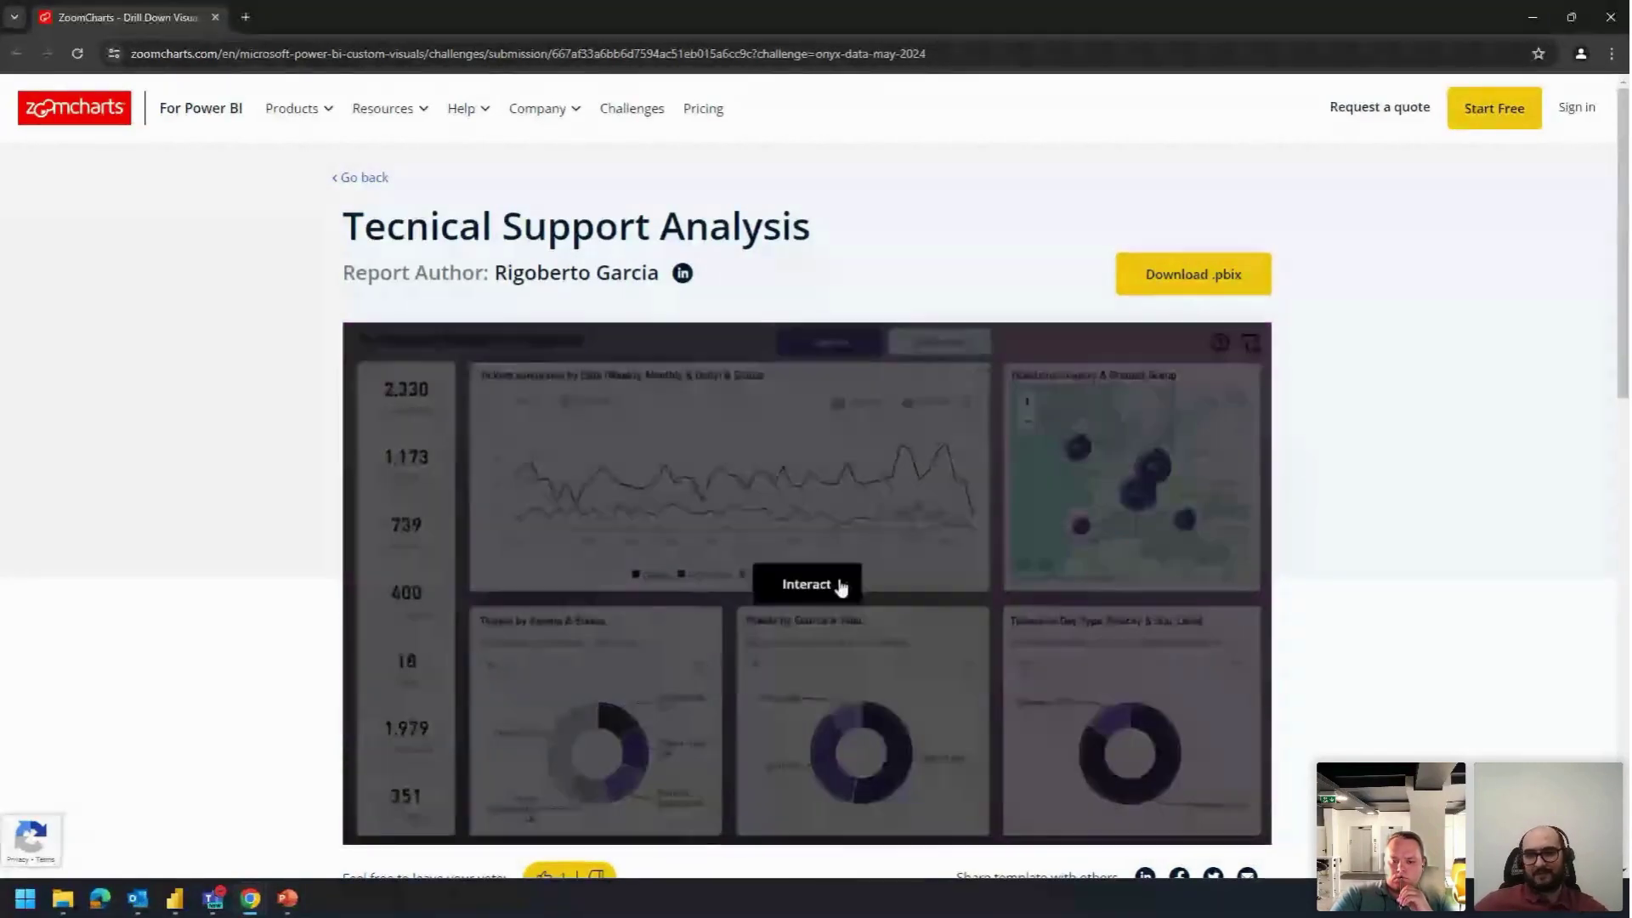
Step: Open the interactive Technical Support Analysis report and show it enlarged in its own browser tab
{"action": "left_click", "coordinate": [840, 583]}
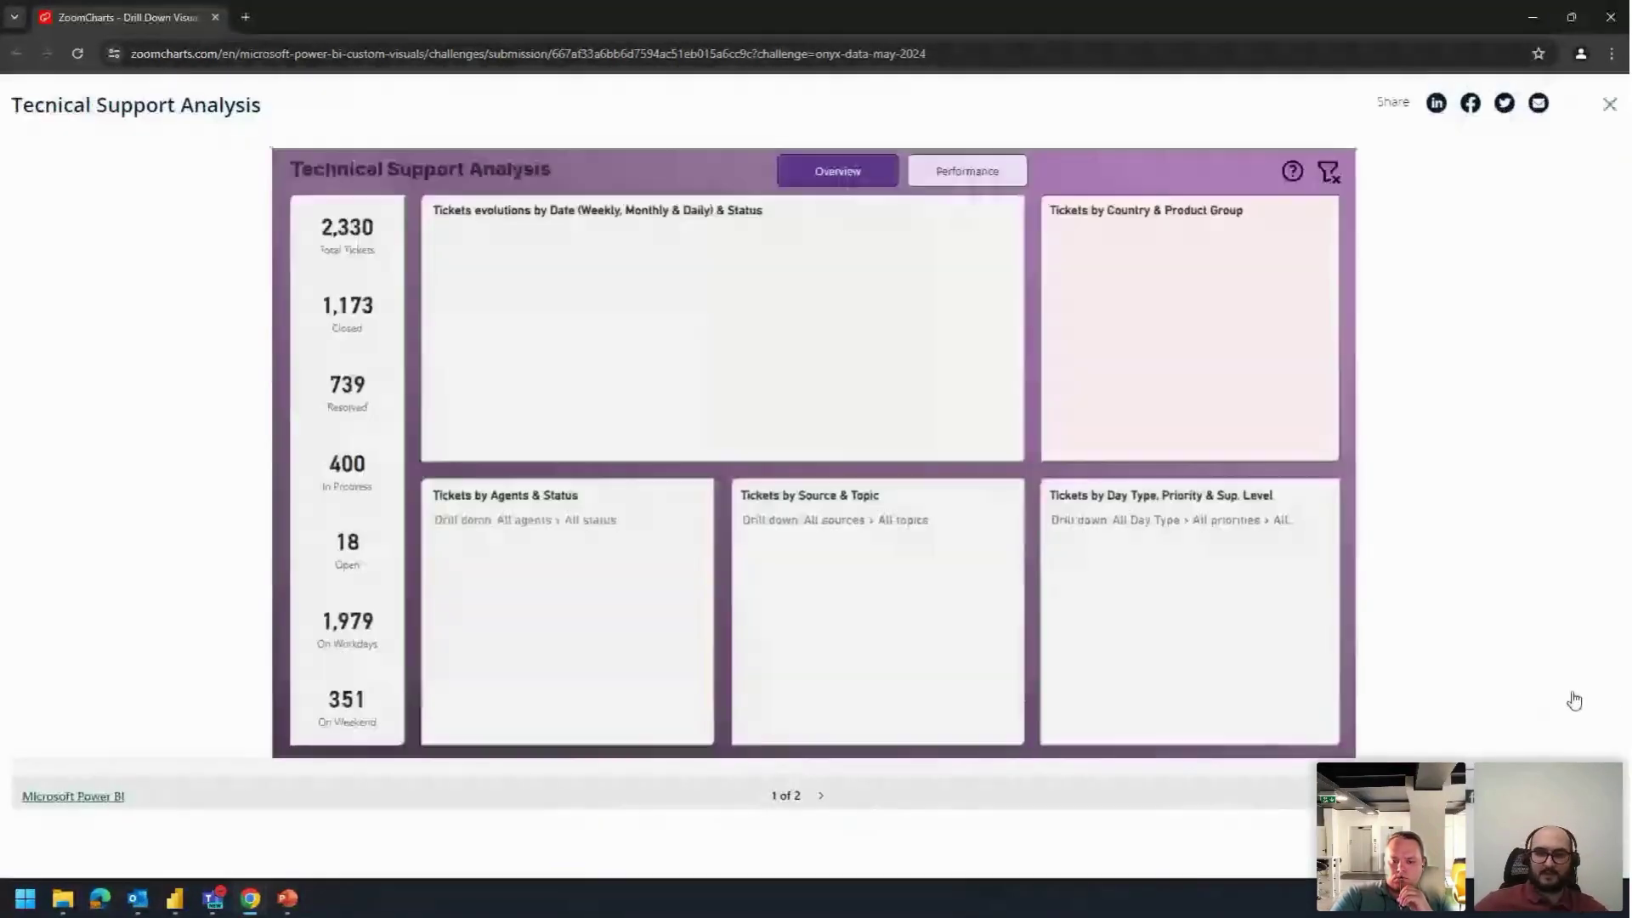
{"action": "left_click", "coordinate": [73, 795]}
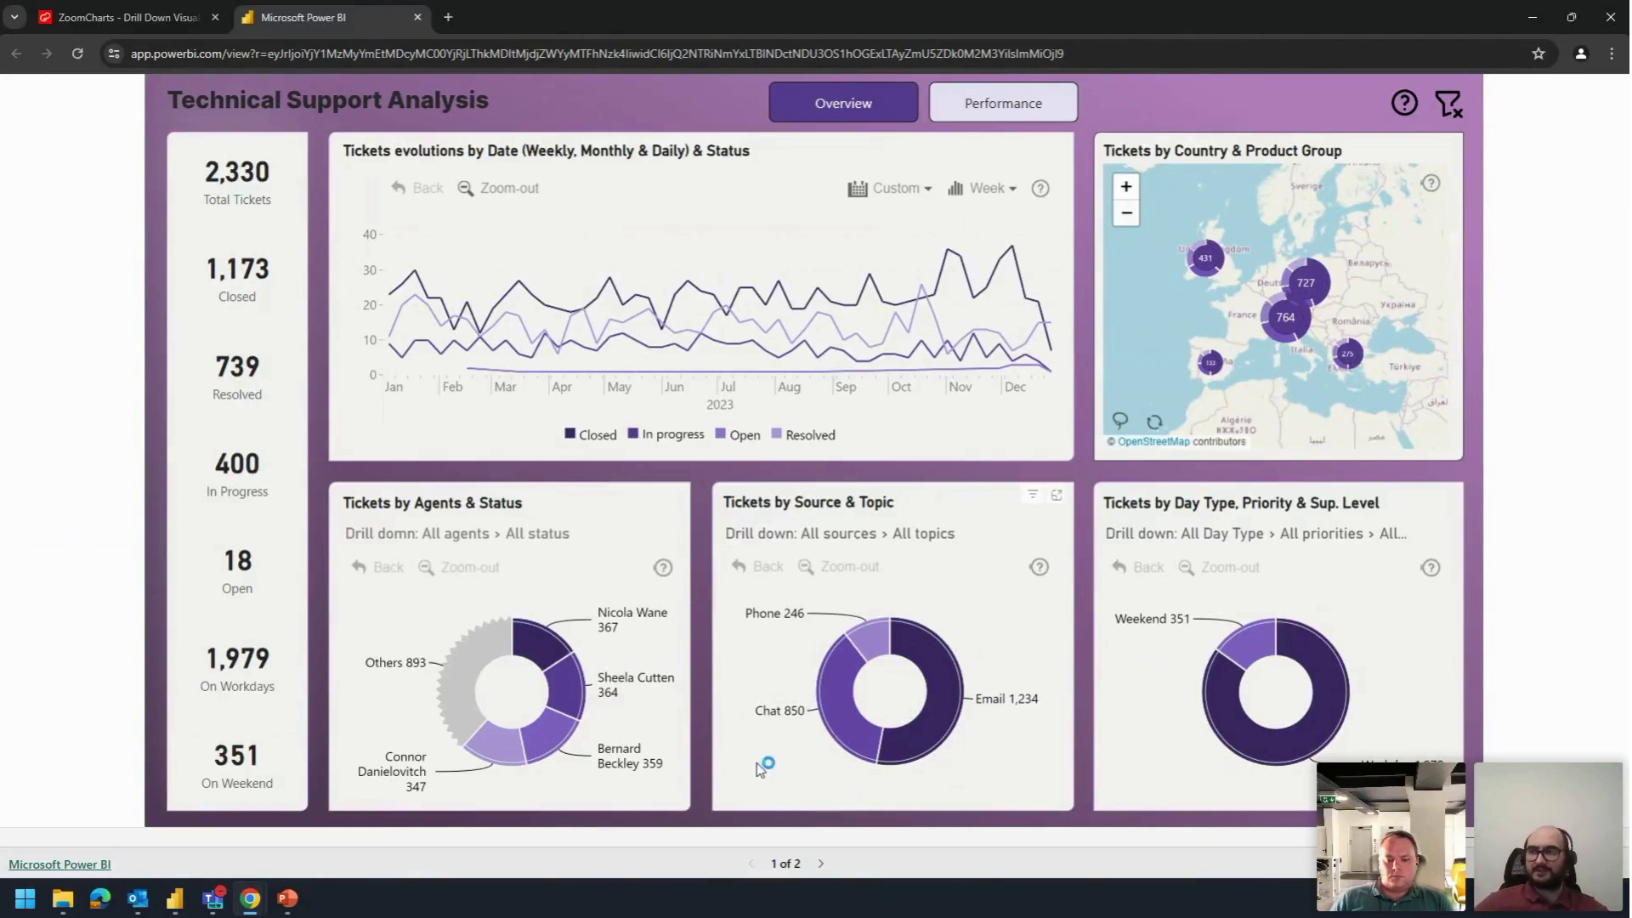
{"action": "key", "text": "alt+Tab"}
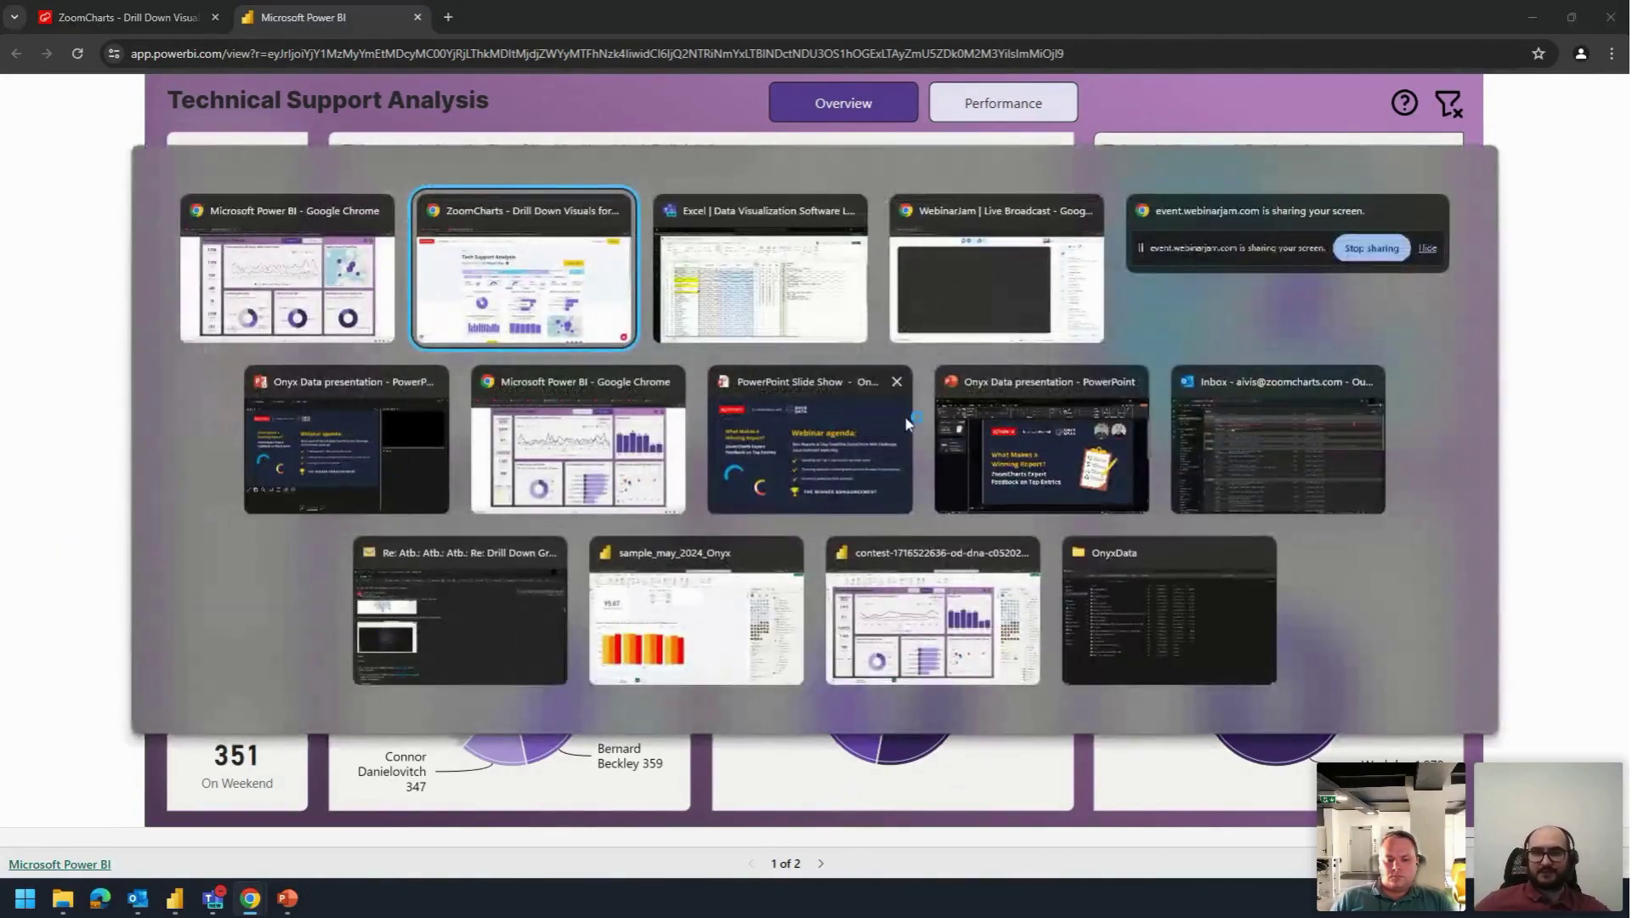
{"action": "key", "text": "Escape"}
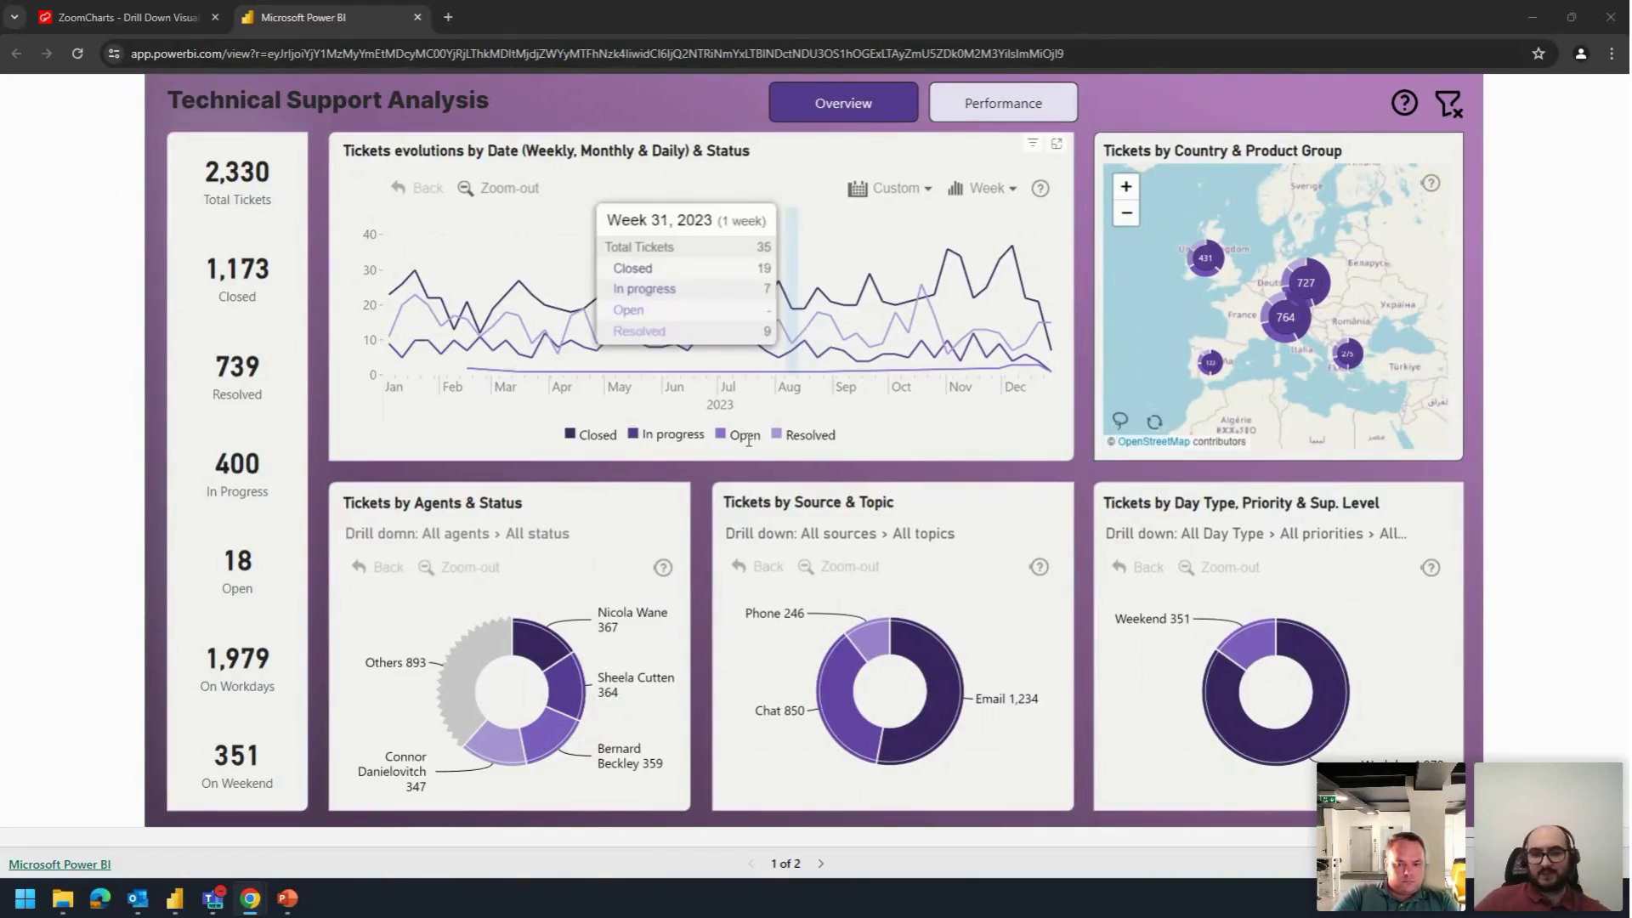
Step: Drill into the agent with 367 tickets in the Tickets by Agents & Status chart and filter by the In progress status
{"action": "left_click", "coordinate": [571, 633]}
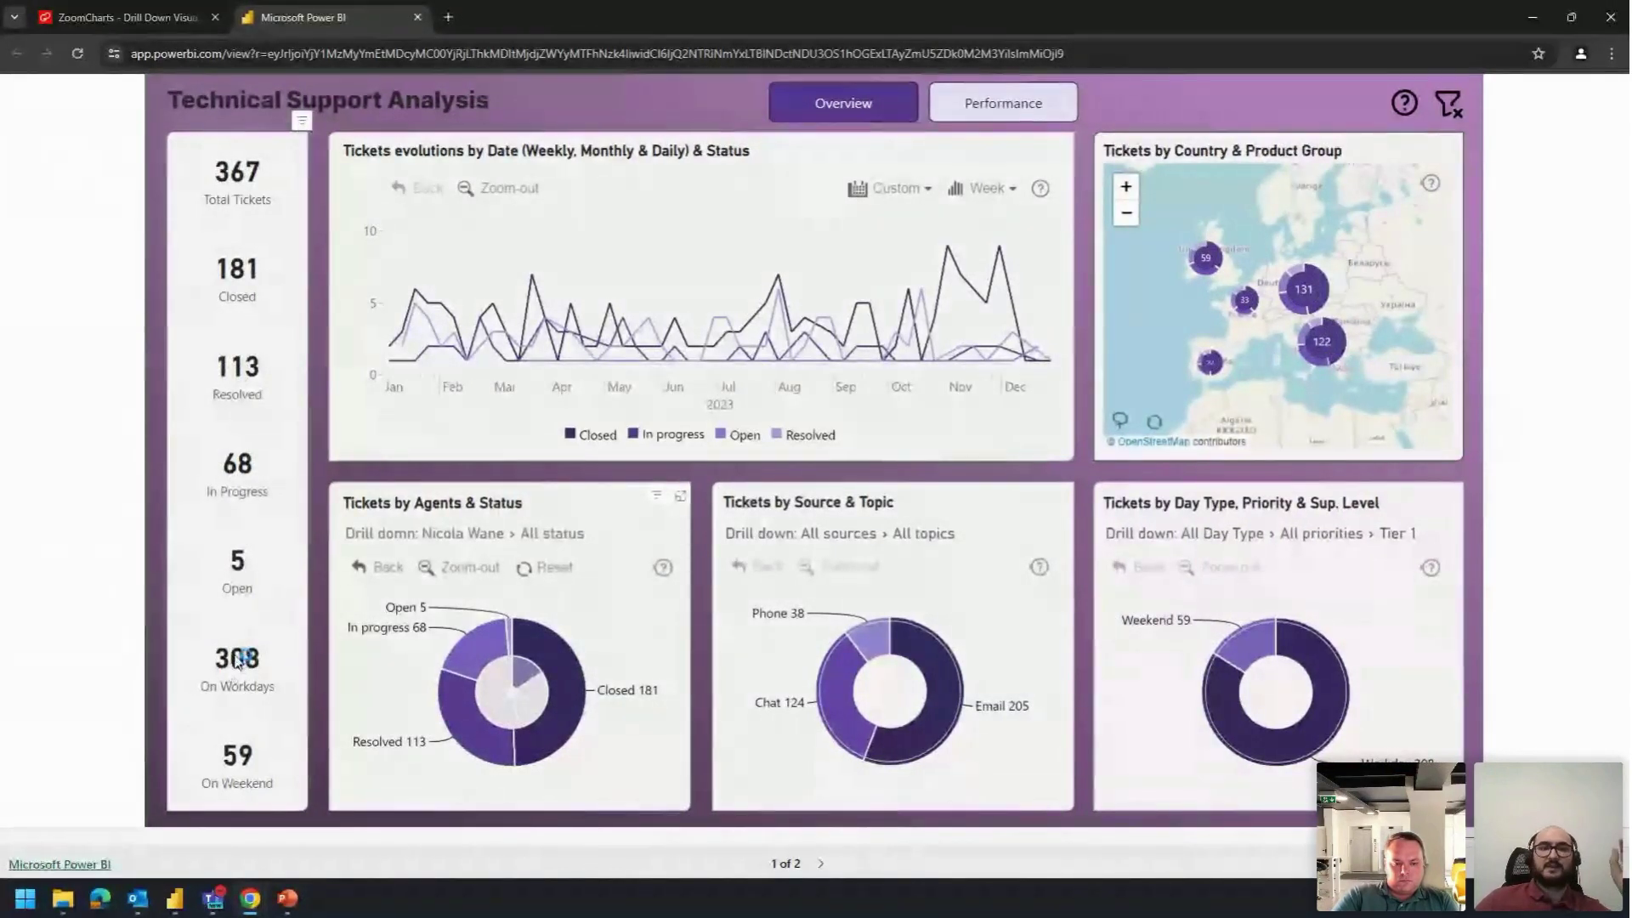
{"action": "left_click", "coordinate": [481, 649]}
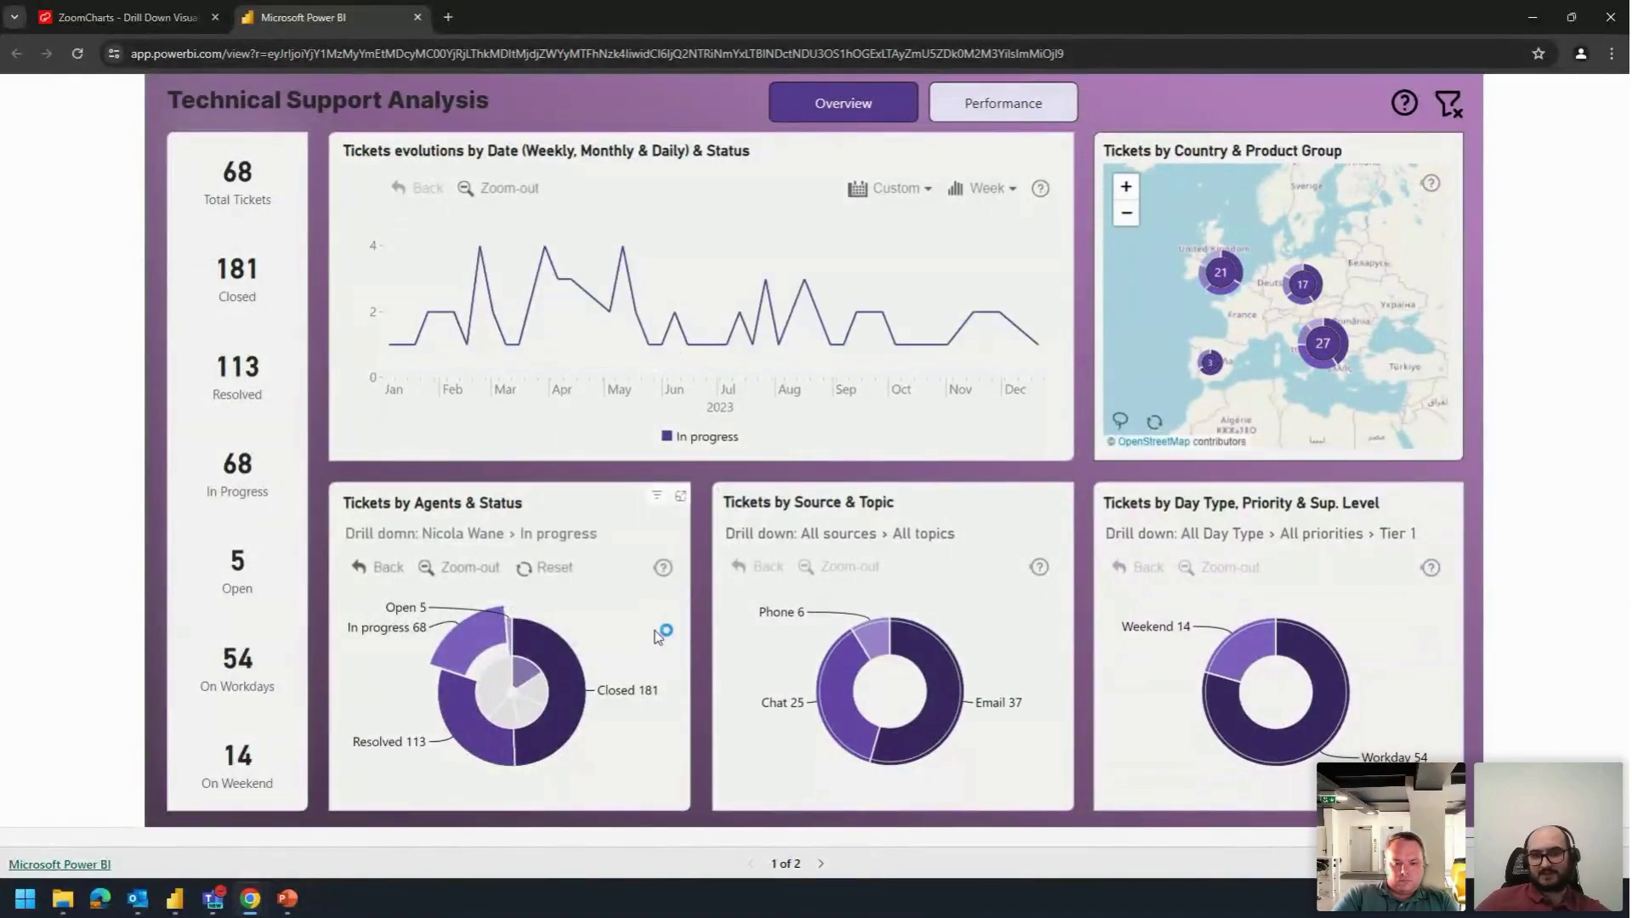
{"action": "mouse_move", "coordinate": [459, 650]}
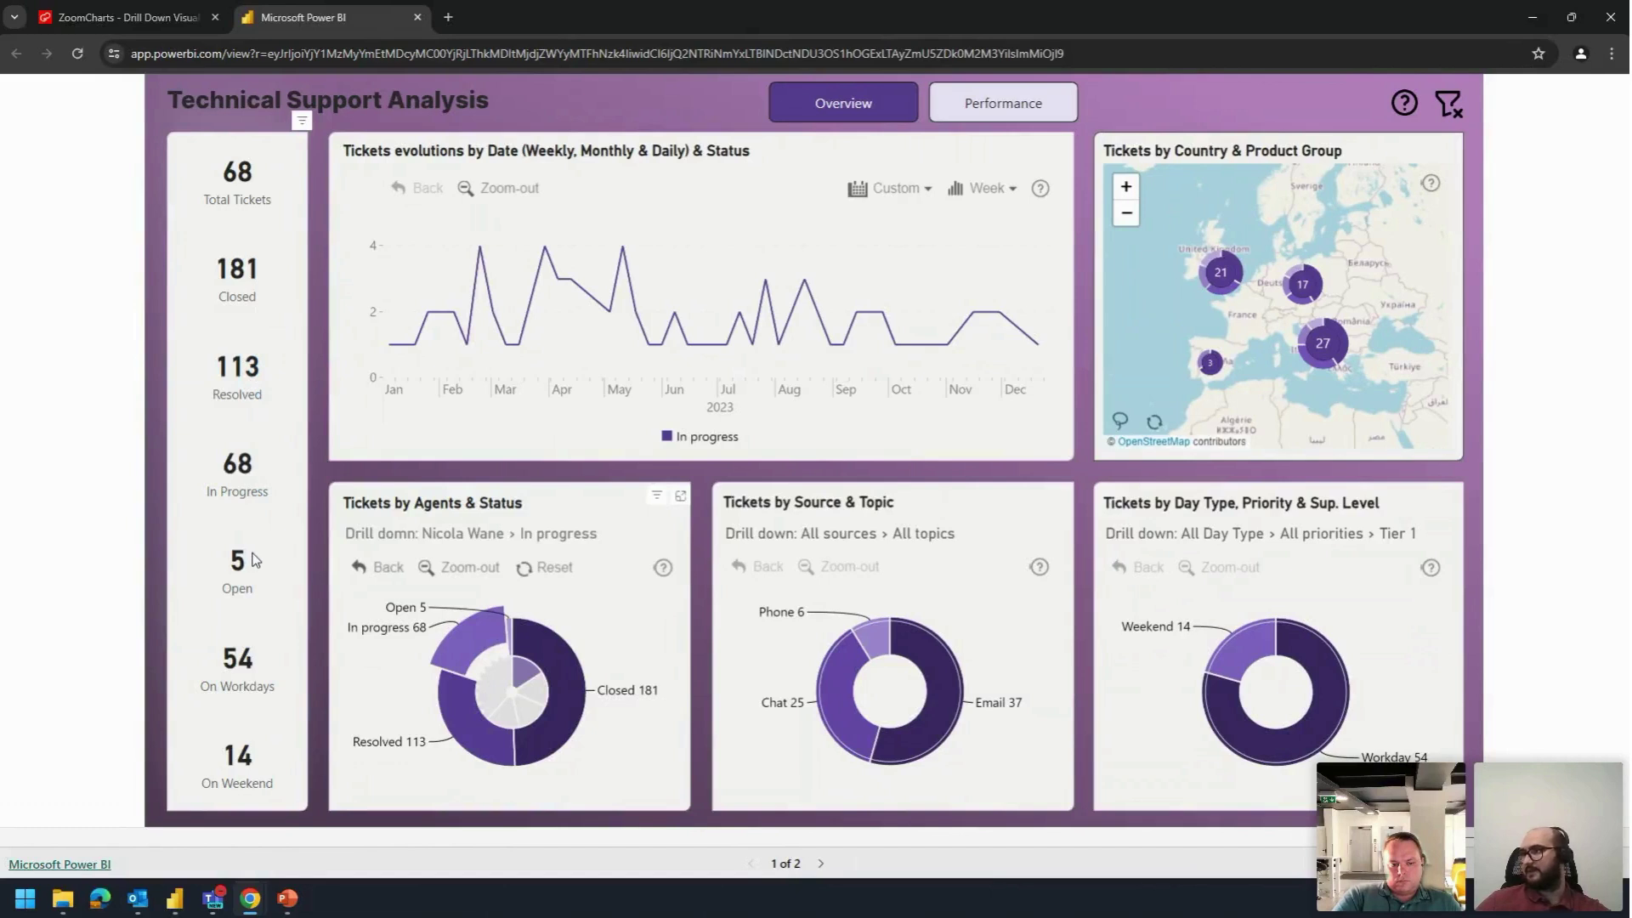
Step: Toggle the In progress filter off and on to compare the ticket count cards, and return the chart to all agents
{"action": "left_click", "coordinate": [456, 650]}
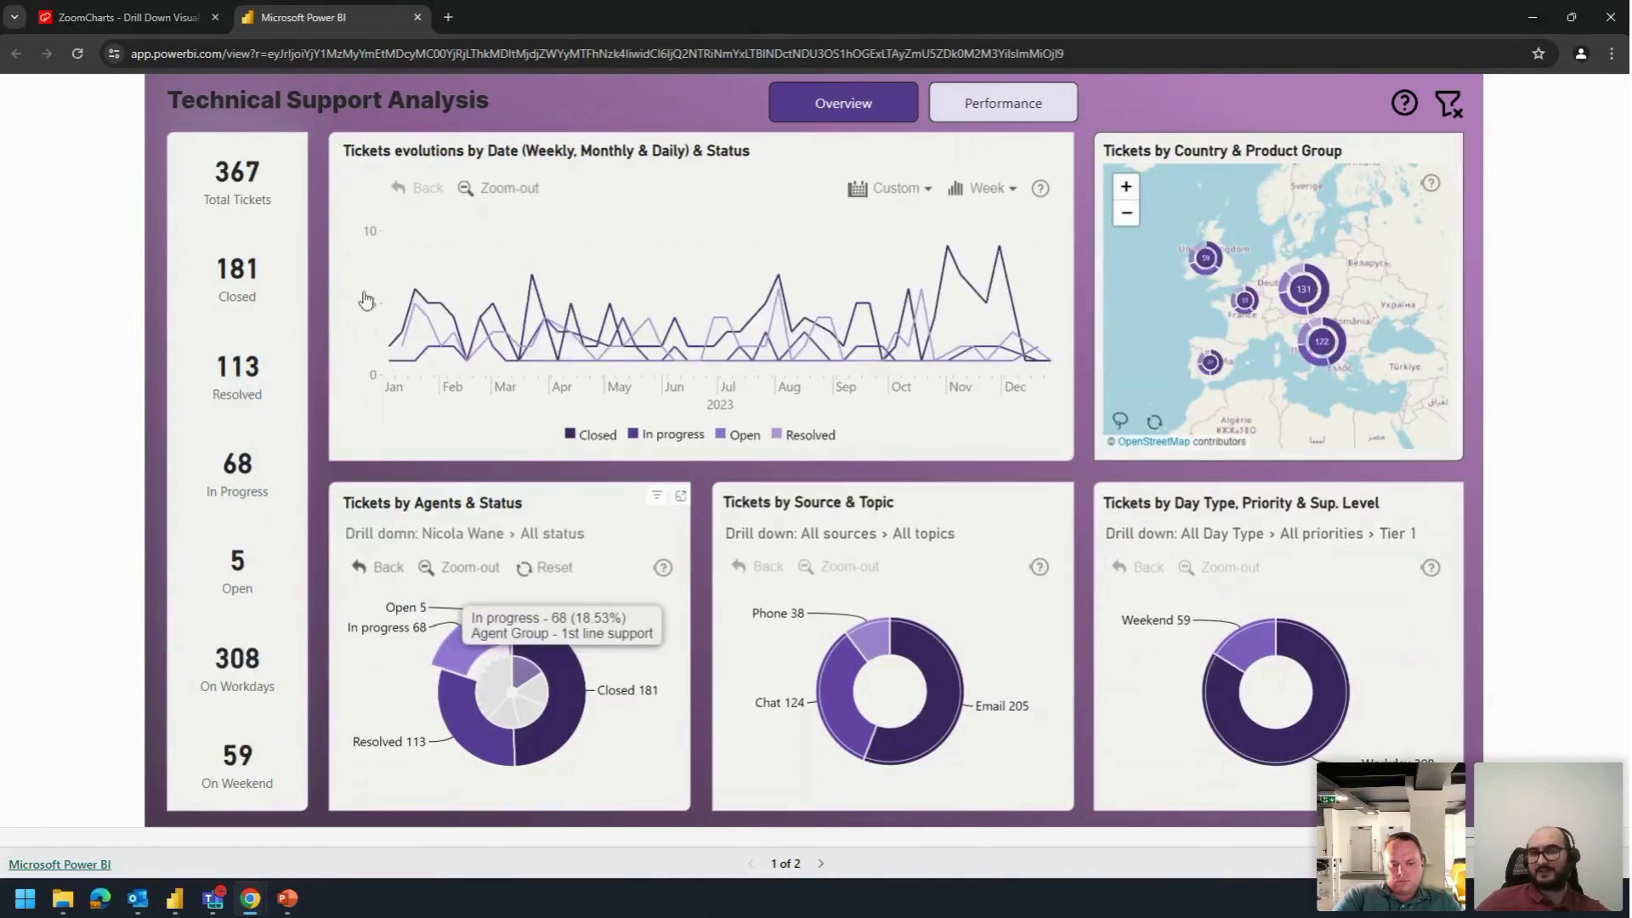
{"action": "left_click", "coordinate": [501, 697]}
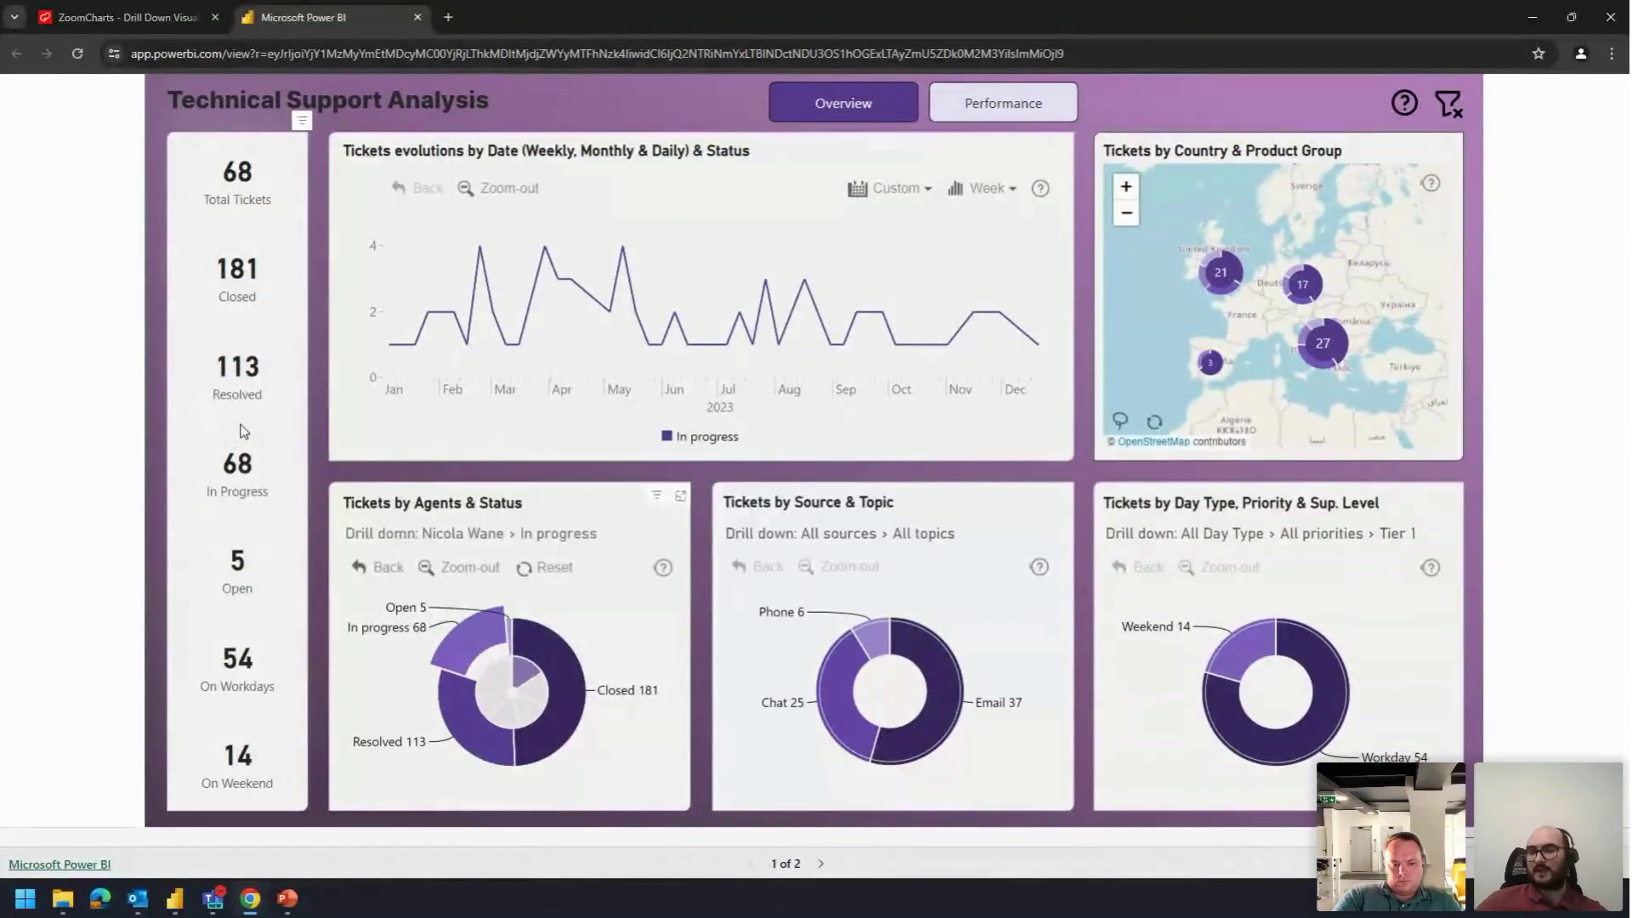
{"action": "left_click", "coordinate": [457, 627]}
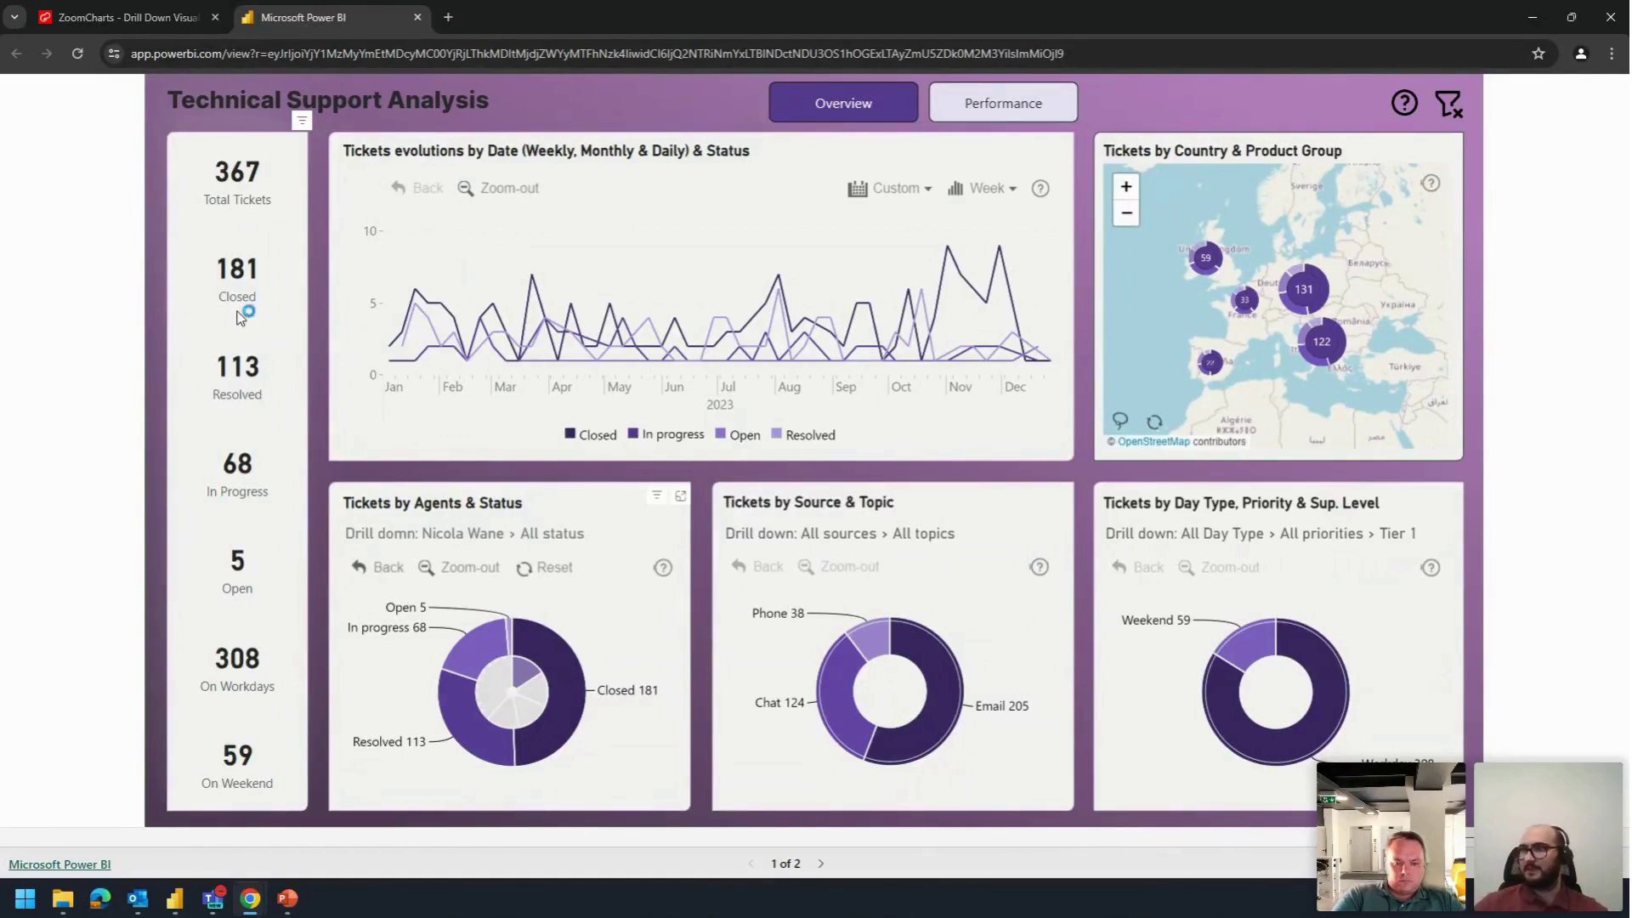
{"action": "left_click", "coordinate": [472, 667]}
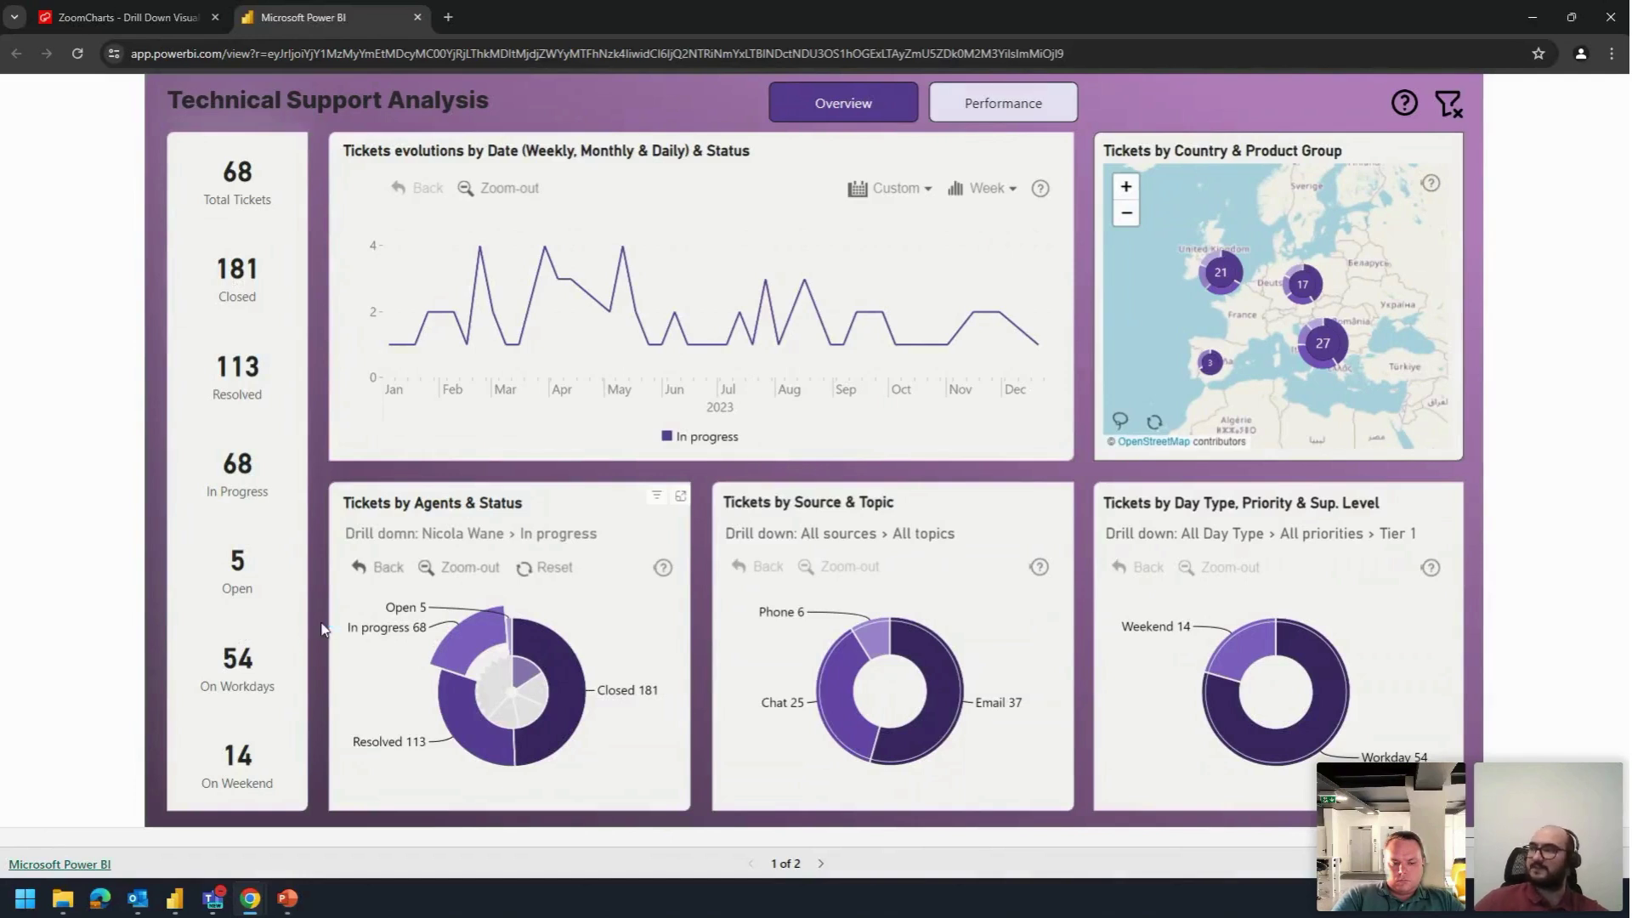
{"action": "mouse_move", "coordinate": [463, 650]}
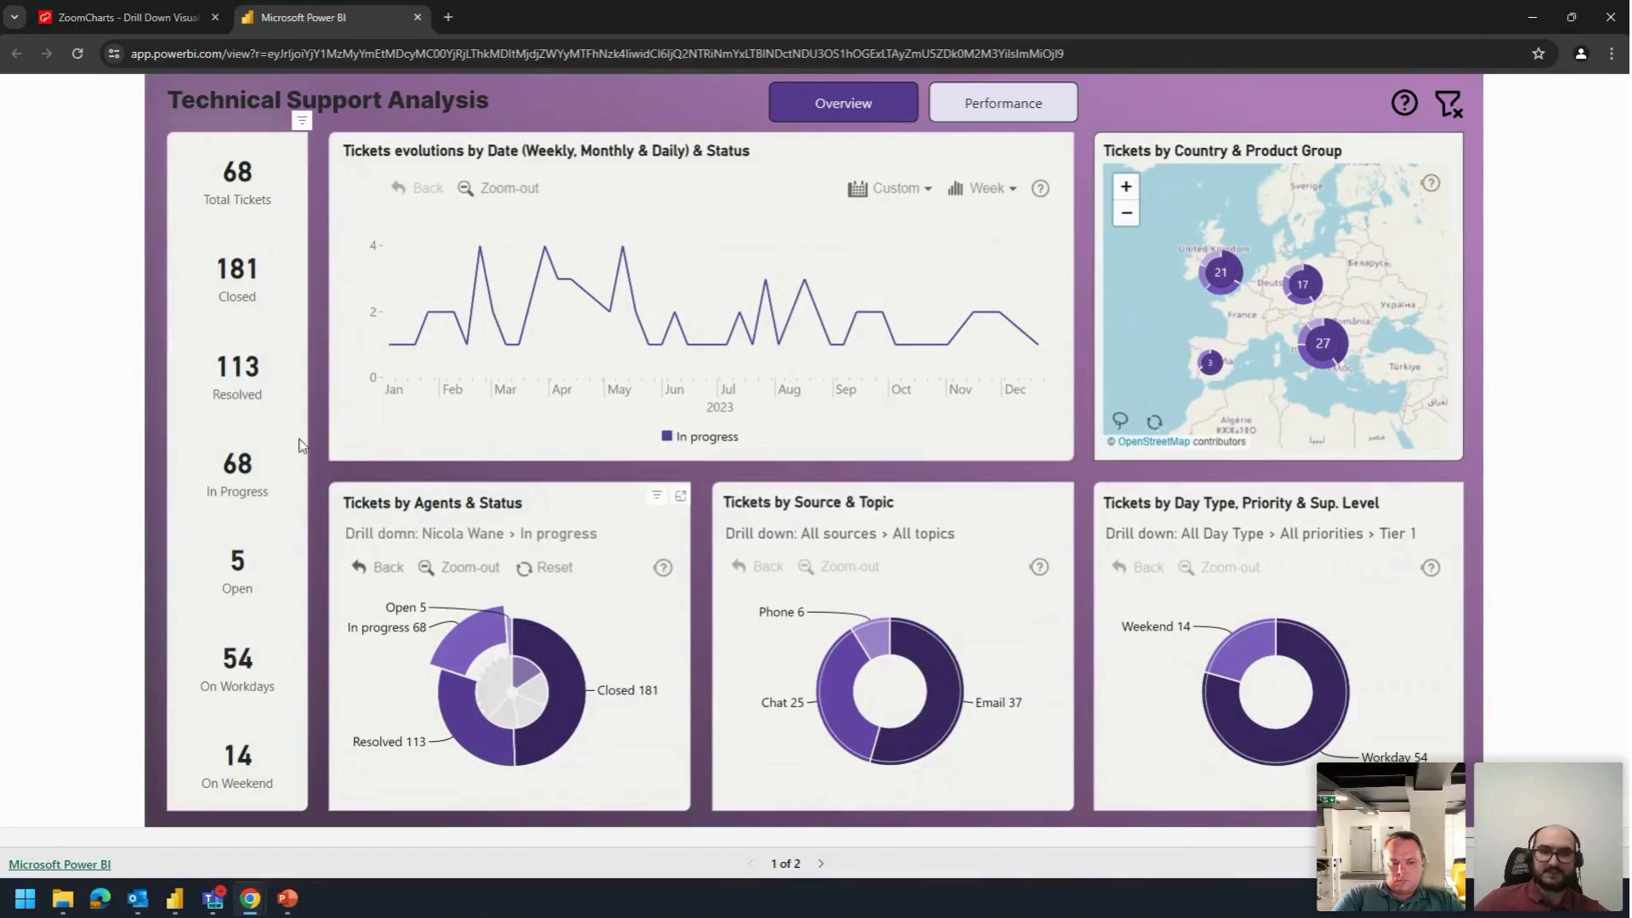
{"action": "left_click", "coordinate": [508, 692]}
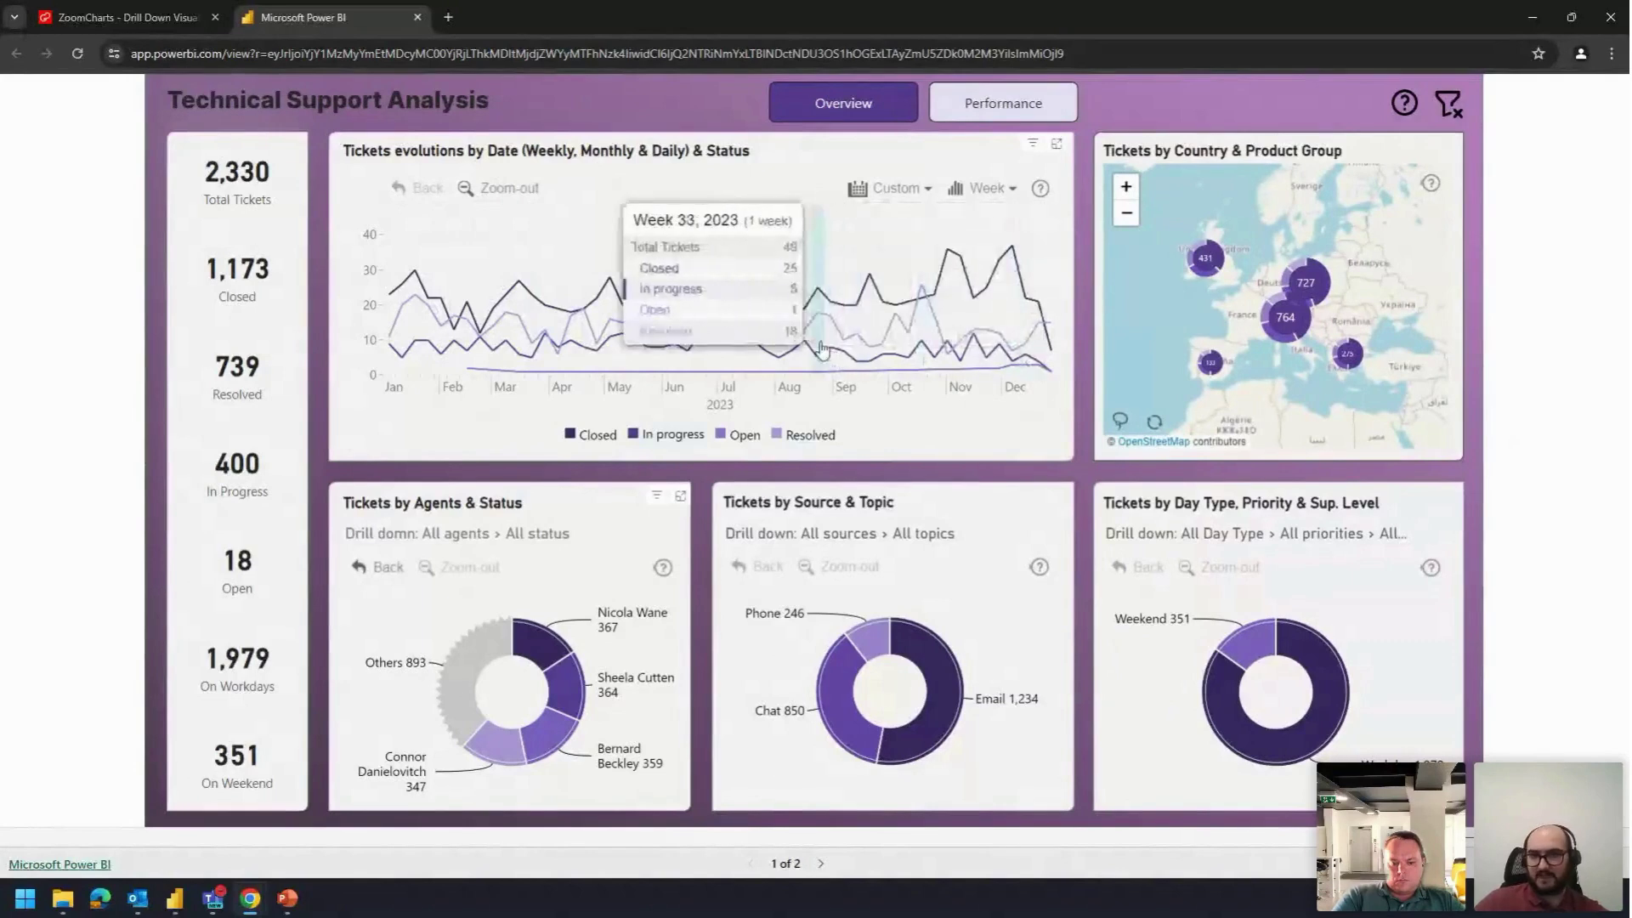
{"action": "left_click_drag", "start_coordinate": [1354, 300], "coordinate": [1311, 290]}
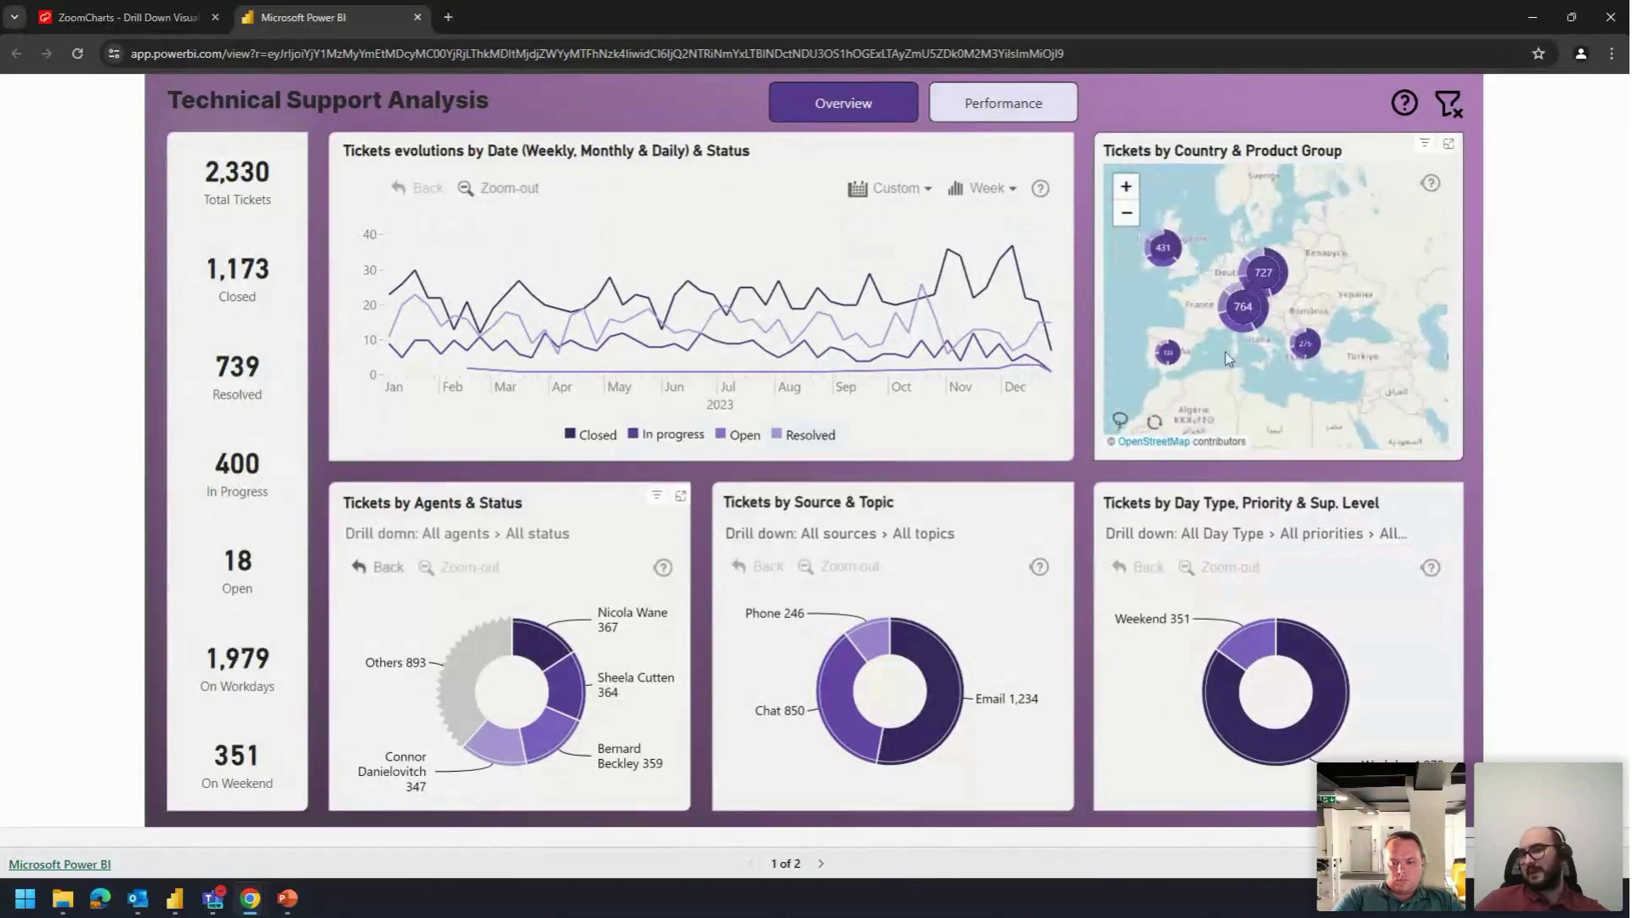
{"action": "left_click_drag", "start_coordinate": [1239, 357], "coordinate": [1259, 365]}
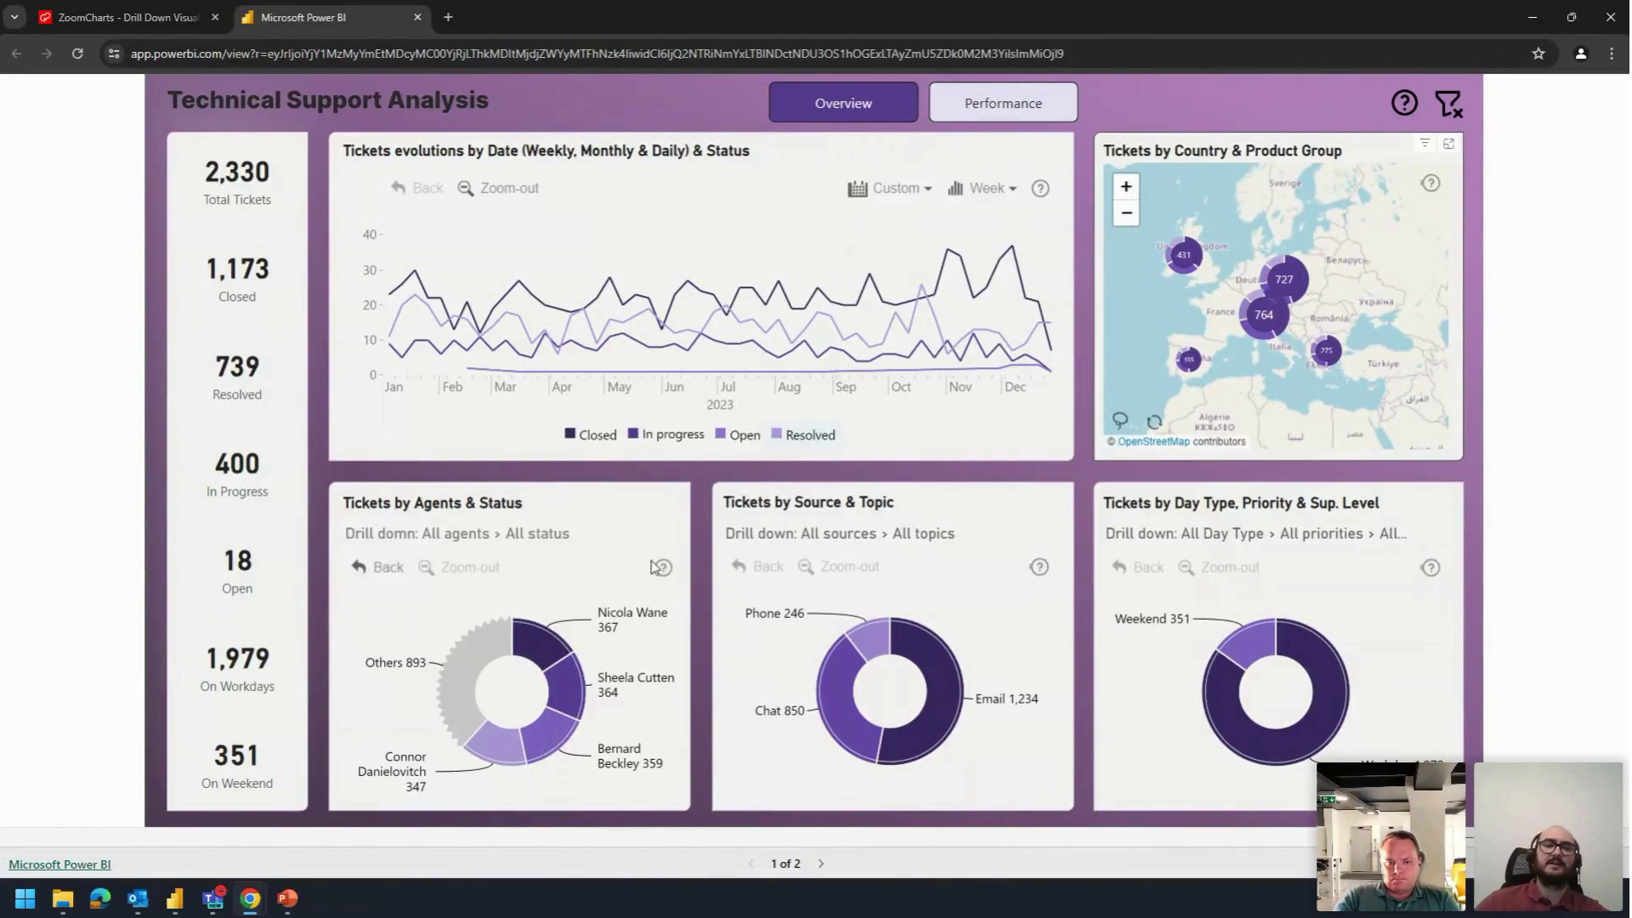
Step: Switch to the sample_may_2024_Onyx report in Power BI Desktop and add a new report page
{"action": "left_click", "coordinate": [175, 899]}
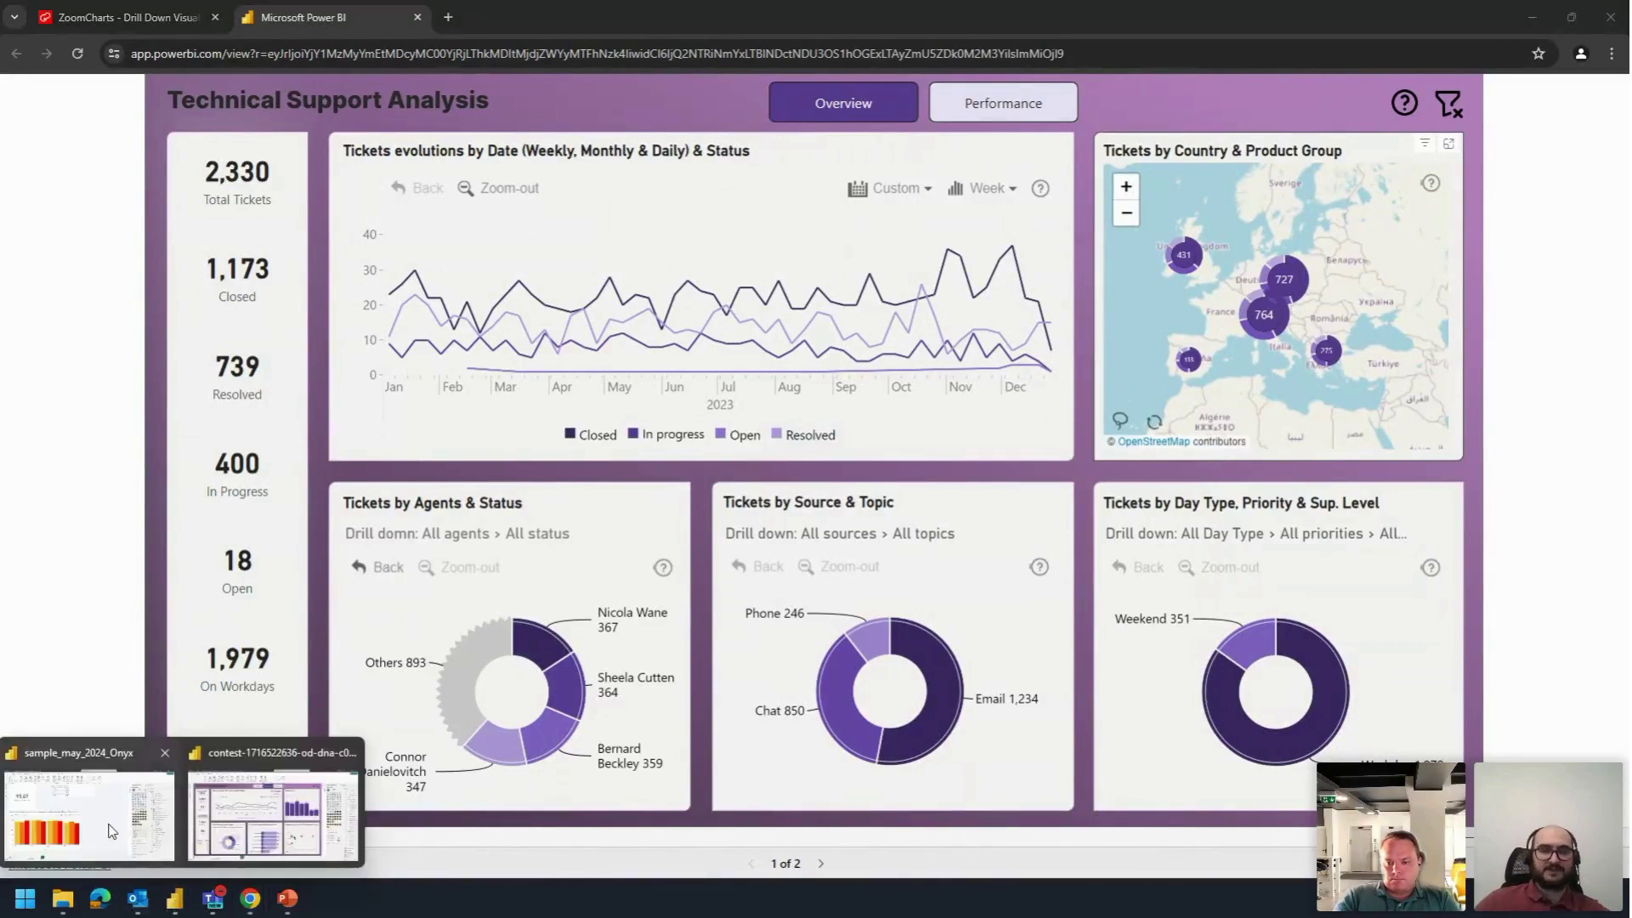
{"action": "left_click", "coordinate": [111, 830]}
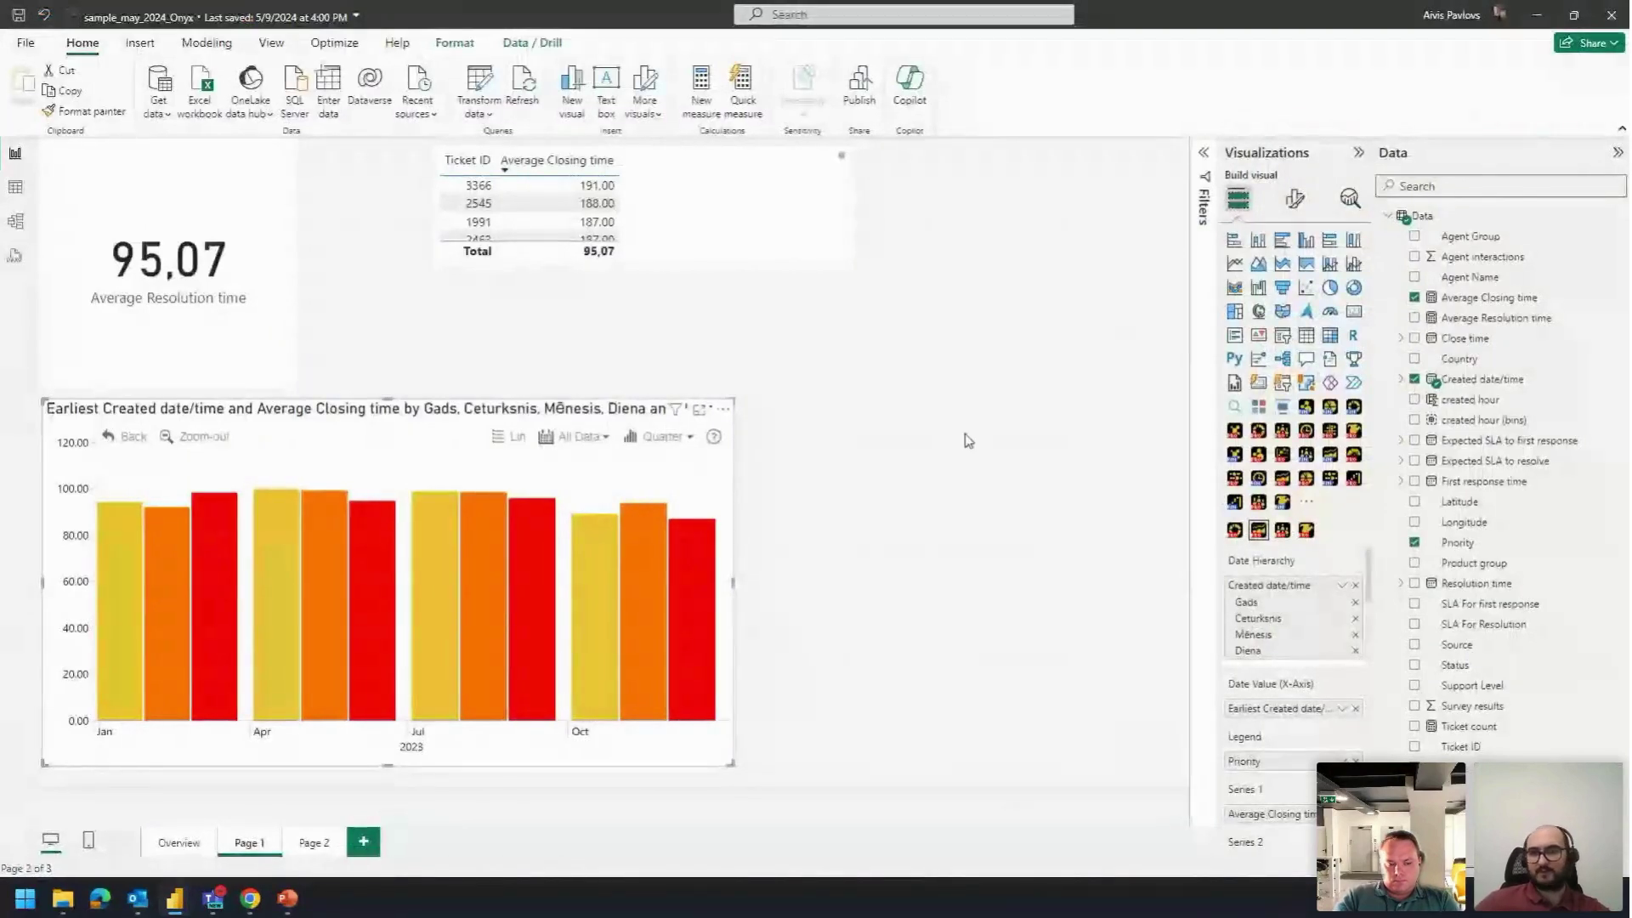
{"action": "key", "text": "ctrl+m"}
Step: Insert an enlarged ZoomCharts map visual on Page 3 using Latitude, Longitude and the count of Ticket ID as value
{"action": "left_click", "coordinate": [1305, 529]}
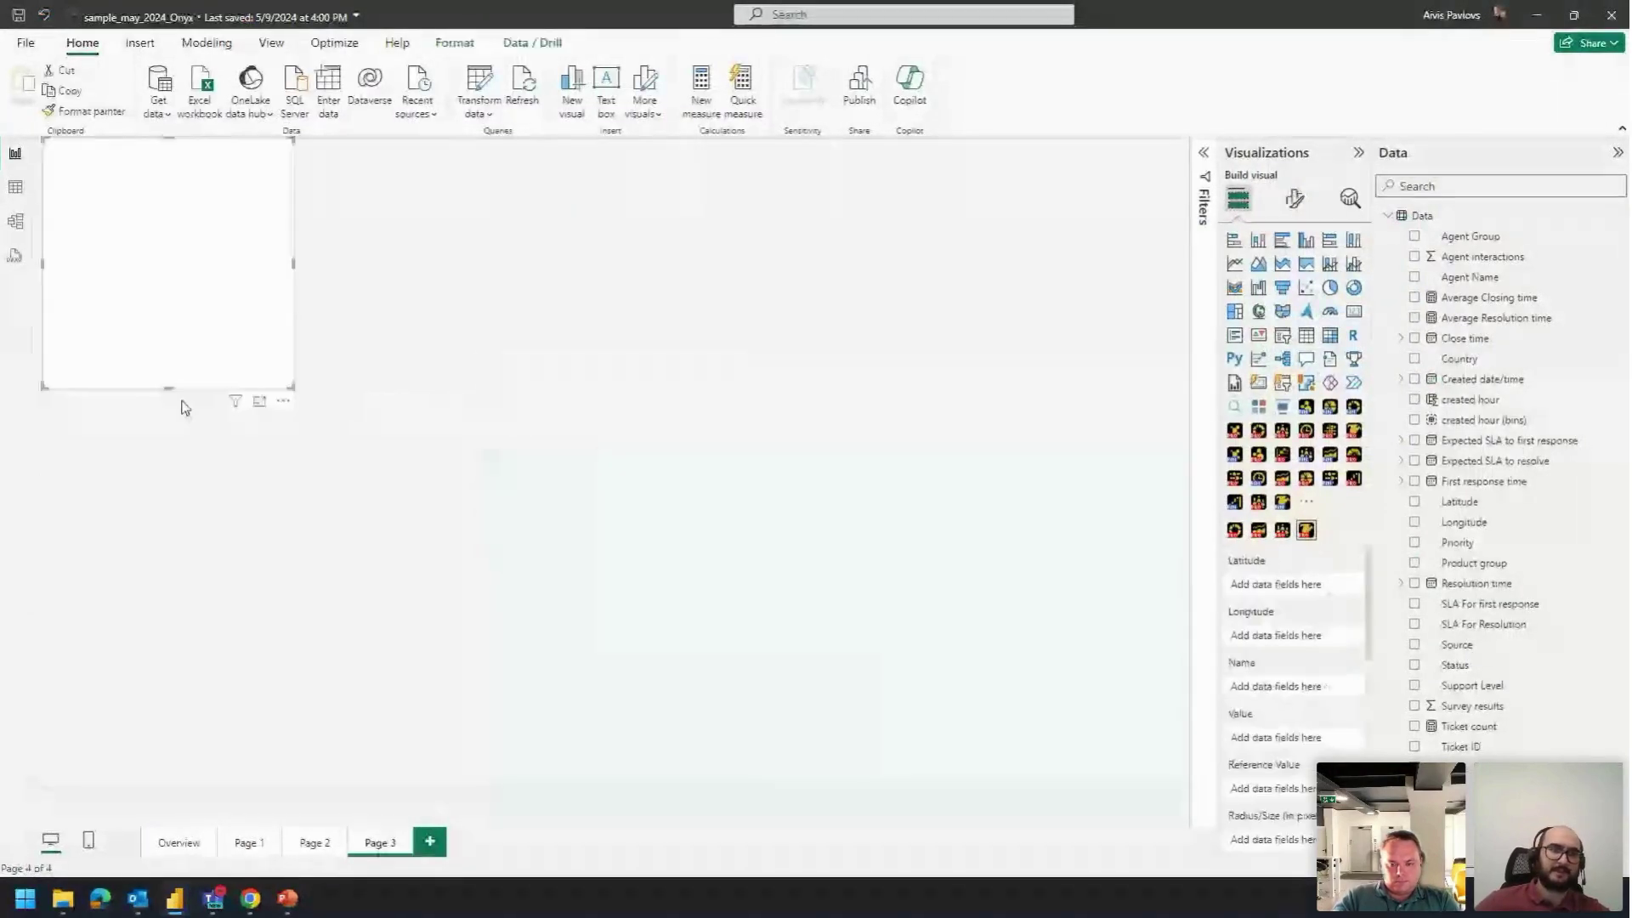
{"action": "left_click", "coordinate": [1475, 502]}
{"action": "left_click", "coordinate": [1474, 521]}
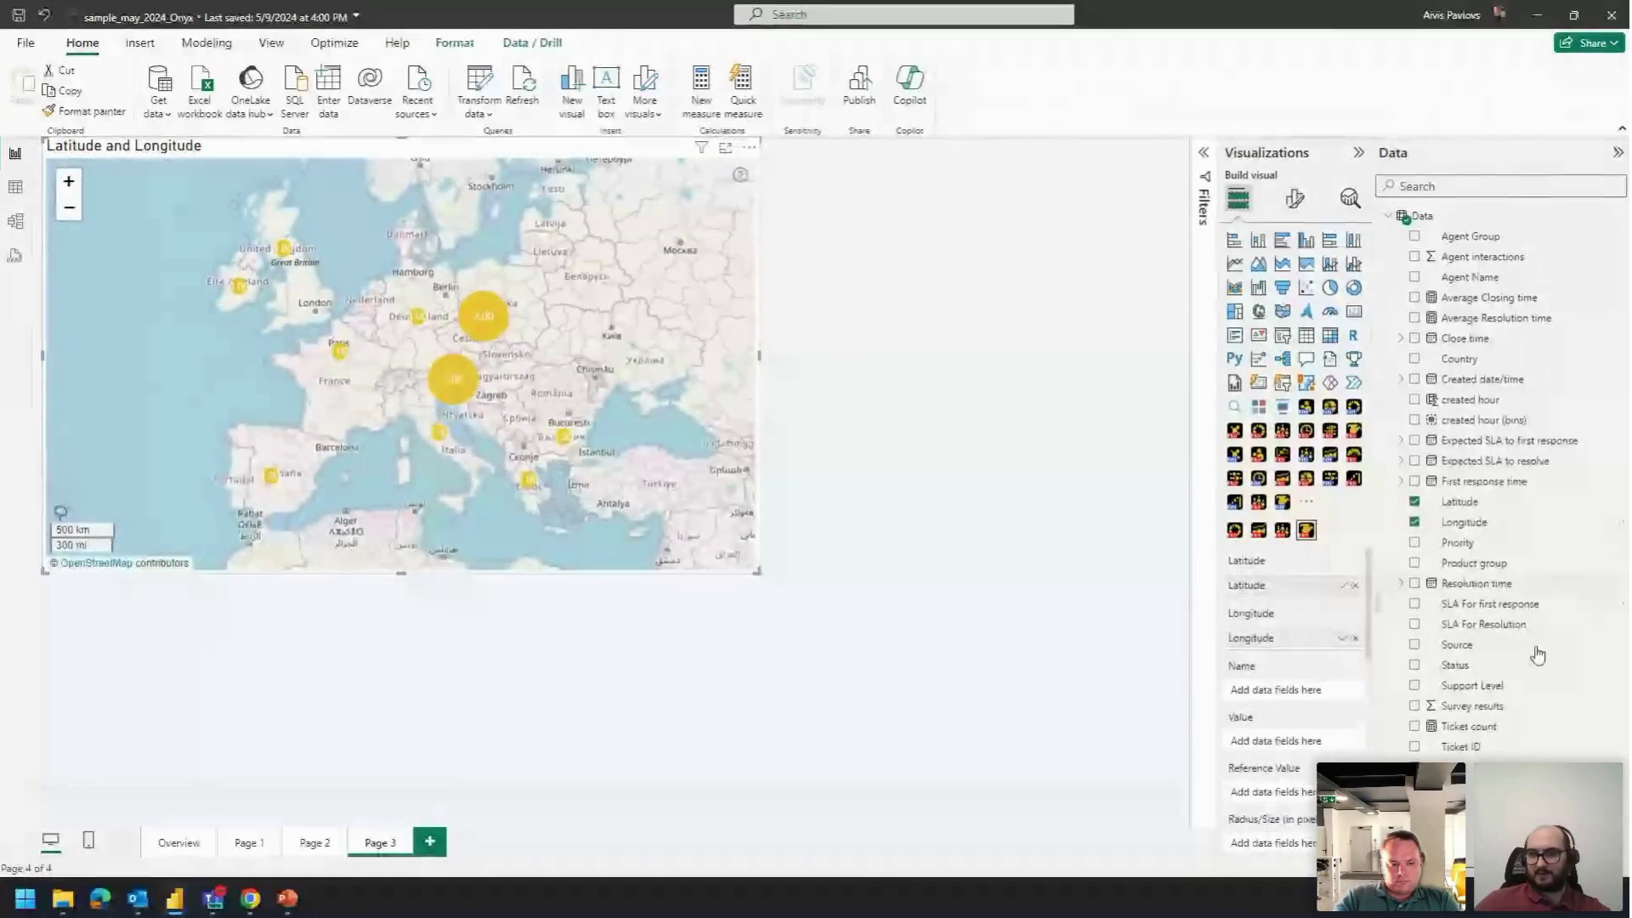
{"action": "left_click", "coordinate": [1498, 745]}
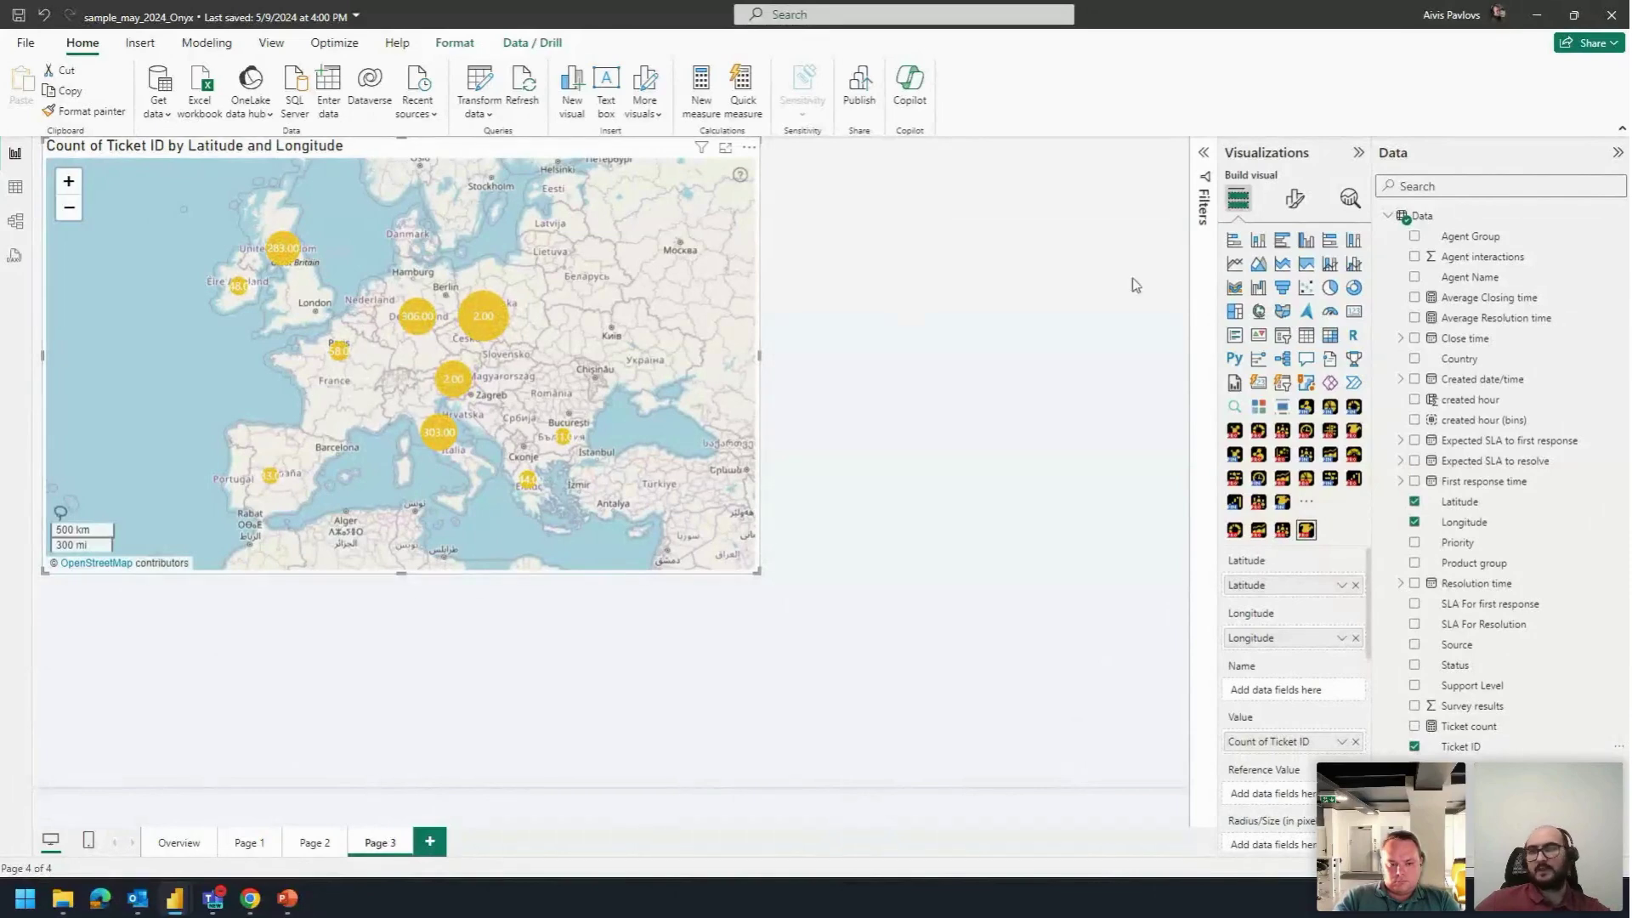
Step: Set the map's Max Node Radius to 50 in the node settings
{"action": "left_click", "coordinate": [1294, 198]}
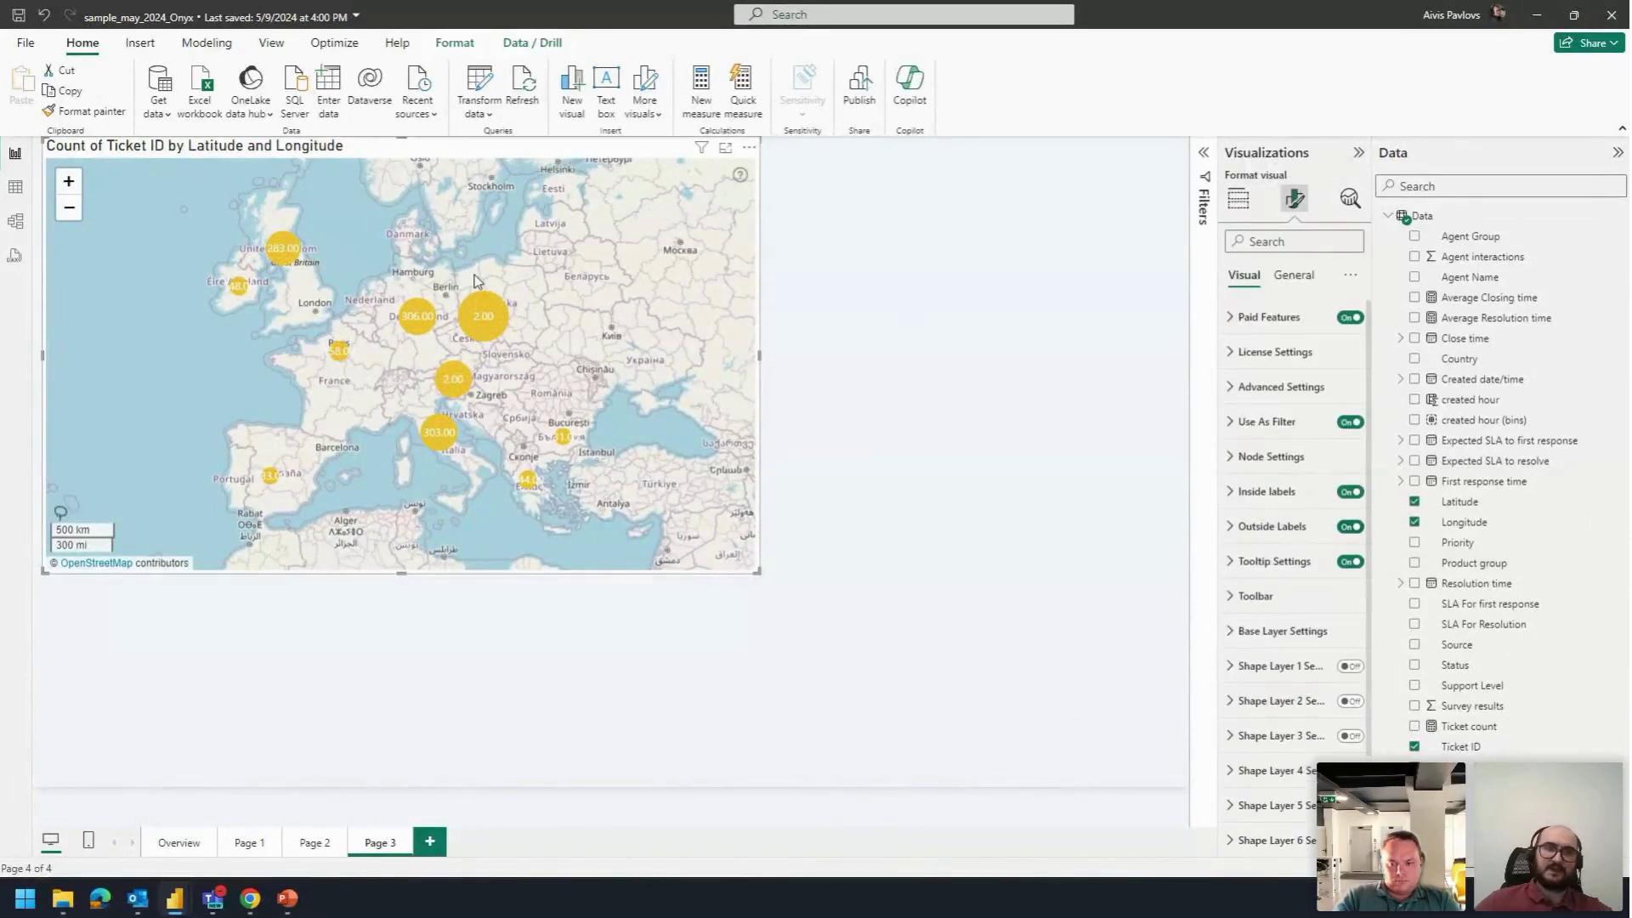
{"action": "left_click", "coordinate": [1284, 467]}
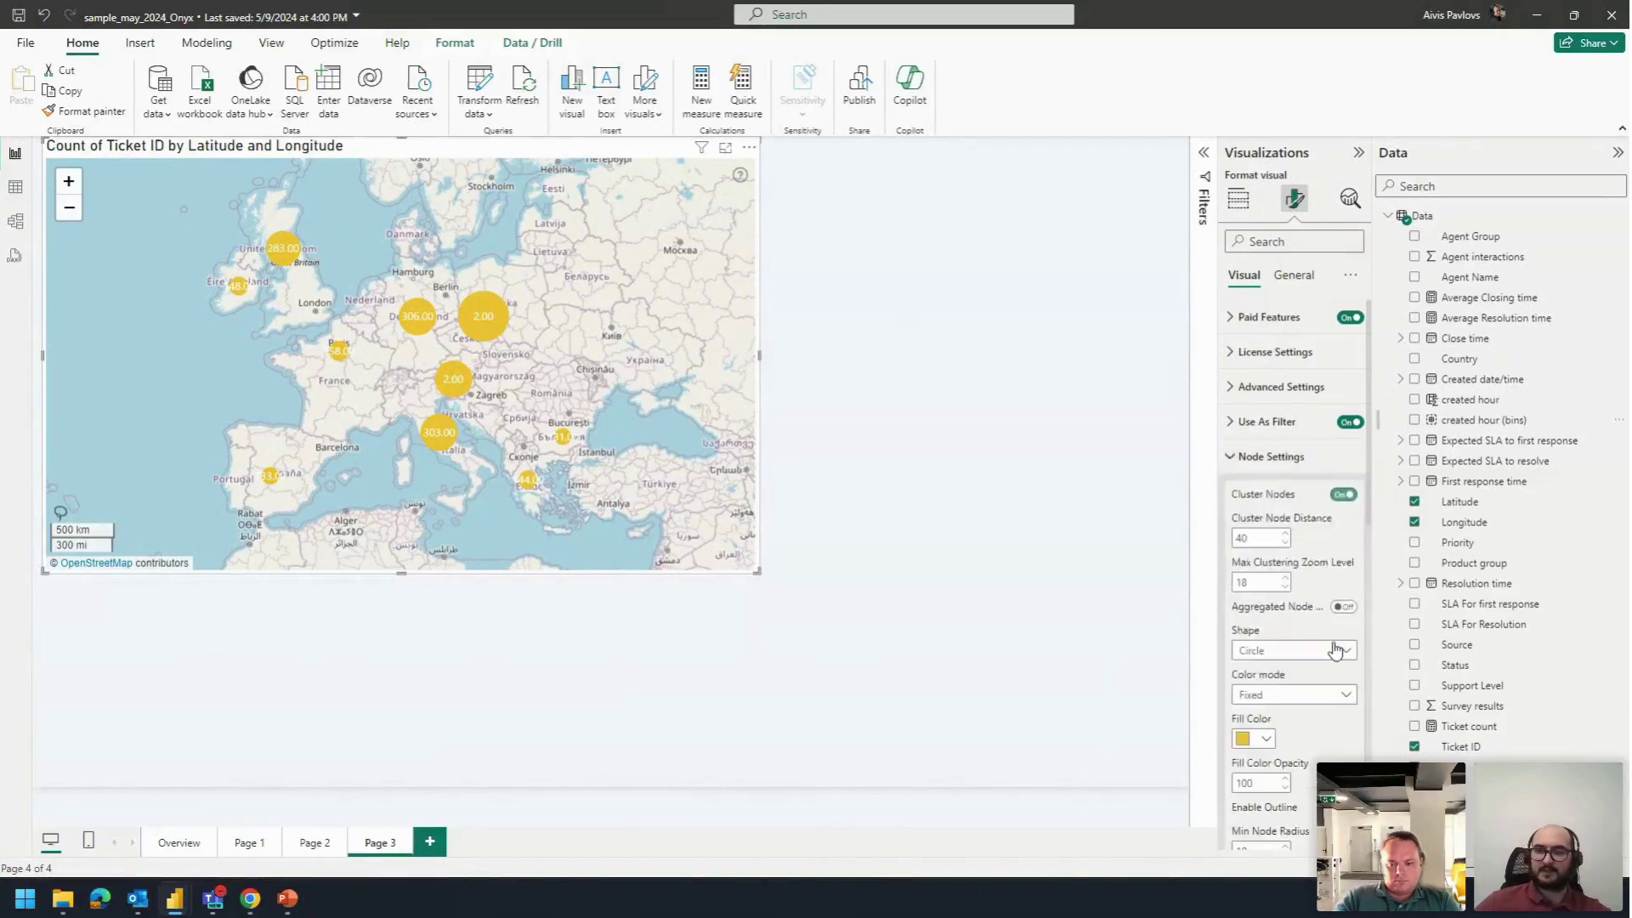
{"action": "scroll", "coordinate": [1287, 437], "scroll_direction": "down", "scroll_amount": 2}
{"action": "scroll", "coordinate": [1274, 680], "scroll_direction": "down", "scroll_amount": 2}
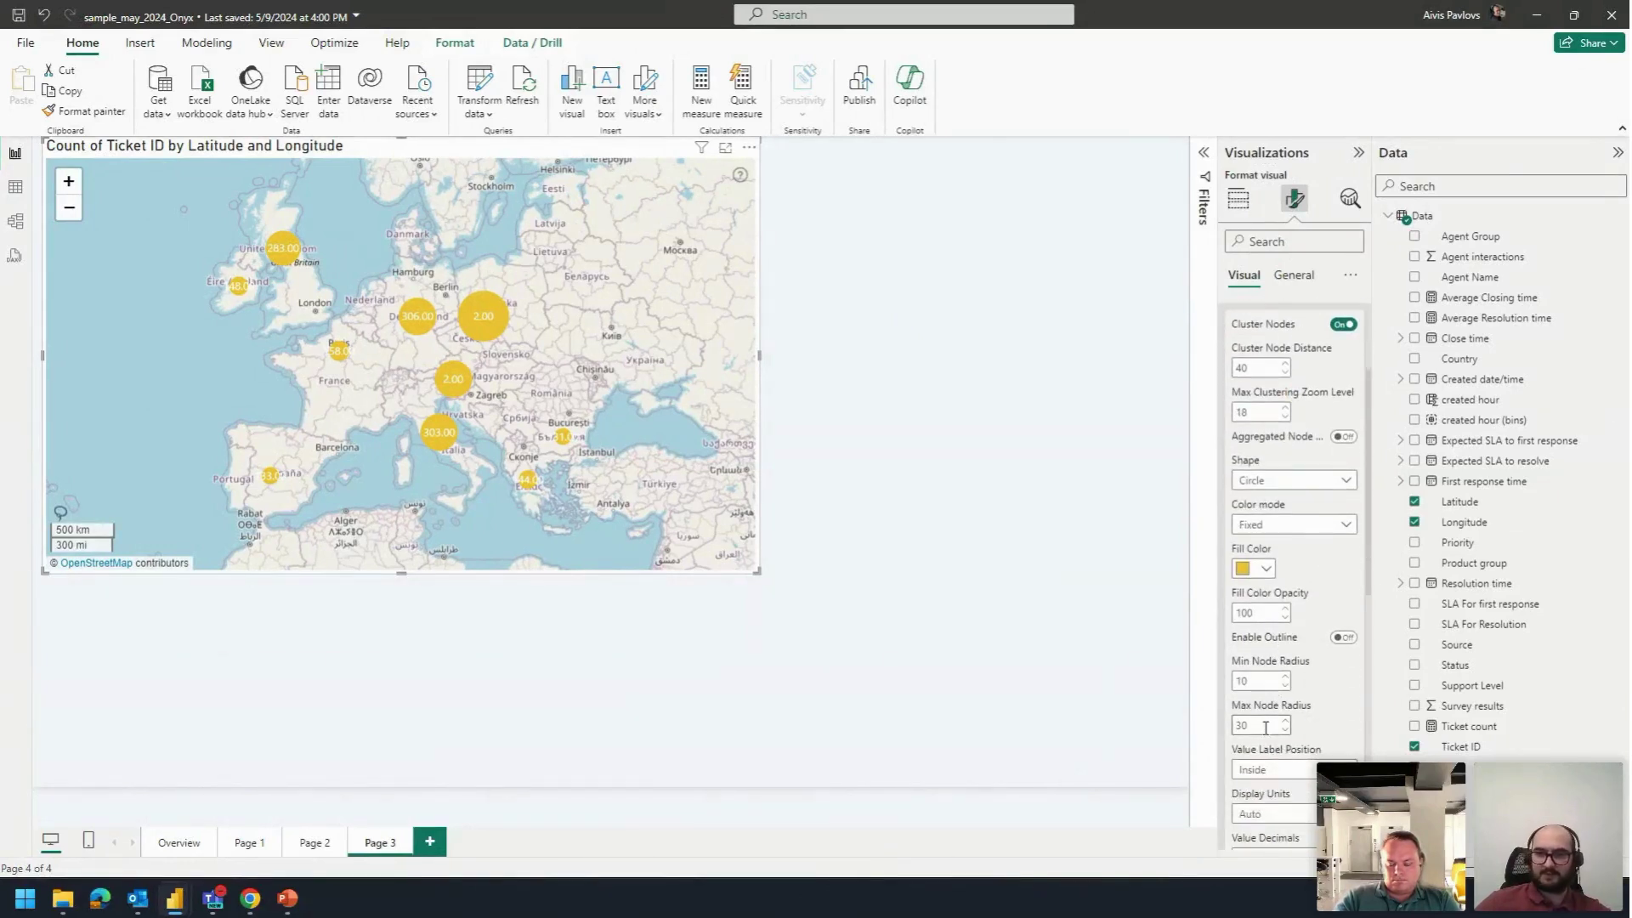
{"action": "left_click", "coordinate": [1265, 727]}
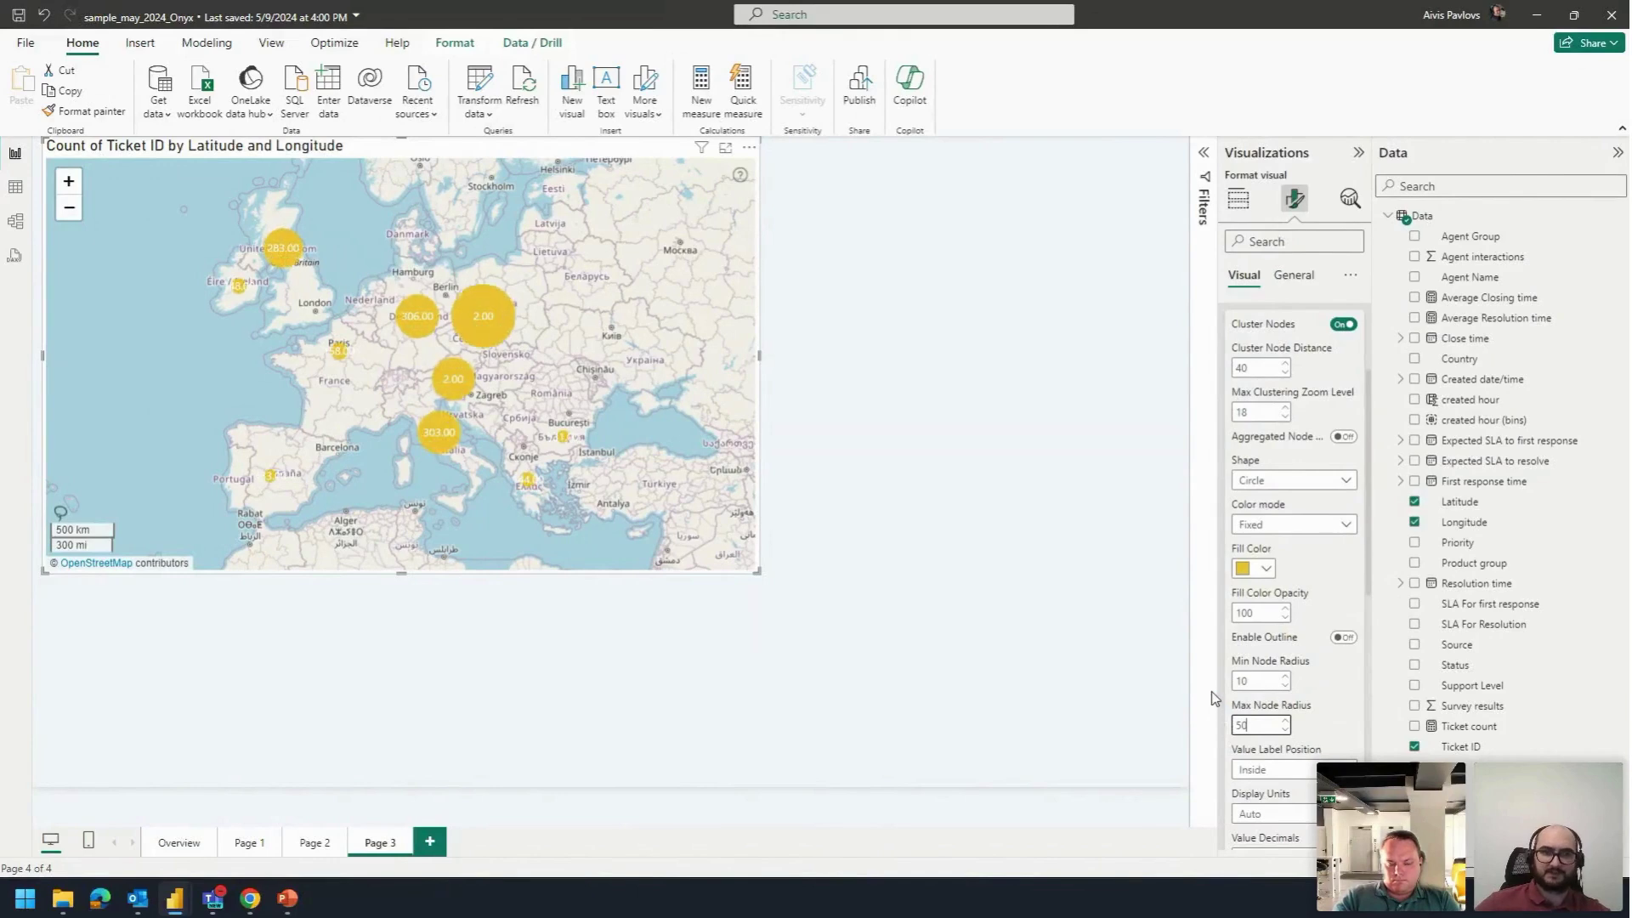
Step: Set the map's Cluster Node Distance to 20 and deselect the visual
{"action": "left_click", "coordinate": [1260, 367]}
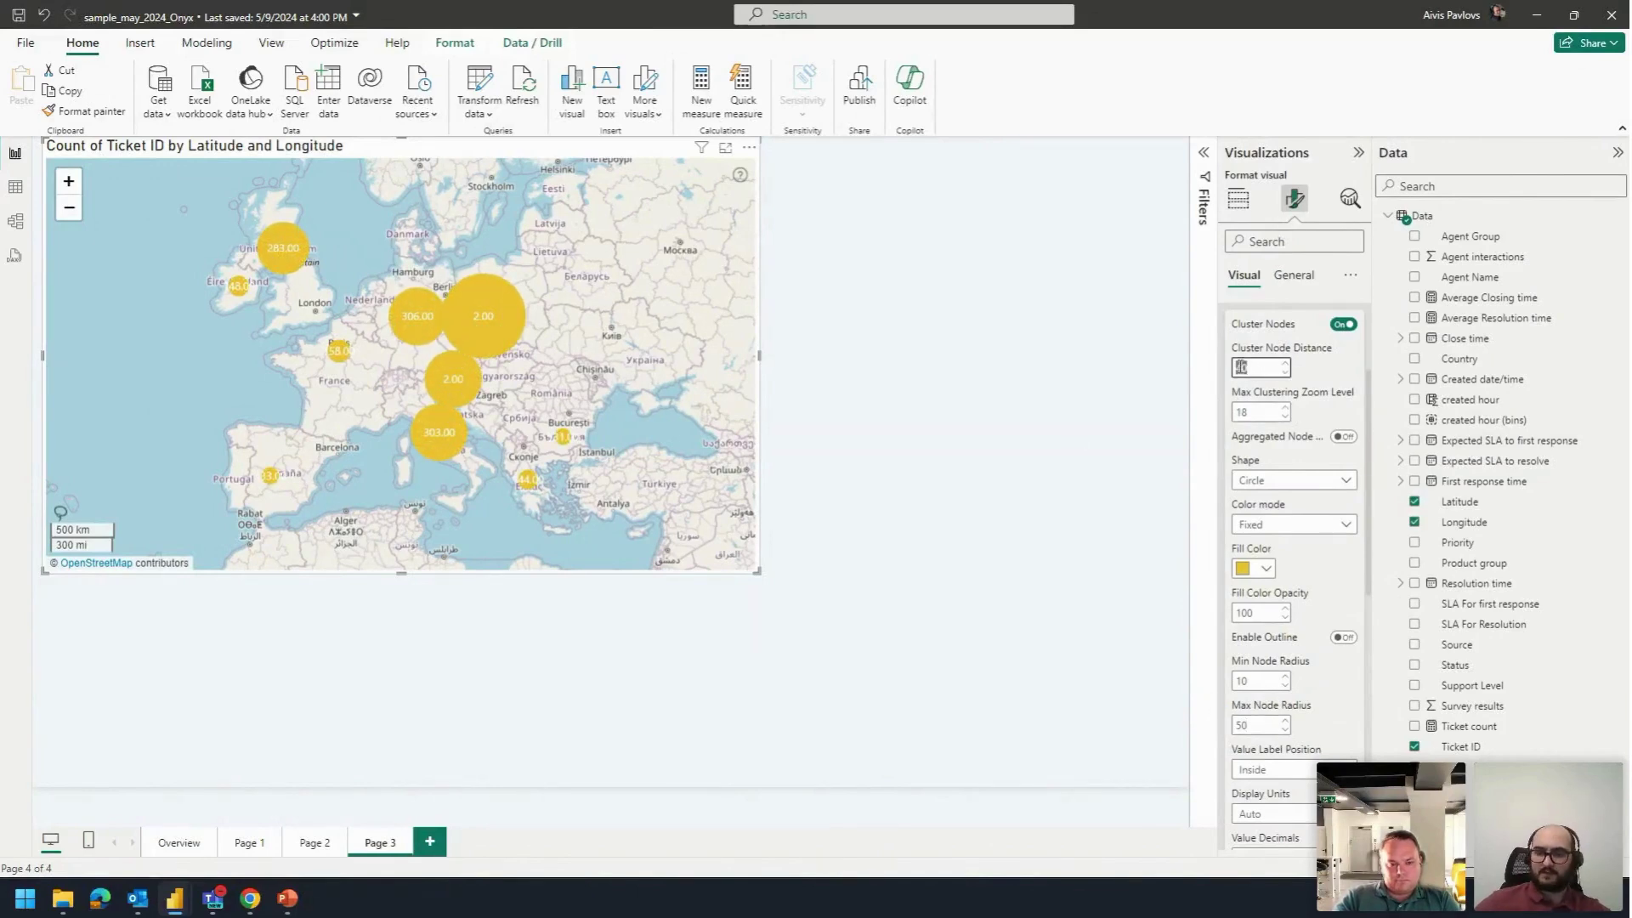
{"action": "type", "text": "1"}
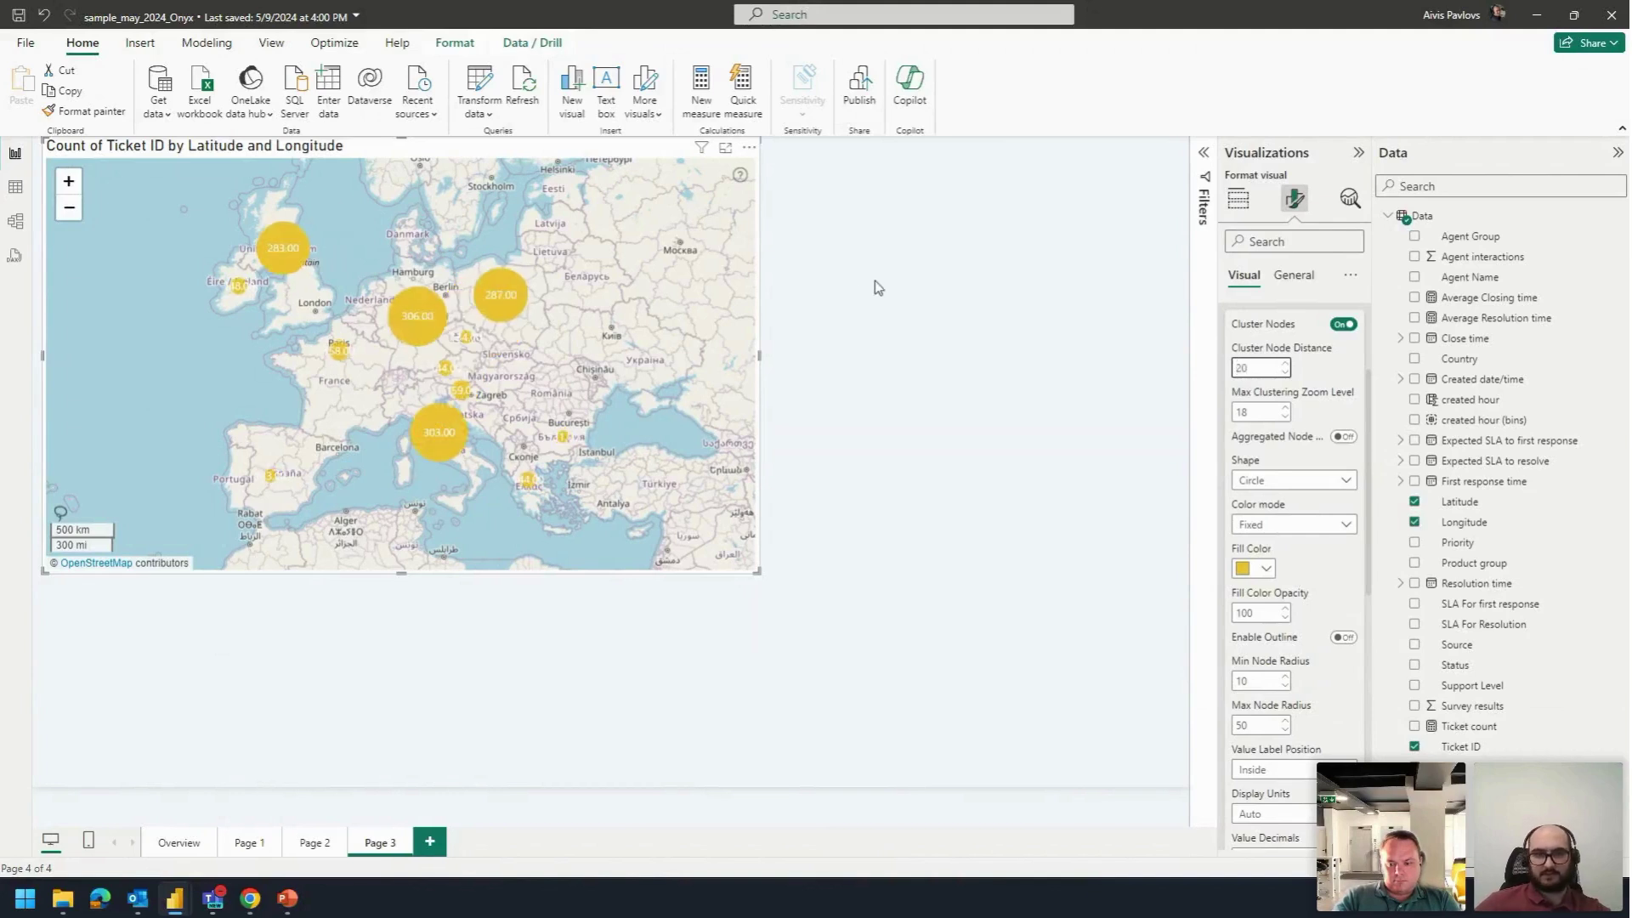
{"action": "left_click", "coordinate": [829, 426]}
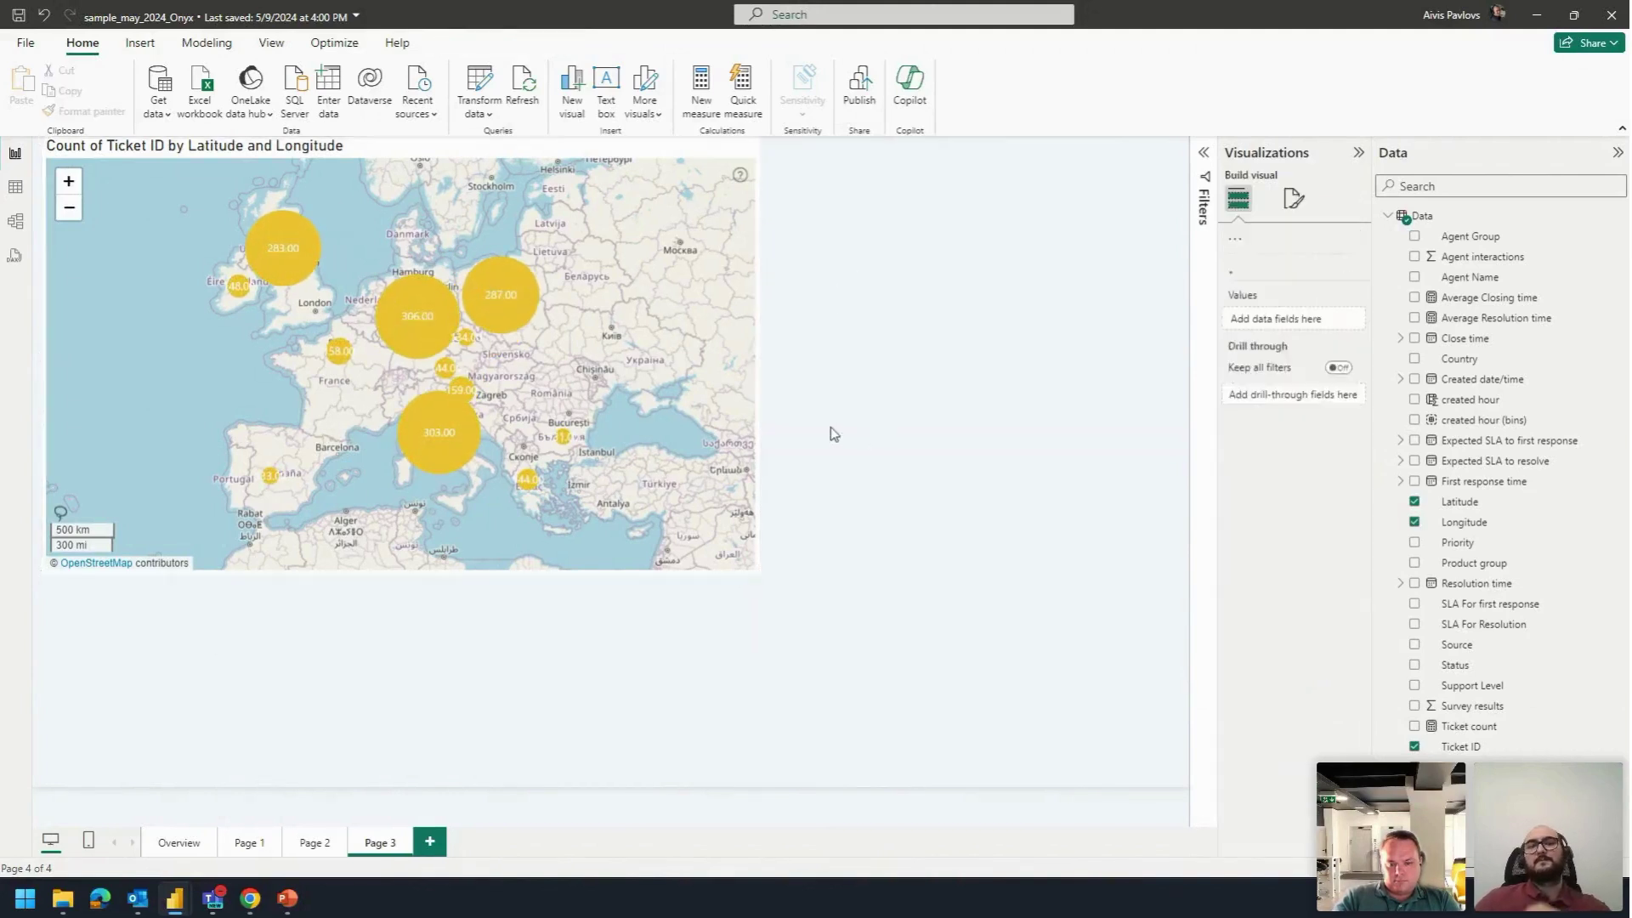
Step: Set the map's Cluster Node Distance to 90 and turn on the Aggregated Node option in the node settings
{"action": "left_click", "coordinate": [639, 385]}
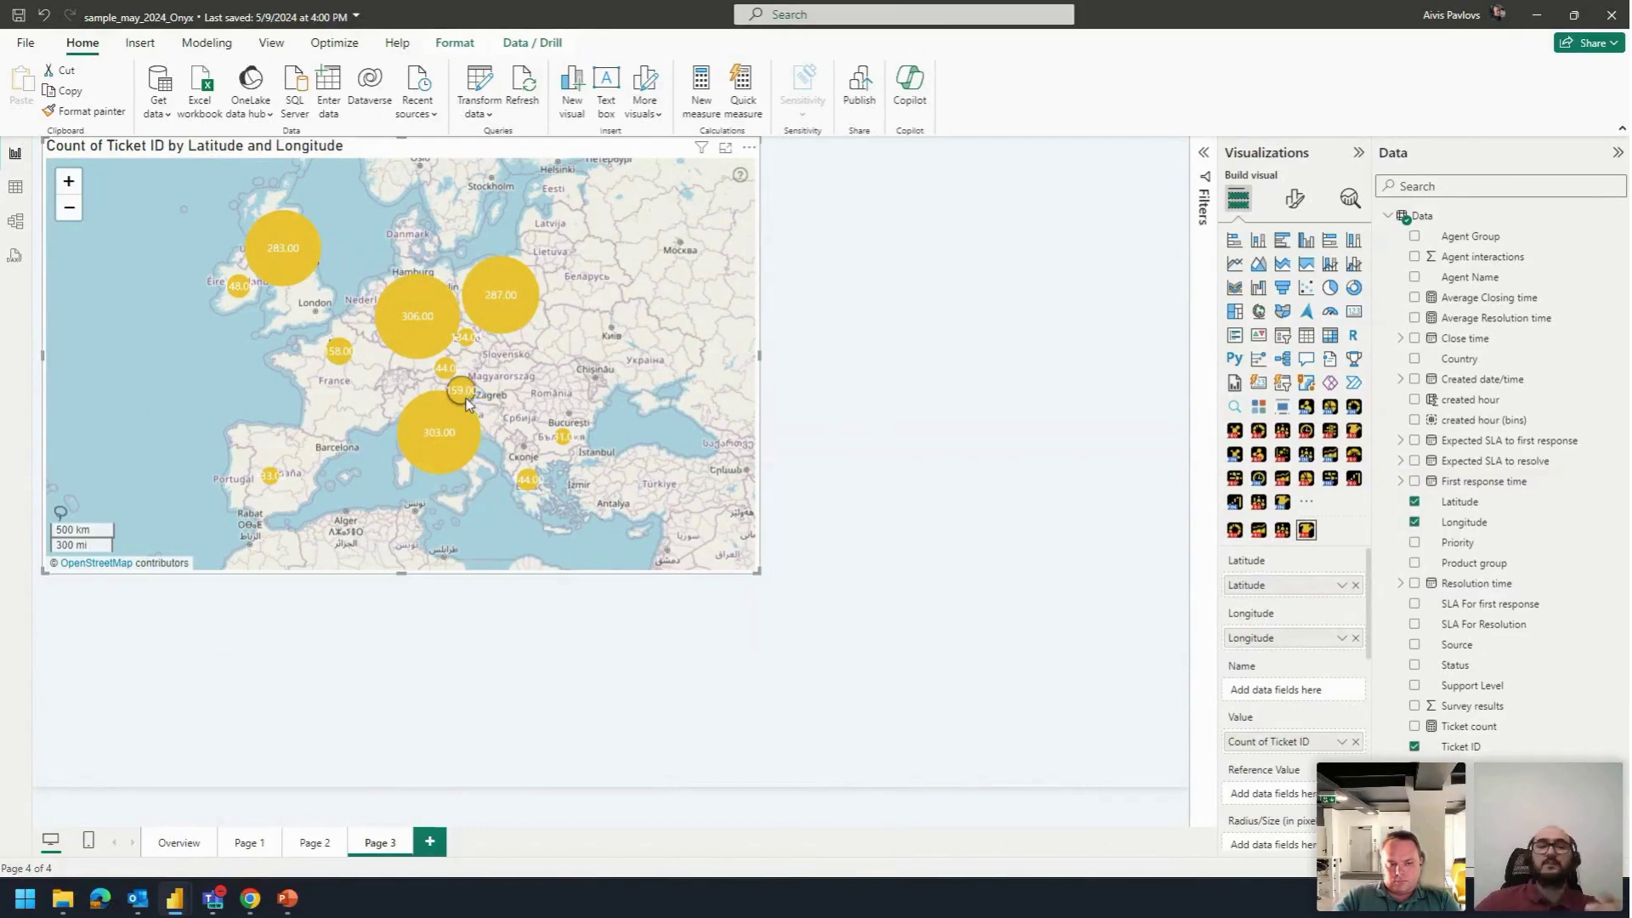
{"action": "left_click", "coordinate": [1292, 204]}
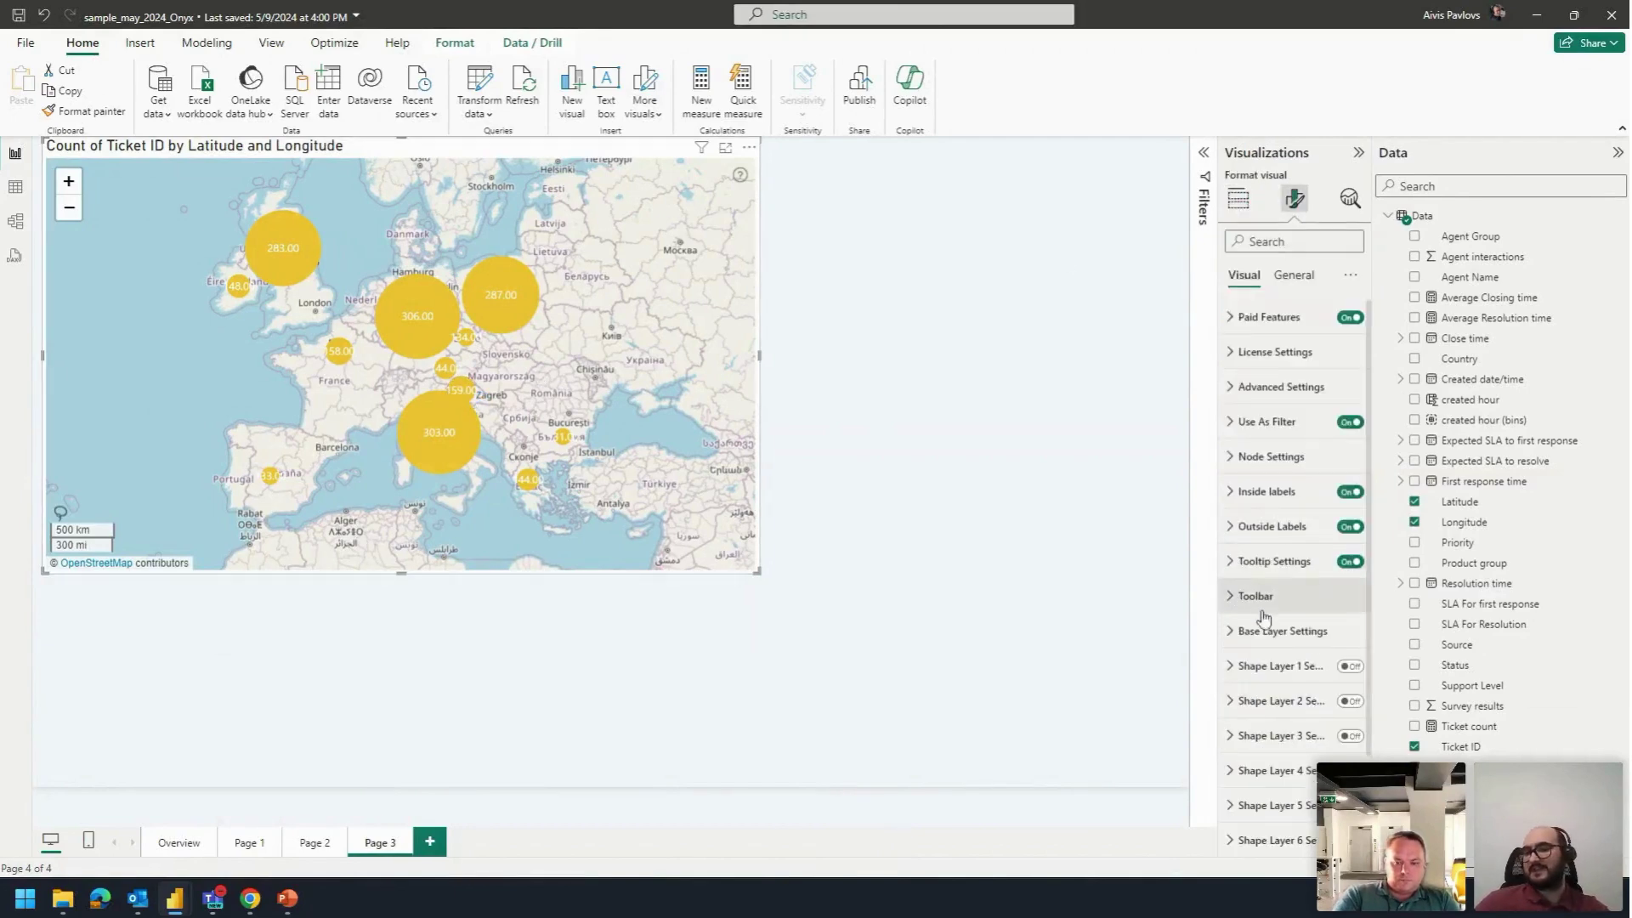
{"action": "left_click", "coordinate": [1270, 457]}
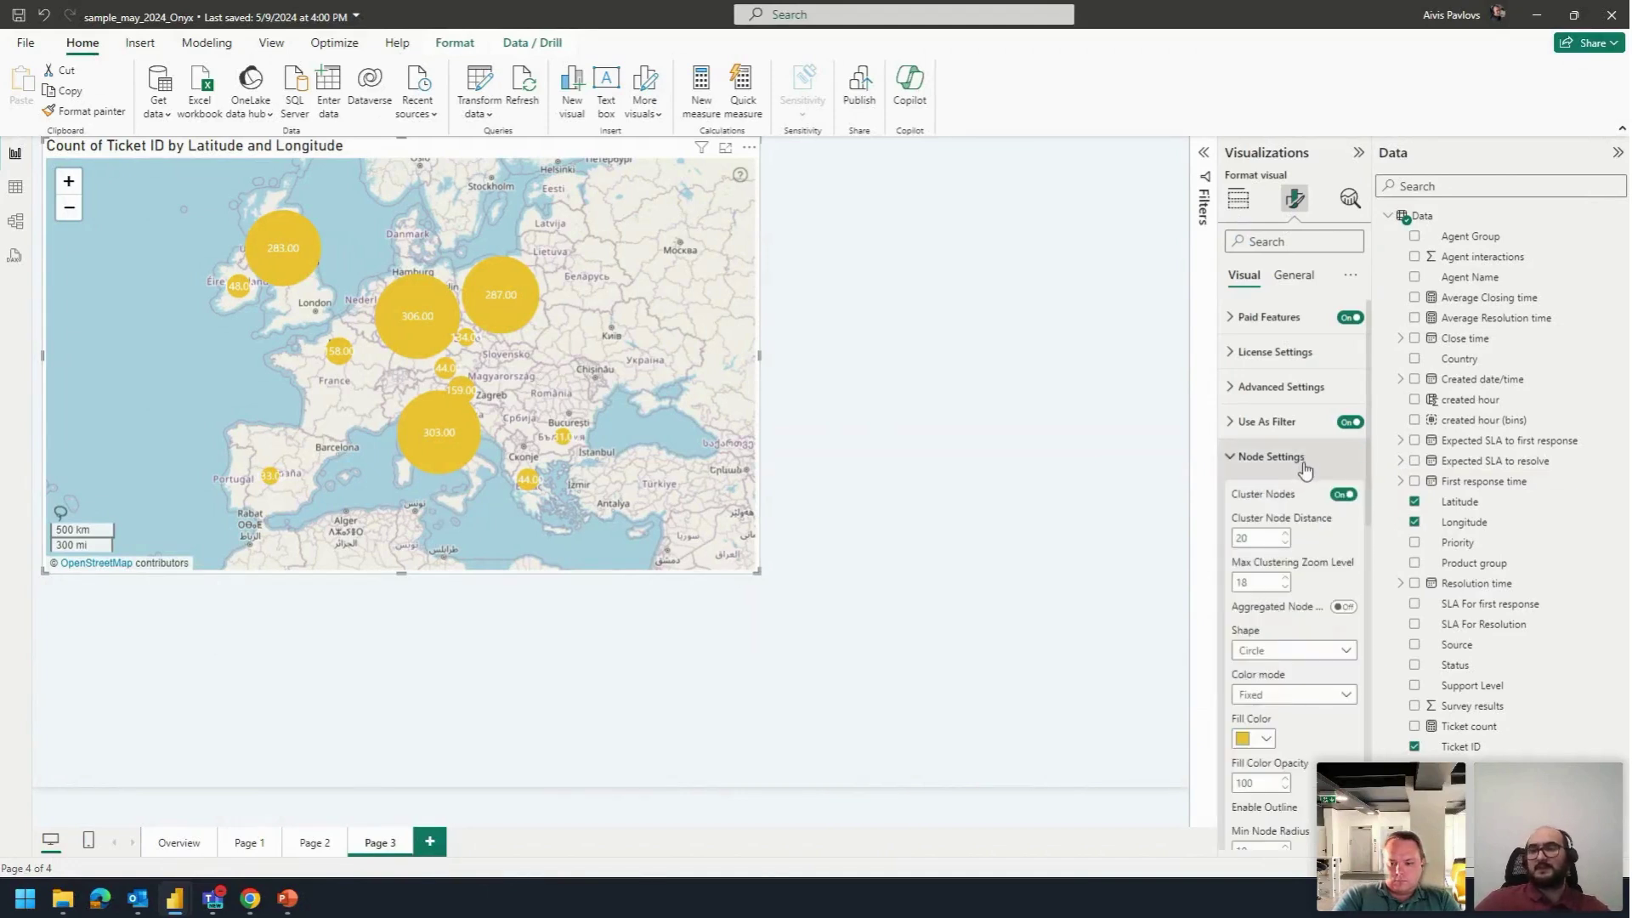
{"action": "double_click", "coordinate": [1268, 535]}
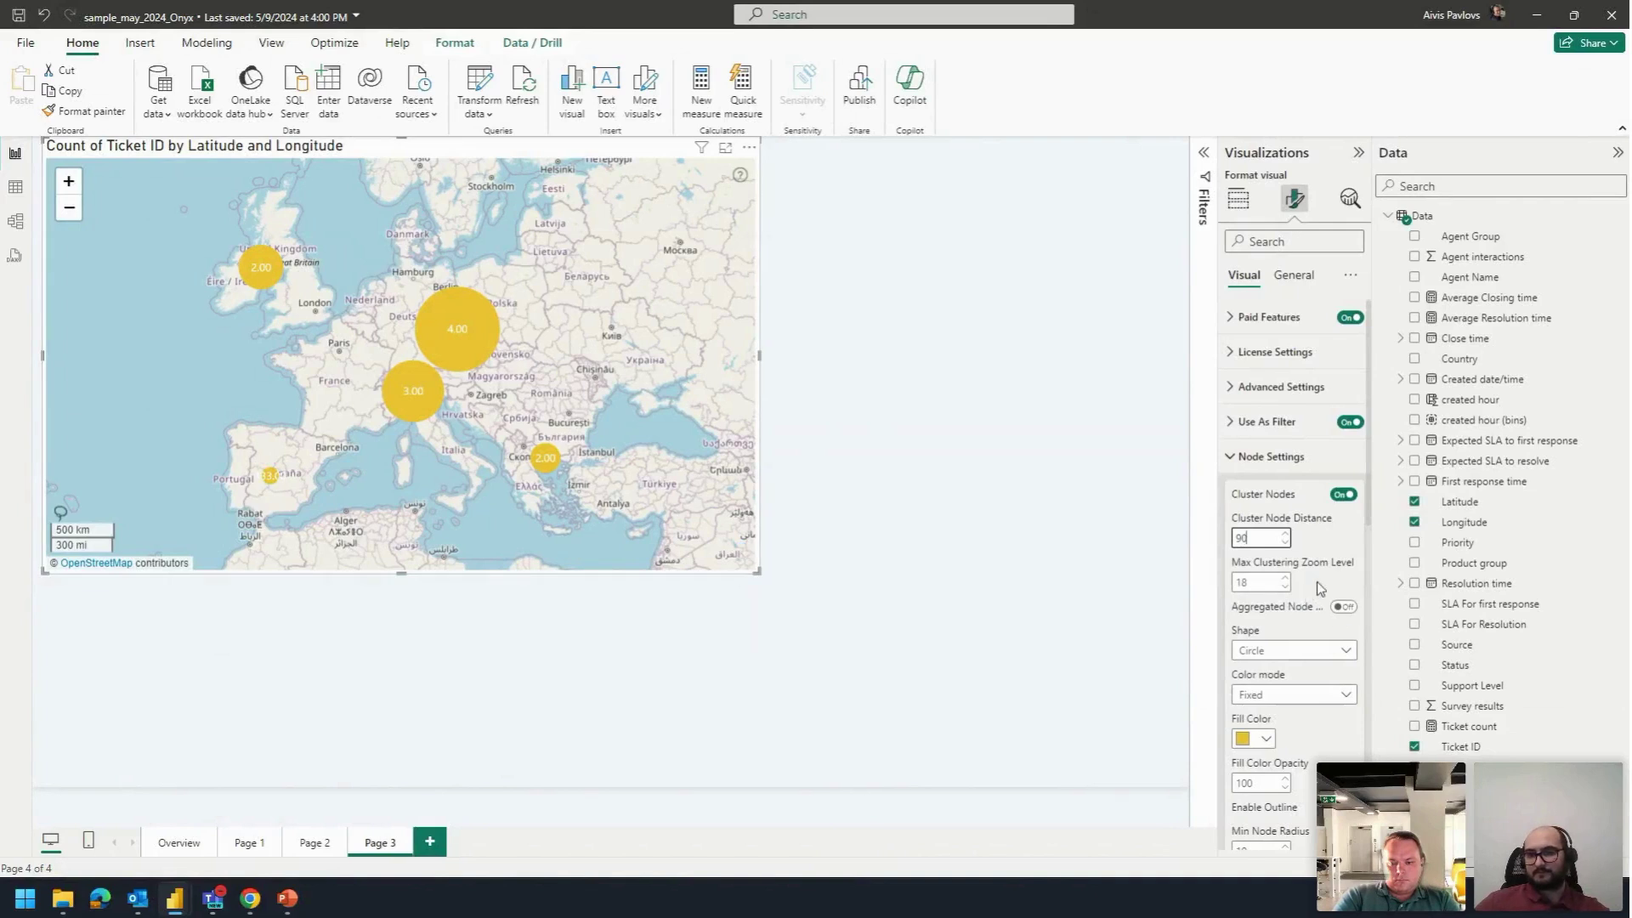
{"action": "left_click", "coordinate": [1343, 607]}
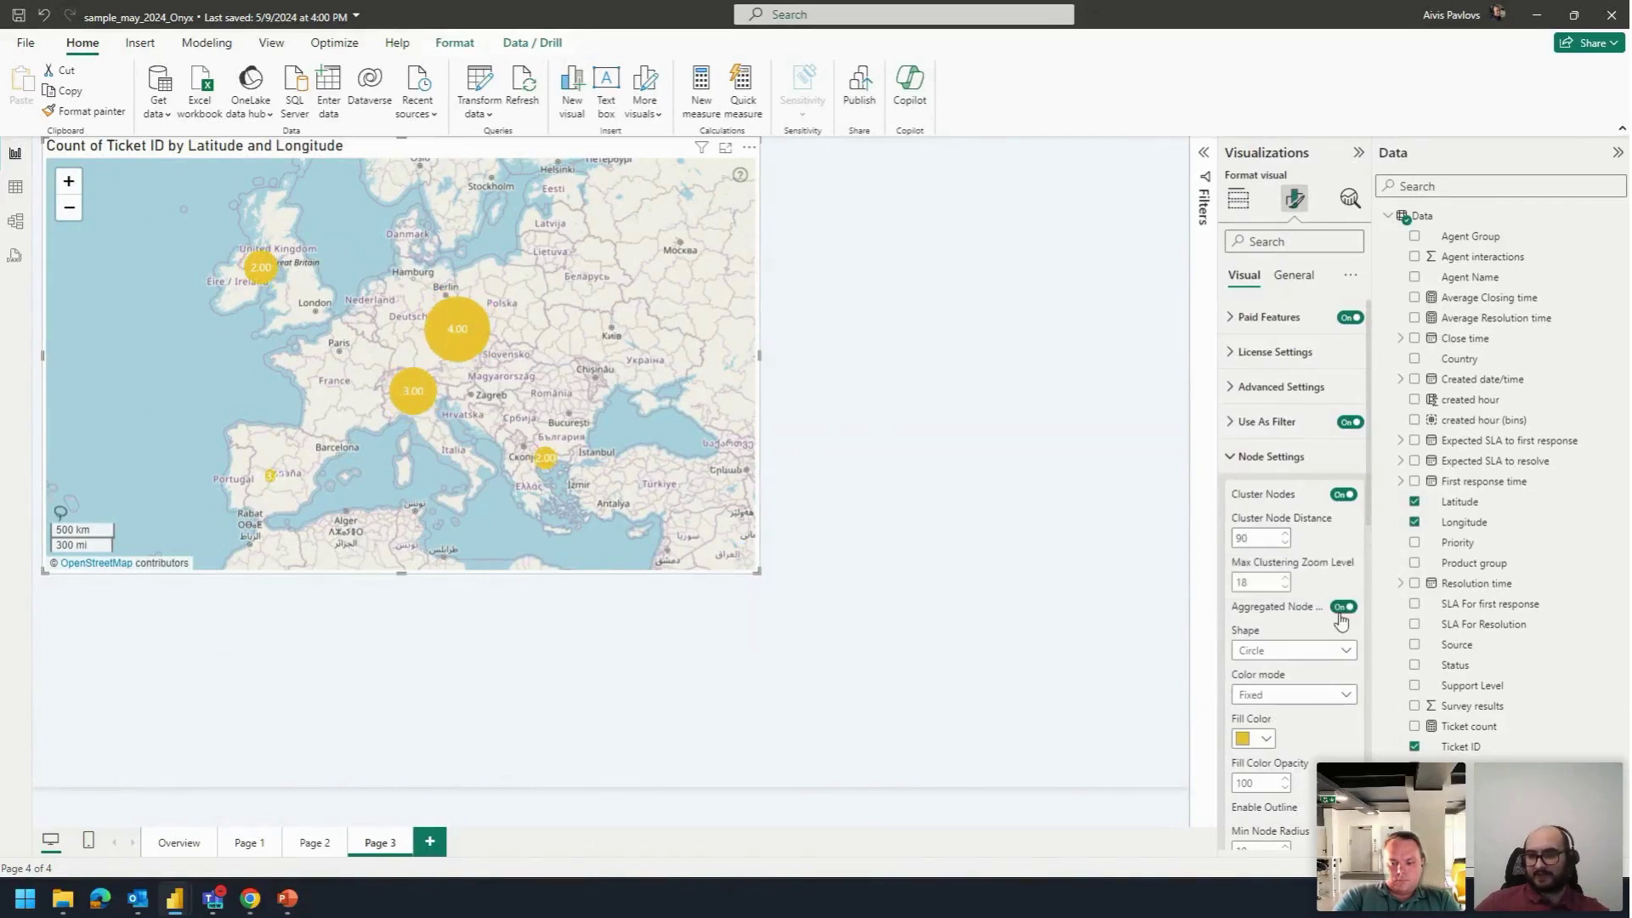
Step: Check the aggregated clusters on the map and set its Max Node Radius to 30
{"action": "mouse_move", "coordinate": [414, 402]}
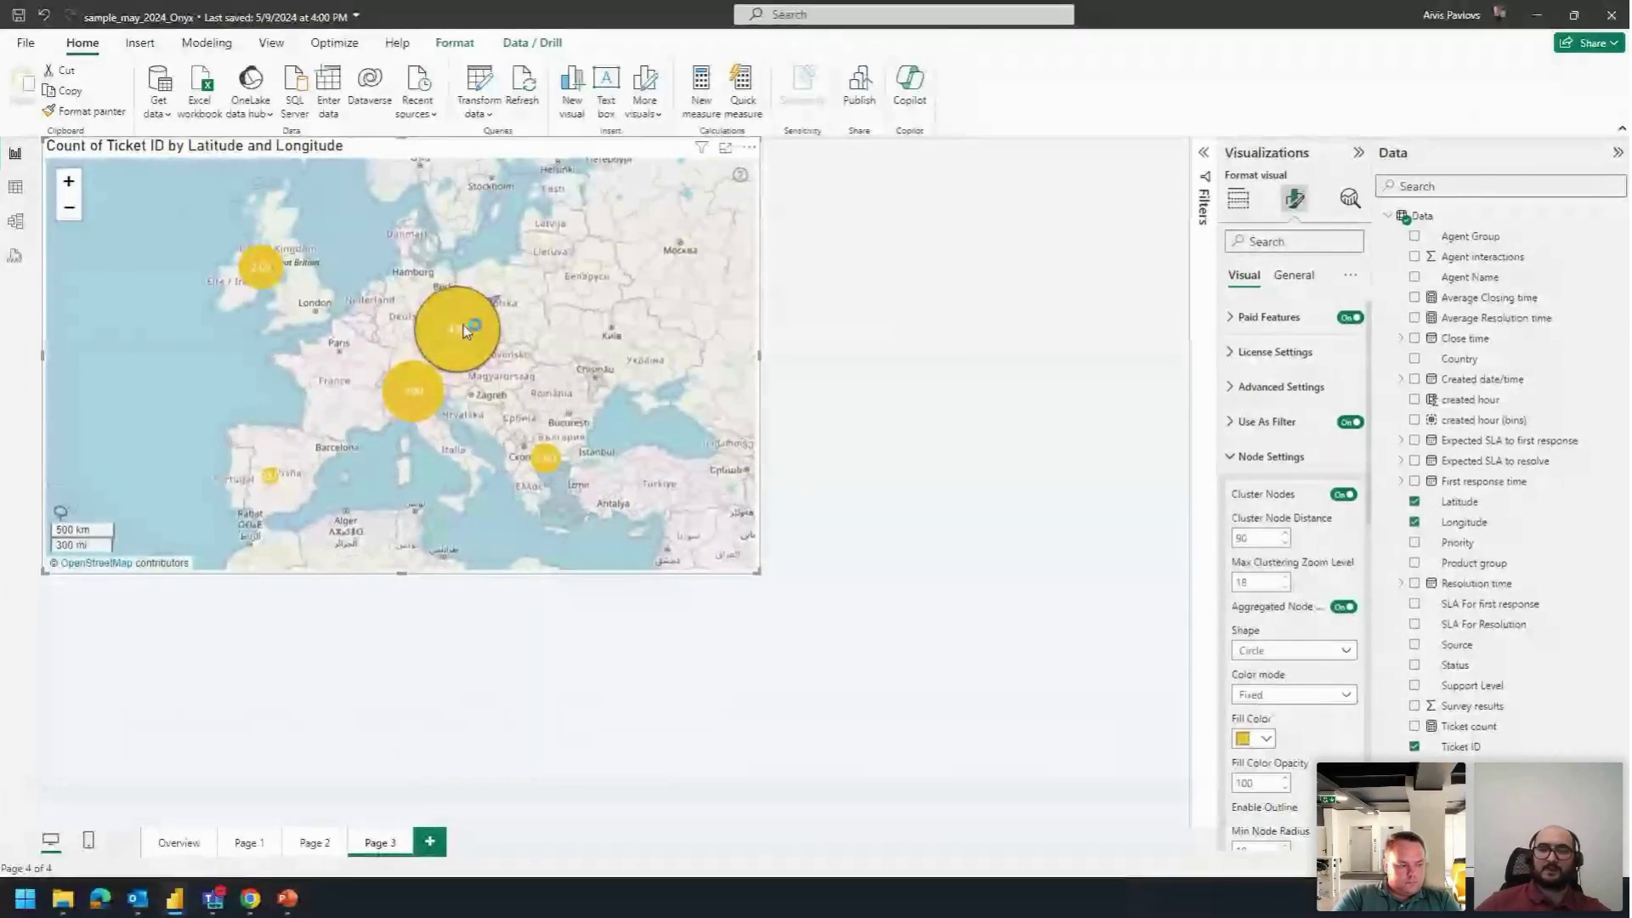
{"action": "scroll", "coordinate": [1326, 638], "scroll_direction": "down", "scroll_amount": 2}
{"action": "scroll", "coordinate": [1305, 716], "scroll_direction": "down", "scroll_amount": 1}
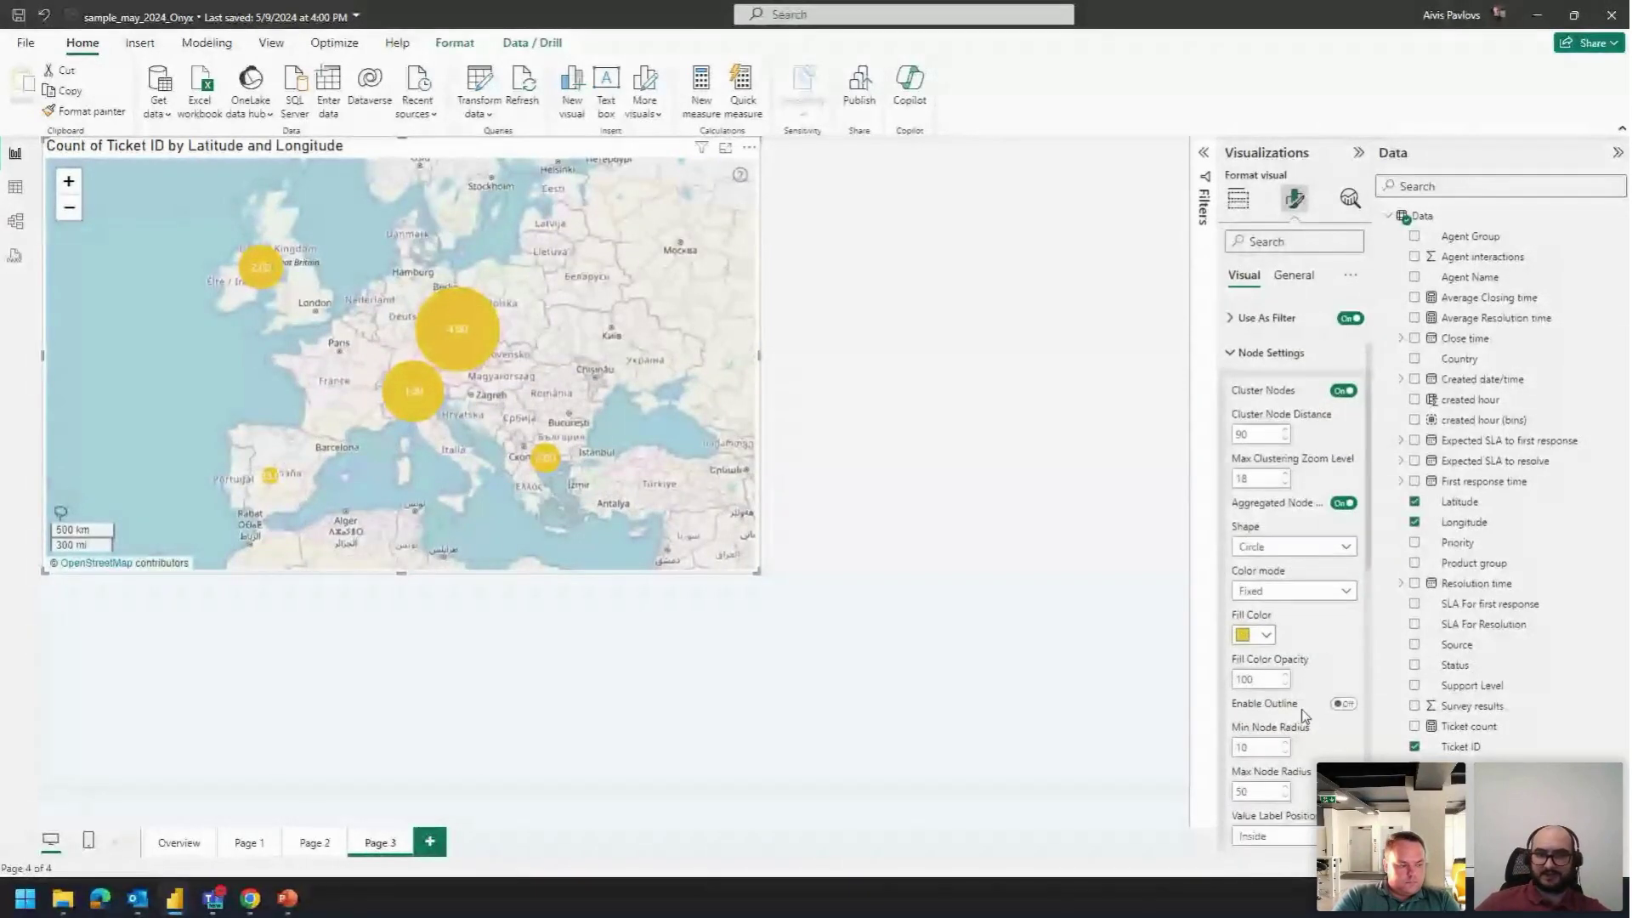
{"action": "scroll", "coordinate": [1305, 717], "scroll_direction": "down", "scroll_amount": 1}
{"action": "double_click", "coordinate": [1263, 724]}
{"action": "type", "text": "30"}
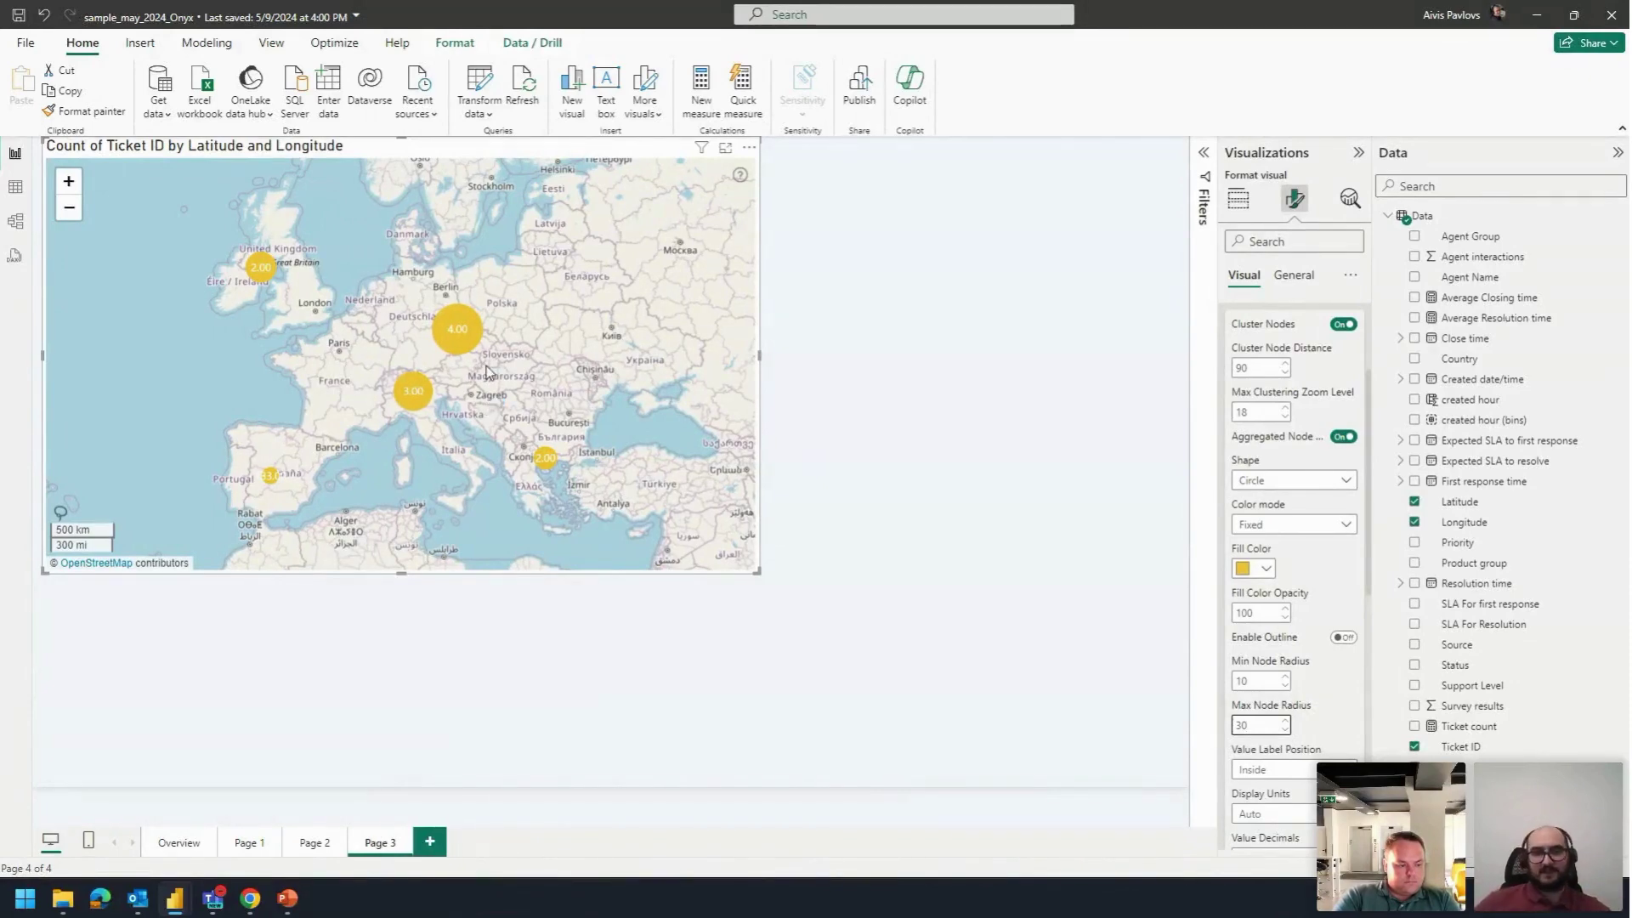
Step: Switch to the published Technical Support Analysis report in Chrome, and show and dismiss the help overlay on its Overview page
{"action": "key", "text": "alt+Tab"}
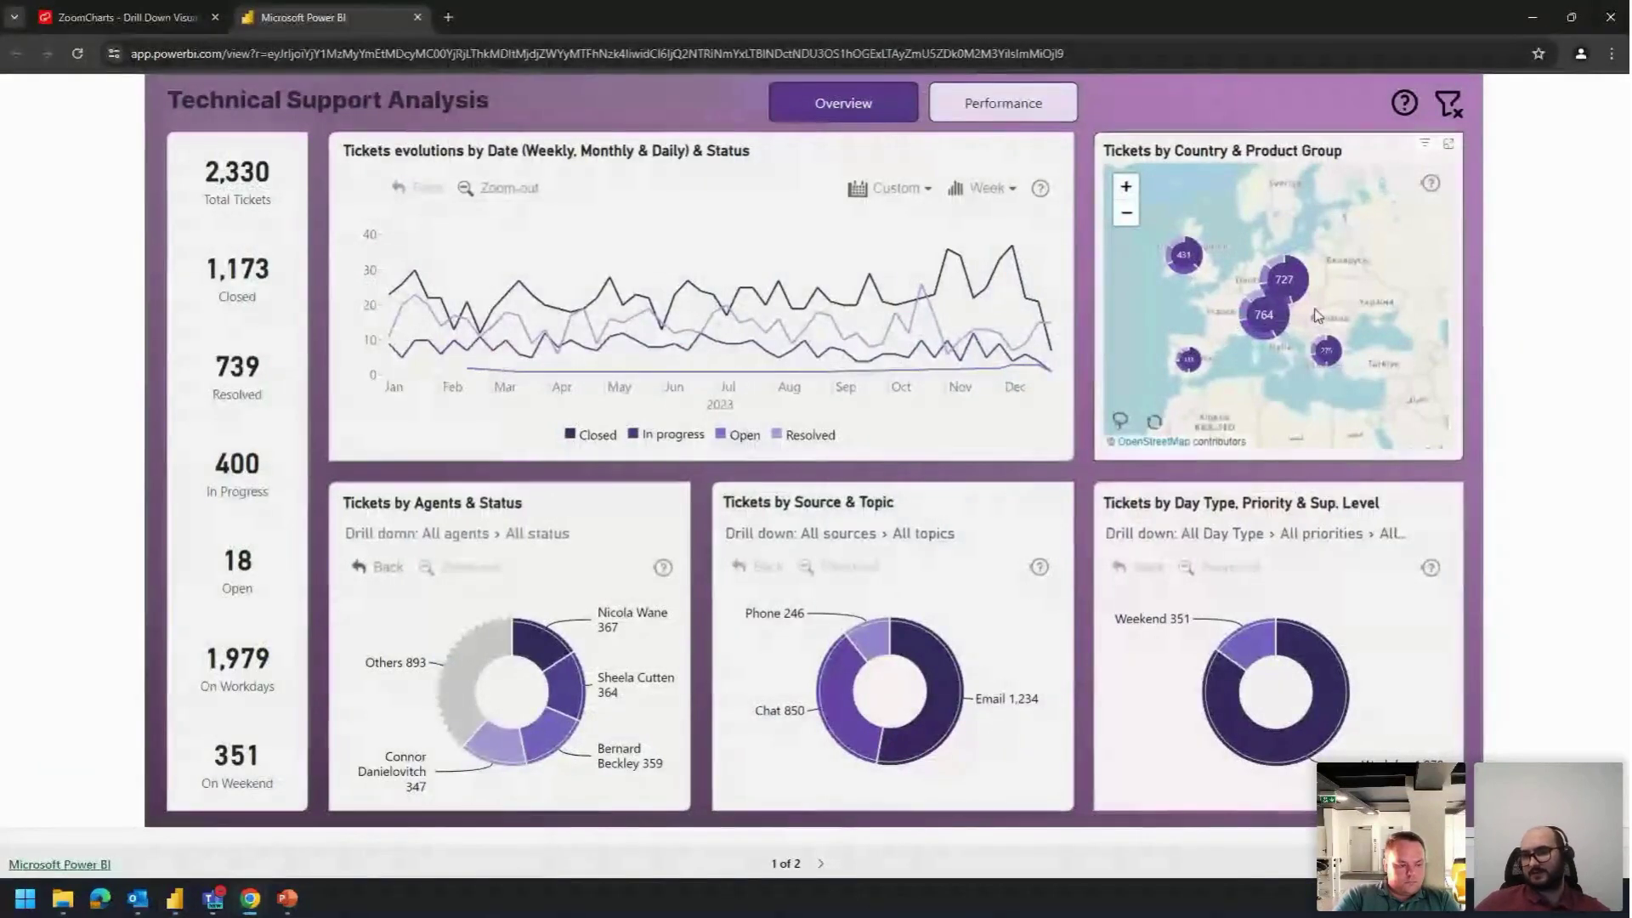
{"action": "scroll", "coordinate": [1285, 259], "scroll_direction": "up", "scroll_amount": 2}
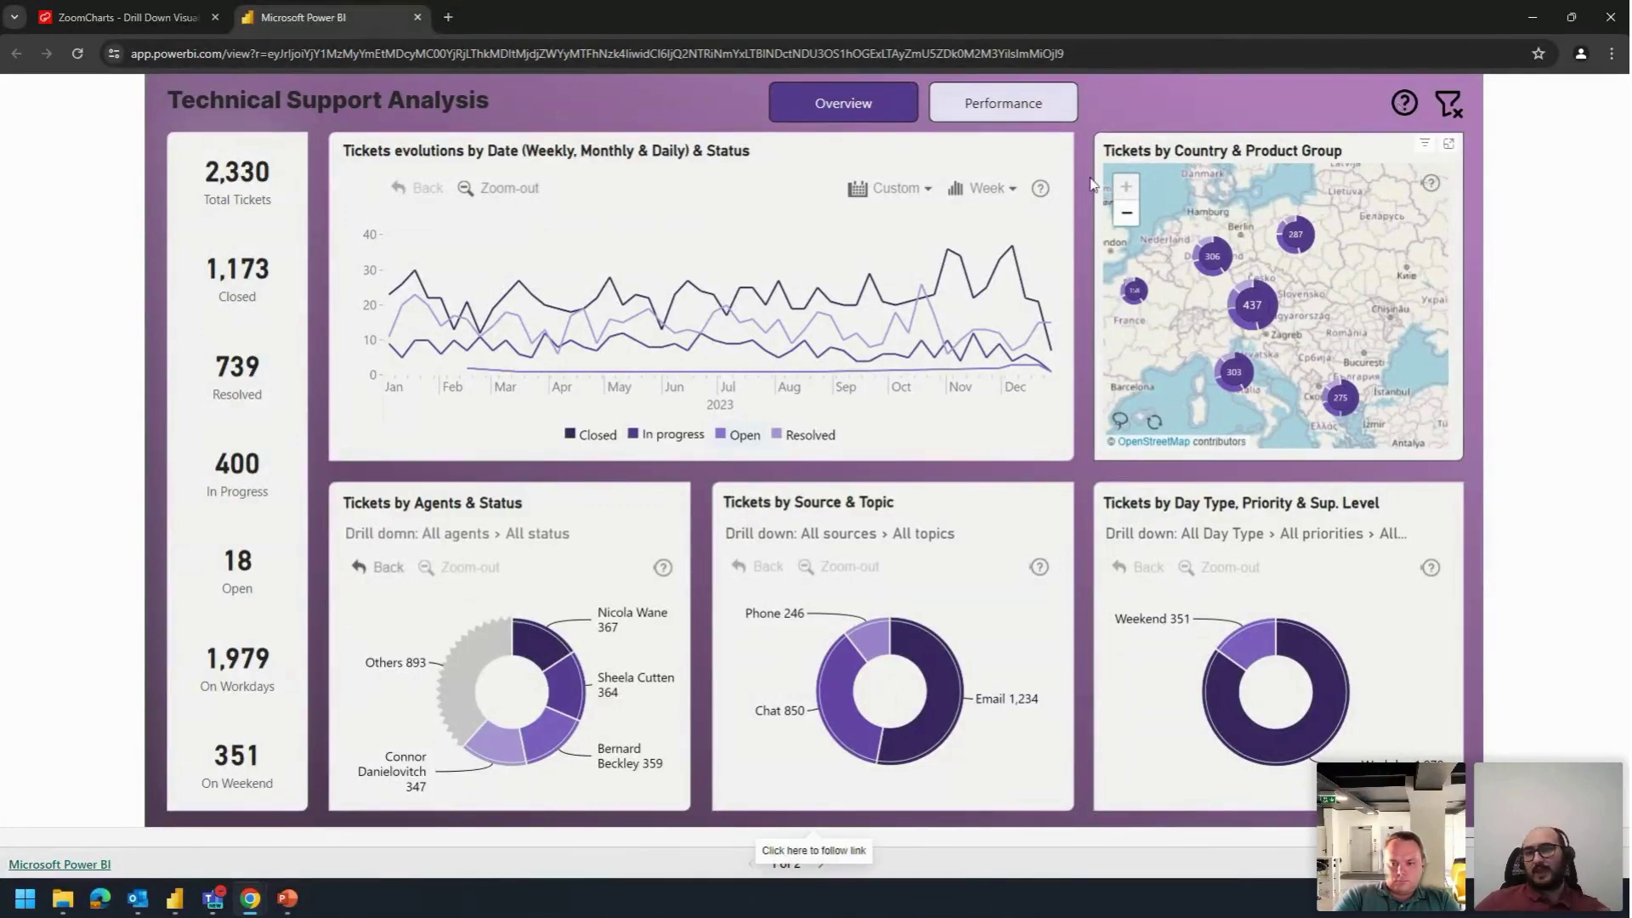
{"action": "left_click", "coordinate": [1404, 103]}
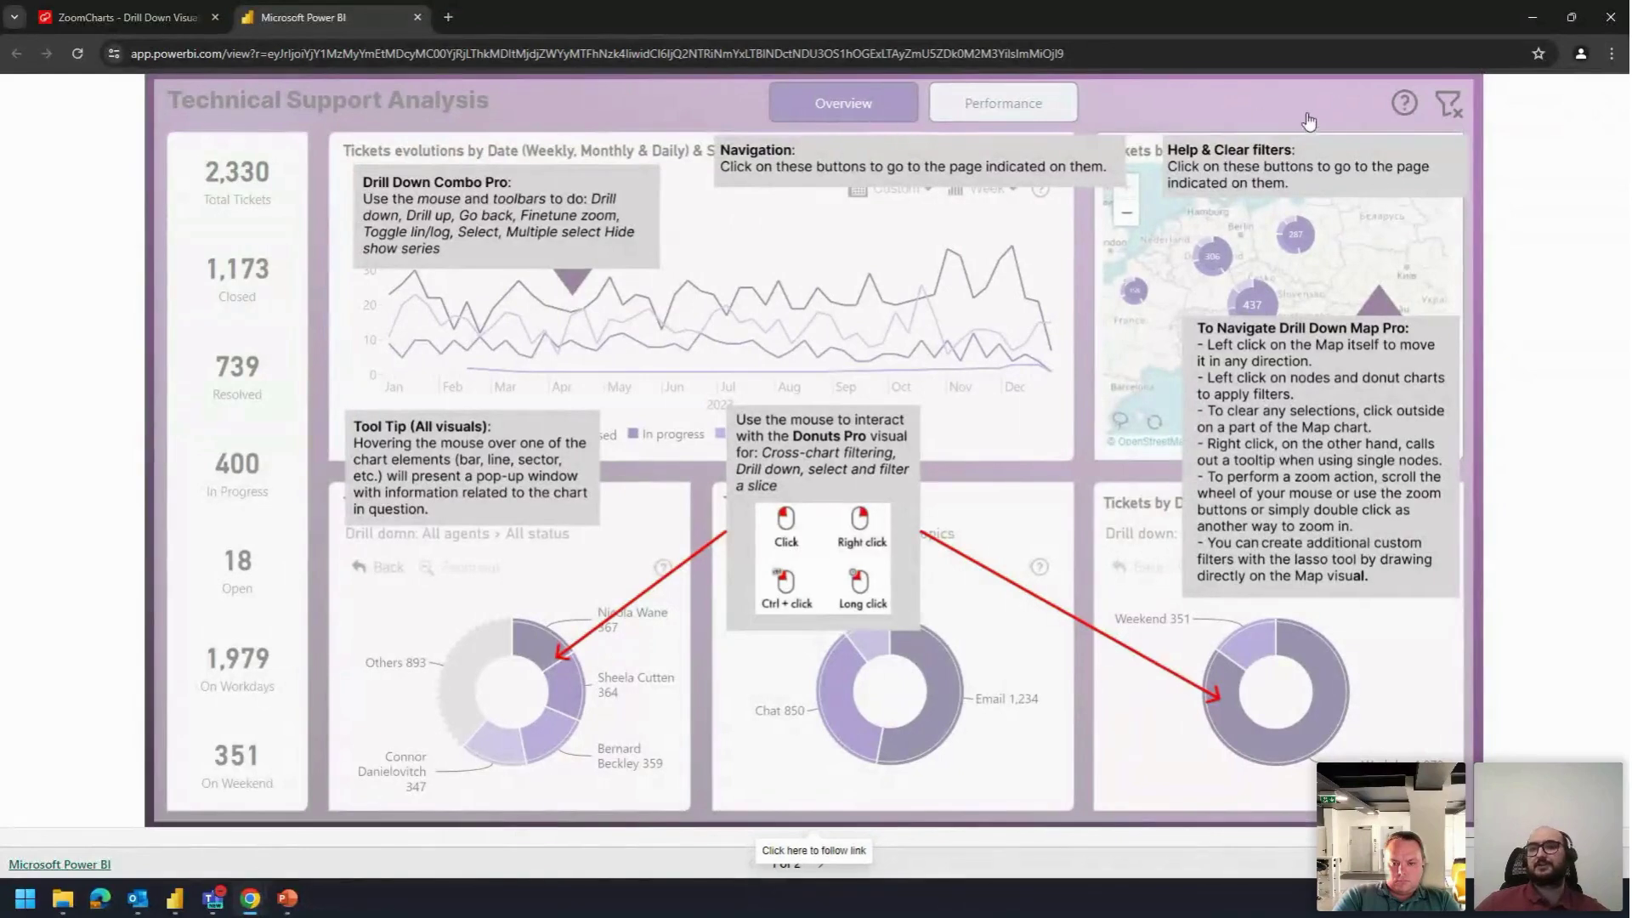
{"action": "left_click", "coordinate": [1370, 258]}
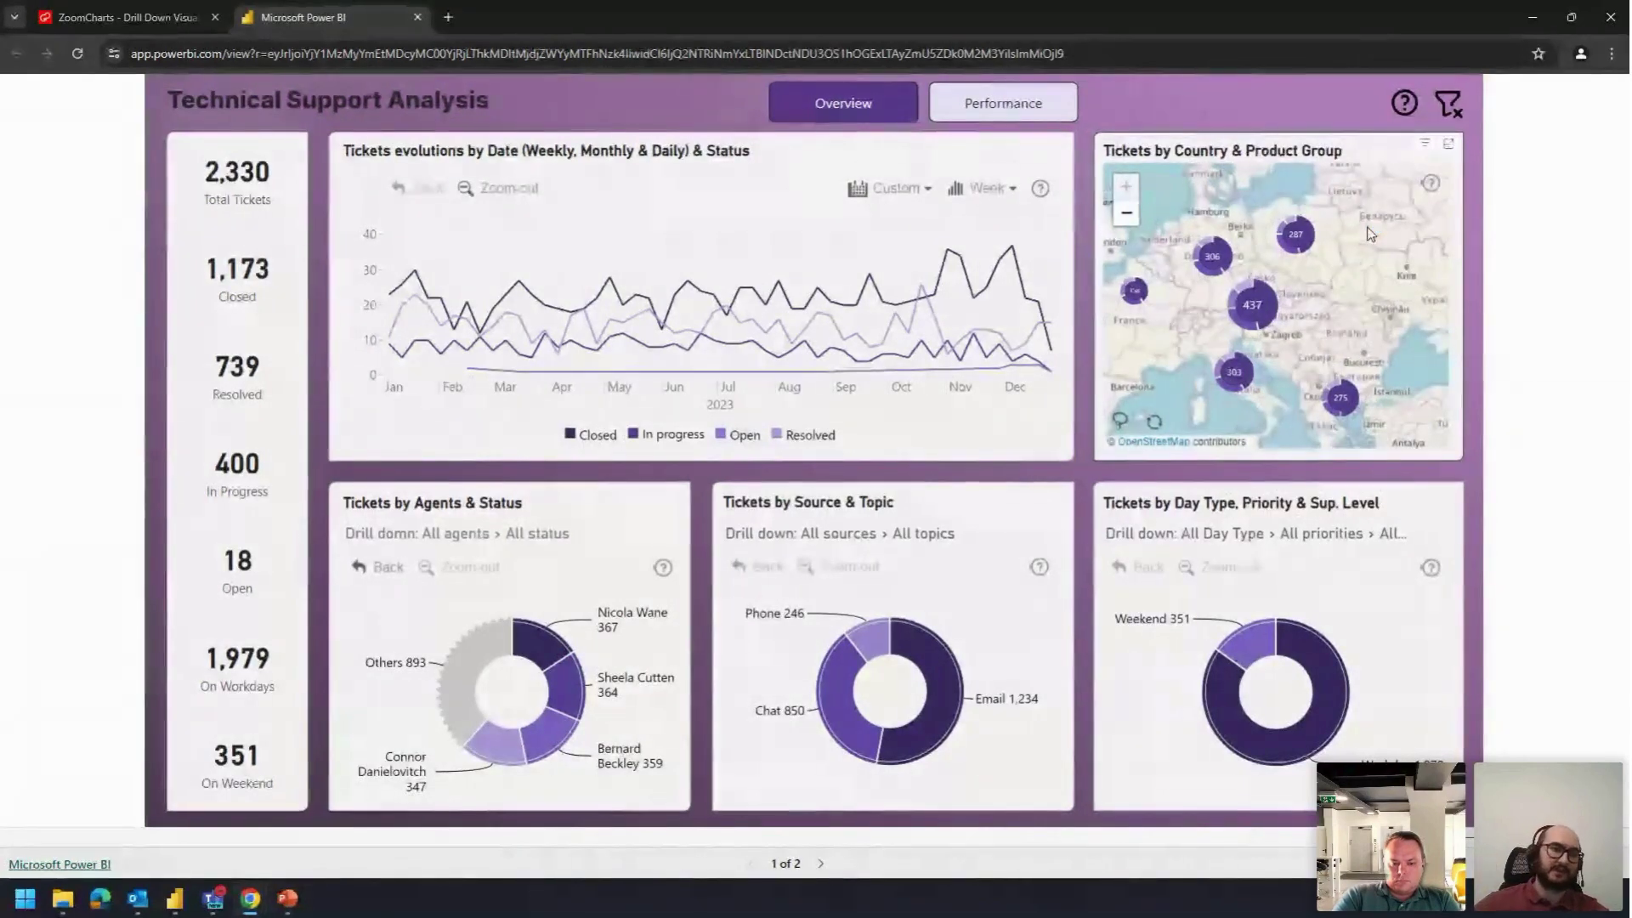
Step: Go to the Performance page and examine the rating slices of the Tickets by Survey, Agent & Topic donut
{"action": "left_click", "coordinate": [1001, 114]}
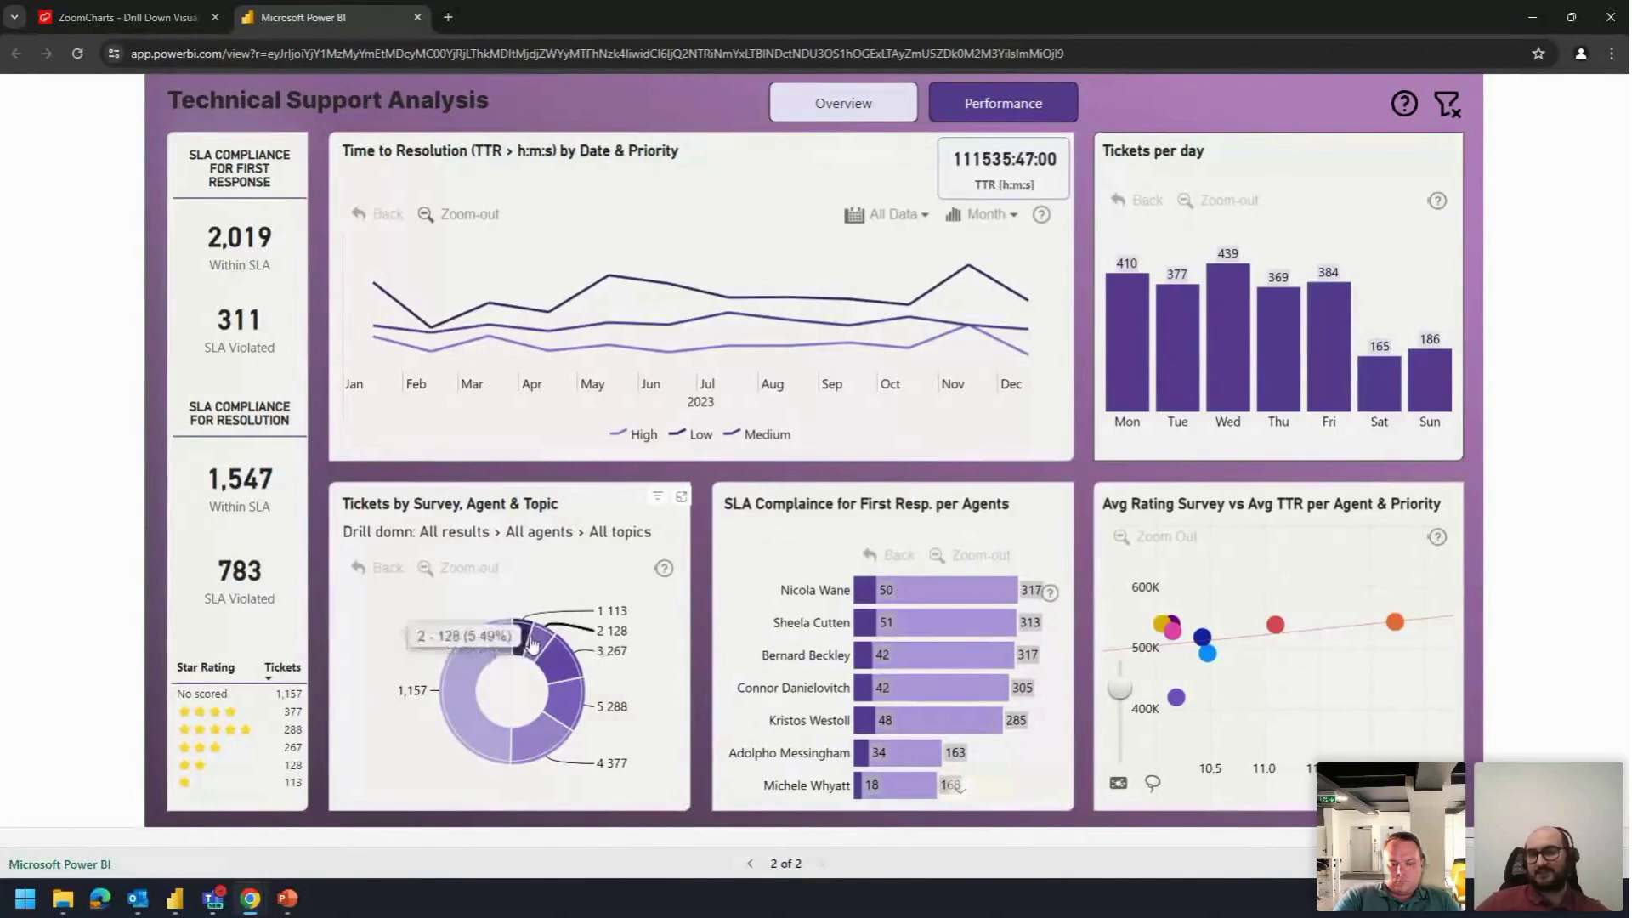
{"action": "mouse_move", "coordinate": [521, 643]}
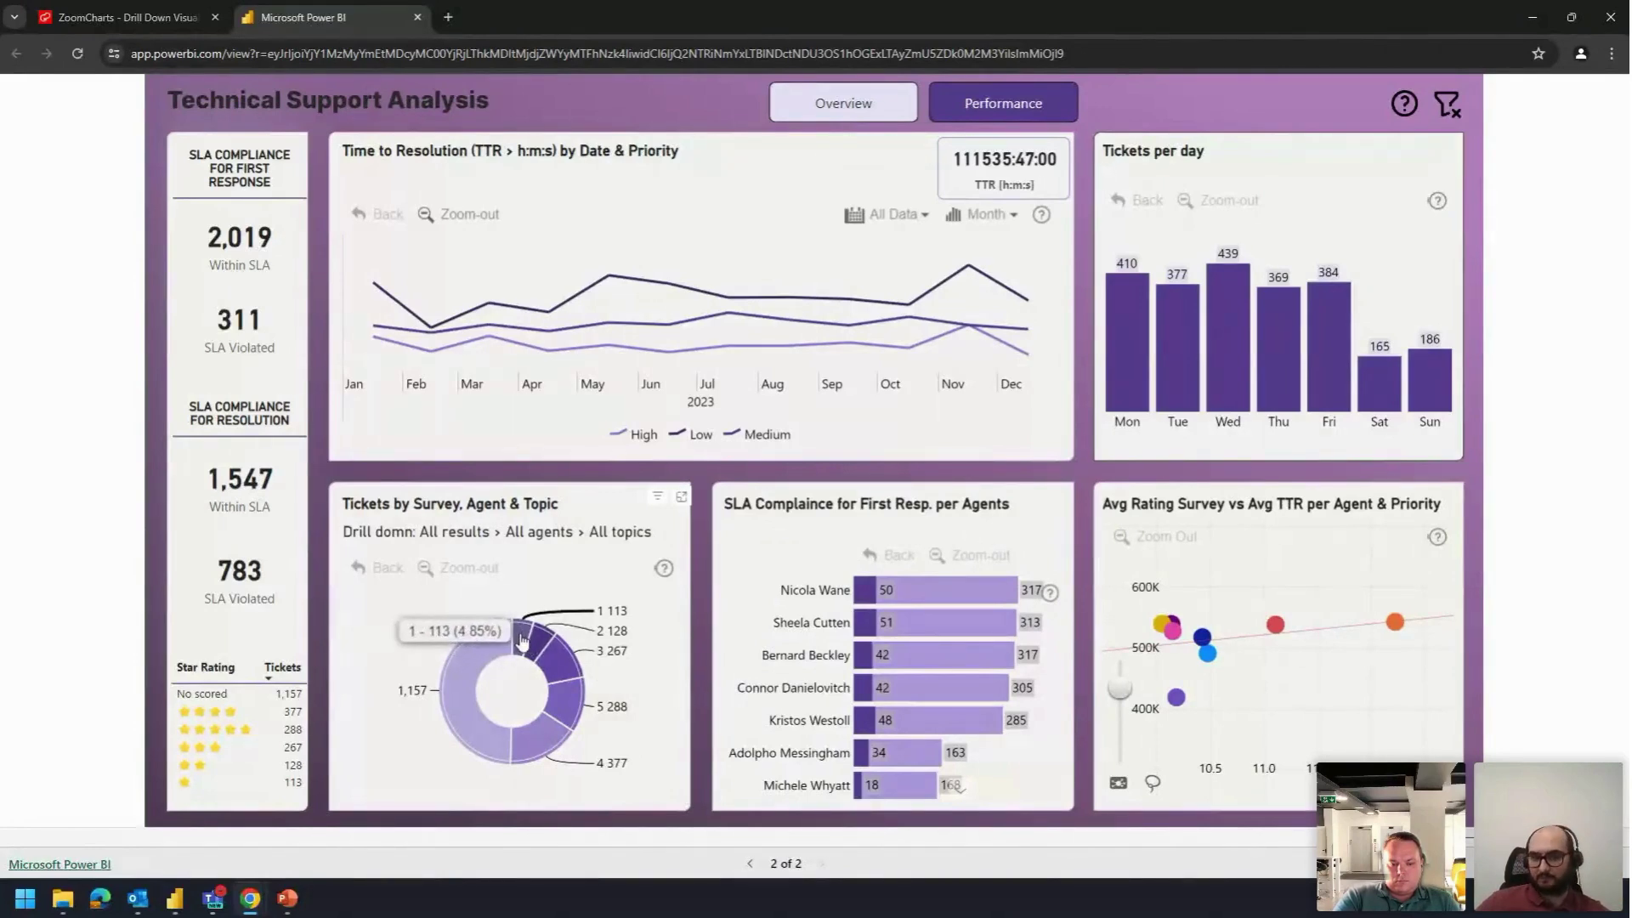
{"action": "mouse_move", "coordinate": [572, 655]}
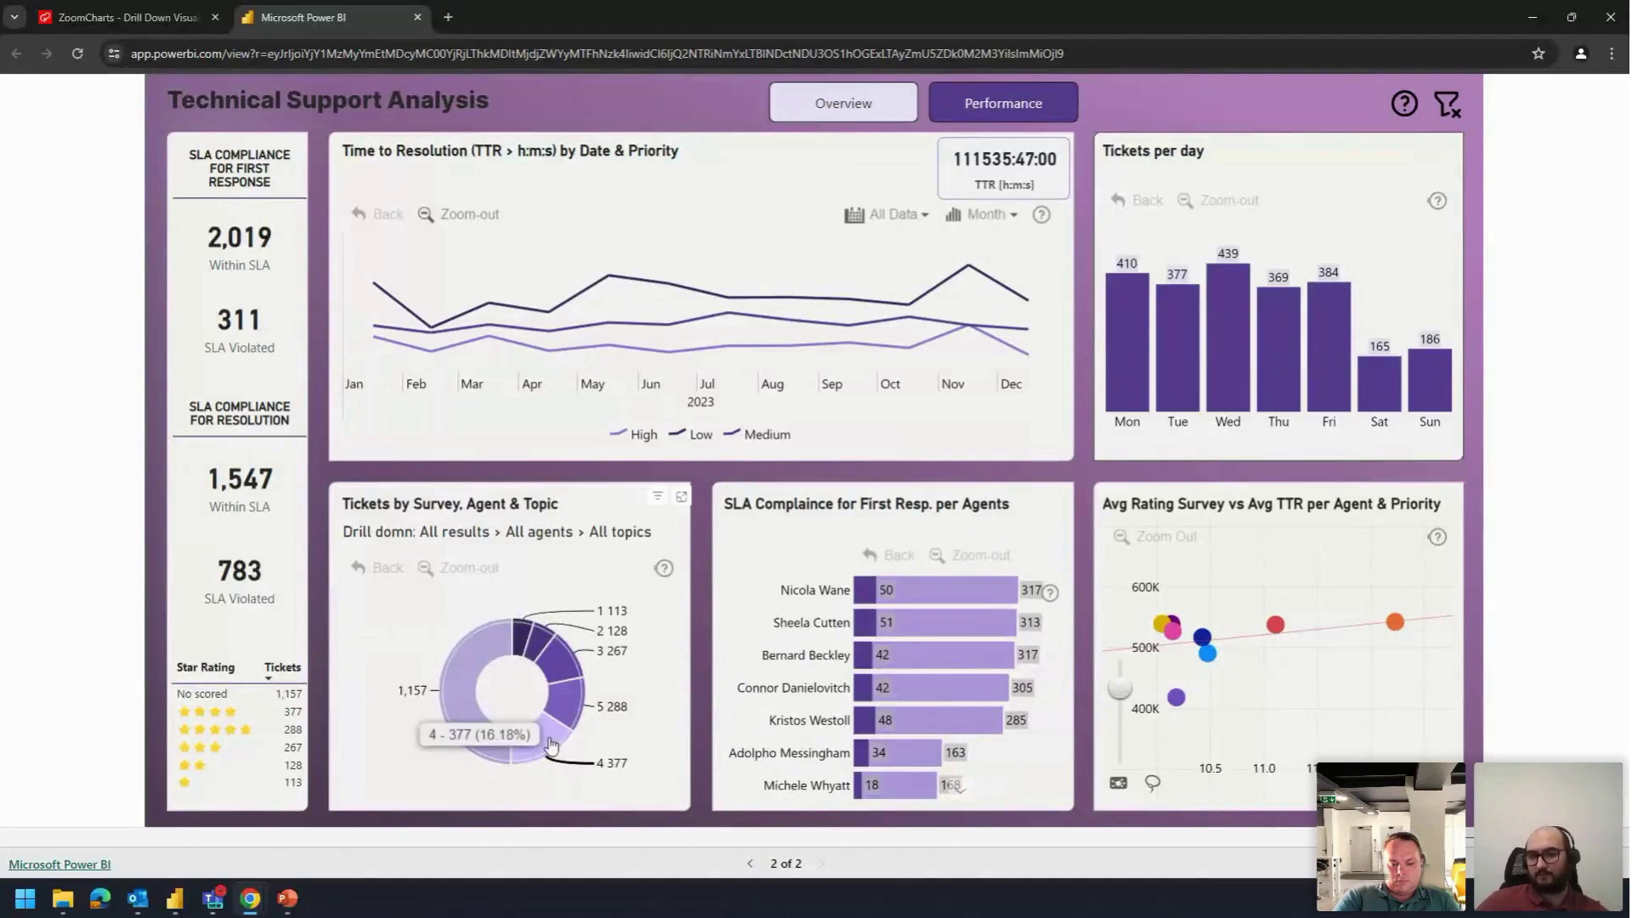
{"action": "mouse_move", "coordinate": [454, 712]}
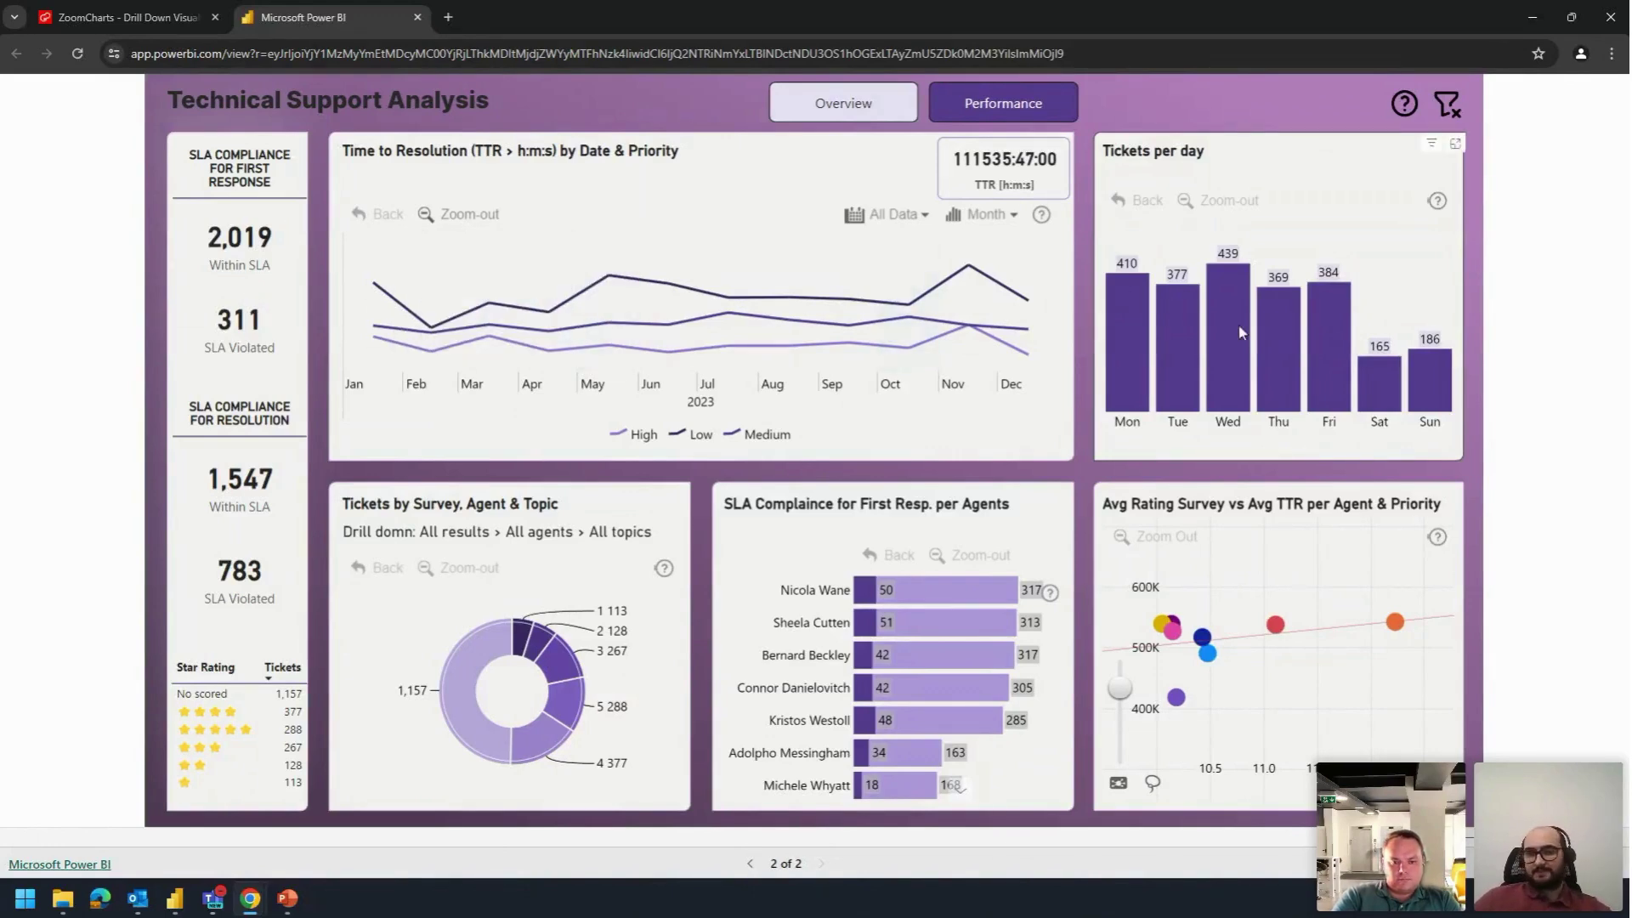
Step: Filter the Performance page to Thursday through the Tickets per day chart and clear that filter again
{"action": "left_click", "coordinate": [1292, 337]}
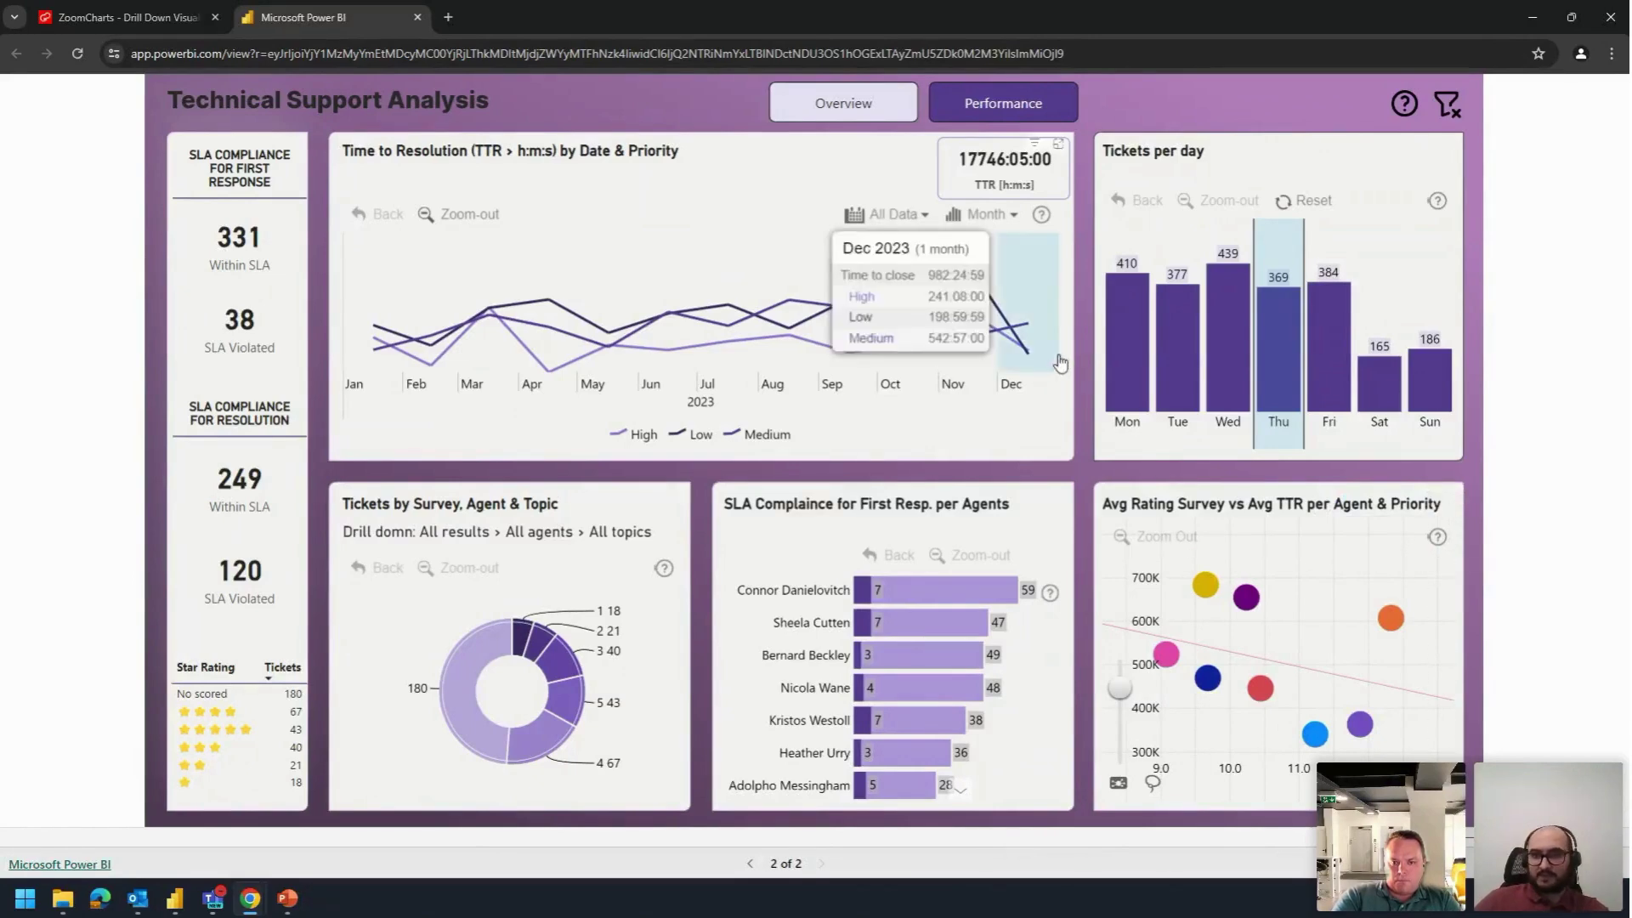
{"action": "left_click", "coordinate": [1283, 355]}
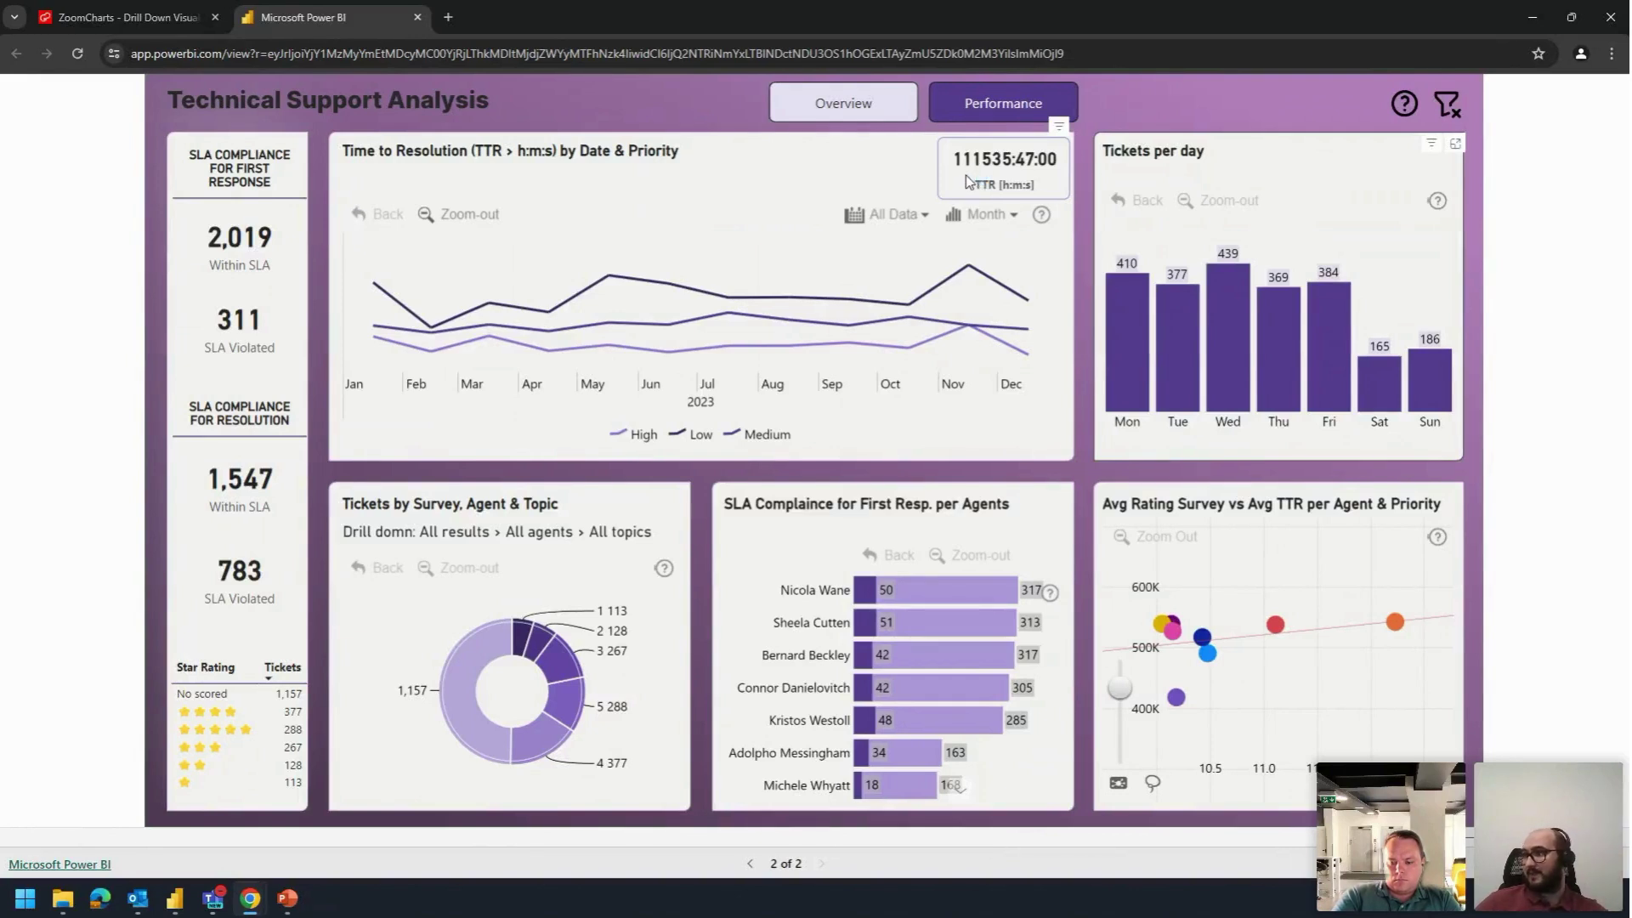
Step: Change the Time to Resolution chart to weekly granularity and check the hourly tooltip for Monday in the Tickets per day chart
{"action": "left_click", "coordinate": [987, 217]}
{"action": "left_click", "coordinate": [974, 247]}
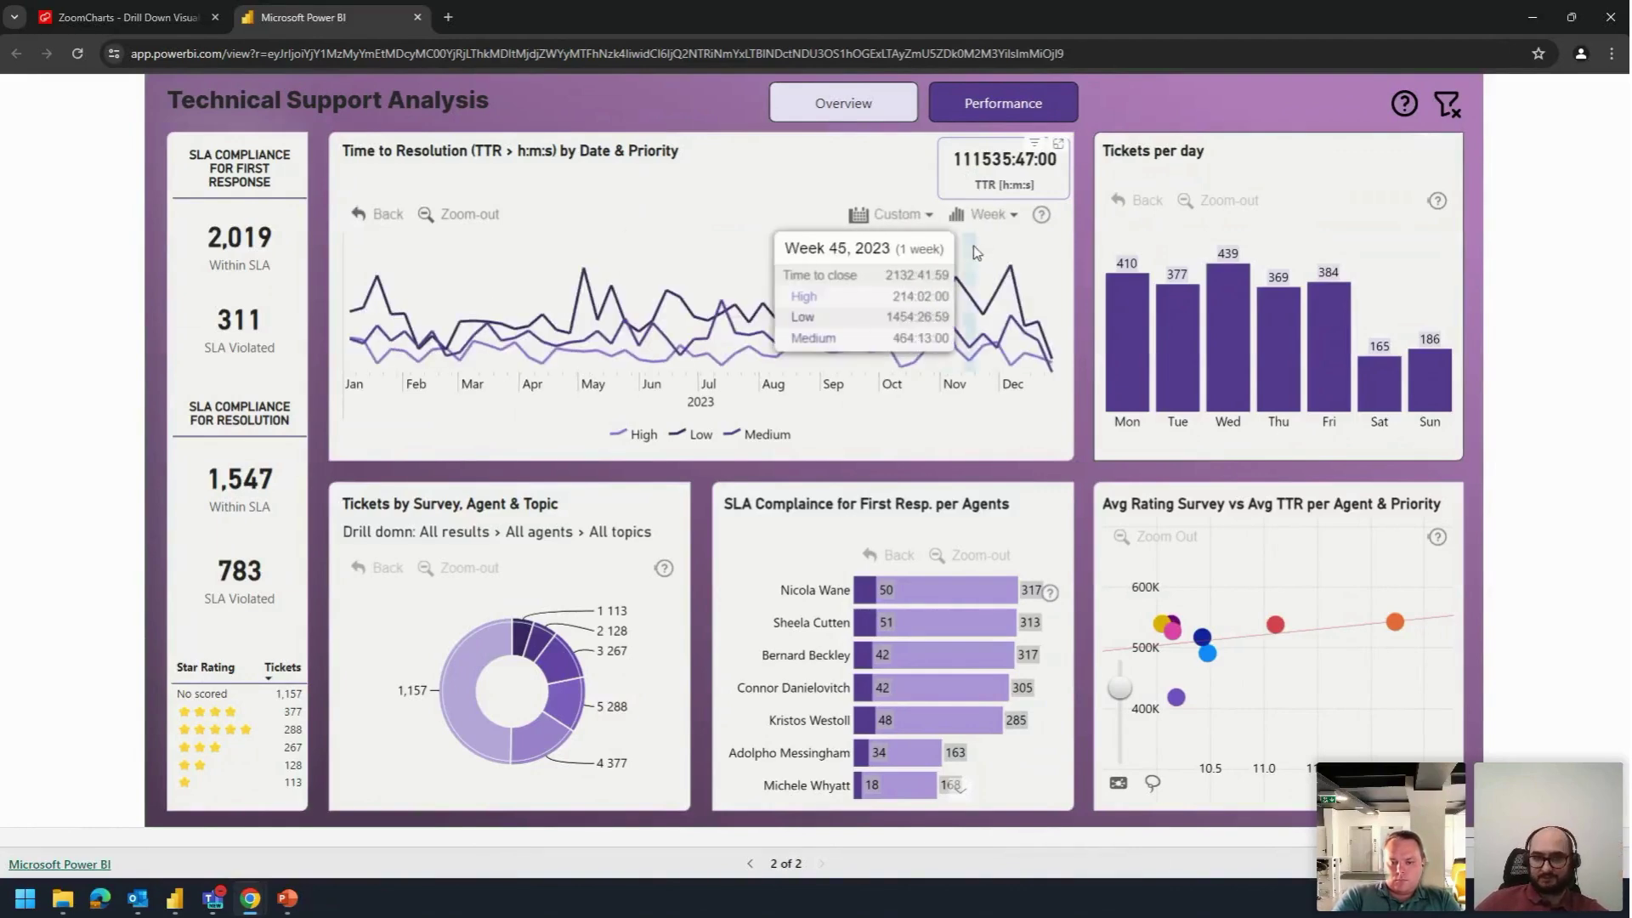
{"action": "mouse_move", "coordinate": [1136, 334]}
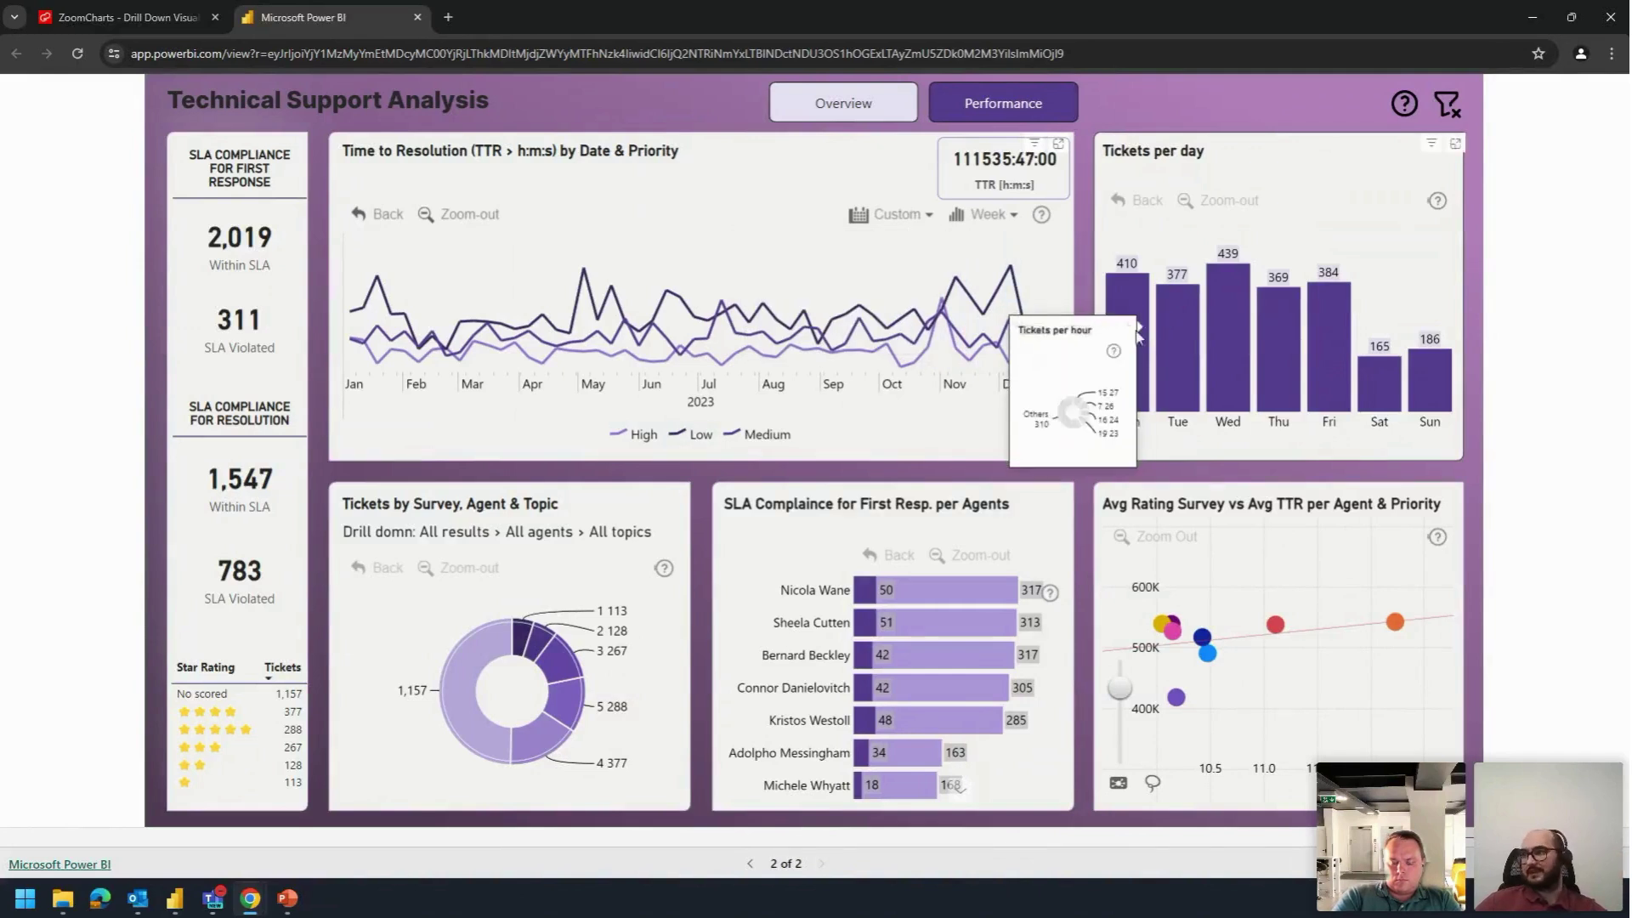
{"action": "mouse_move", "coordinate": [966, 390]}
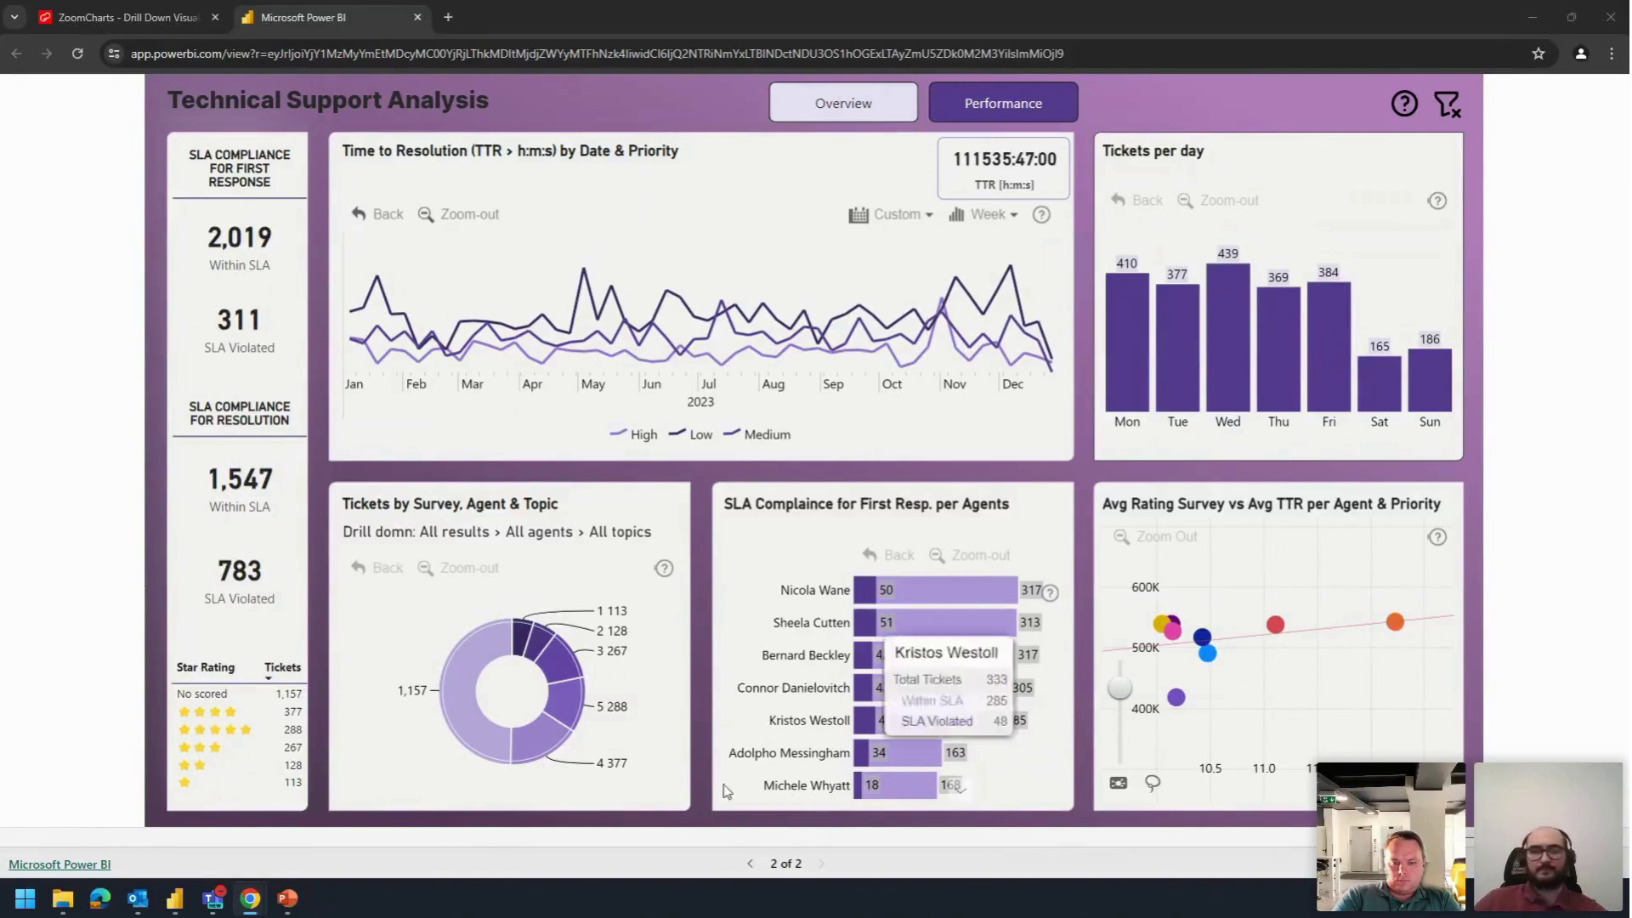
Step: Look over the survey donut on the Performance page and return to the Overview page
{"action": "left_click", "coordinate": [709, 478]}
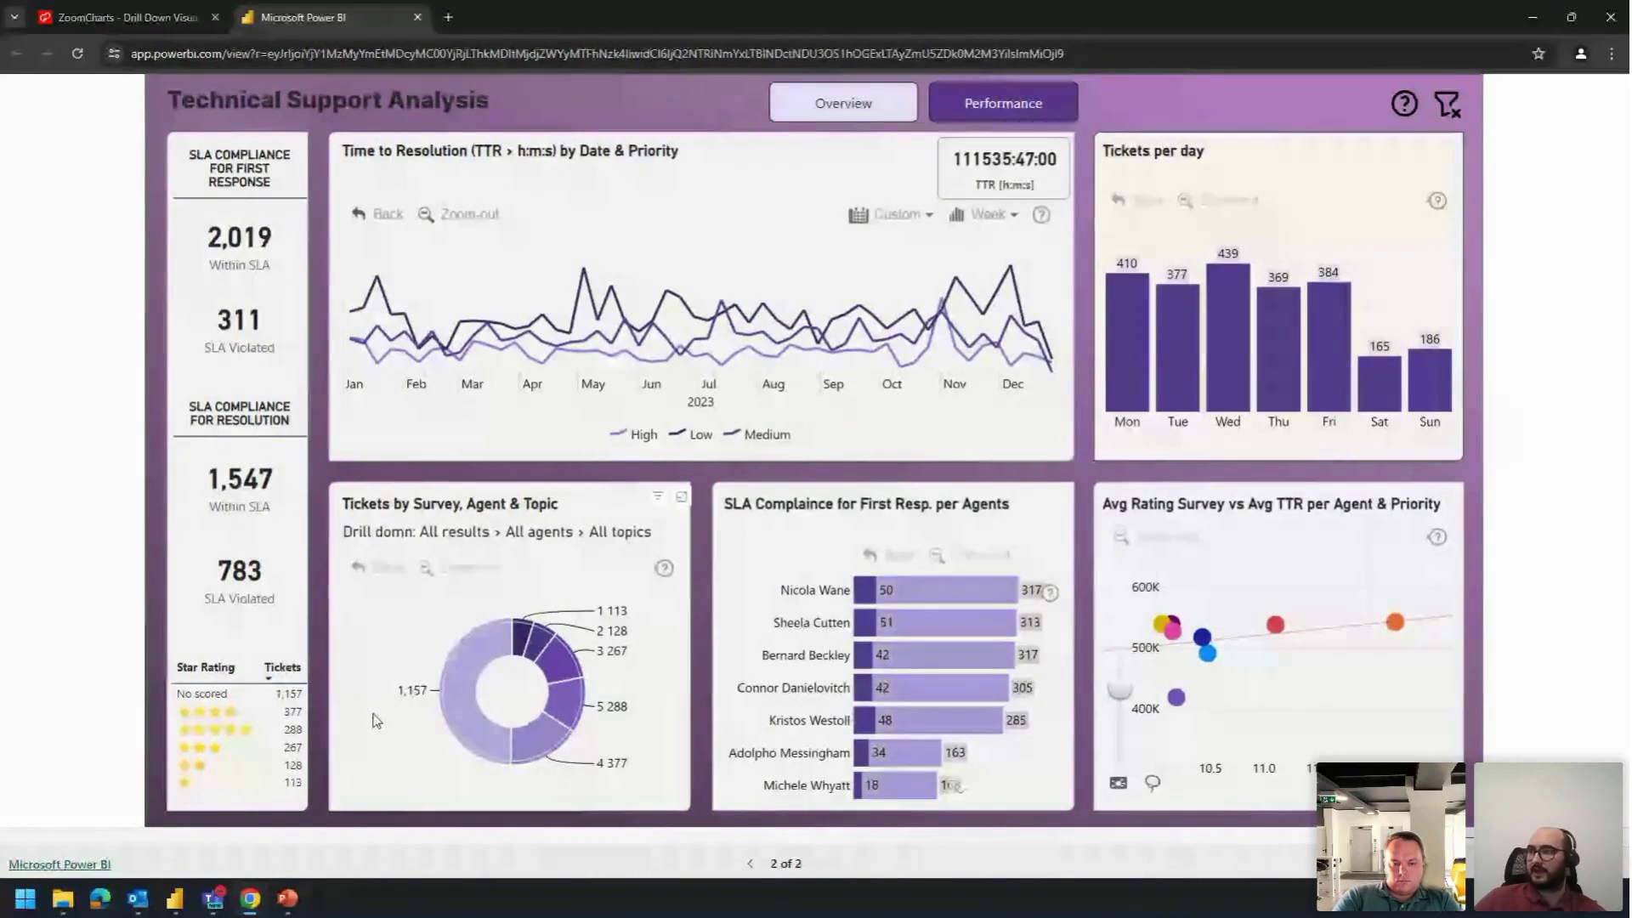
{"action": "mouse_move", "coordinate": [534, 614]}
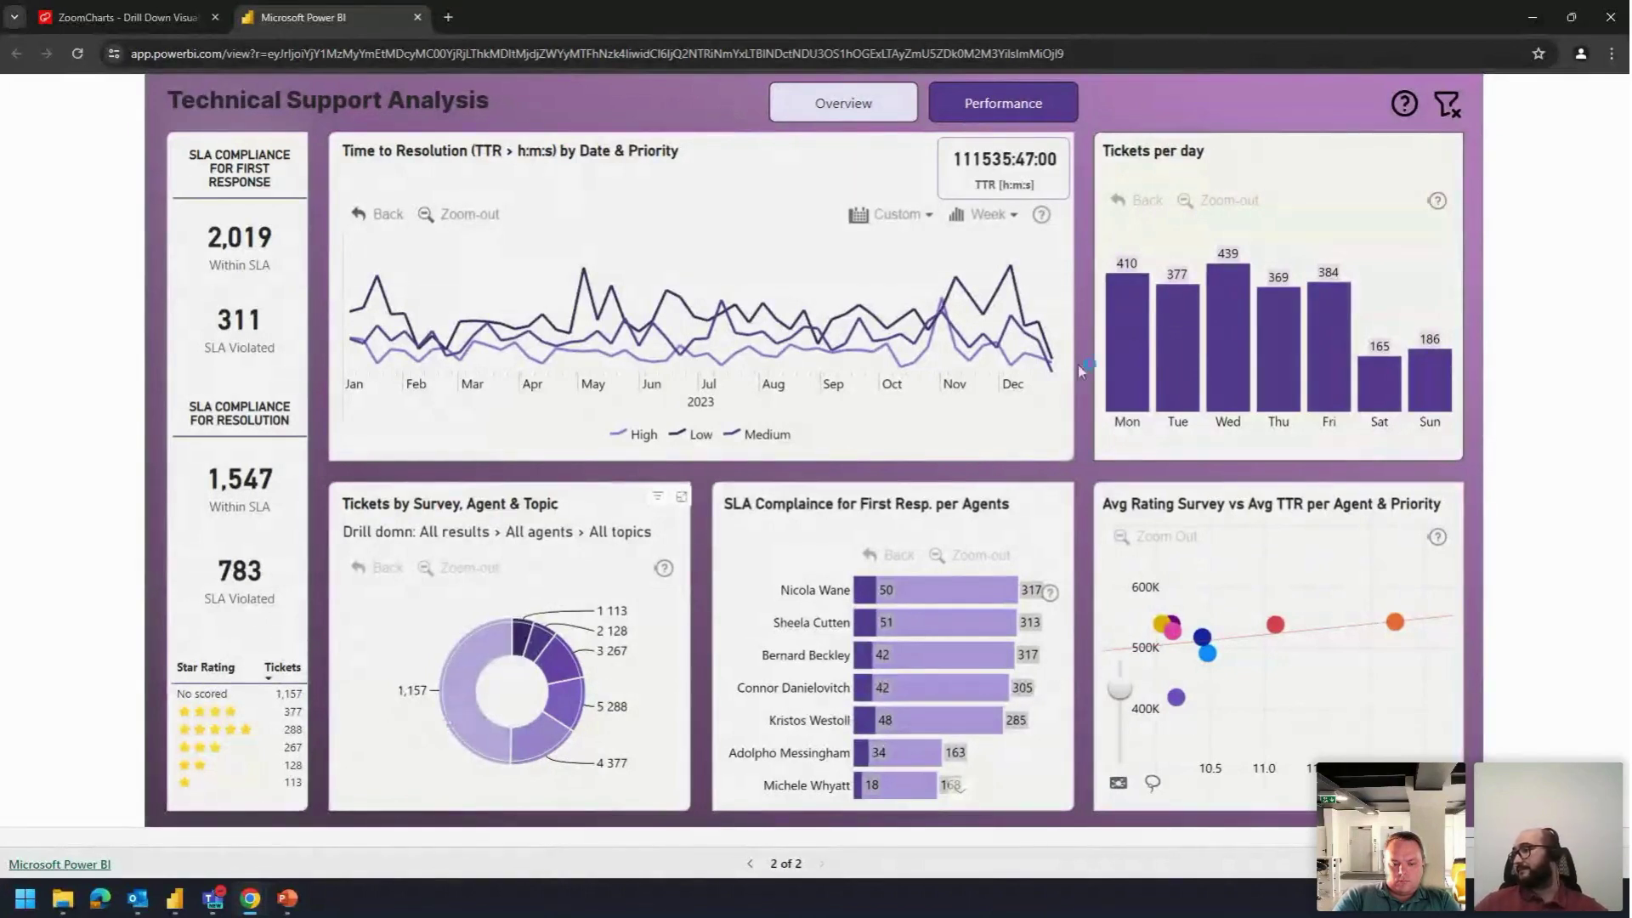
{"action": "left_click", "coordinate": [831, 102]}
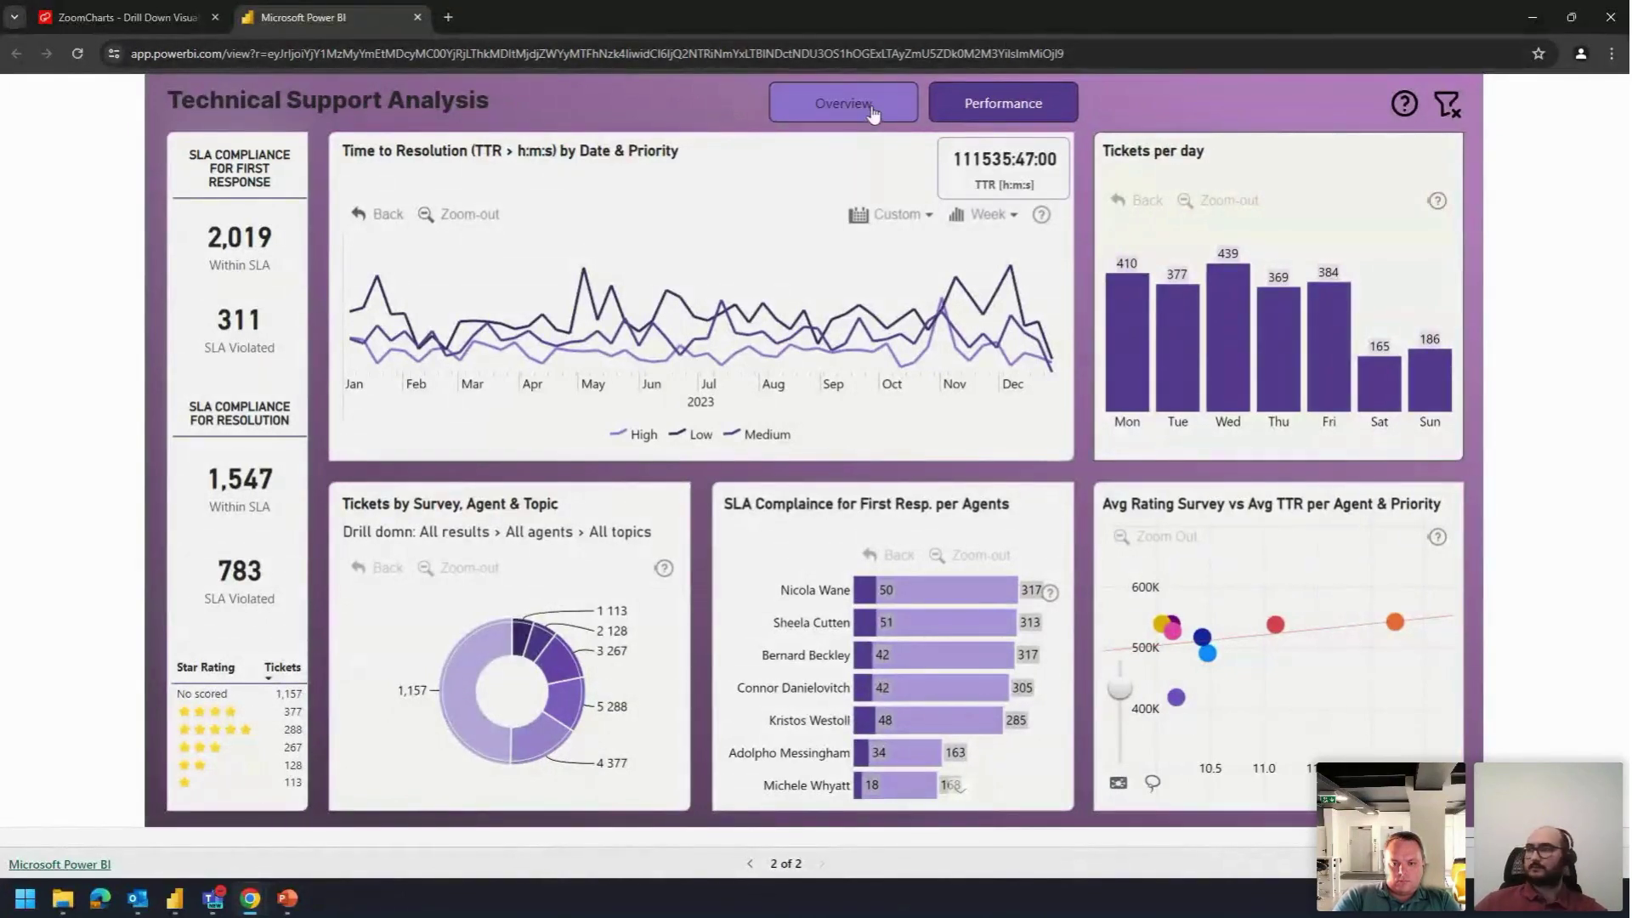
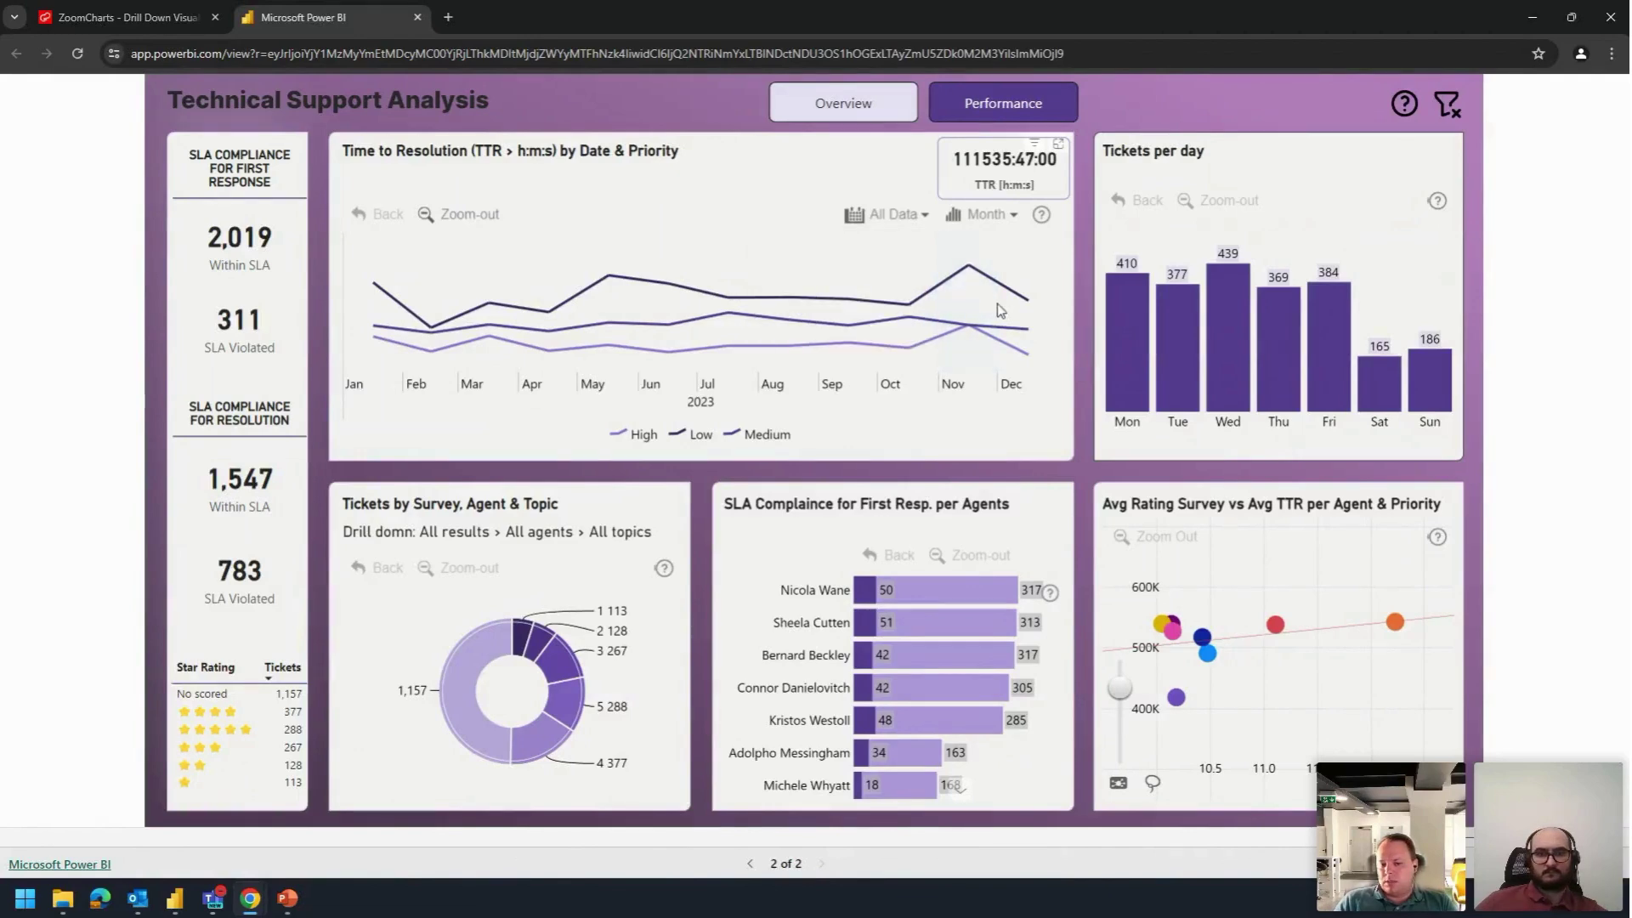
Step: Zoom the Time to Resolution chart into November 2023, check its time unit options, and restore the full-year view
{"action": "scroll", "coordinate": [997, 304], "scroll_direction": "up", "scroll_amount": 2}
{"action": "scroll", "coordinate": [1062, 389], "scroll_direction": "up", "scroll_amount": 3}
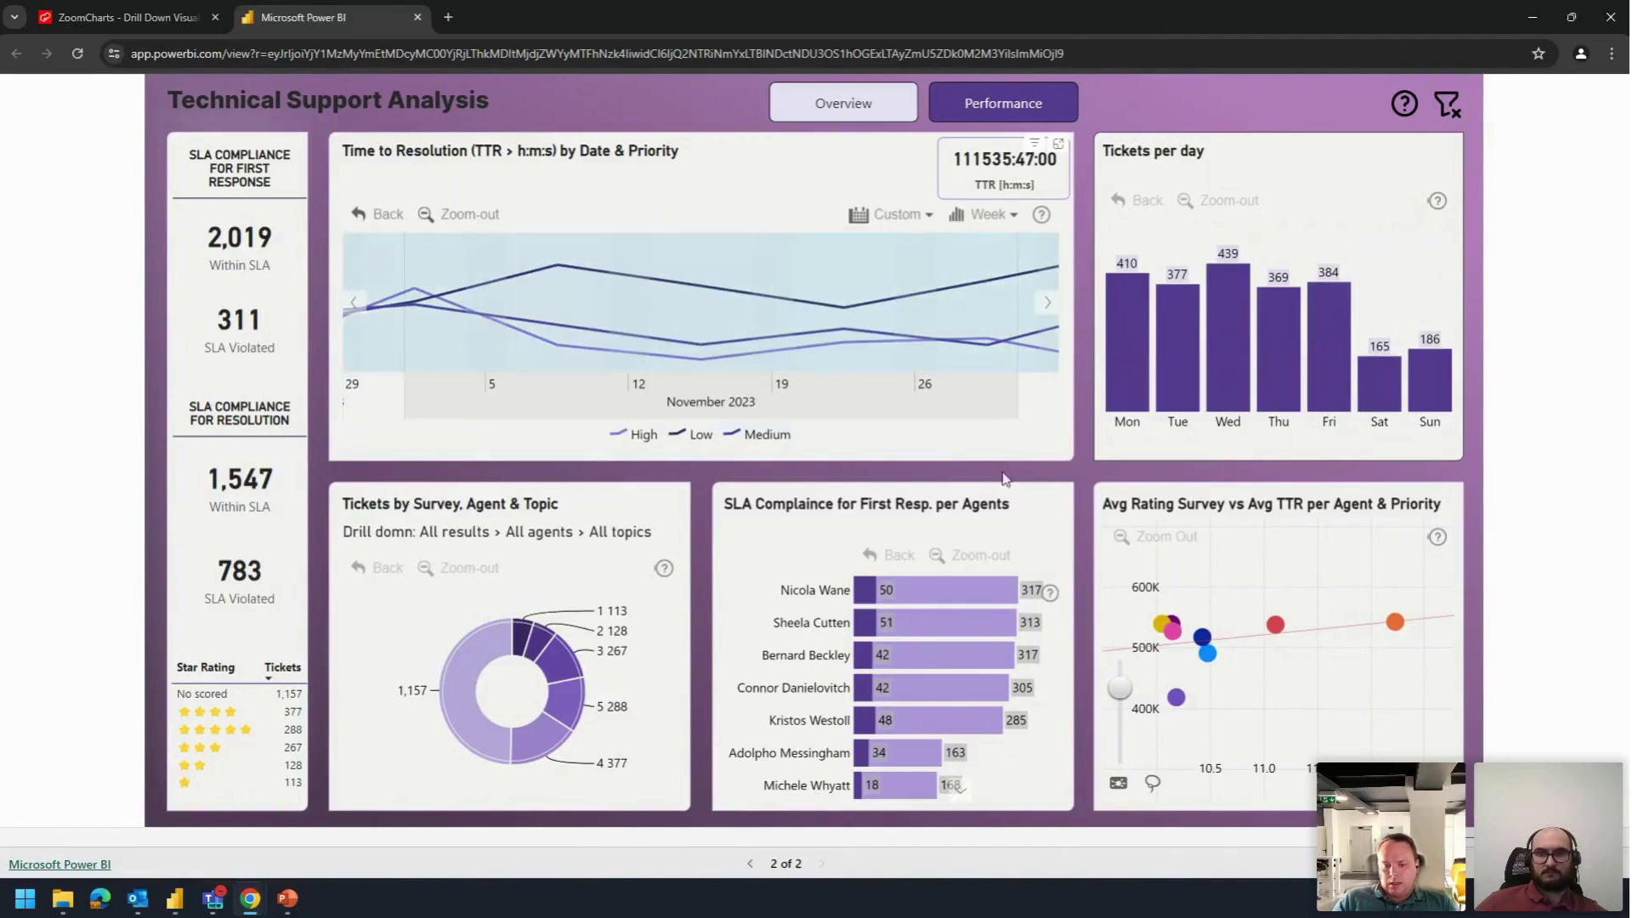
{"action": "left_click", "coordinate": [986, 214]}
{"action": "left_click", "coordinate": [986, 215]}
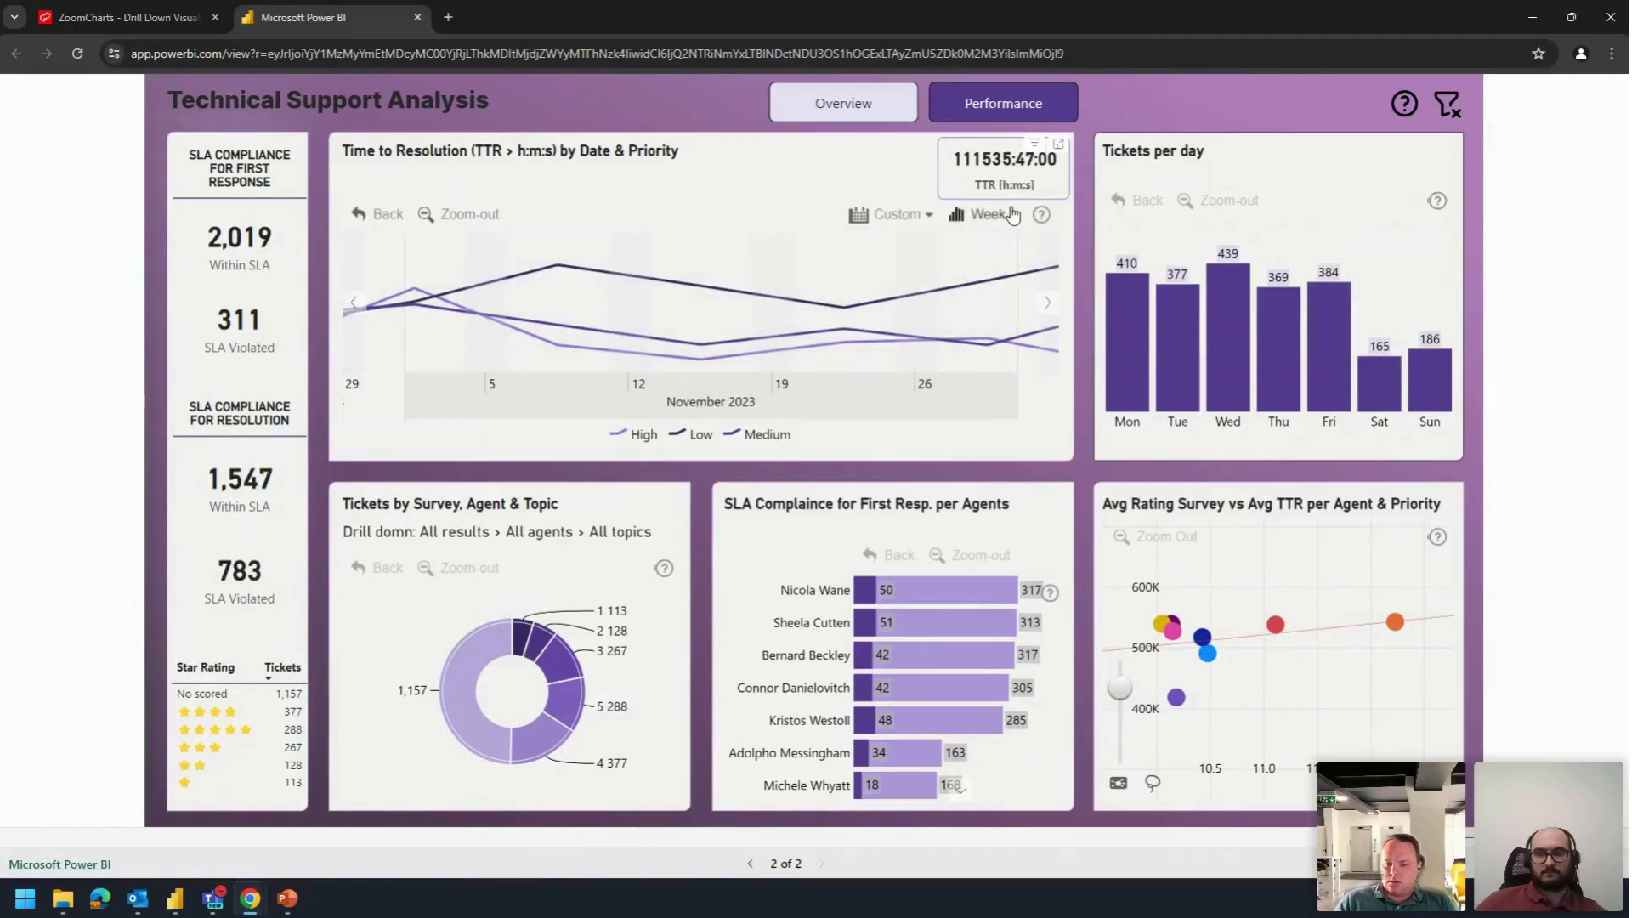
{"action": "left_click", "coordinate": [487, 213]}
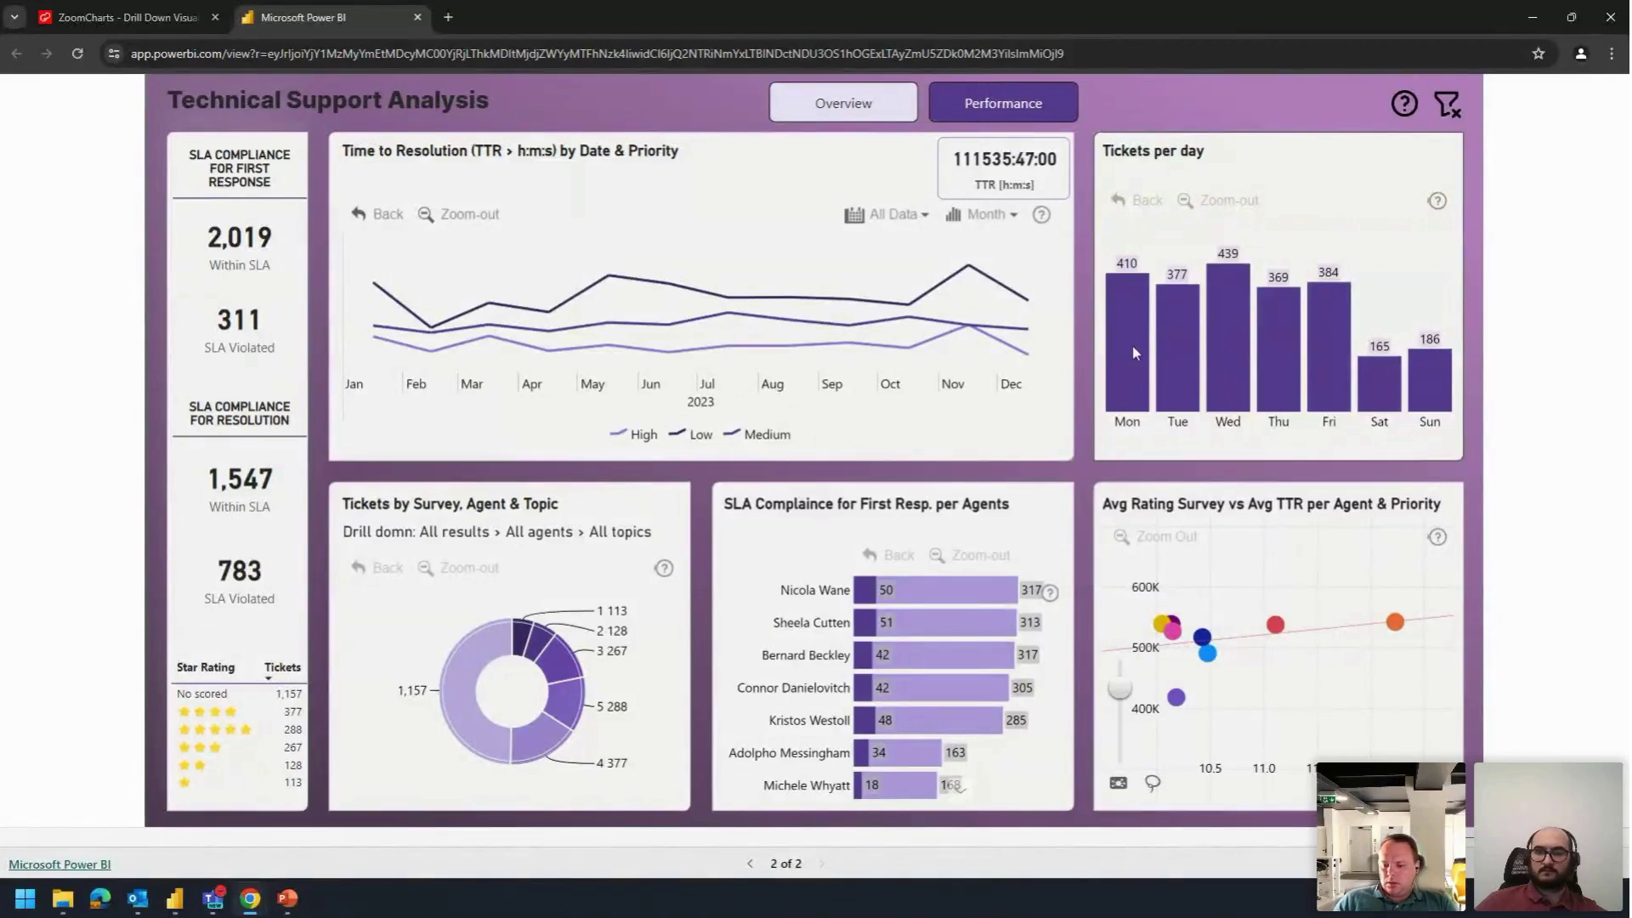
Step: Filter the Performance page to Monday, and repeatedly apply and clear a filter on the third agent in the SLA compliance chart
{"action": "left_click", "coordinate": [1134, 379]}
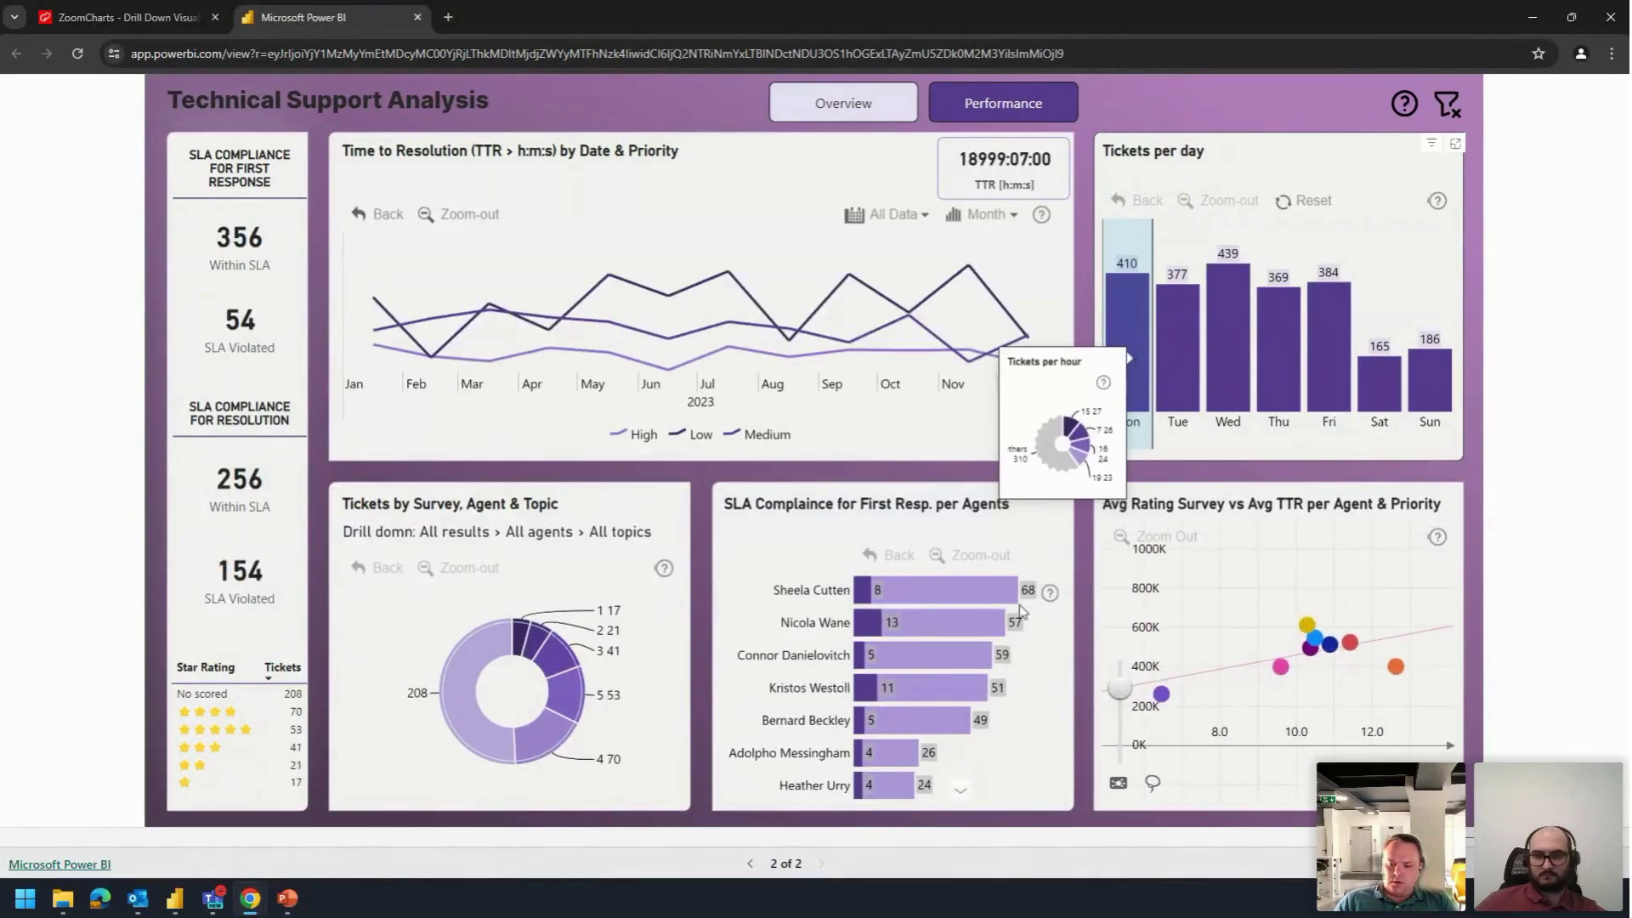
{"action": "left_click", "coordinate": [901, 656]}
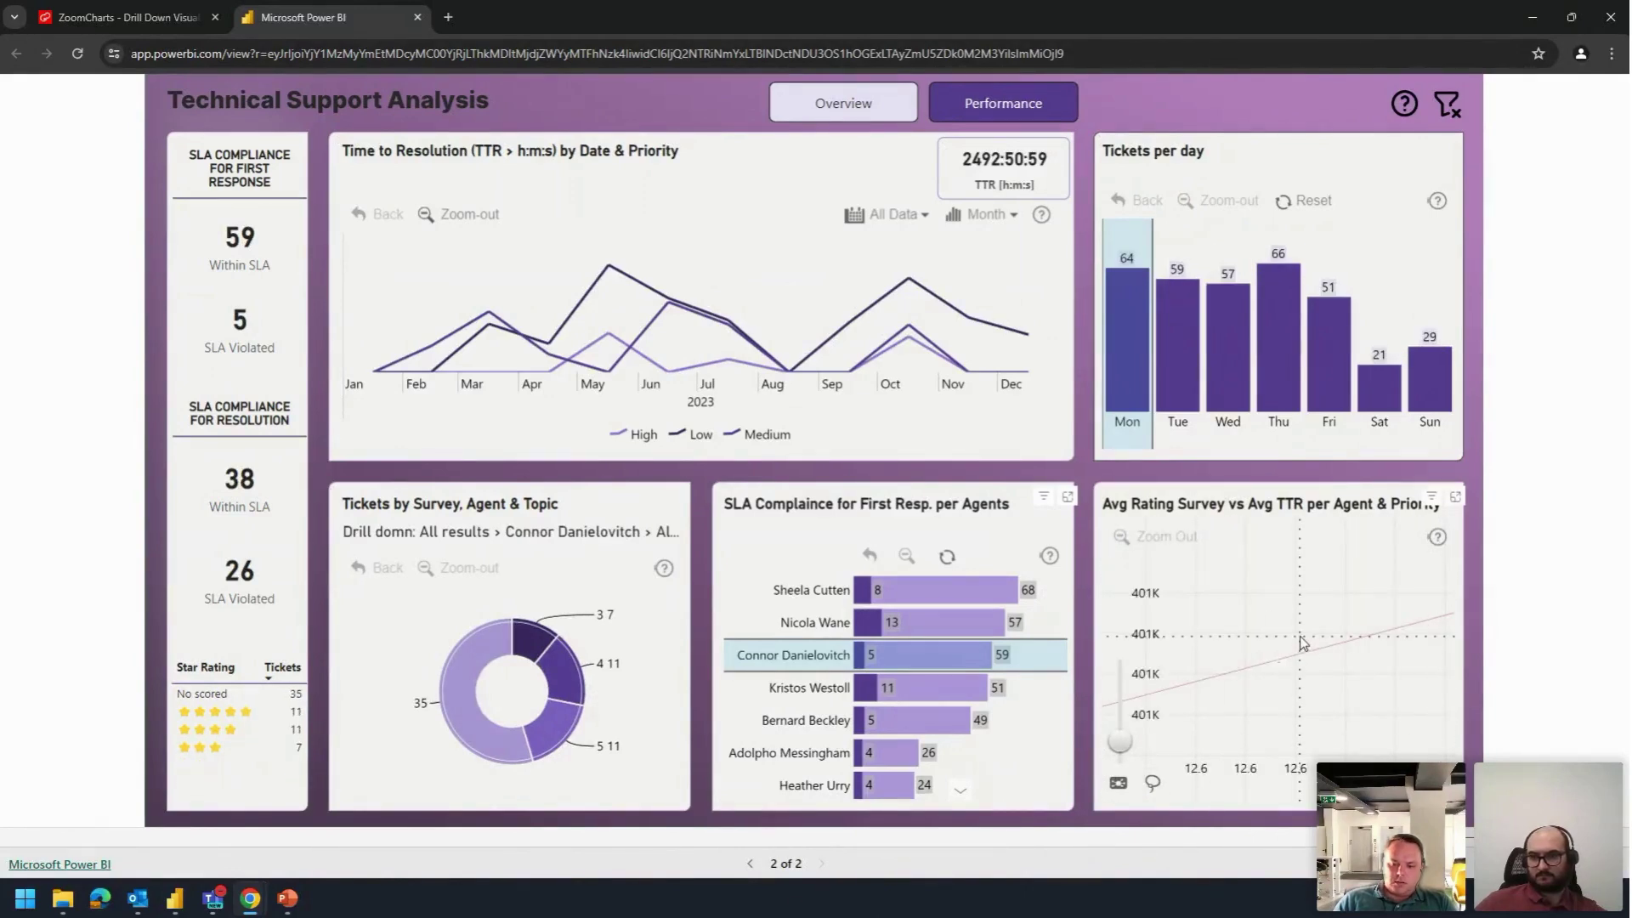
{"action": "left_click", "coordinate": [946, 660]}
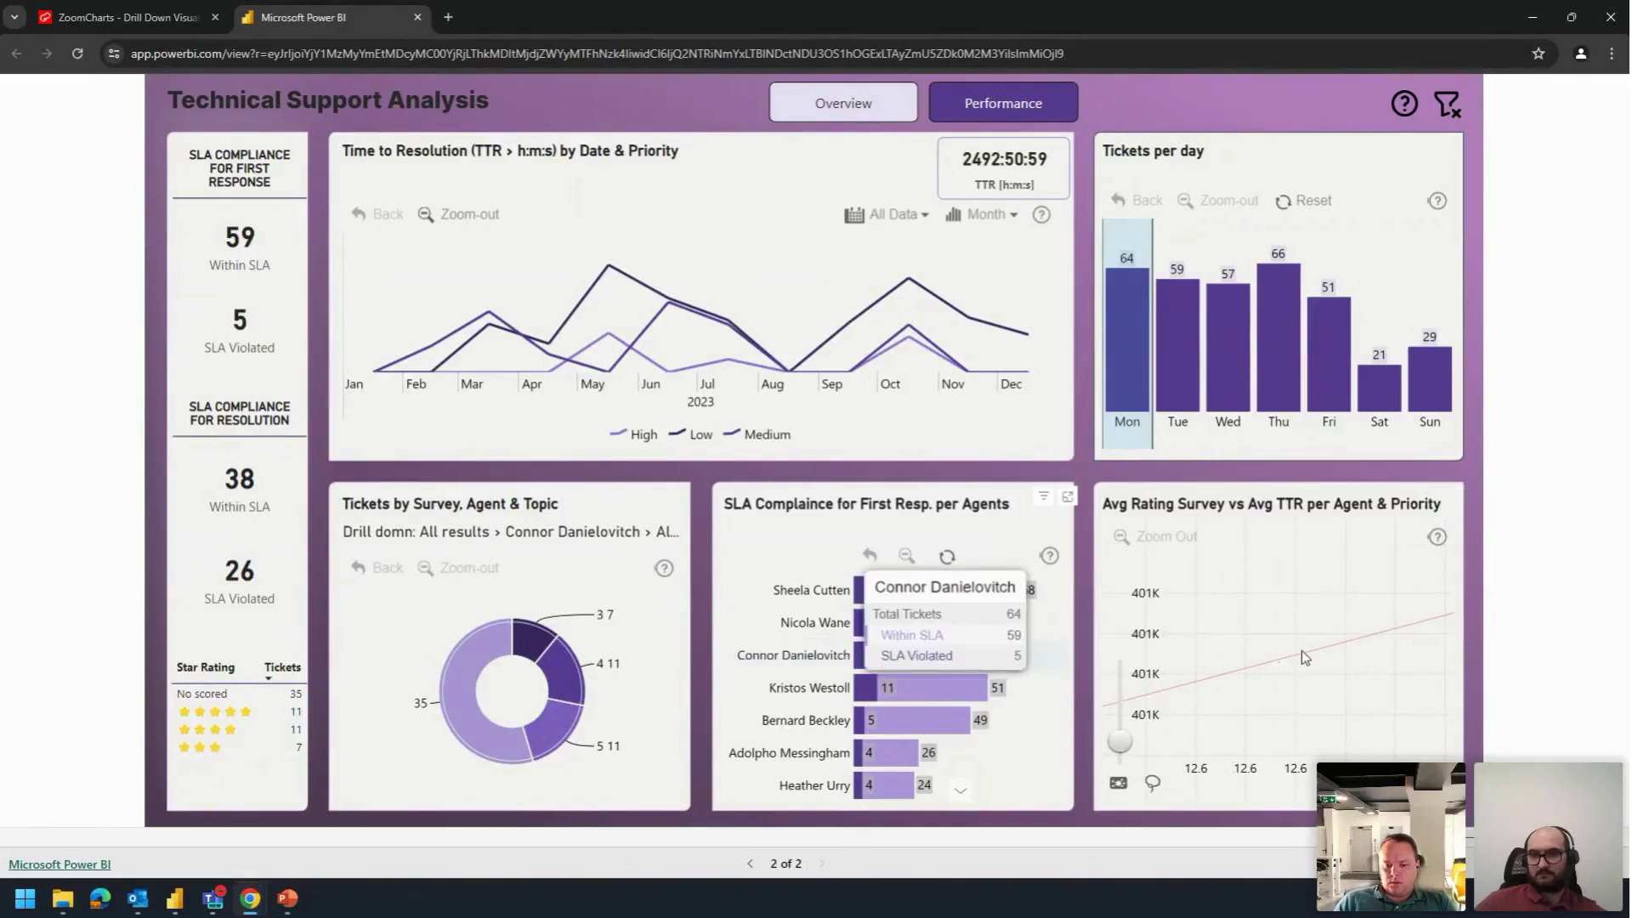
{"action": "mouse_move", "coordinate": [926, 643]}
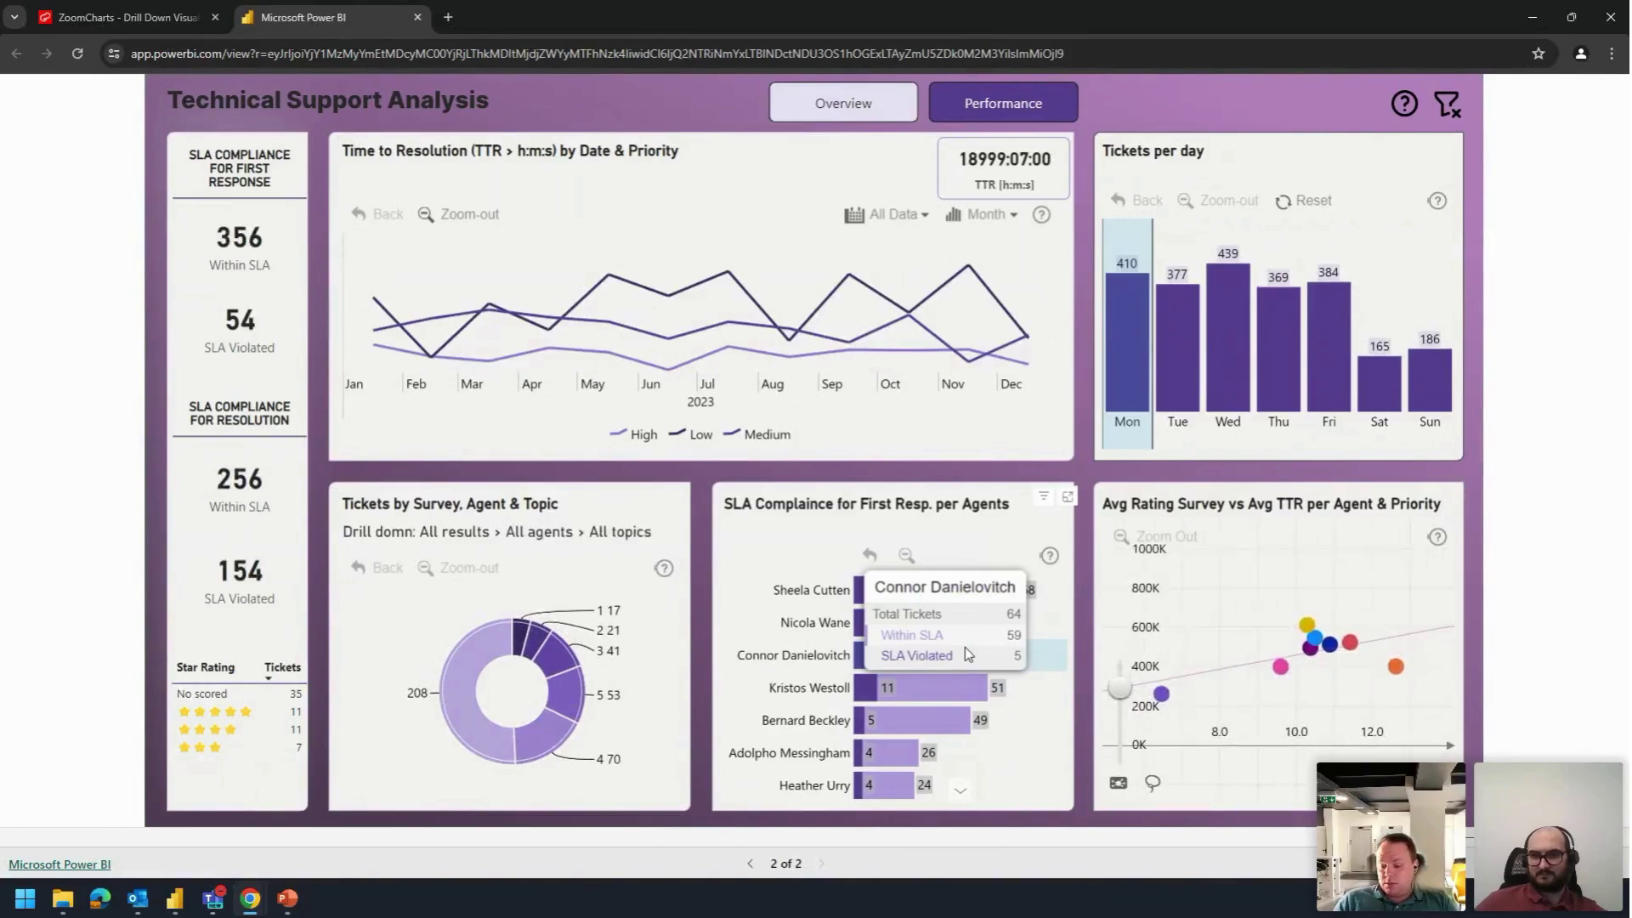
{"action": "left_click", "coordinate": [966, 648]}
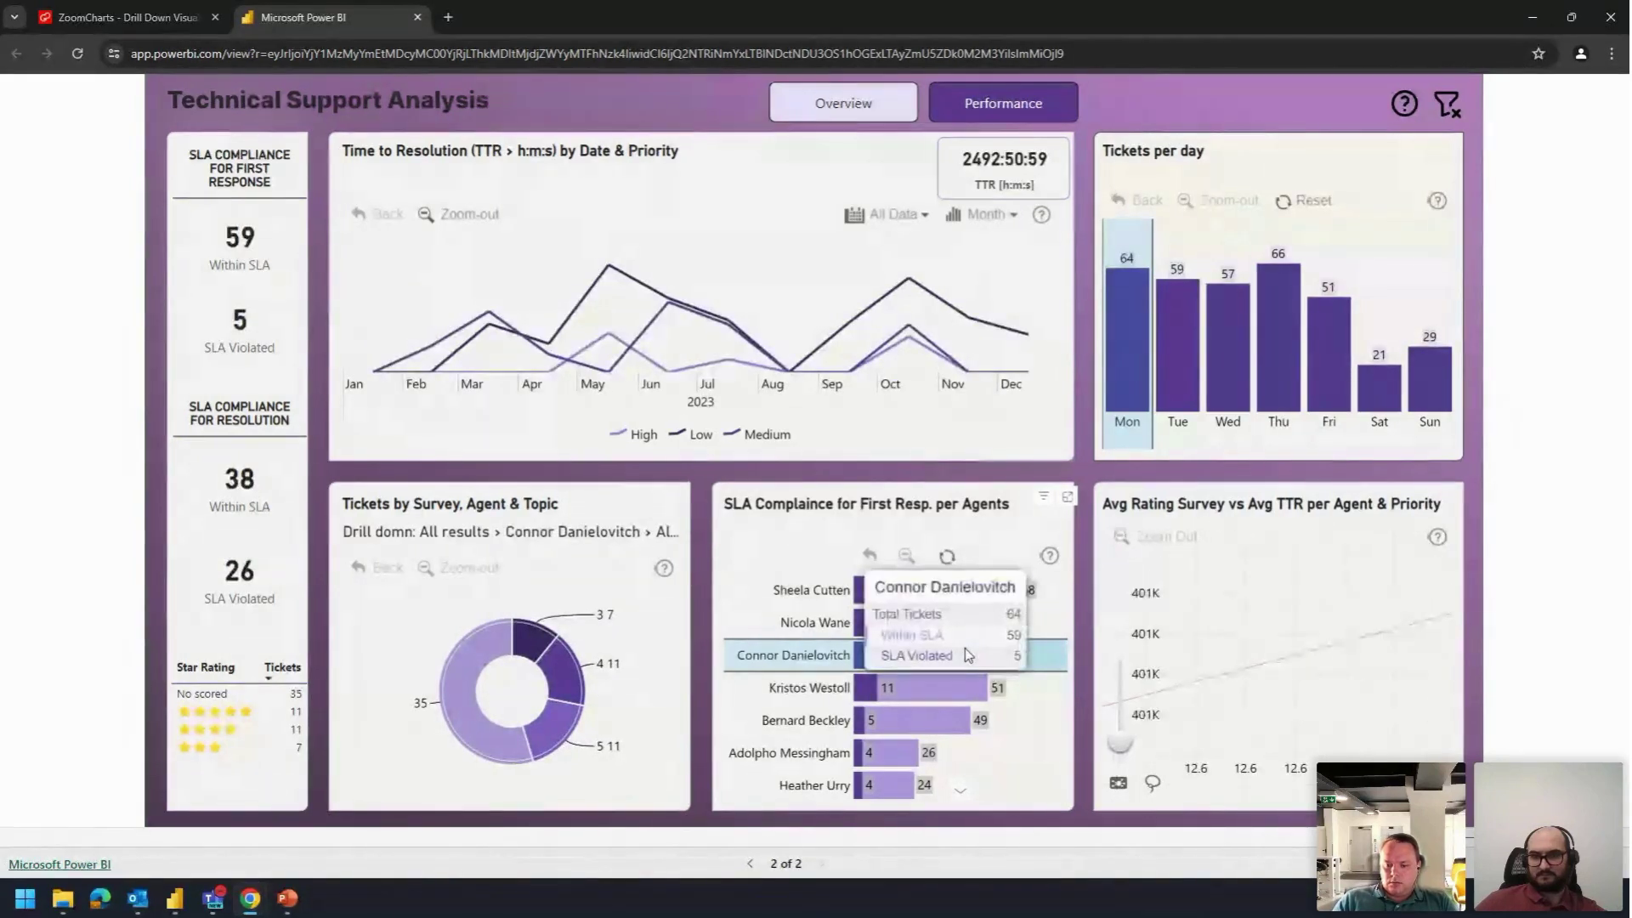
{"action": "left_click", "coordinate": [965, 648]}
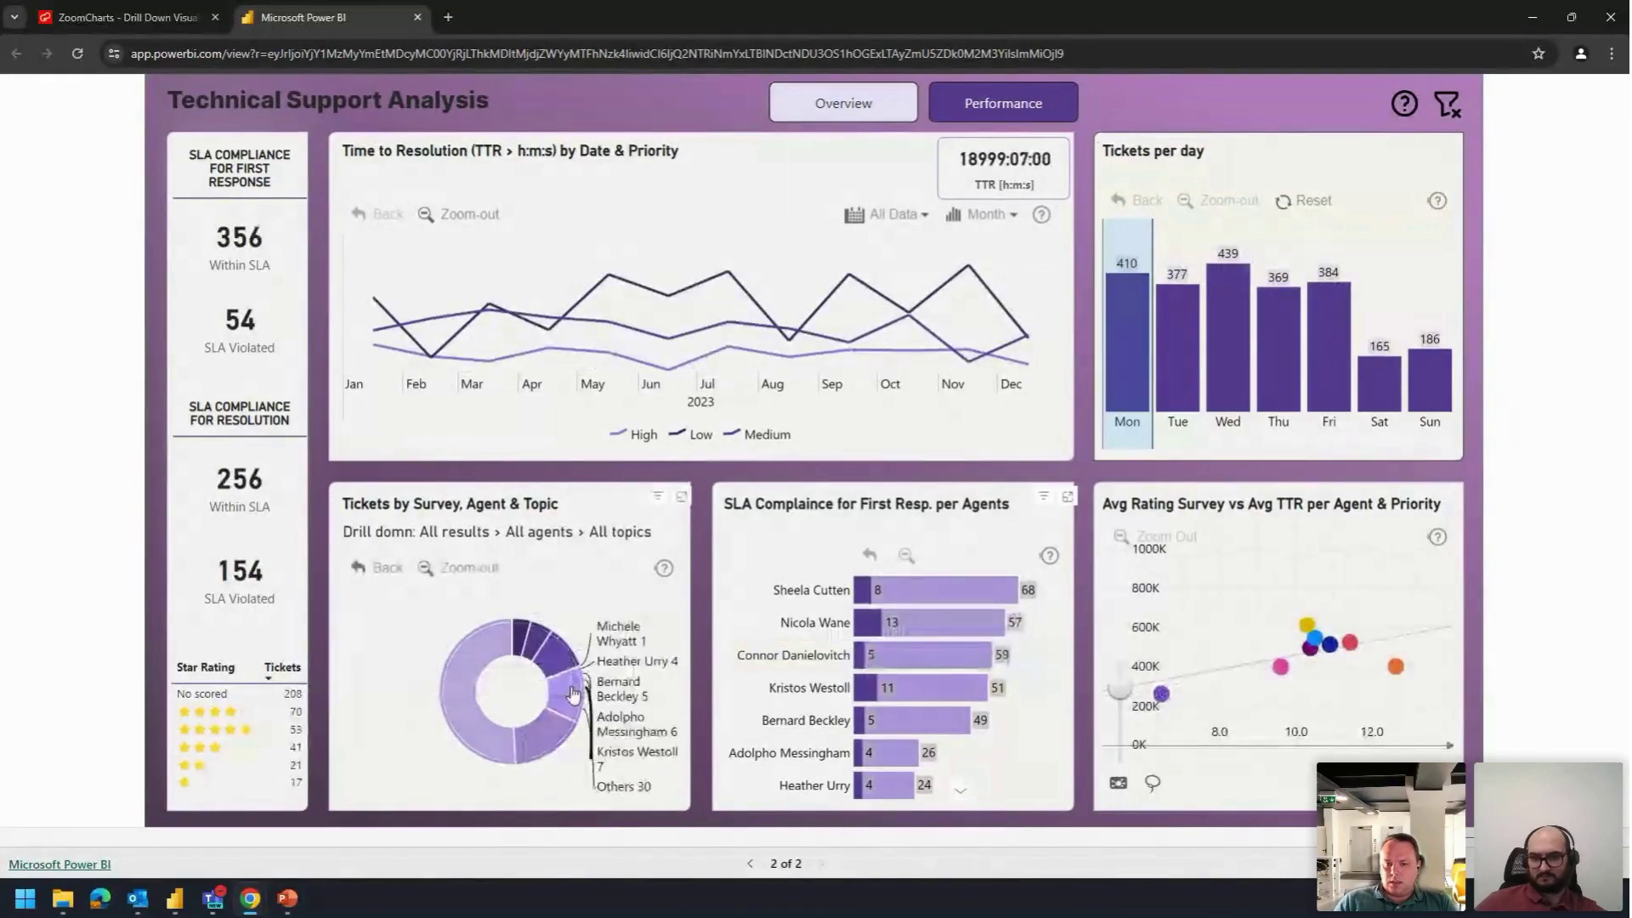
Step: Drill the survey donut down through rating 5 to one agent's ticket topics, and drill back up to all results
{"action": "left_click", "coordinate": [572, 693]}
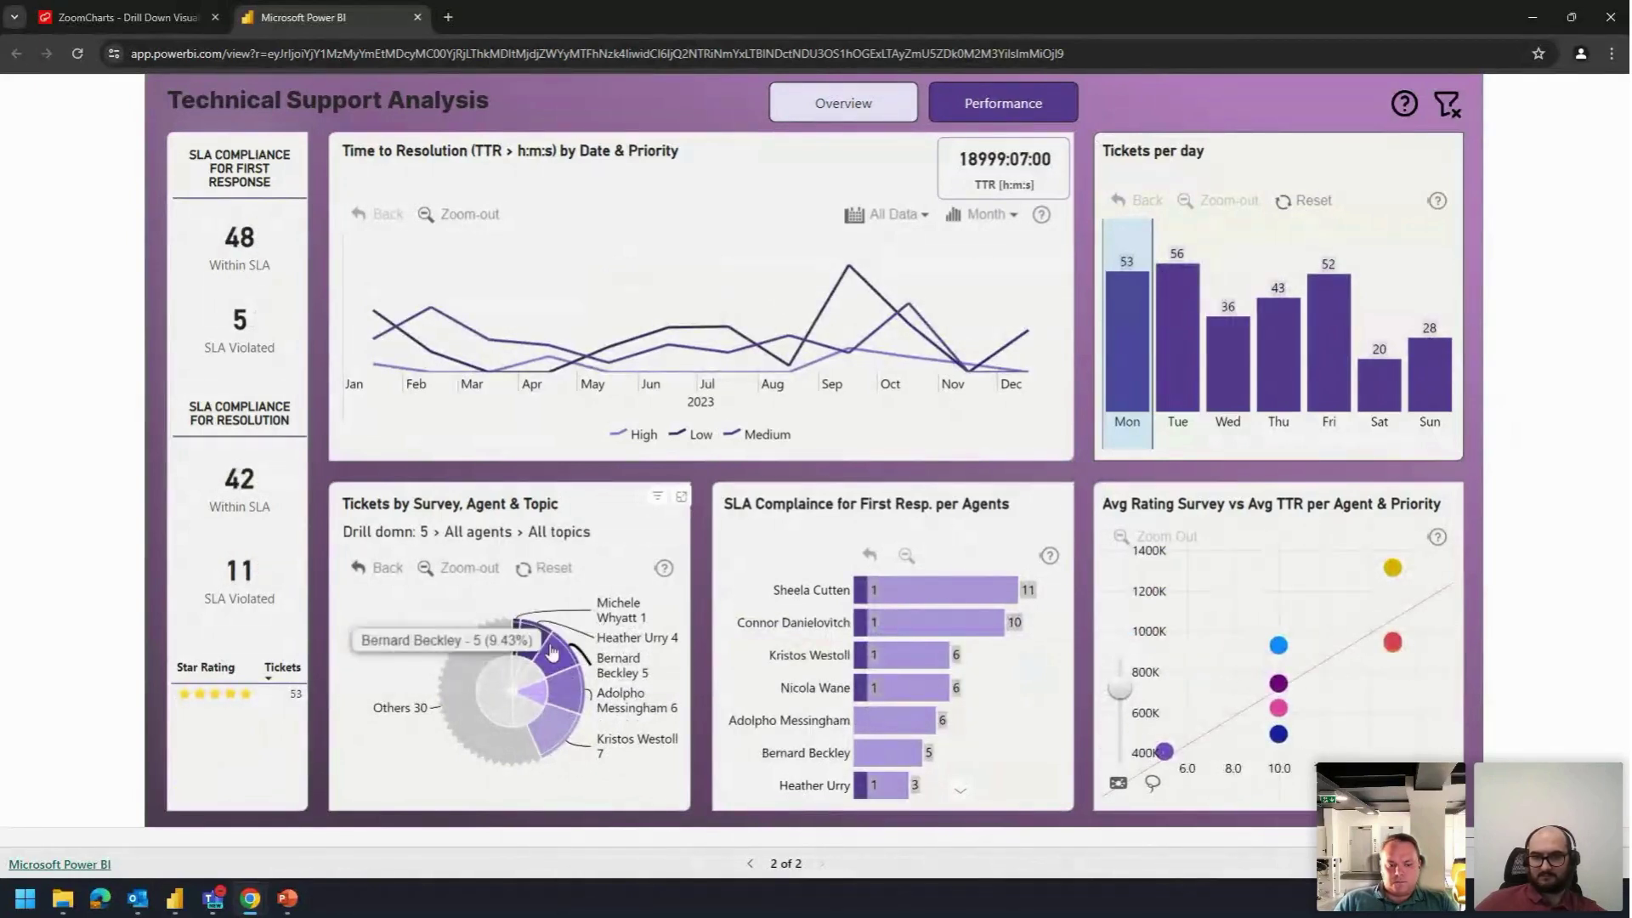
{"action": "left_click", "coordinate": [572, 652]}
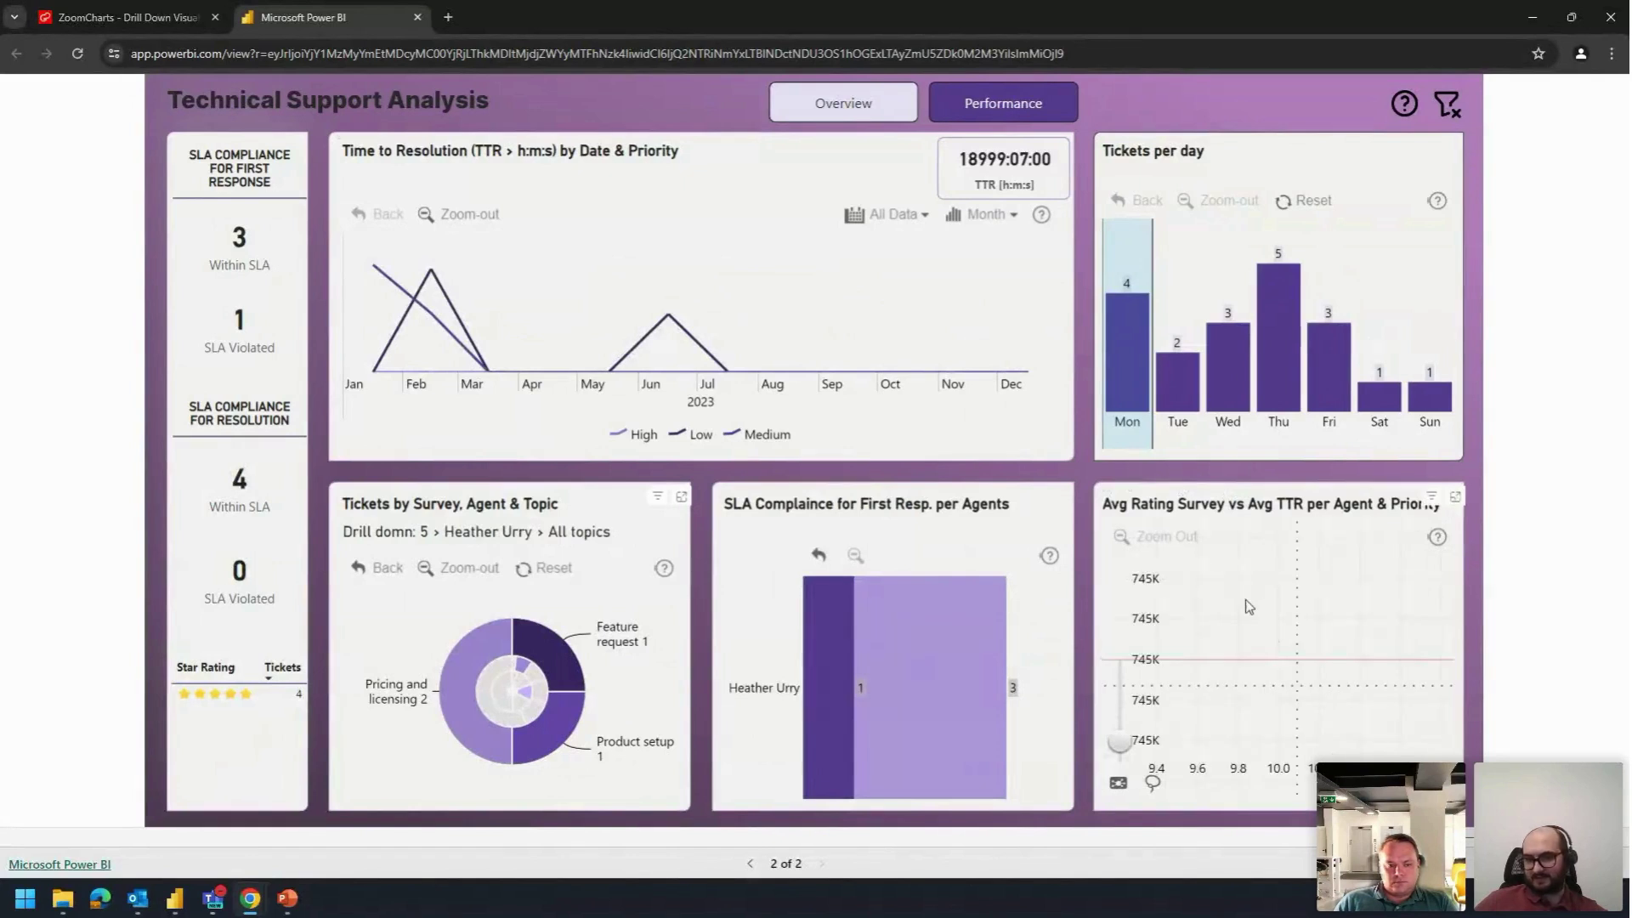
{"action": "left_click", "coordinate": [519, 695]}
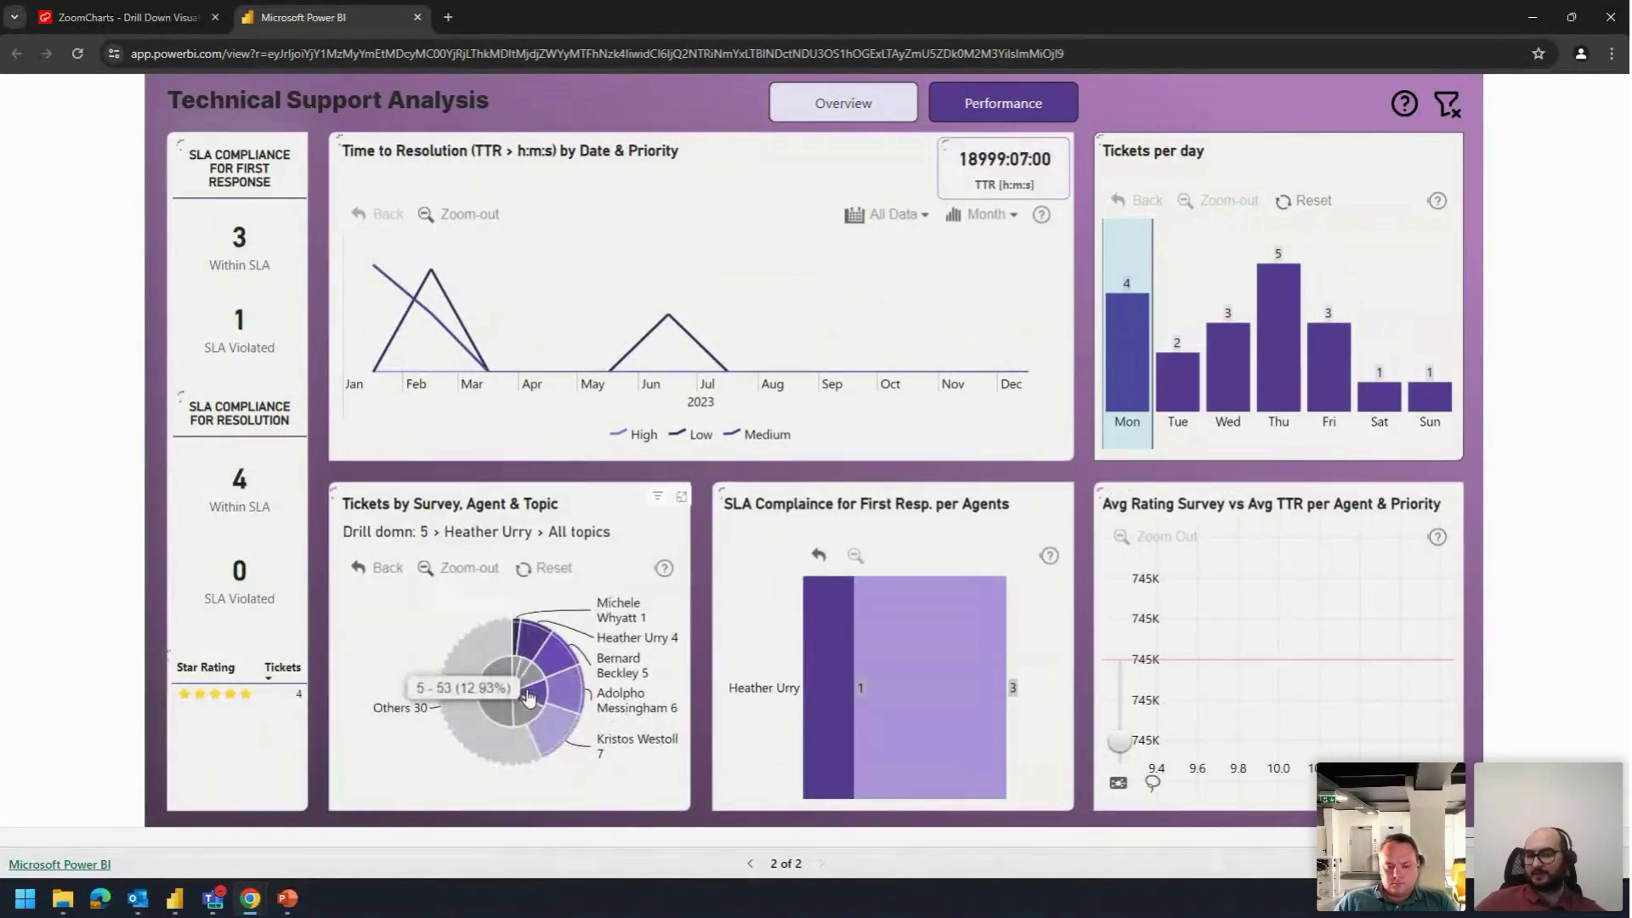
{"action": "left_click", "coordinate": [501, 675]}
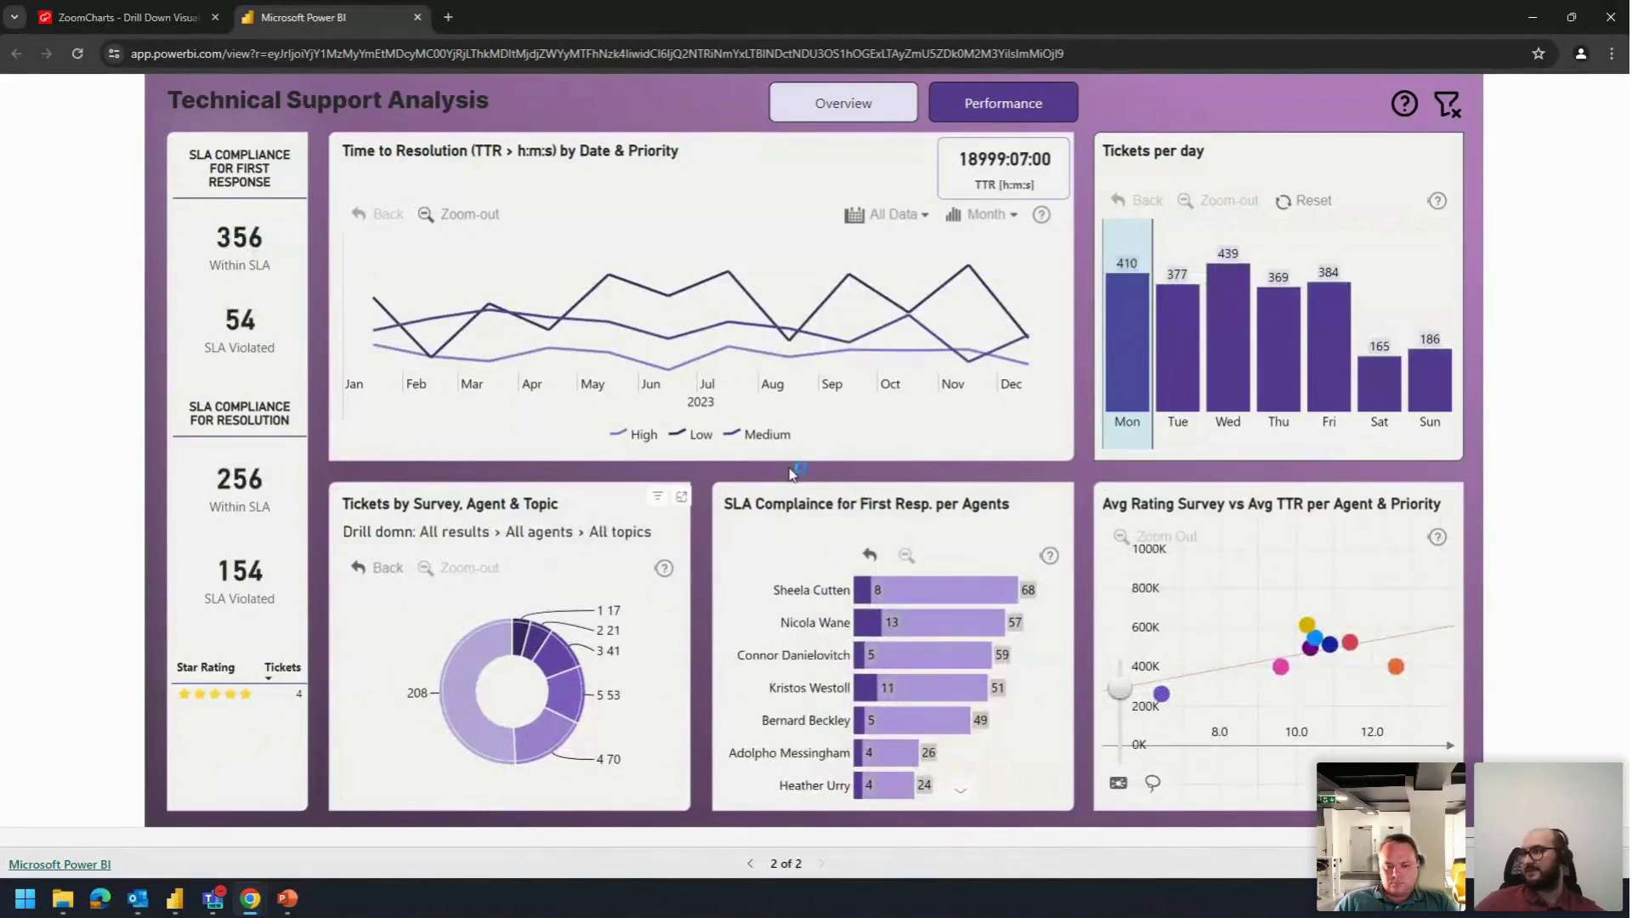
Step: Clear the Monday filter from the Tickets per day chart
{"action": "left_click", "coordinate": [1113, 349]}
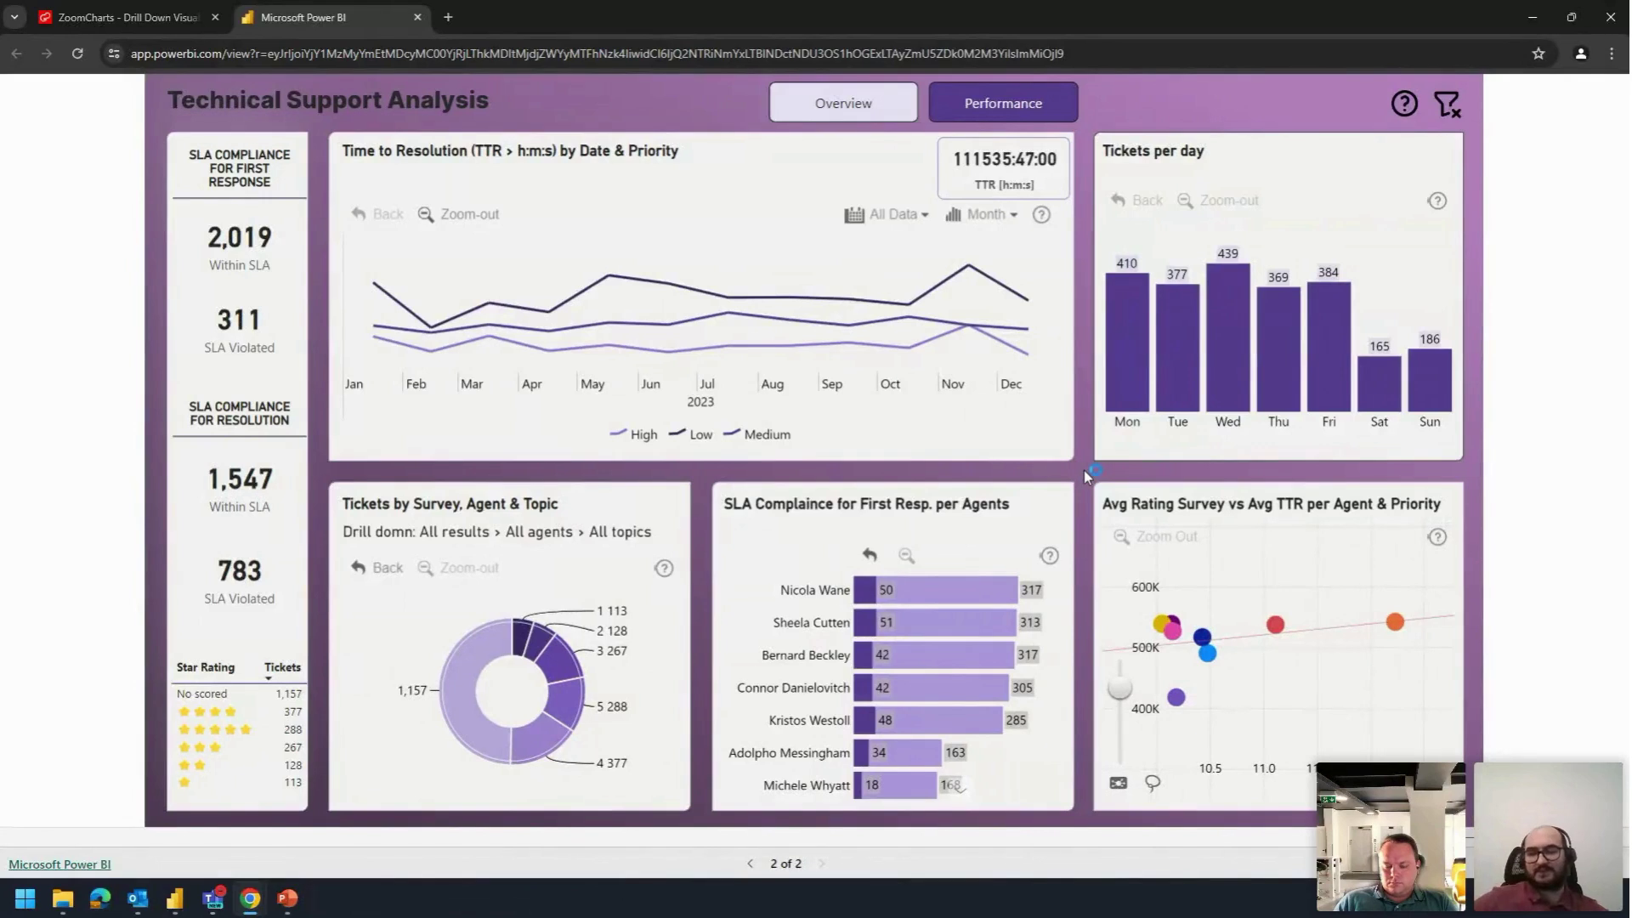
{"action": "left_click", "coordinate": [1081, 471]}
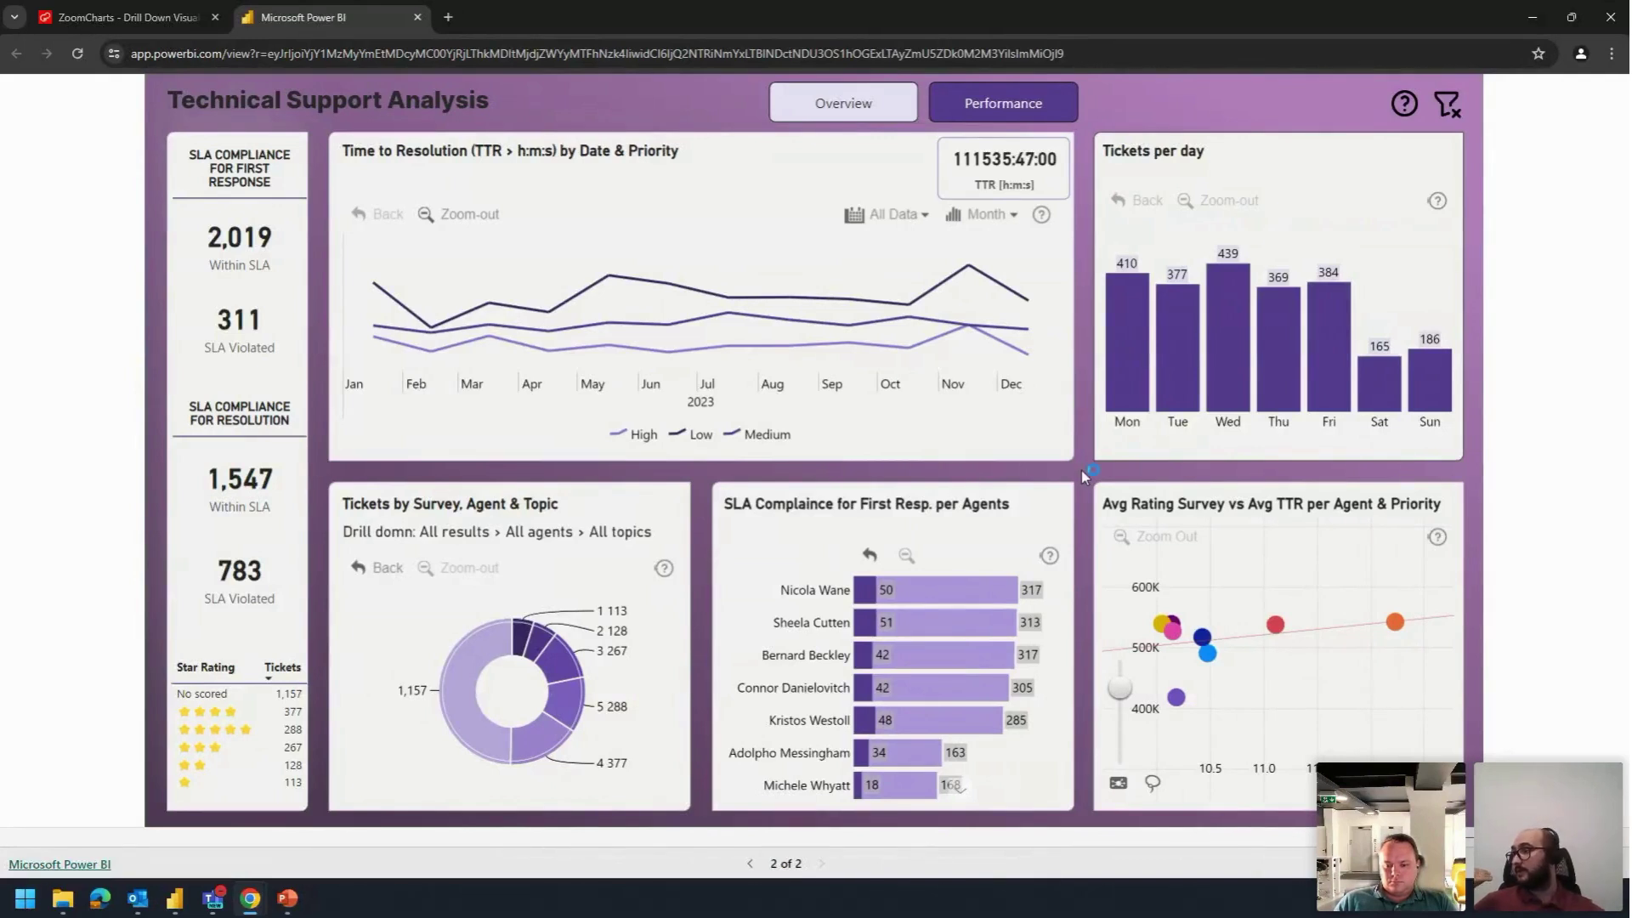
{"action": "left_click", "coordinate": [1080, 471]}
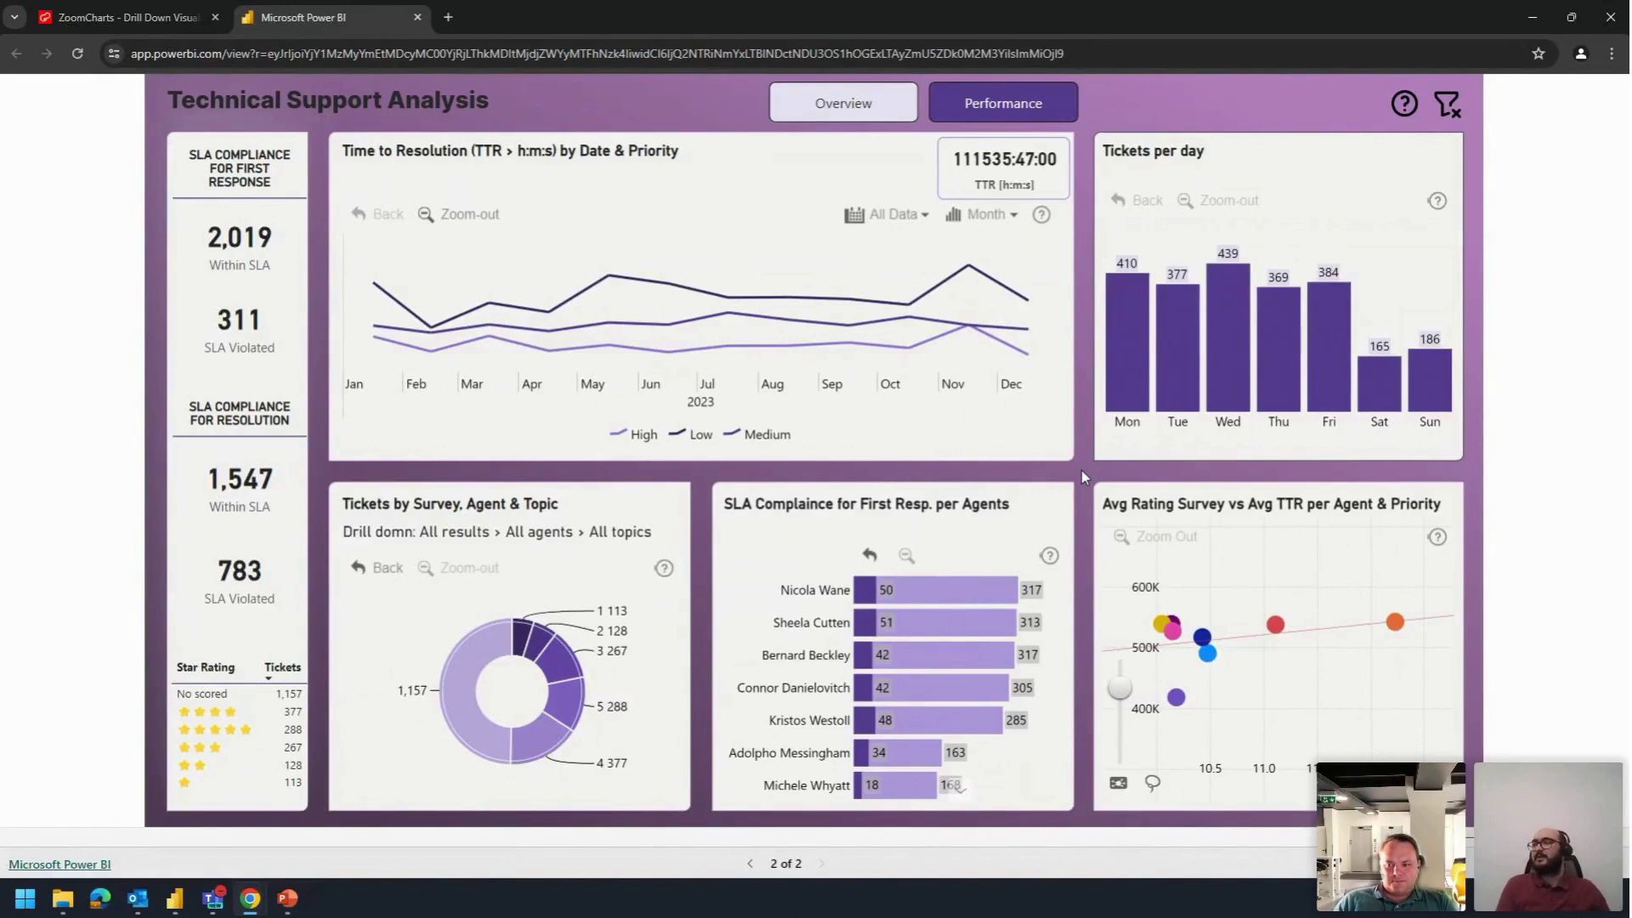
{"action": "left_click", "coordinate": [1081, 471]}
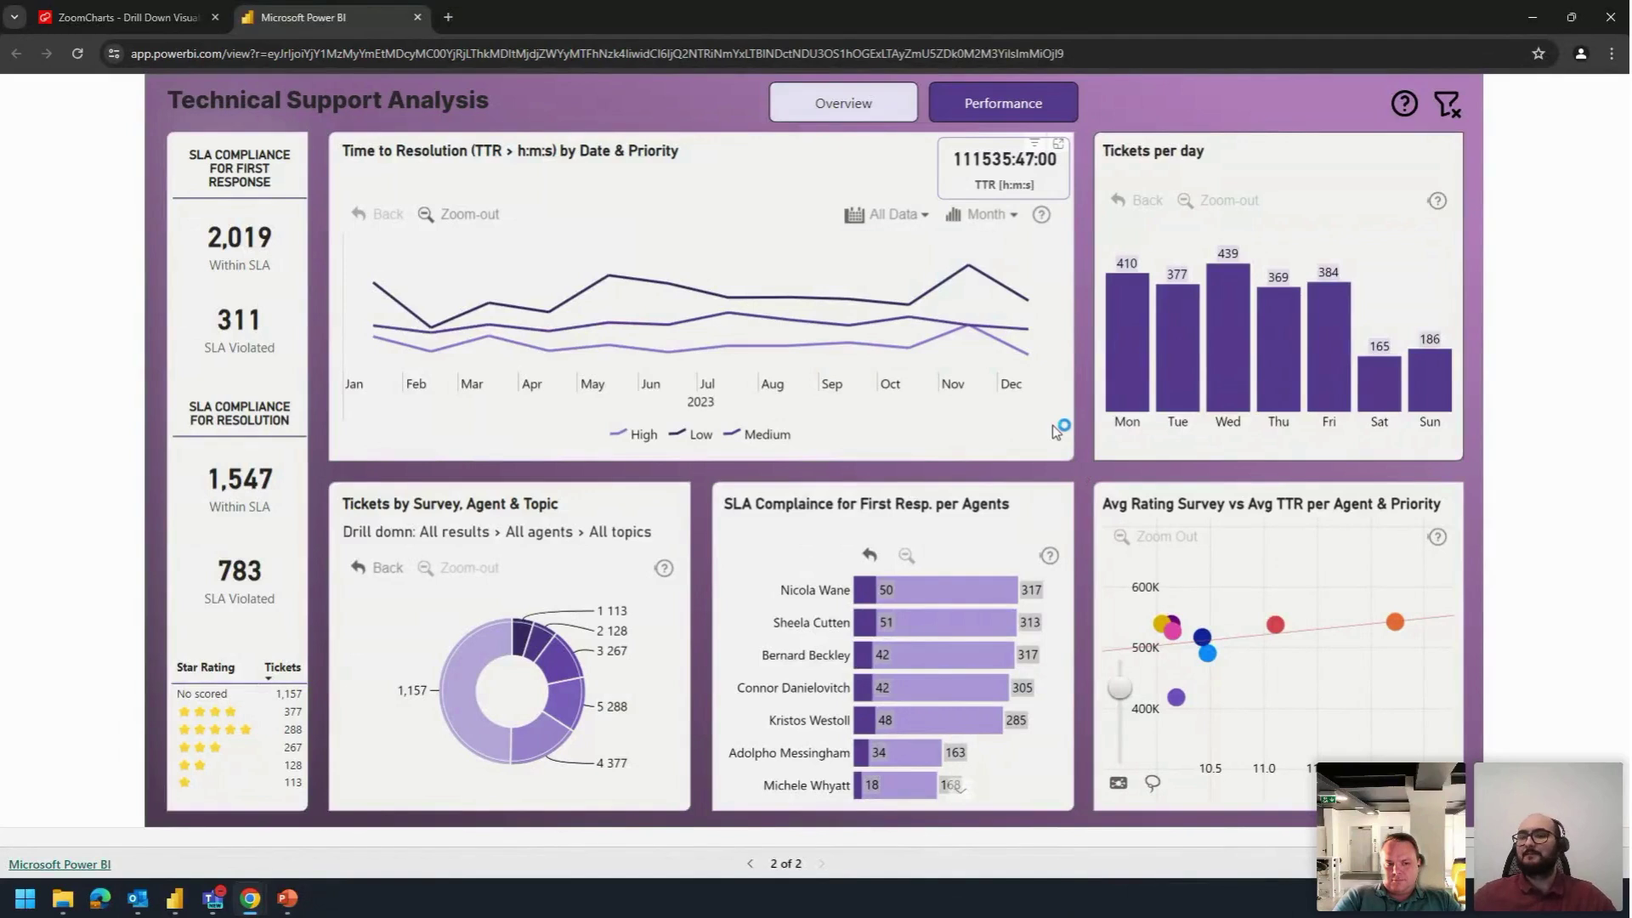
Step: Select the May to September 2023 range in the Time to Resolution chart to filter the Performance page
{"action": "left_click_drag", "start_coordinate": [608, 357], "coordinate": [861, 406]}
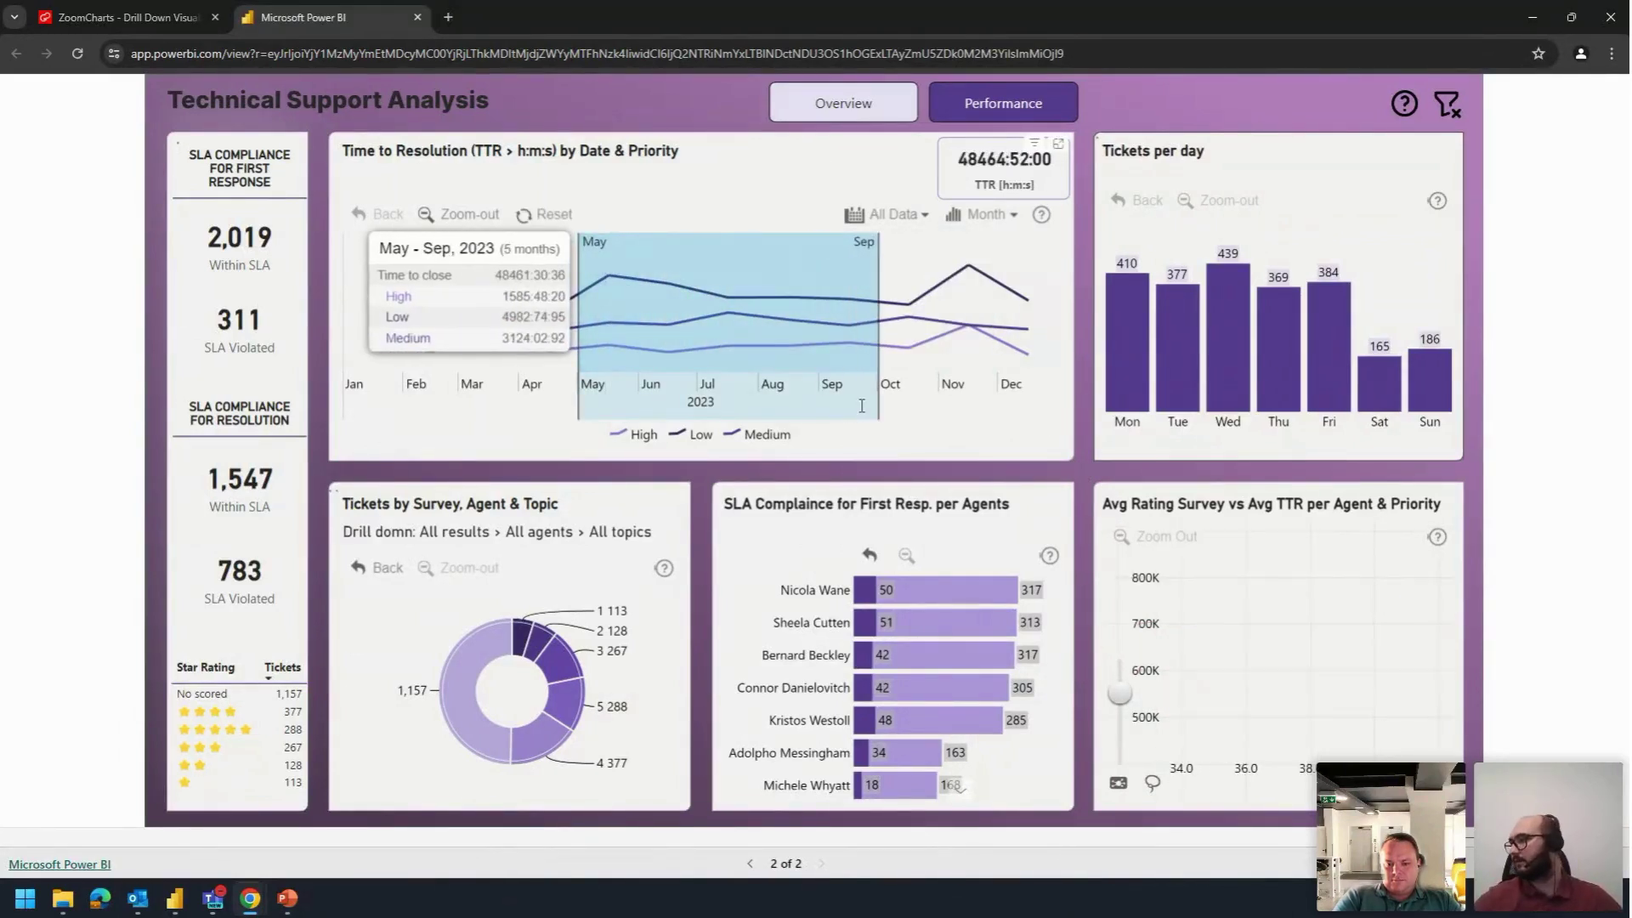
Step: Reset the Time to Resolution chart's selected range, zoom into the weeks of May 2023, and return to all data by month
{"action": "left_click", "coordinate": [546, 214]}
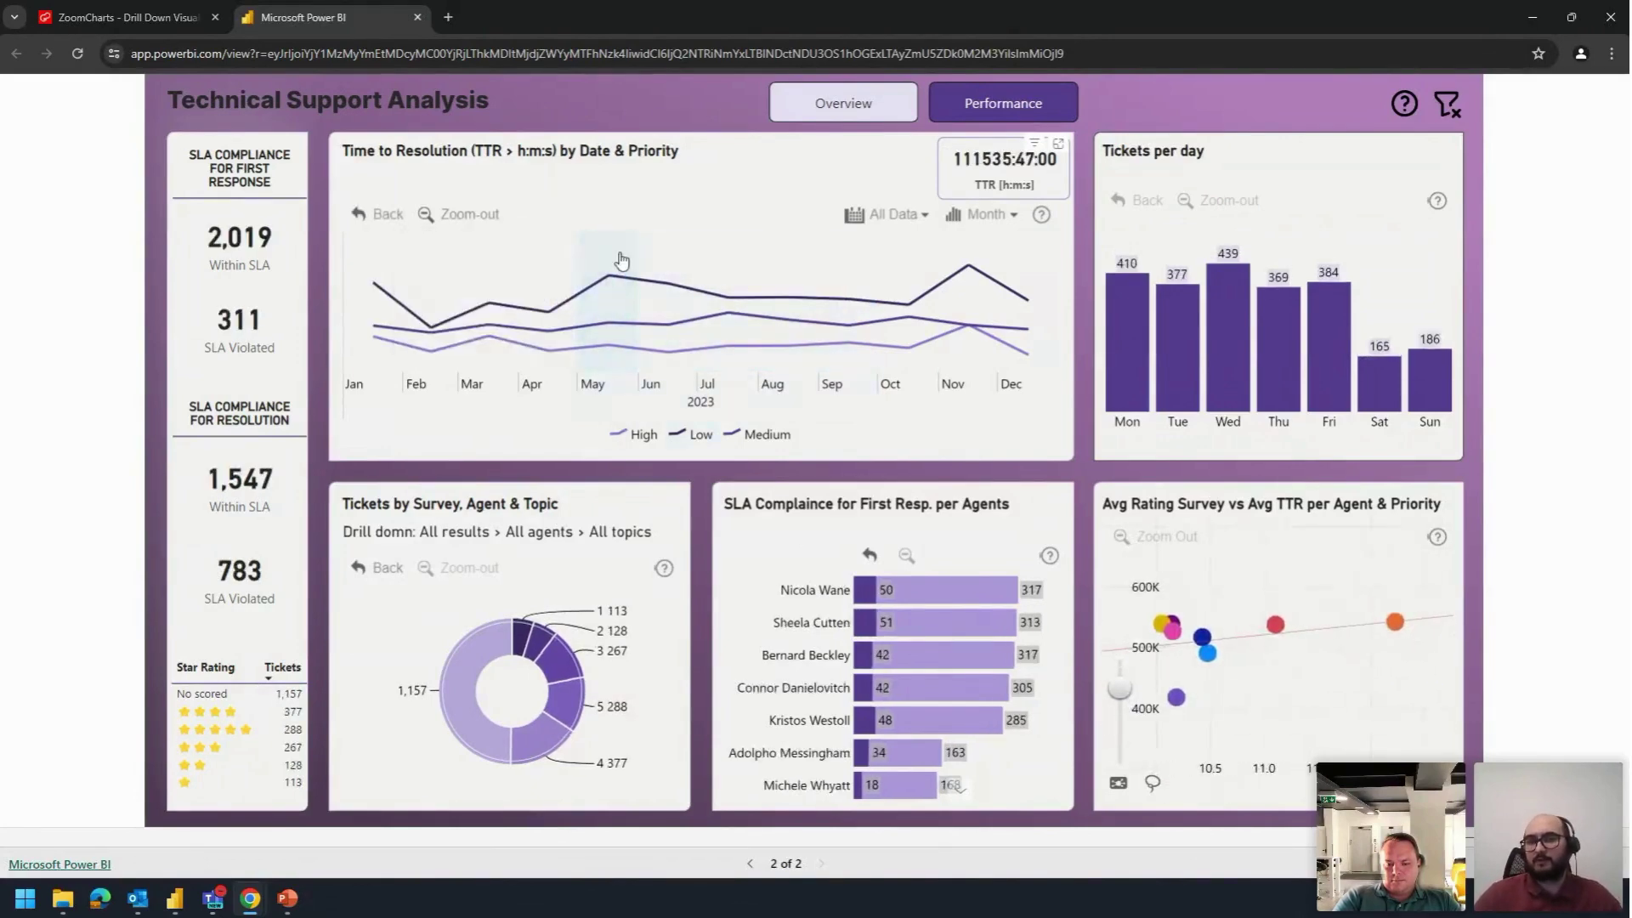
{"action": "scroll", "coordinate": [641, 221], "scroll_direction": "up", "scroll_amount": 2}
{"action": "scroll", "coordinate": [641, 216], "scroll_direction": "up", "scroll_amount": 3}
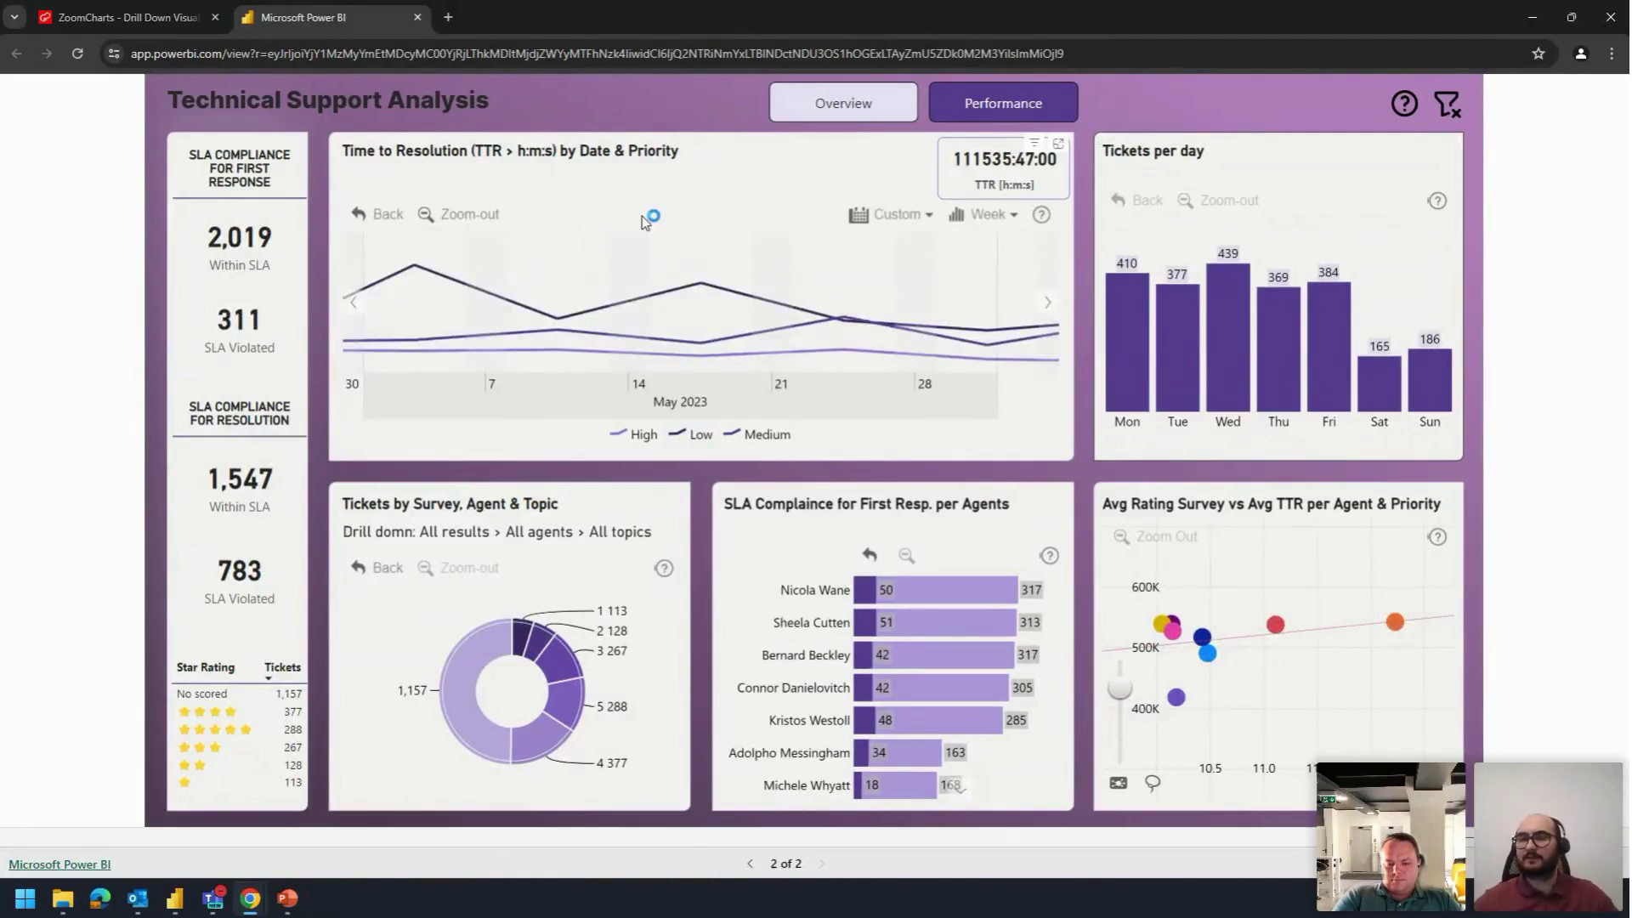
{"action": "left_click", "coordinate": [493, 223]}
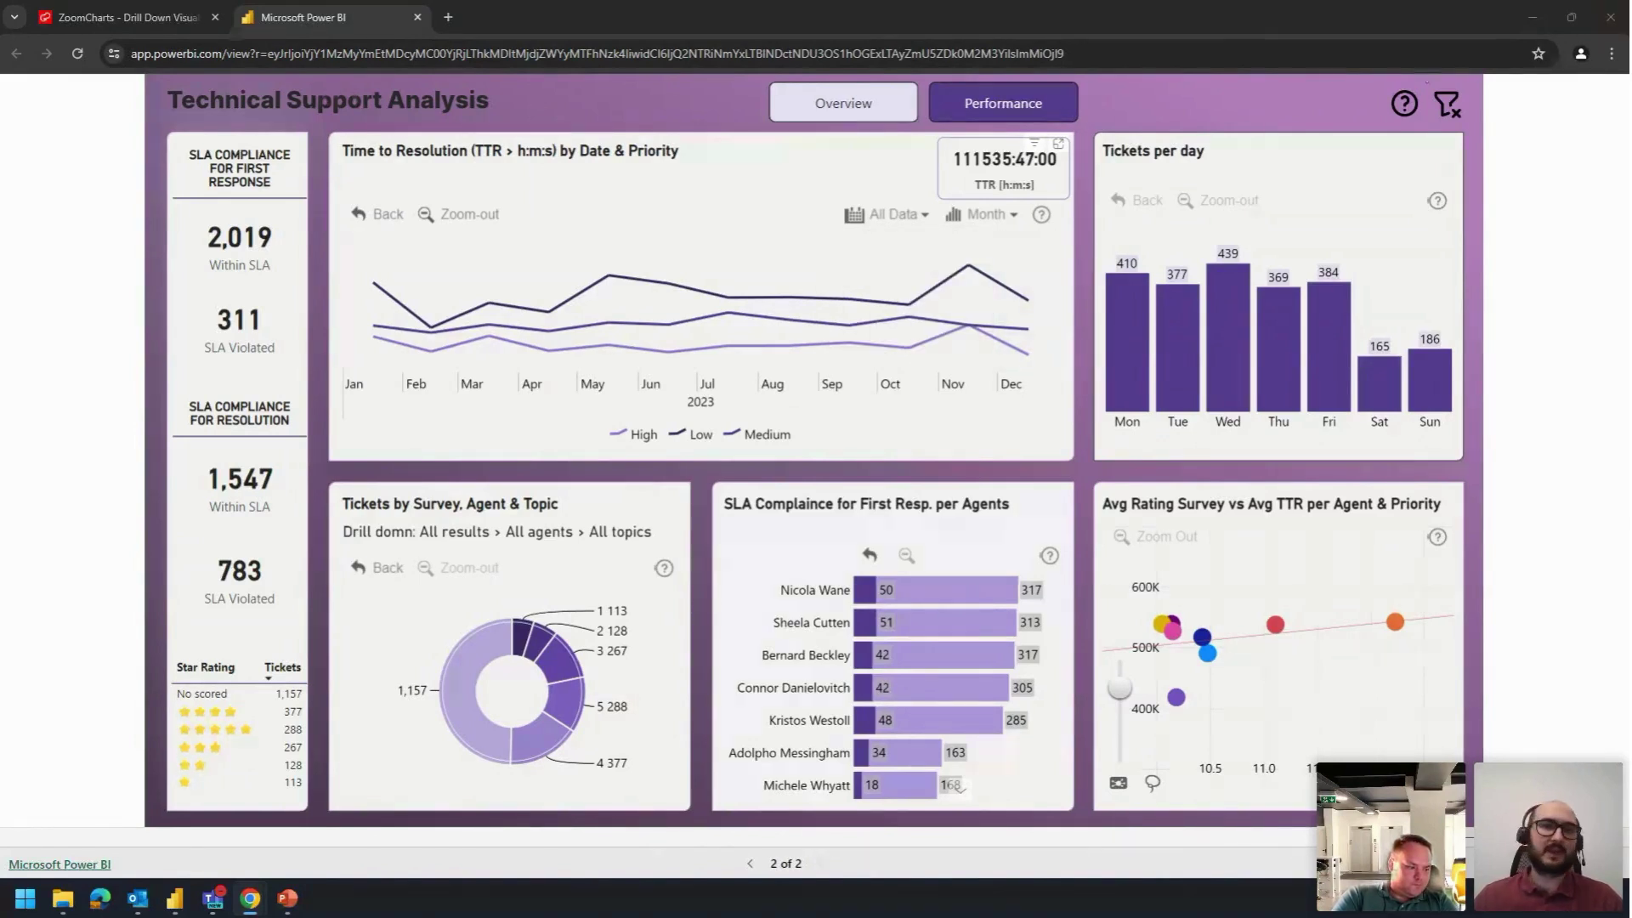
Step: Open the Tech Support Analysis submission page and launch its interactive report in its own browser tab
{"action": "left_click_drag", "start_coordinate": [1628, 316], "coordinate": [607, 159]}
{"action": "left_click_drag", "start_coordinate": [640, 213], "coordinate": [533, 17]}
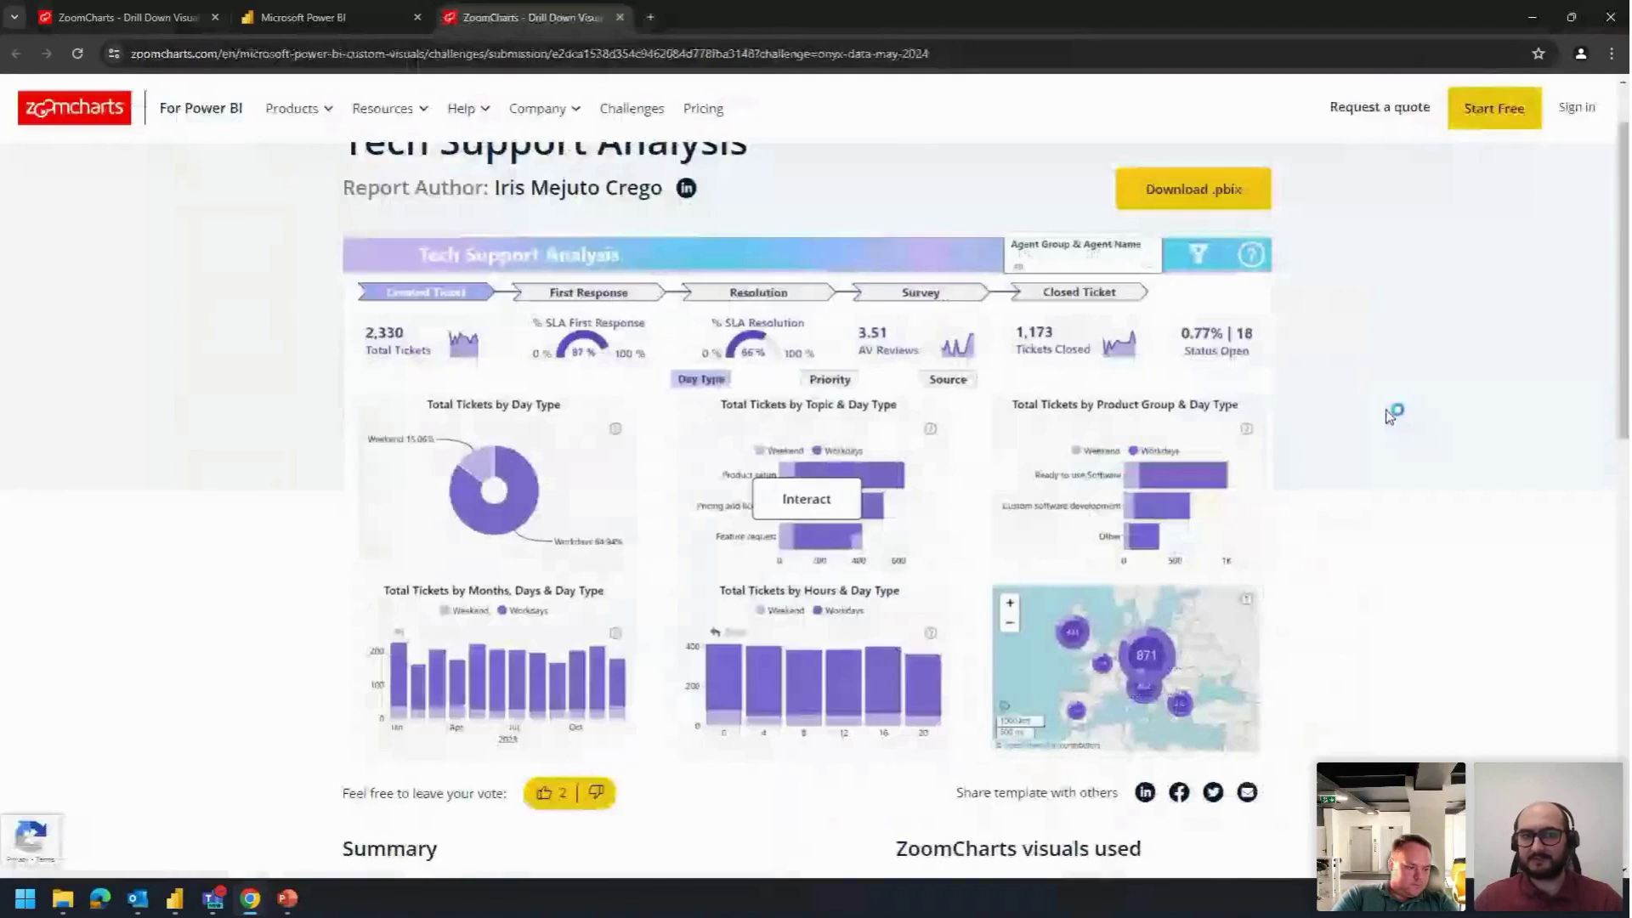
{"action": "scroll", "coordinate": [1402, 451], "scroll_direction": "up", "scroll_amount": 1}
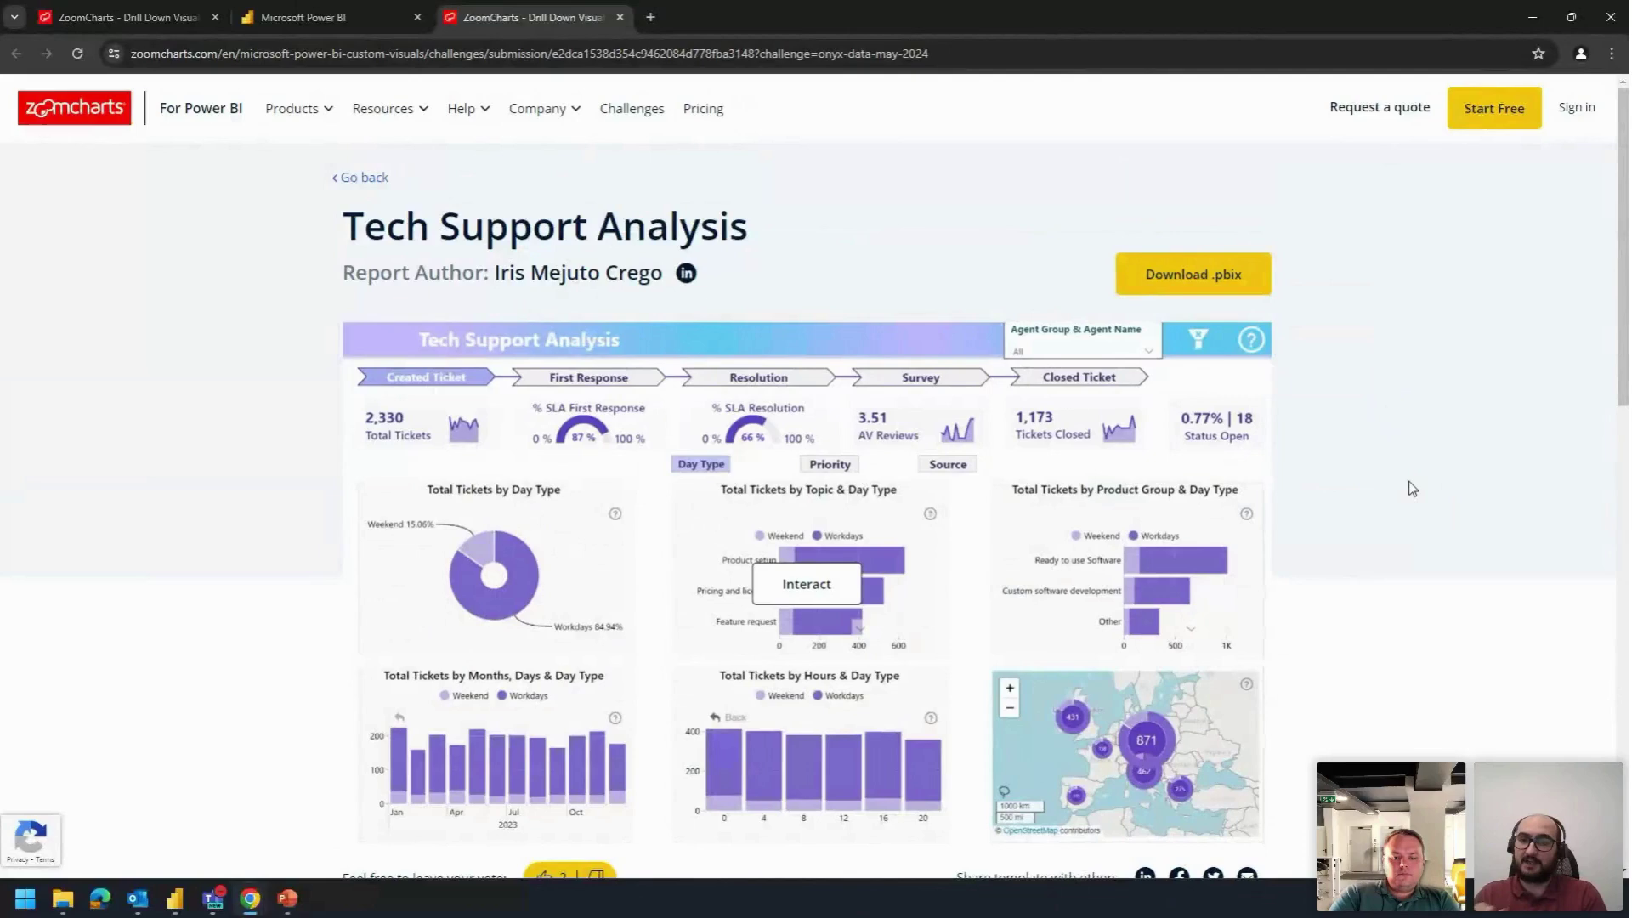
{"action": "scroll", "coordinate": [1105, 508], "scroll_direction": "down", "scroll_amount": 1}
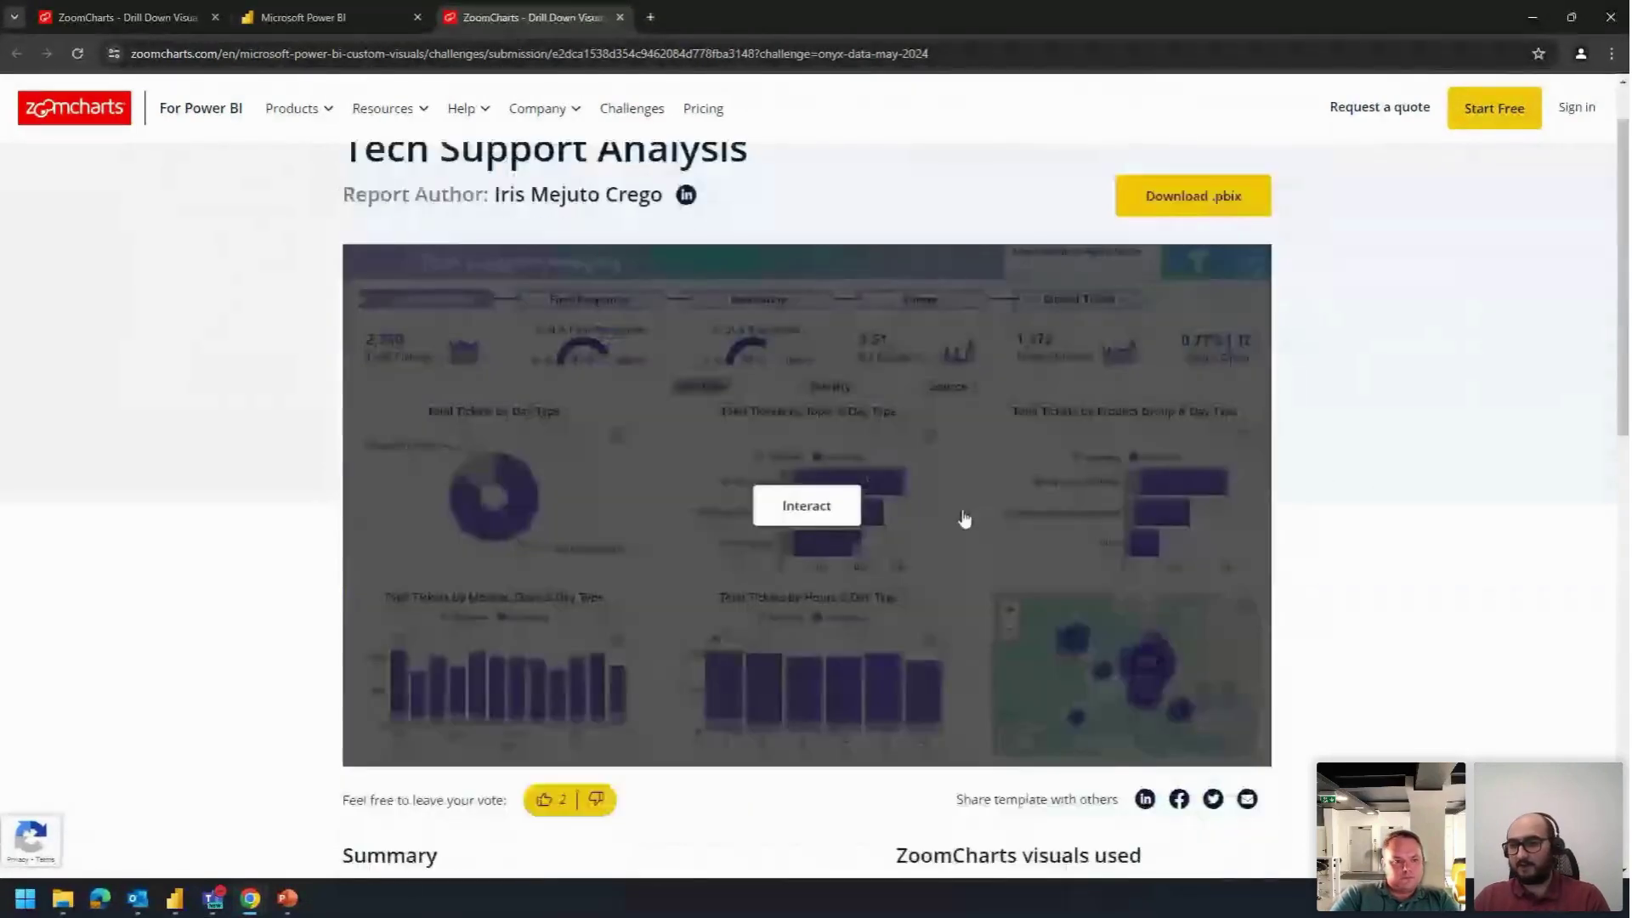
{"action": "left_click", "coordinate": [833, 498]}
{"action": "left_click", "coordinate": [1605, 794]}
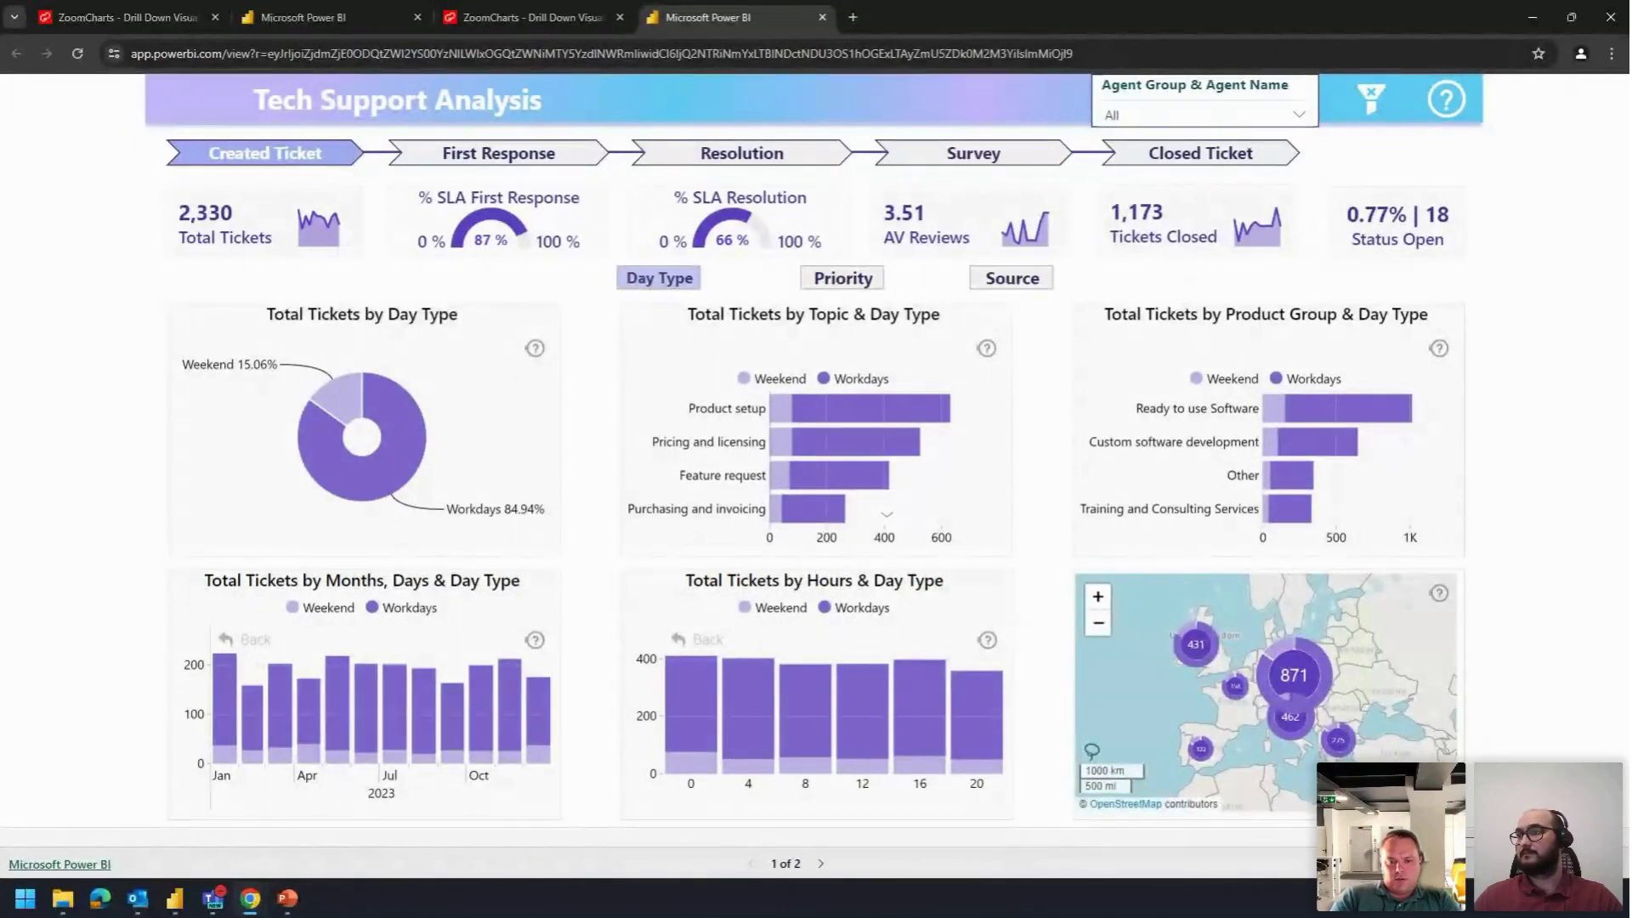
{"action": "key", "text": "super+d"}
{"action": "key", "text": "super+d"}
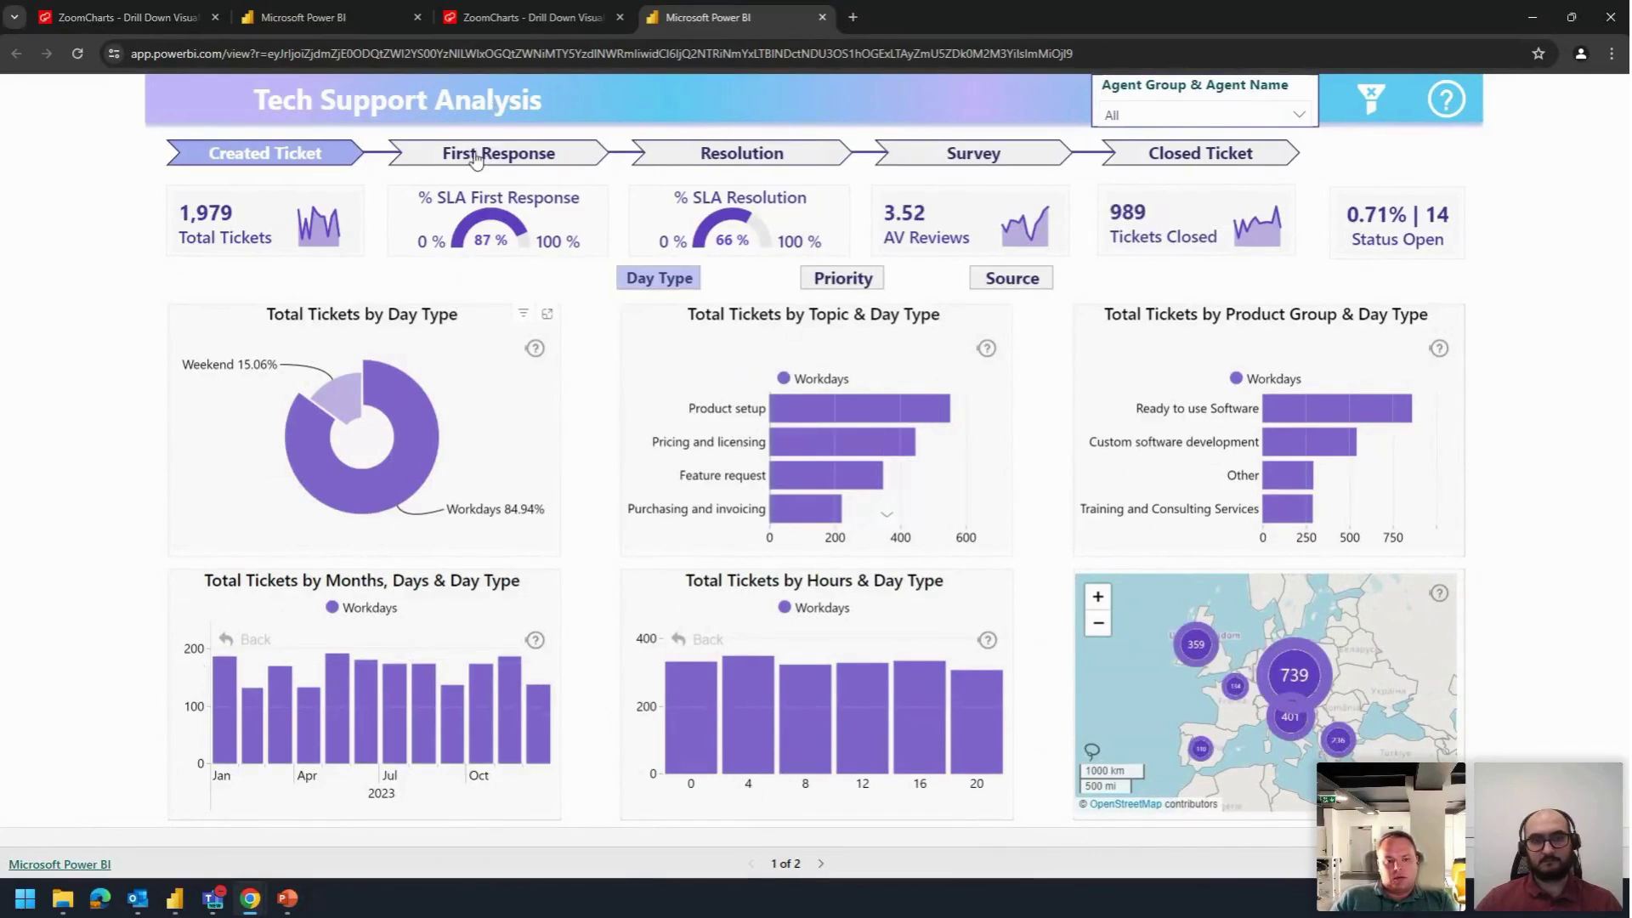
Step: Go through the report's First Response, Resolution, Survey and Closed Ticket stages in order
{"action": "left_click", "coordinate": [501, 161]}
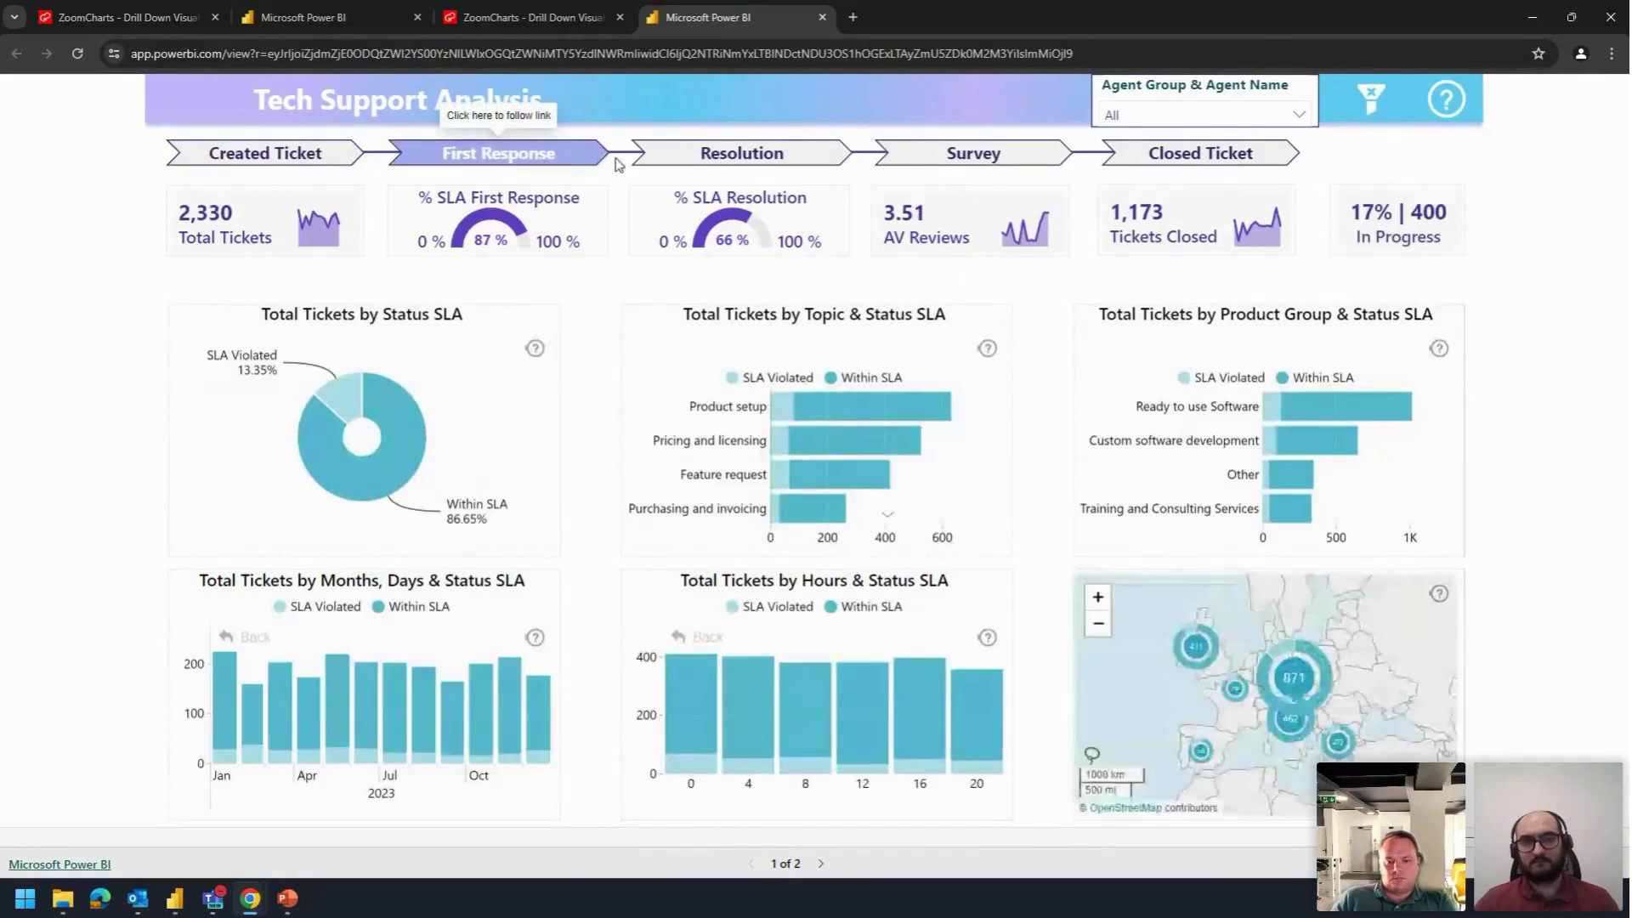
{"action": "left_click", "coordinate": [677, 162]}
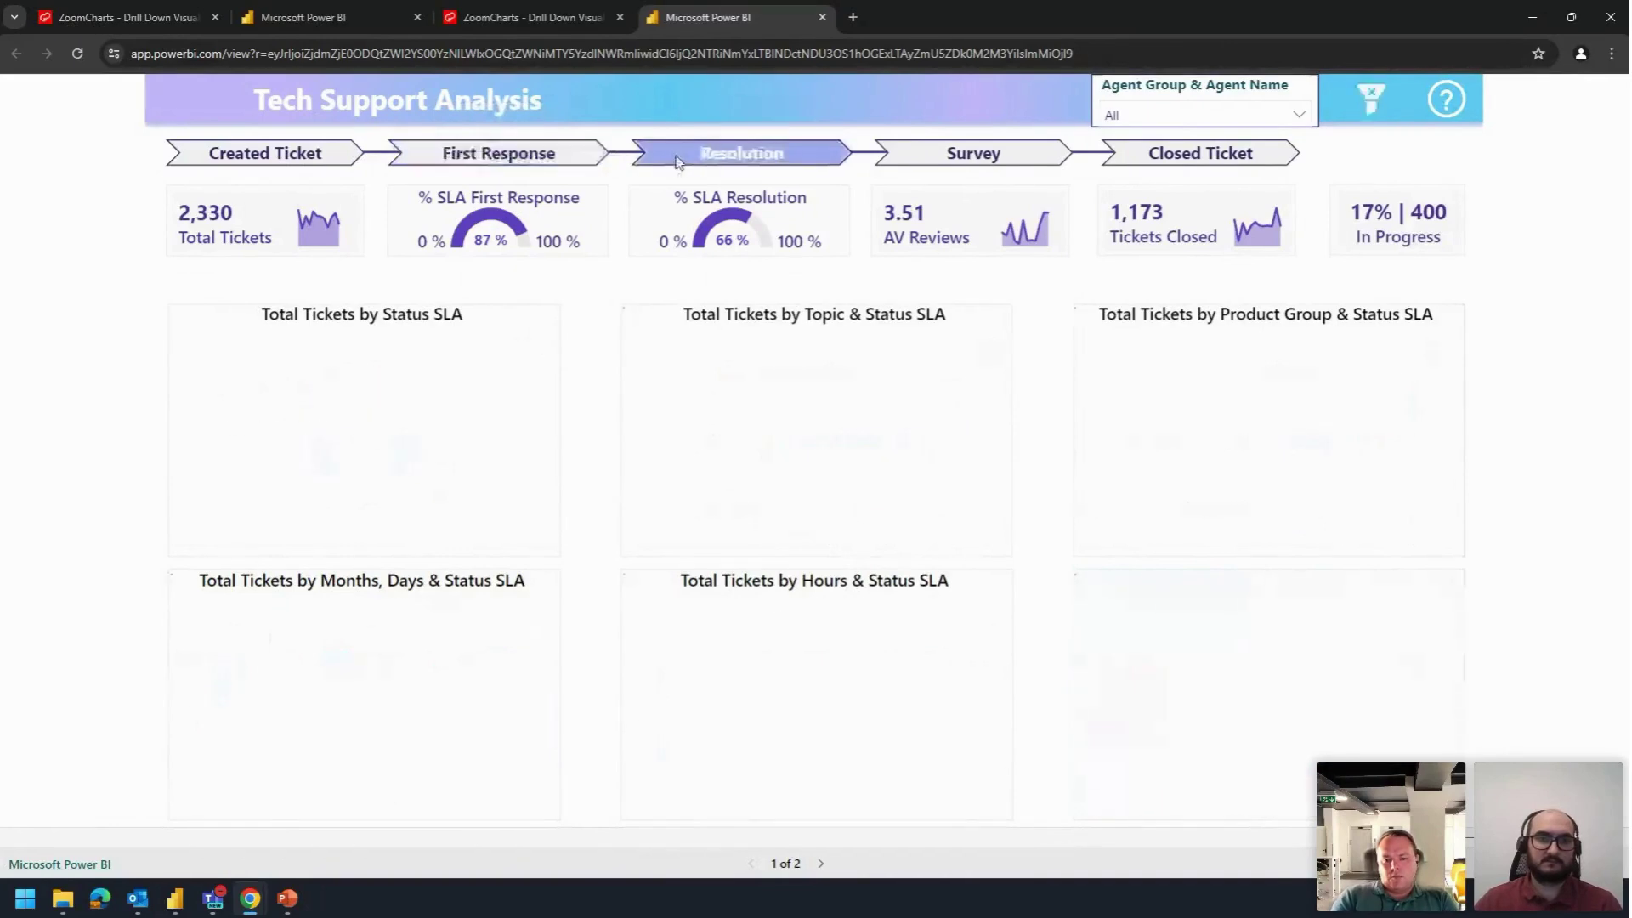
{"action": "left_click", "coordinate": [969, 163]}
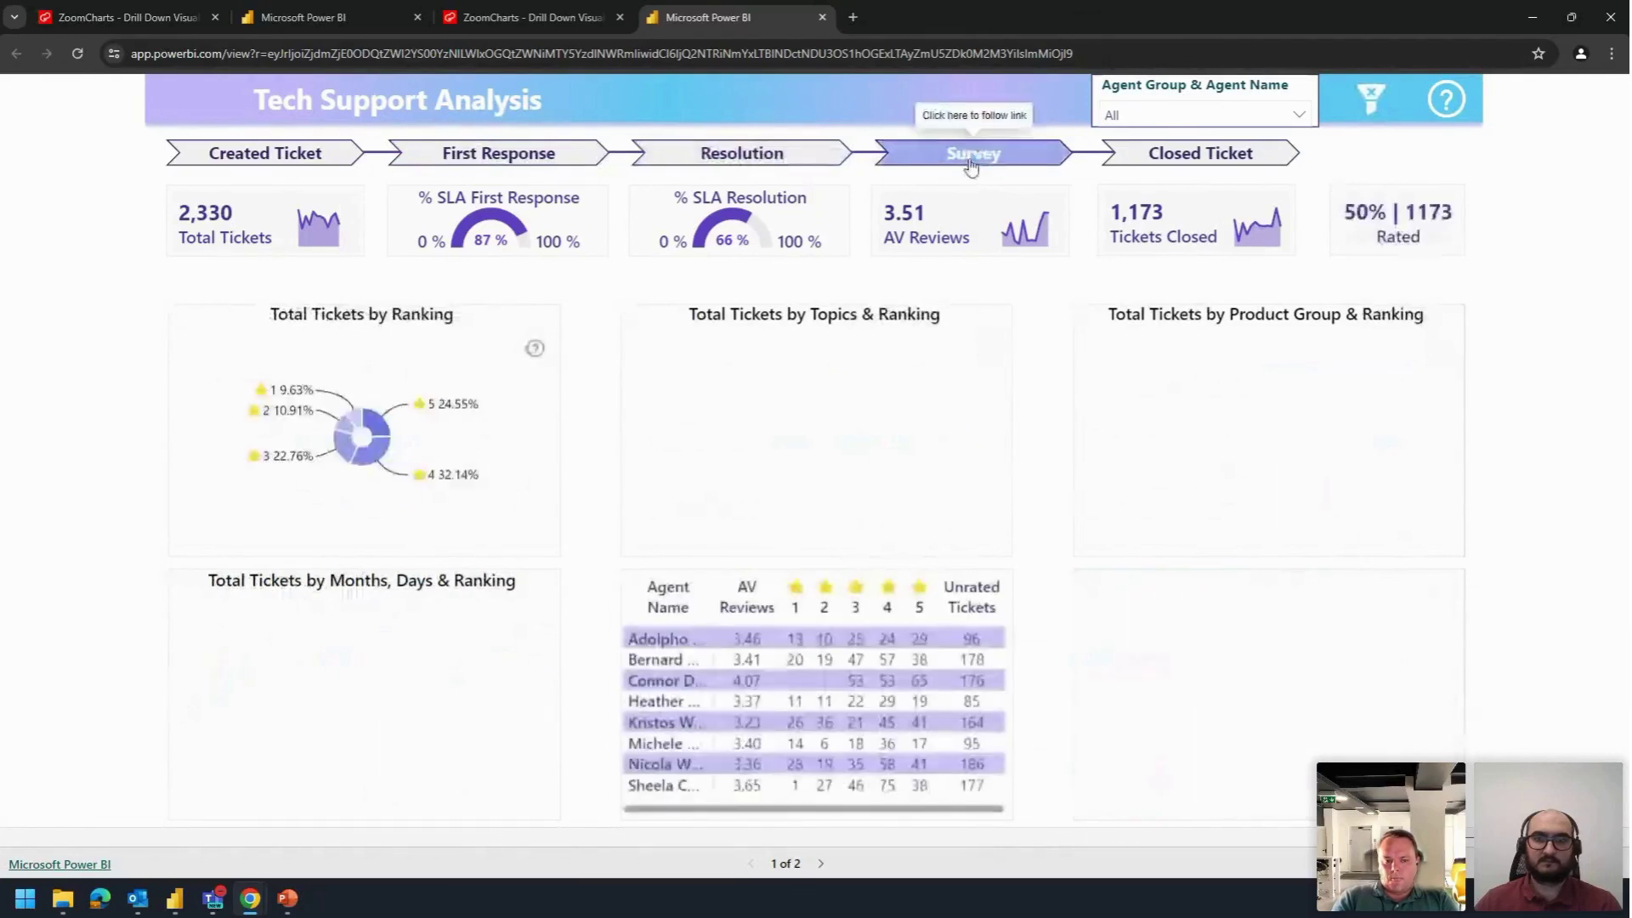
{"action": "left_click", "coordinate": [1211, 160]}
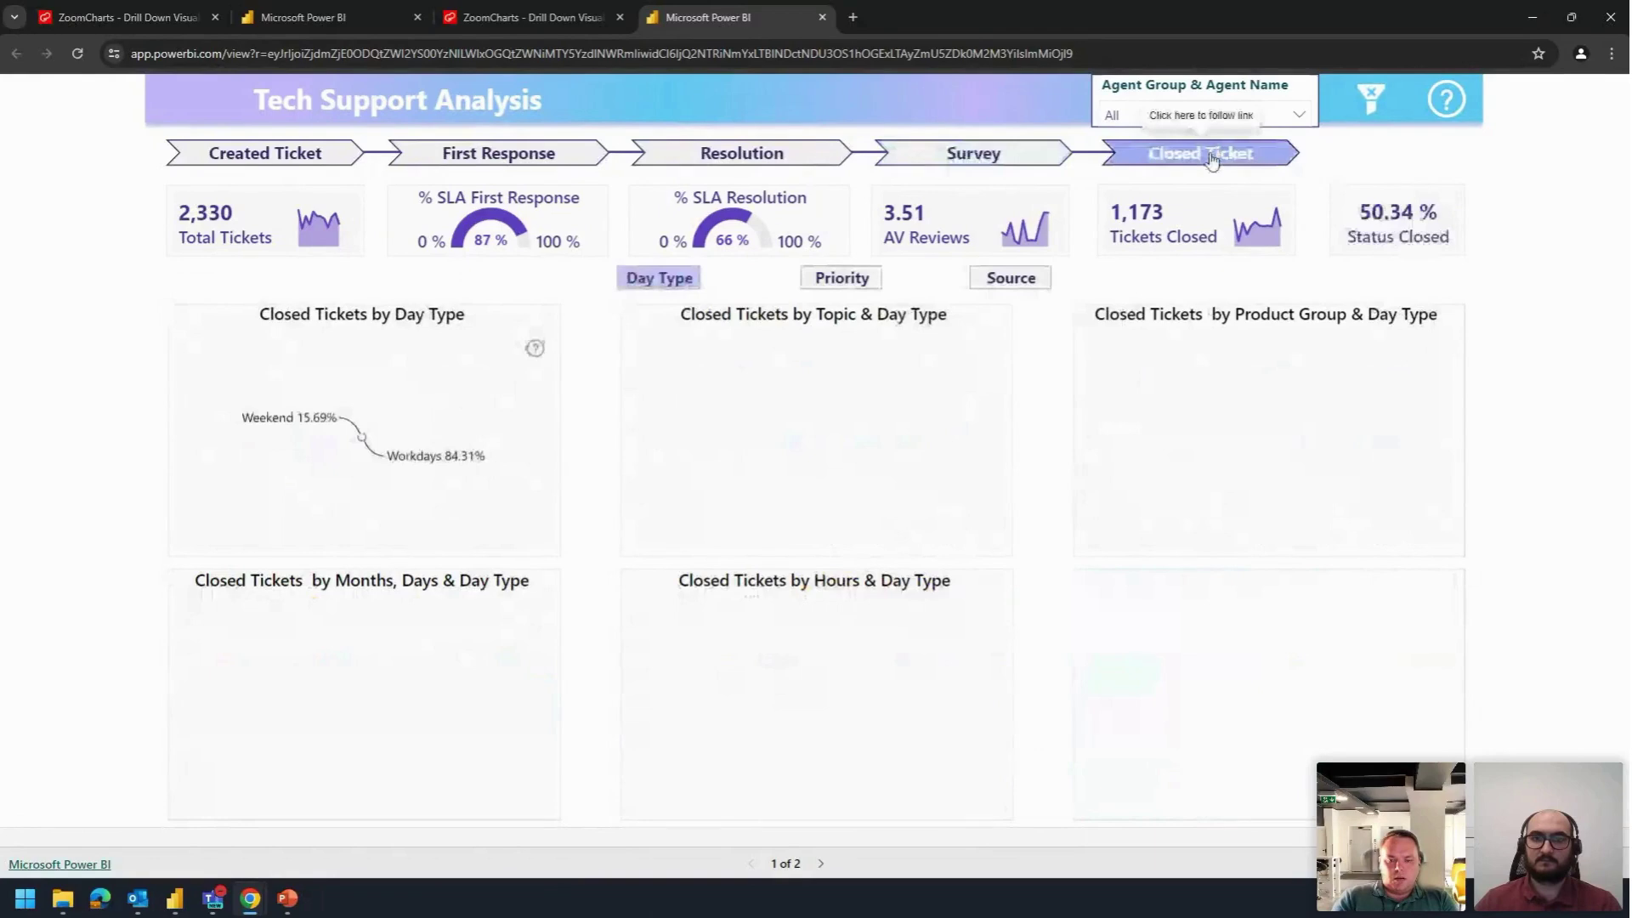
Step: Return to the Created Ticket stage and revisit the First Response and Survey stages
{"action": "left_click", "coordinate": [289, 155]}
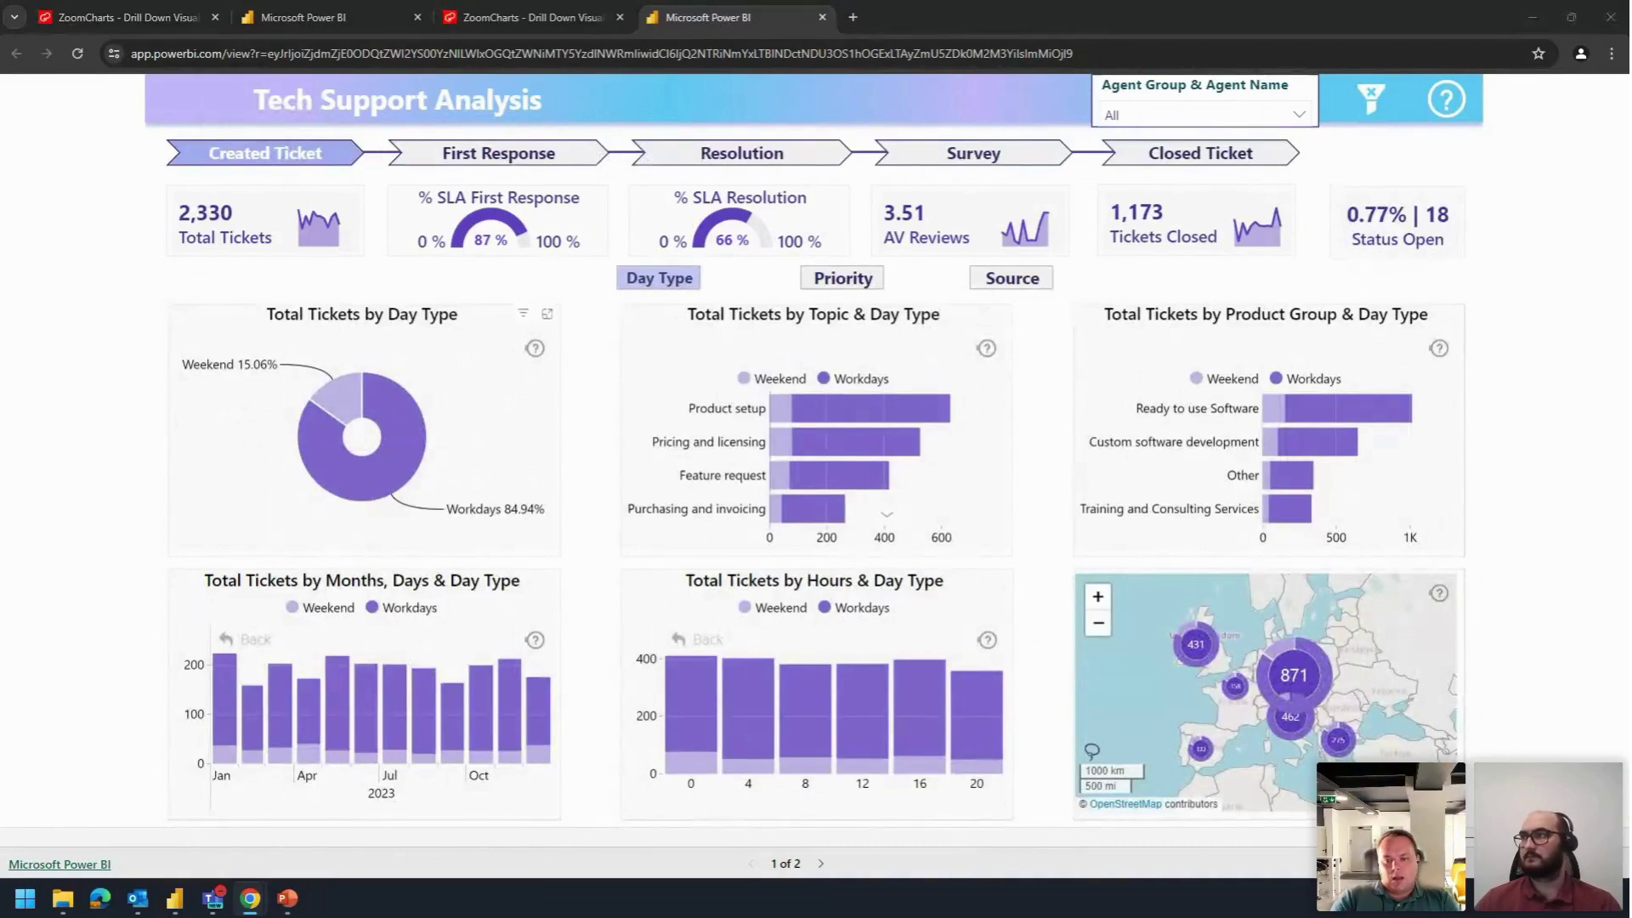
{"action": "left_click", "coordinate": [509, 156]}
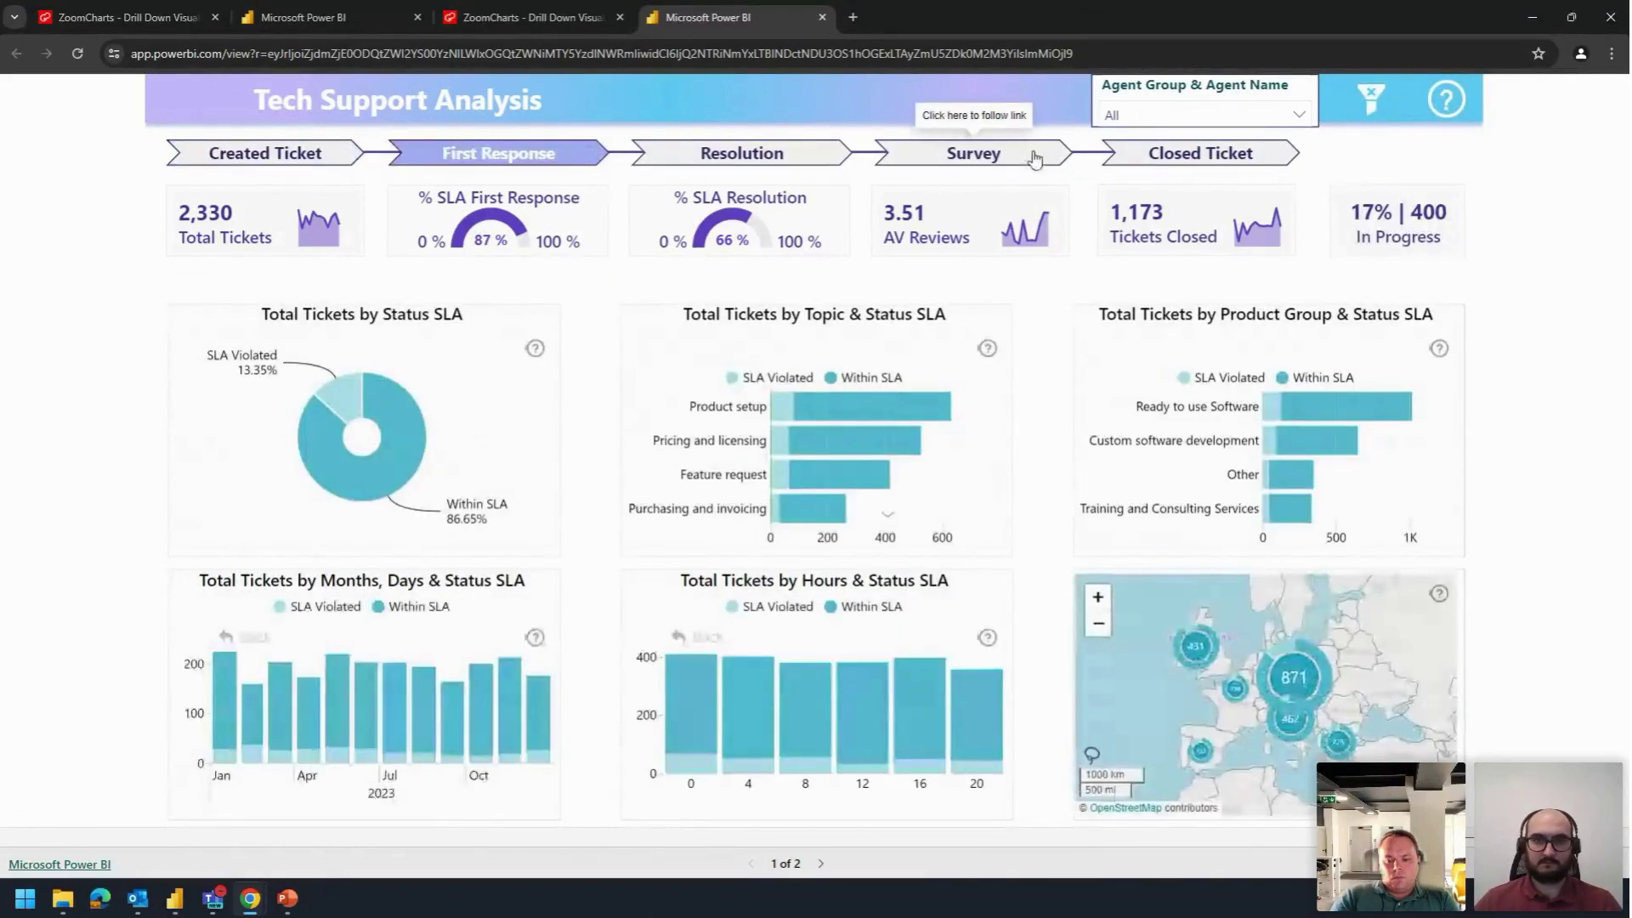
{"action": "left_click", "coordinate": [1034, 158]}
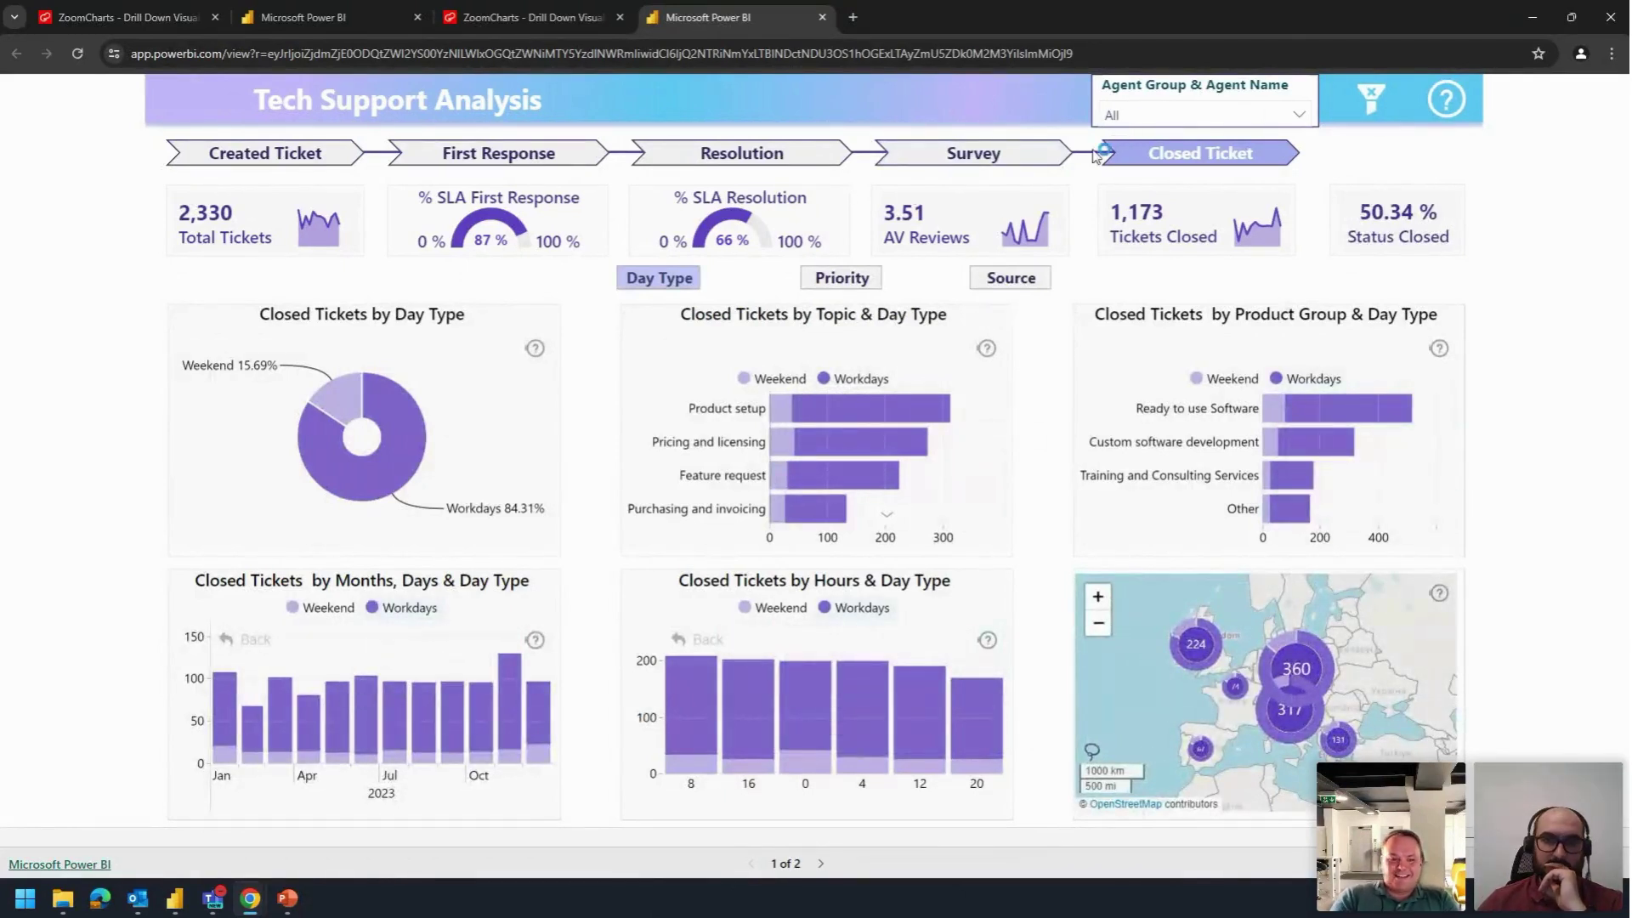
Step: Break the Closed Ticket charts down by Priority and by Source
{"action": "left_click", "coordinate": [860, 288]}
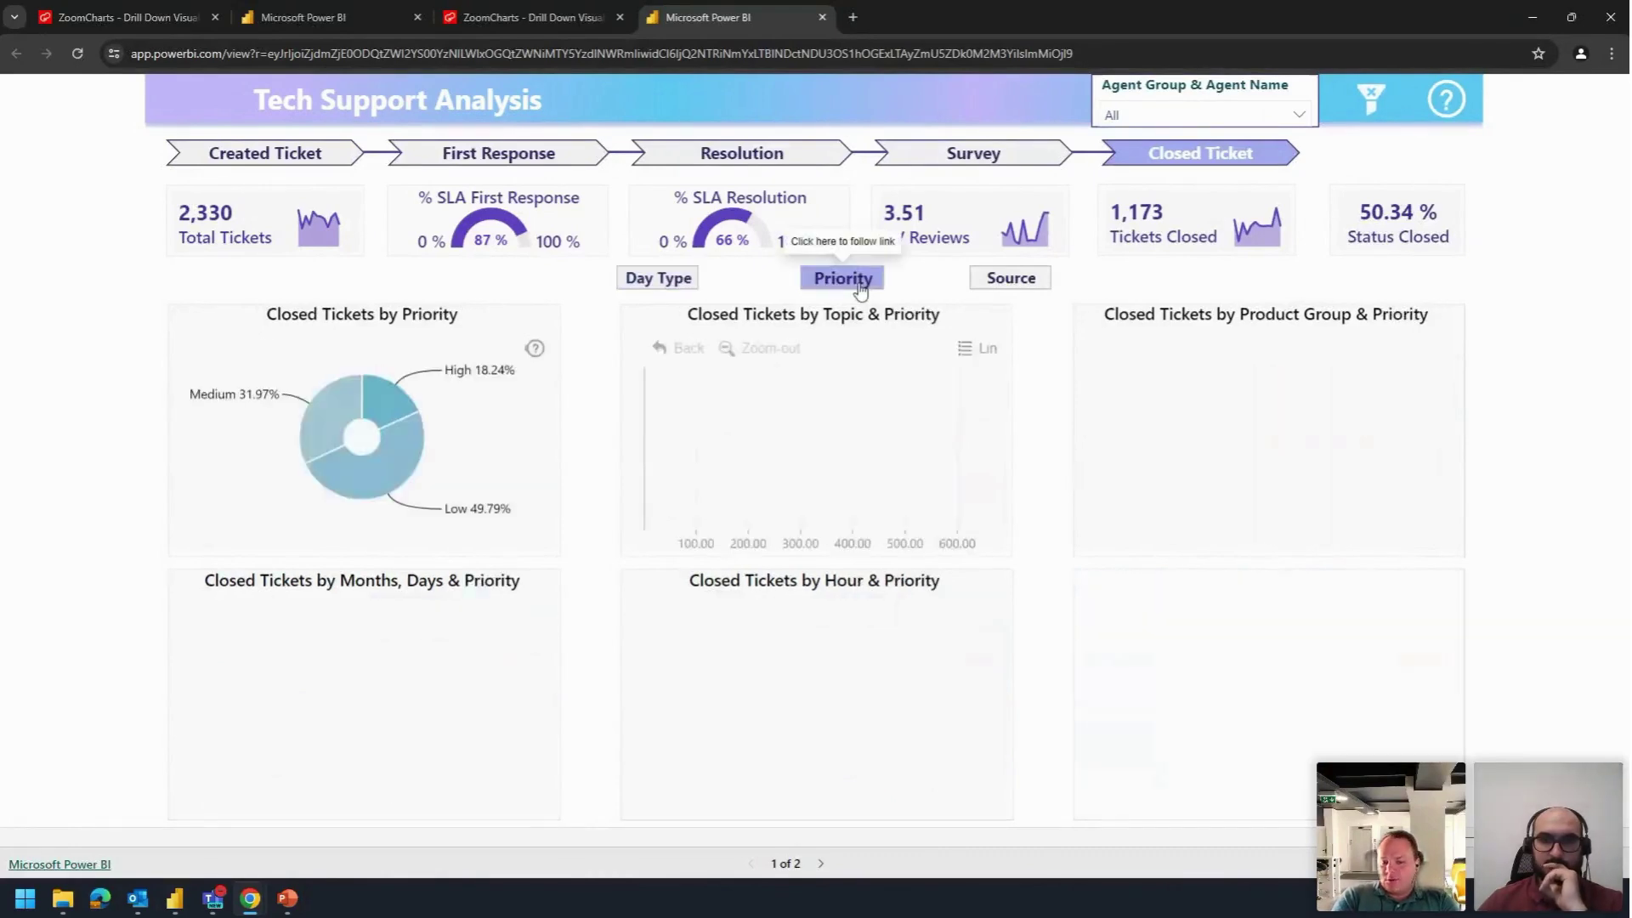
{"action": "left_click", "coordinate": [1011, 280]}
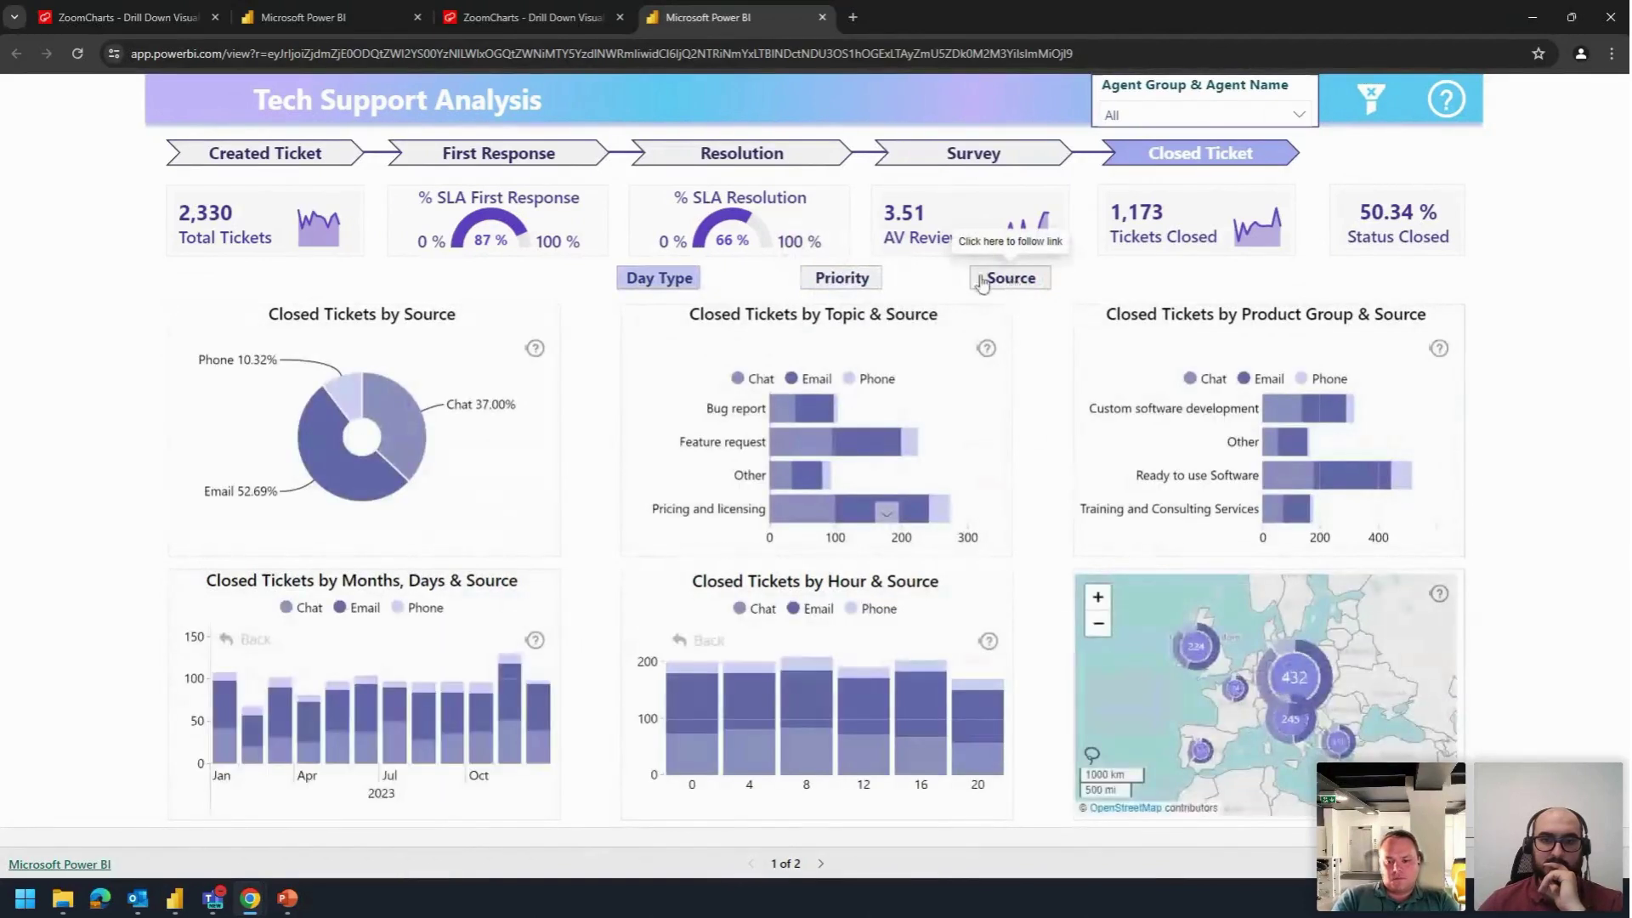
Step: Return to the Created Ticket stage and break its charts down by Priority and Source
{"action": "left_click", "coordinate": [253, 162]}
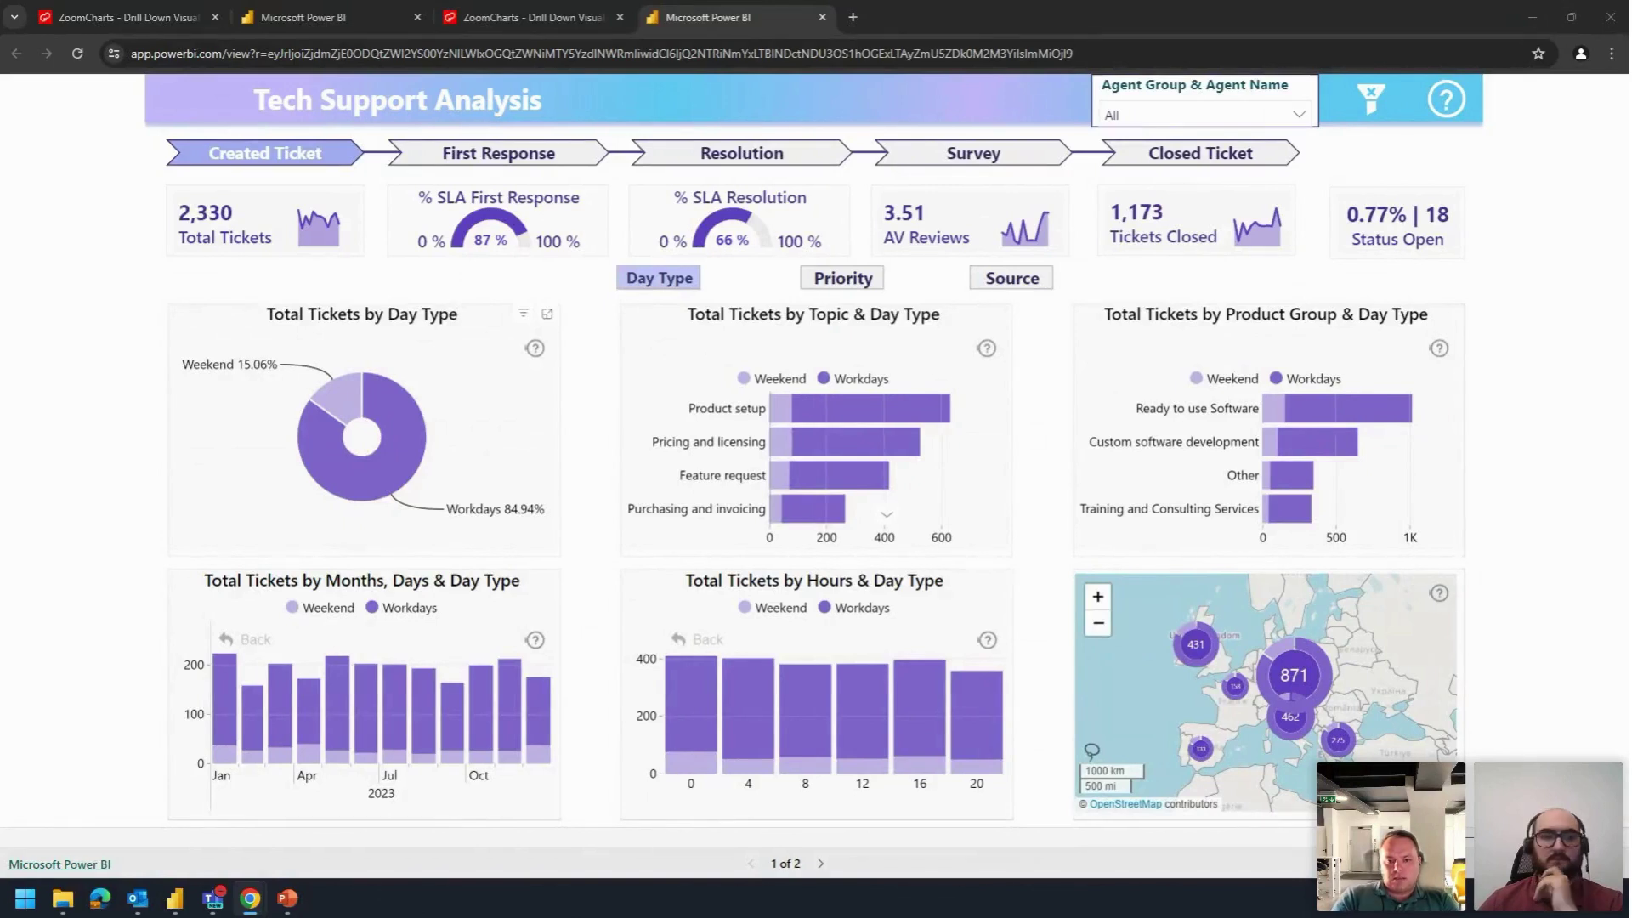
{"action": "left_click", "coordinate": [584, 374]}
{"action": "left_click", "coordinate": [859, 289]}
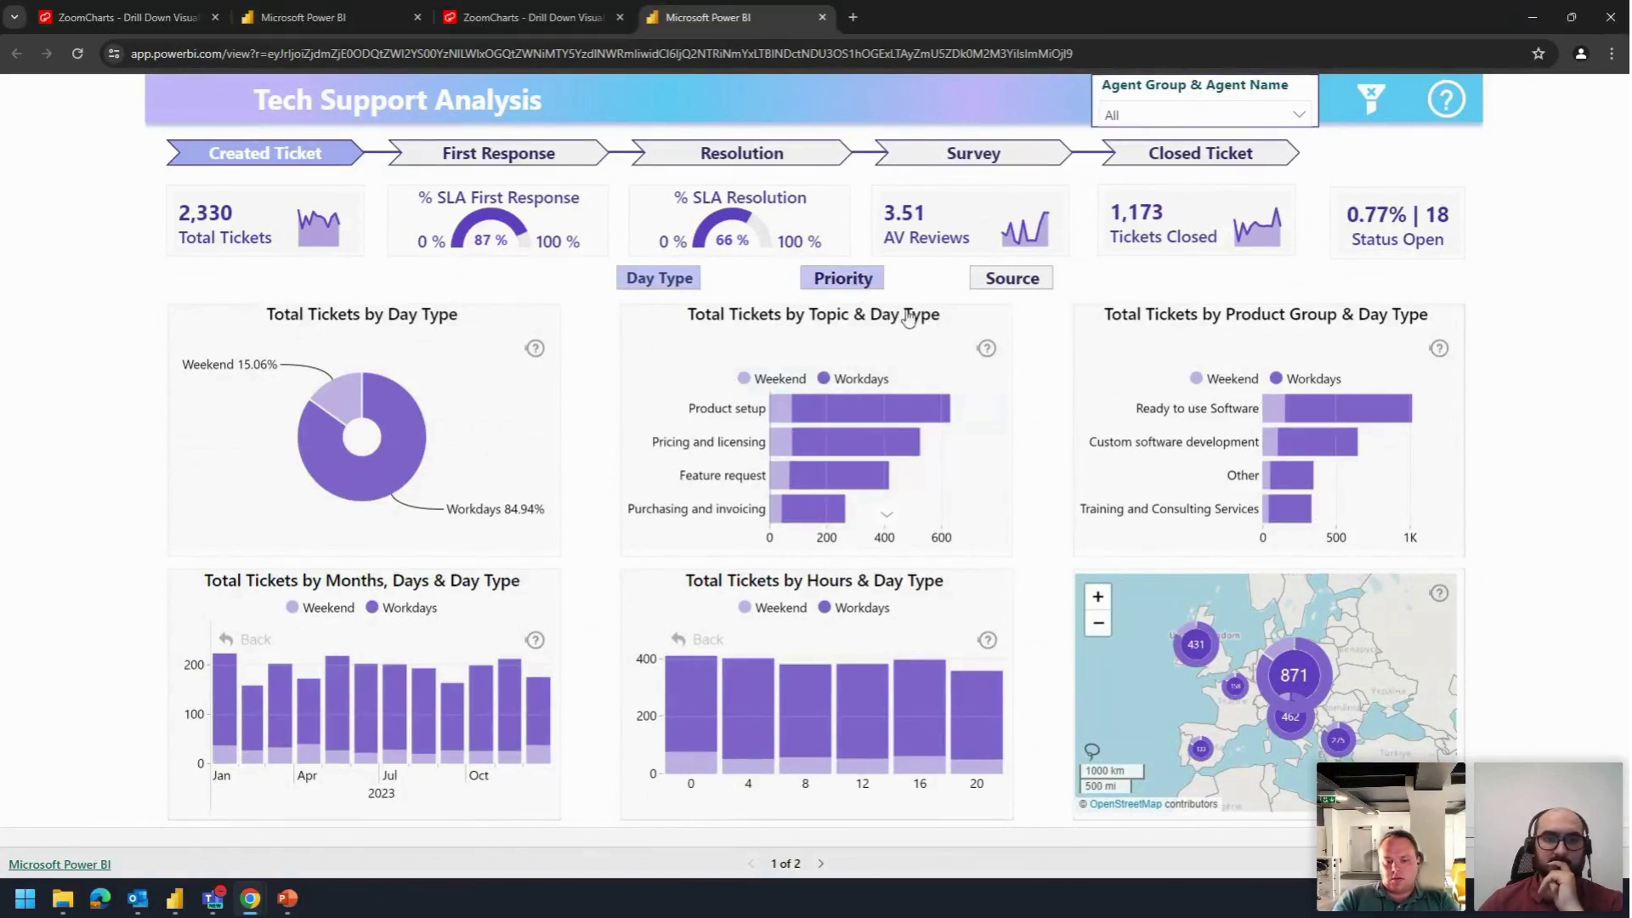
{"action": "left_click", "coordinate": [1022, 281]}
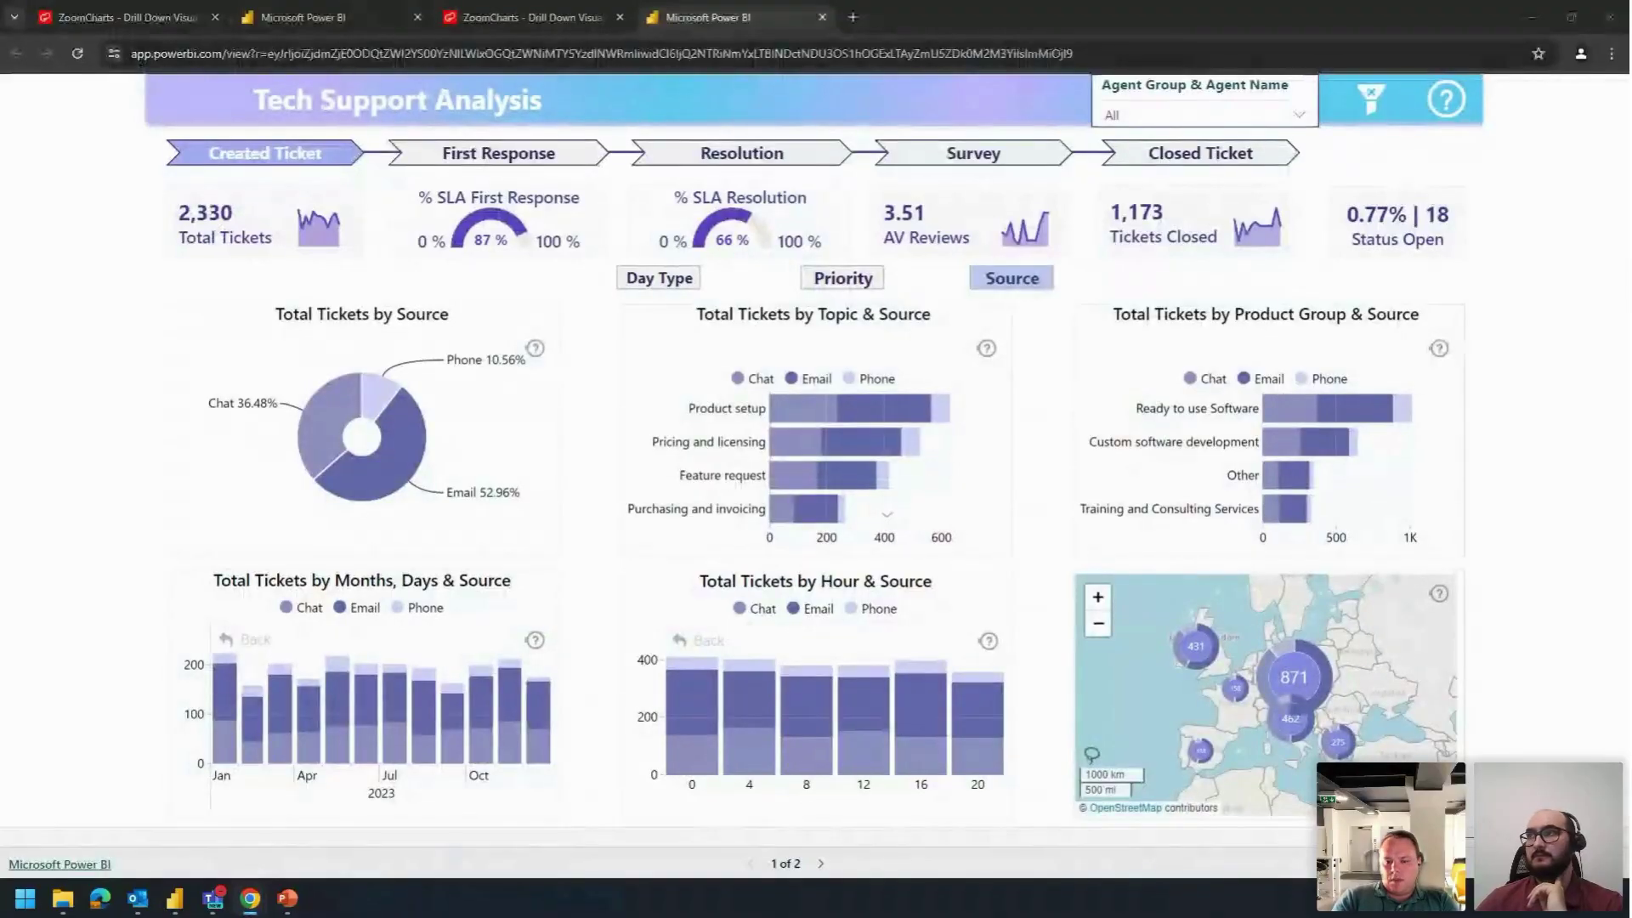
{"action": "left_click", "coordinate": [1562, 436]}
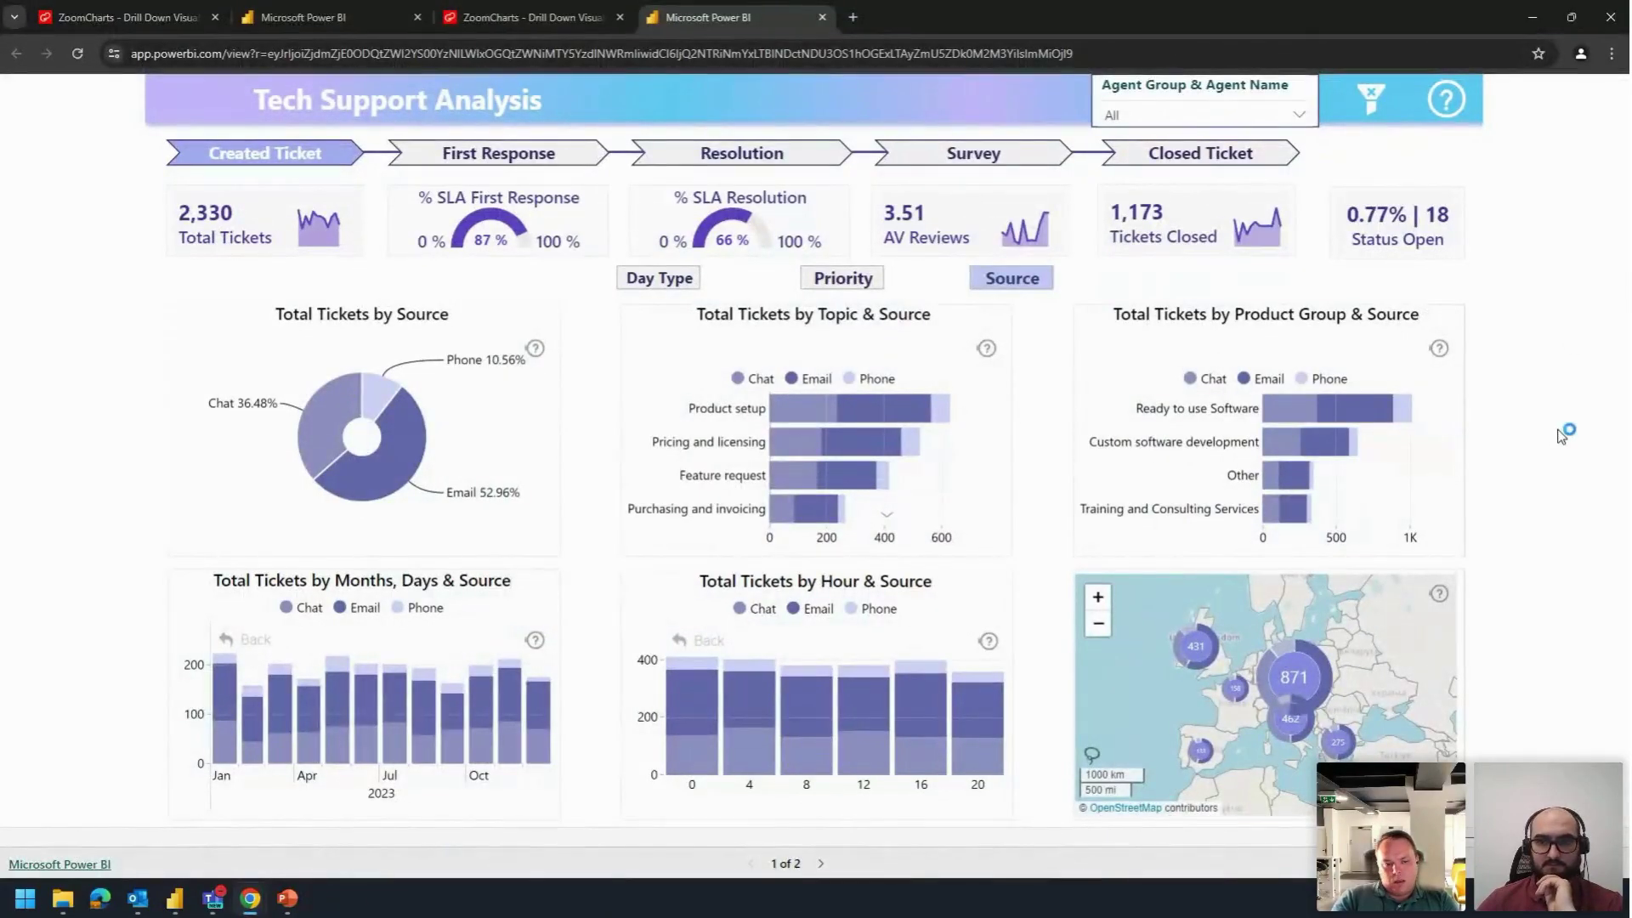
Step: Switch the Created Ticket breakdown through Day Type, Priority and Source, and back to Day Type
{"action": "left_click", "coordinate": [654, 280]}
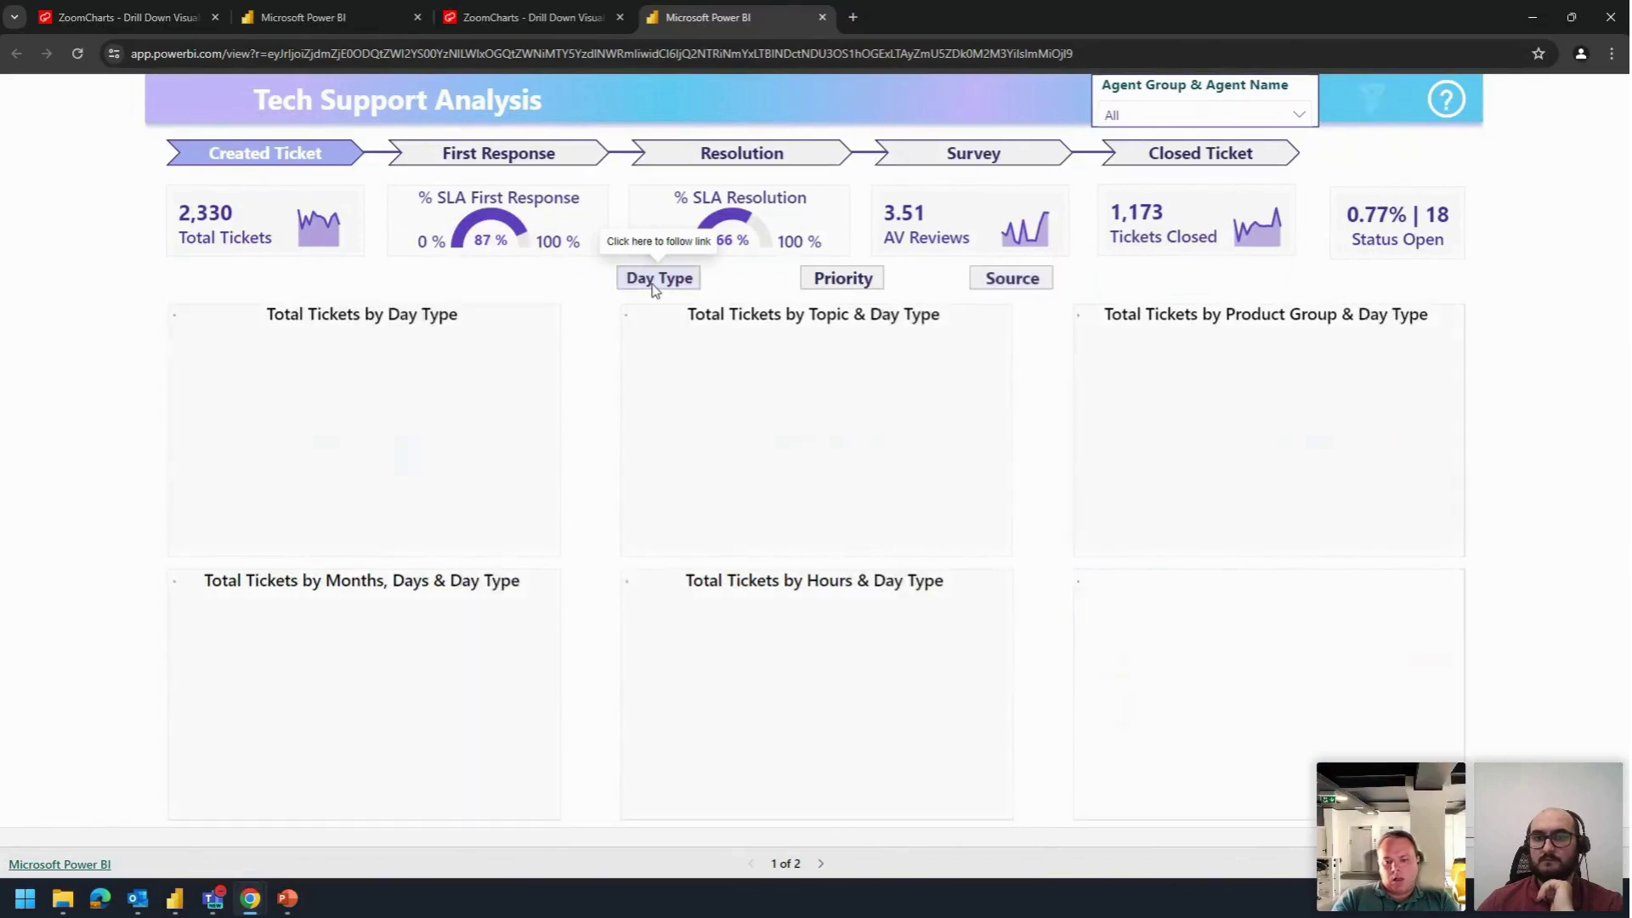
{"action": "left_click", "coordinate": [860, 280]}
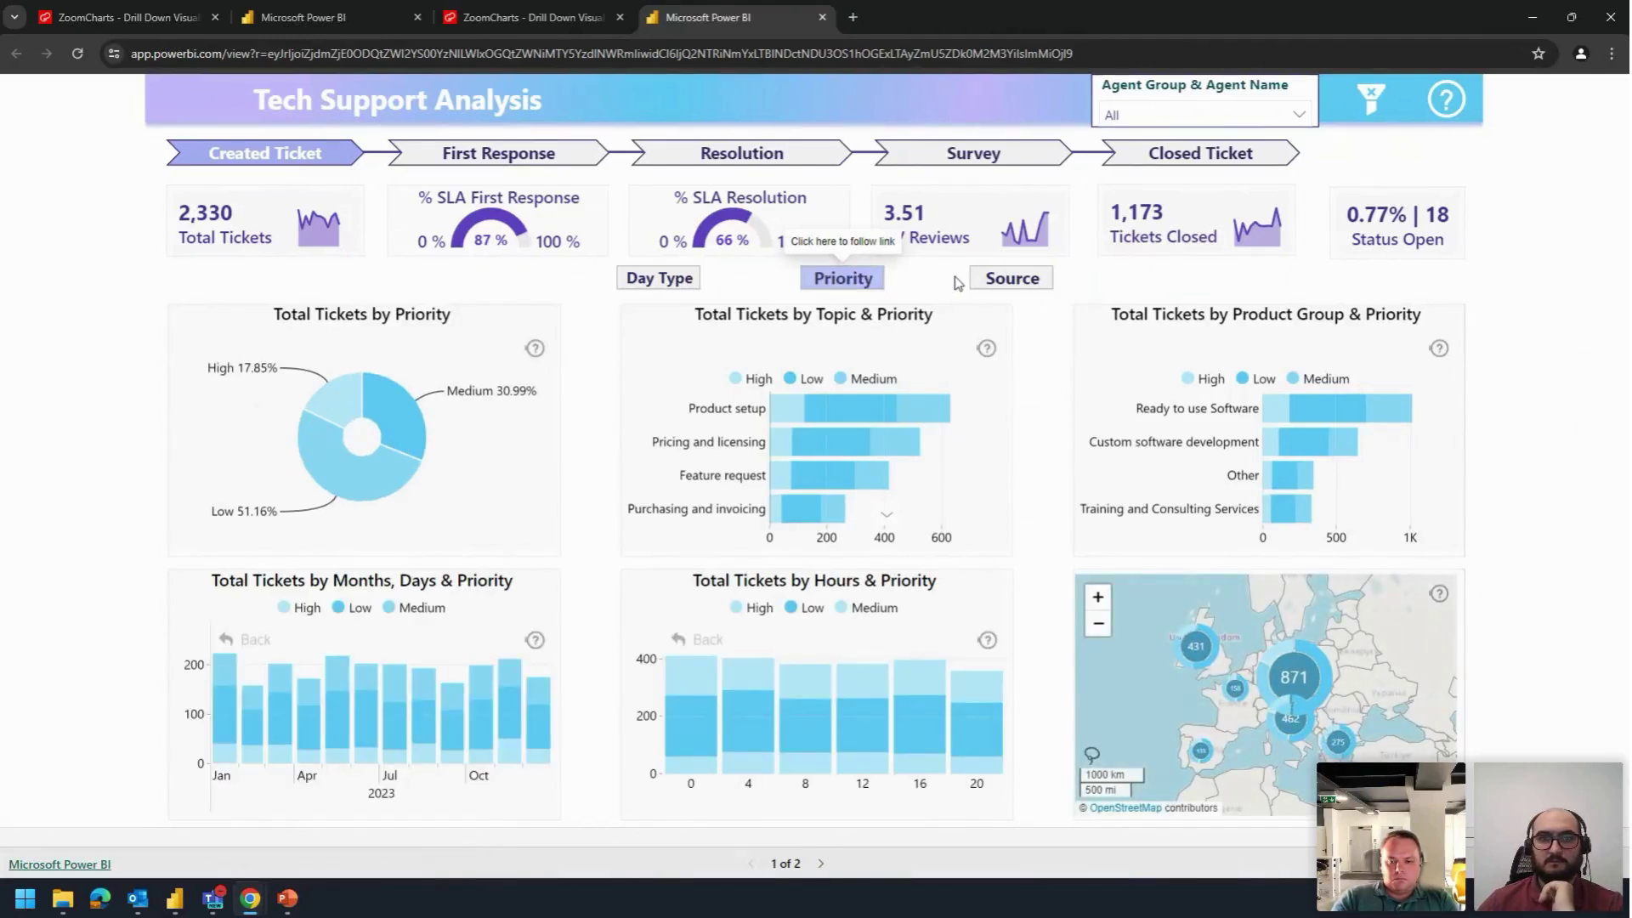
{"action": "left_click", "coordinate": [1004, 284]}
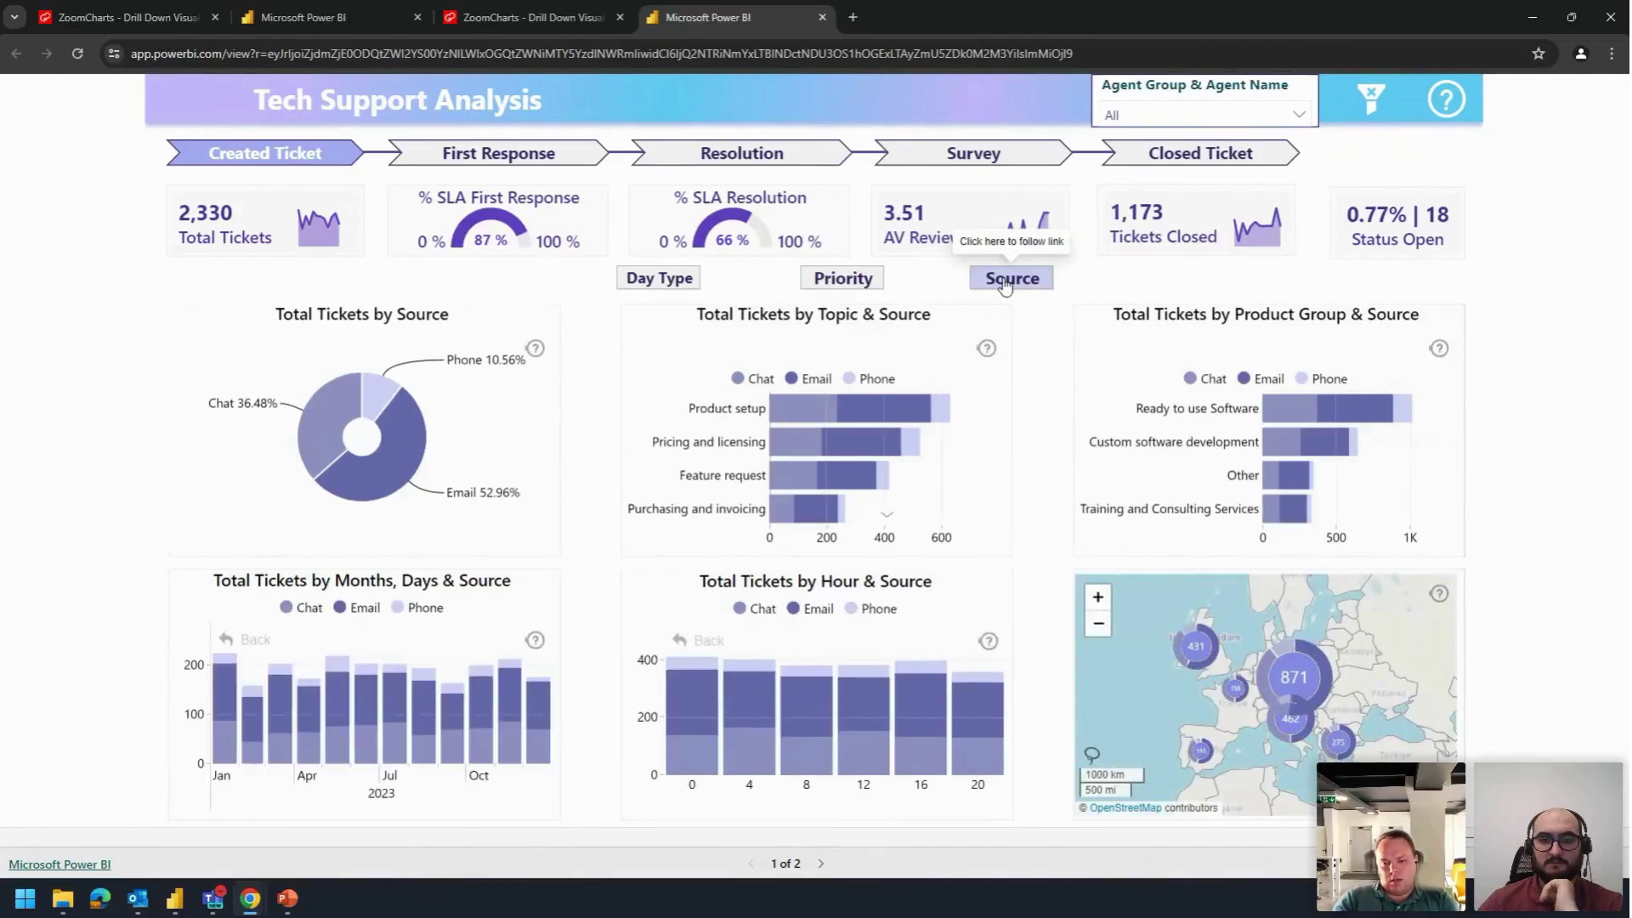
{"action": "left_click", "coordinate": [674, 288]}
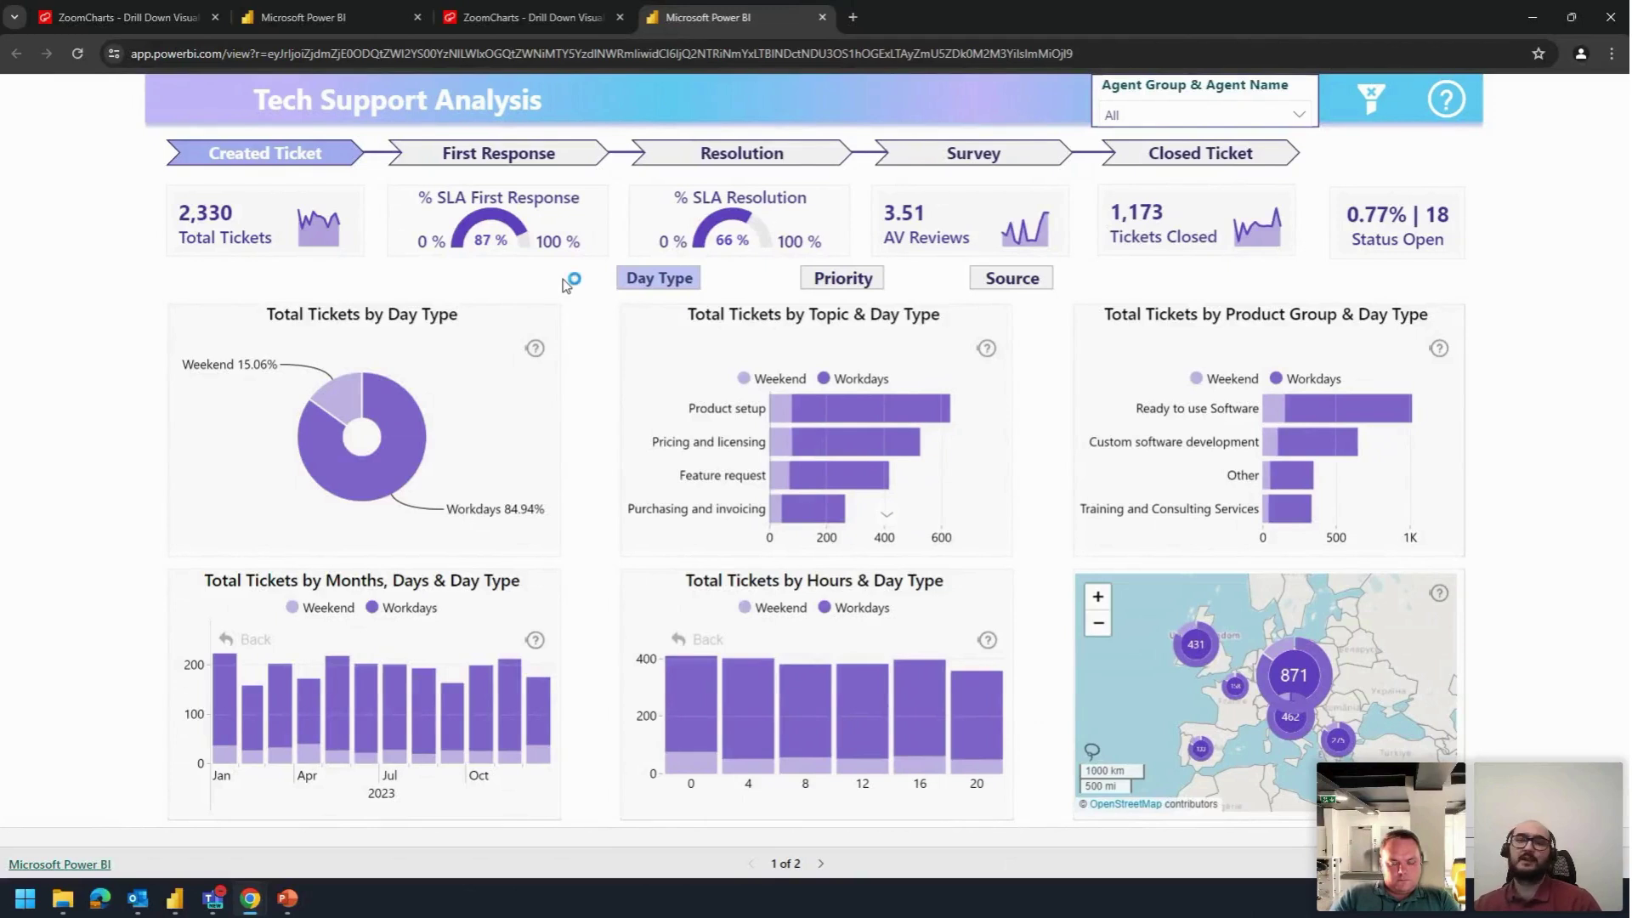
Step: Open the report's help page explaining the filter options and return to the Created Ticket stage
{"action": "left_click", "coordinate": [1455, 106]}
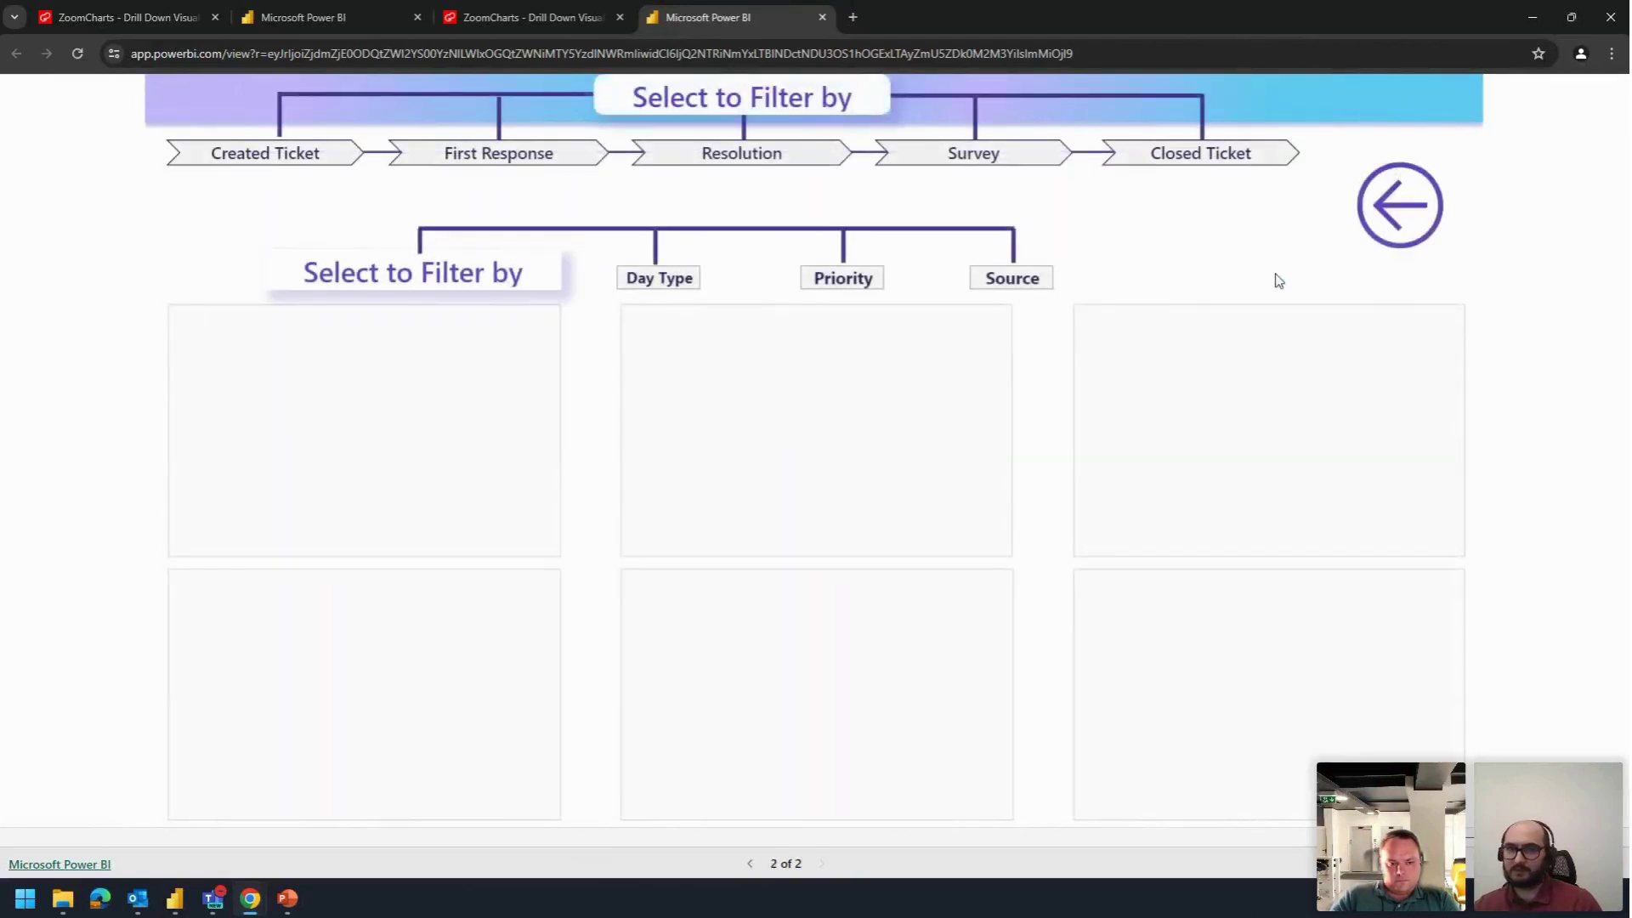
{"action": "left_click", "coordinate": [1394, 231]}
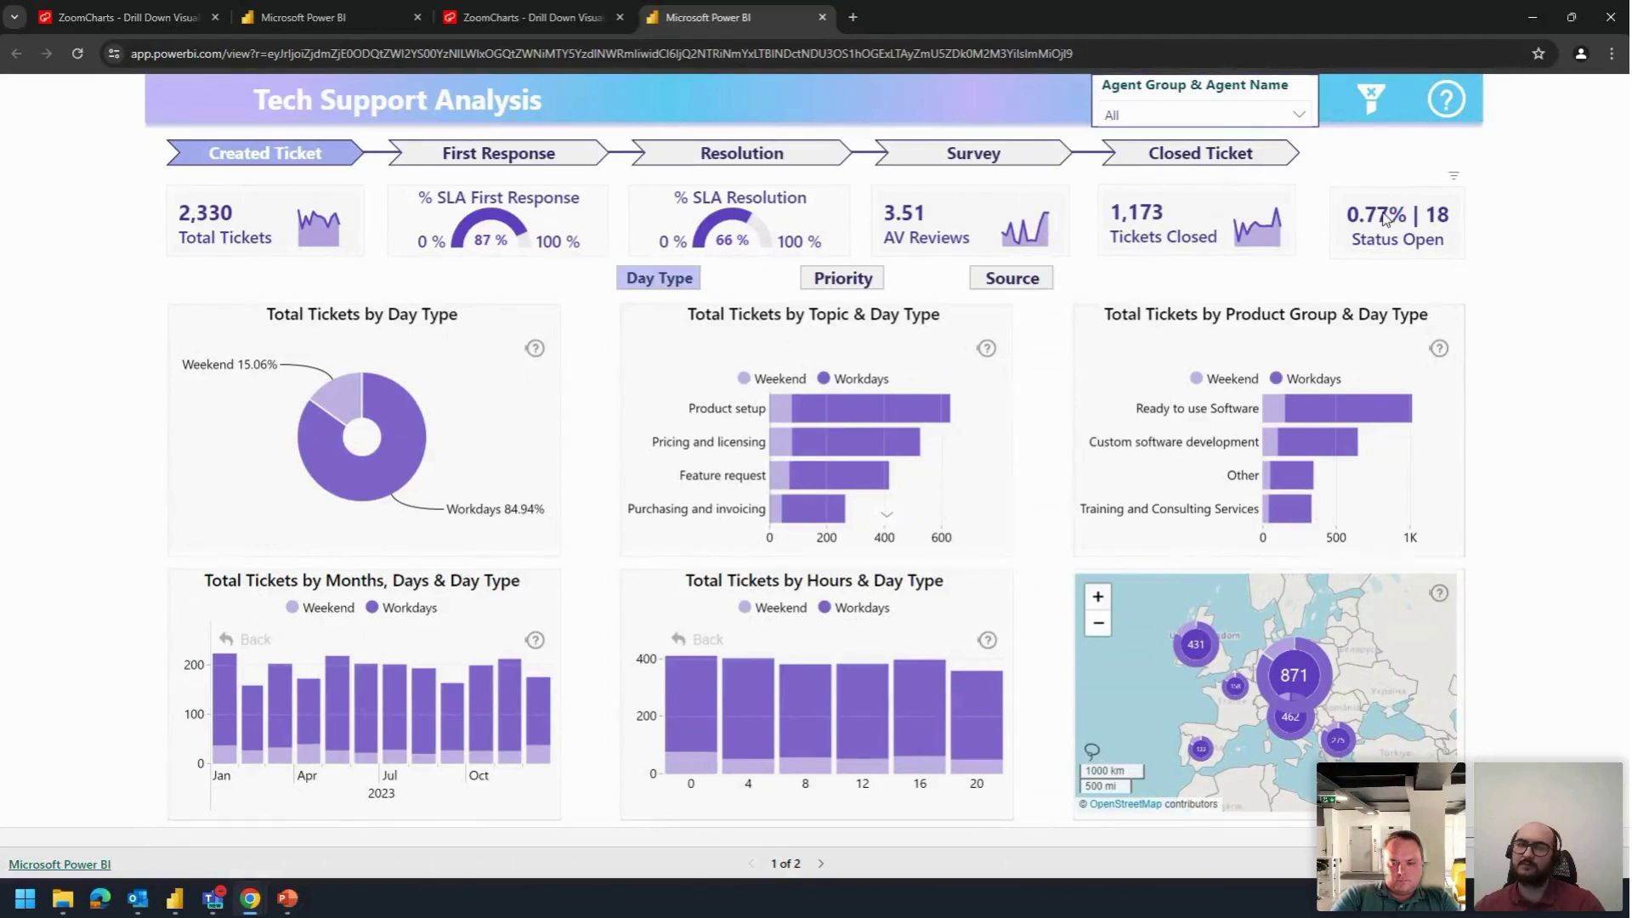
Step: Switch to the First Response stage and examine its status card and the Feature request bar in the topic chart
{"action": "left_click", "coordinate": [509, 169]}
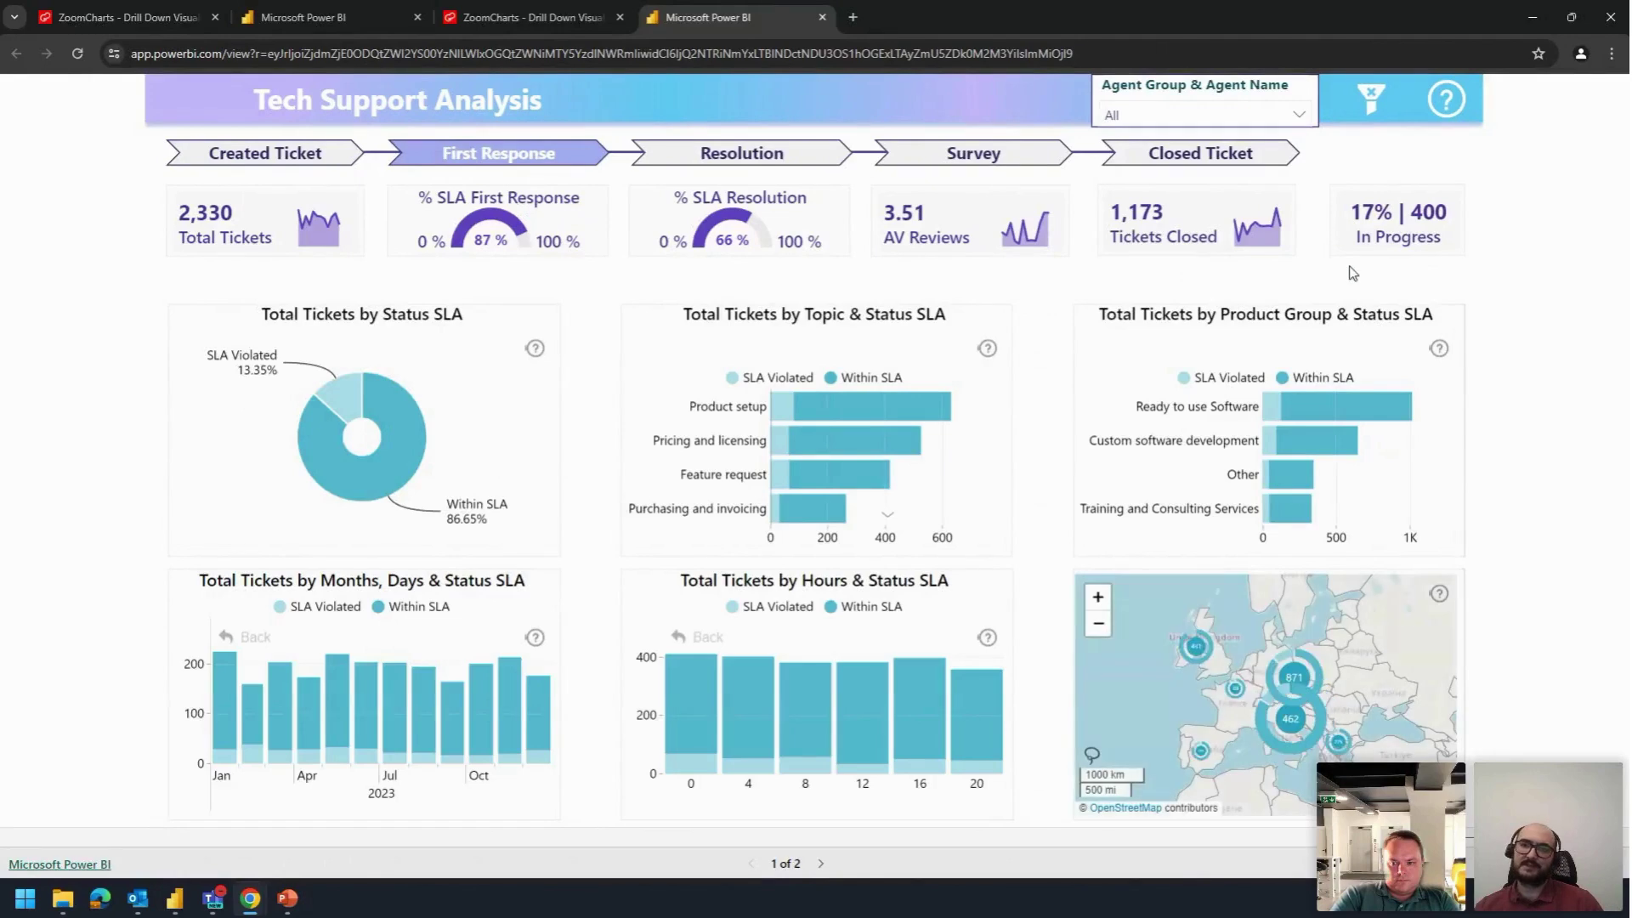
{"action": "left_click", "coordinate": [1443, 226]}
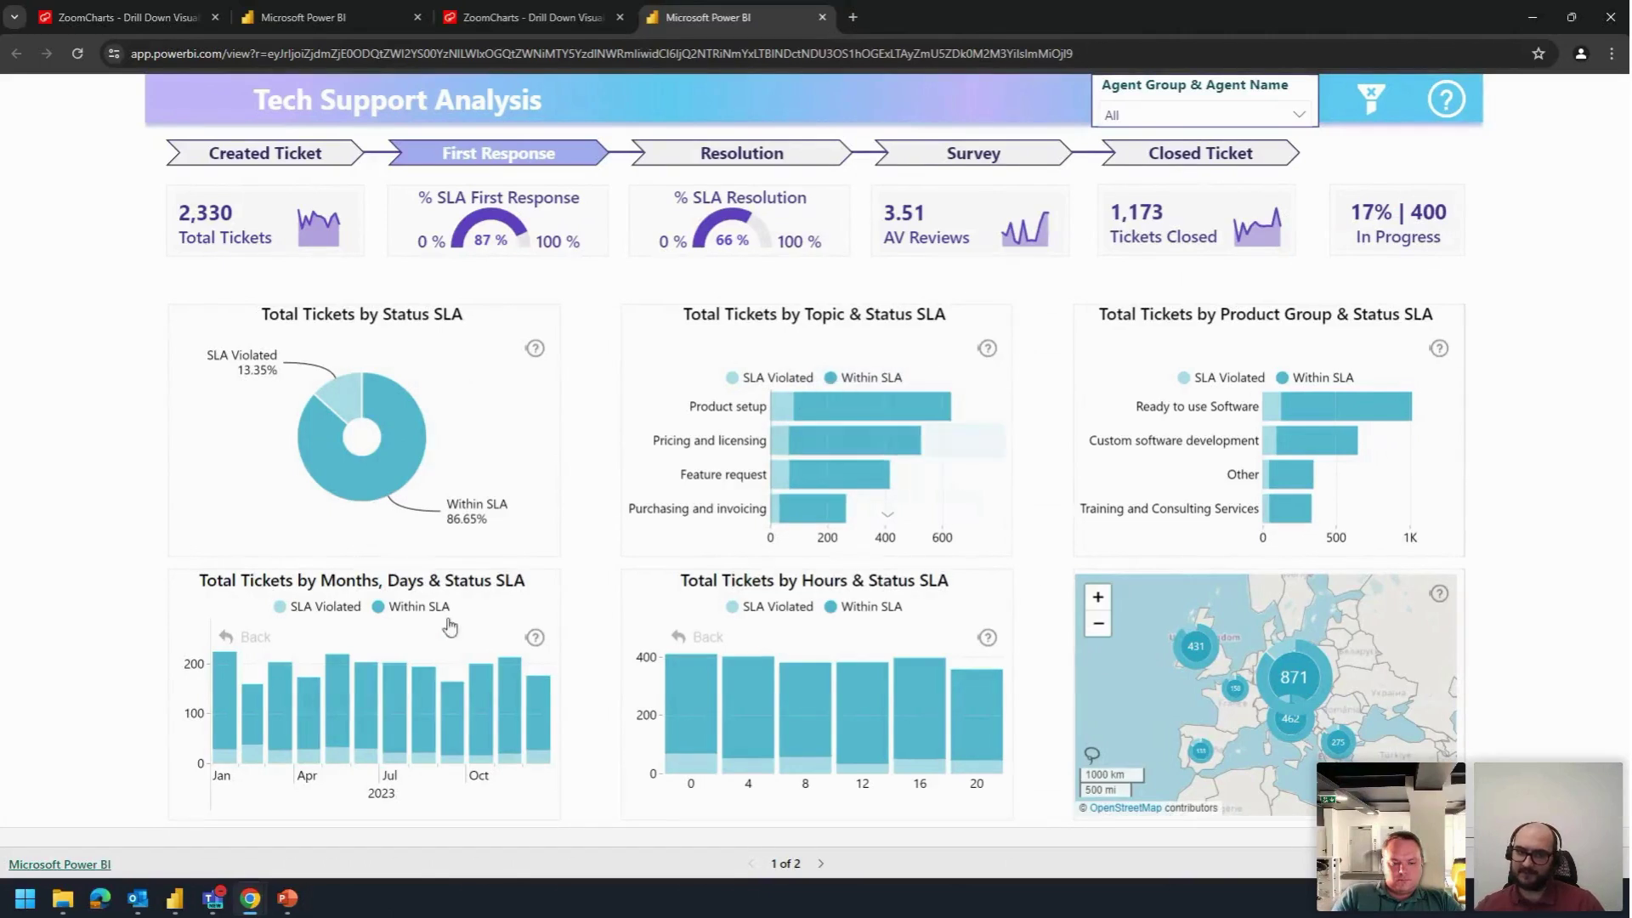
{"action": "mouse_move", "coordinate": [978, 474]}
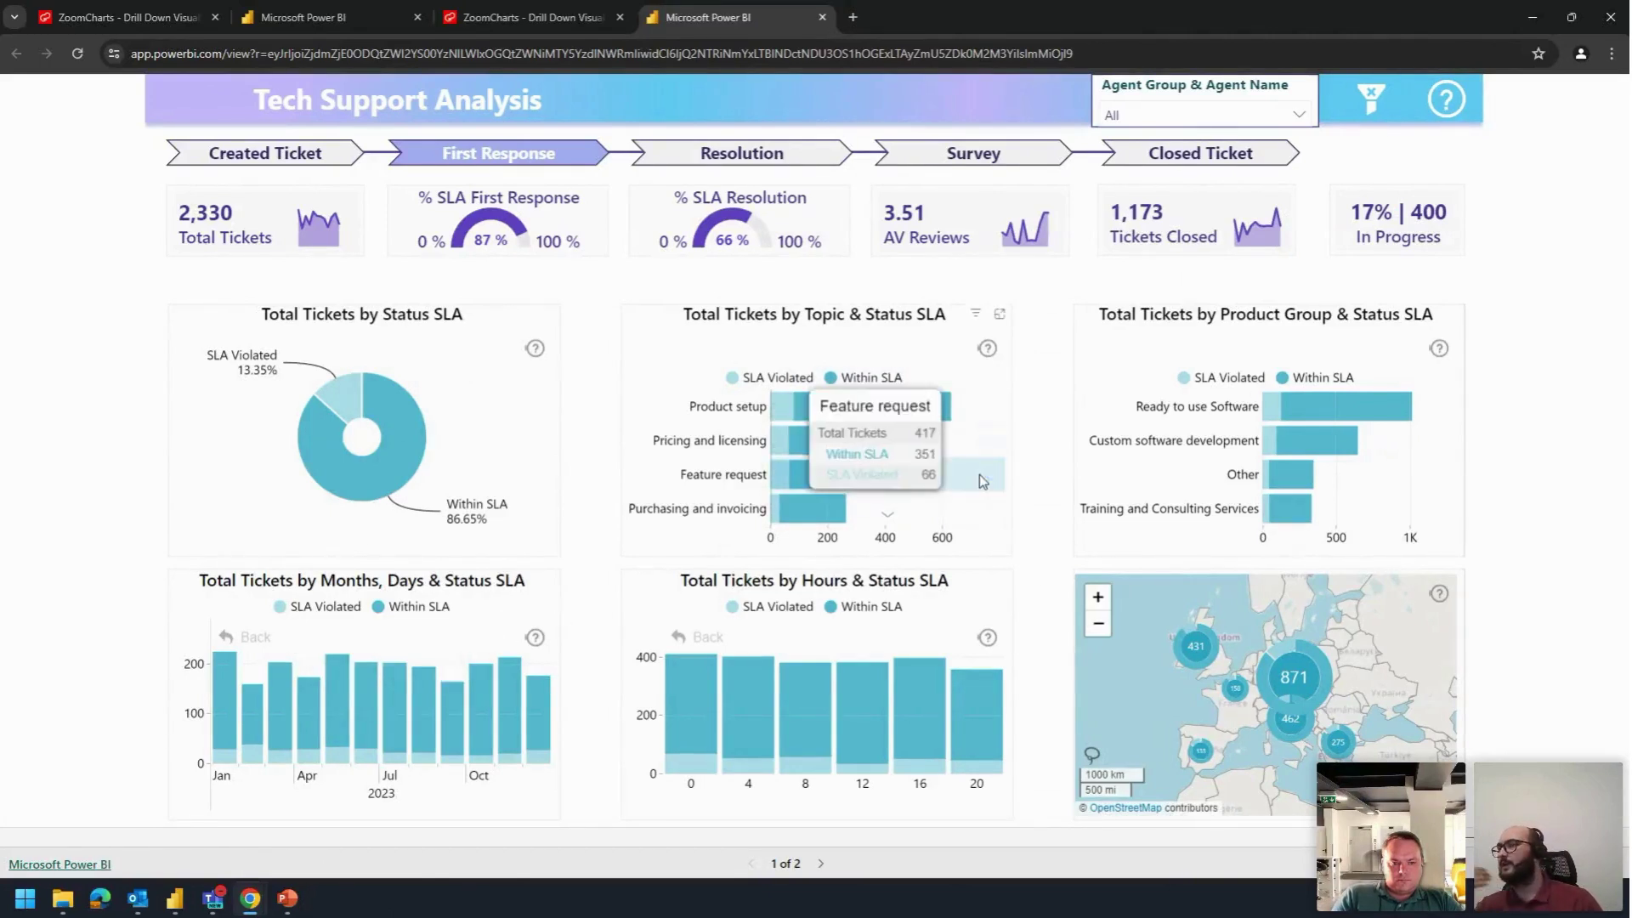
{"action": "left_click", "coordinate": [983, 481]}
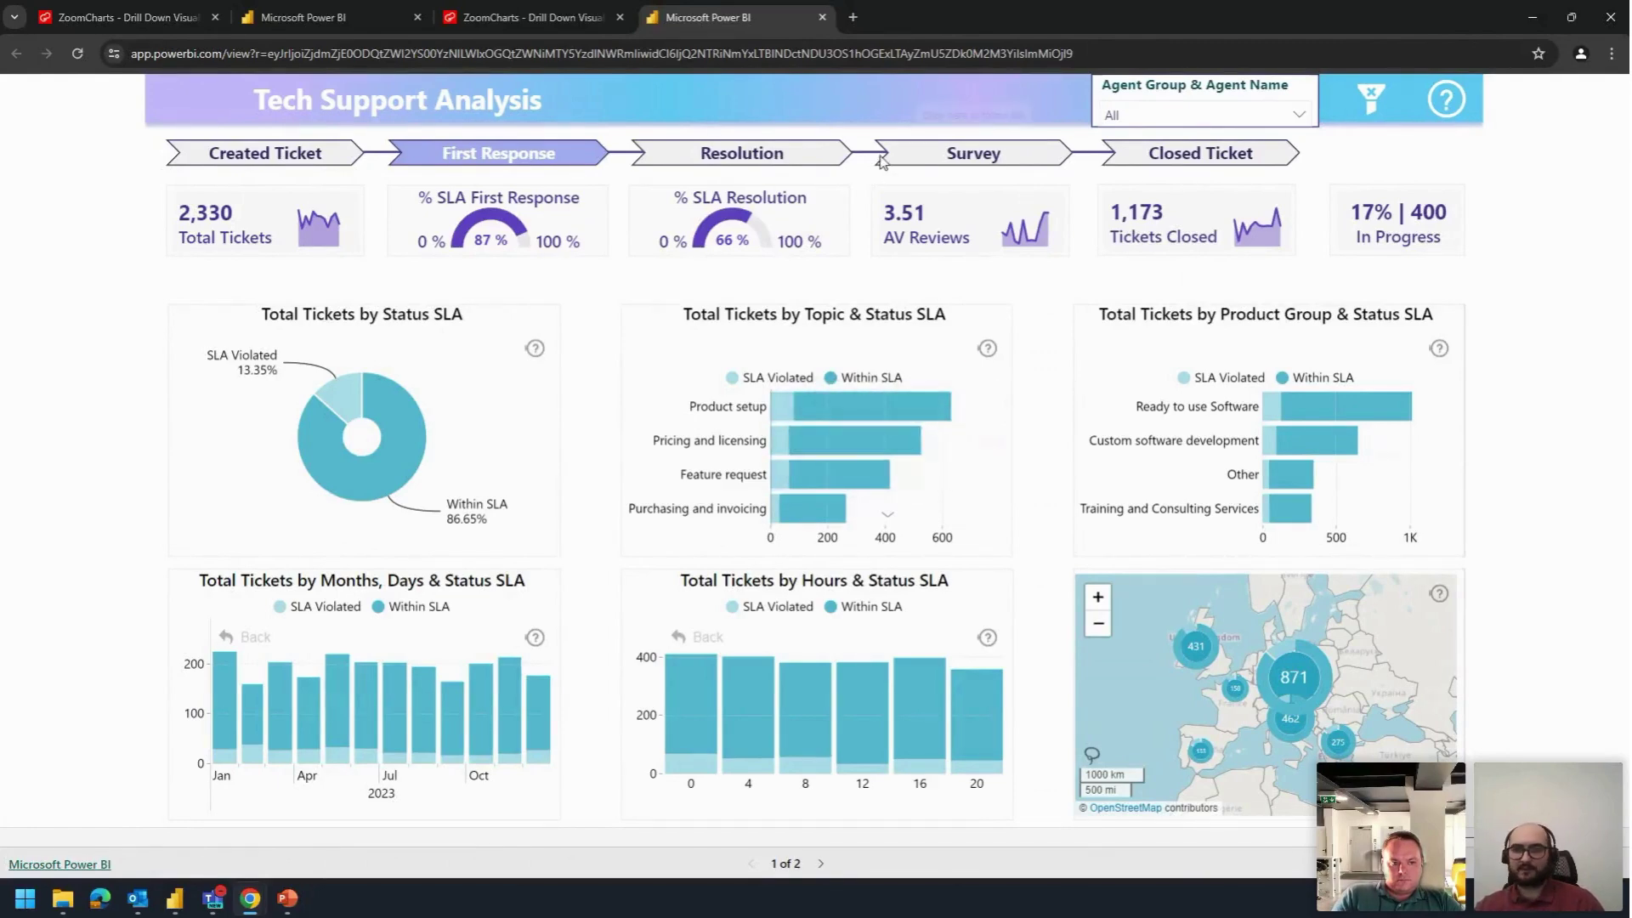
Step: Compare the status cards and charts of the Resolution, Closed Ticket and Survey stages
{"action": "left_click", "coordinate": [756, 165]}
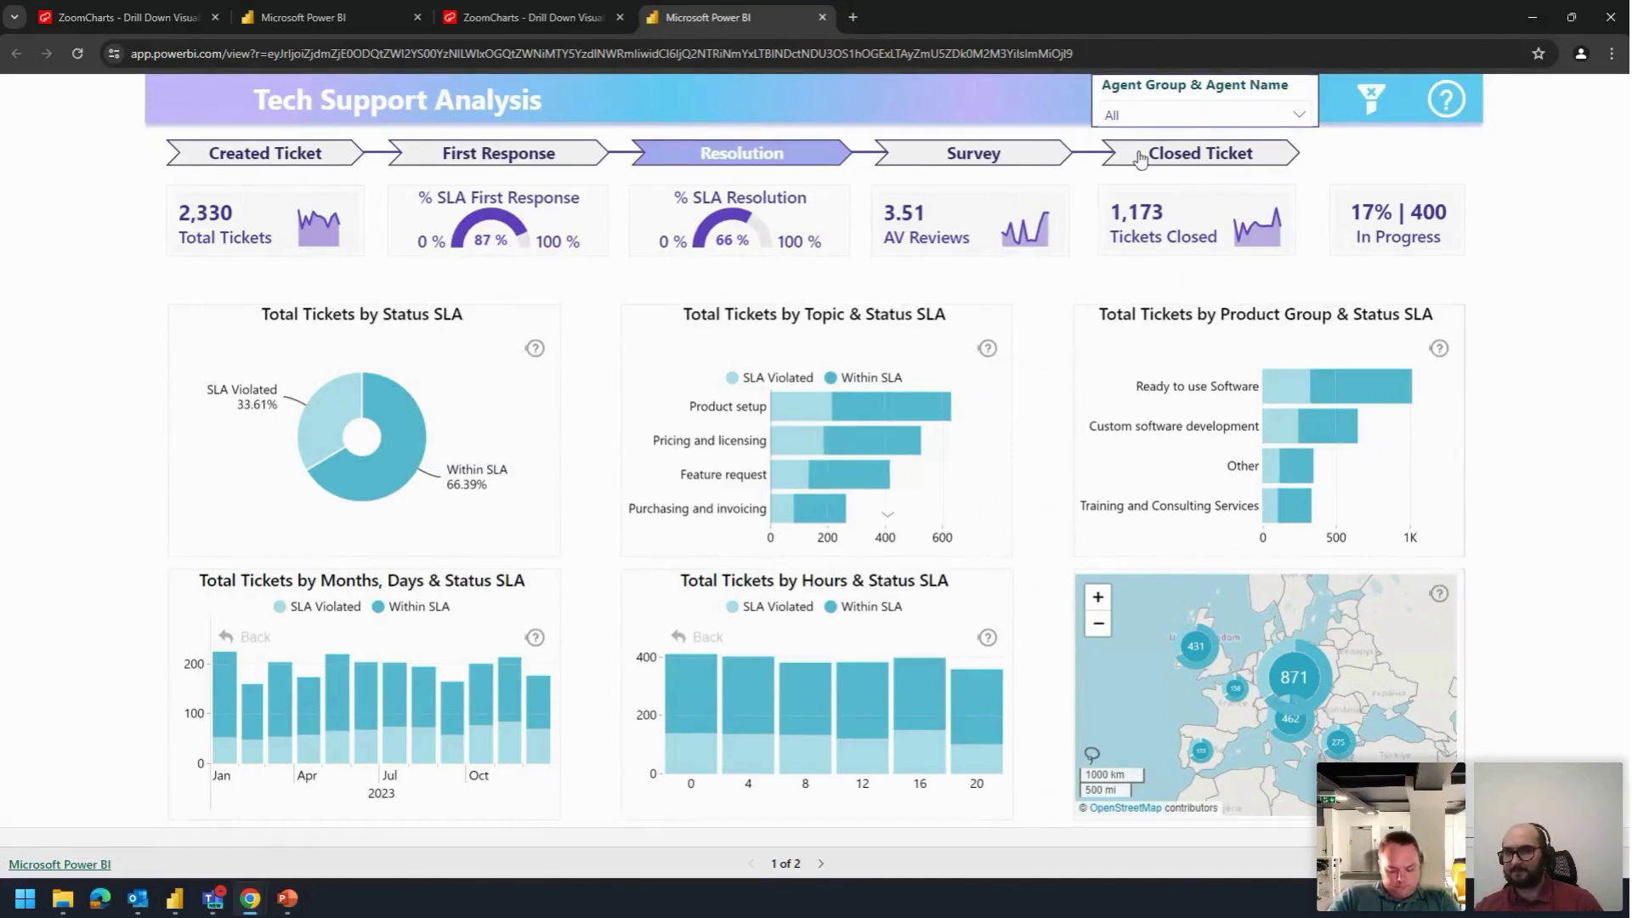
{"action": "left_click", "coordinate": [1112, 161]}
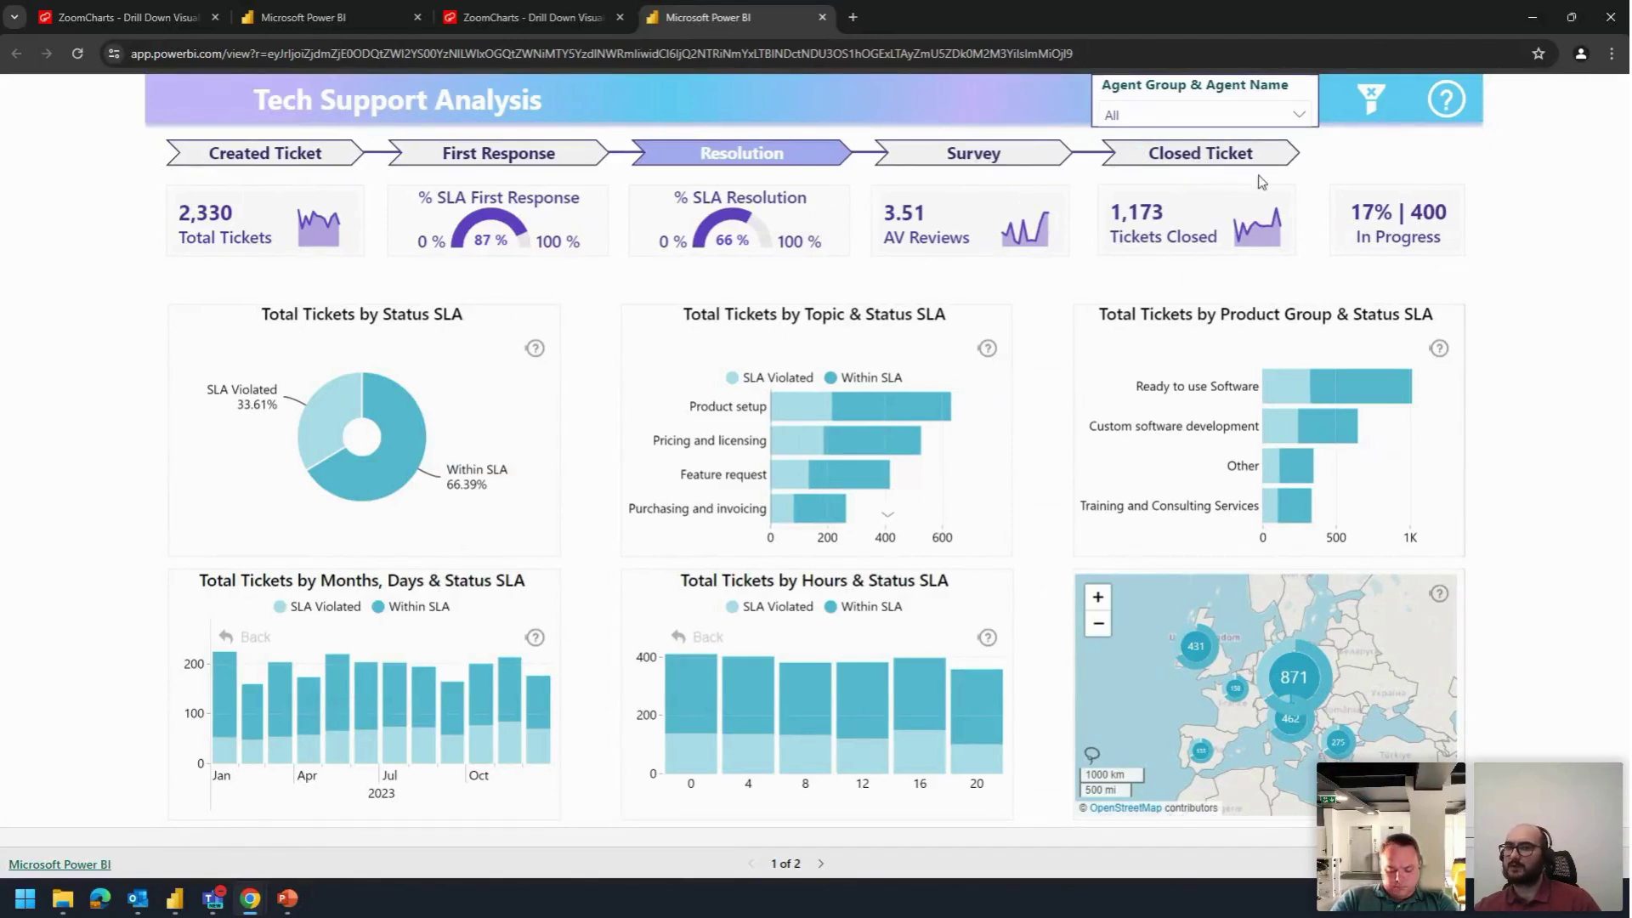
{"action": "left_click", "coordinate": [1188, 161]}
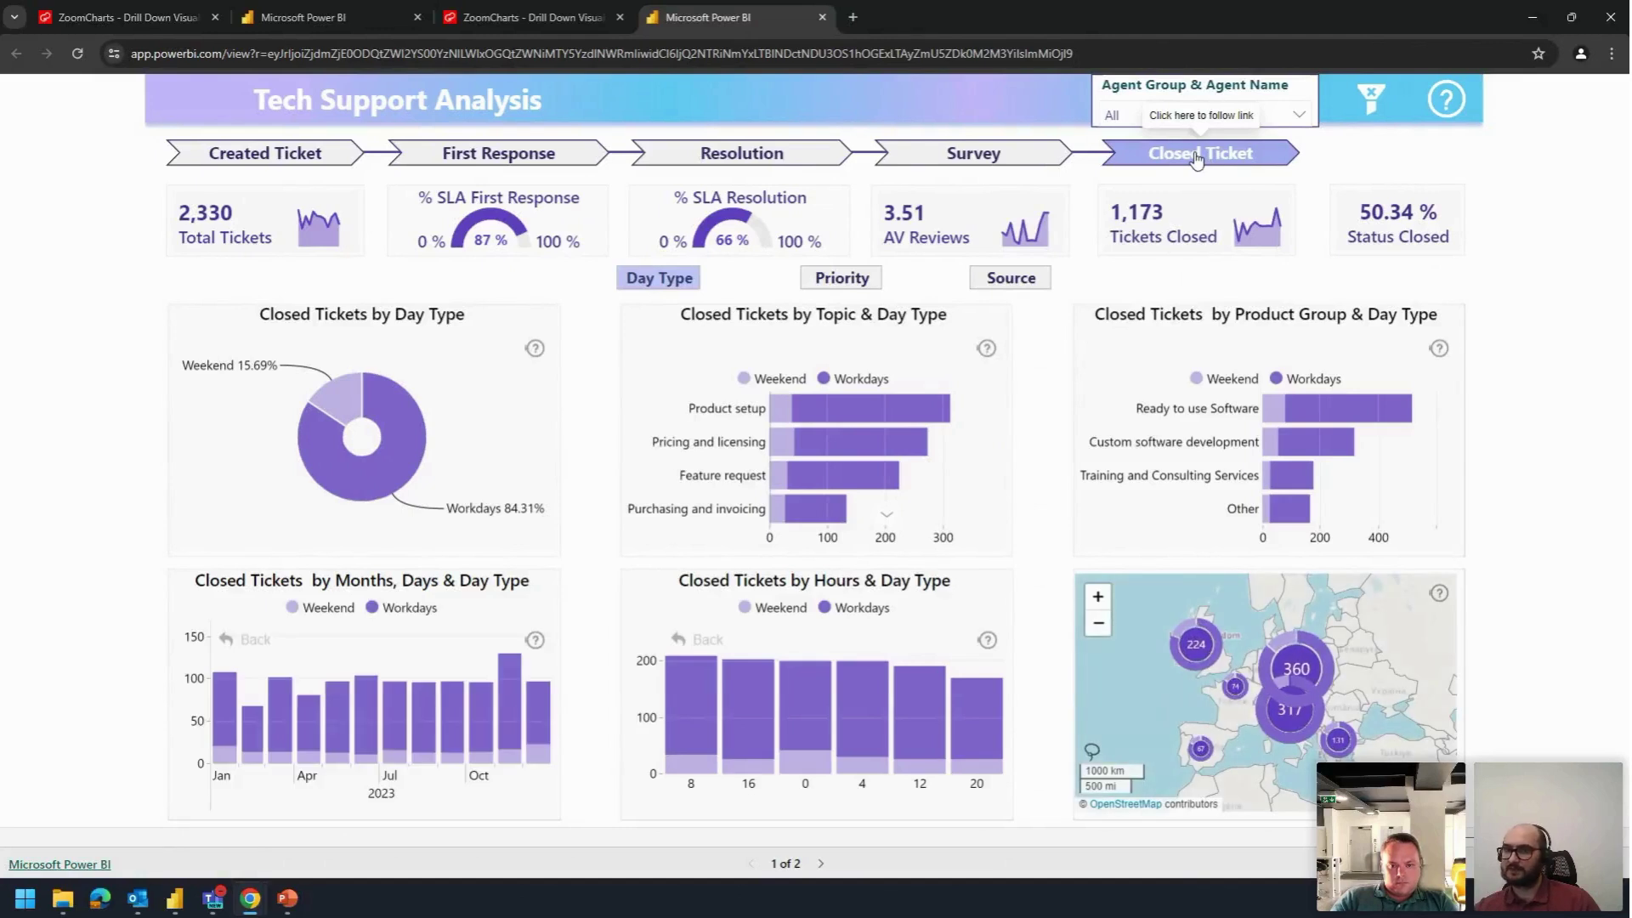
{"action": "left_click", "coordinate": [1019, 159]}
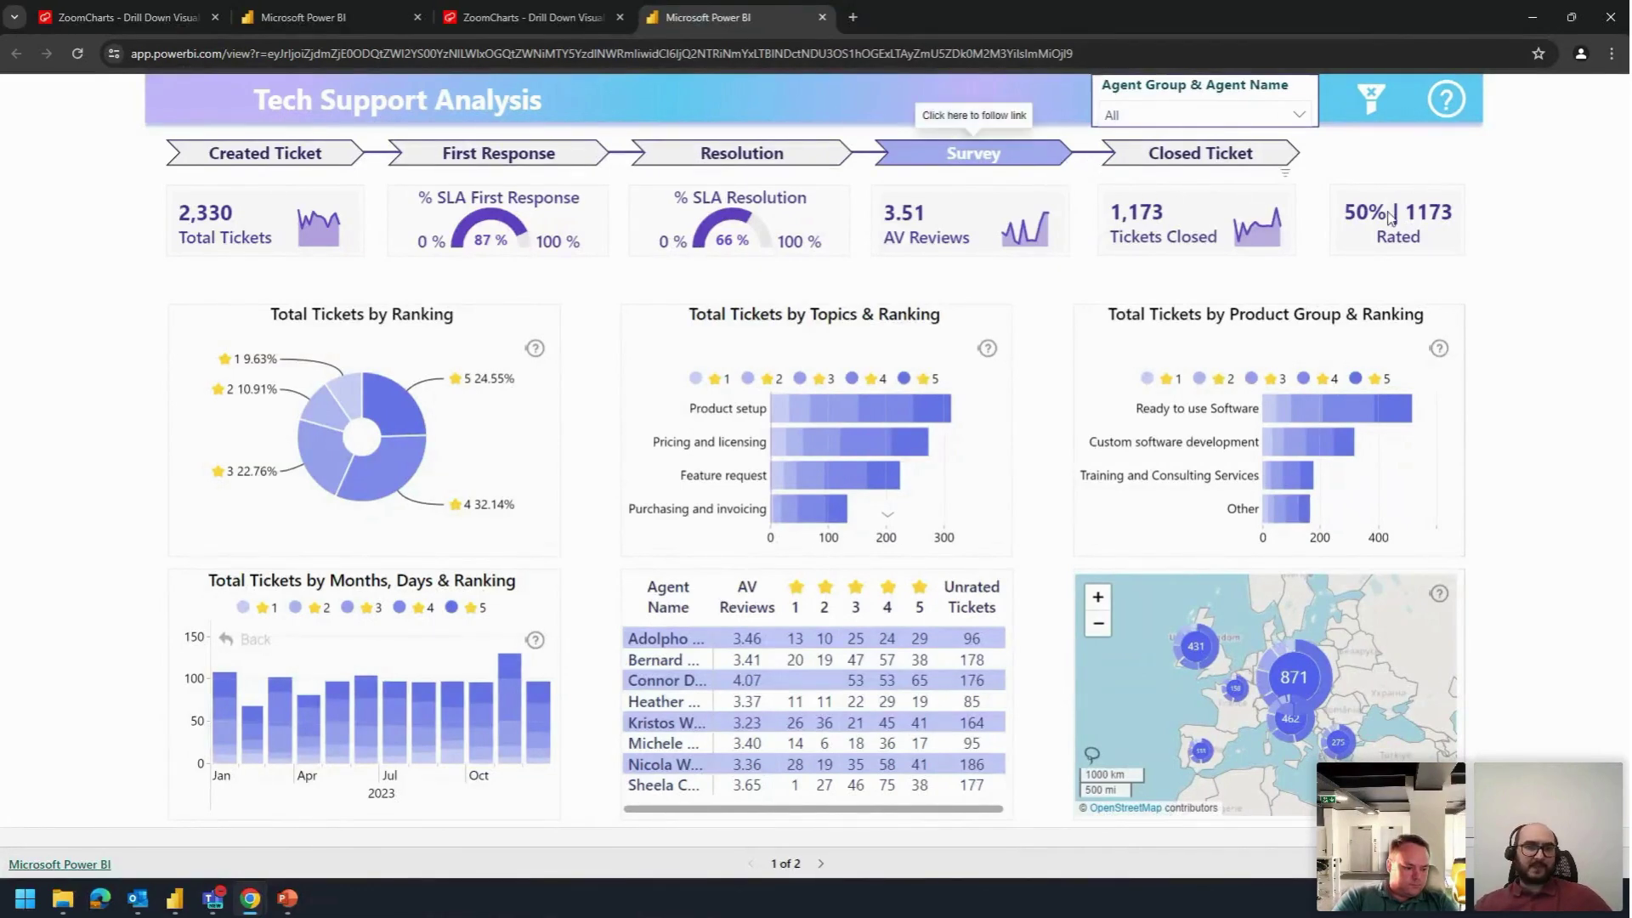
Step: Open the page explaining the stage filters, return to the Survey stage and look at the Agent Group & Agent Name options
{"action": "left_click", "coordinate": [1371, 117]}
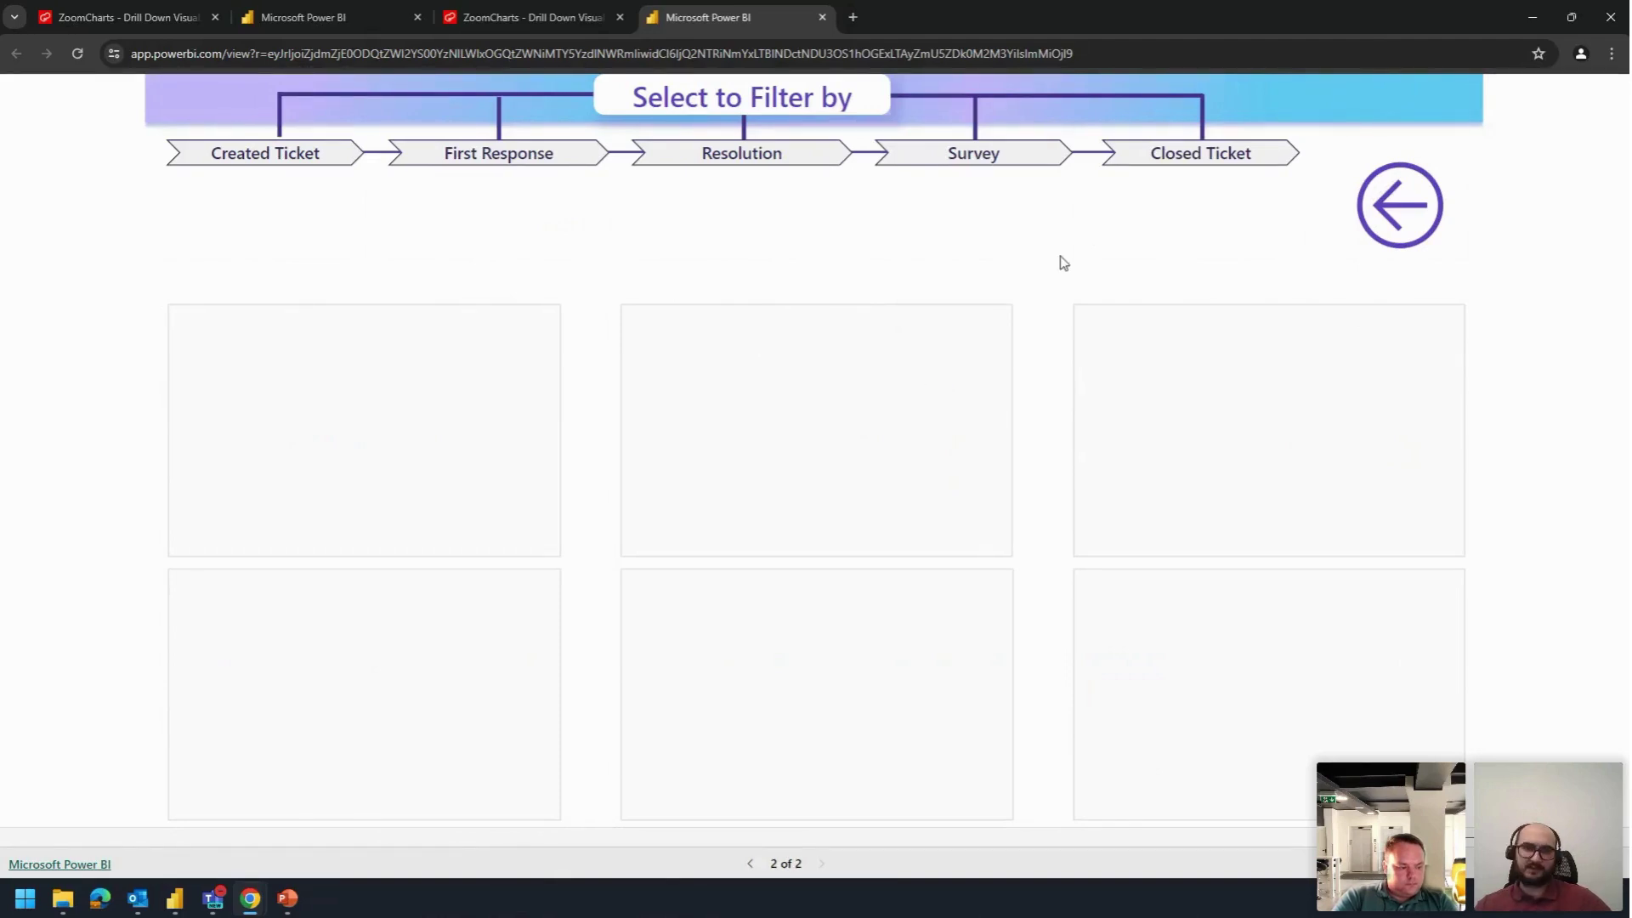
{"action": "left_click", "coordinate": [1413, 201]}
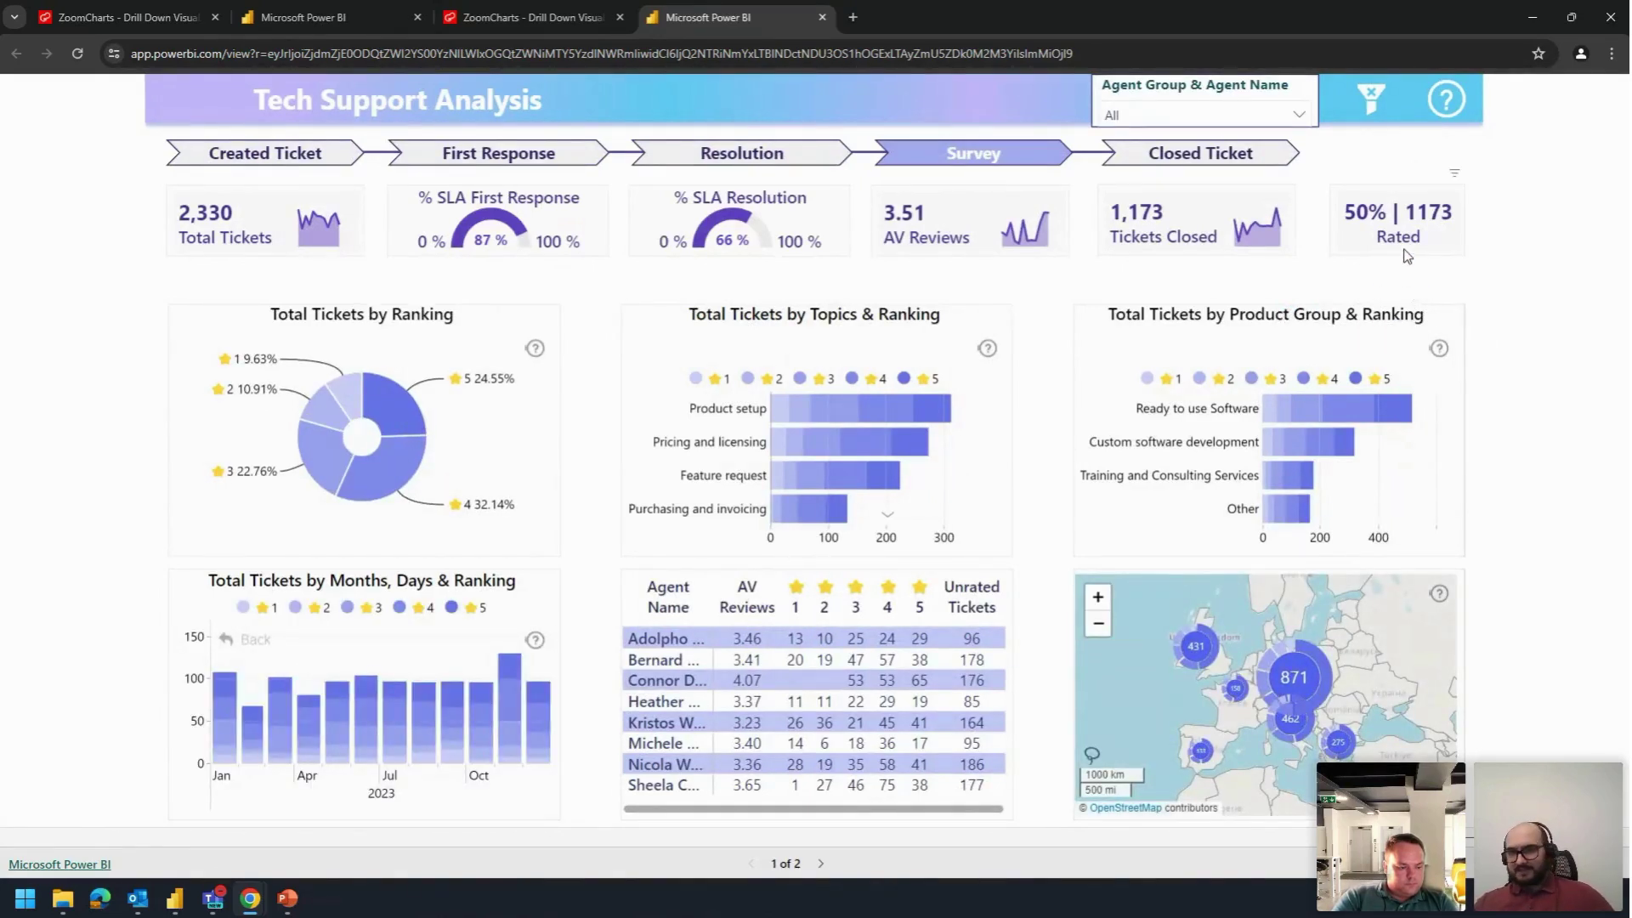
{"action": "left_click", "coordinate": [1261, 118]}
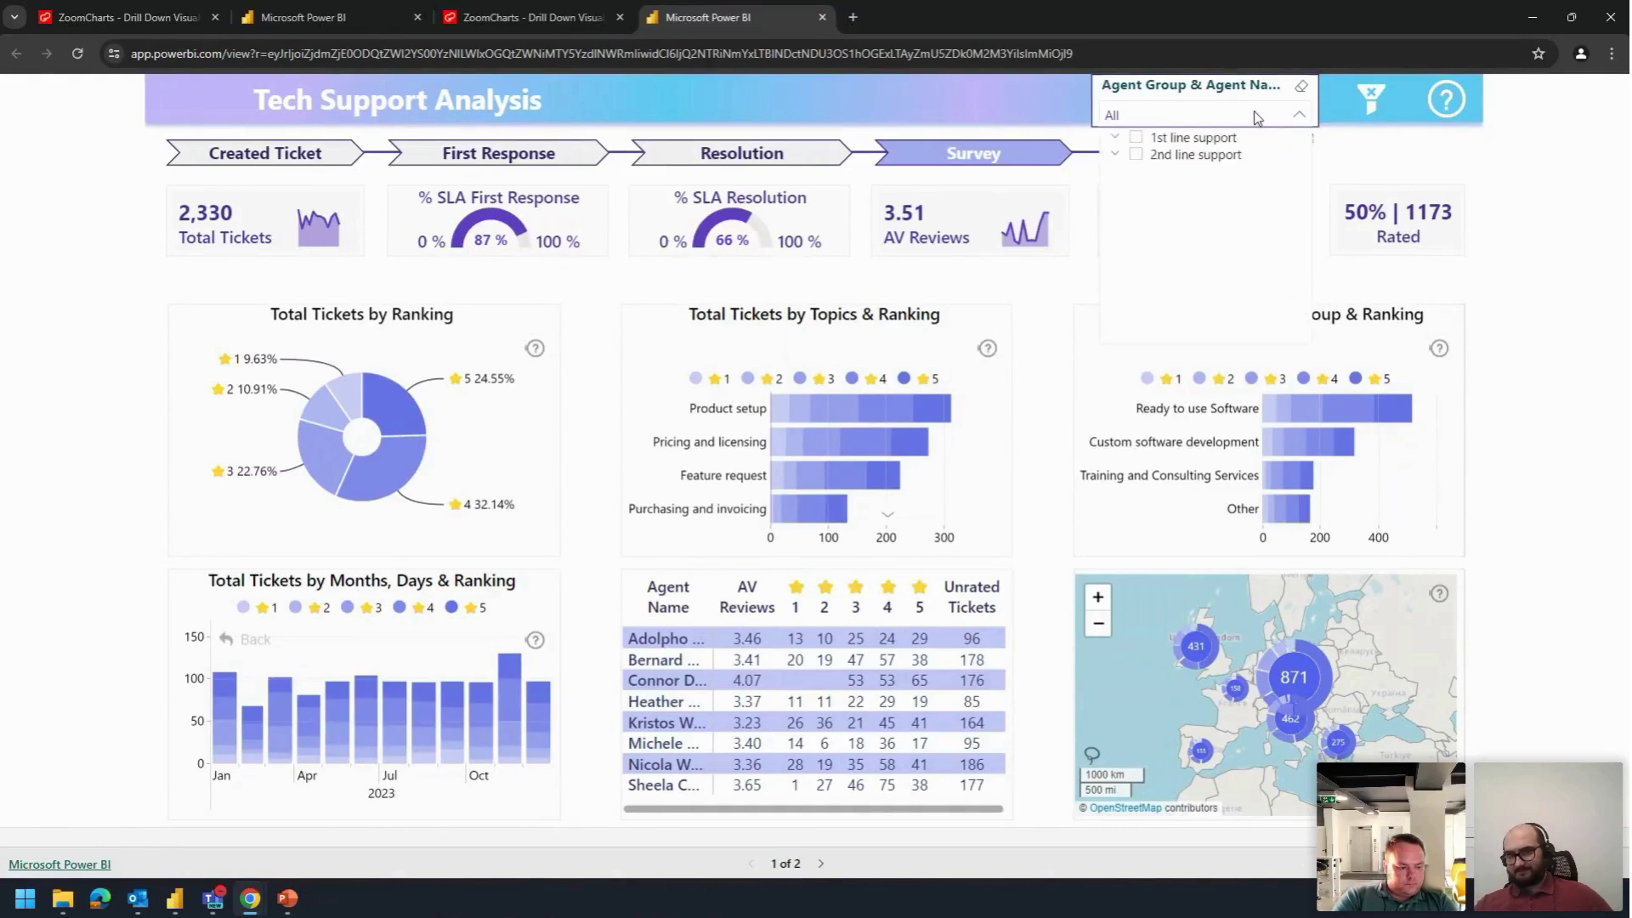
{"action": "left_click", "coordinate": [1265, 116]}
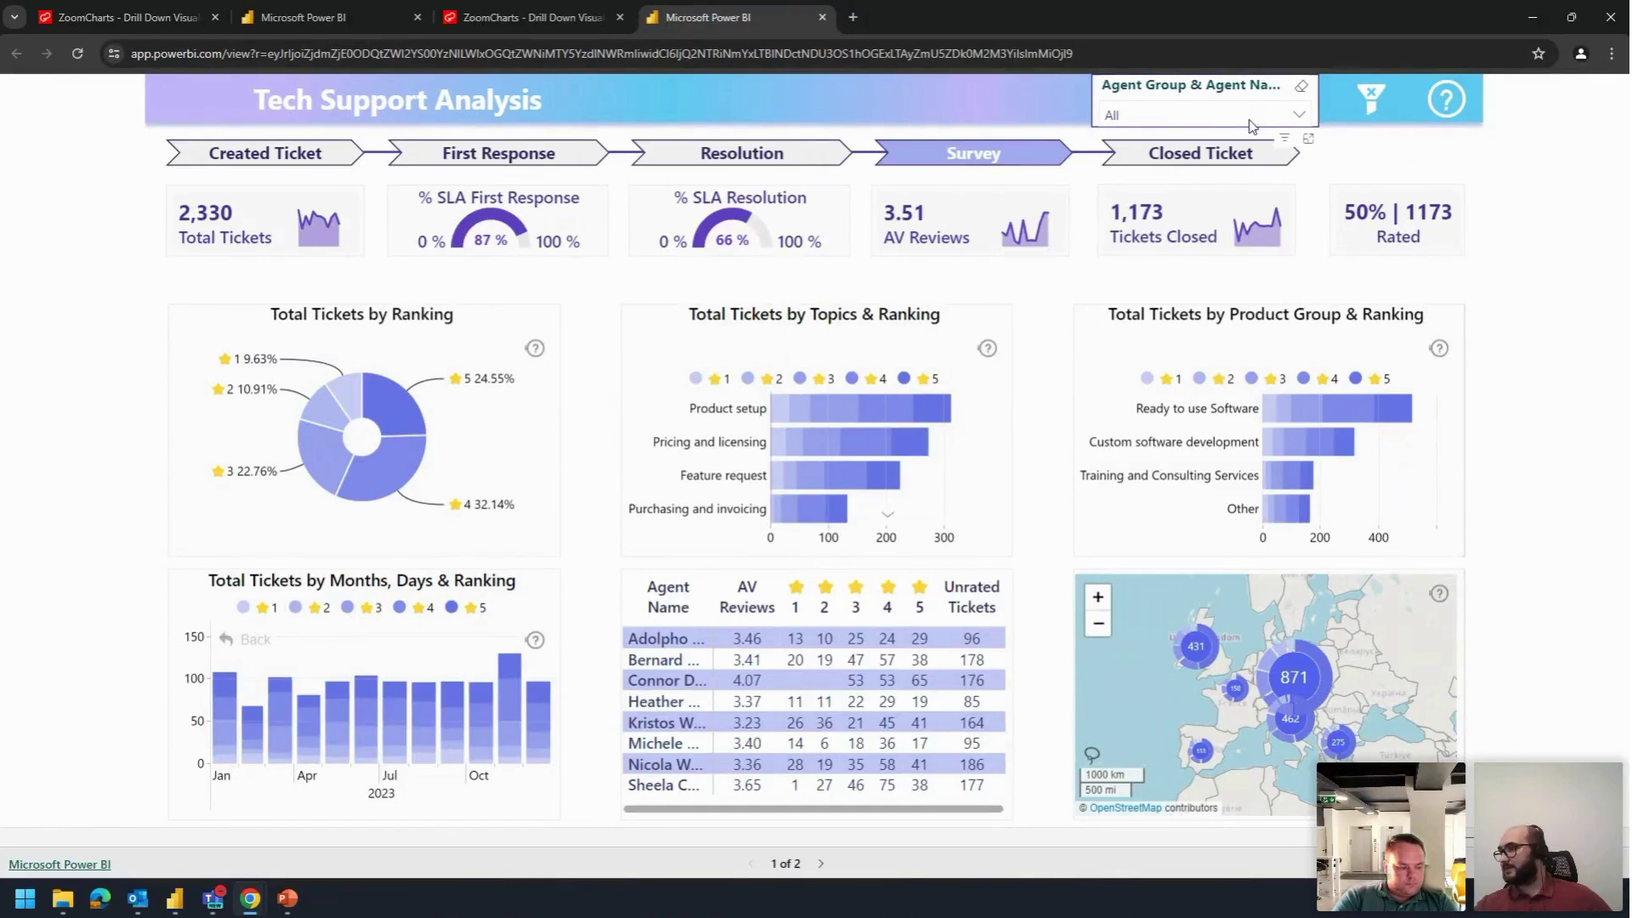
Step: Filter the Survey stage to the 2nd line support agent group and examine the ticket ranking charts
{"action": "left_click", "coordinate": [1250, 119]}
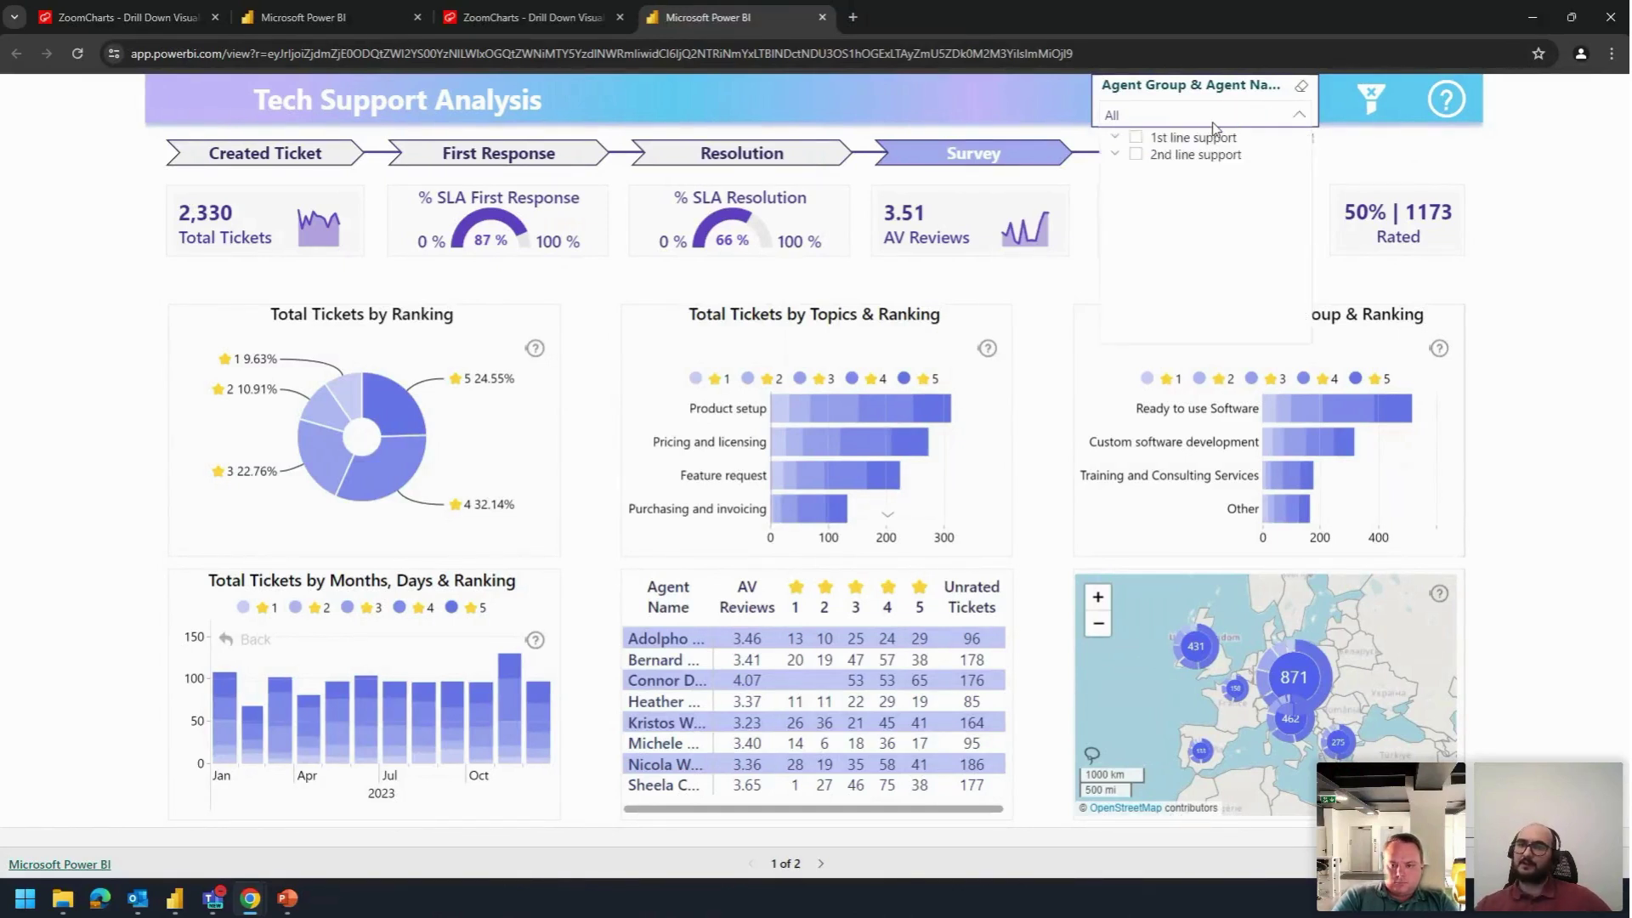
{"action": "left_click", "coordinate": [1176, 156]}
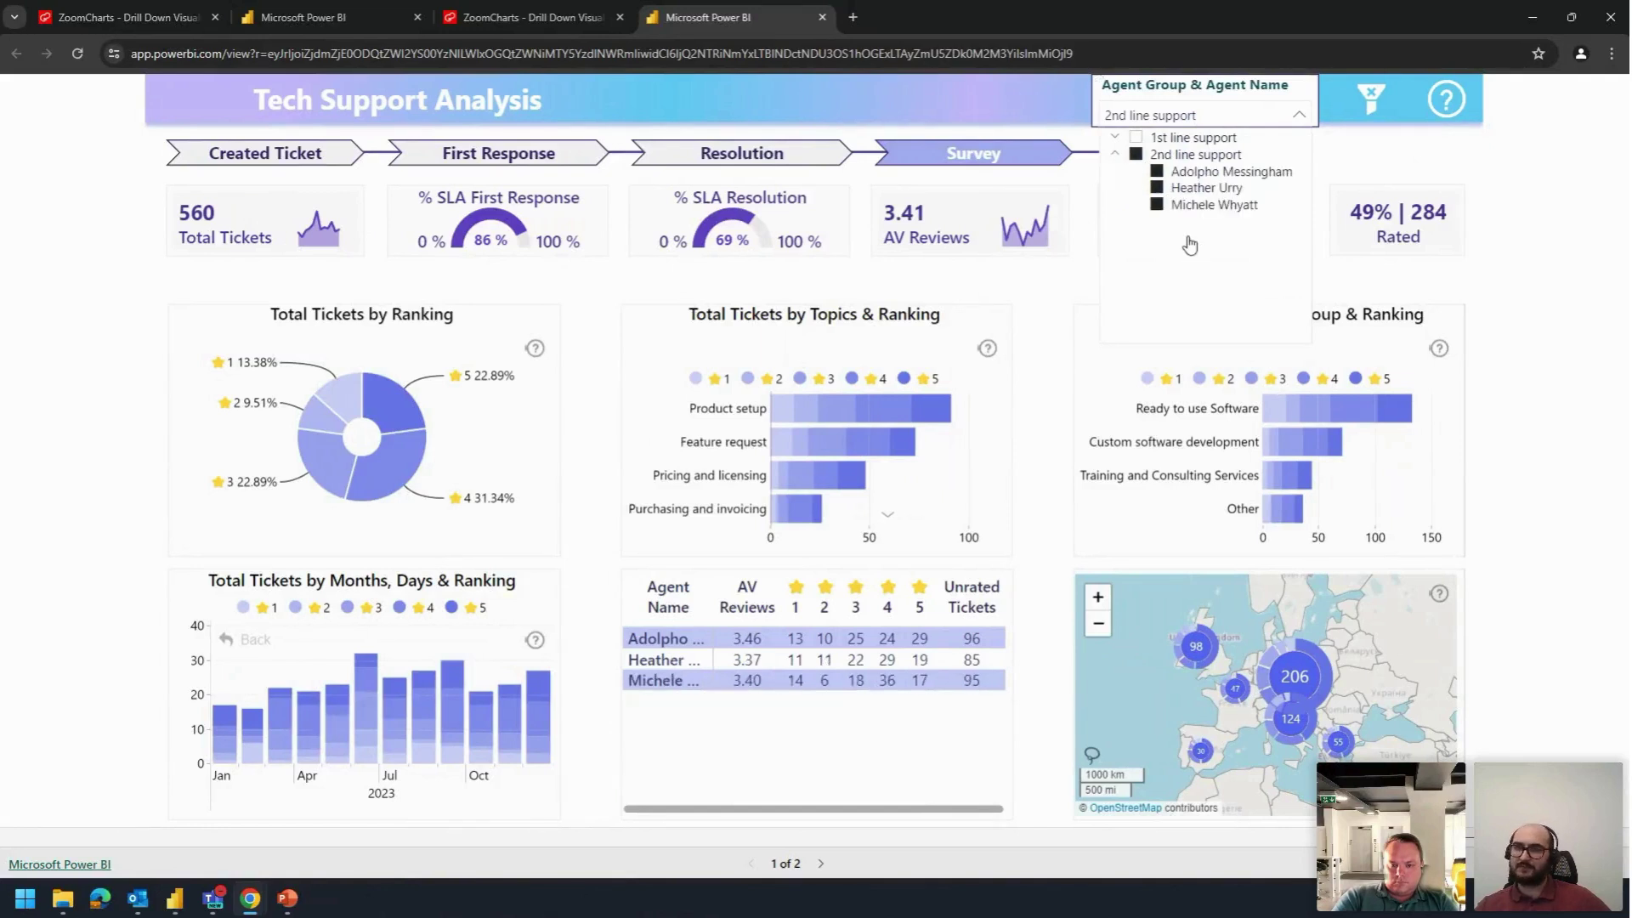
{"action": "left_click", "coordinate": [1114, 154]}
{"action": "left_click", "coordinate": [1041, 116]}
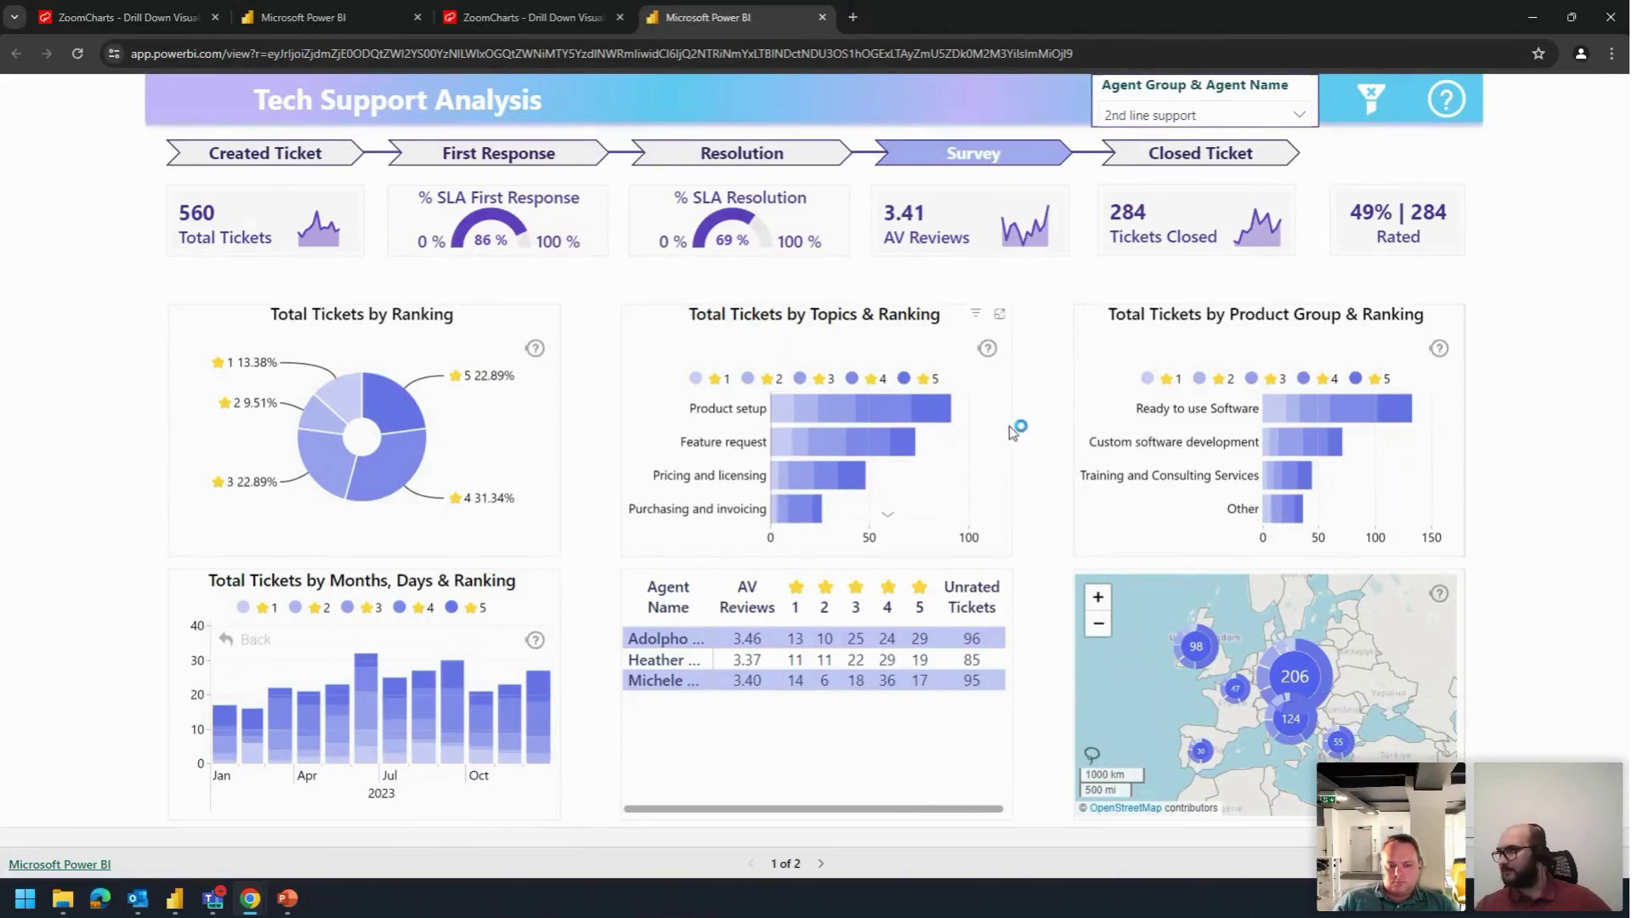
{"action": "mouse_move", "coordinate": [945, 517]}
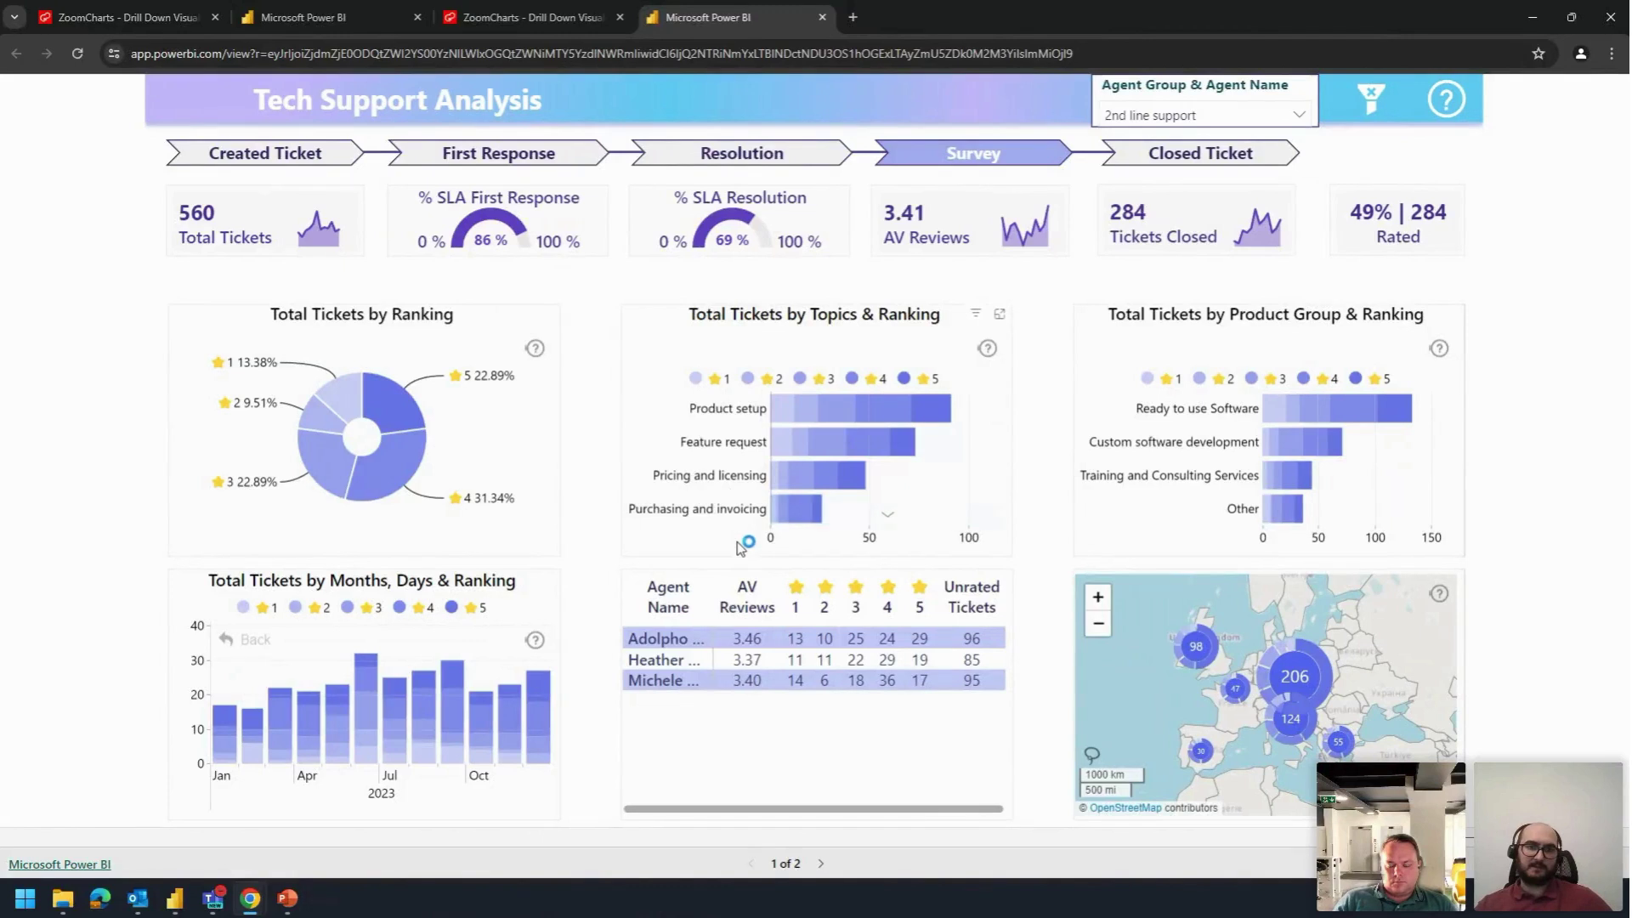
{"action": "mouse_move", "coordinate": [363, 394]}
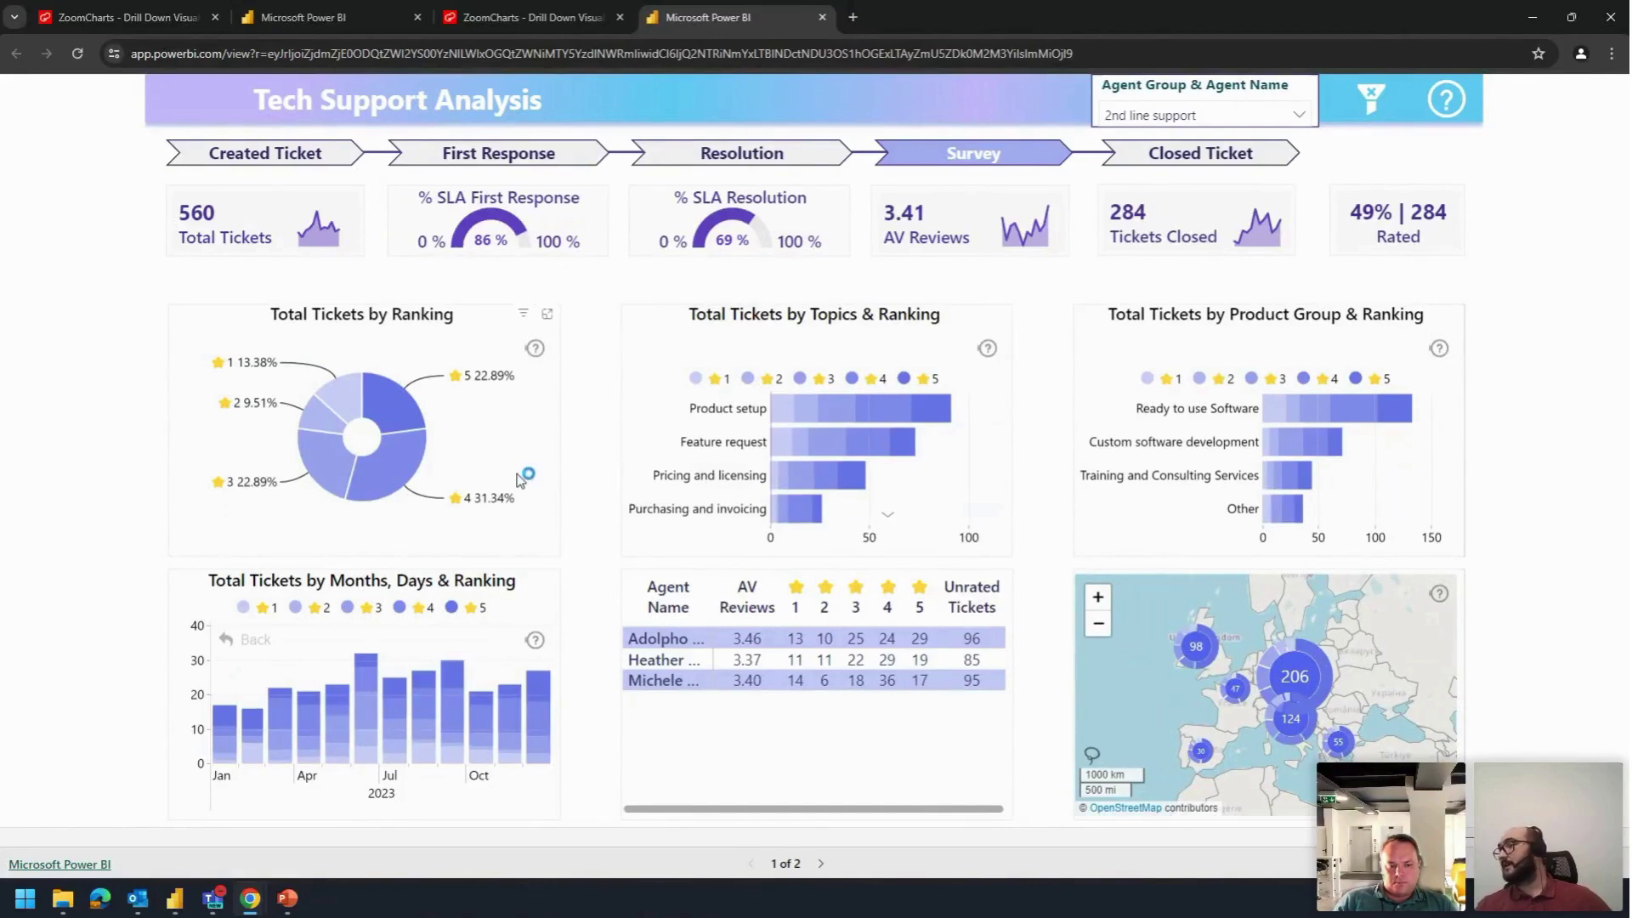
{"action": "mouse_move", "coordinate": [457, 389]}
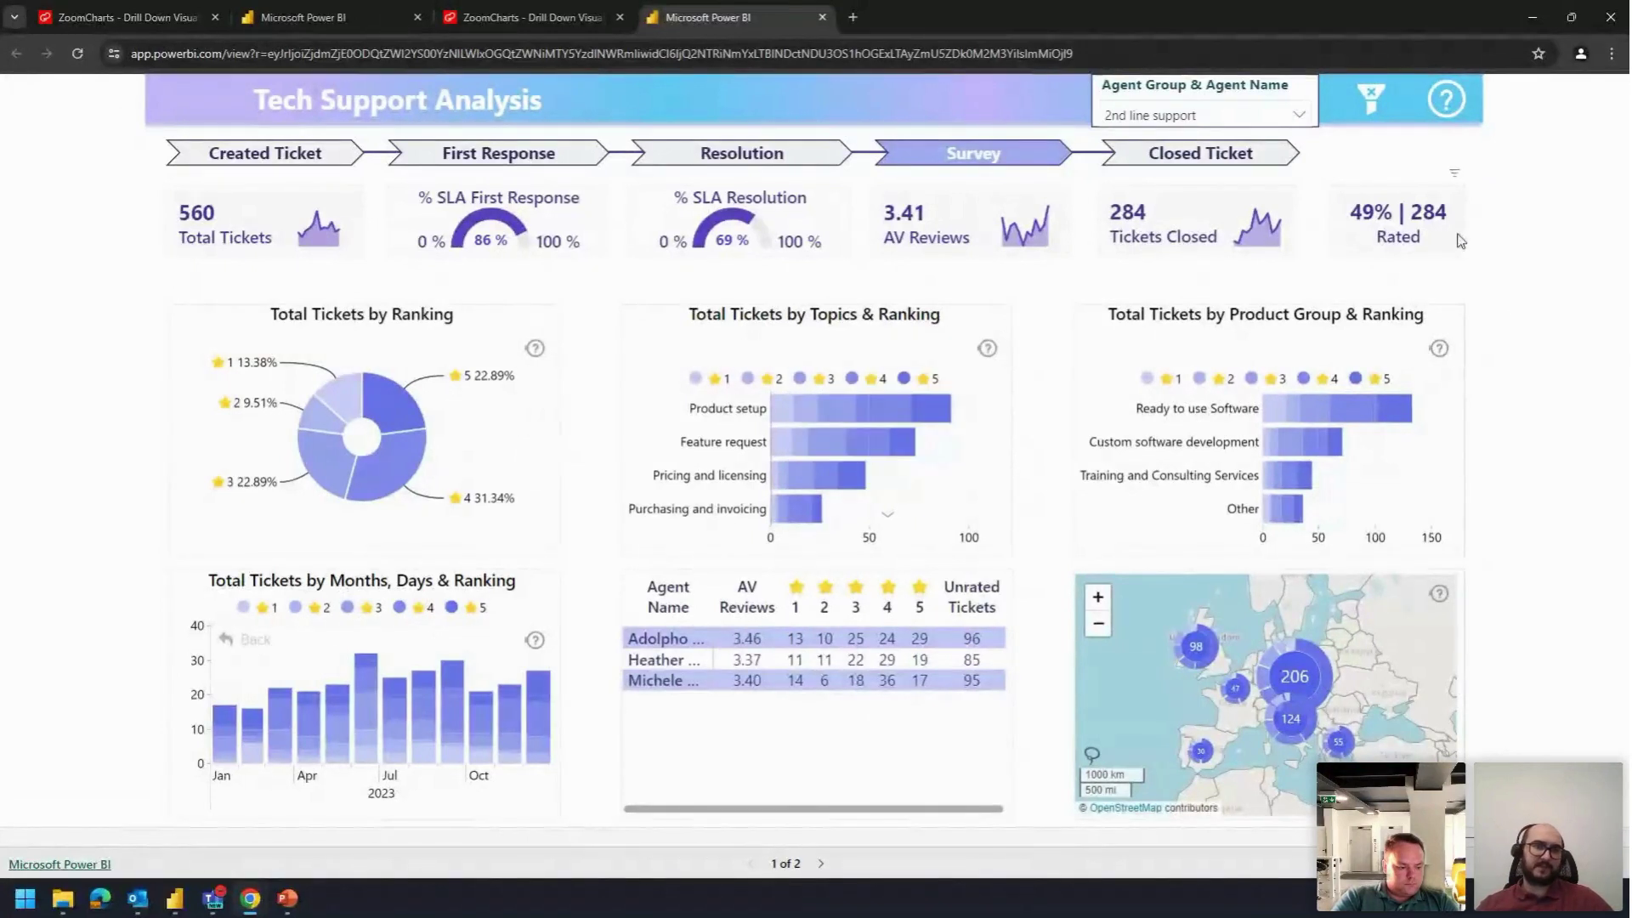
Step: Compare the Created Ticket and Closed Ticket stages, ending on Created Ticket
{"action": "left_click", "coordinate": [304, 167]}
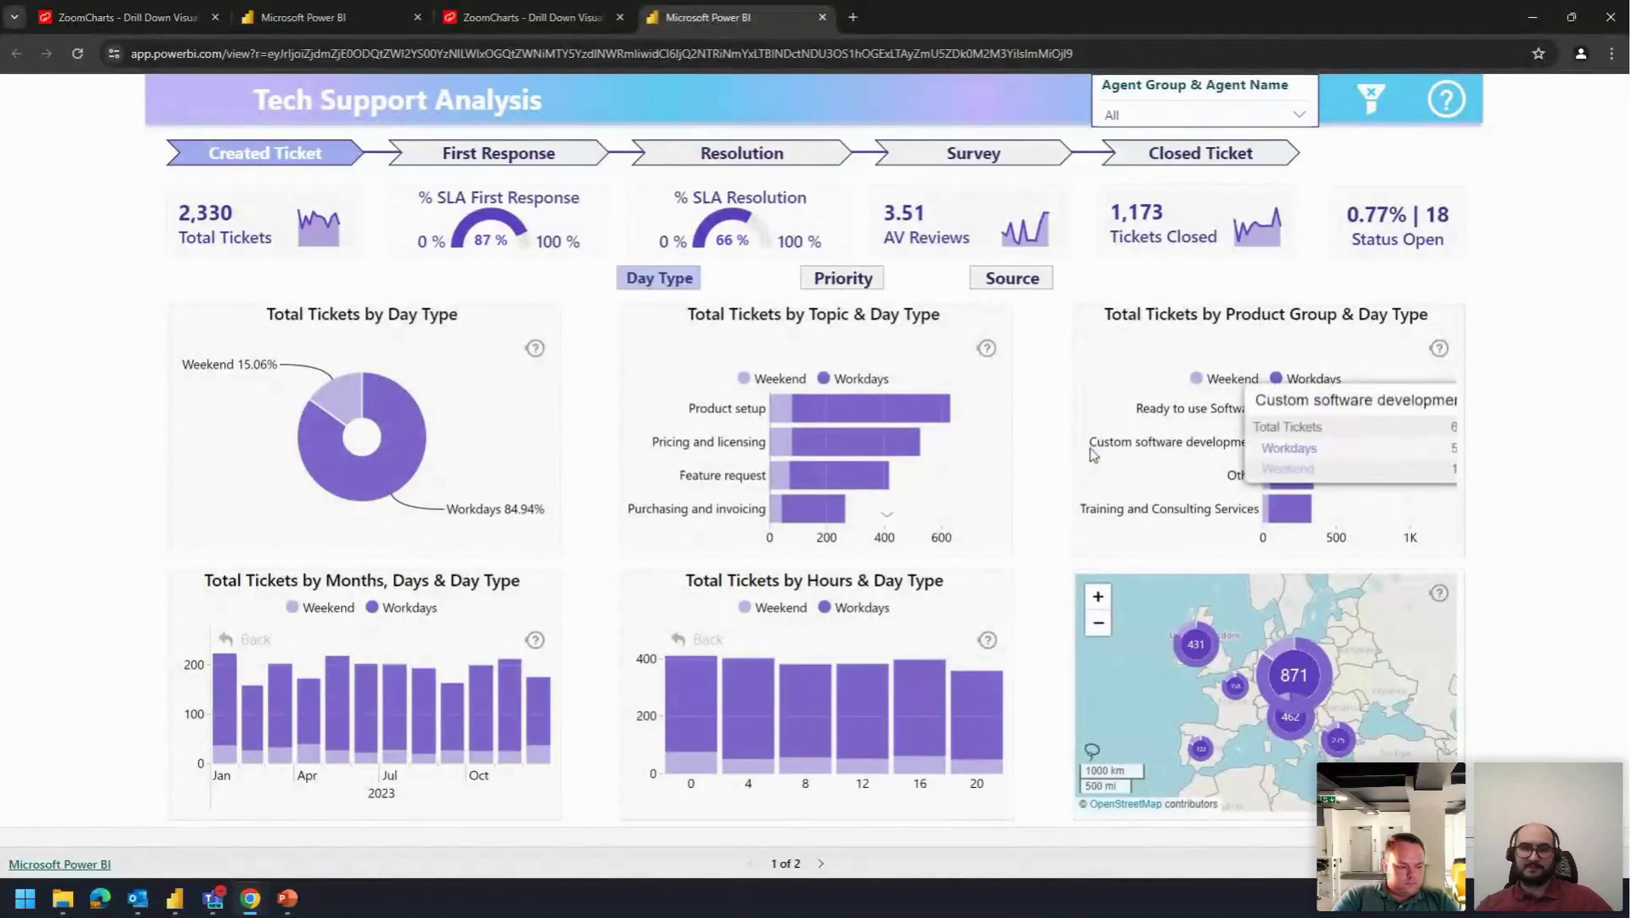
{"action": "left_click", "coordinate": [1199, 153]}
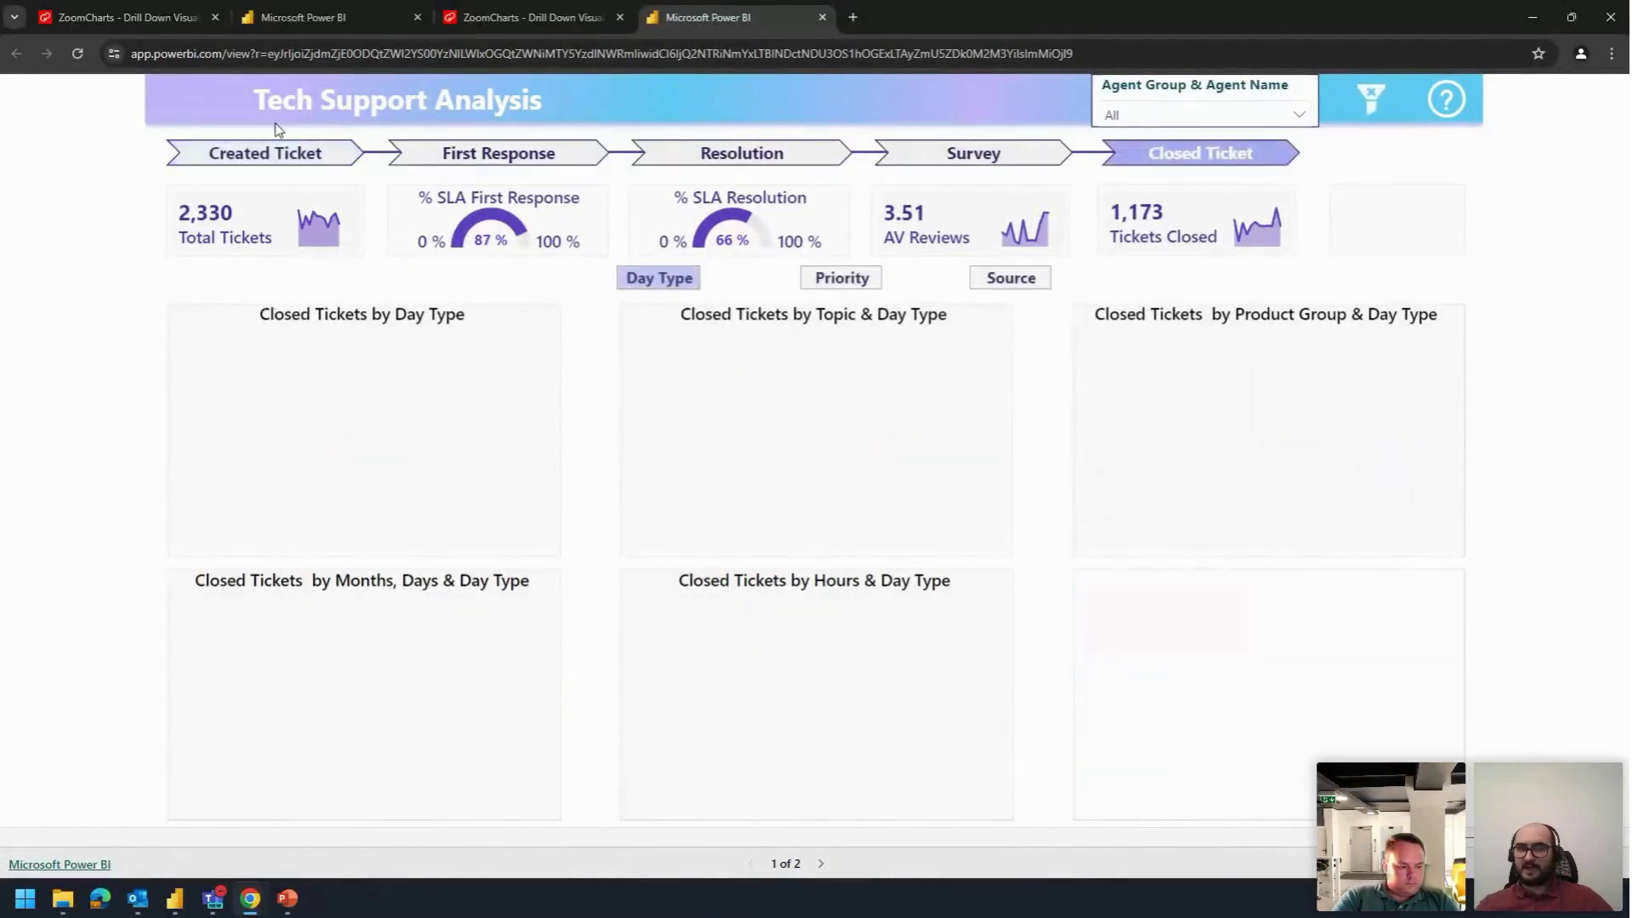
{"action": "left_click", "coordinate": [265, 155]}
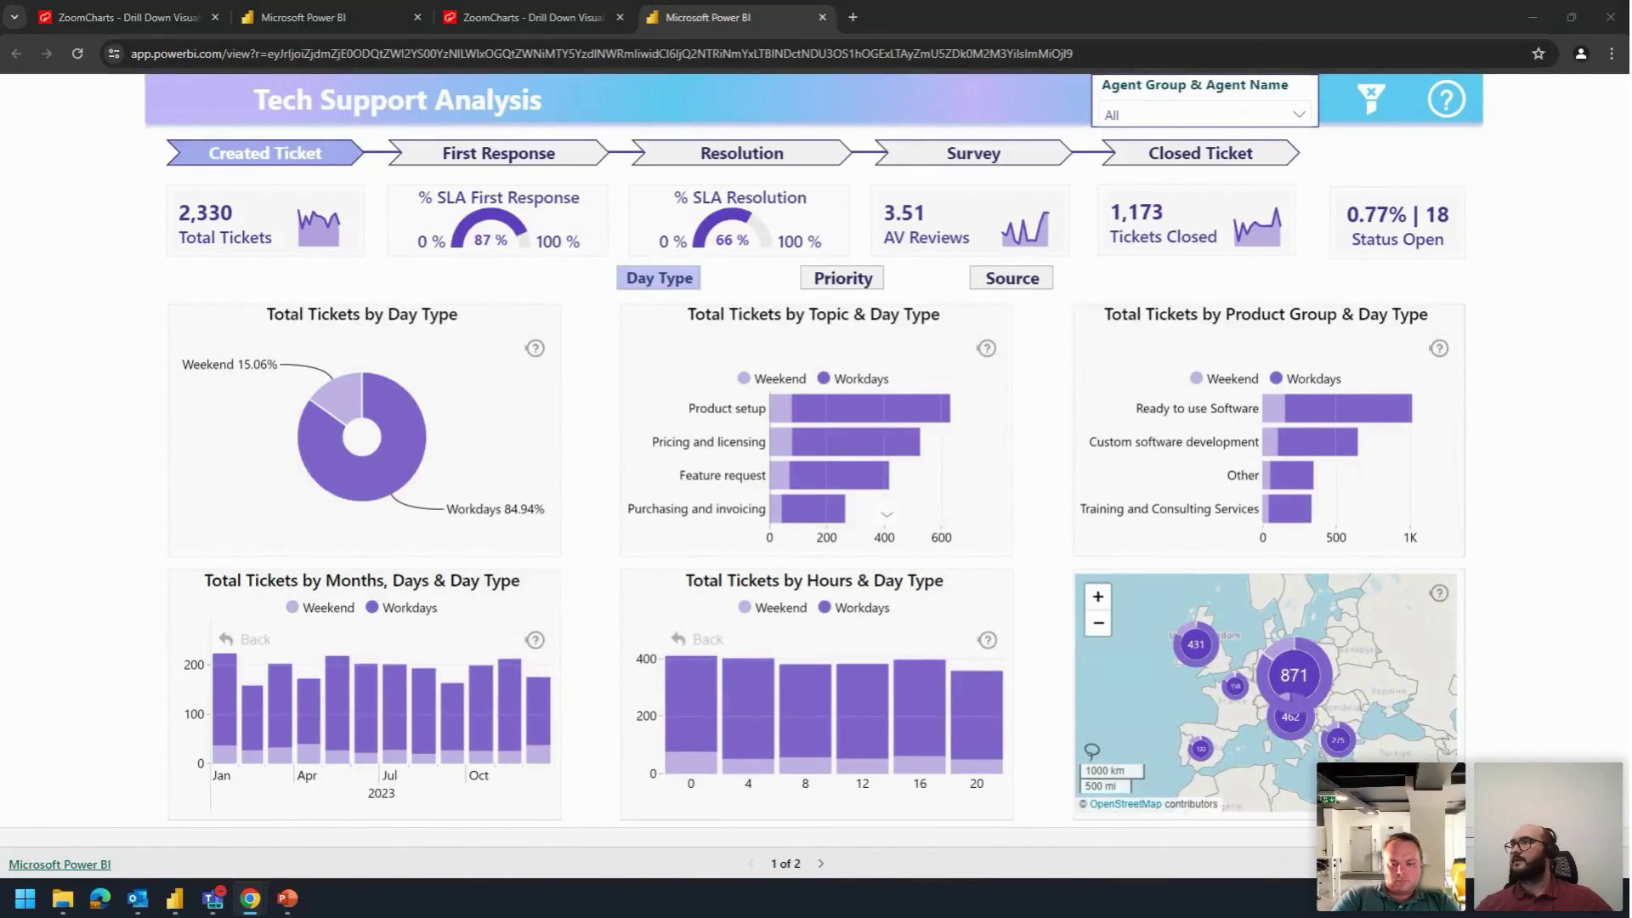
Step: Go to the next Onyx Tech Support Challenge May 2024 submission and launch its interactive Analyzing Technical Support in Action report
{"action": "left_click_drag", "start_coordinate": [731, 153], "coordinate": [862, 35]}
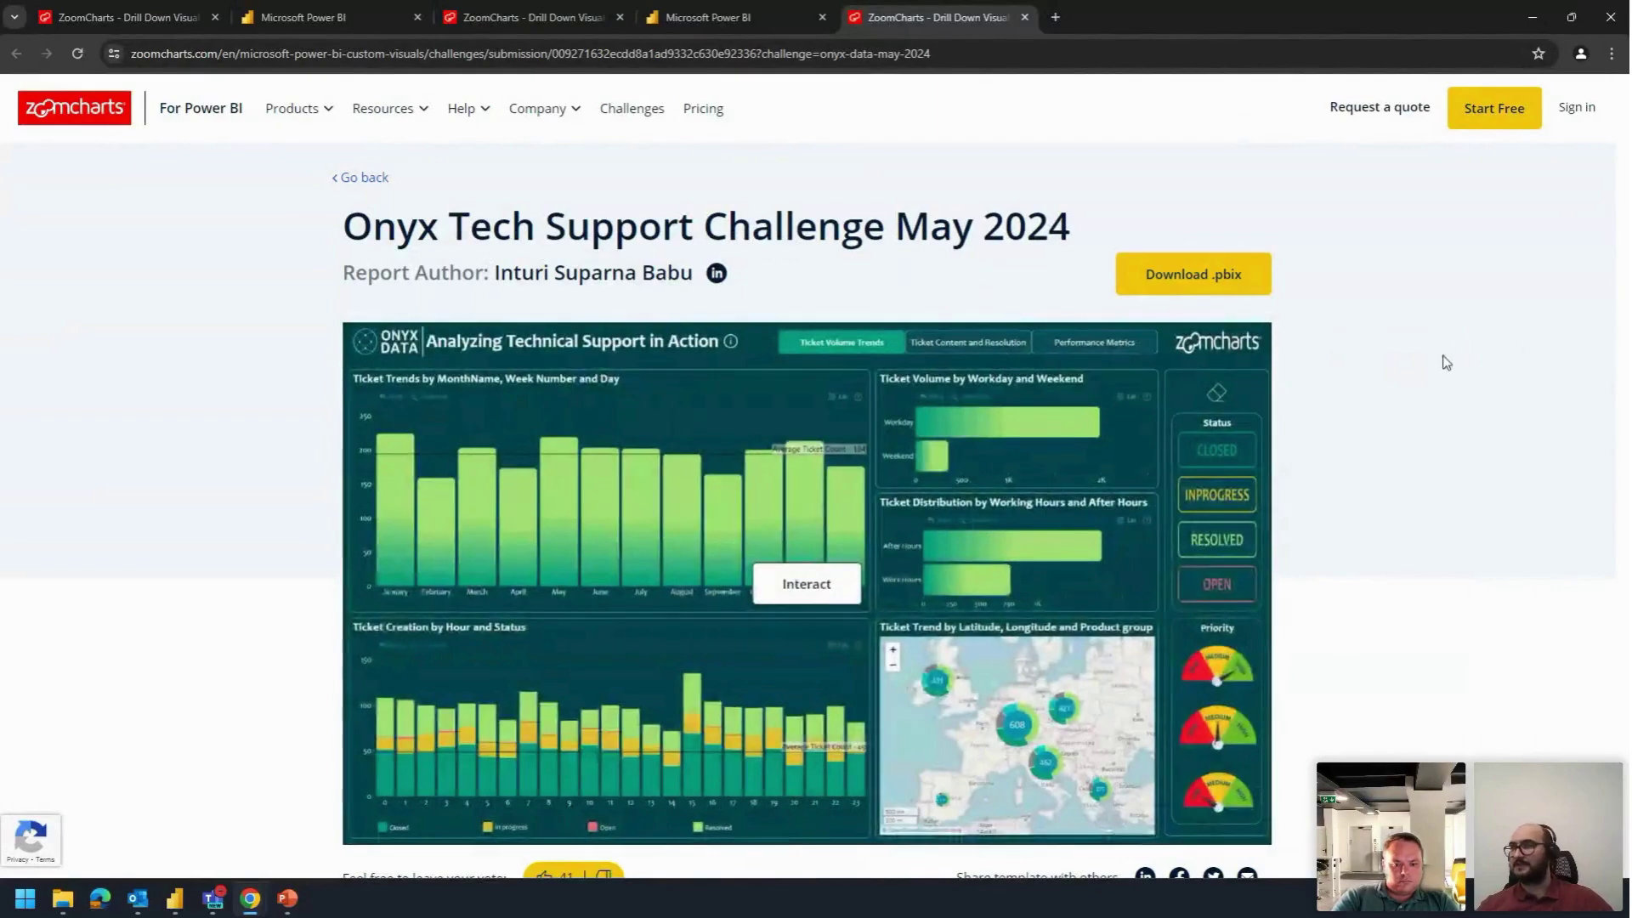
{"action": "scroll", "coordinate": [1440, 364], "scroll_direction": "down", "scroll_amount": 1}
{"action": "left_click", "coordinate": [816, 500]}
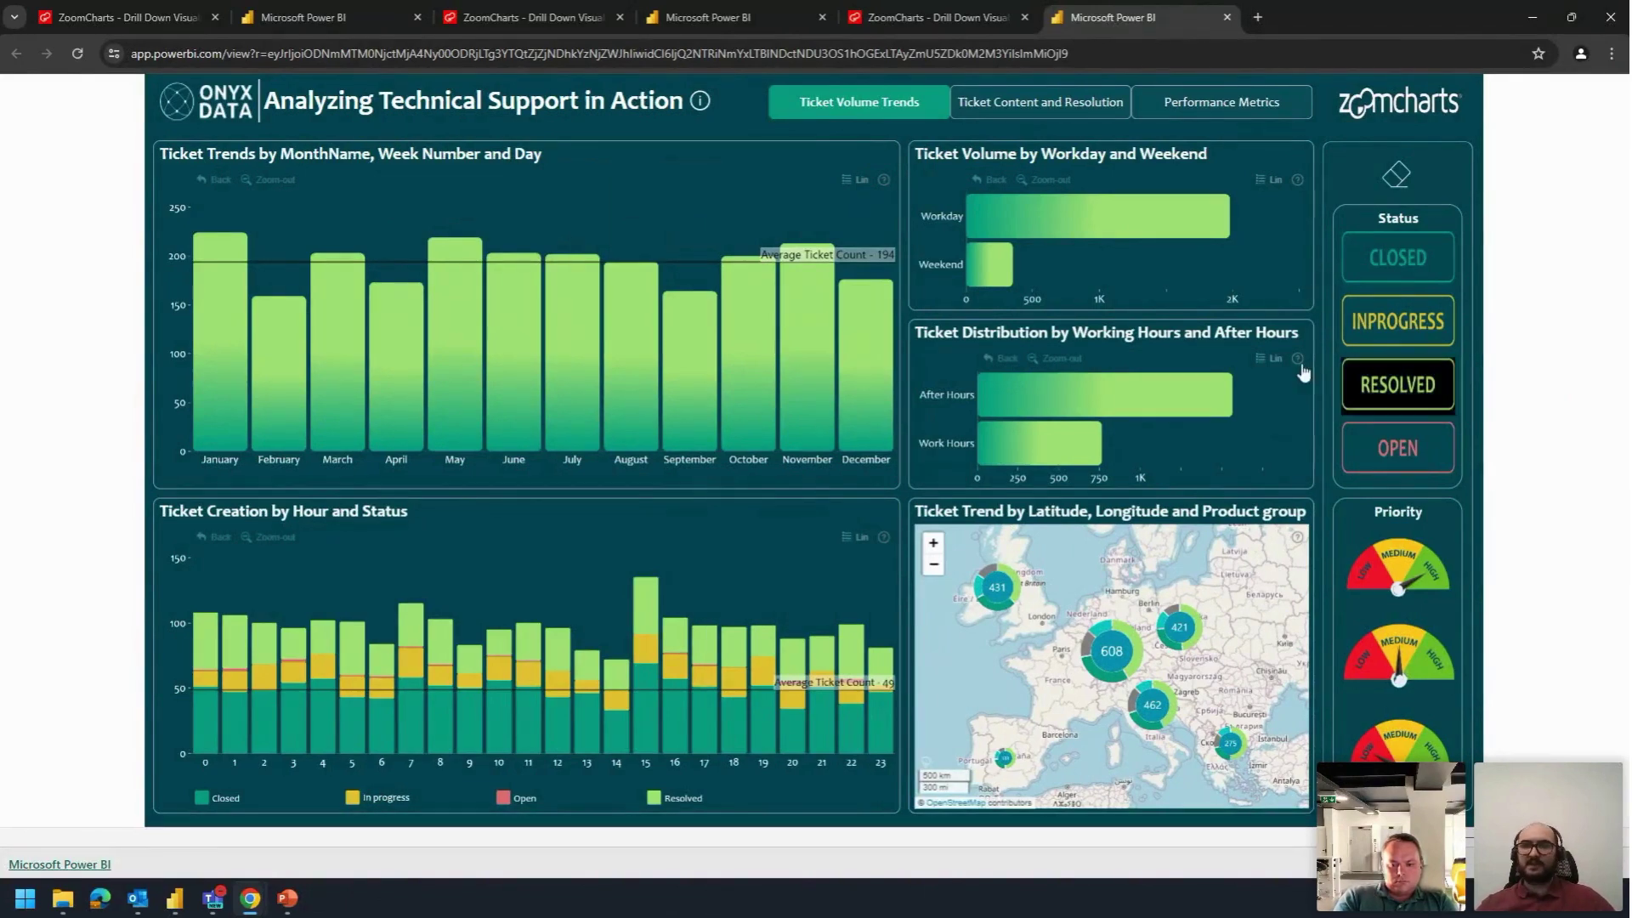
Step: Look through the Performance Metrics and Ticket Volume Trends pages, ending on Ticket Content and Resolution
{"action": "left_click", "coordinate": [1179, 109]}
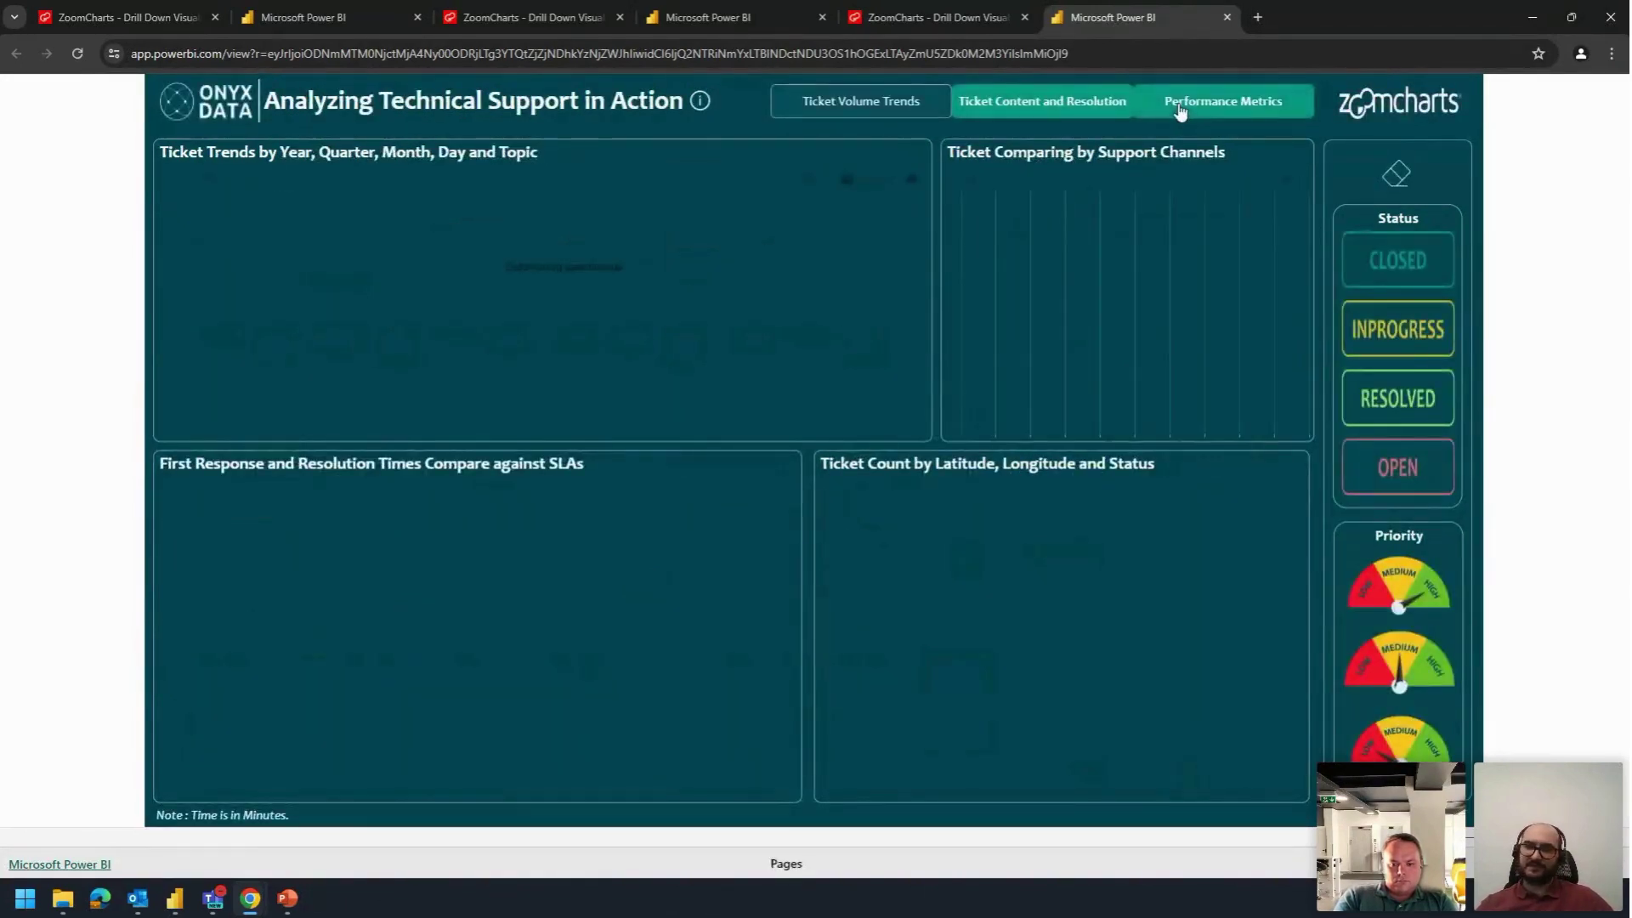
{"action": "left_click", "coordinate": [1210, 123]}
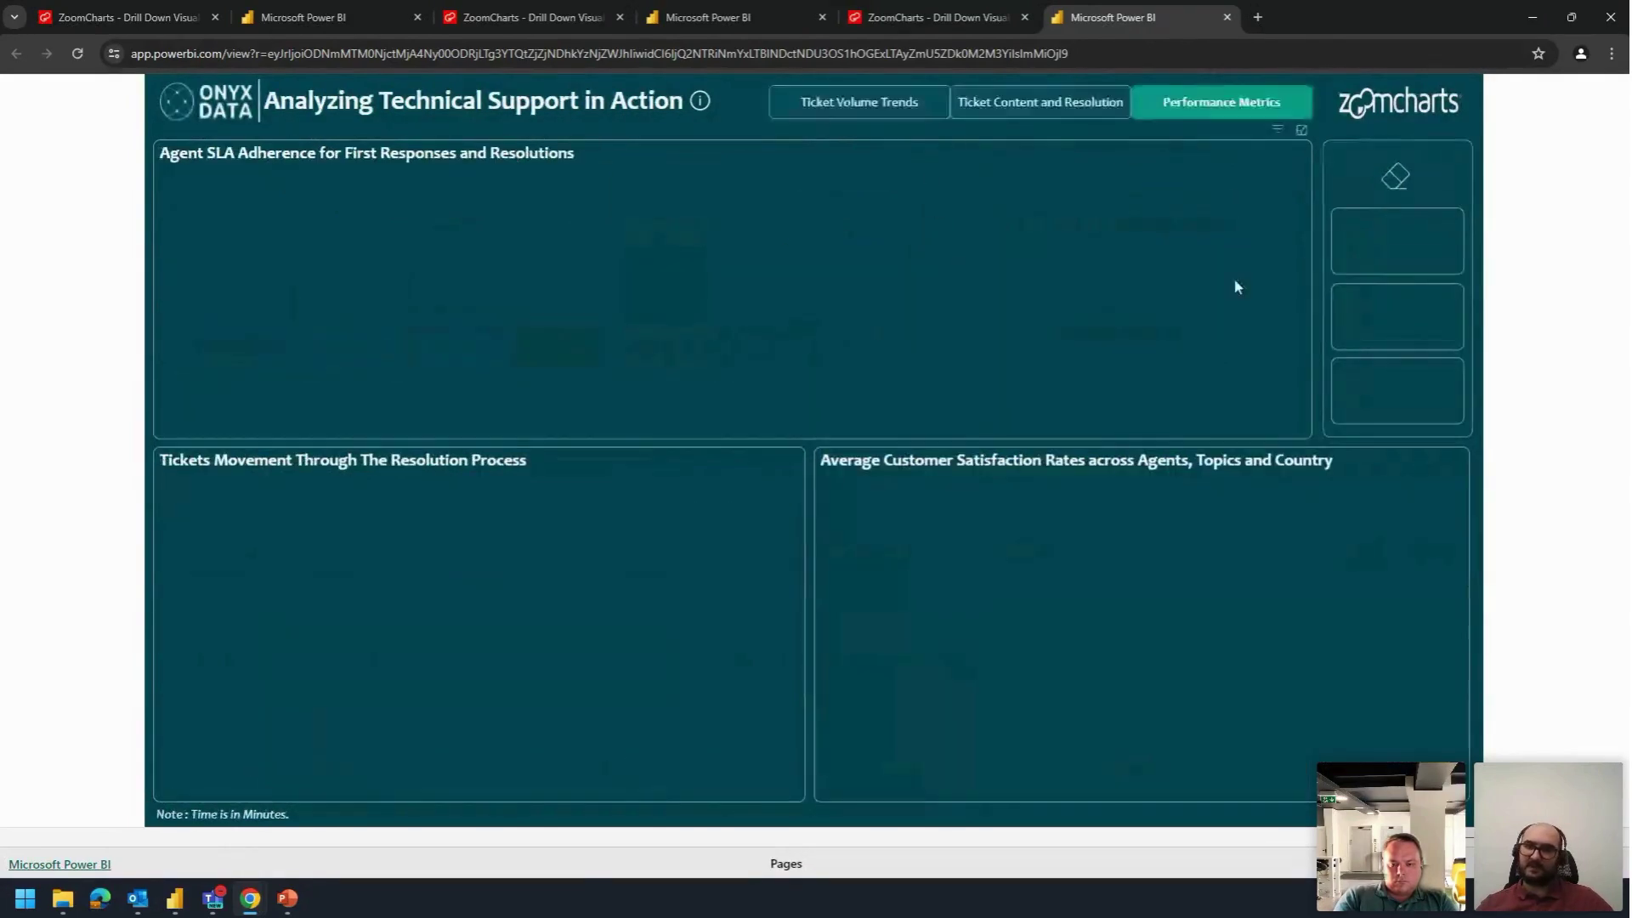
{"action": "left_click", "coordinate": [875, 113]}
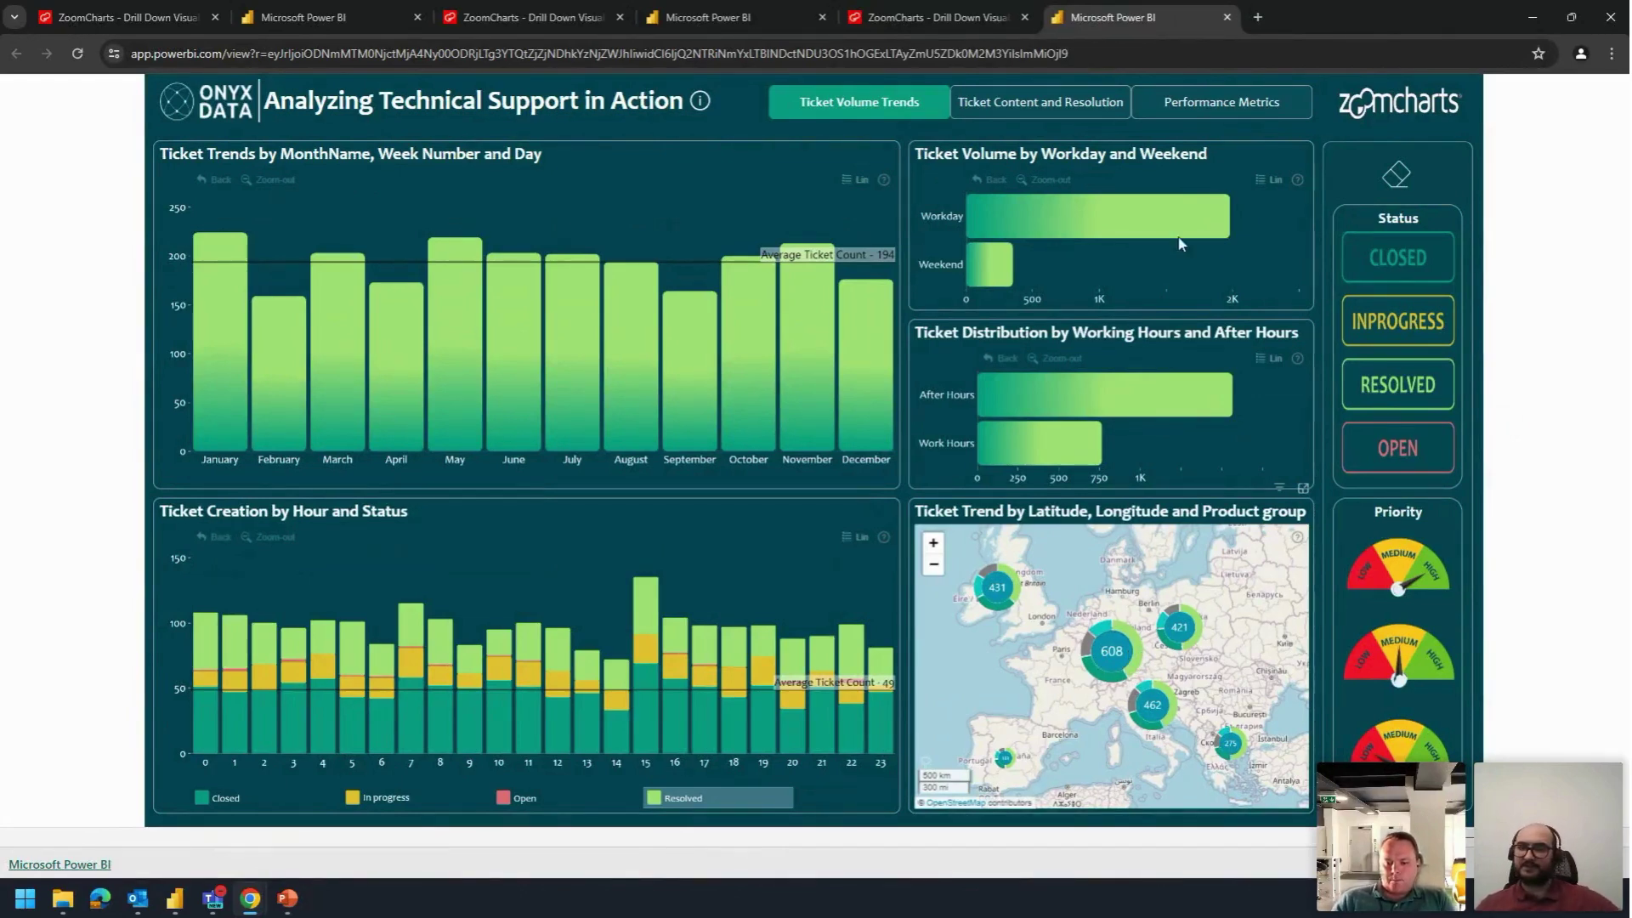
{"action": "left_click", "coordinate": [1115, 105]}
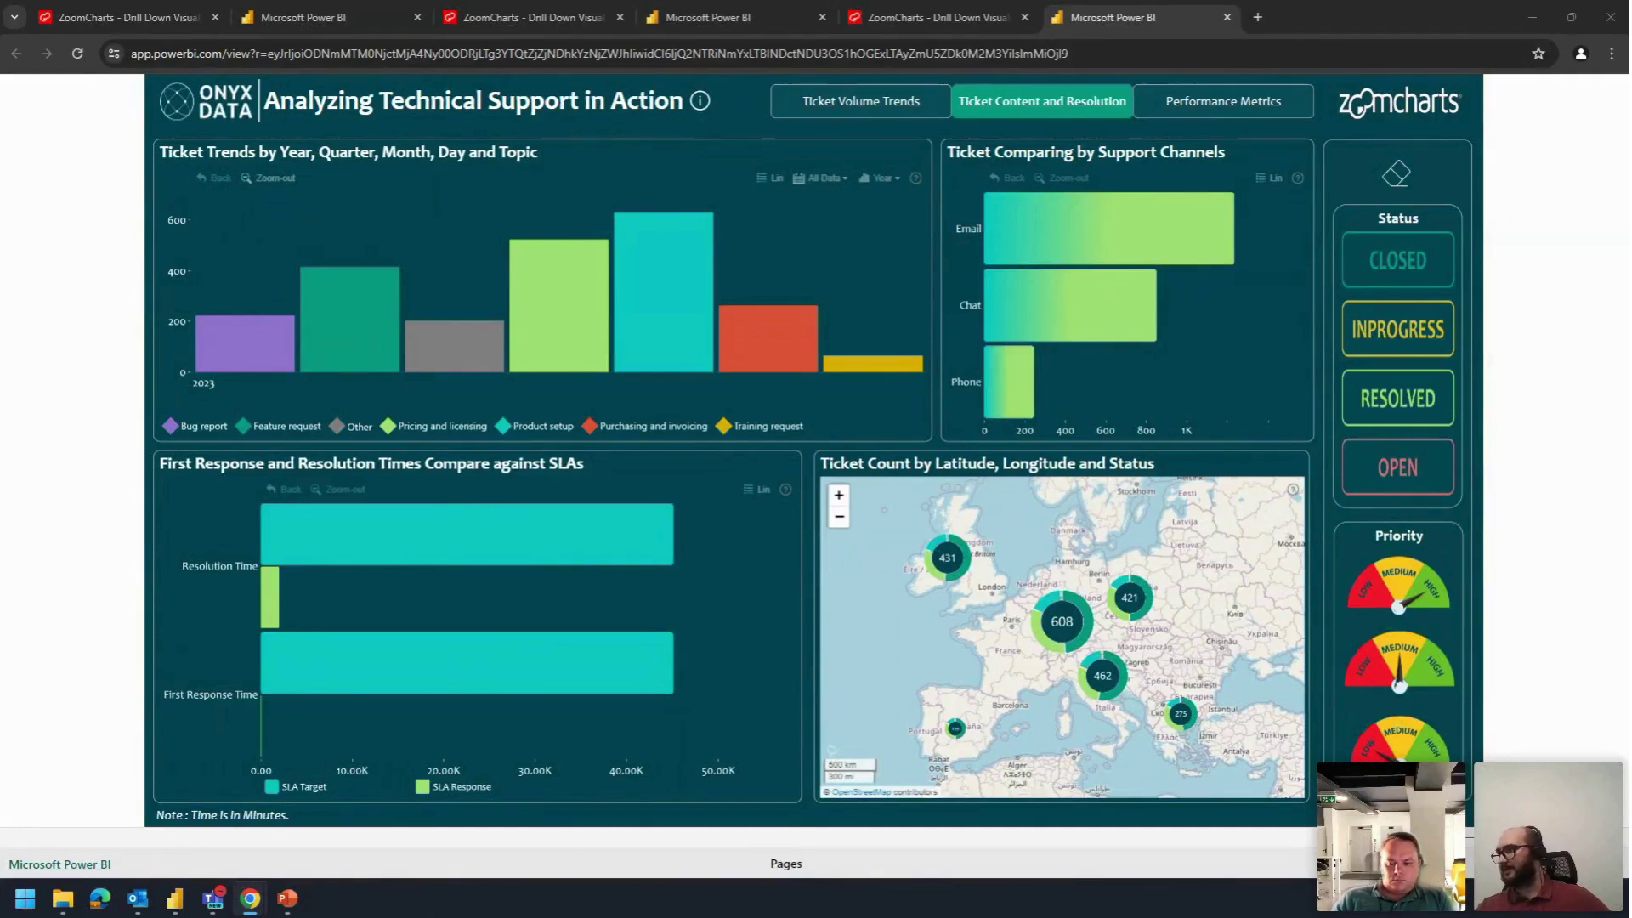
Step: Toggle the High priority filter on the Ticket Content and Resolution page, alone and combined with the Chat support channel
{"action": "left_click", "coordinate": [1545, 478]}
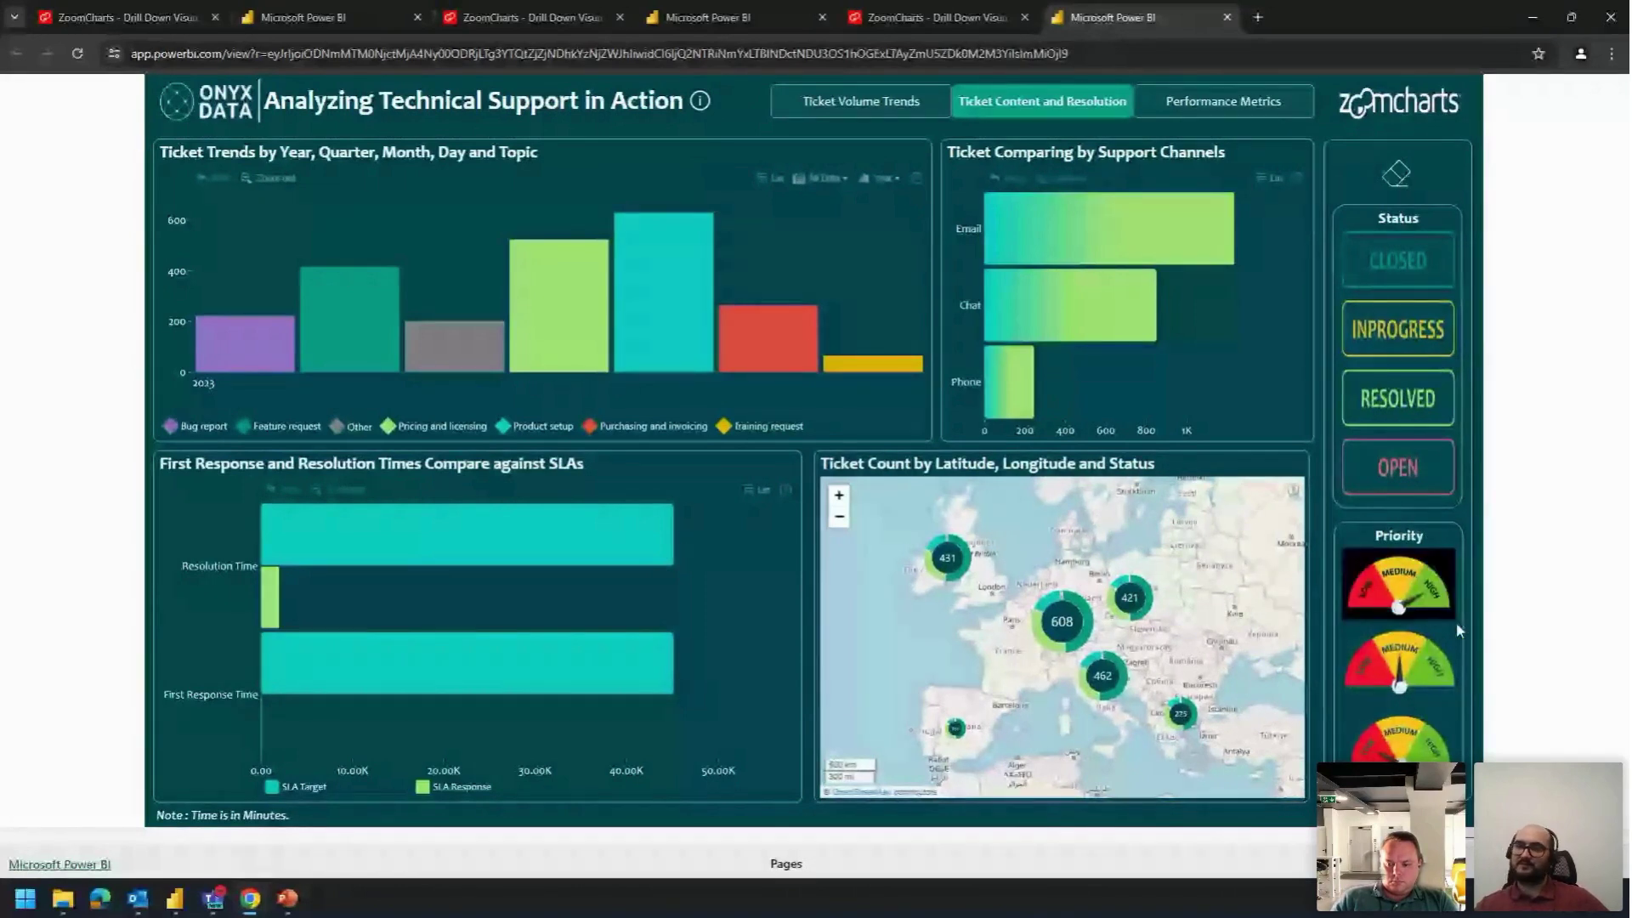
{"action": "left_click", "coordinate": [1454, 617]}
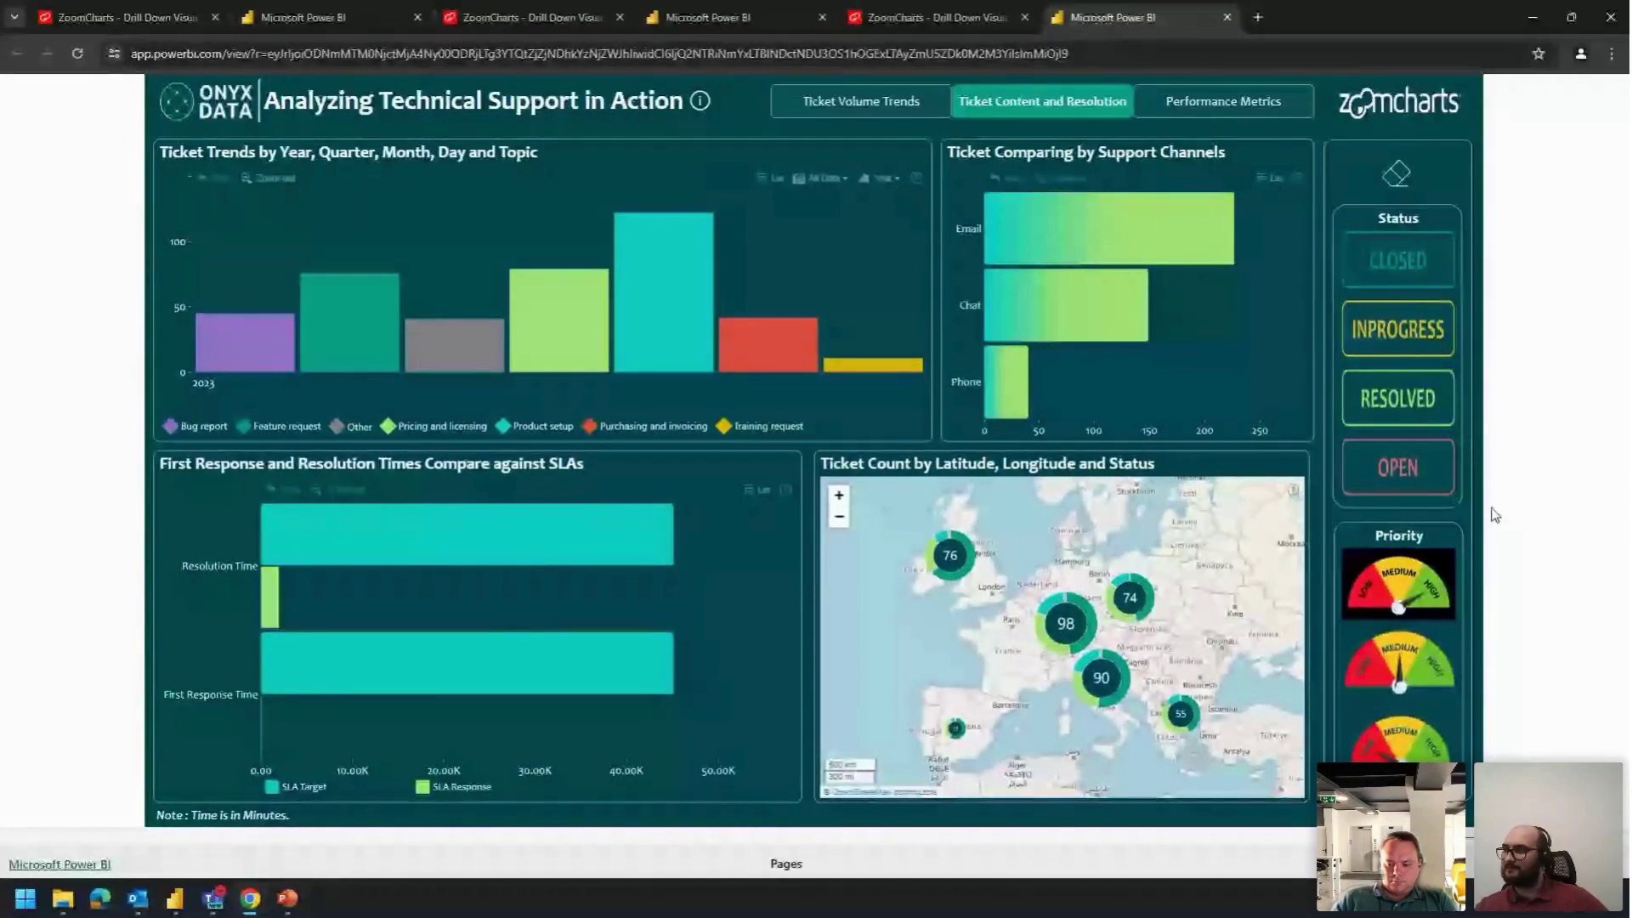
{"action": "left_click", "coordinate": [1400, 597]}
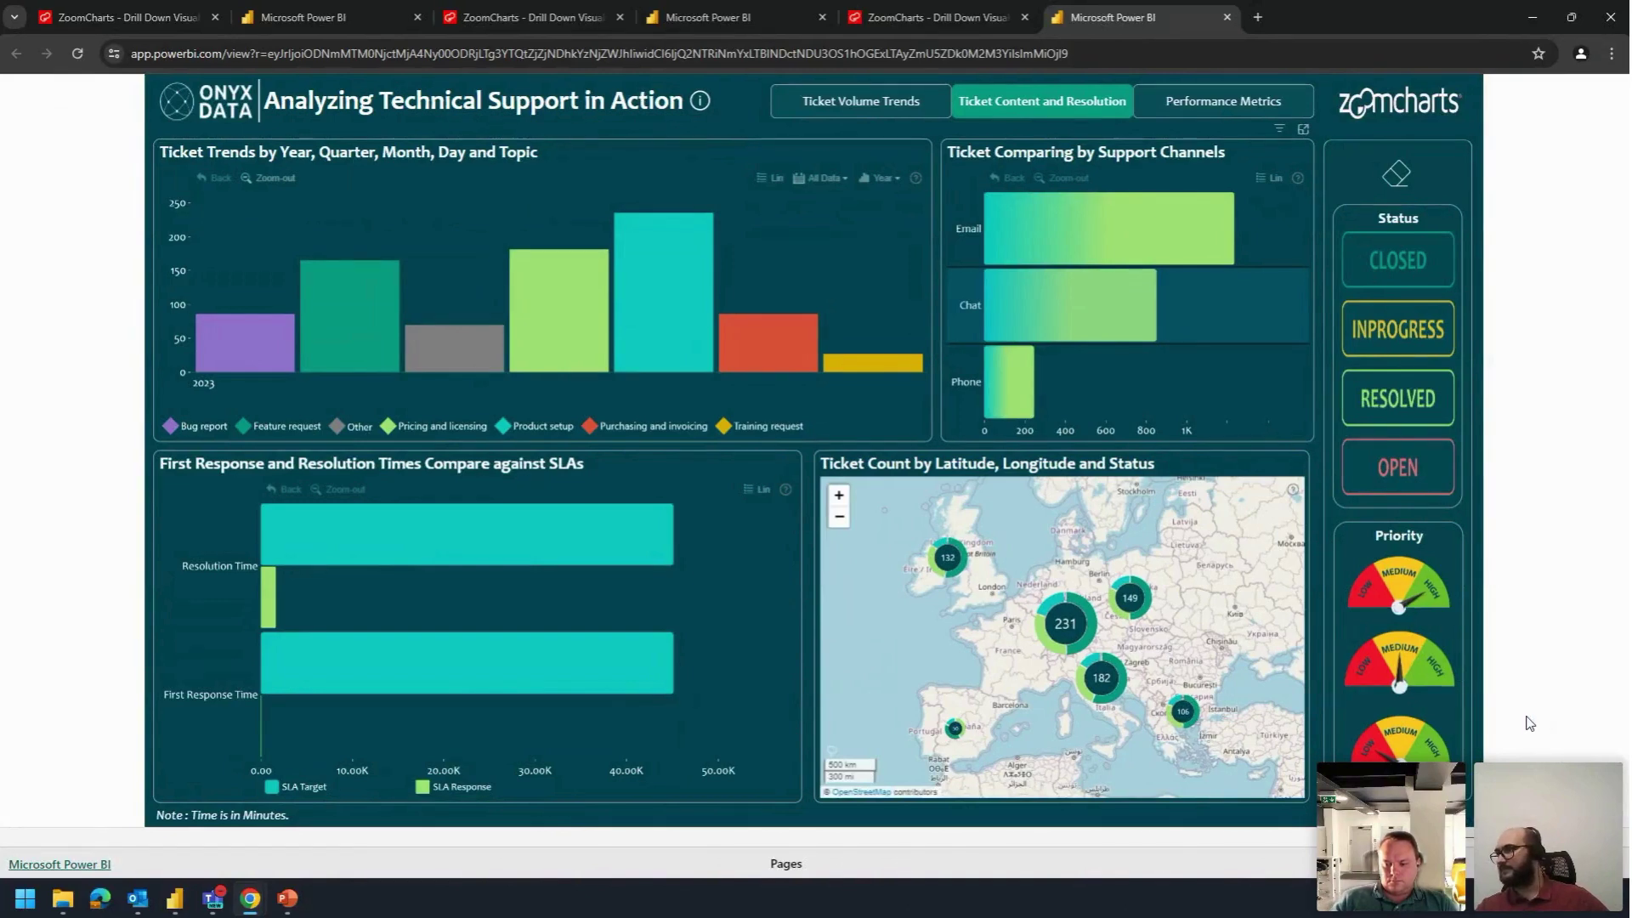
{"action": "left_click", "coordinate": [1484, 549]}
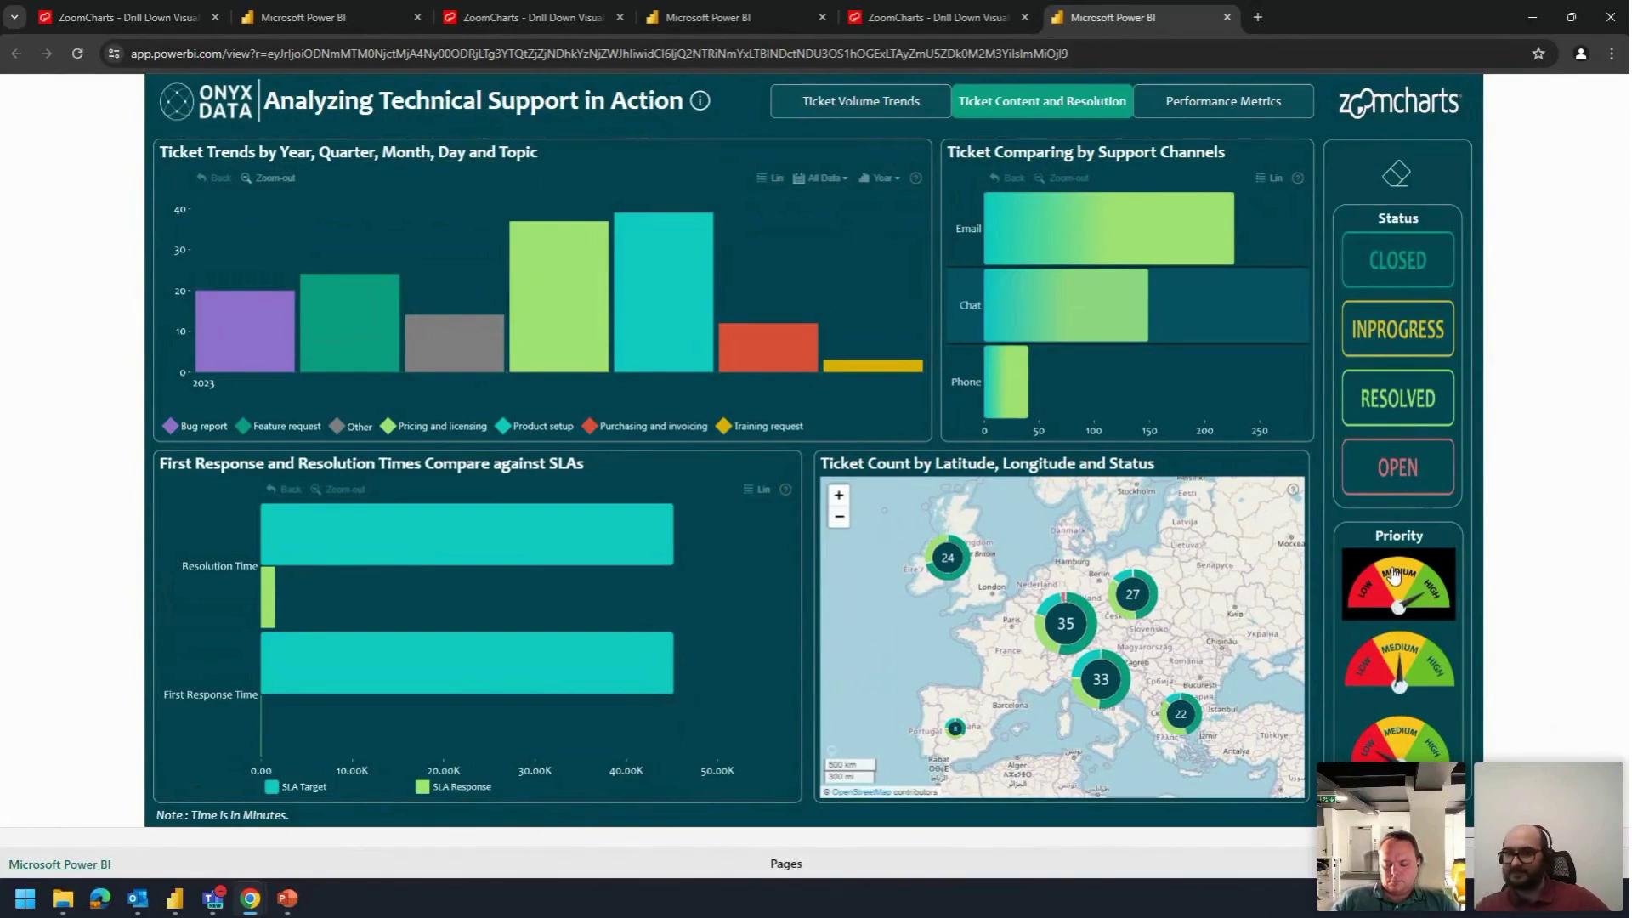
{"action": "left_click", "coordinate": [1394, 576]}
Step: Clear the Chat selection in the support channels chart and inspect the Chat bar's percentage tooltip
{"action": "left_click", "coordinate": [1130, 320]}
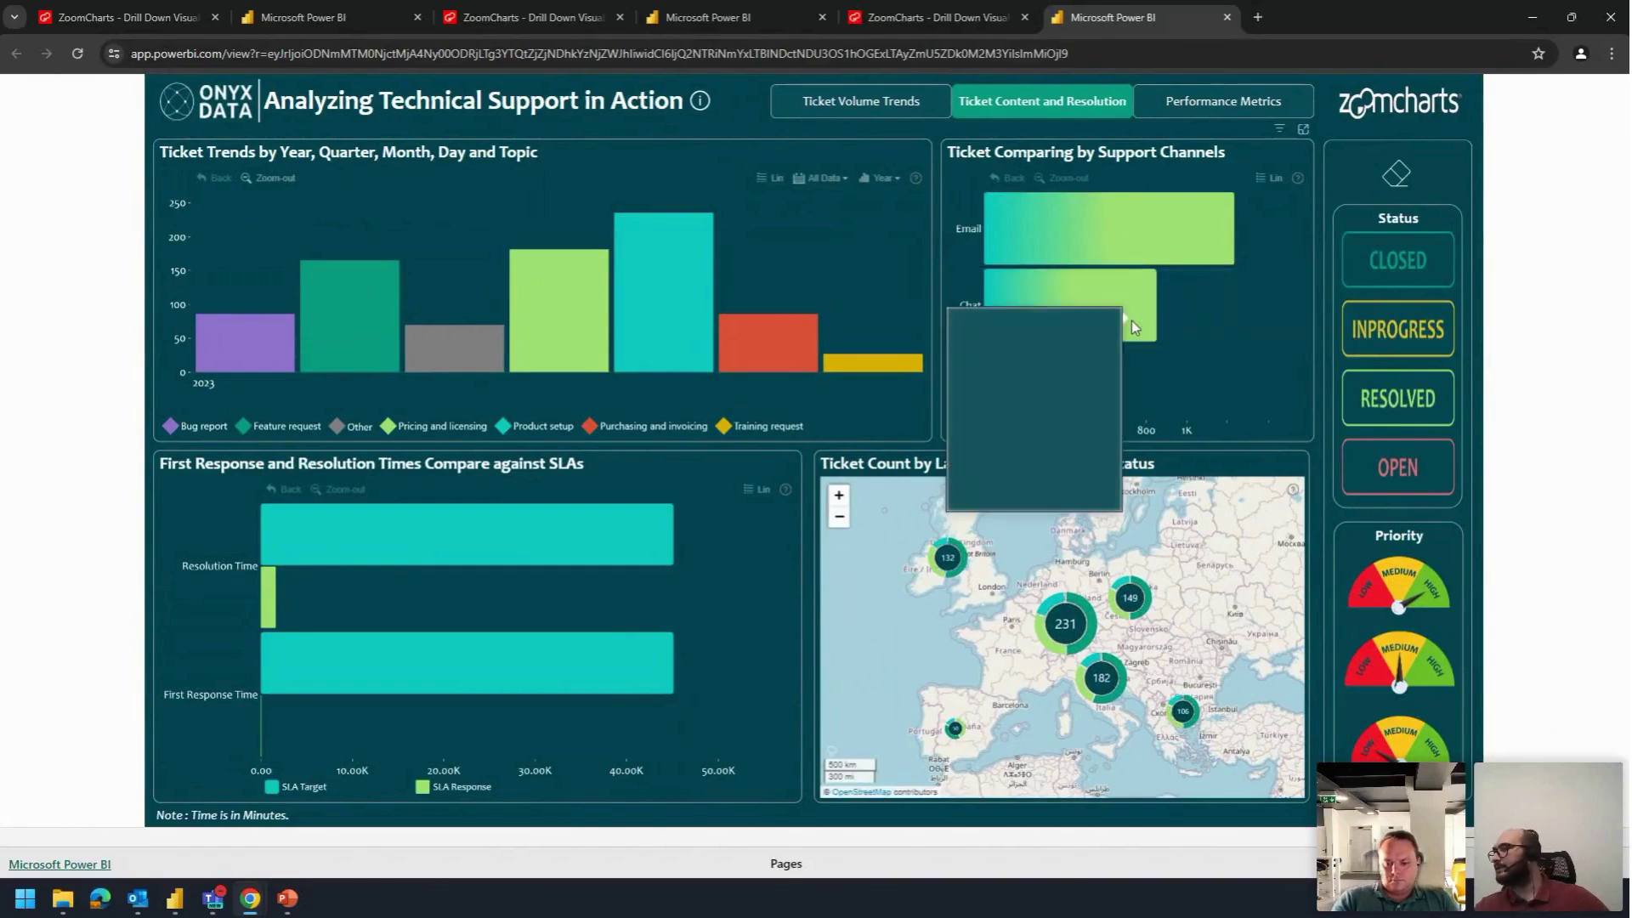
{"action": "mouse_move", "coordinate": [1144, 314]}
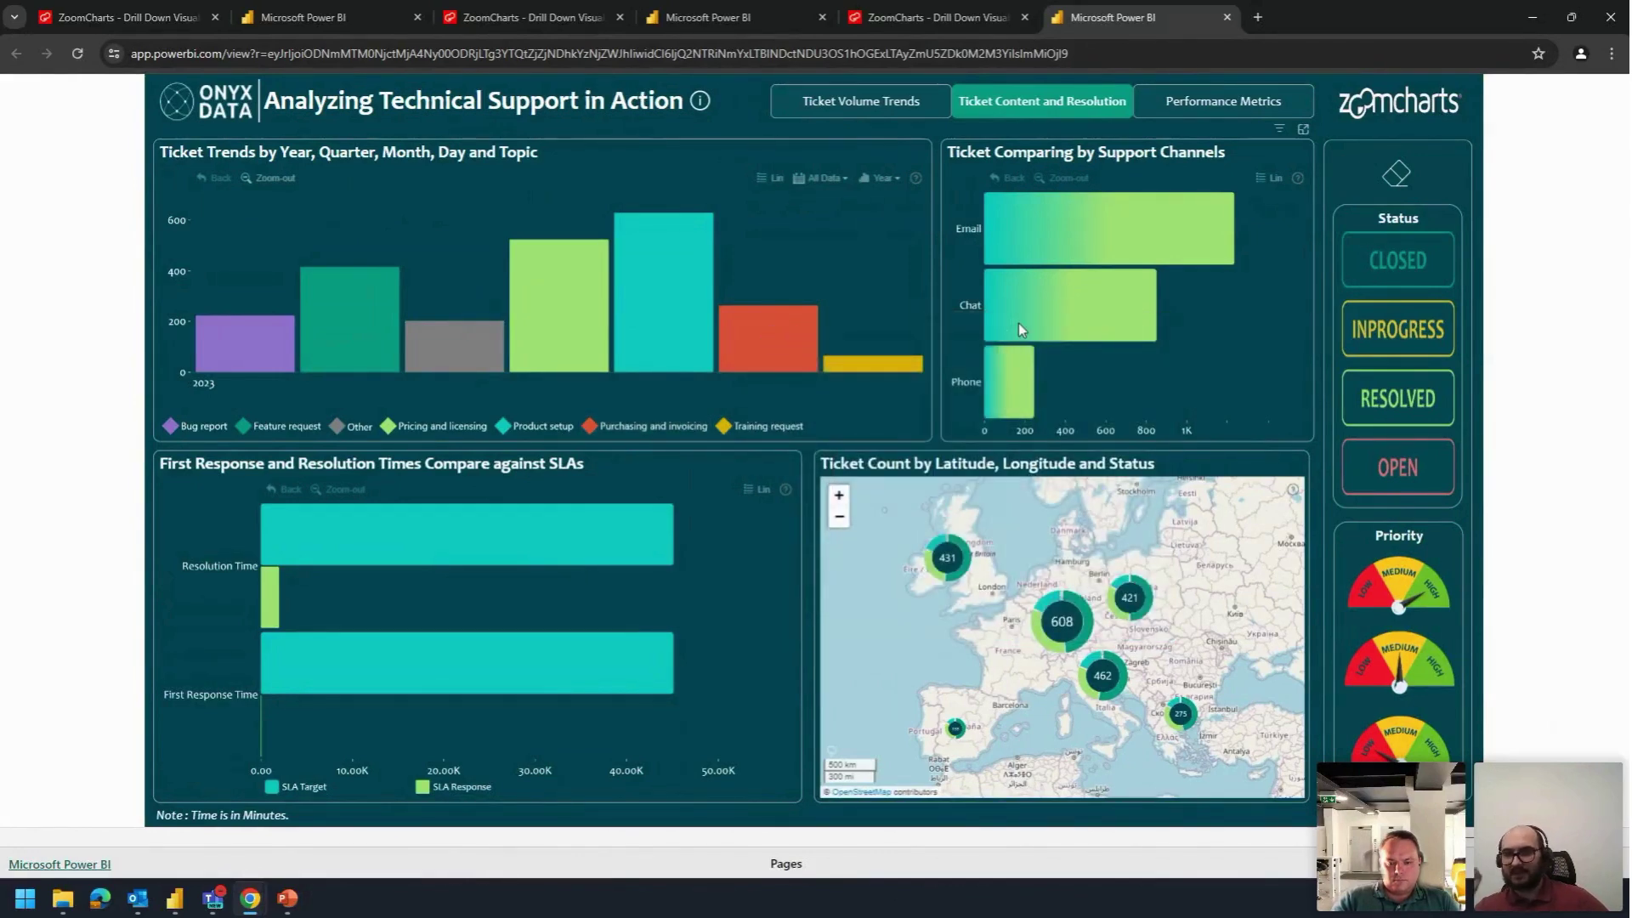
{"action": "mouse_move", "coordinate": [1094, 293]}
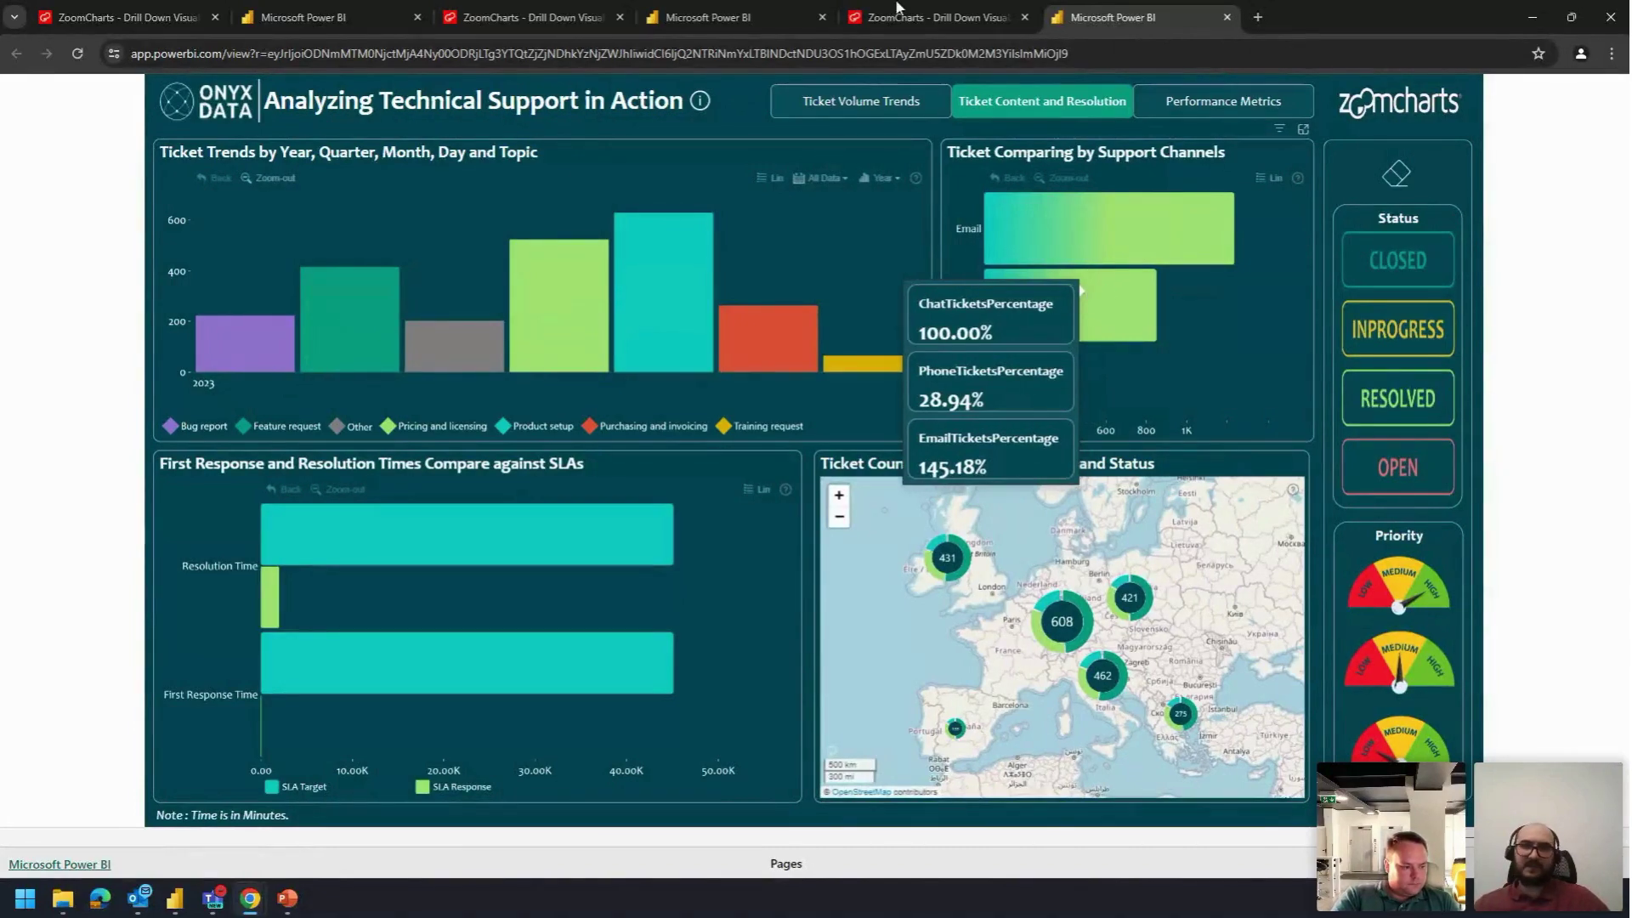
Step: Switch to the Performance Metrics page, check the Country and Topic filters and clear all selections
{"action": "left_click", "coordinate": [1190, 105]}
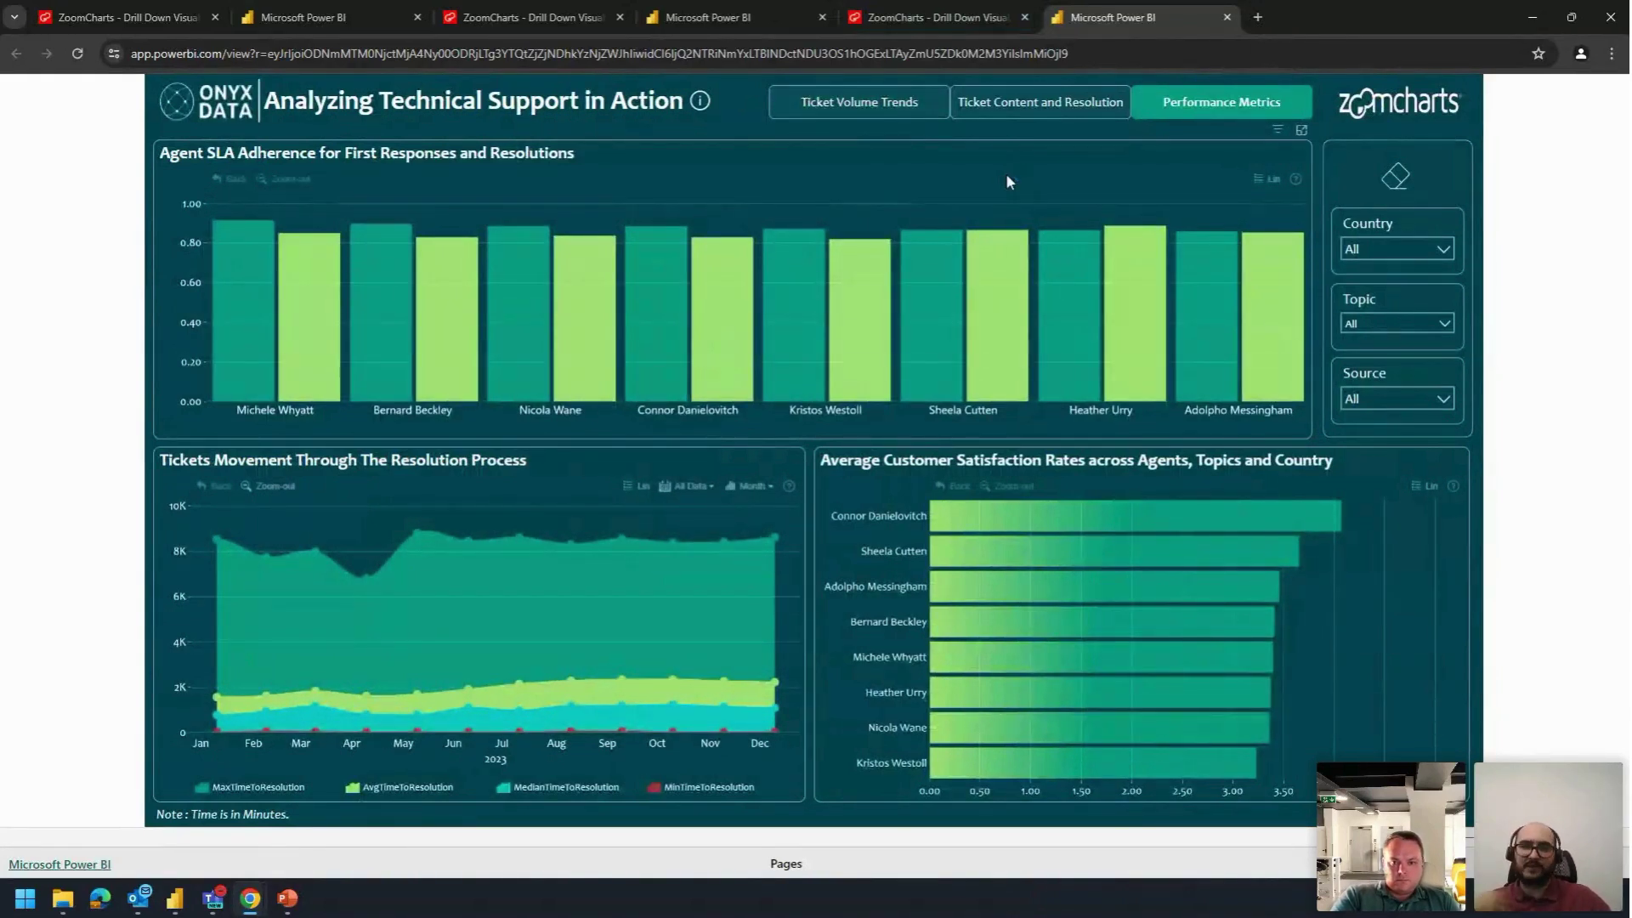
{"action": "left_click", "coordinate": [1411, 249]}
{"action": "left_click", "coordinate": [1384, 341]}
{"action": "left_click", "coordinate": [1395, 176]}
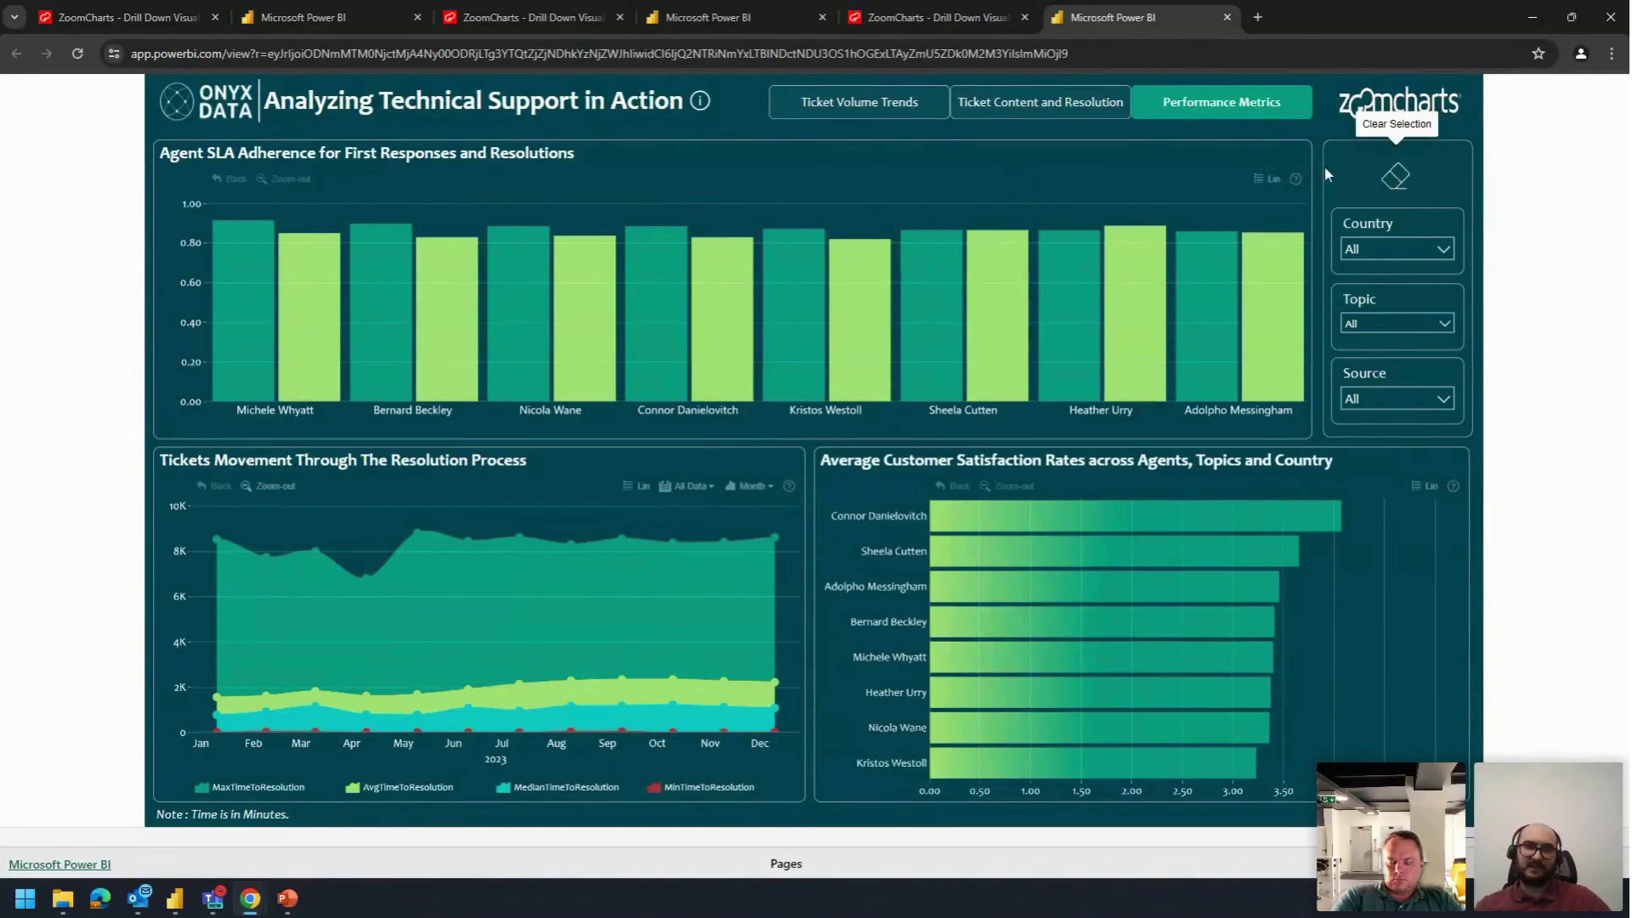
Step: View the report's instruction overlay, then test how selecting the fifth agent in the SLA adherence chart behaves when the overlay is reopened
{"action": "left_click", "coordinate": [698, 106]}
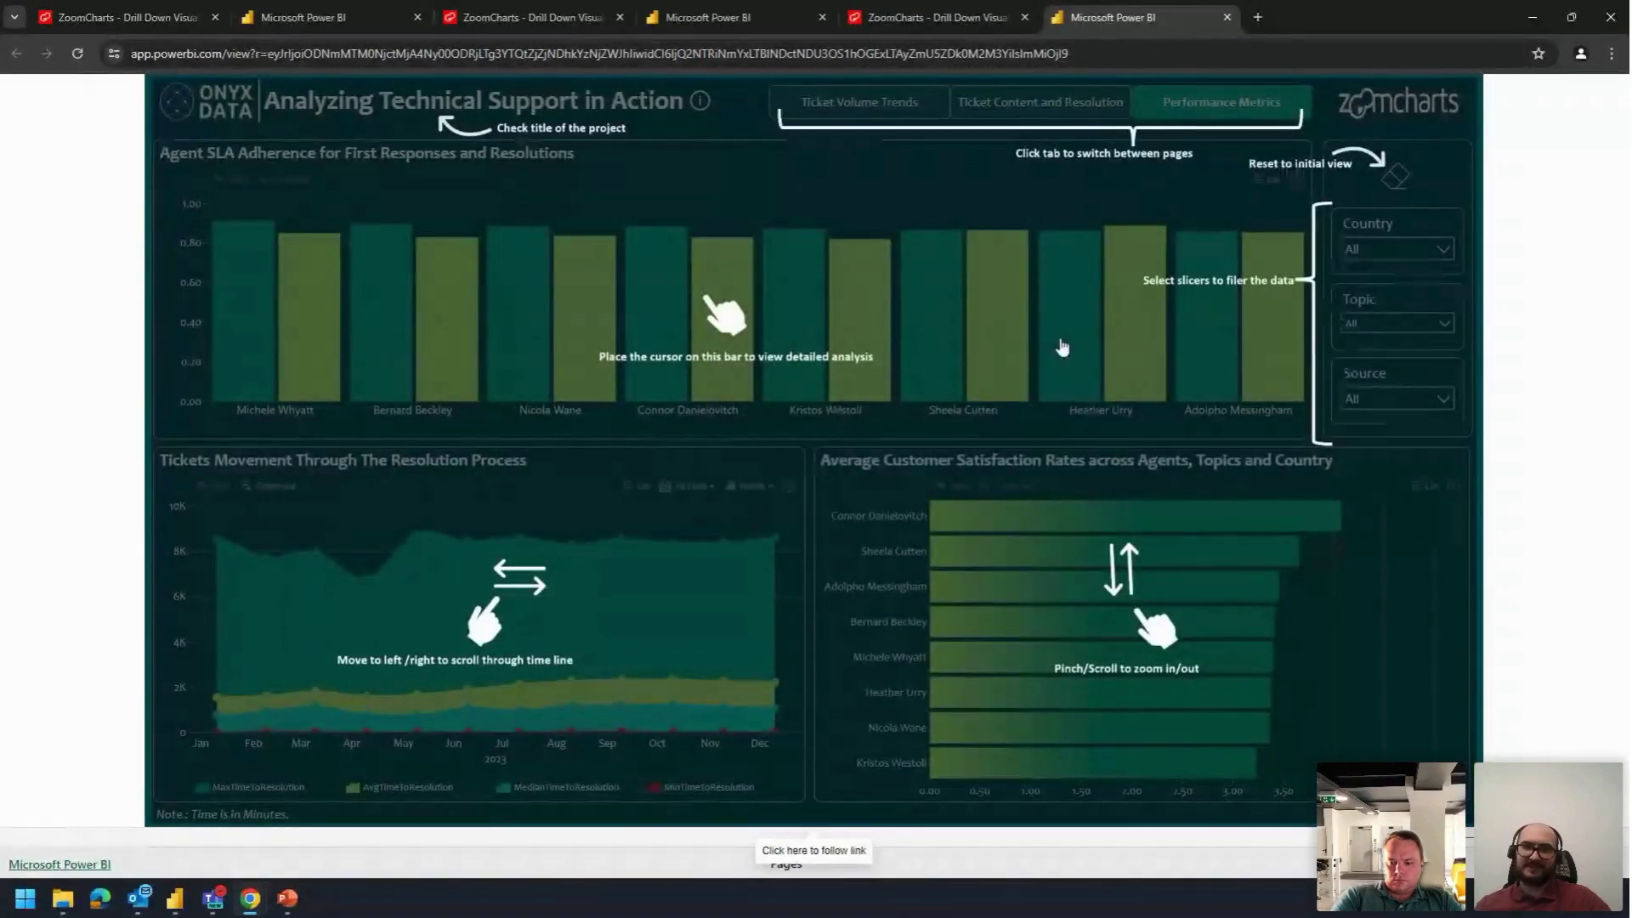
{"action": "left_click", "coordinate": [1119, 364]}
{"action": "left_click", "coordinate": [857, 303]}
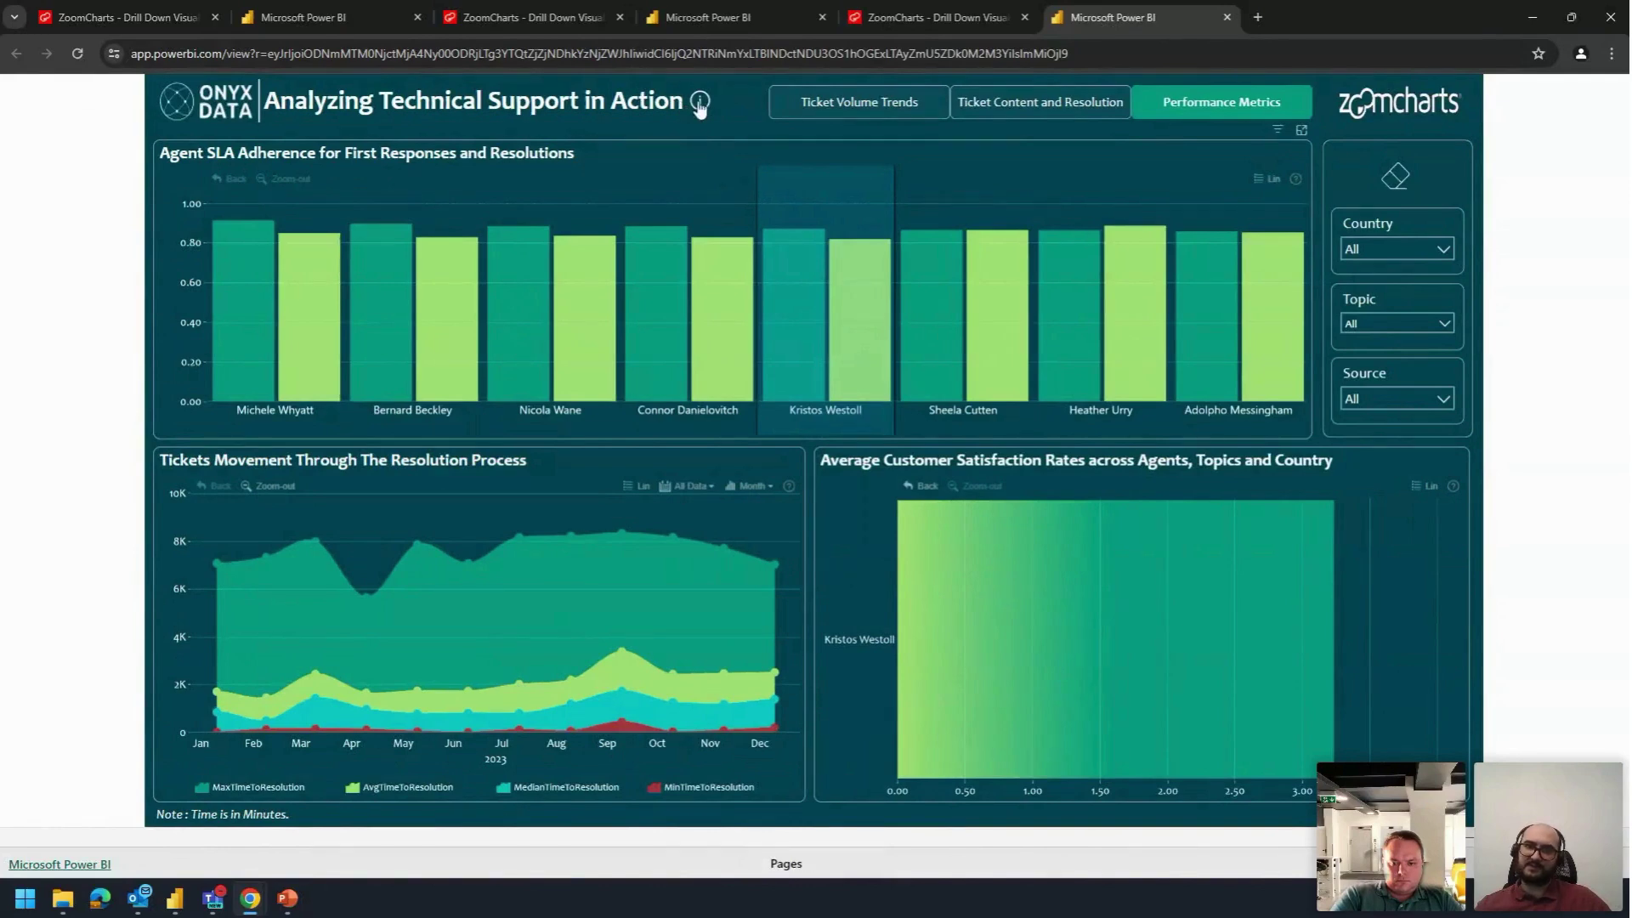
{"action": "left_click", "coordinate": [699, 102]}
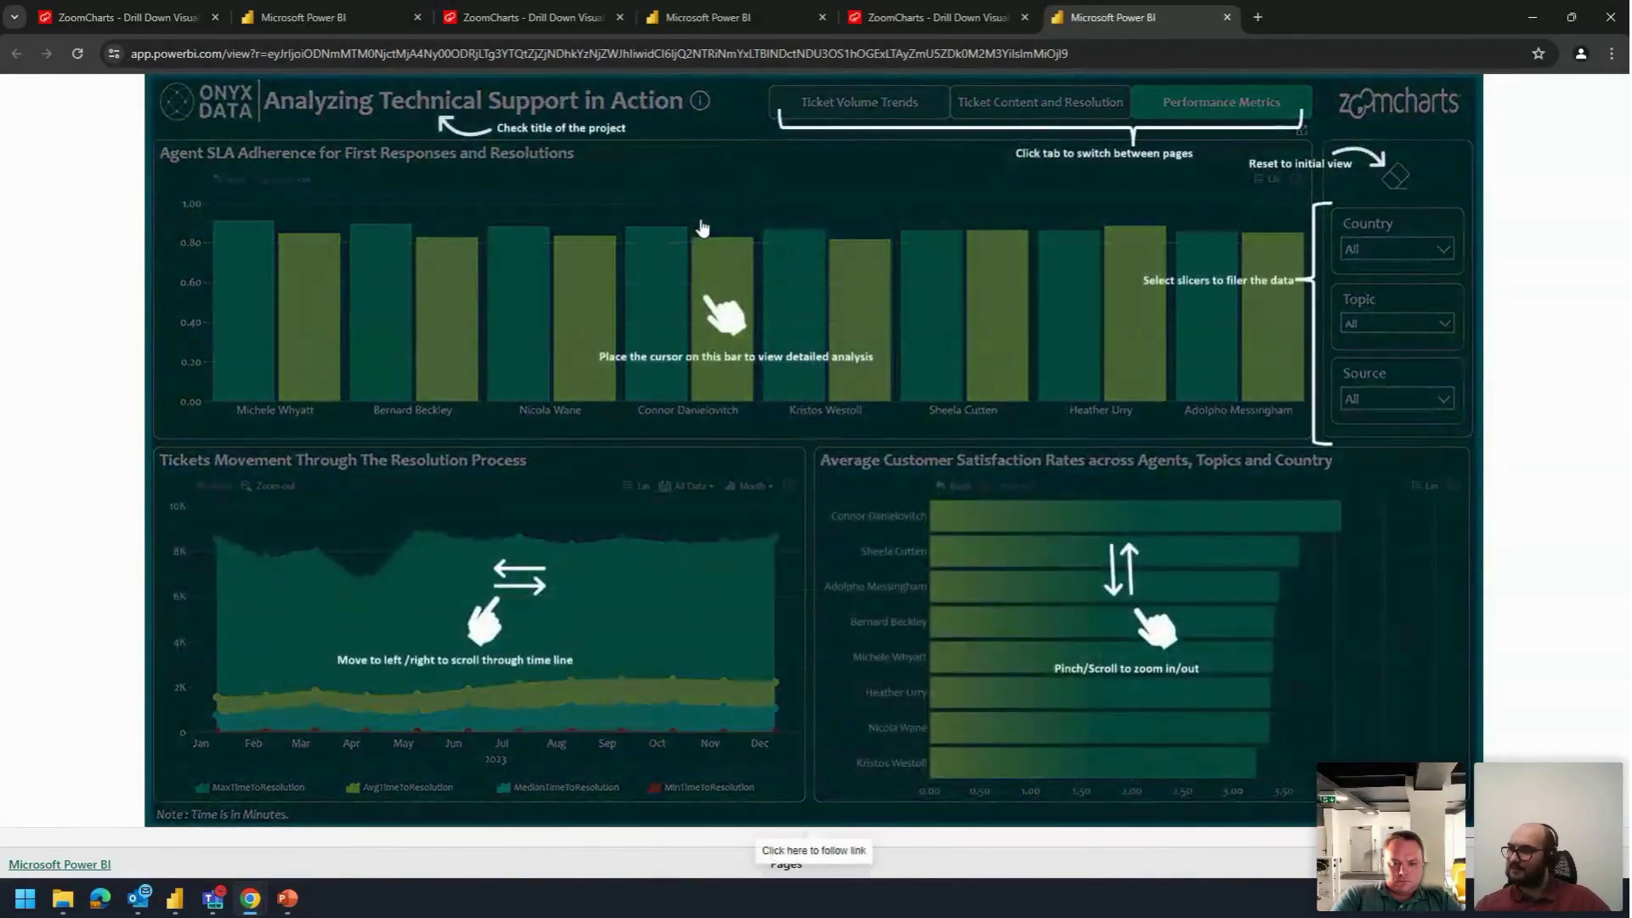
{"action": "left_click", "coordinate": [728, 227]}
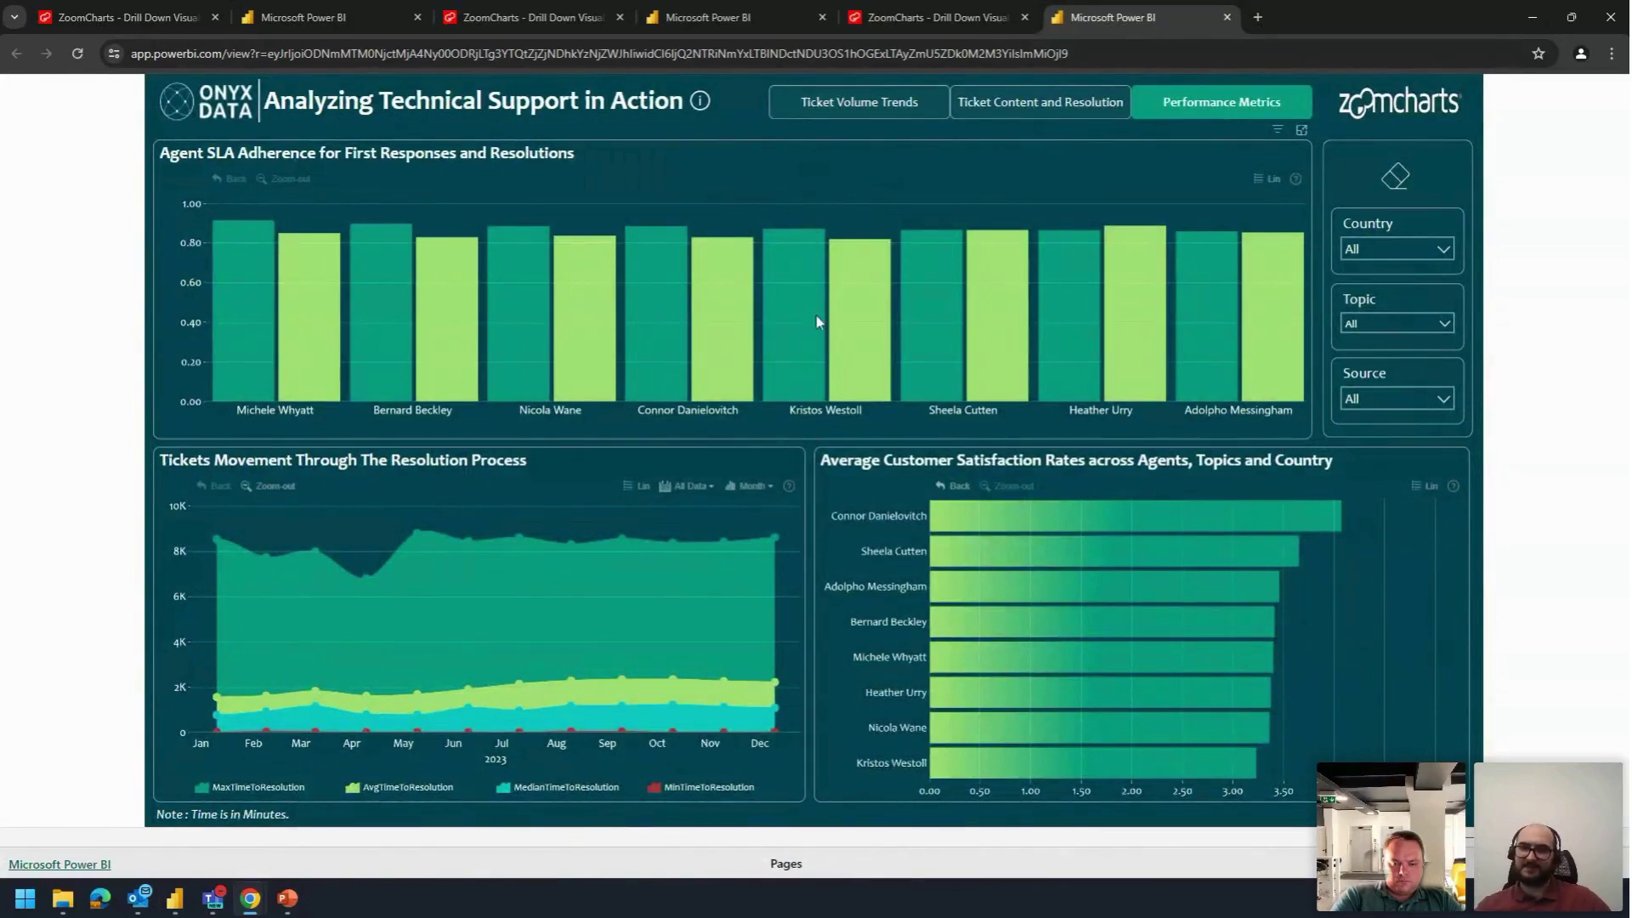
Step: Repeat the overlay test with the fifth agent selected, close the overlay and select the fourth agent in the SLA adherence chart
{"action": "left_click", "coordinate": [838, 331]}
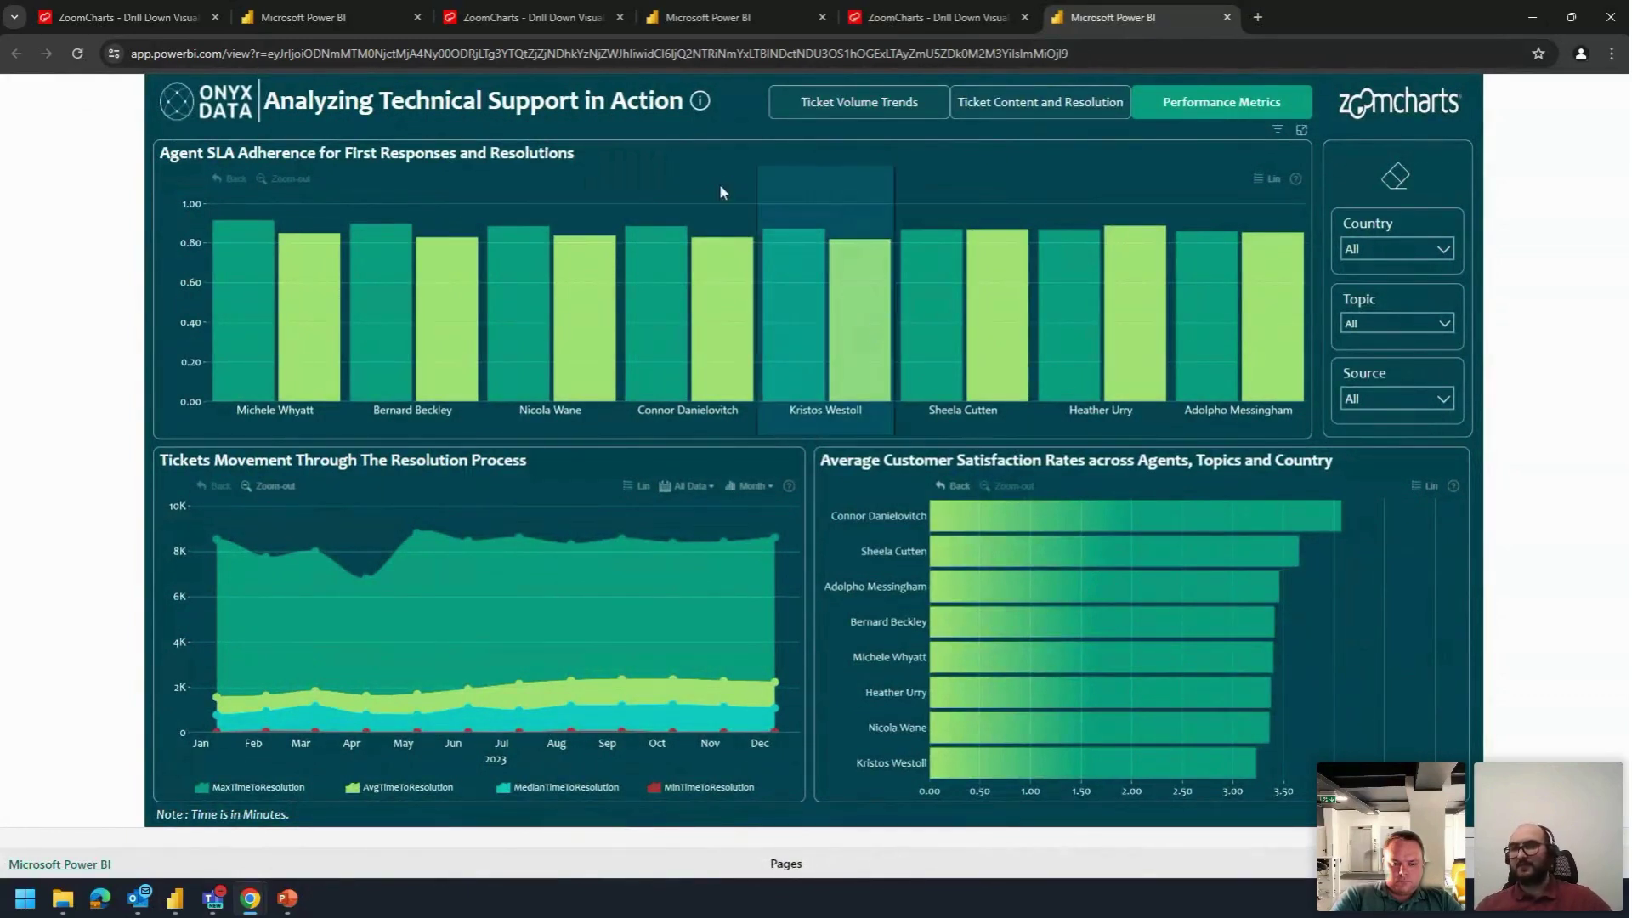
{"action": "left_click", "coordinate": [701, 102]}
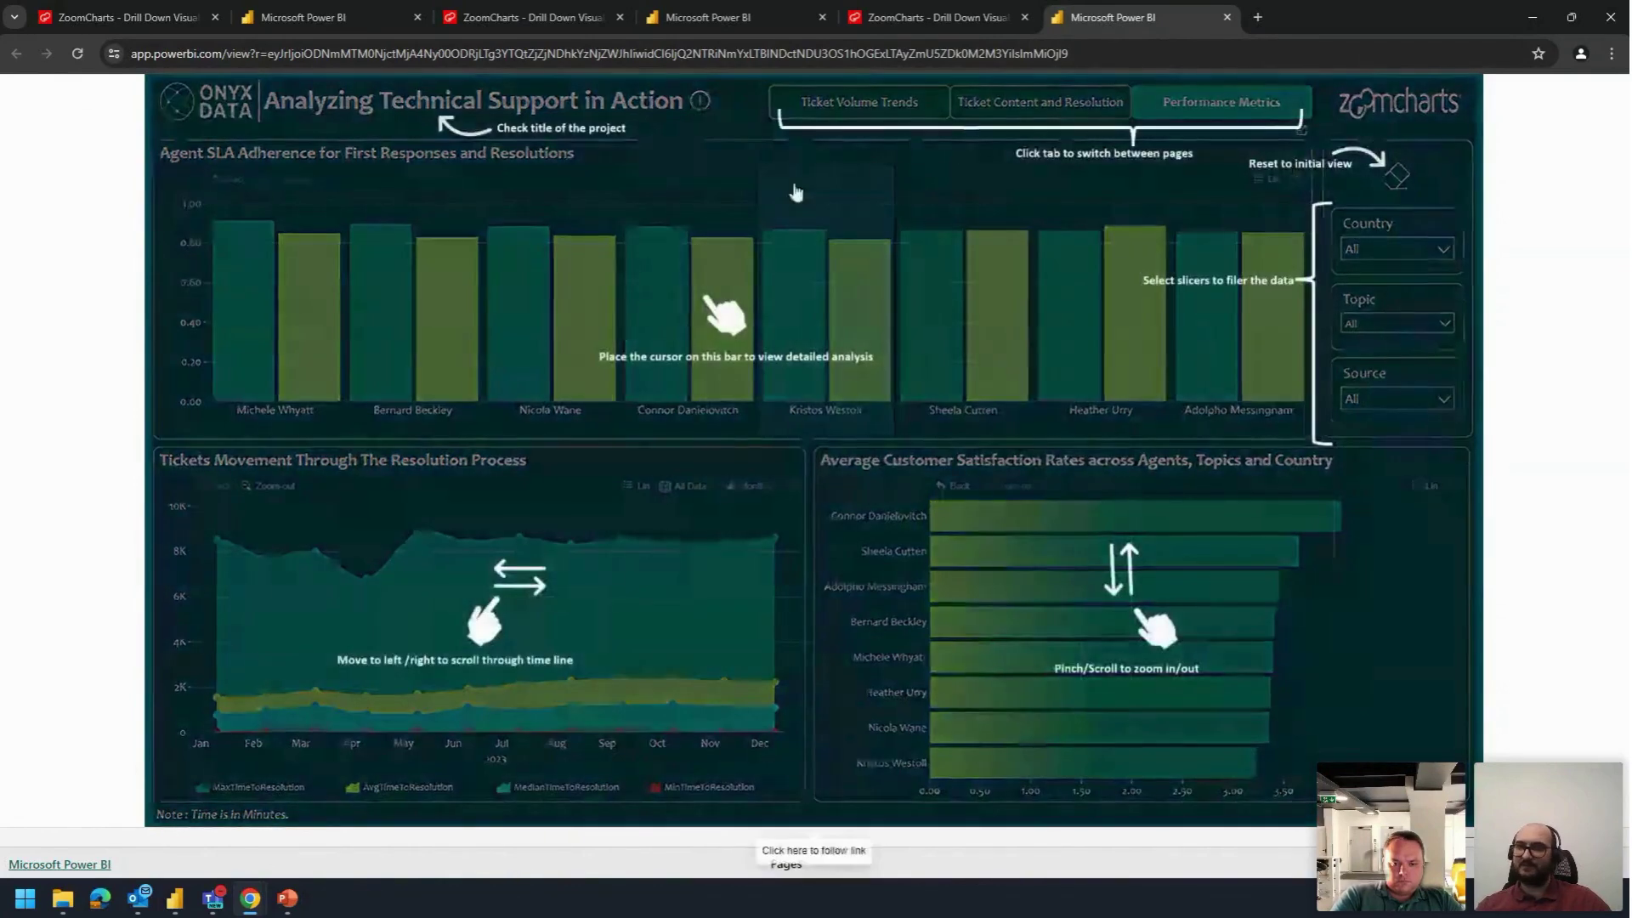
{"action": "left_click", "coordinate": [799, 272]}
{"action": "left_click", "coordinate": [712, 294]}
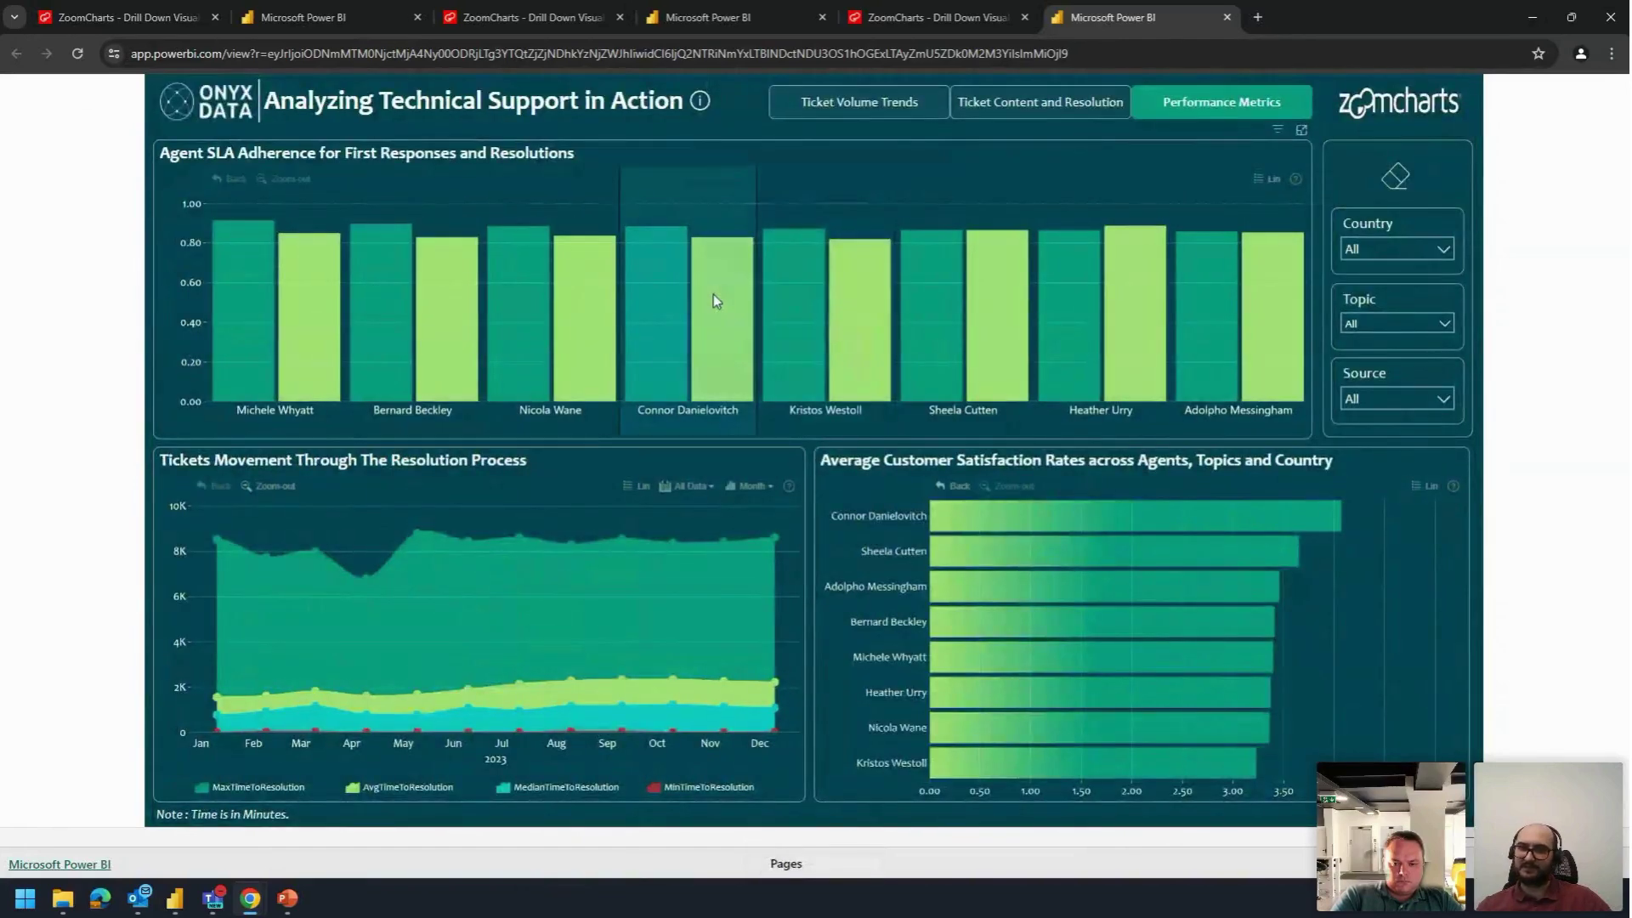
Step: Reopen and close the instruction overlay, and inspect the SLA adherence tooltip of the fourth agent's bar
{"action": "left_click", "coordinate": [701, 102]}
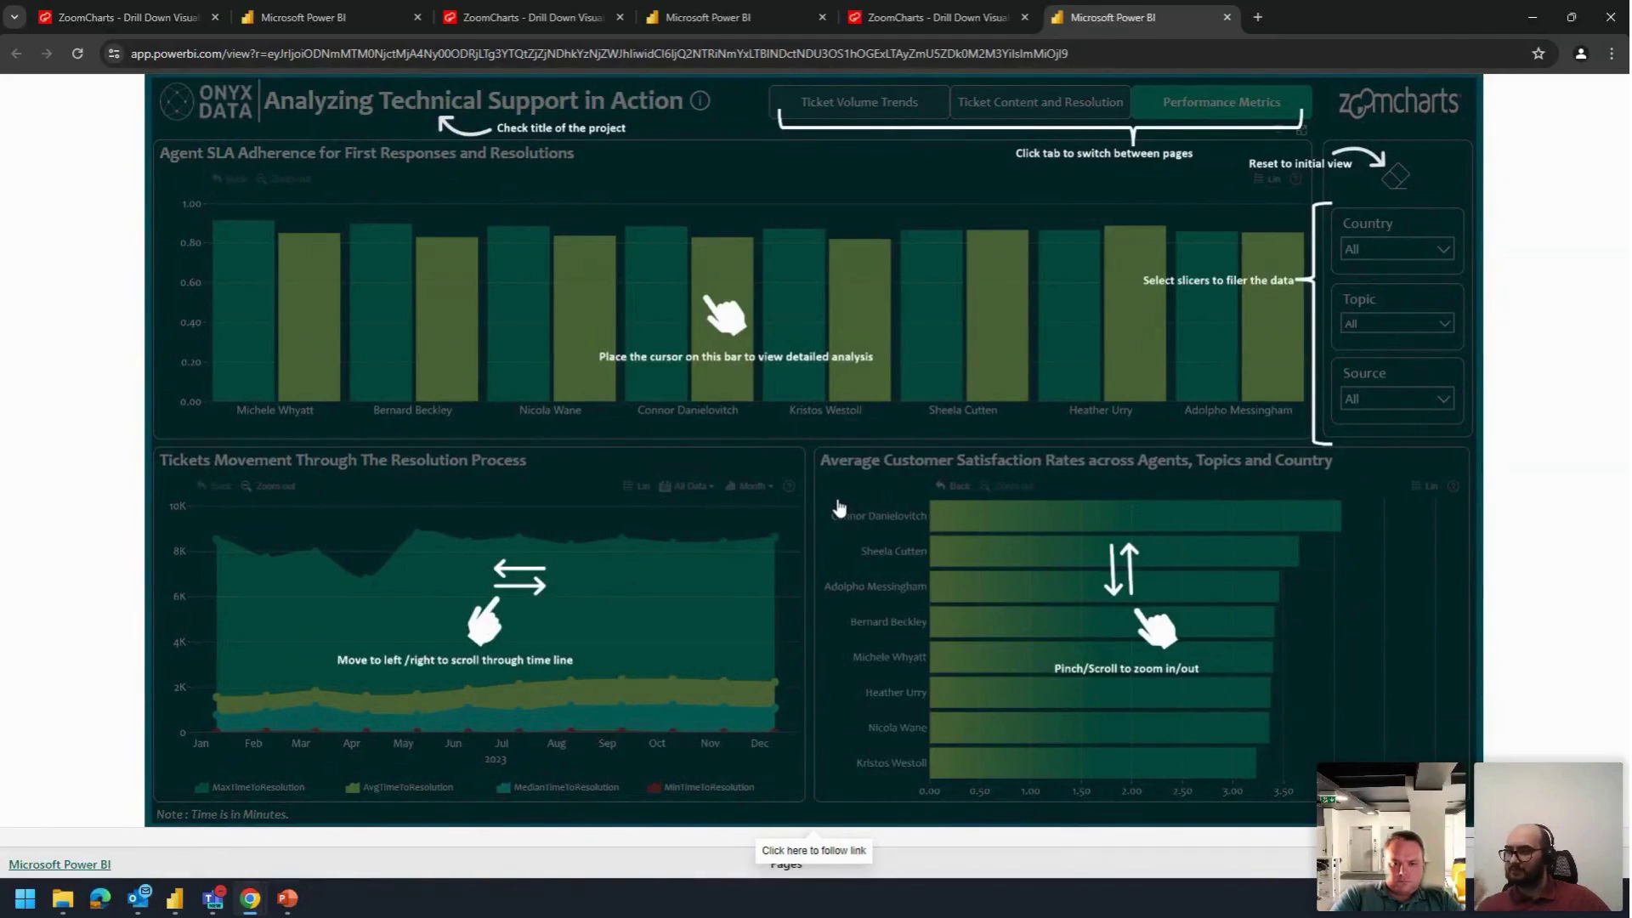
{"action": "left_click", "coordinate": [710, 260]}
{"action": "mouse_move", "coordinate": [732, 306]}
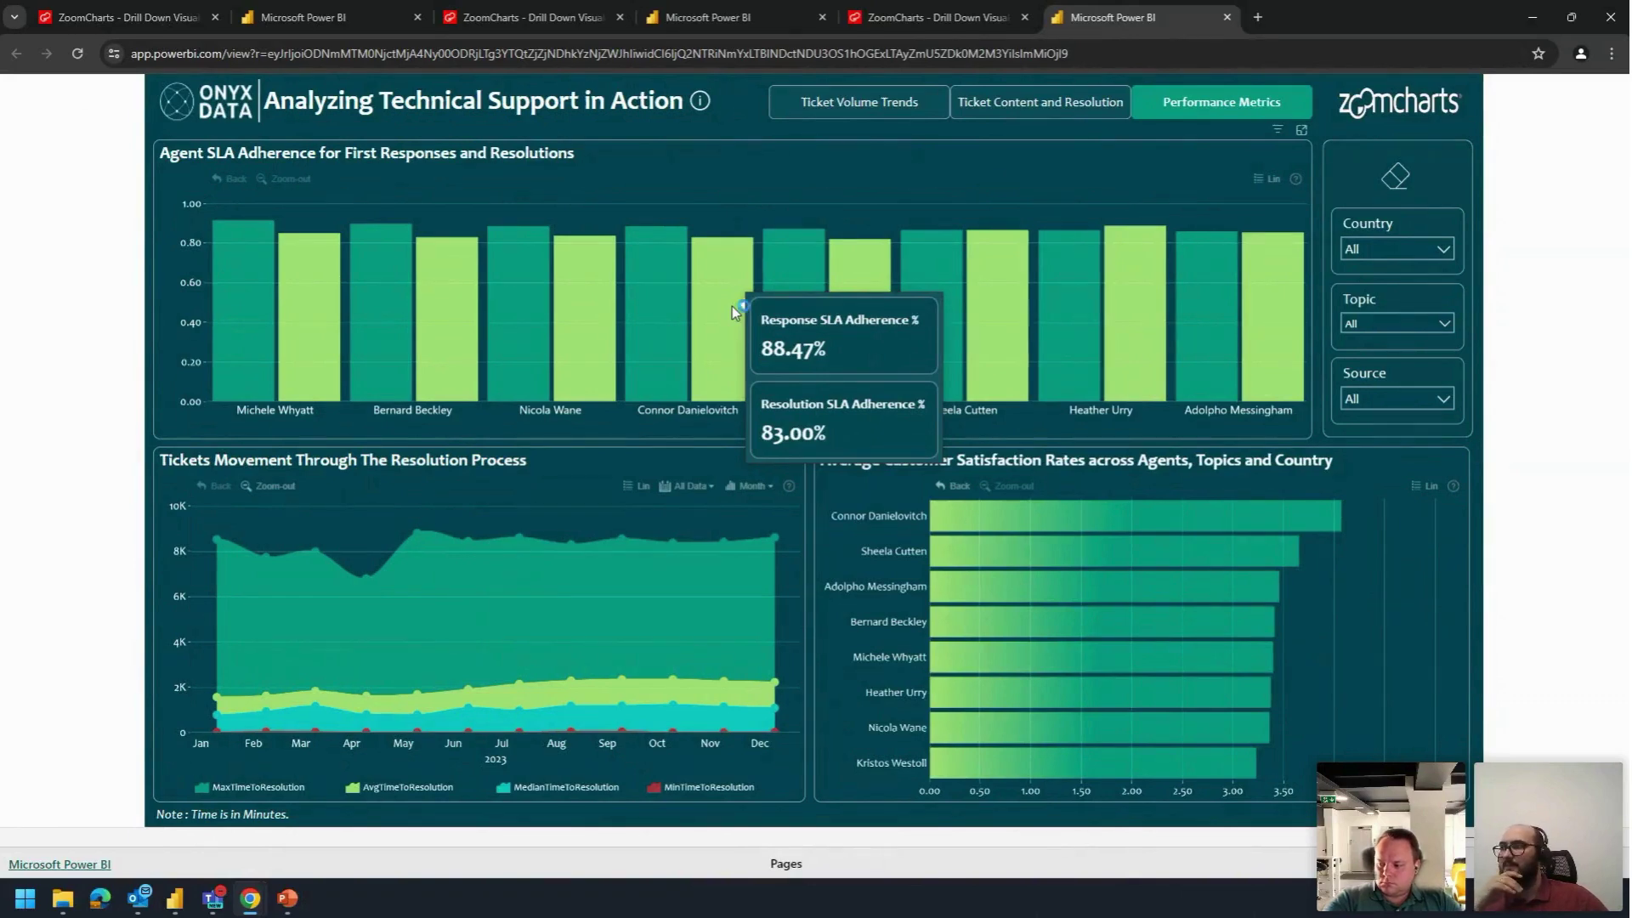
Step: Switch to Power BI Desktop, add a bookmark to Page 3, view its options, and return to the browser report
{"action": "key", "text": "alt+Tab"}
{"action": "key", "text": "Tab"}
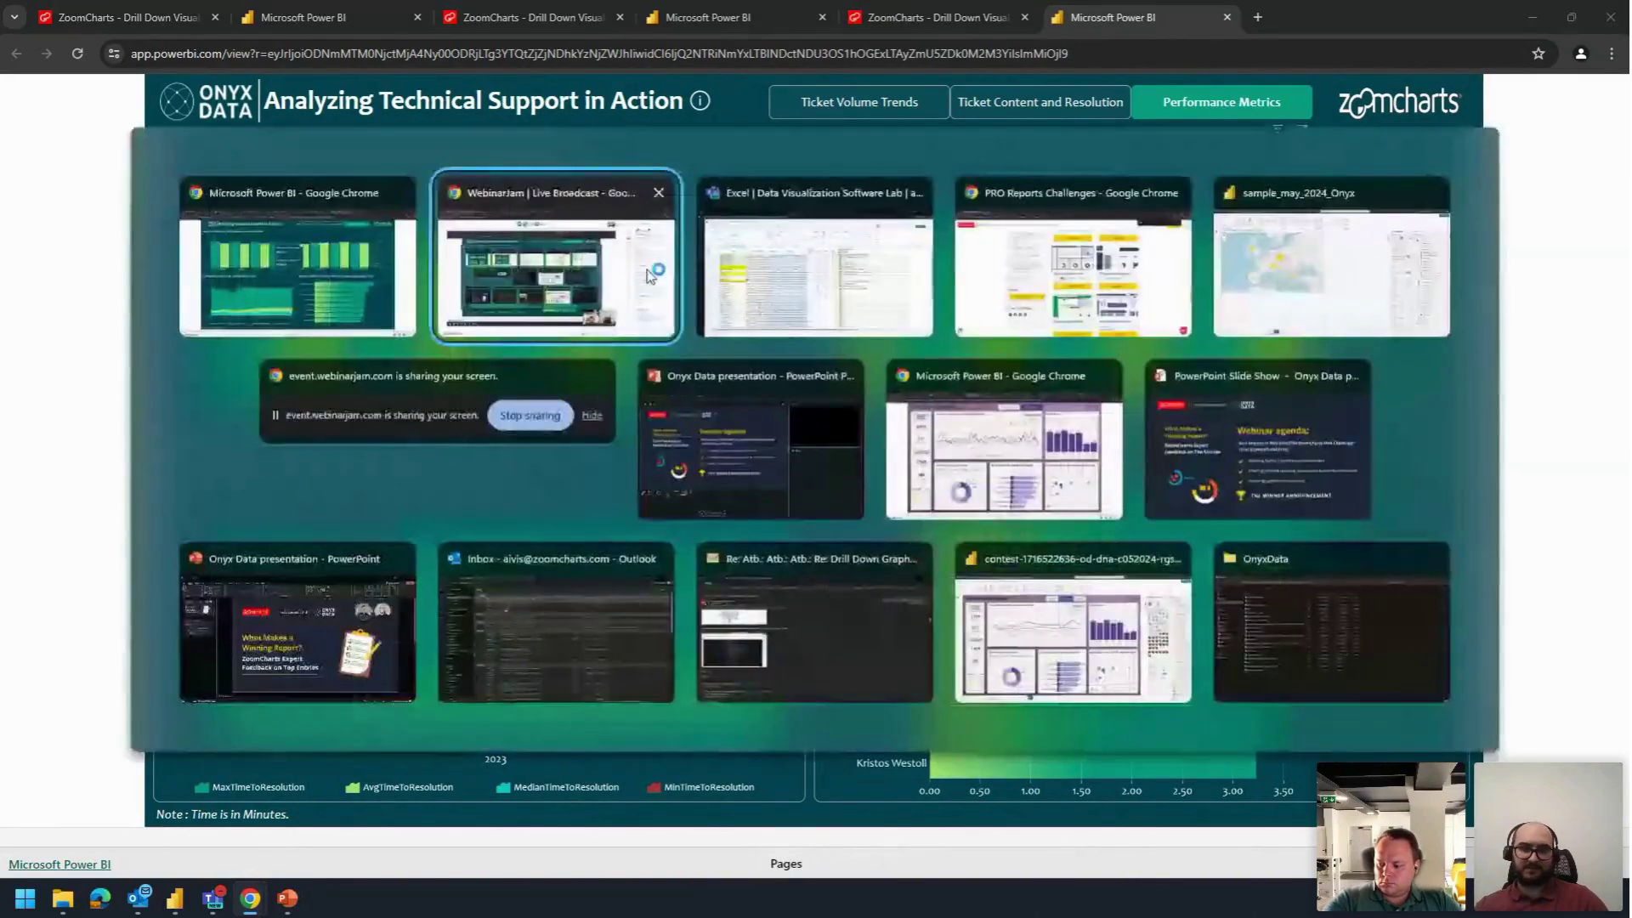
{"action": "key", "text": "Tab"}
{"action": "key", "text": "Tab"}
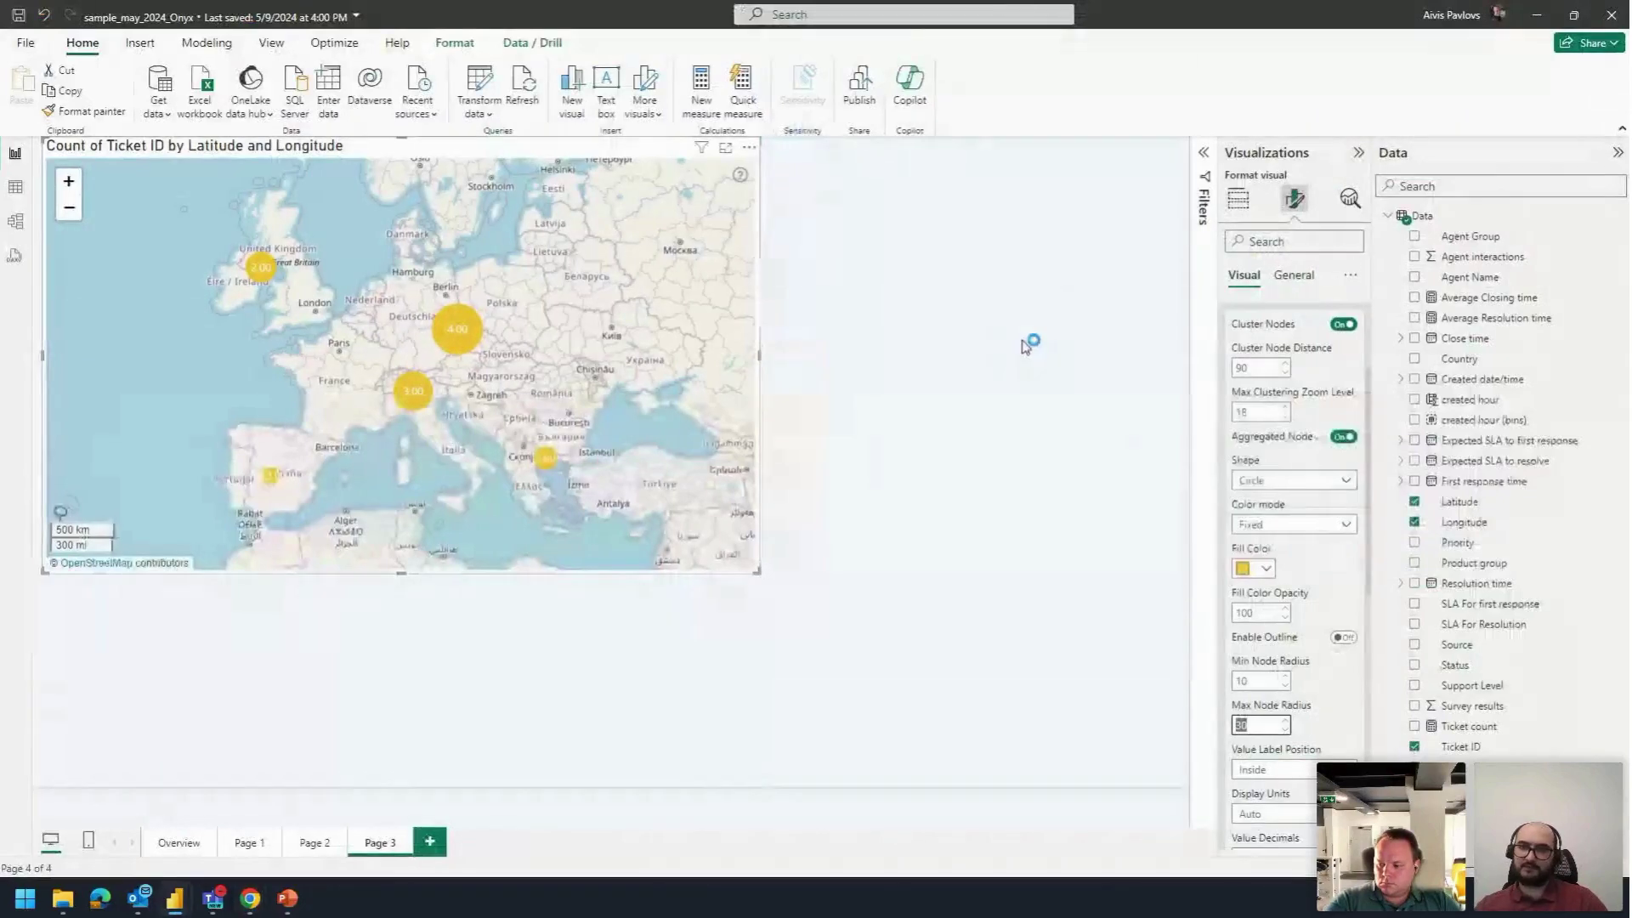
{"action": "left_click", "coordinate": [271, 43]}
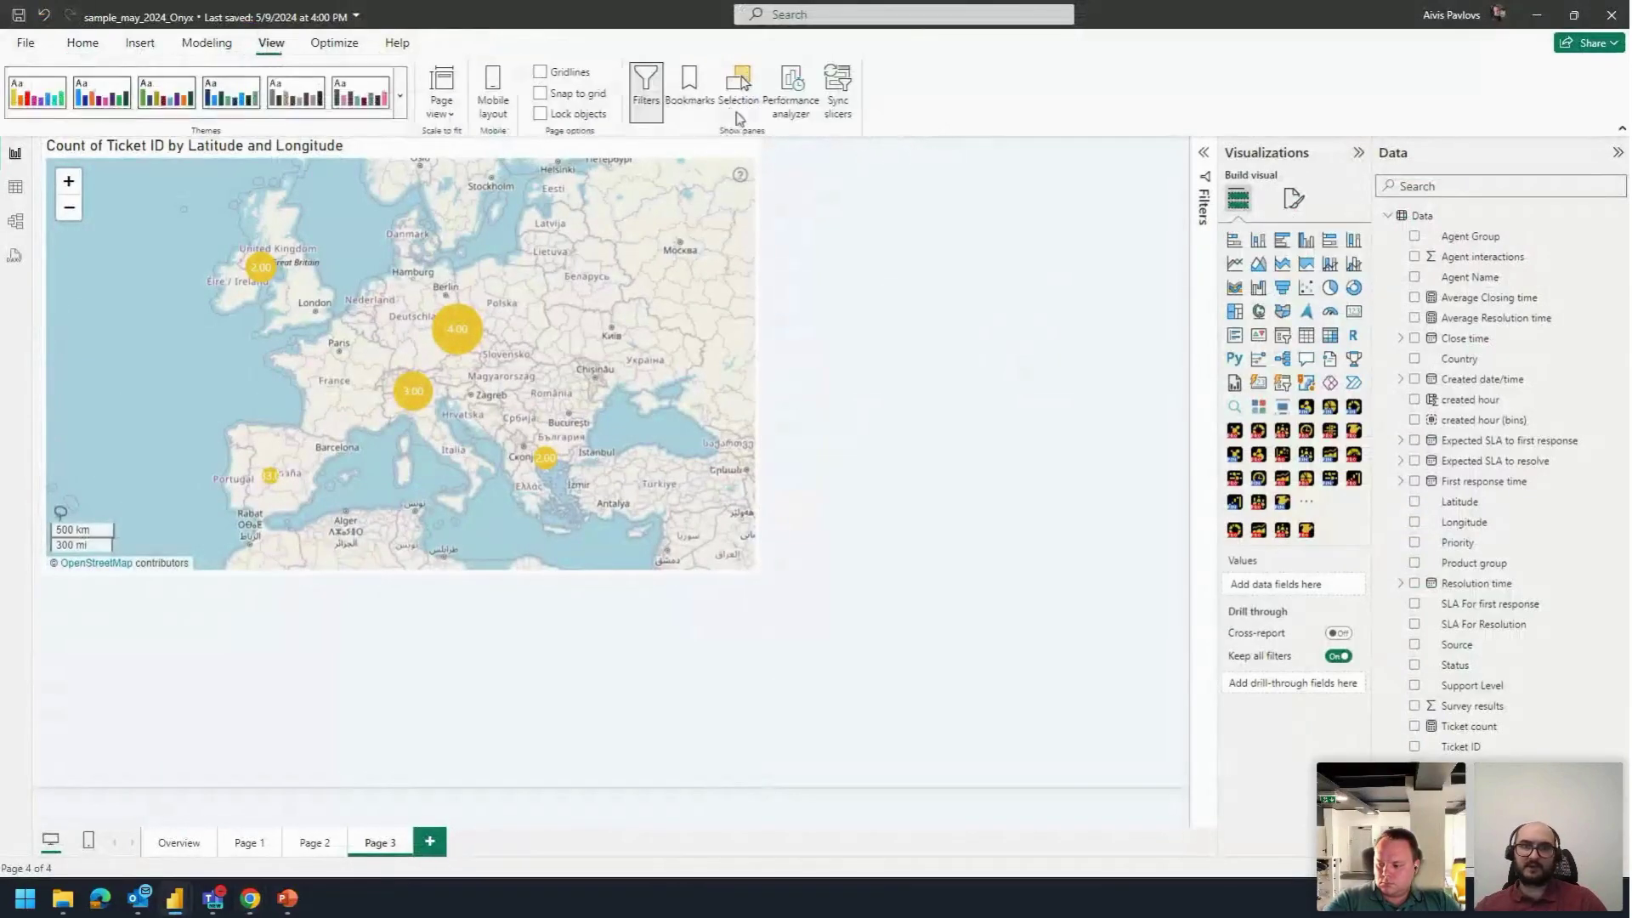
{"action": "left_click", "coordinate": [689, 85]}
{"action": "left_click", "coordinate": [1093, 182]}
{"action": "right_click", "coordinate": [1105, 209]}
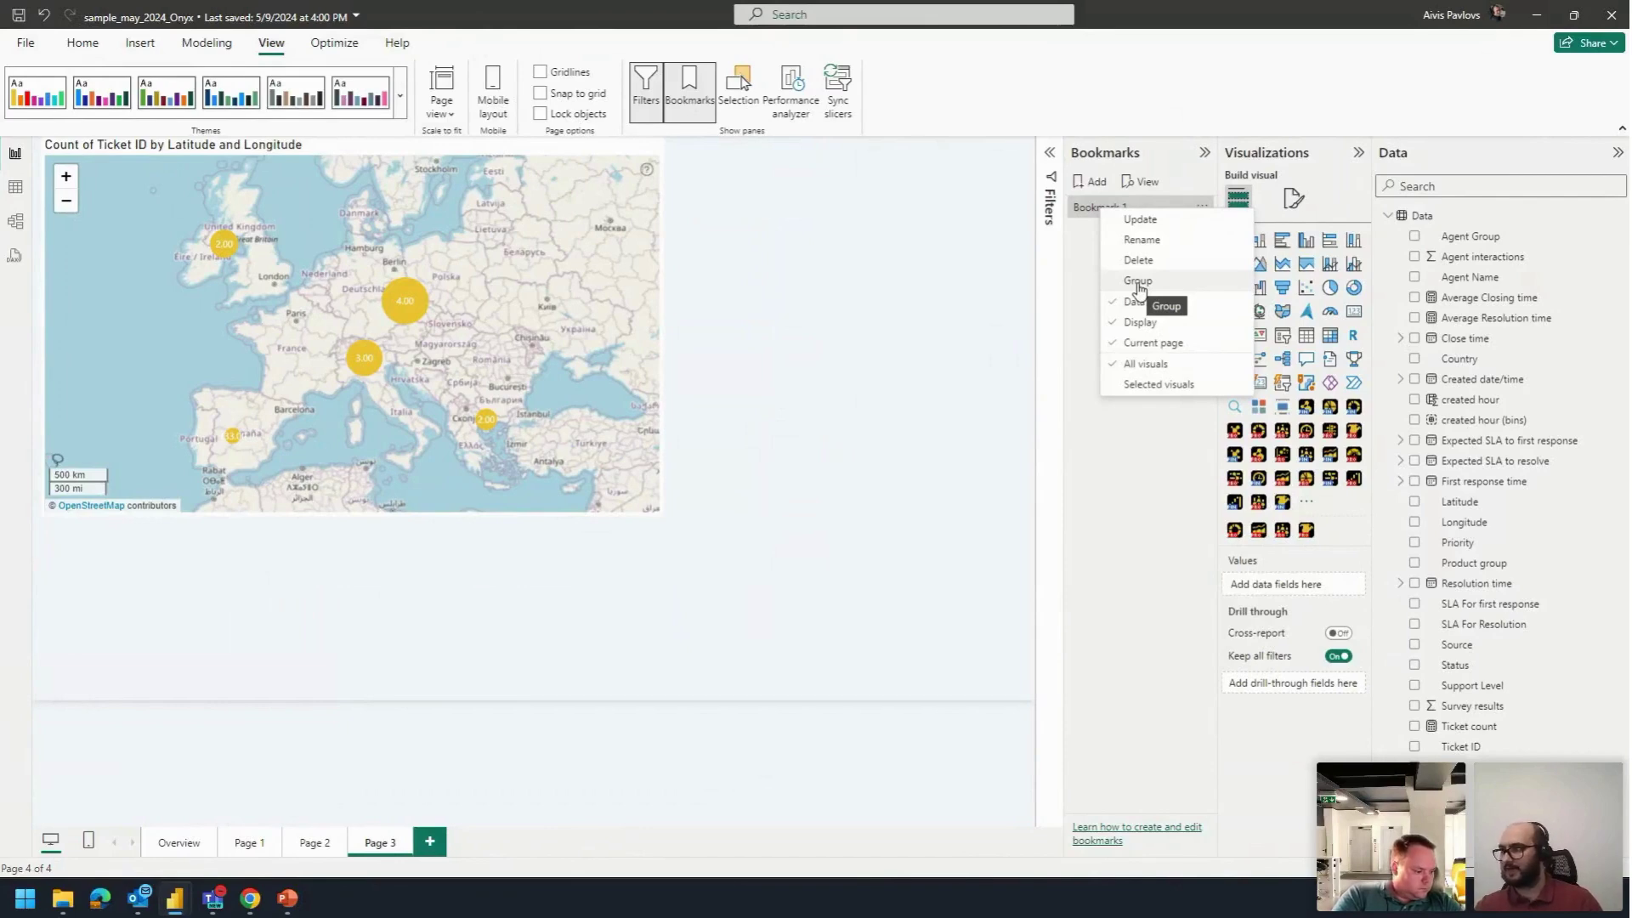
{"action": "key", "text": "alt+Tab"}
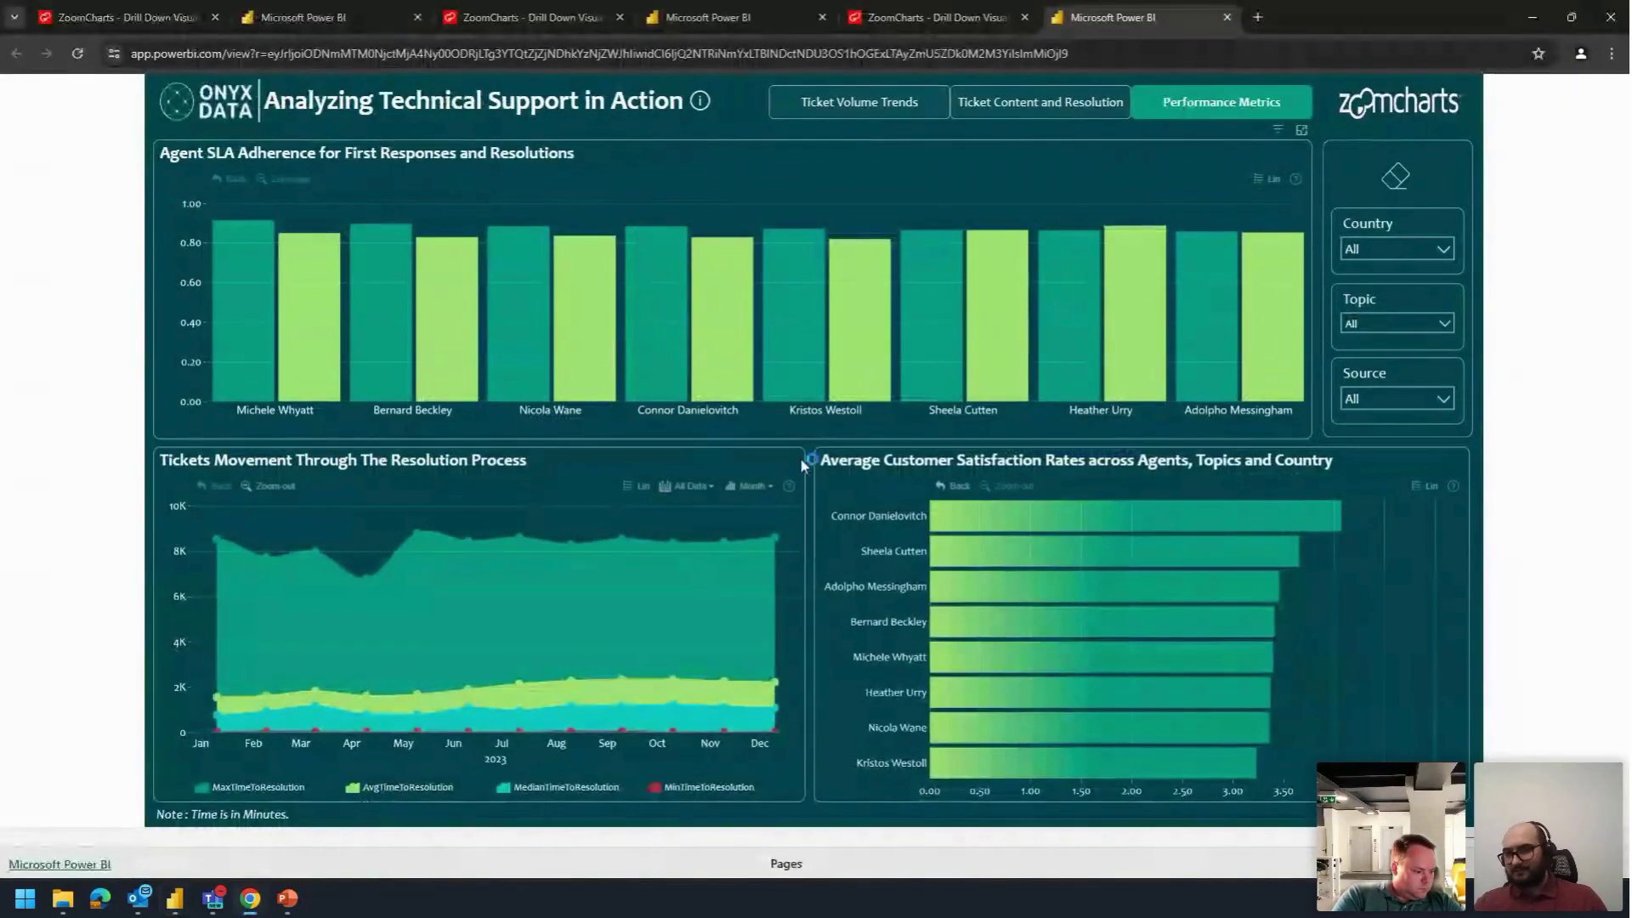
Step: Drill into the third agent in the customer satisfaction chart, and test how opening and closing the instruction overlay affects the drill-down
{"action": "left_click", "coordinate": [1200, 575]}
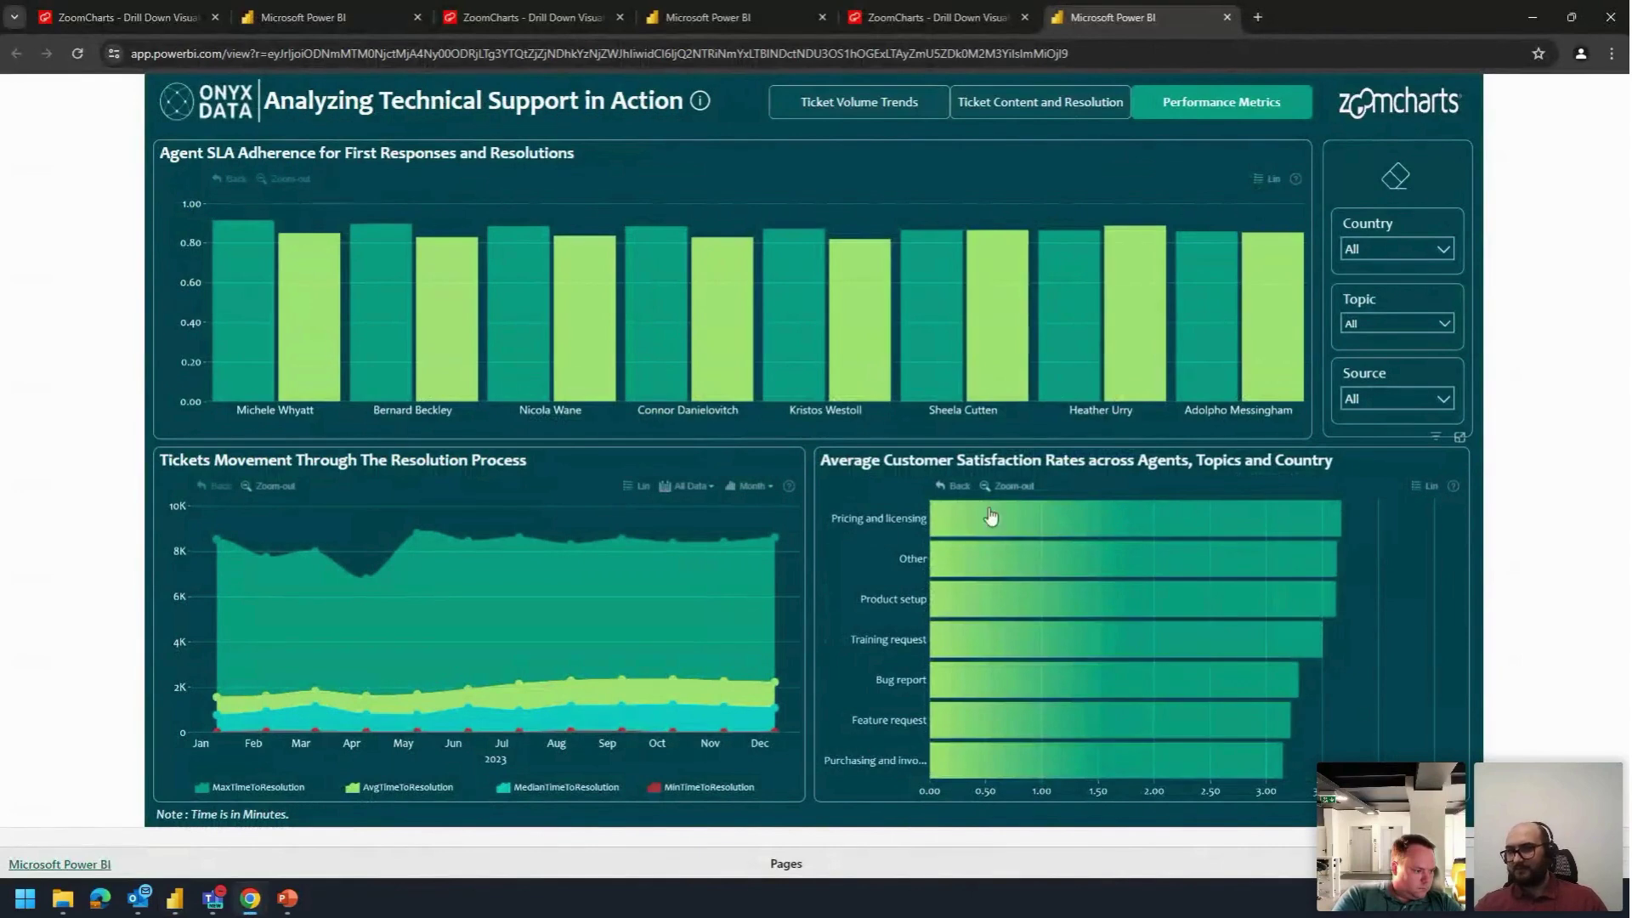
{"action": "left_click", "coordinate": [701, 101]}
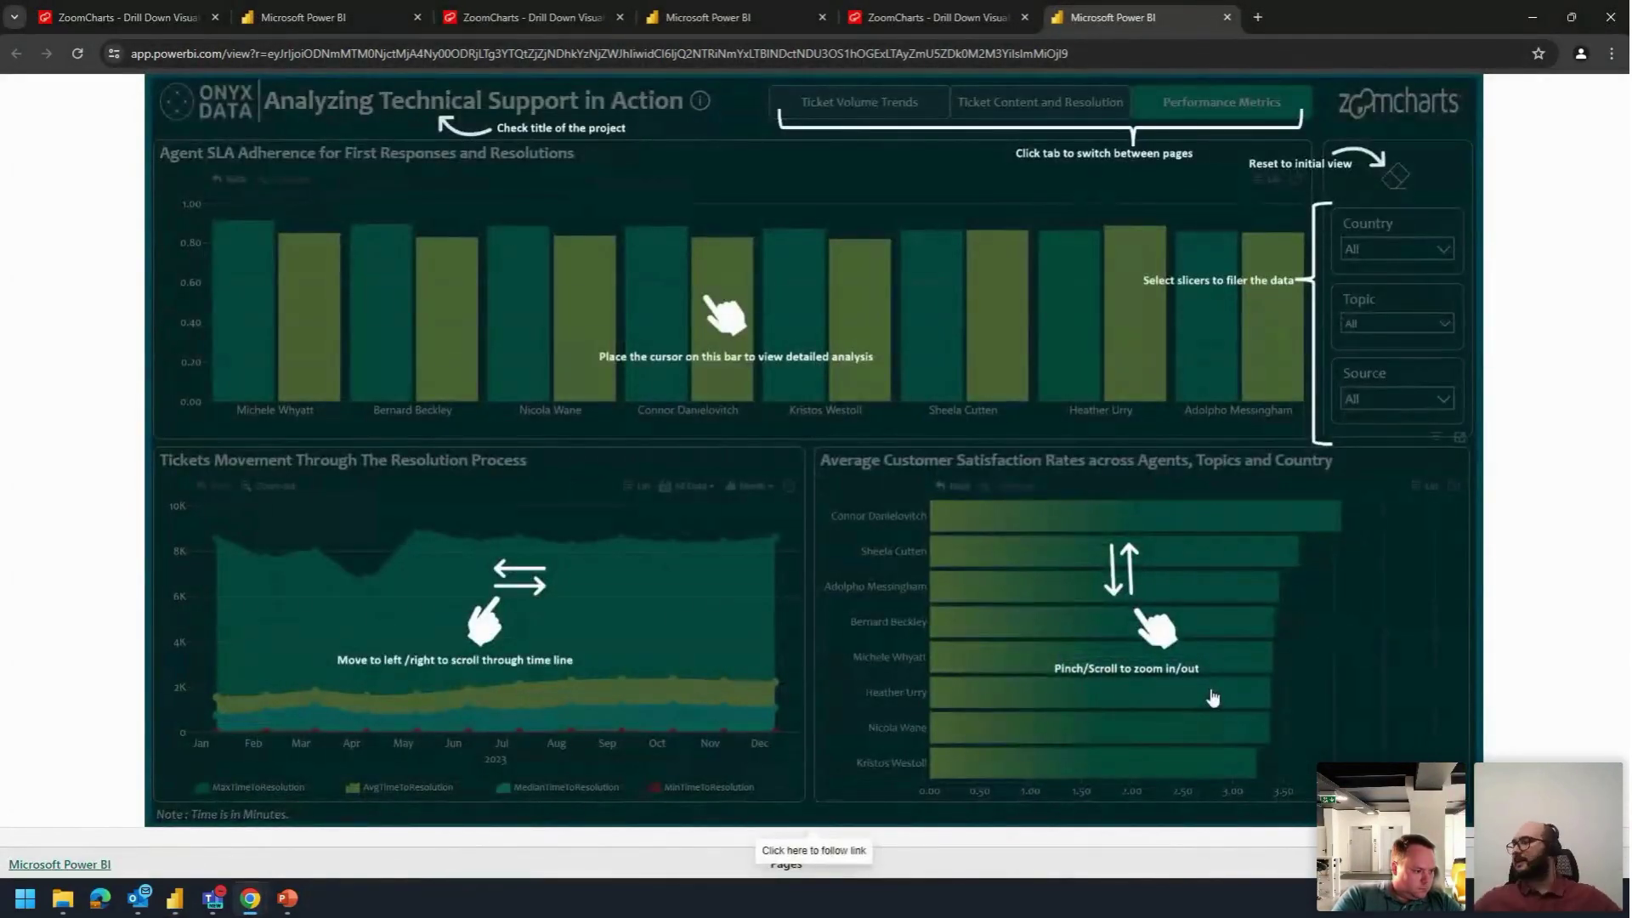
{"action": "left_click", "coordinate": [1352, 676]}
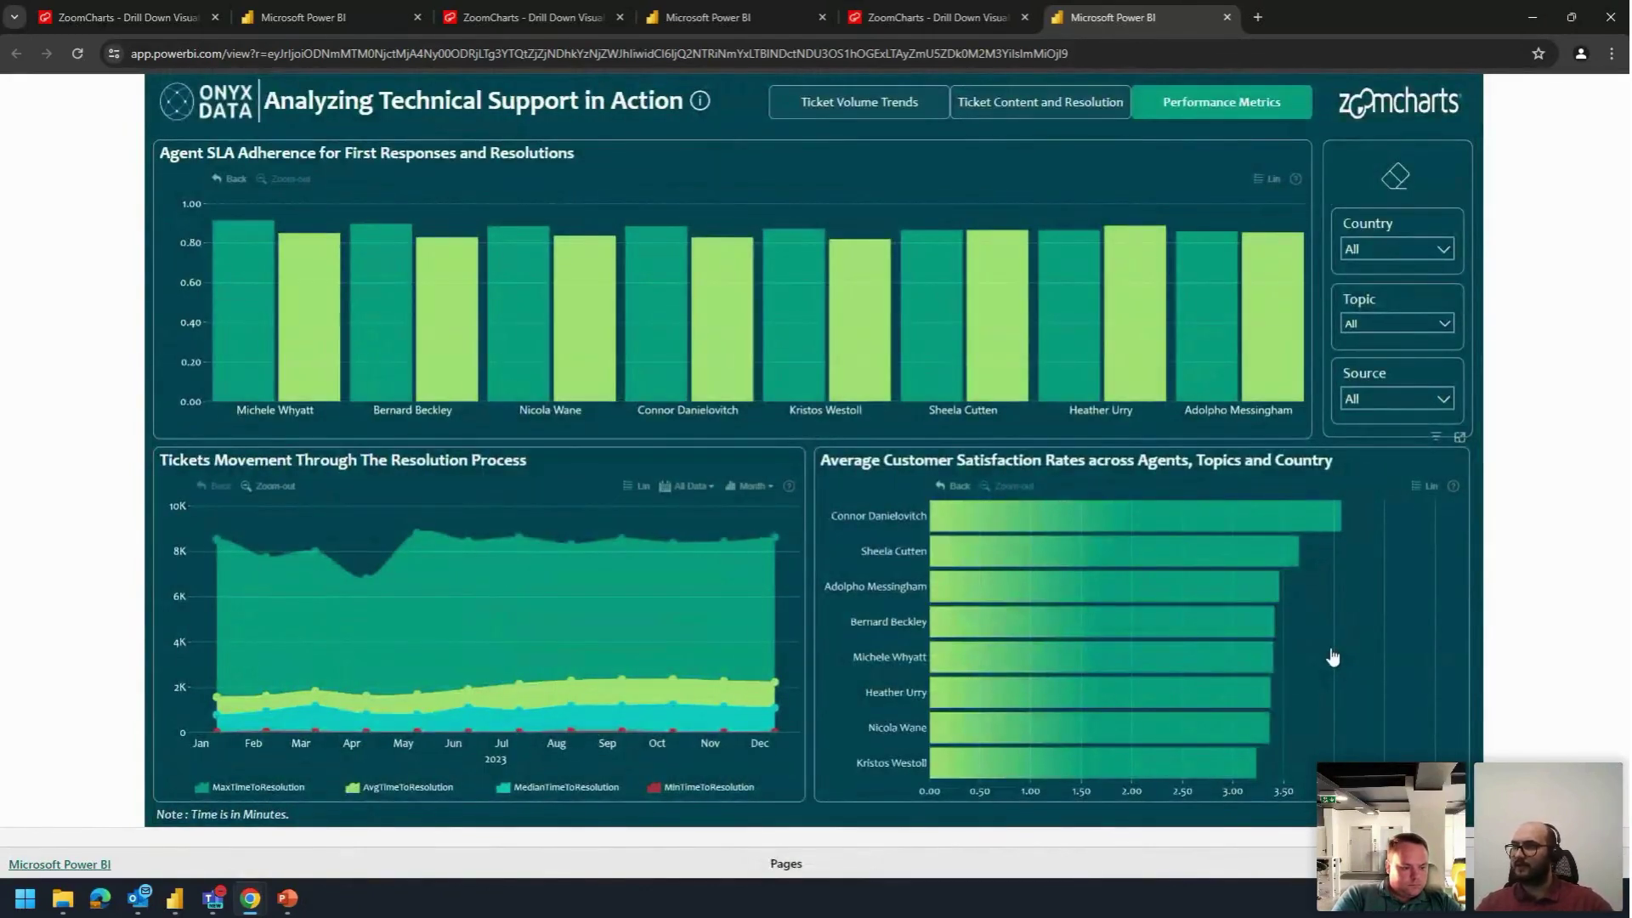
Step: Switch the report to the Ticket Volume Trends page
{"action": "left_click", "coordinate": [816, 101]}
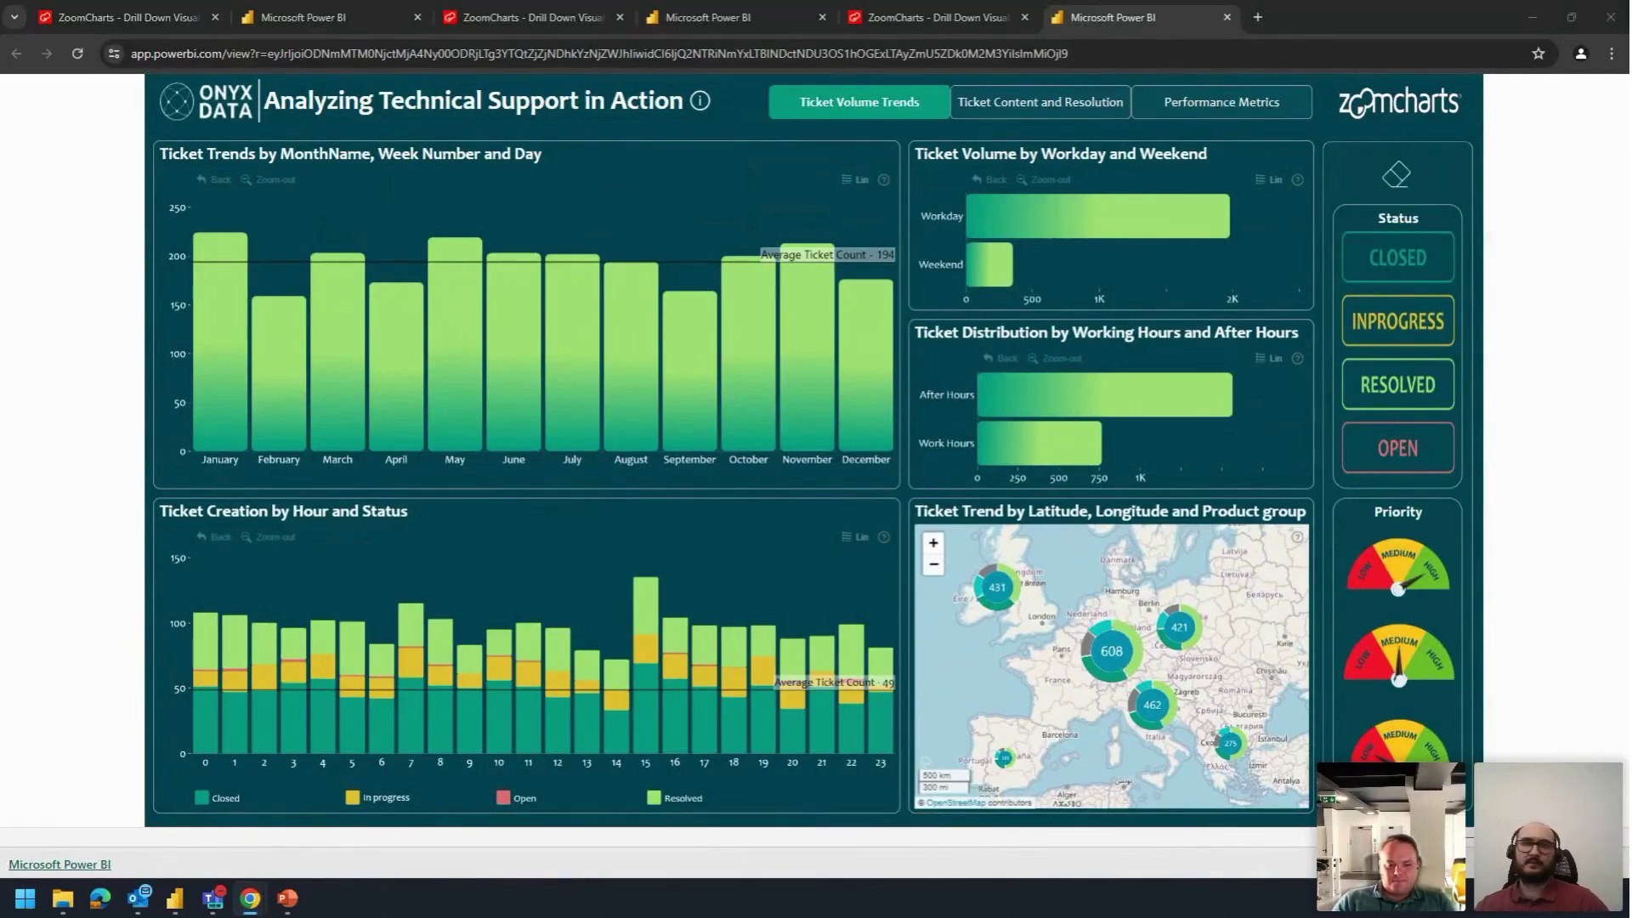
{"action": "left_click_drag", "start_coordinate": [282, 666], "coordinate": [204, 408]}
{"action": "left_click_drag", "start_coordinate": [271, 637], "coordinate": [1207, 51]}
Step: Load the interactive Onyx Data Tech Support Performance Report from its submission page and show the report in its own browser tab
{"action": "scroll", "coordinate": [1305, 363], "scroll_direction": "up", "scroll_amount": 1}
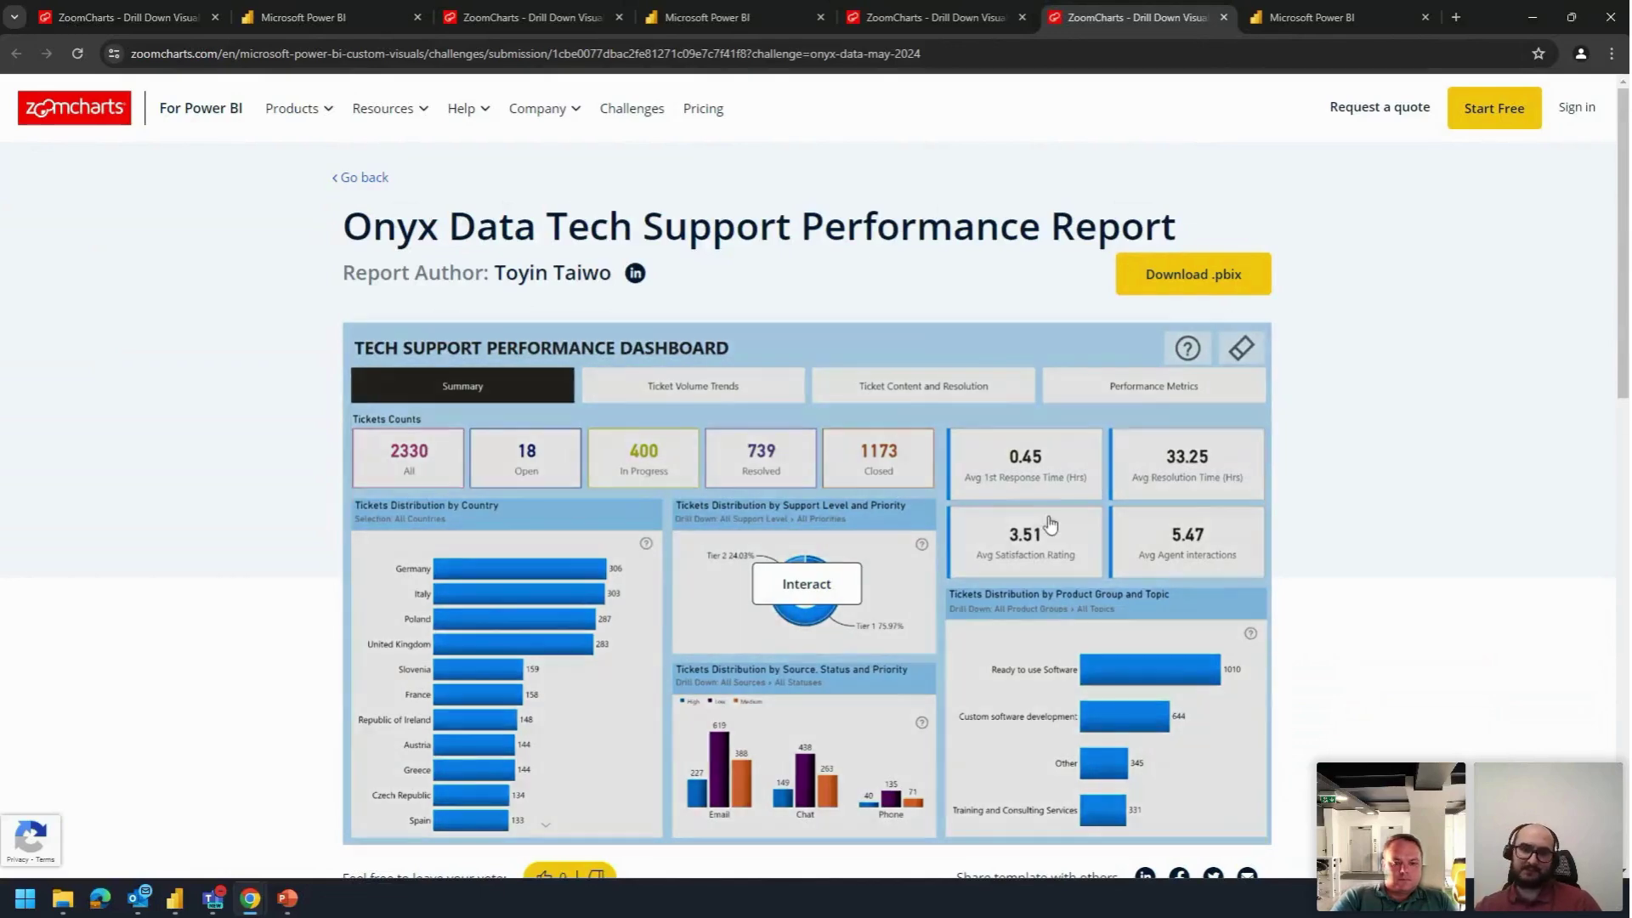
{"action": "left_click", "coordinate": [854, 586]}
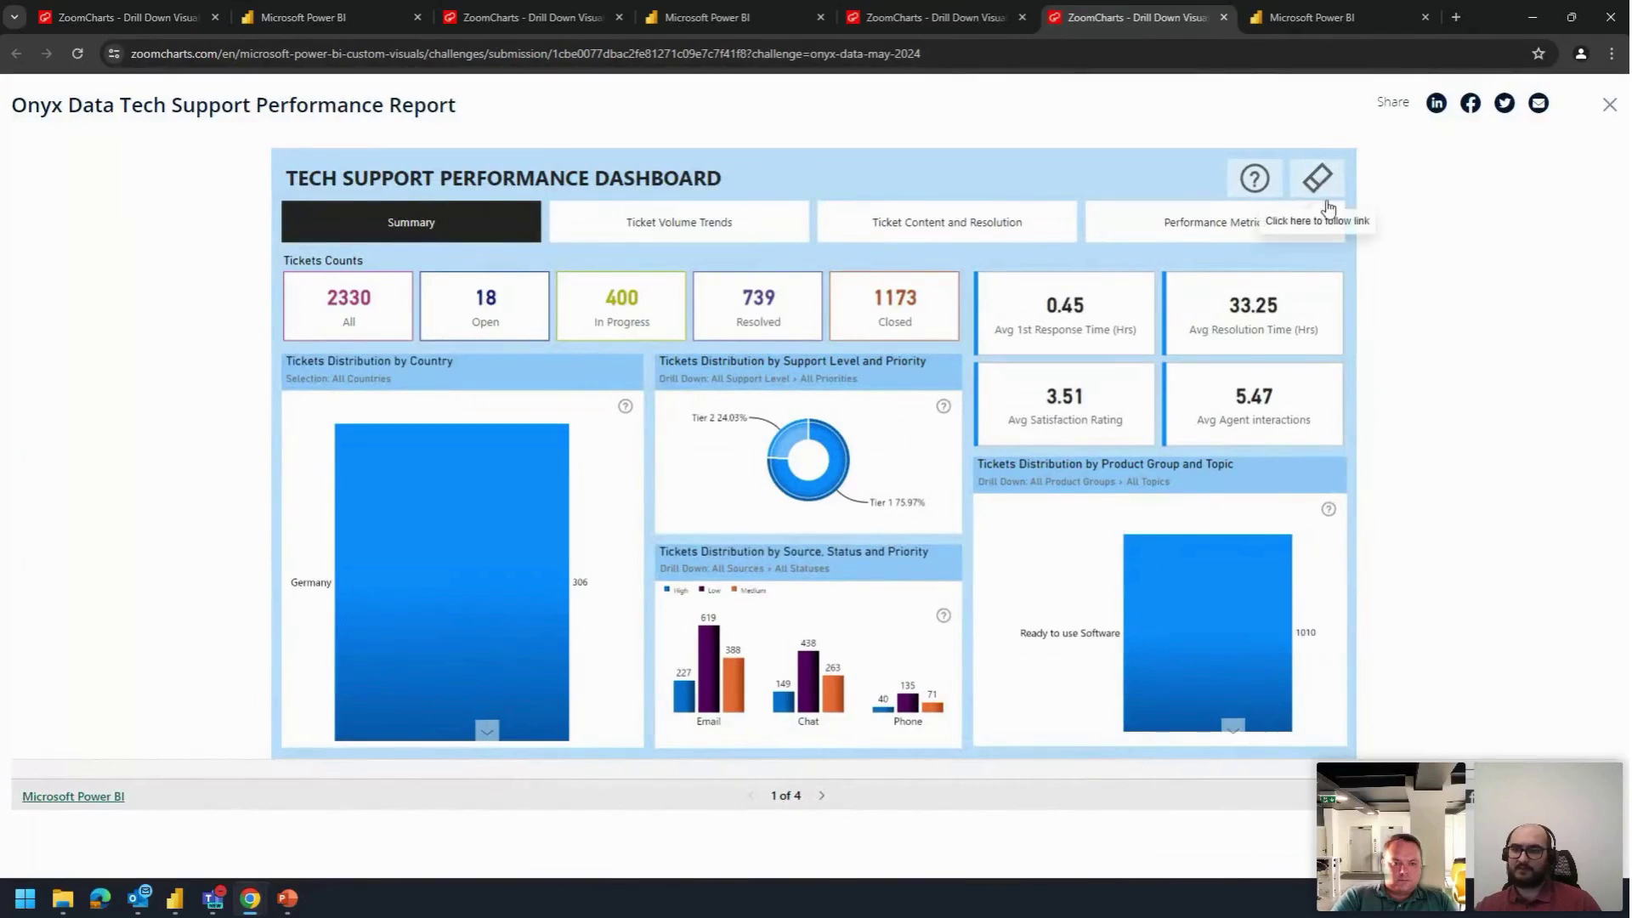
{"action": "mouse_move", "coordinate": [1207, 634]}
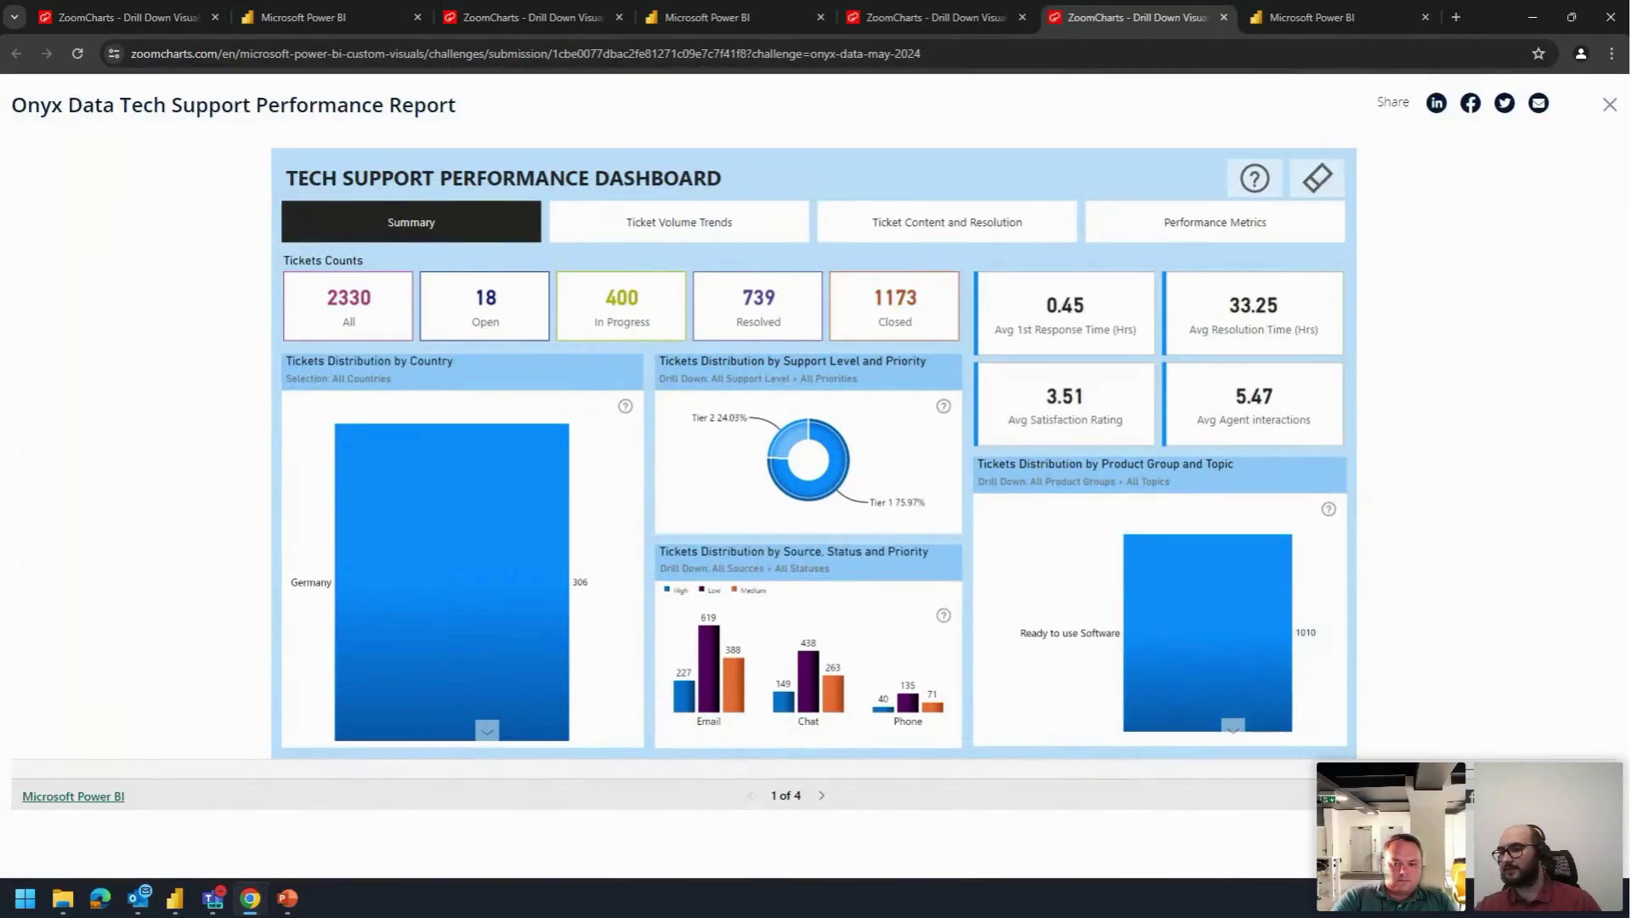
{"action": "left_click", "coordinate": [1551, 748]}
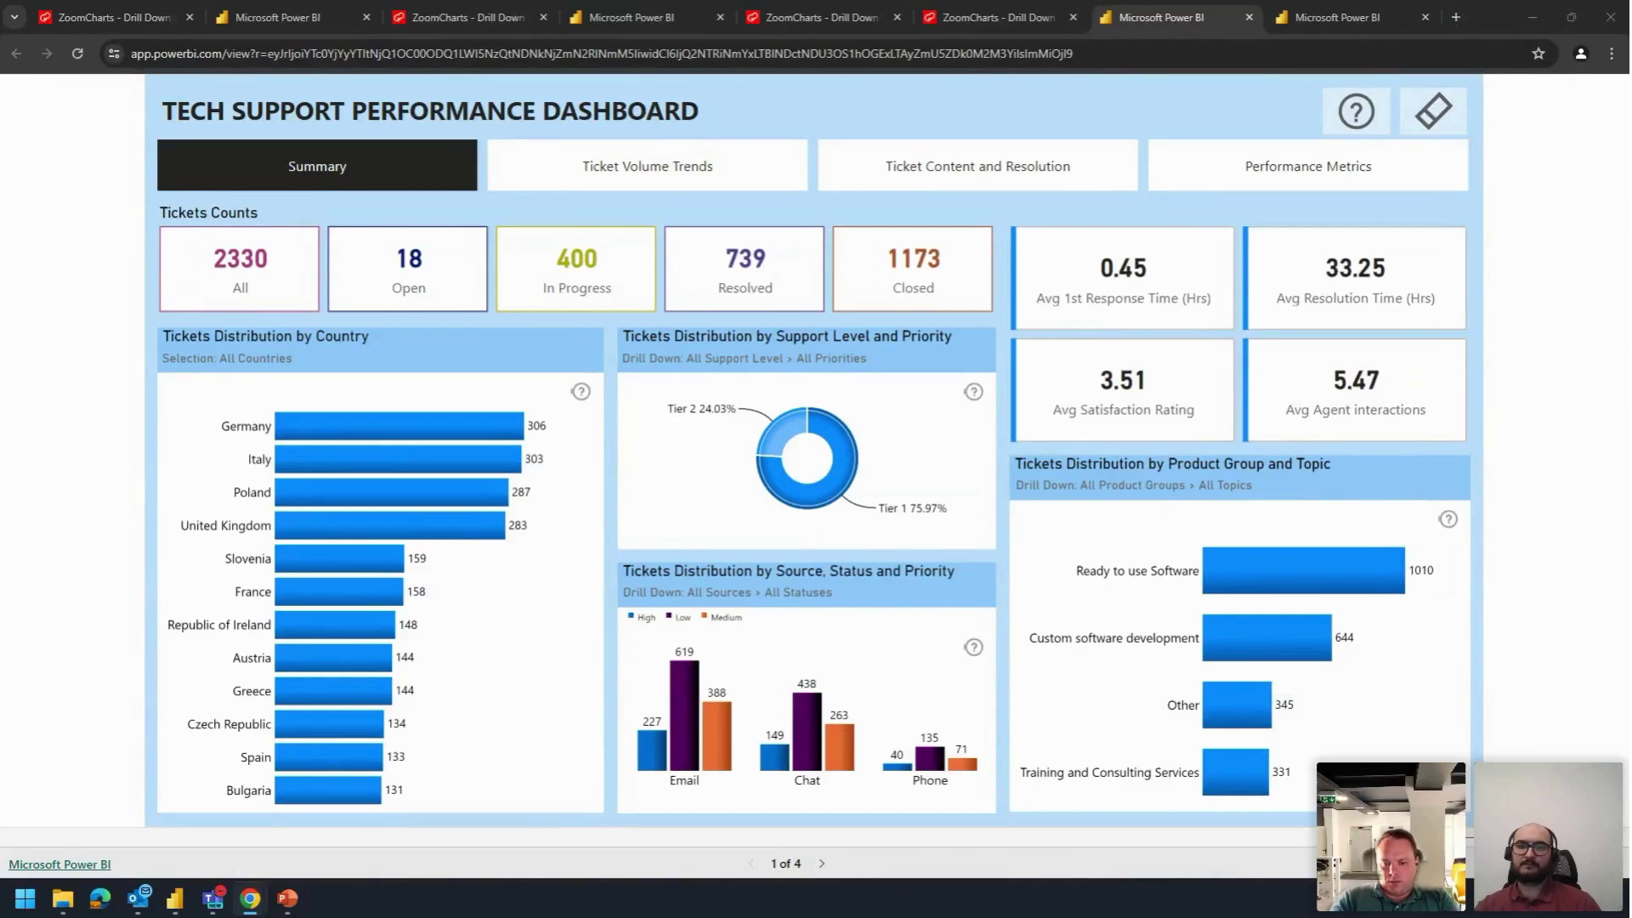
{"action": "left_click", "coordinate": [1000, 594]}
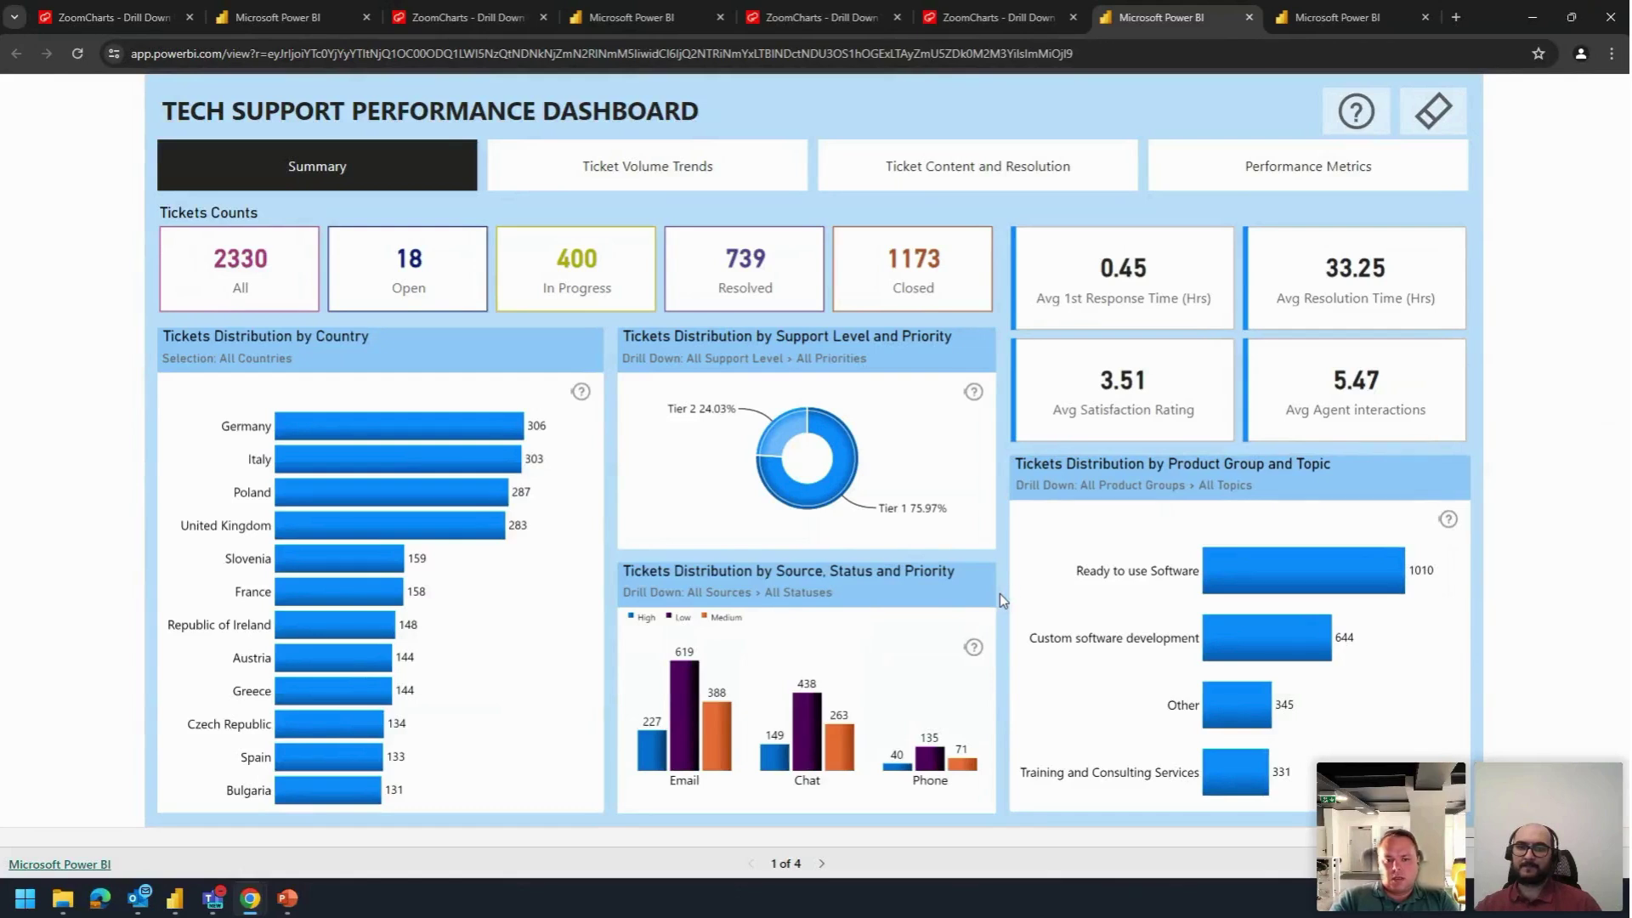
Step: Go to the Ticket Volume Trends page and display the Ticket Resolution Trend chart by month
{"action": "left_click", "coordinate": [837, 187]}
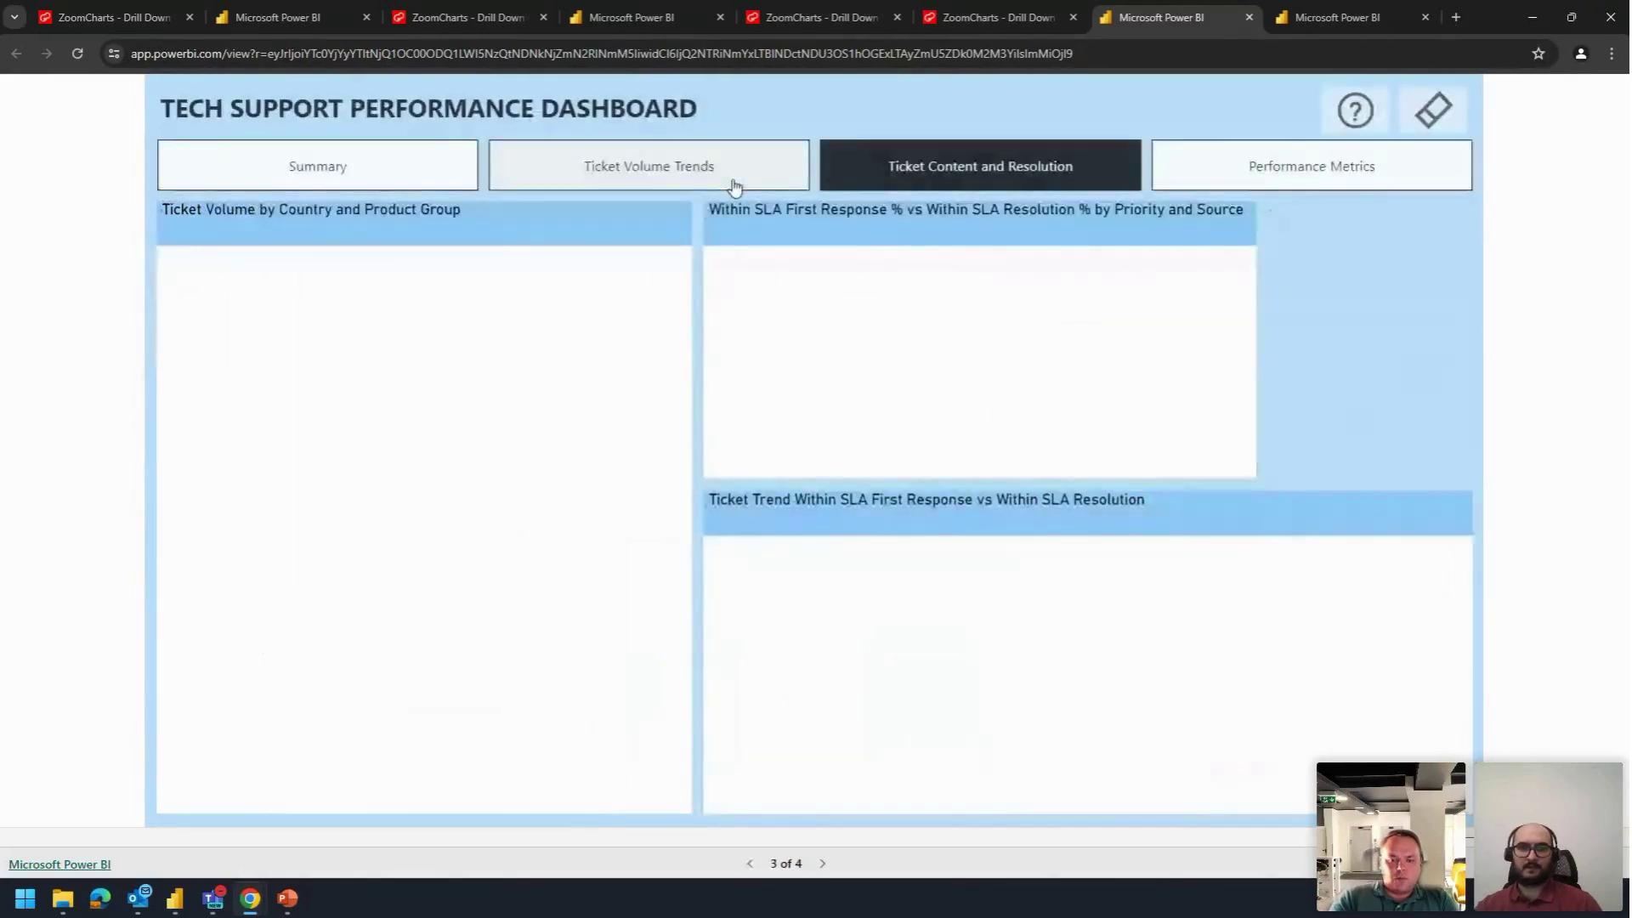
{"action": "left_click", "coordinate": [676, 172]}
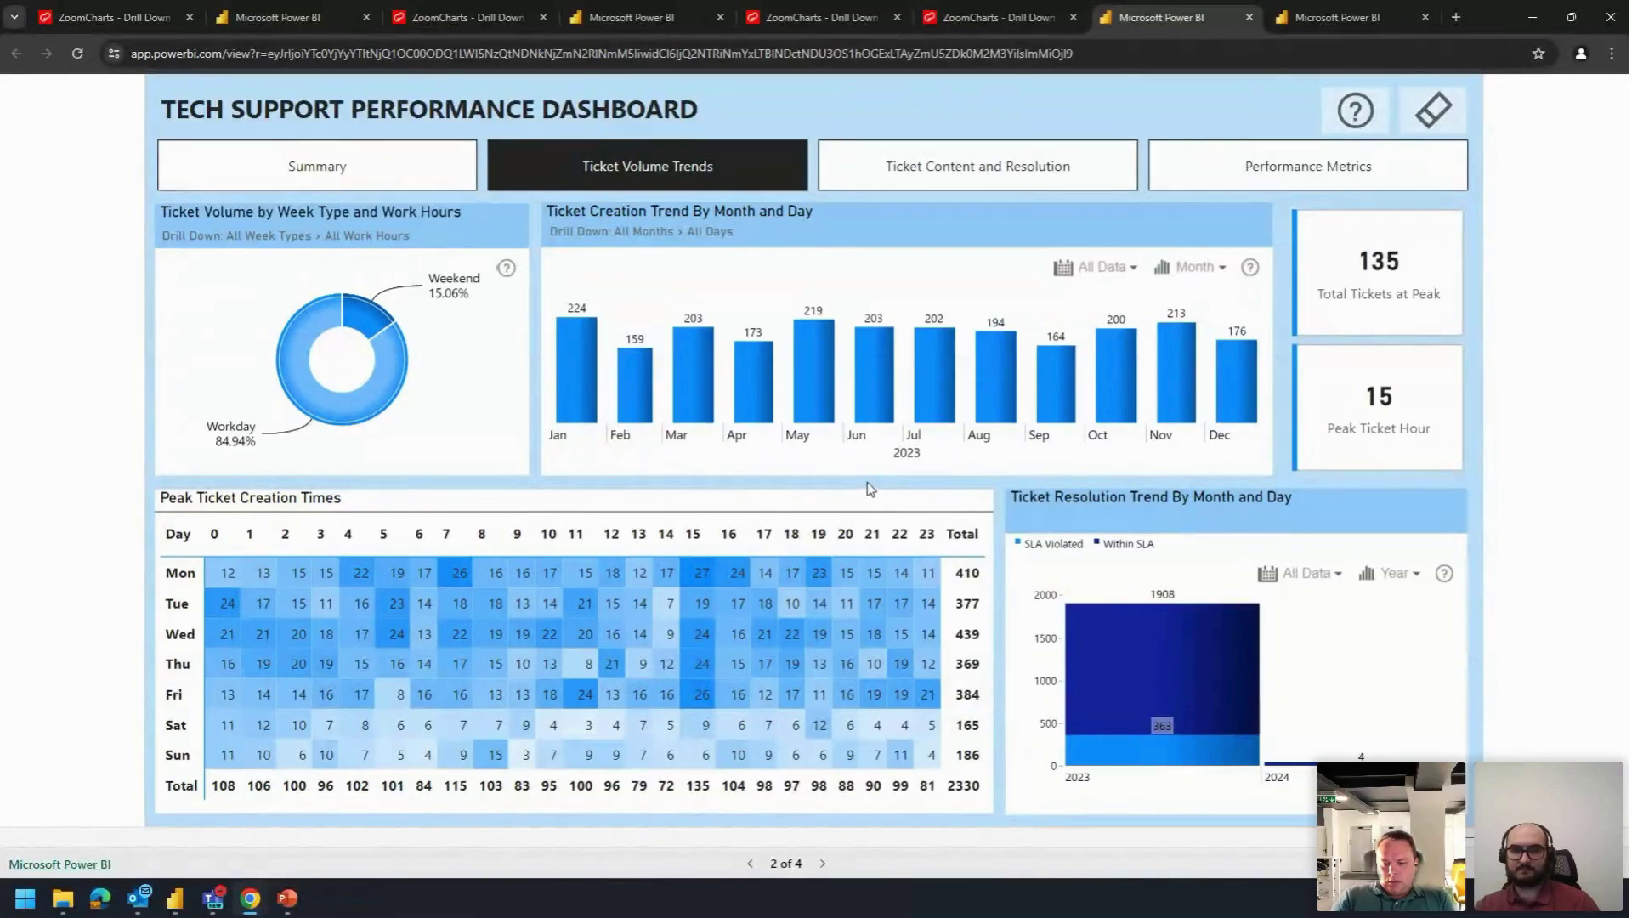
{"action": "mouse_move", "coordinate": [1343, 651]}
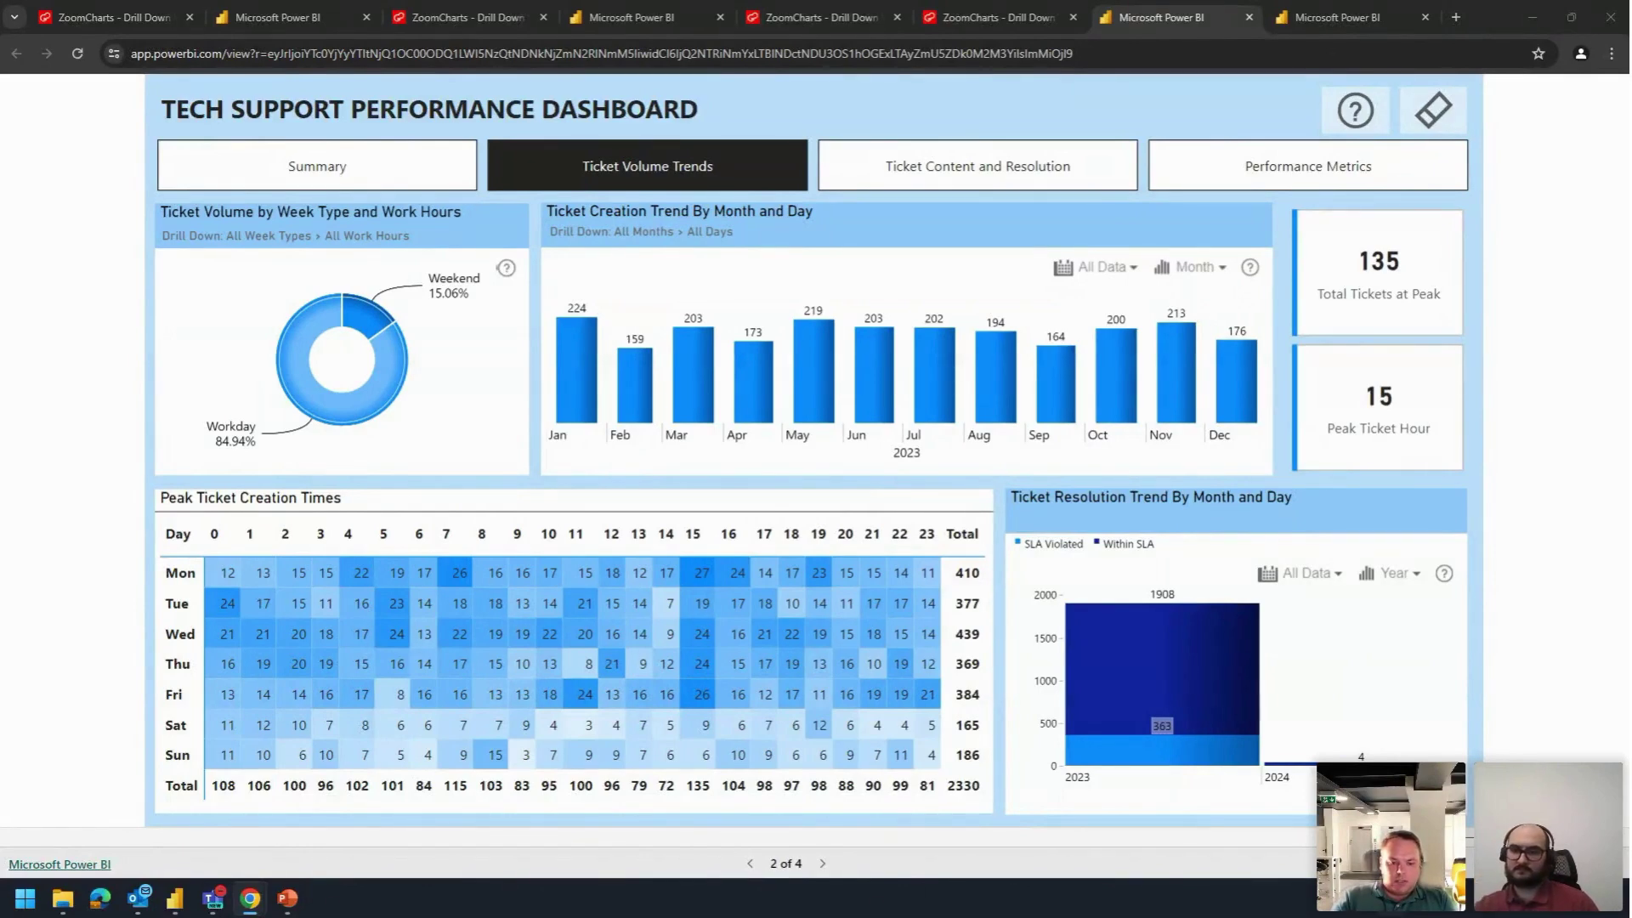
{"action": "left_click", "coordinate": [1391, 572]}
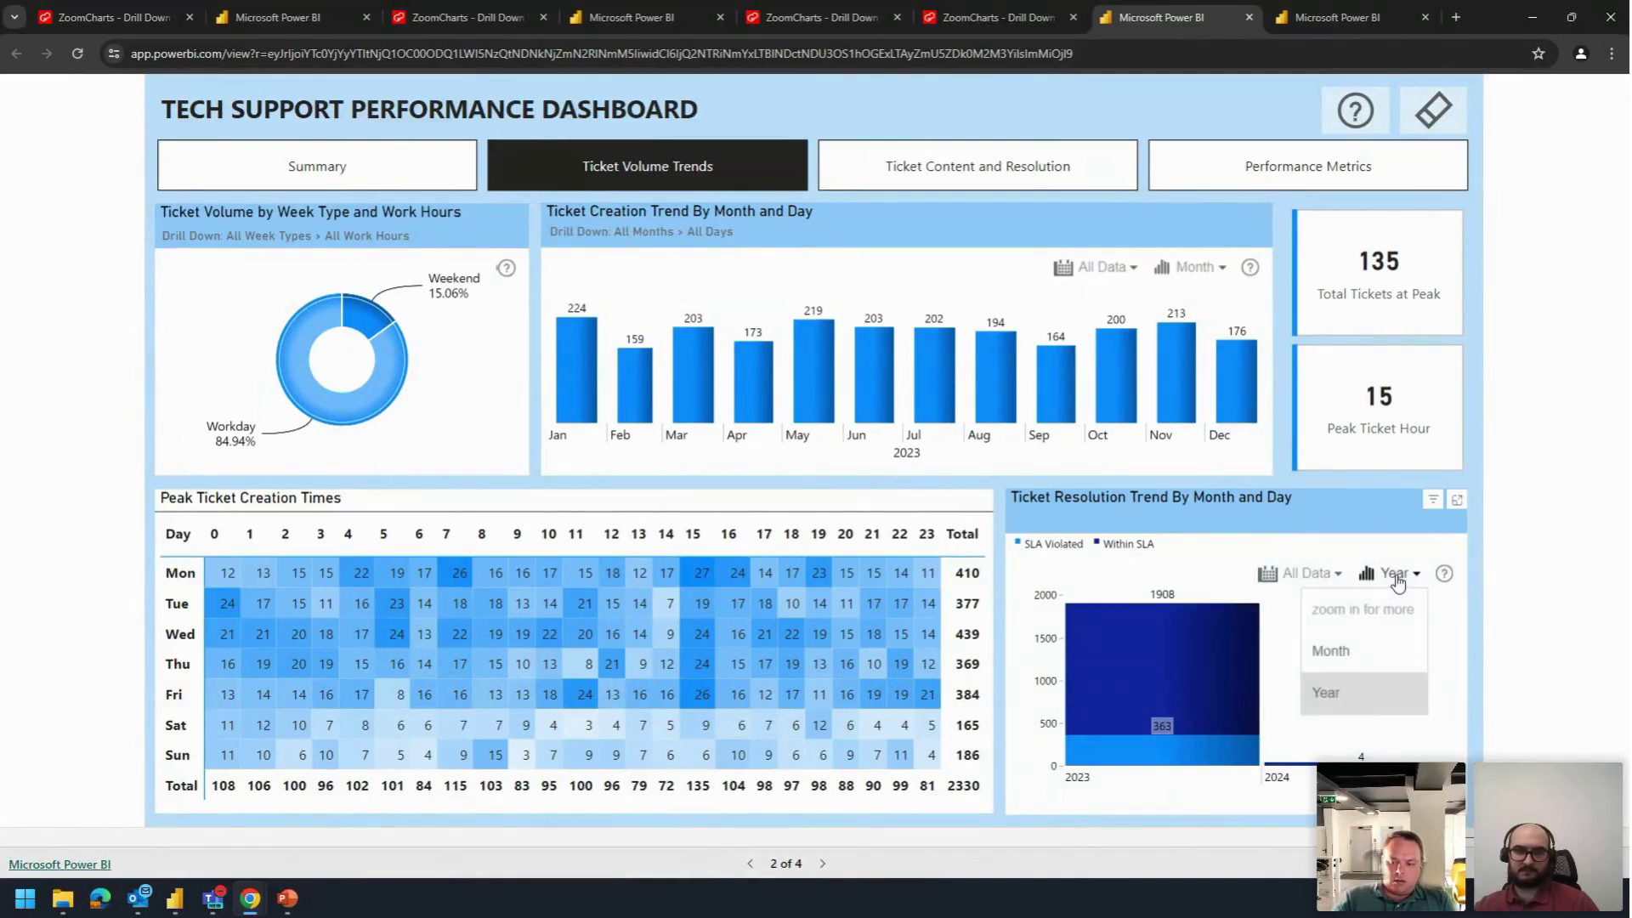
{"action": "left_click", "coordinate": [1330, 650]}
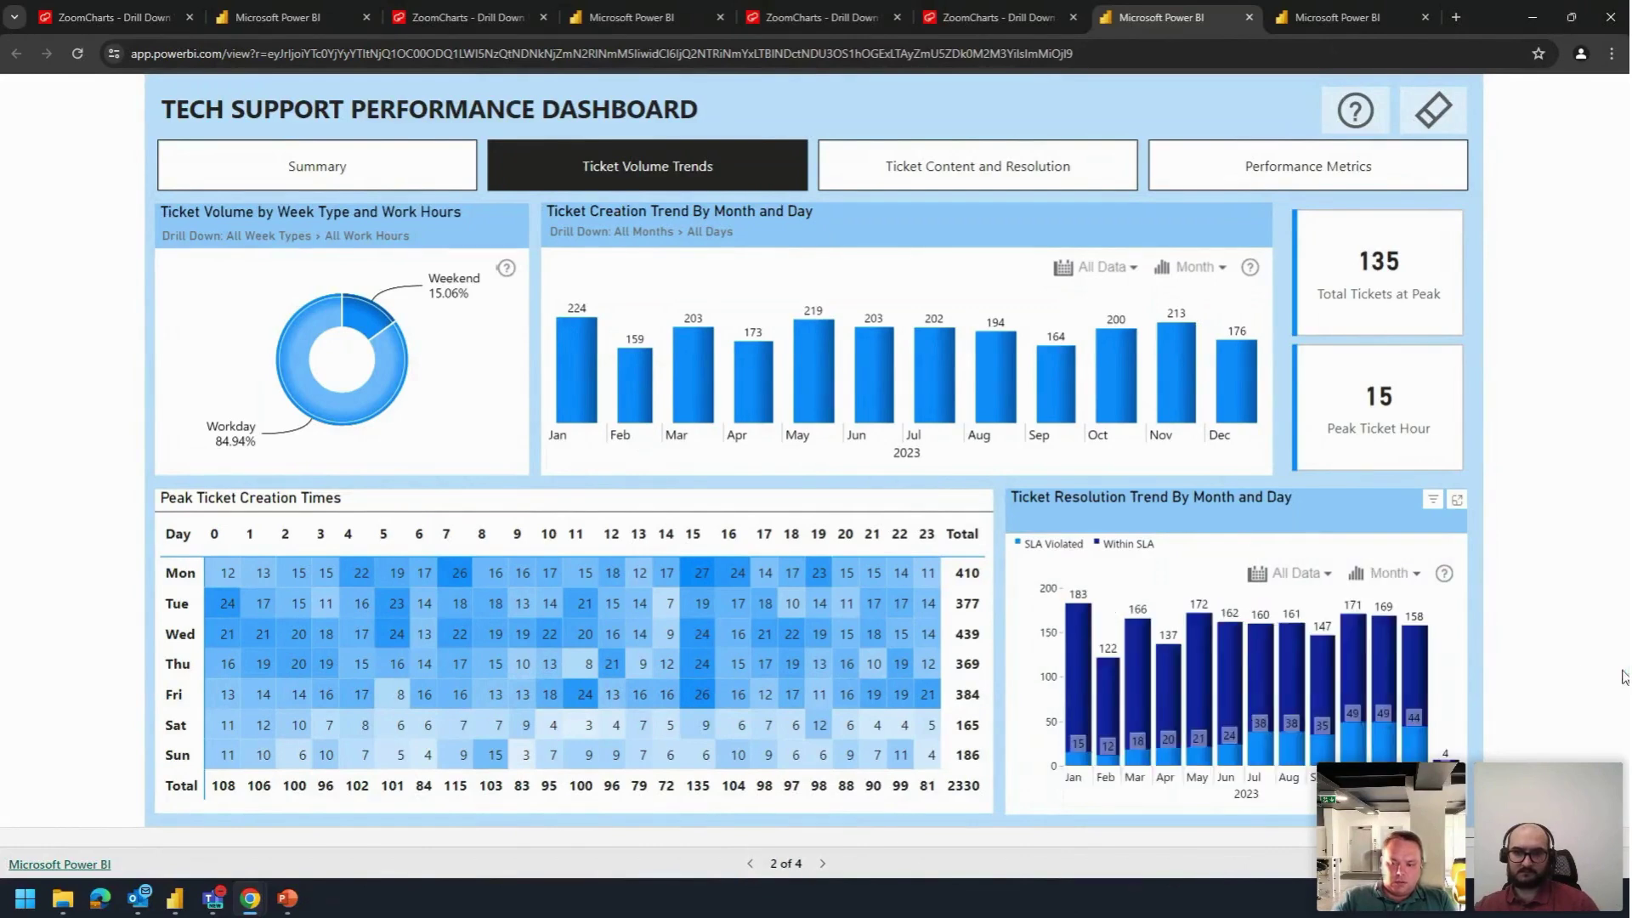
Step: Test cross-filtering from the Peak Ticket Creation Times table by selecting Mon, Tue, hour 2 and hour 1 in turn
{"action": "left_click", "coordinate": [189, 578]}
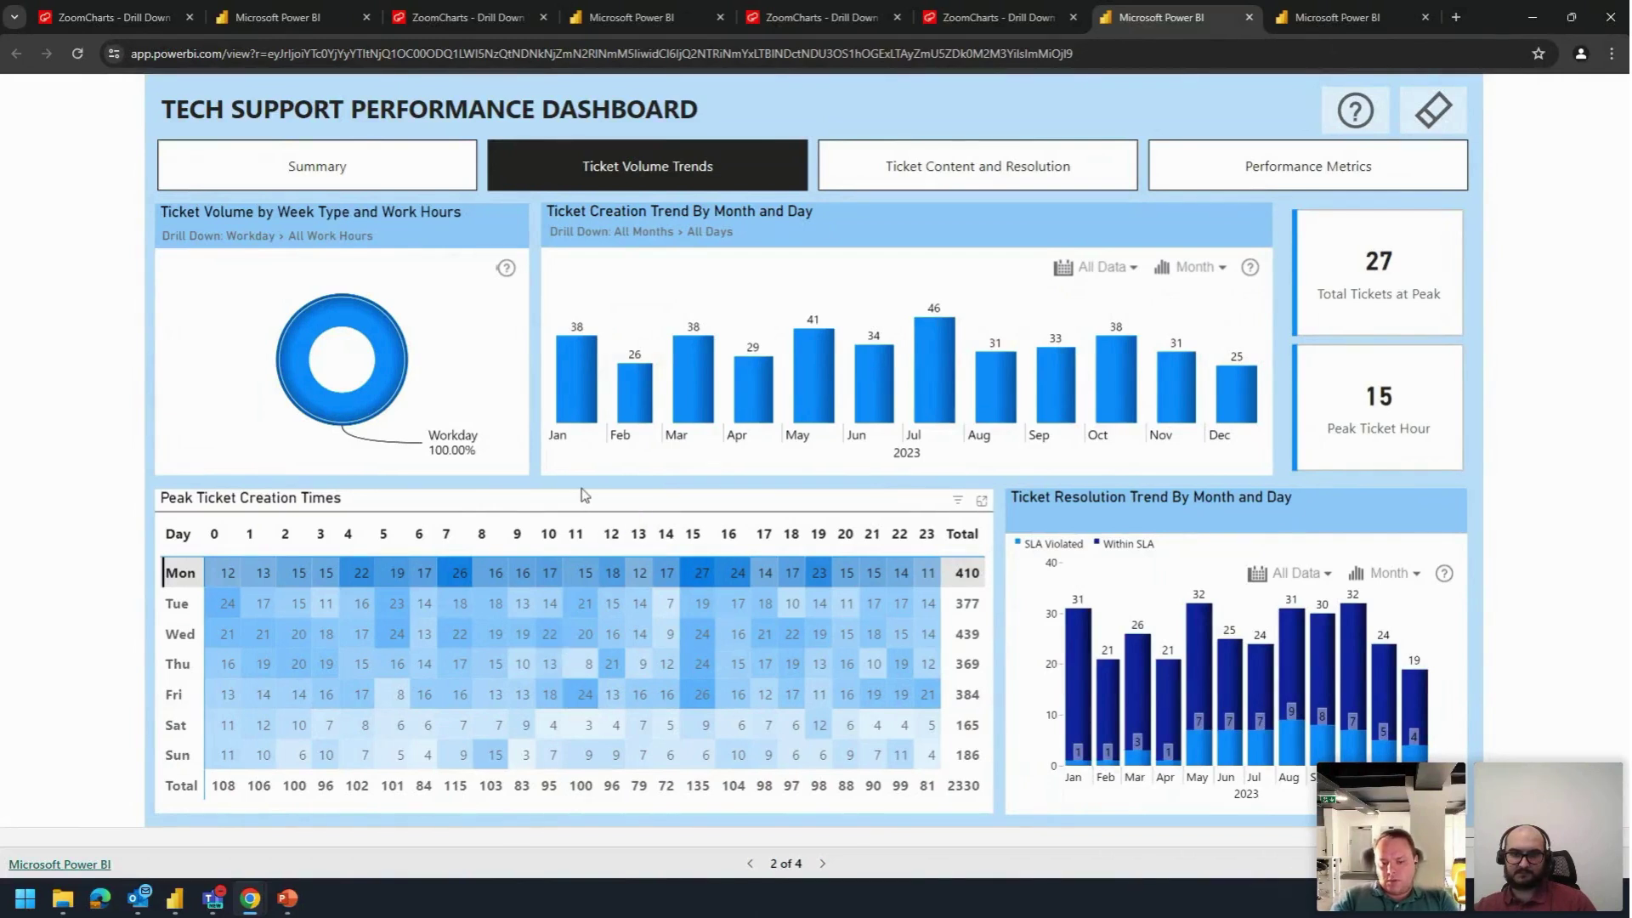
{"action": "mouse_move", "coordinate": [560, 400]}
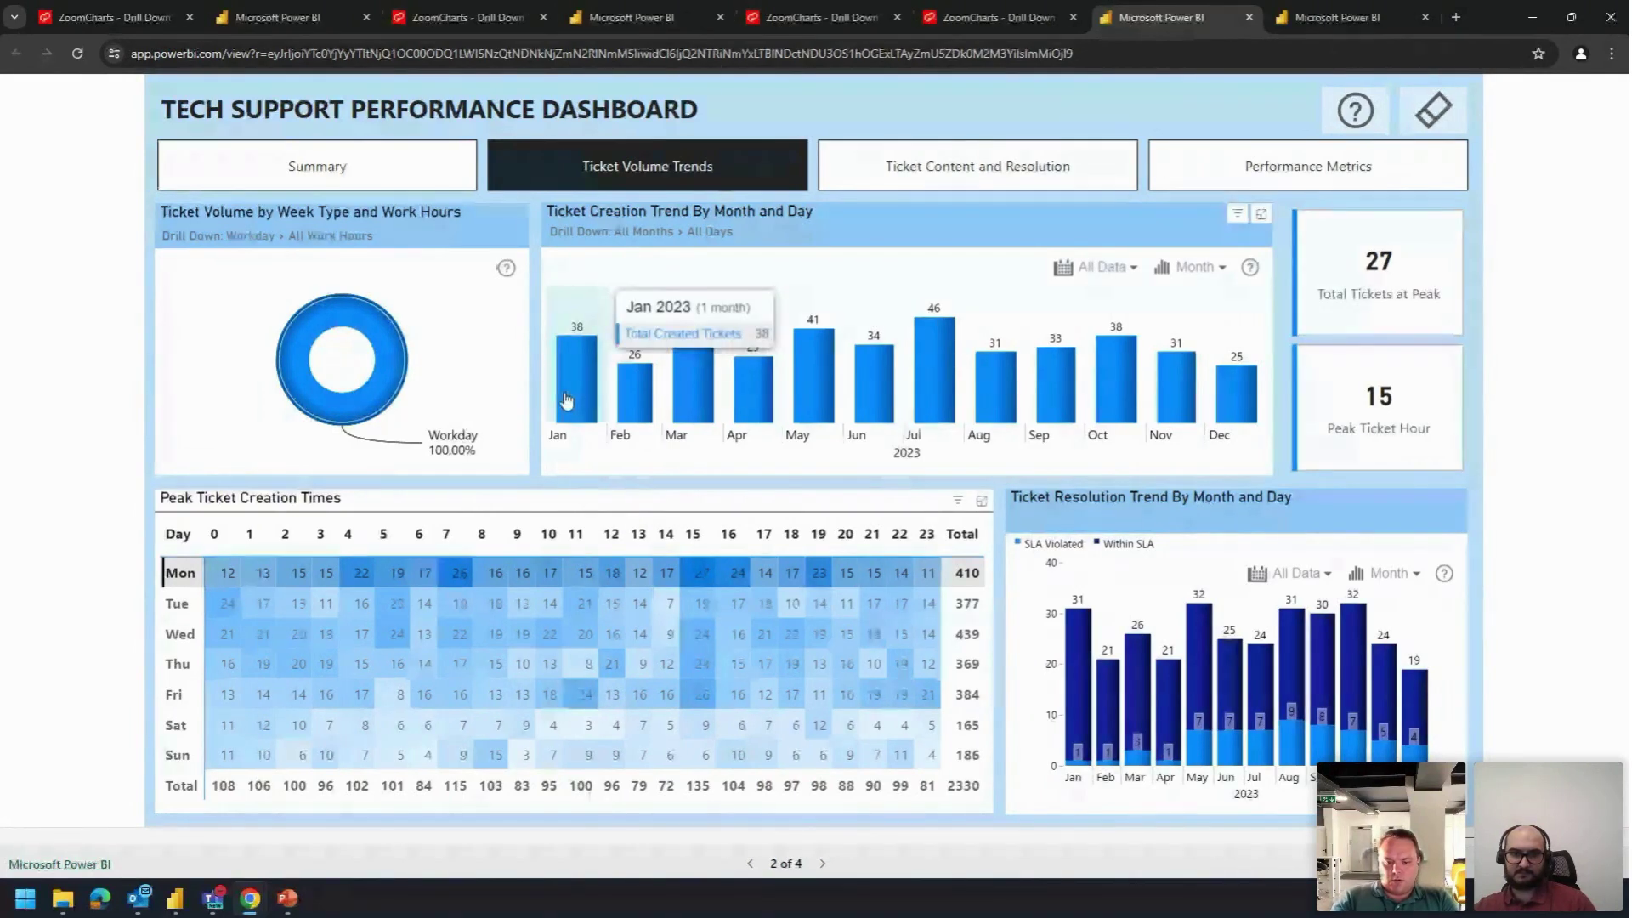
{"action": "left_click", "coordinate": [177, 604]}
{"action": "left_click", "coordinate": [286, 534]}
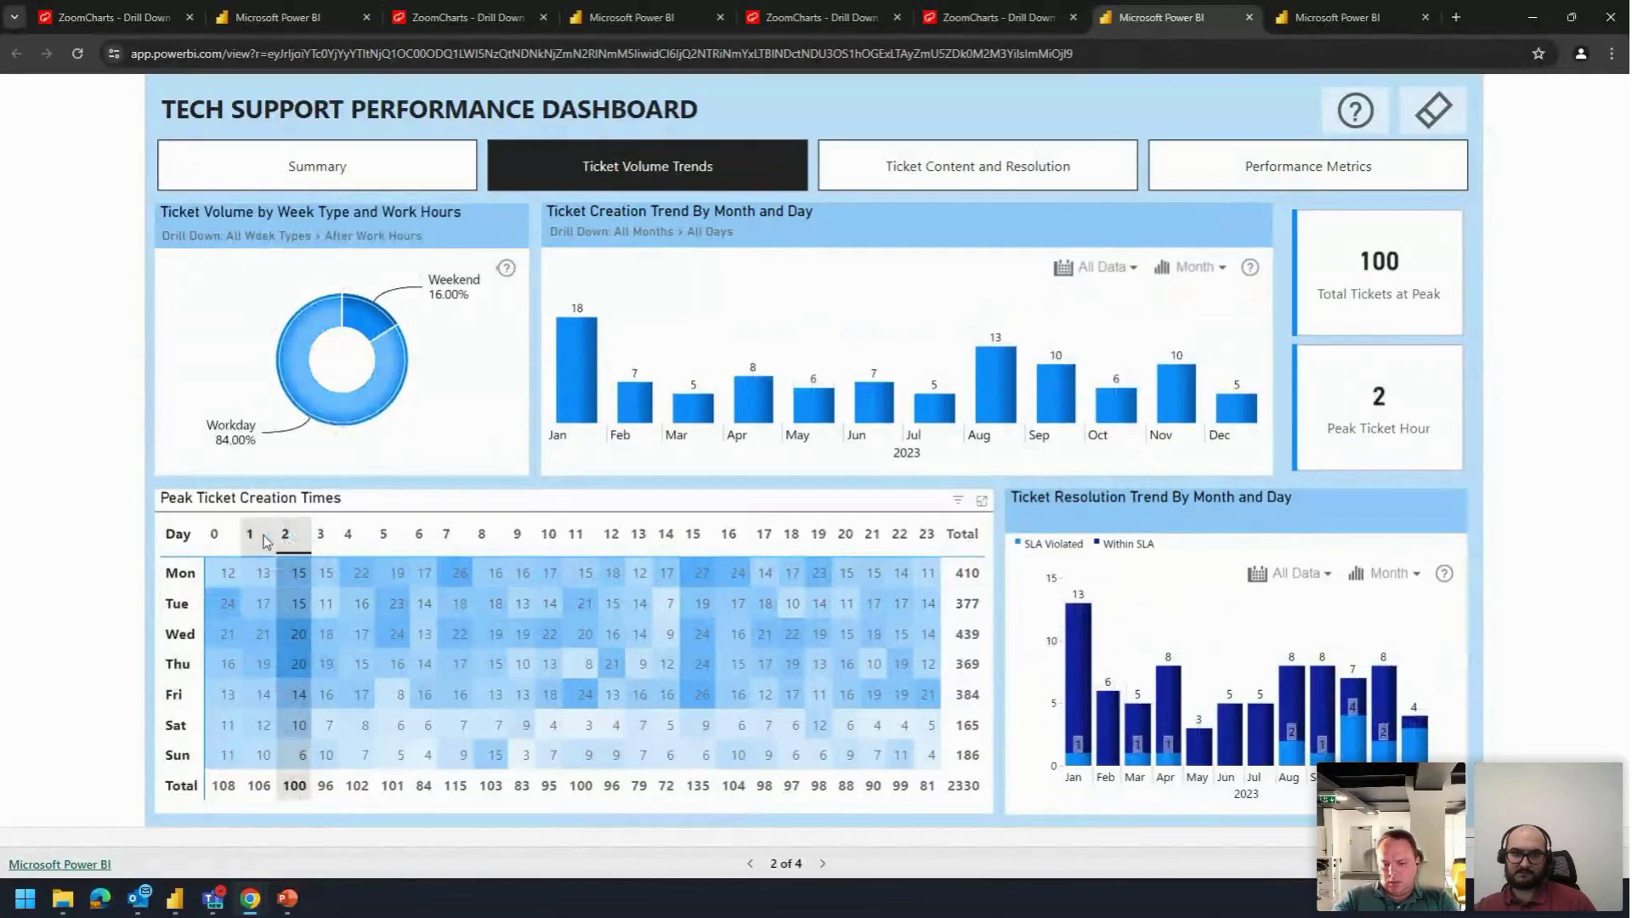
{"action": "left_click", "coordinate": [265, 540]}
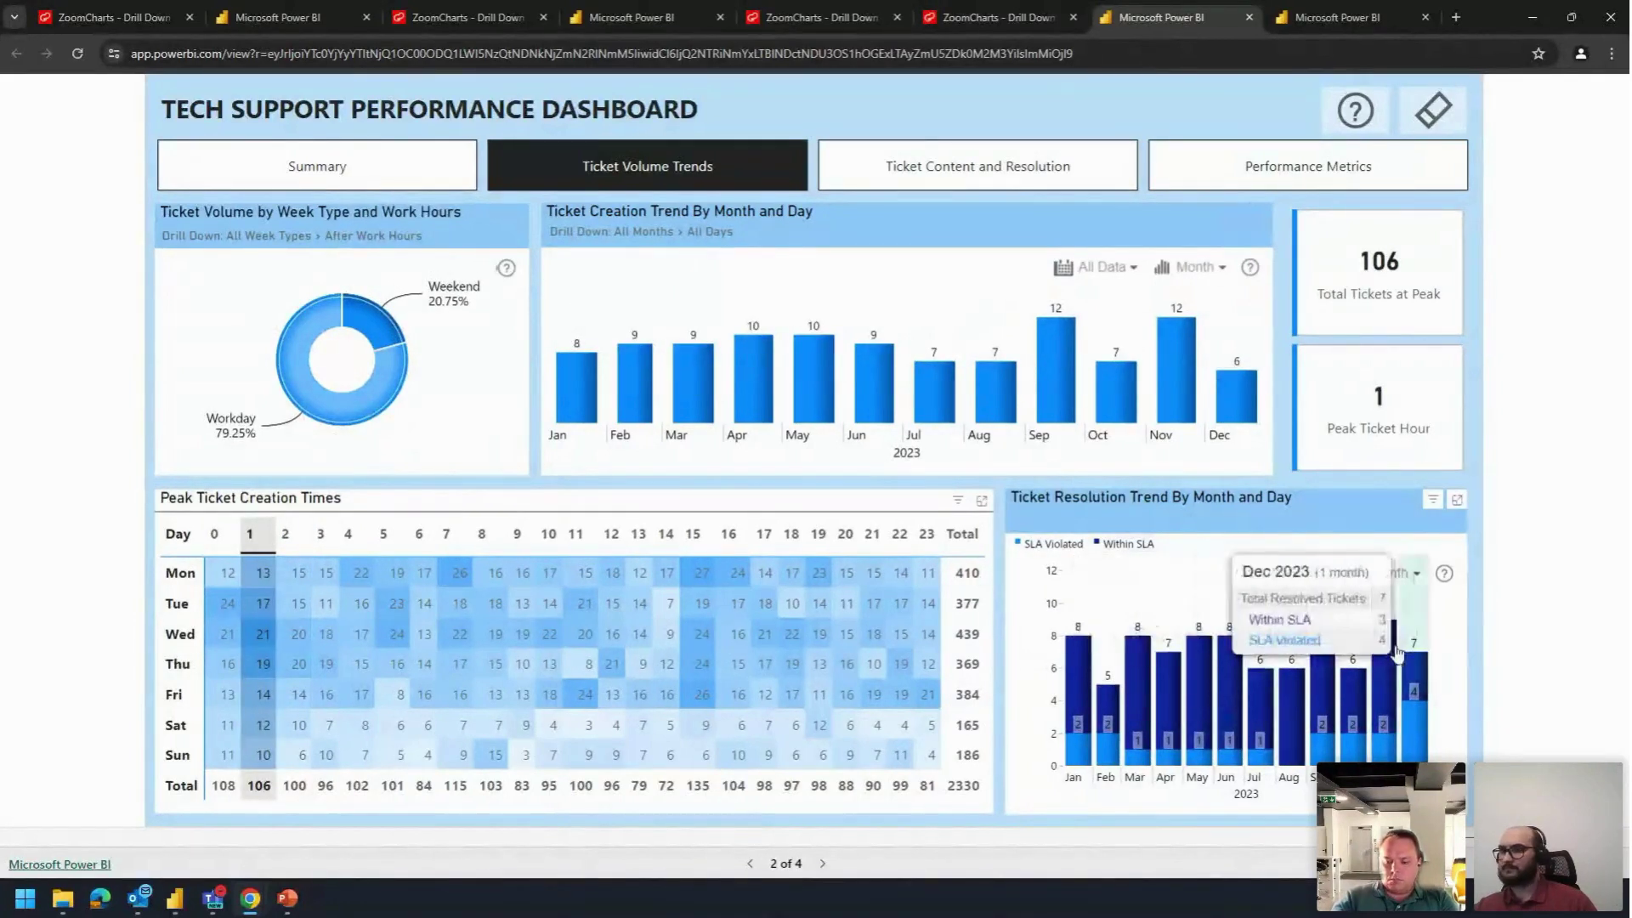
Step: Clear the hour 1 selection and zoom the Ticket Resolution Trend chart out to all data by year
{"action": "scroll", "coordinate": [1397, 652], "scroll_direction": "down", "scroll_amount": 5}
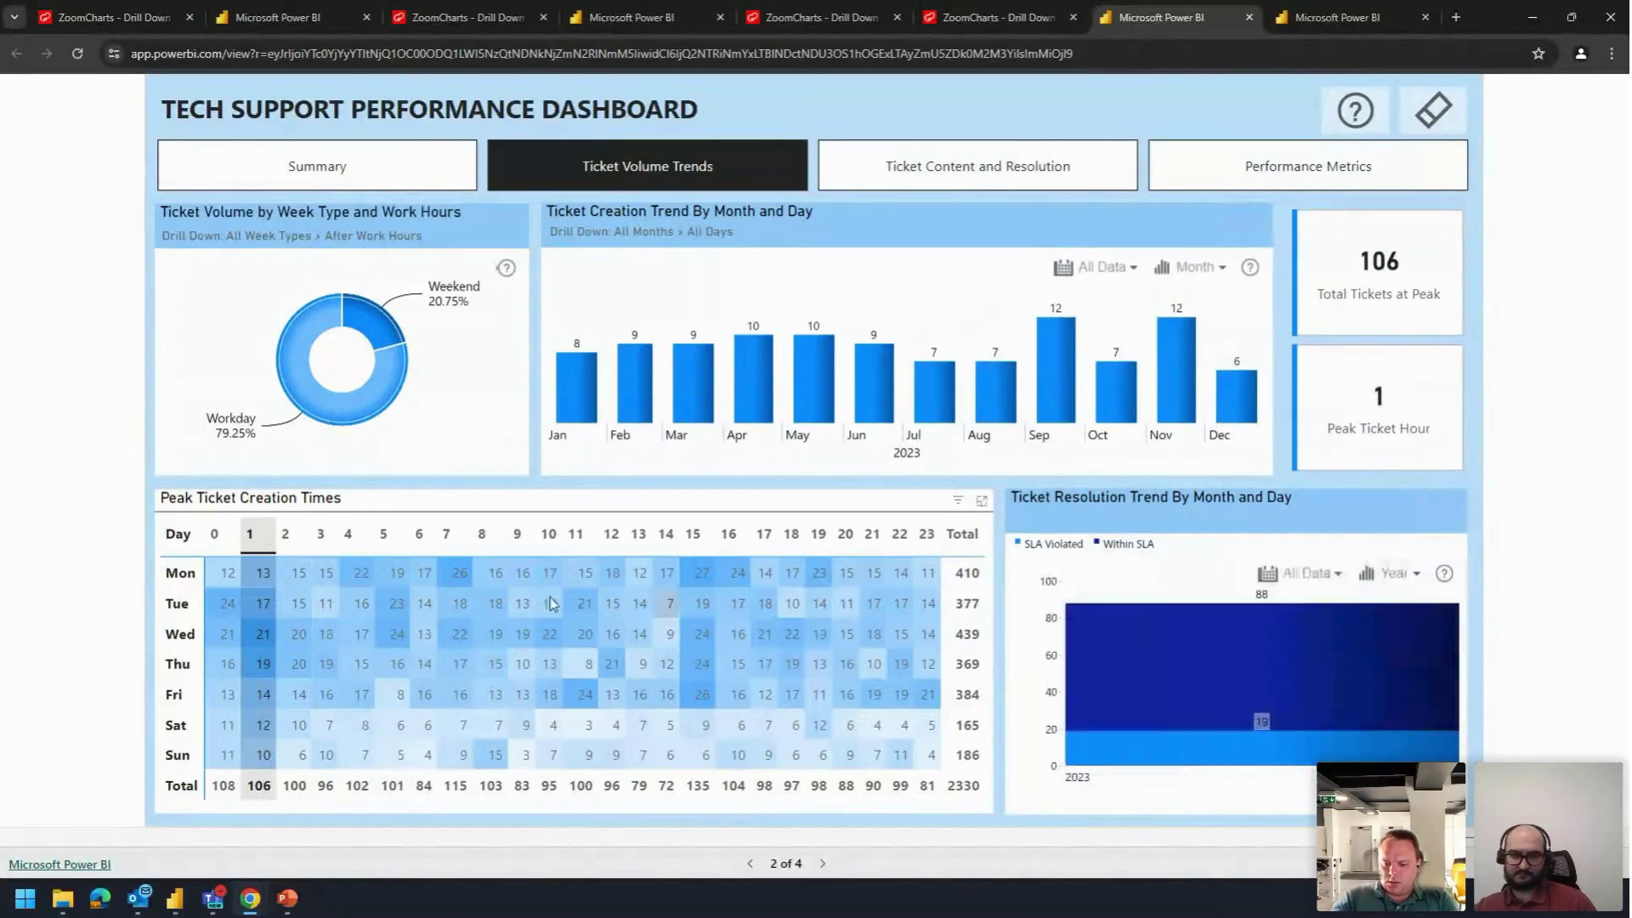
{"action": "left_click", "coordinate": [250, 535]}
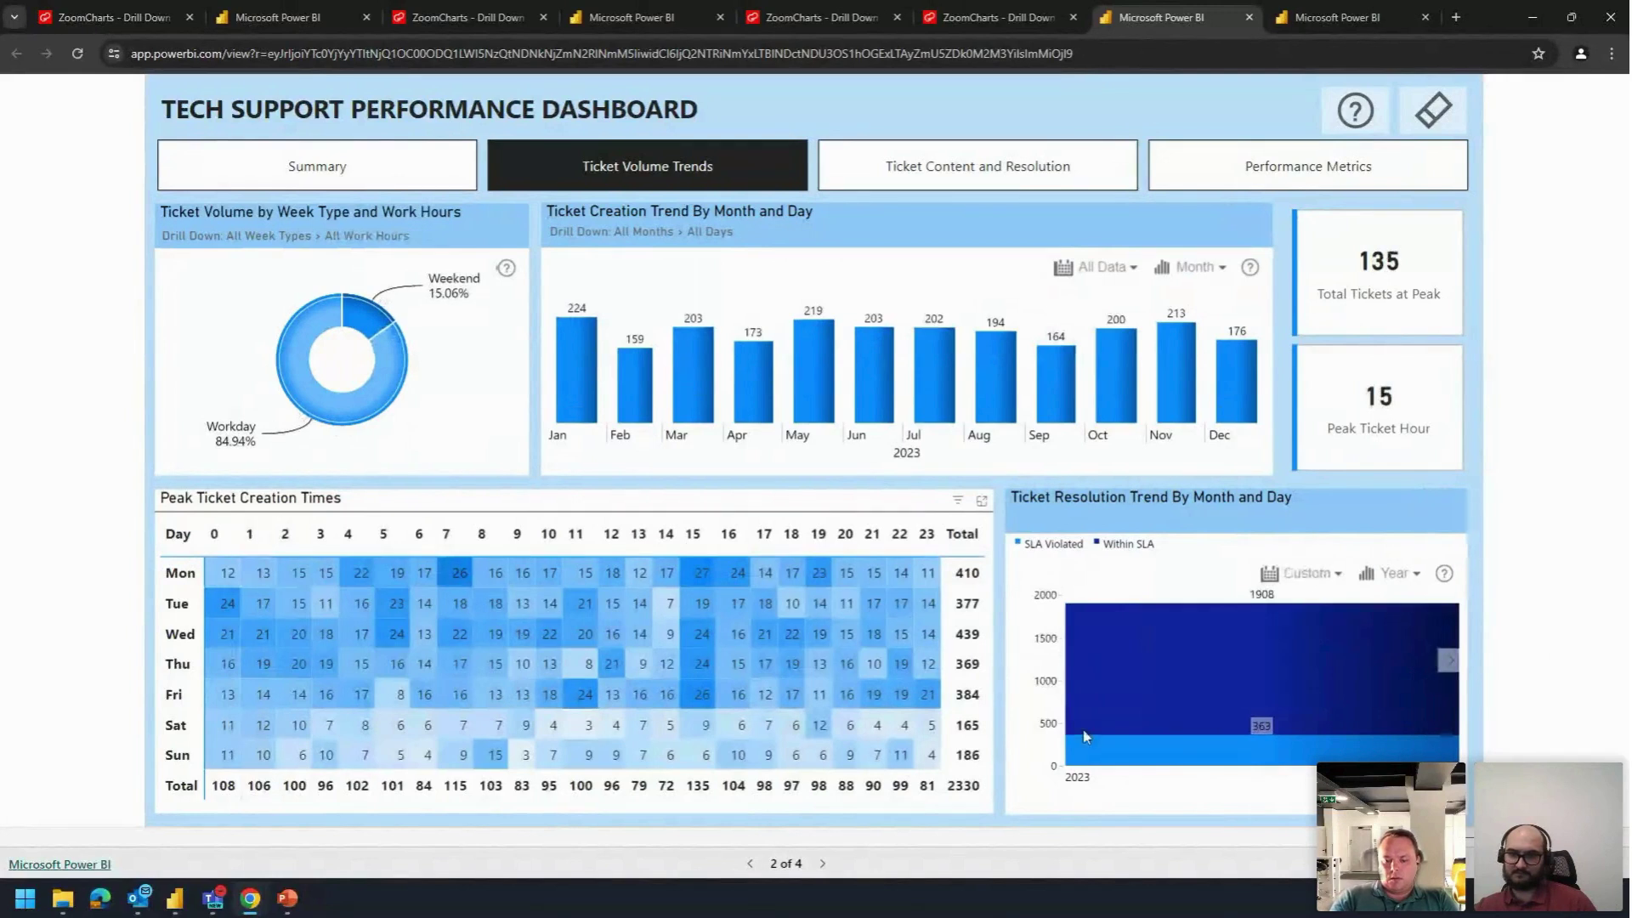
{"action": "scroll", "coordinate": [1159, 696], "scroll_direction": "down", "scroll_amount": 3}
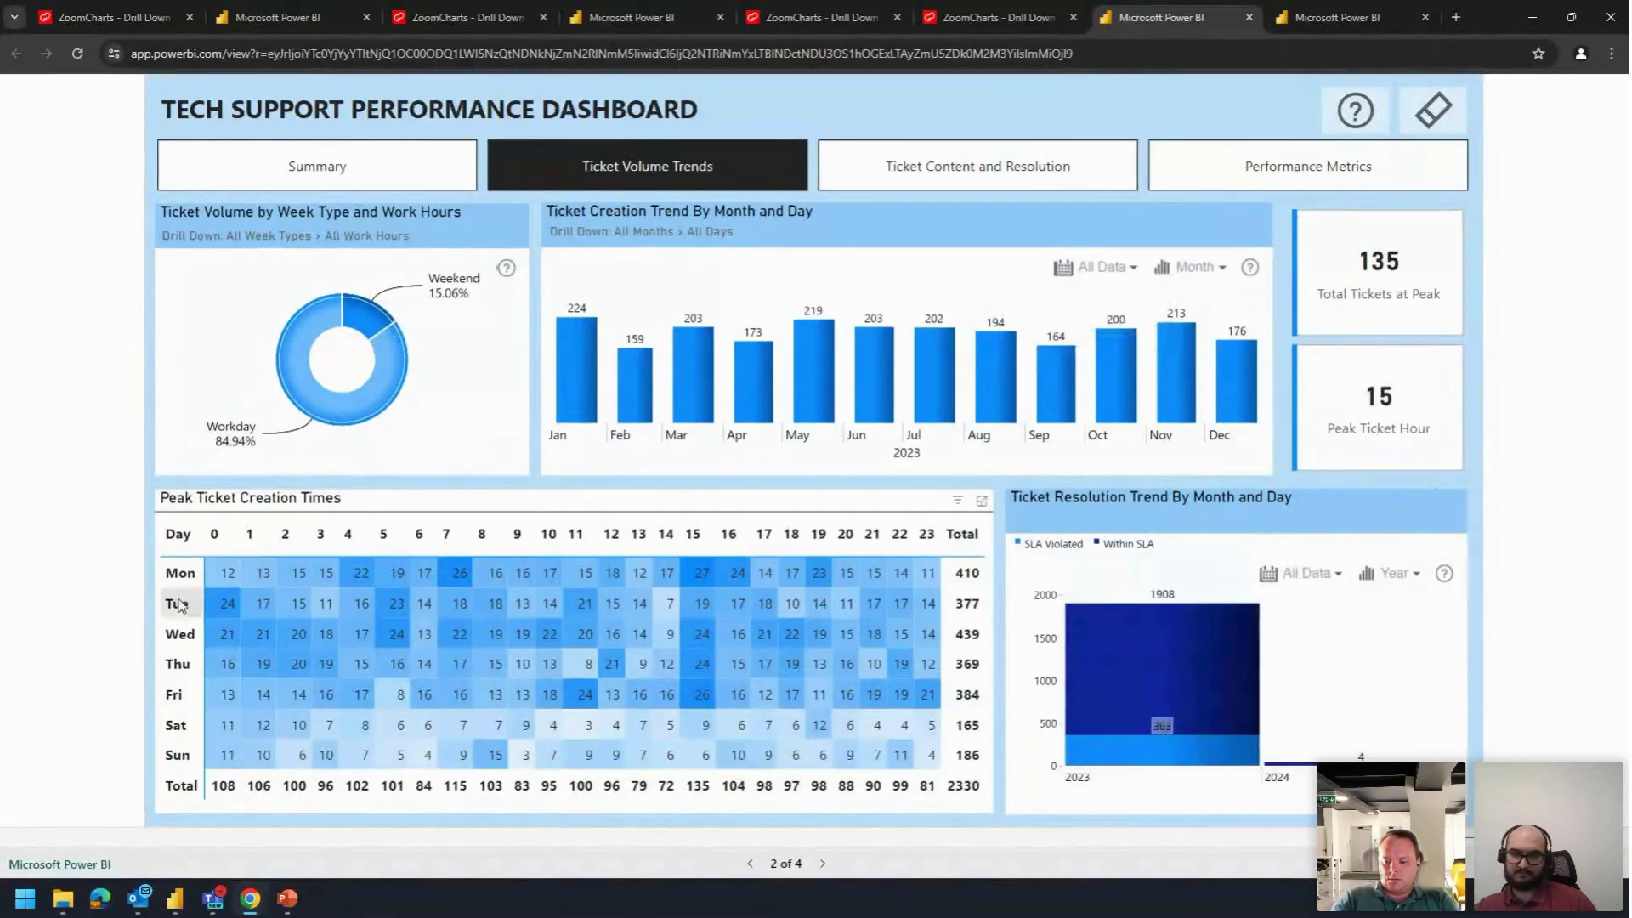
Step: Test the Peak Ticket Creation Times table's cross-filtering with Tue and hour 4, and clear the selection
{"action": "left_click", "coordinate": [179, 605]}
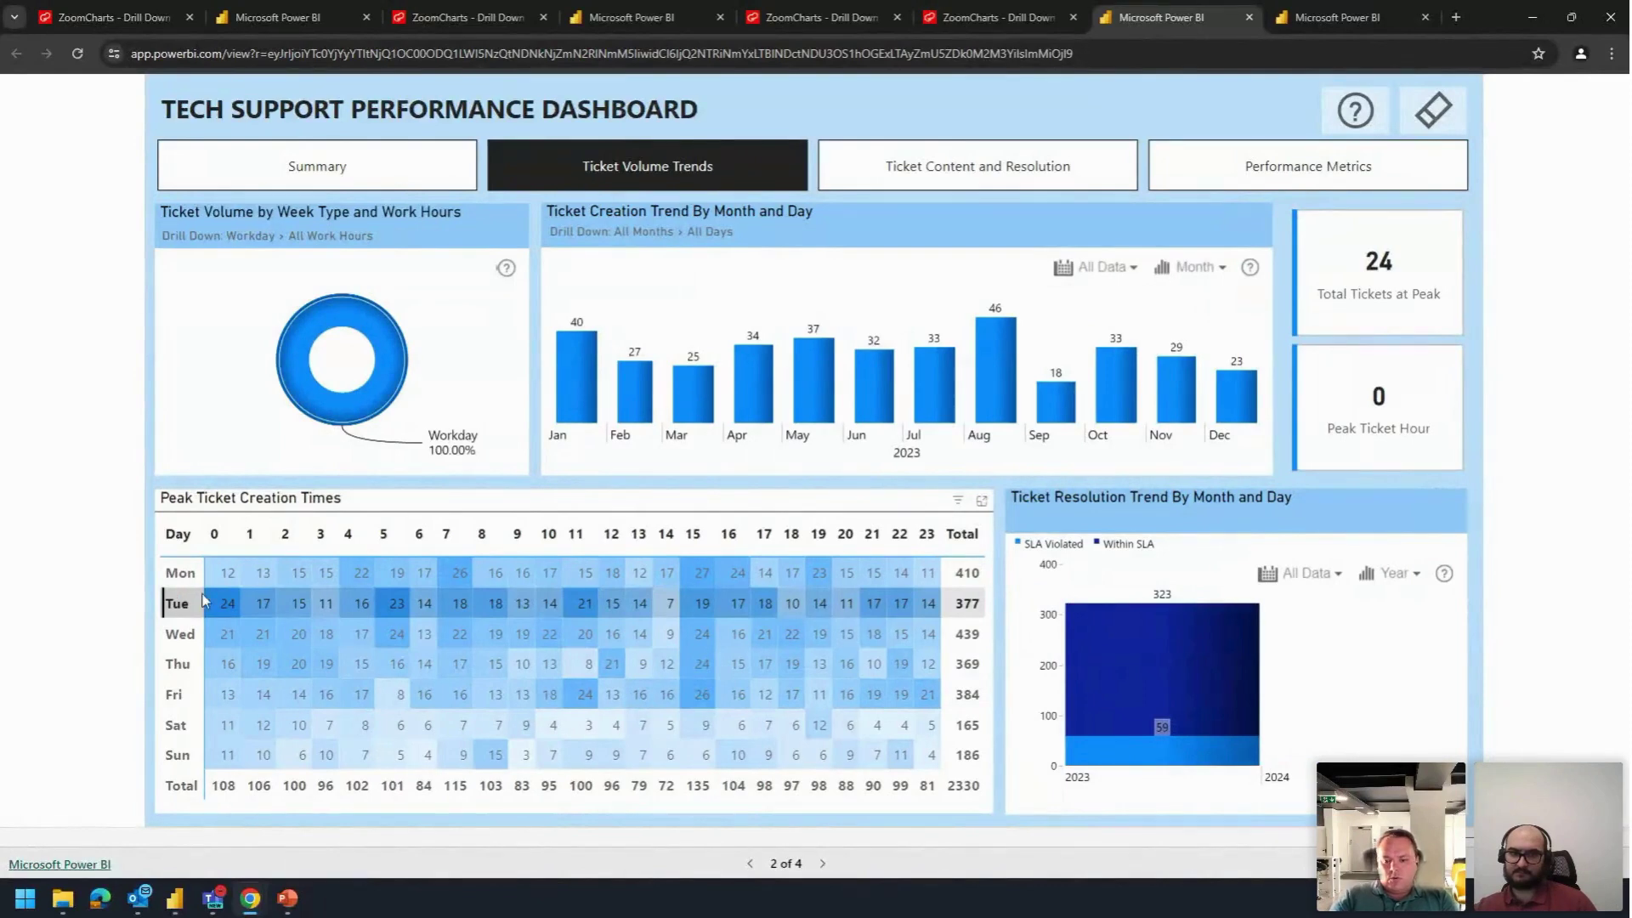
{"action": "left_click", "coordinate": [348, 536]}
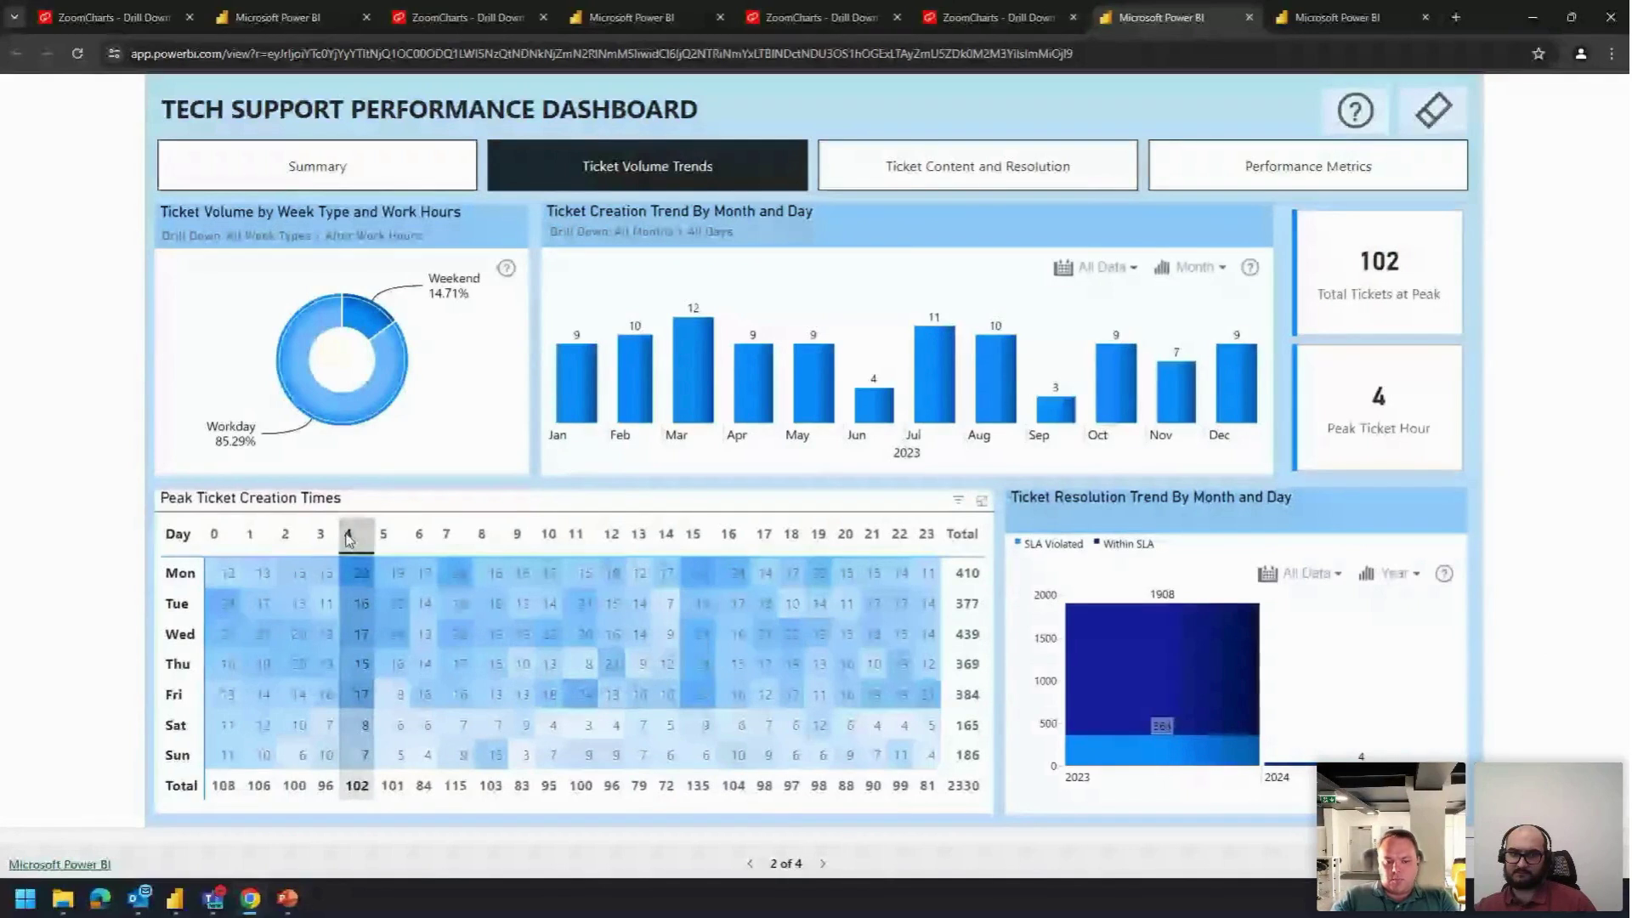
{"action": "left_click", "coordinate": [348, 536]}
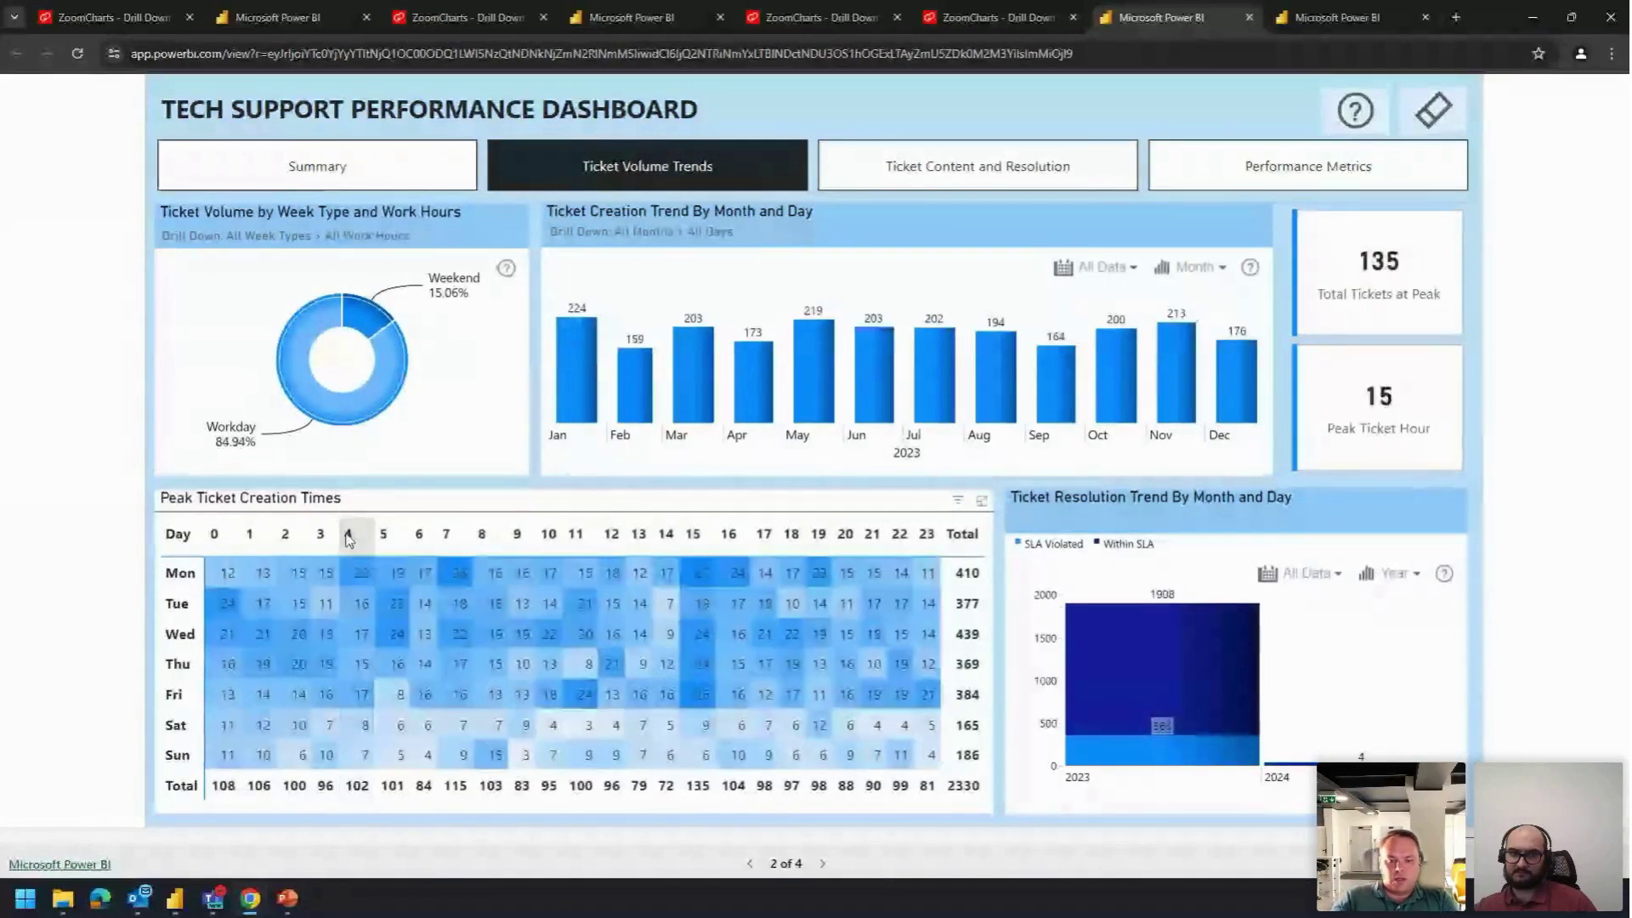
Step: Test the week type donut by drilling into Weekend and back out, drilling into Workday and selecting During Work Hours
{"action": "left_click", "coordinate": [367, 315]}
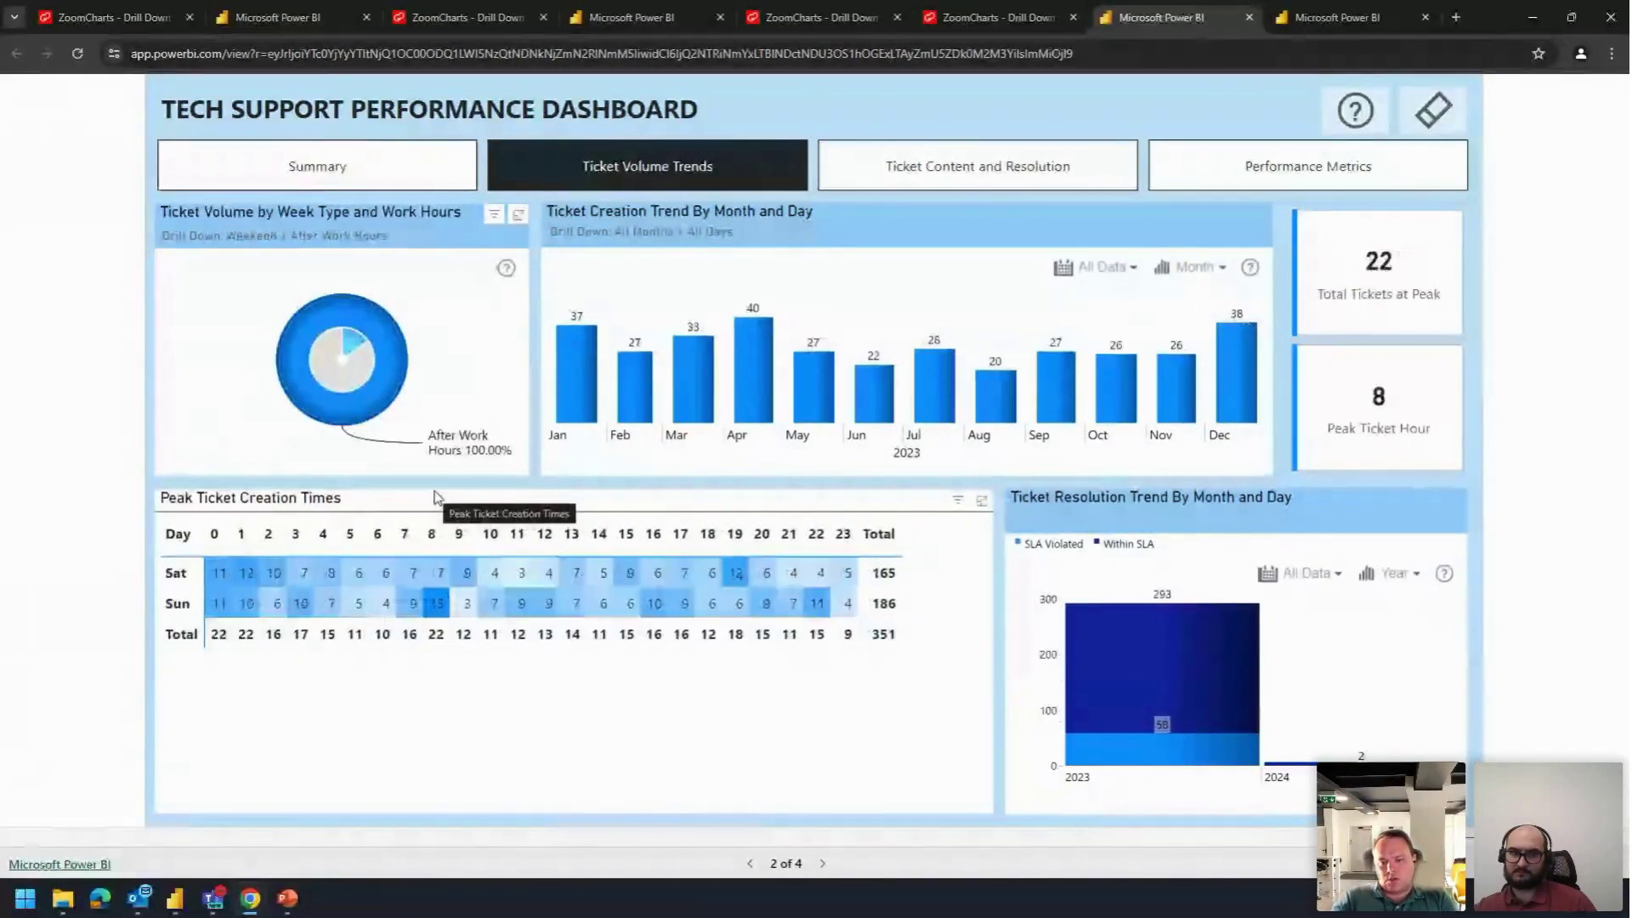
{"action": "left_click", "coordinate": [347, 361]}
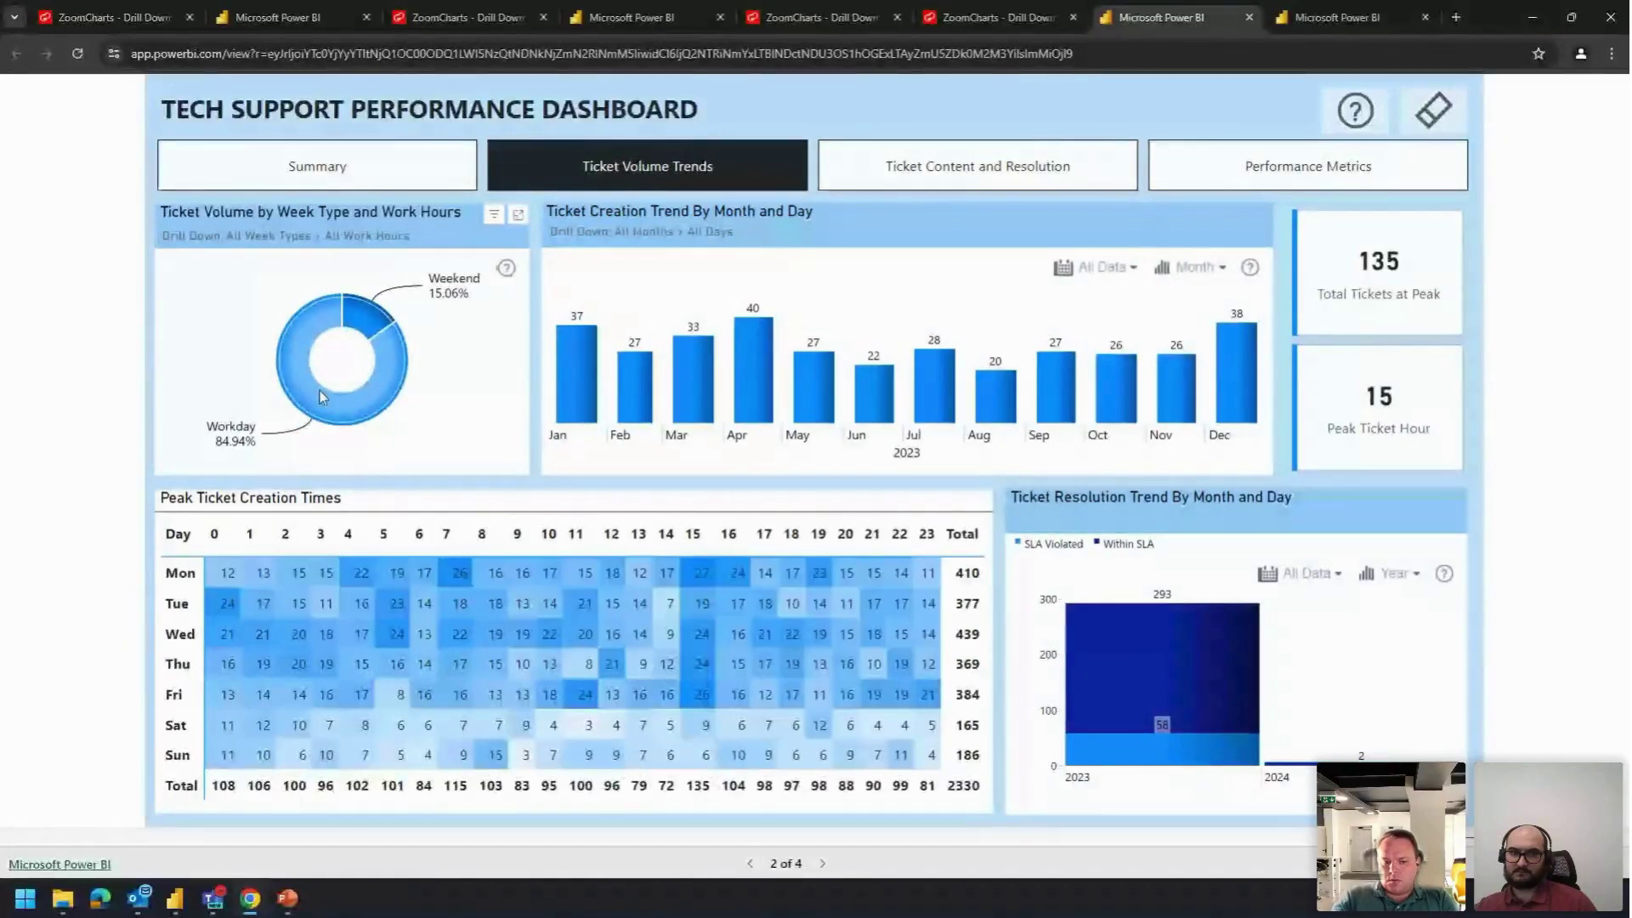
{"action": "left_click", "coordinate": [322, 396]}
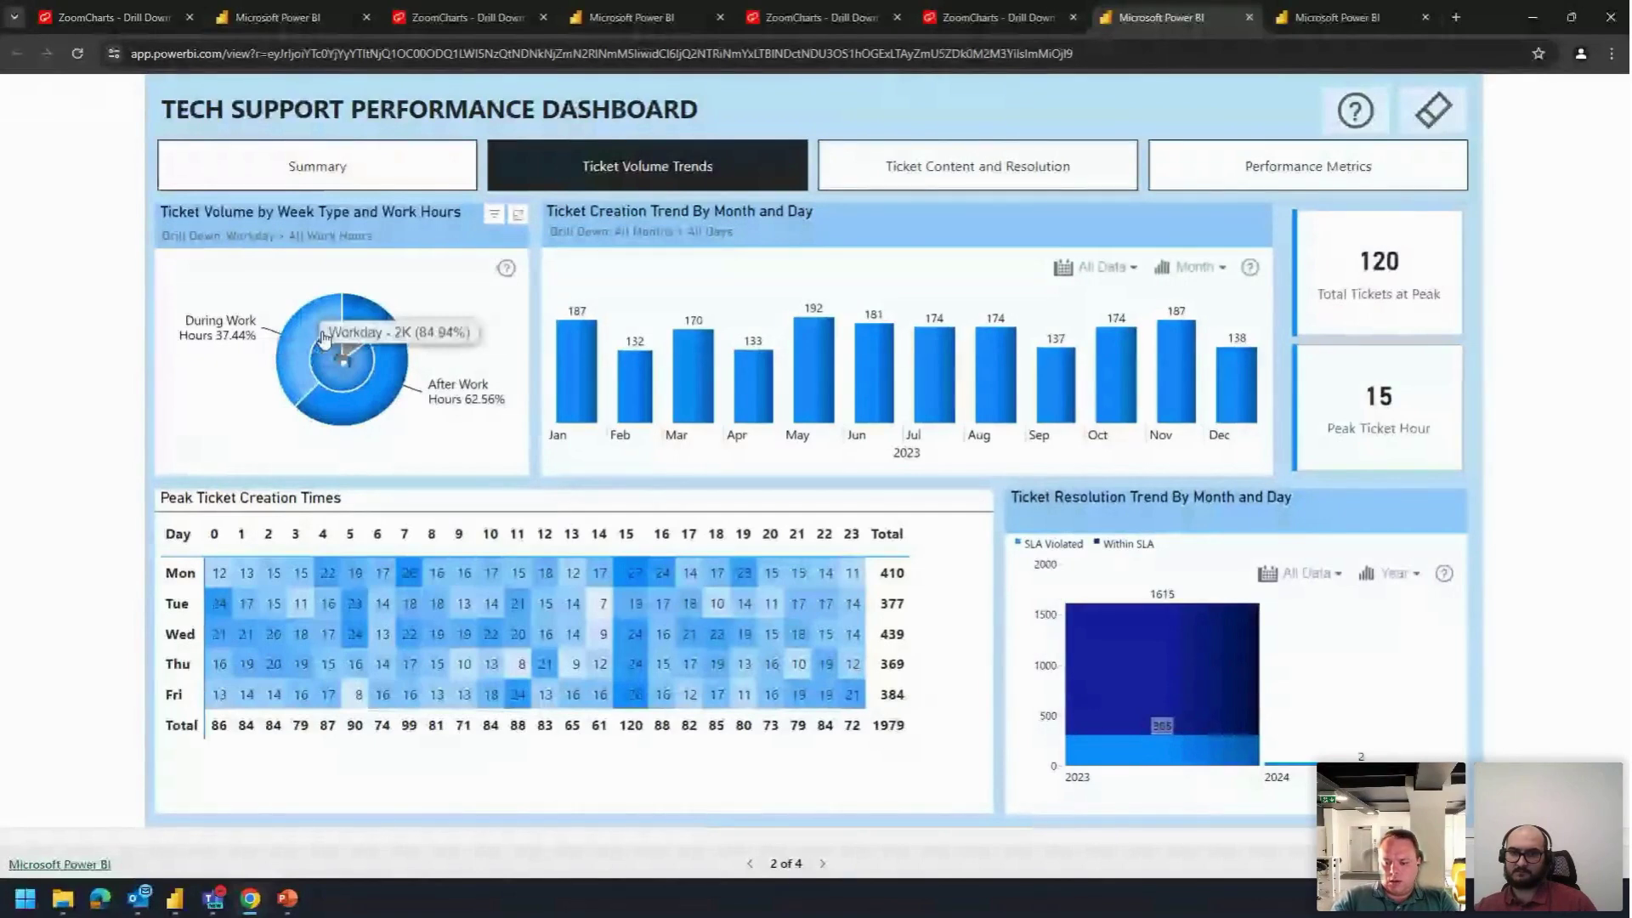
{"action": "left_click", "coordinate": [293, 331]}
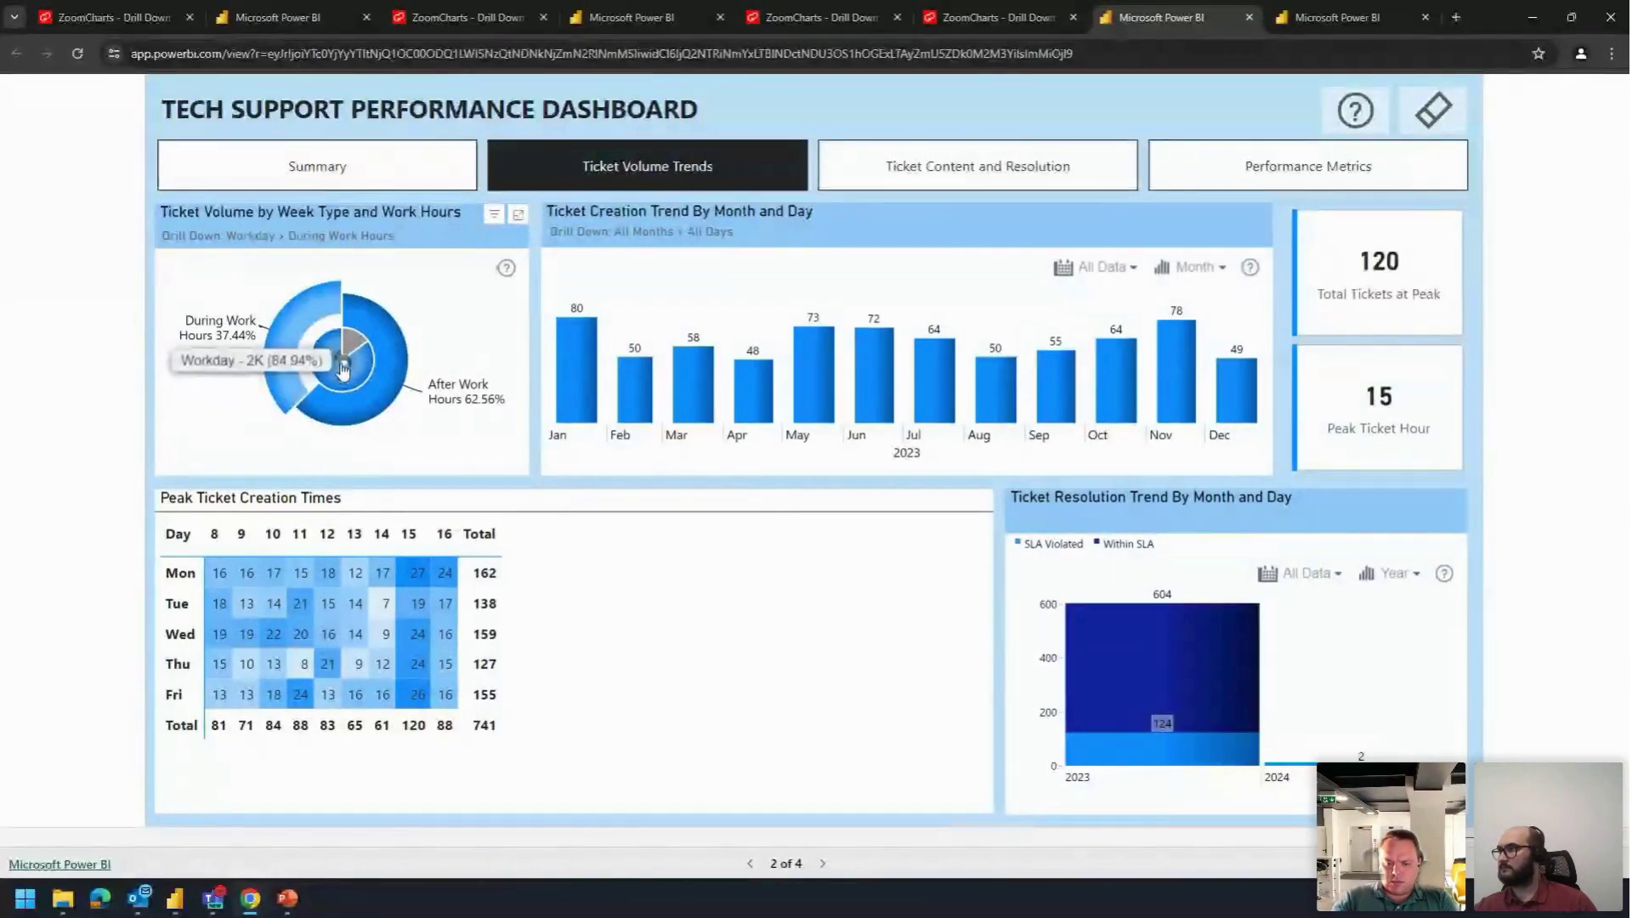
Step: Drill the week type donut back out to the Weekend and Workday level
{"action": "left_click", "coordinate": [343, 367]}
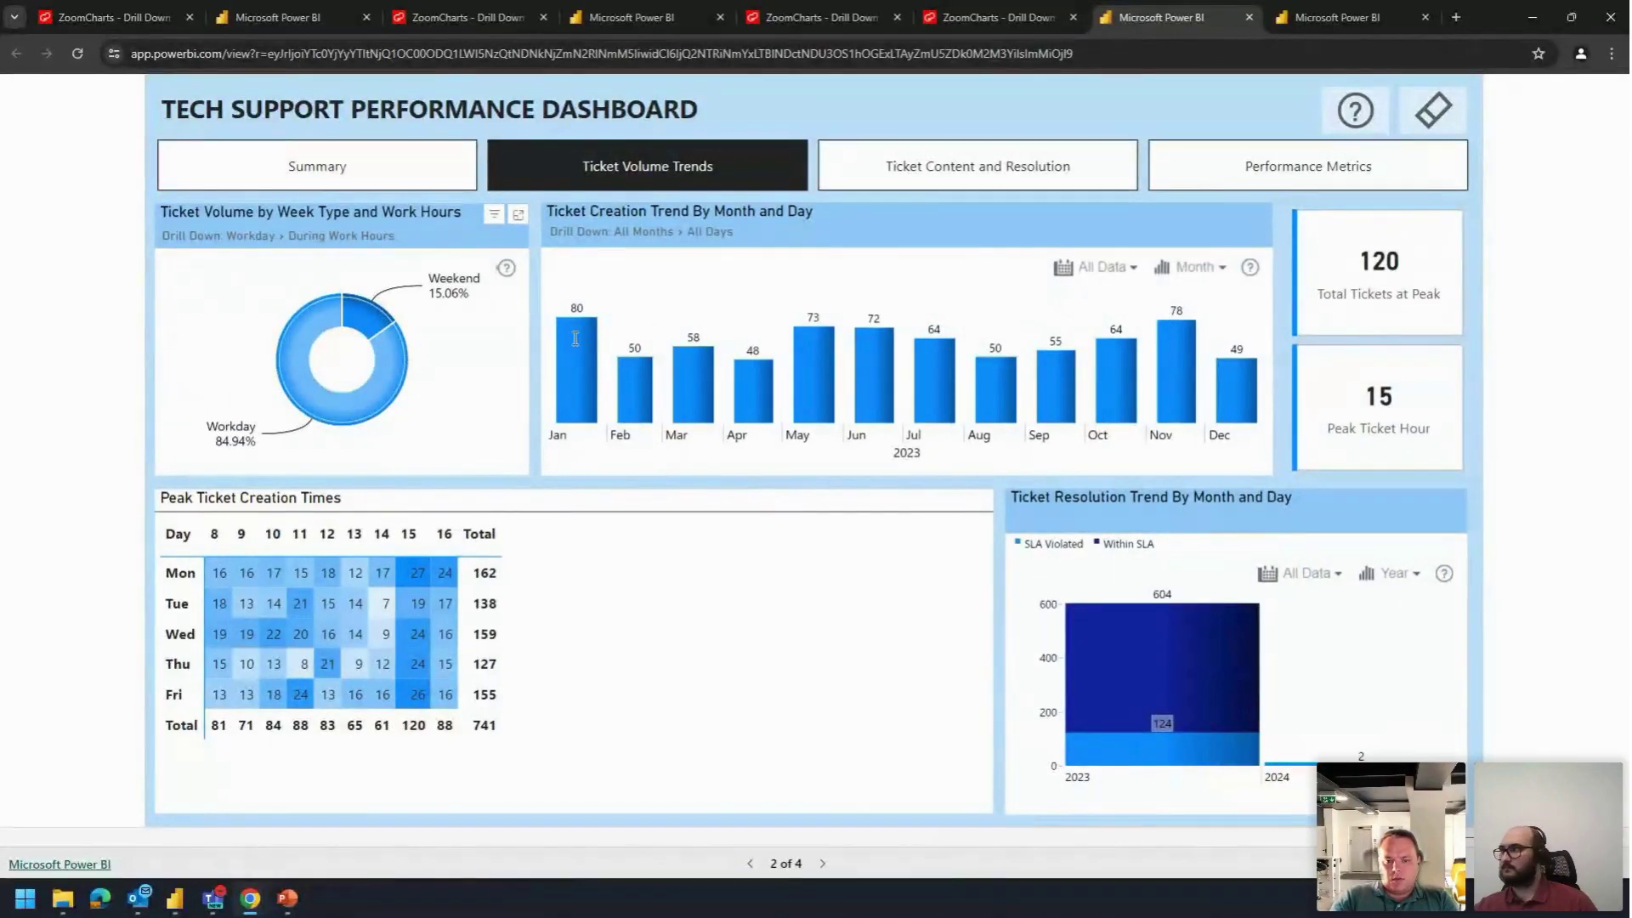
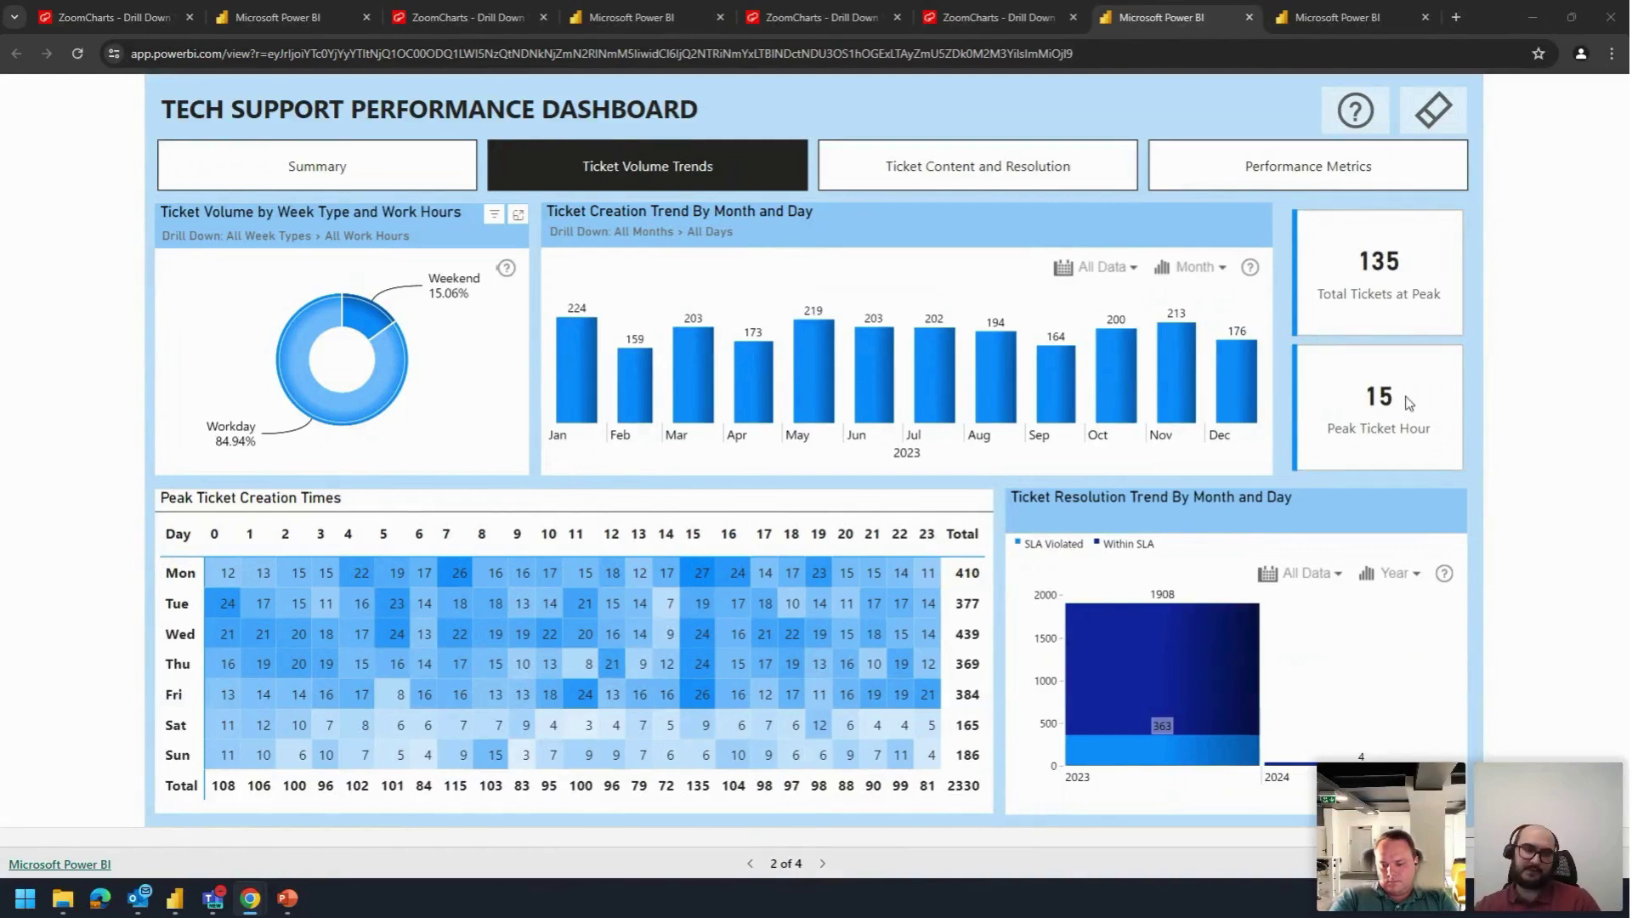
Step: Switch to the sample_may_2024_Onyx report in Power BI Desktop and add a new page with an enlarged Drill Down Timeline PRO visual
{"action": "mouse_move", "coordinate": [174, 897]}
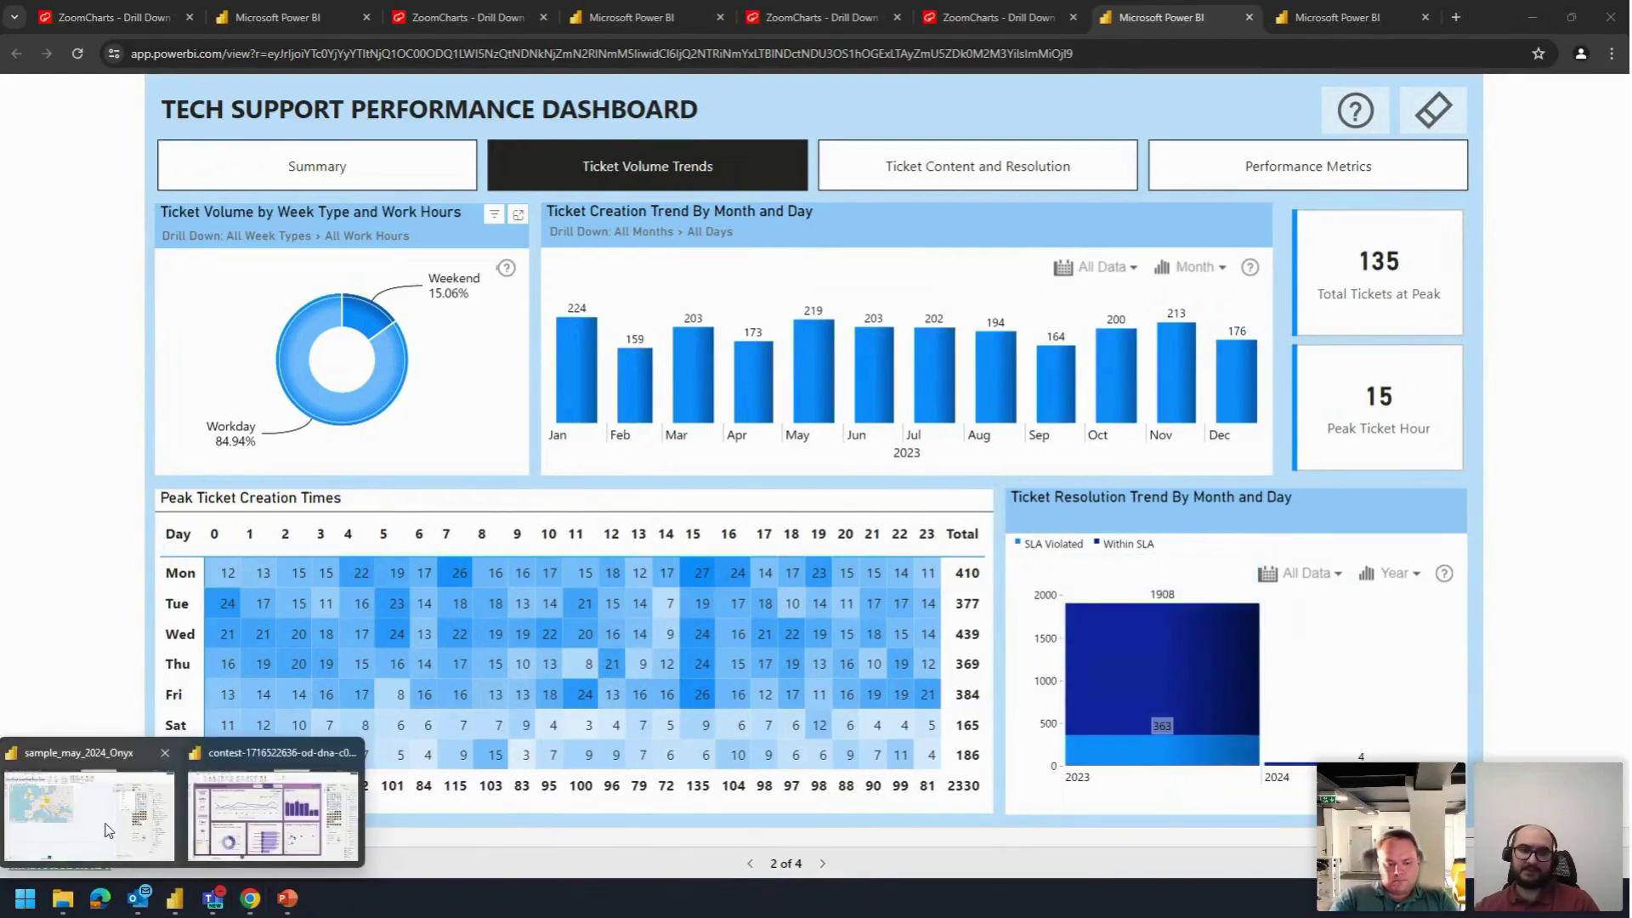
{"action": "left_click", "coordinate": [108, 830]}
{"action": "left_click", "coordinate": [794, 514]}
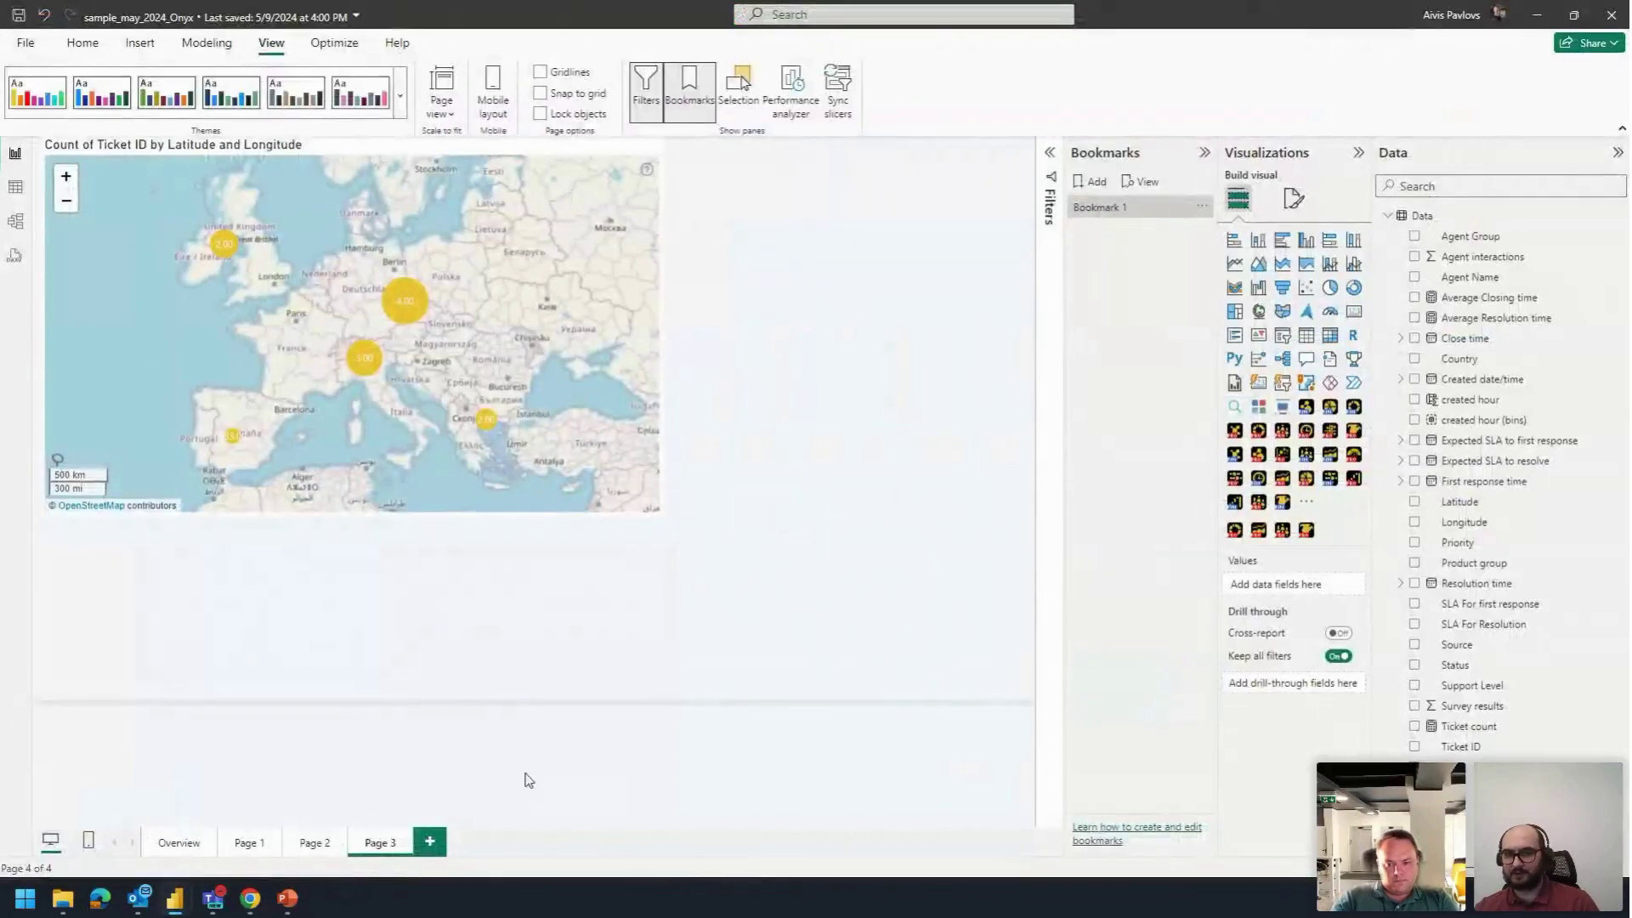
{"action": "left_click", "coordinate": [441, 850]}
{"action": "left_click", "coordinate": [1258, 529]}
{"action": "left_click_drag", "start_coordinate": [257, 357], "coordinate": [858, 514]}
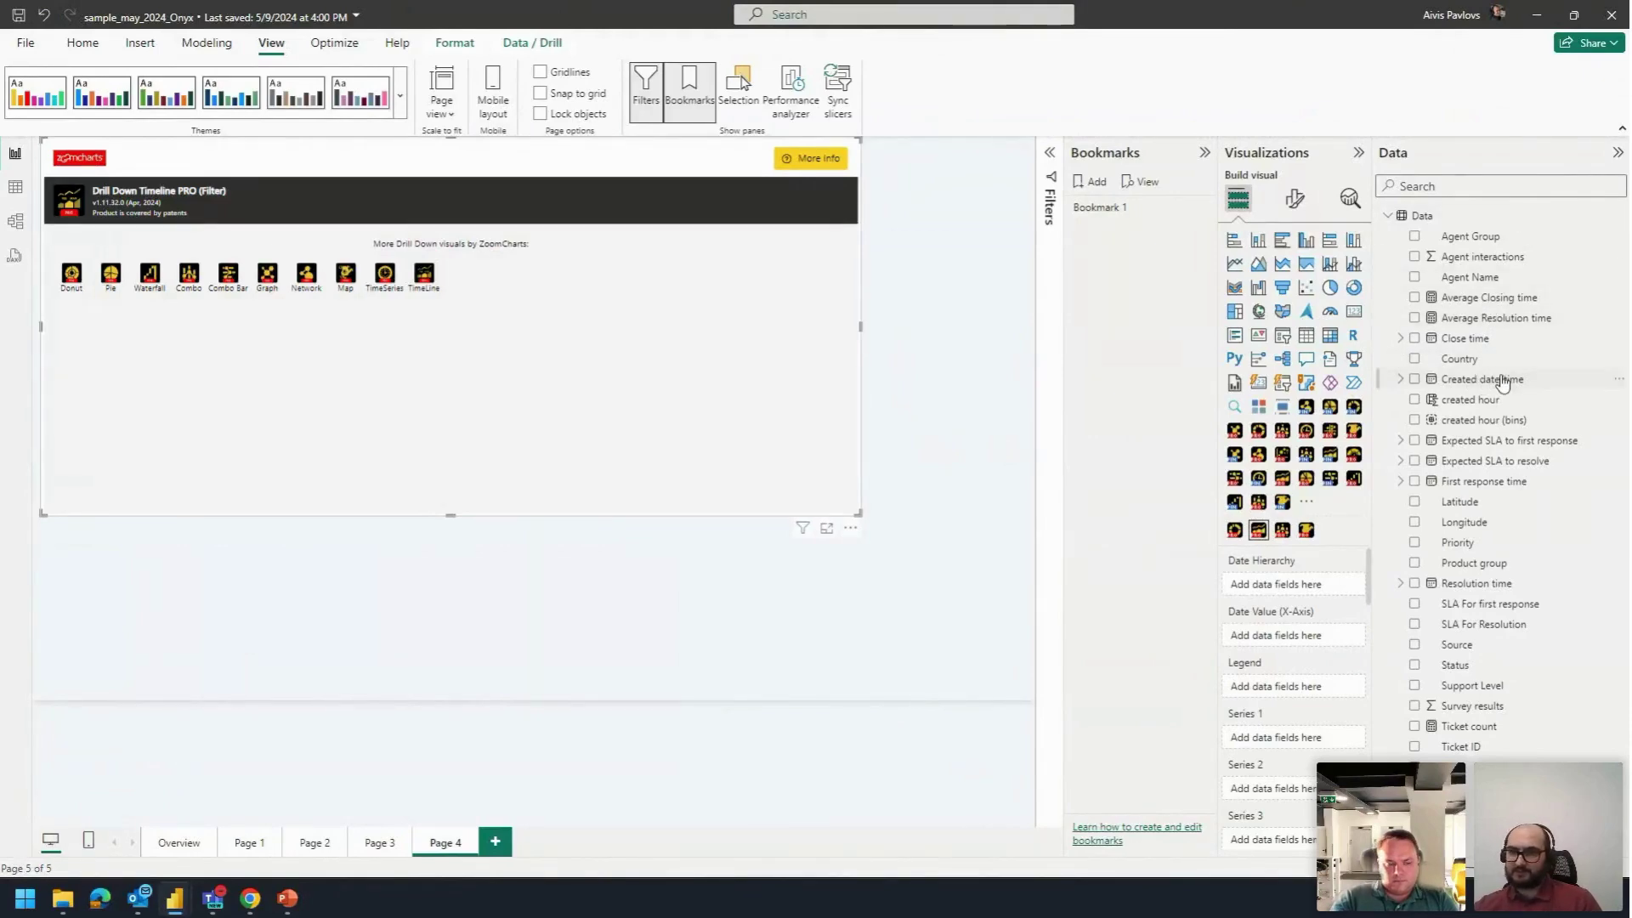
Step: Assign Close time as the timeline's date hierarchy and date value and Ticket ID as Series 1, and move the chart toward the page's middle
{"action": "left_click_drag", "start_coordinate": [1465, 338], "coordinate": [1308, 708]}
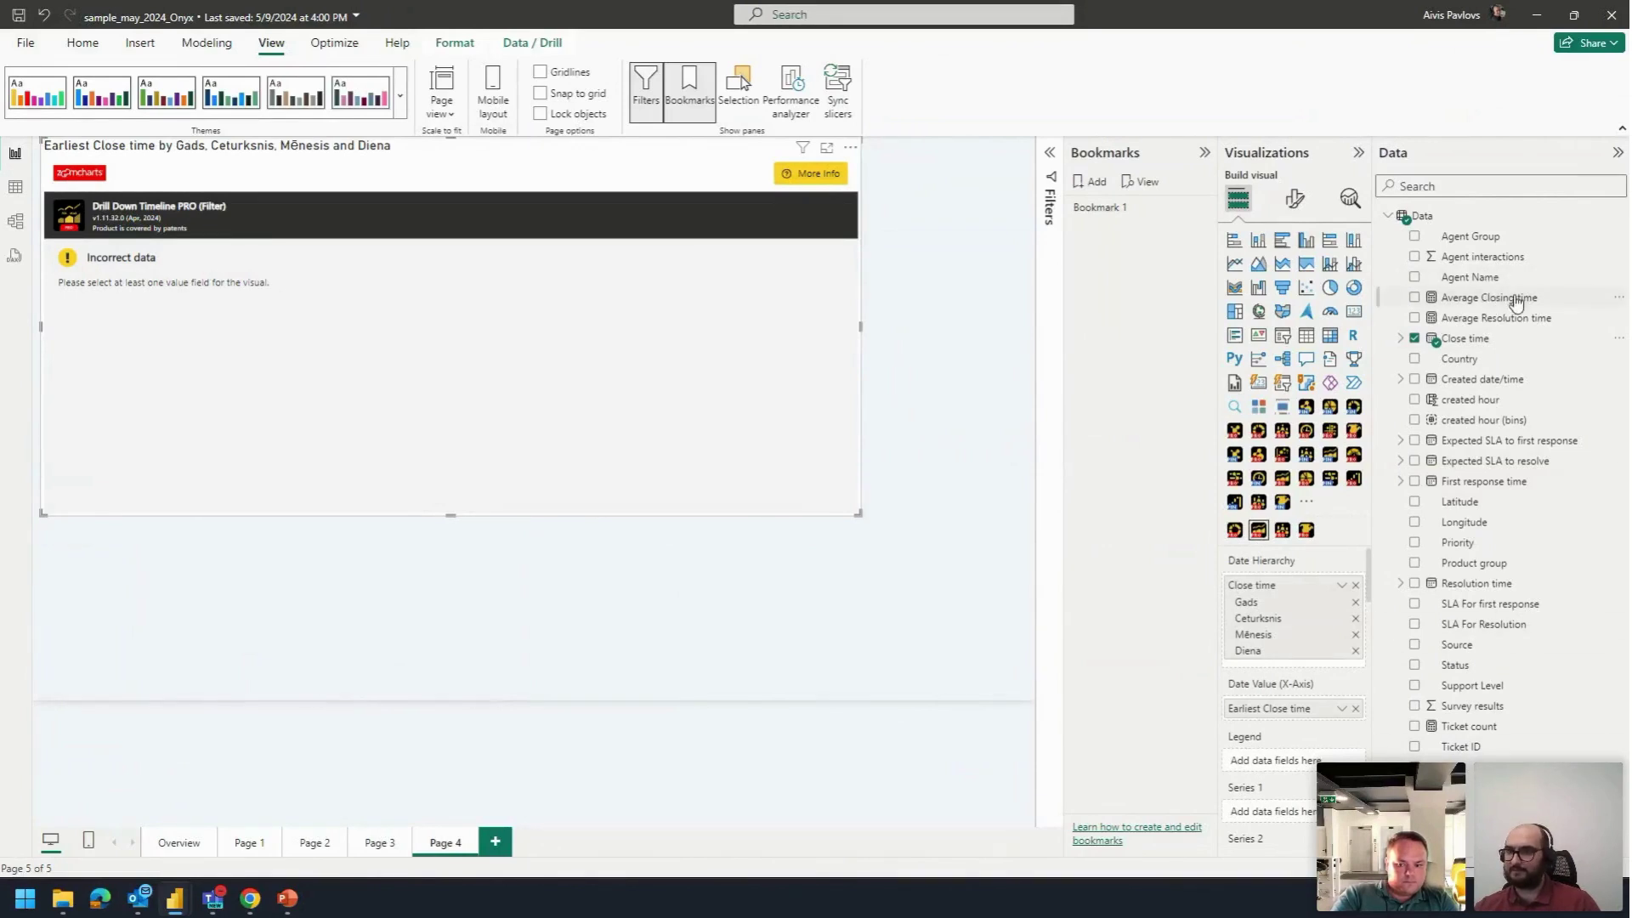
{"action": "left_click_drag", "start_coordinate": [1460, 746], "coordinate": [1309, 812]}
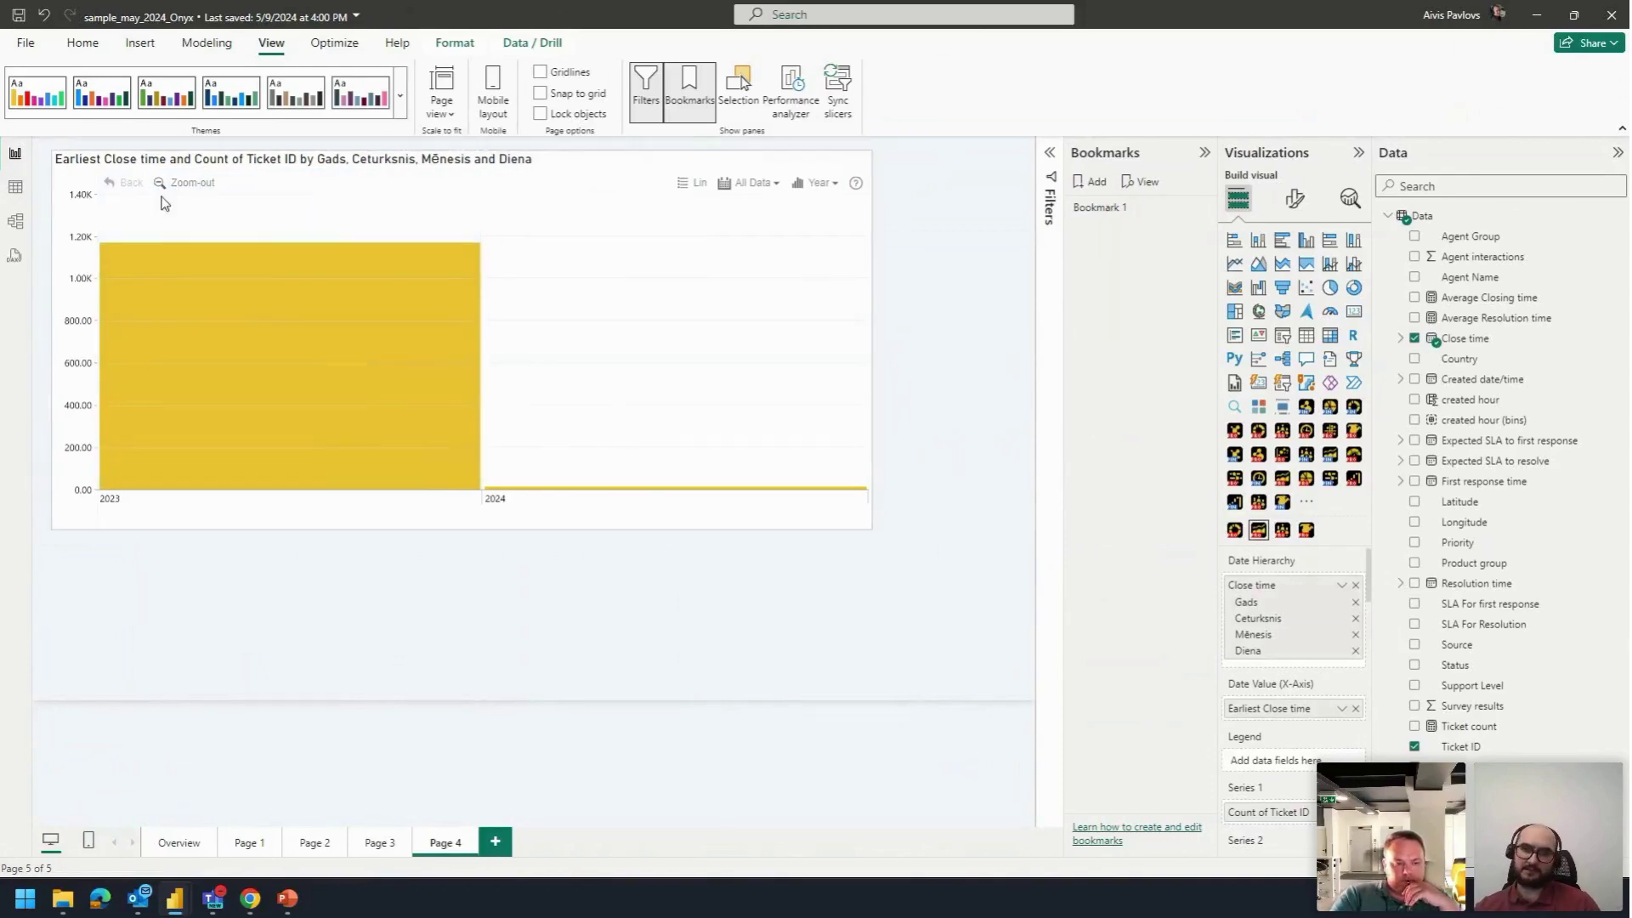
{"action": "left_click_drag", "start_coordinate": [120, 162], "coordinate": [197, 260]}
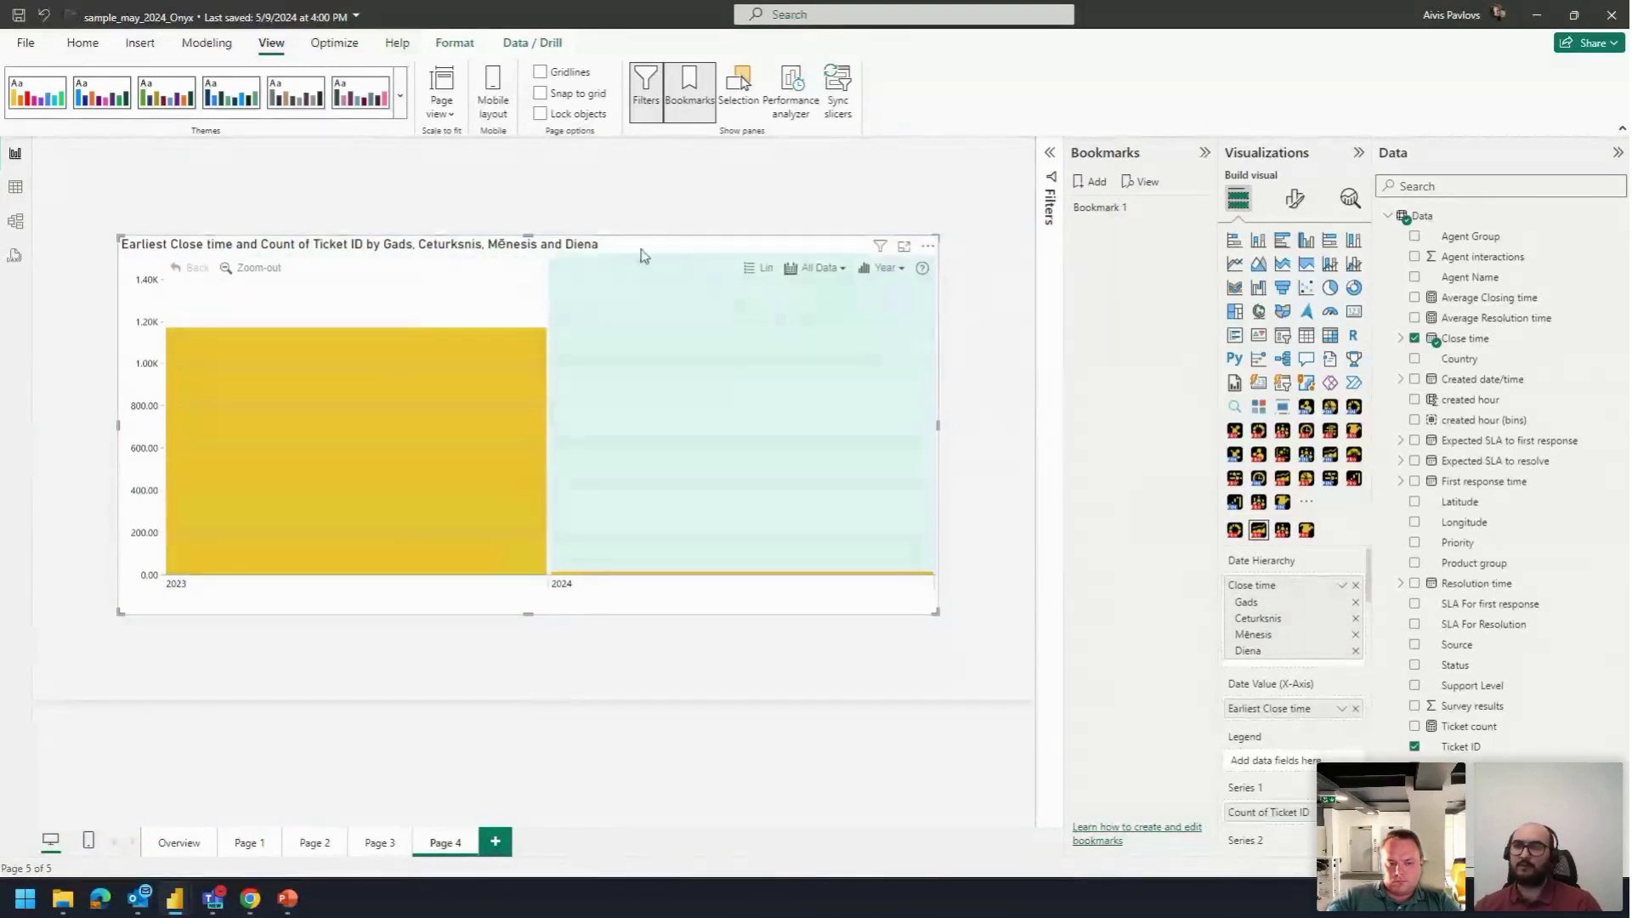
Step: Set the timeline chart's Initial Display Unit Mode to Custom with Month enabled
{"action": "left_click", "coordinate": [1294, 198]}
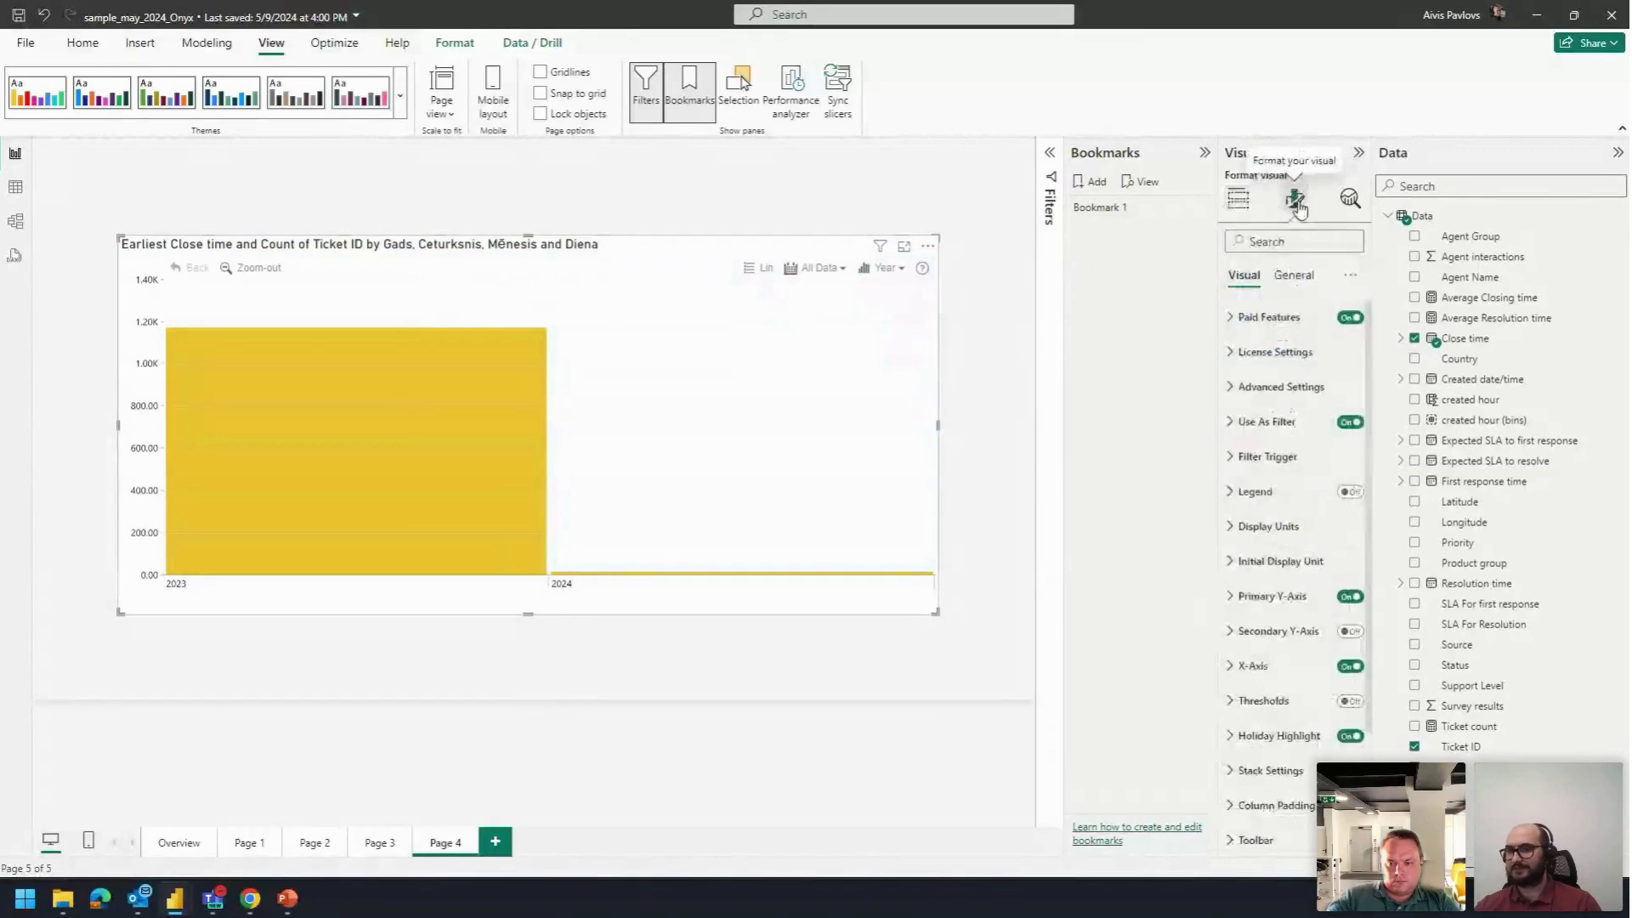
{"action": "left_click", "coordinate": [1281, 562]}
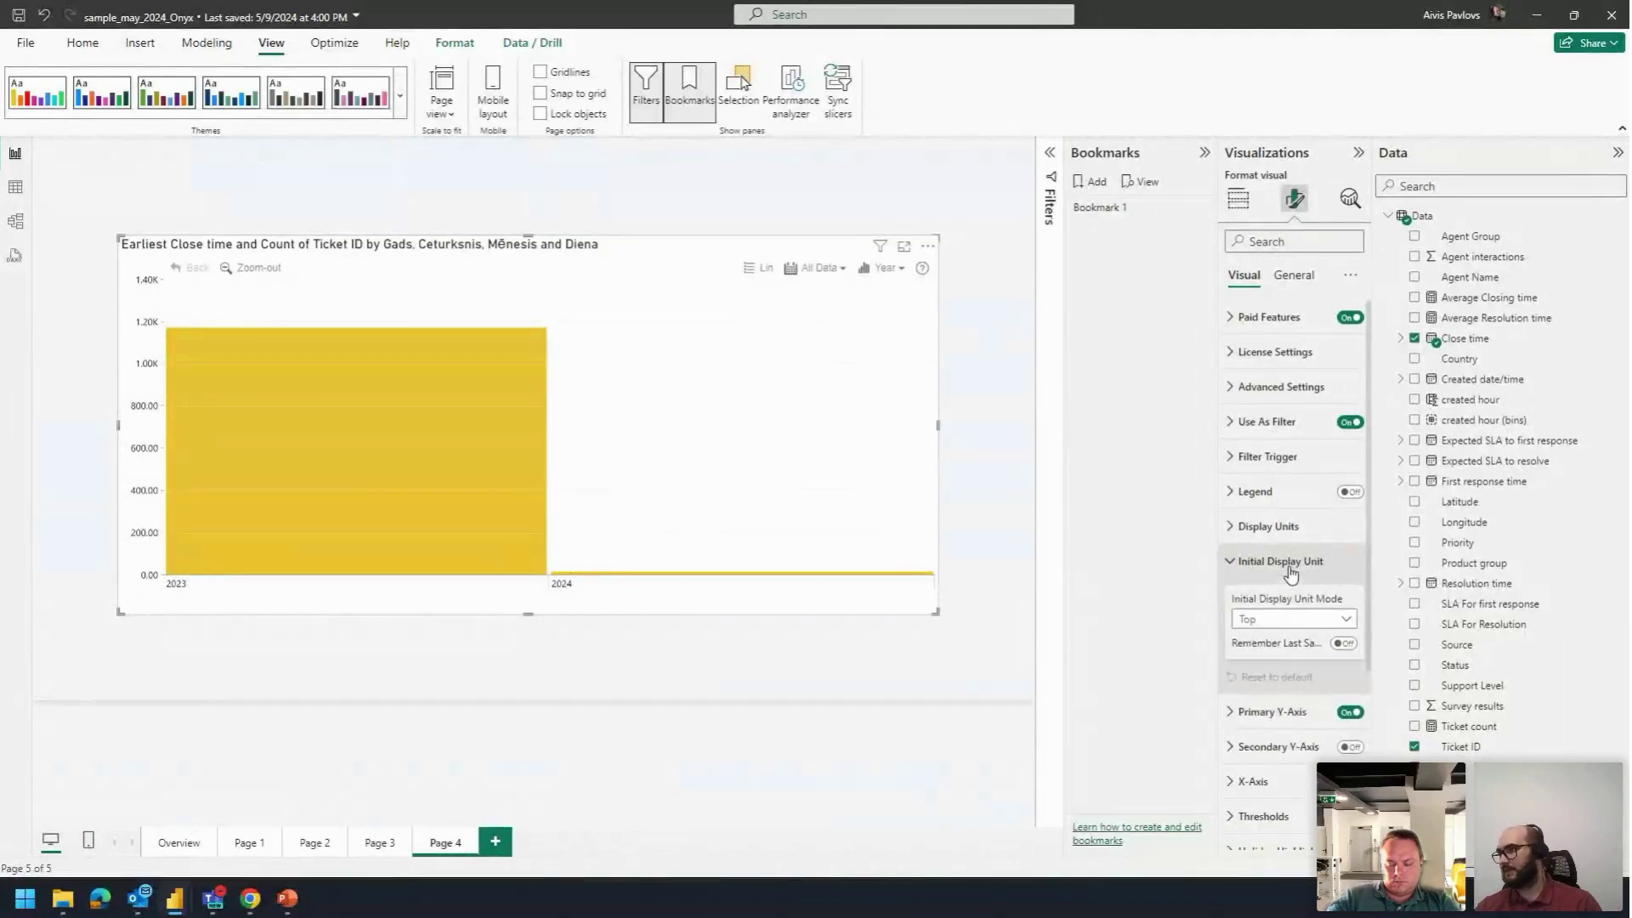
{"action": "left_click", "coordinate": [1269, 619]}
{"action": "left_click", "coordinate": [1263, 654]}
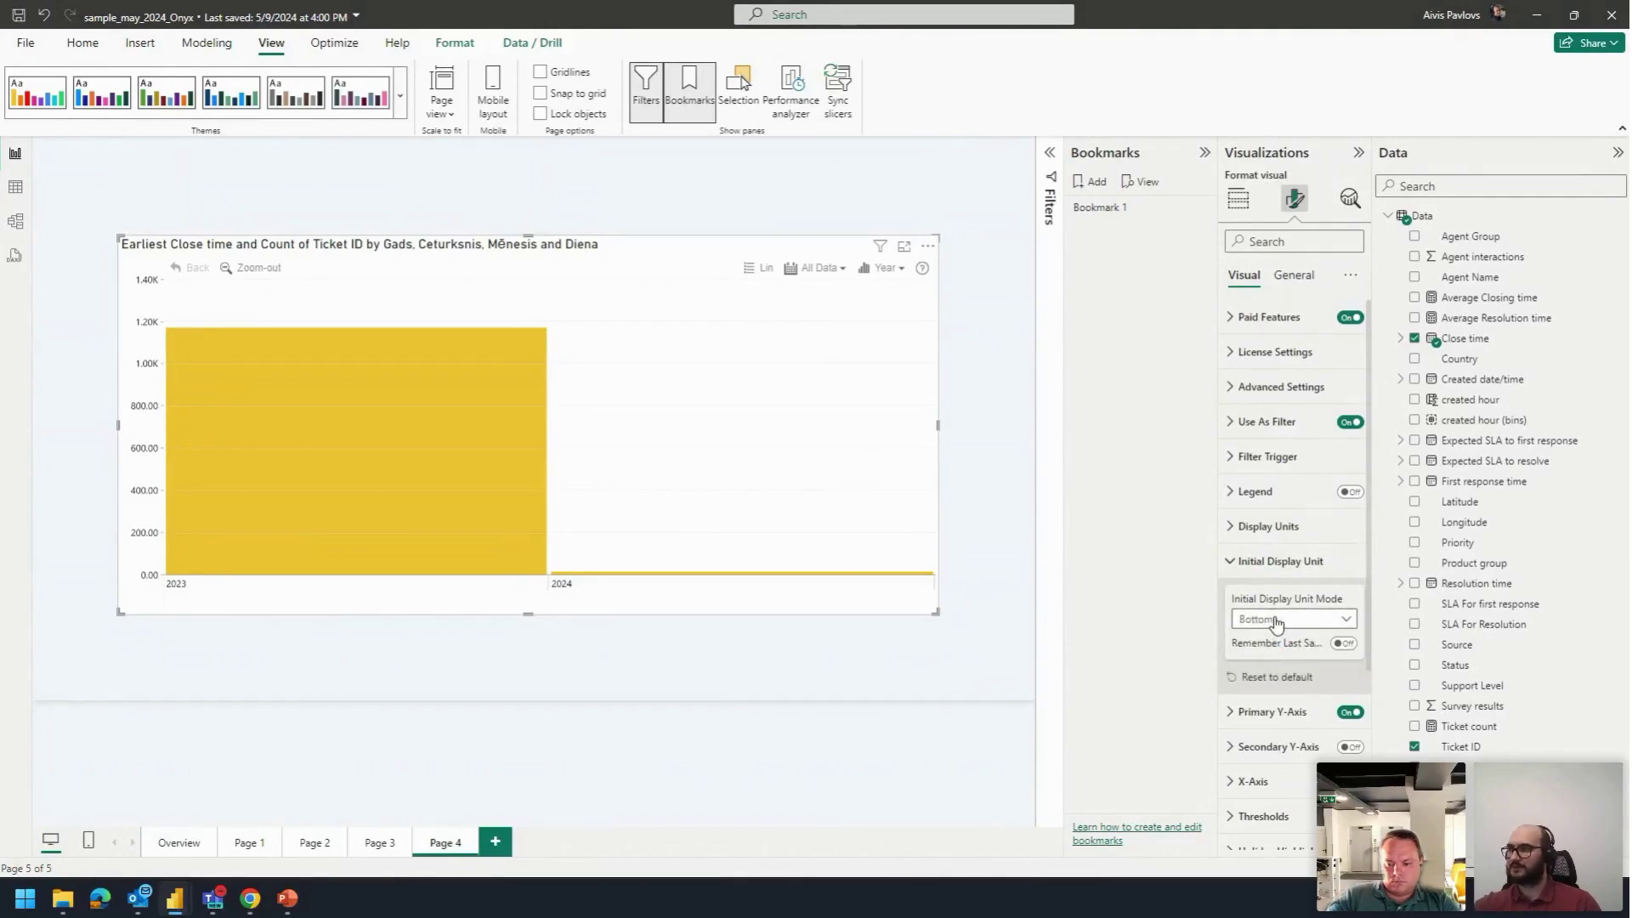
{"action": "left_click", "coordinate": [1274, 621]}
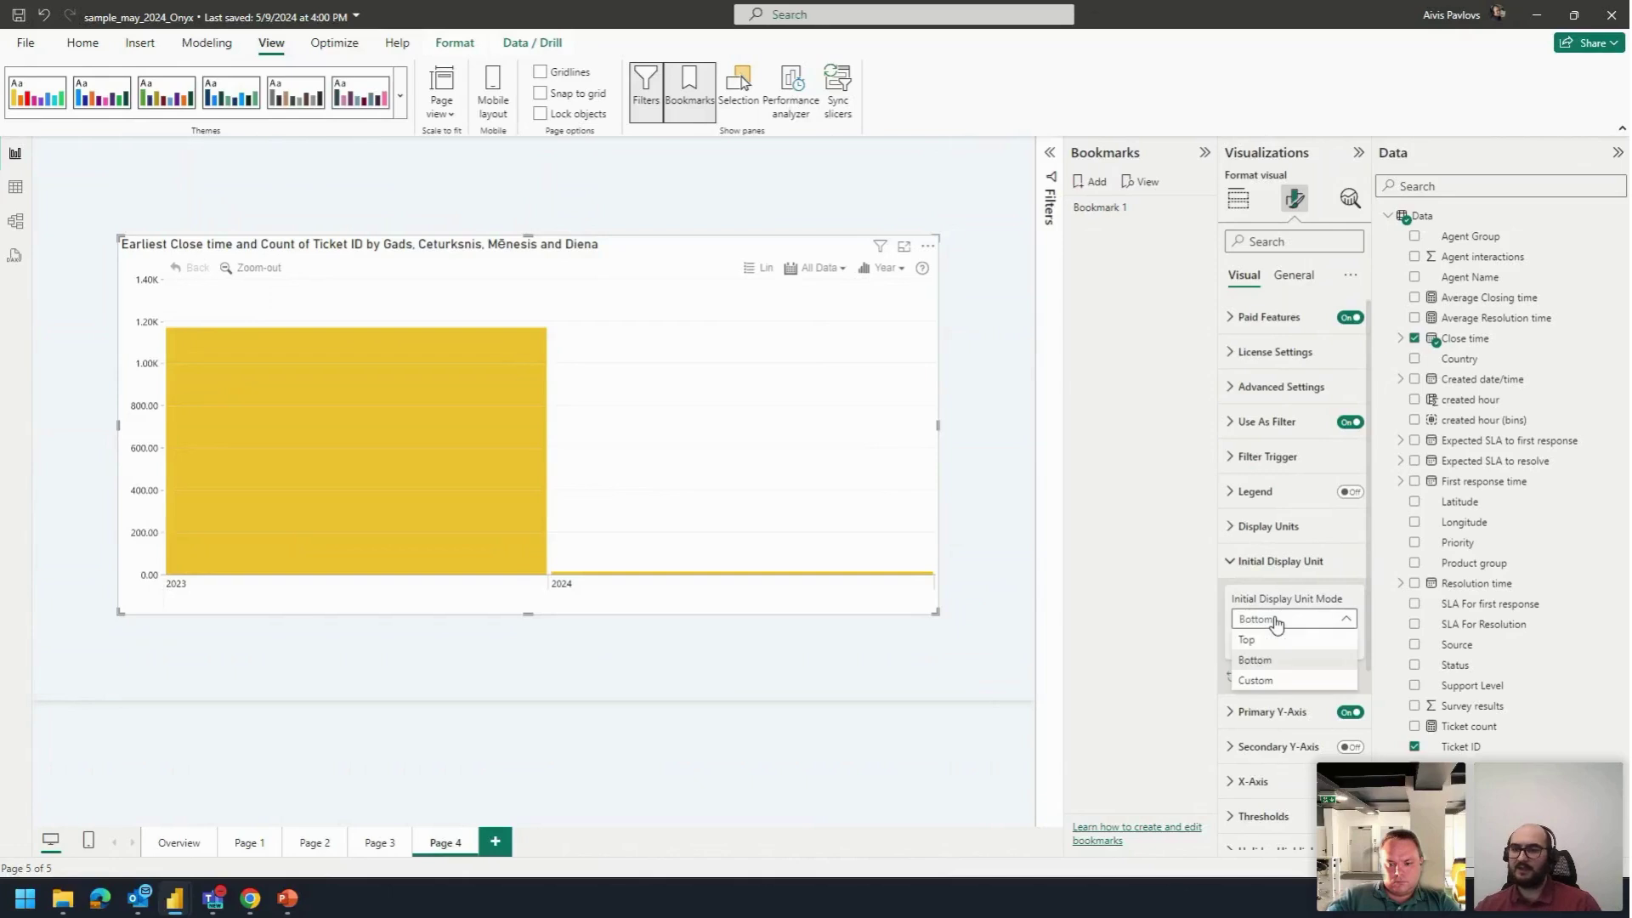
{"action": "left_click", "coordinate": [1267, 677]}
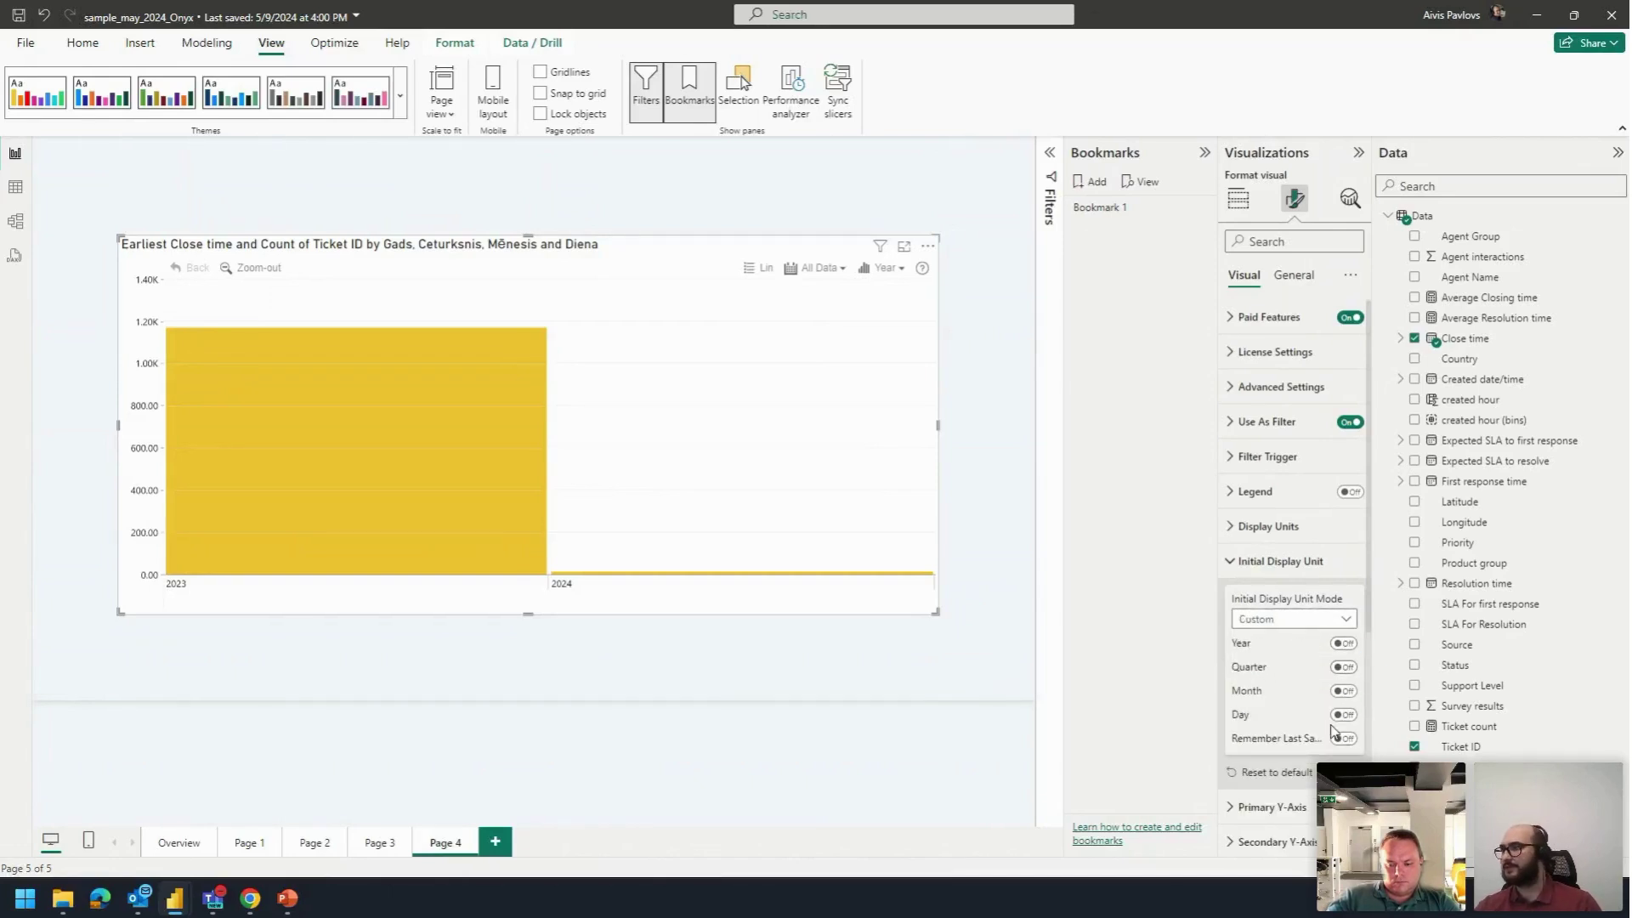
{"action": "left_click", "coordinate": [1338, 693]}
Step: Test the initial display unit by leaving and reopening Page 4, zooming the timeline out to years, and reopening the page again
{"action": "left_click", "coordinate": [385, 845]}
{"action": "left_click", "coordinate": [438, 846]}
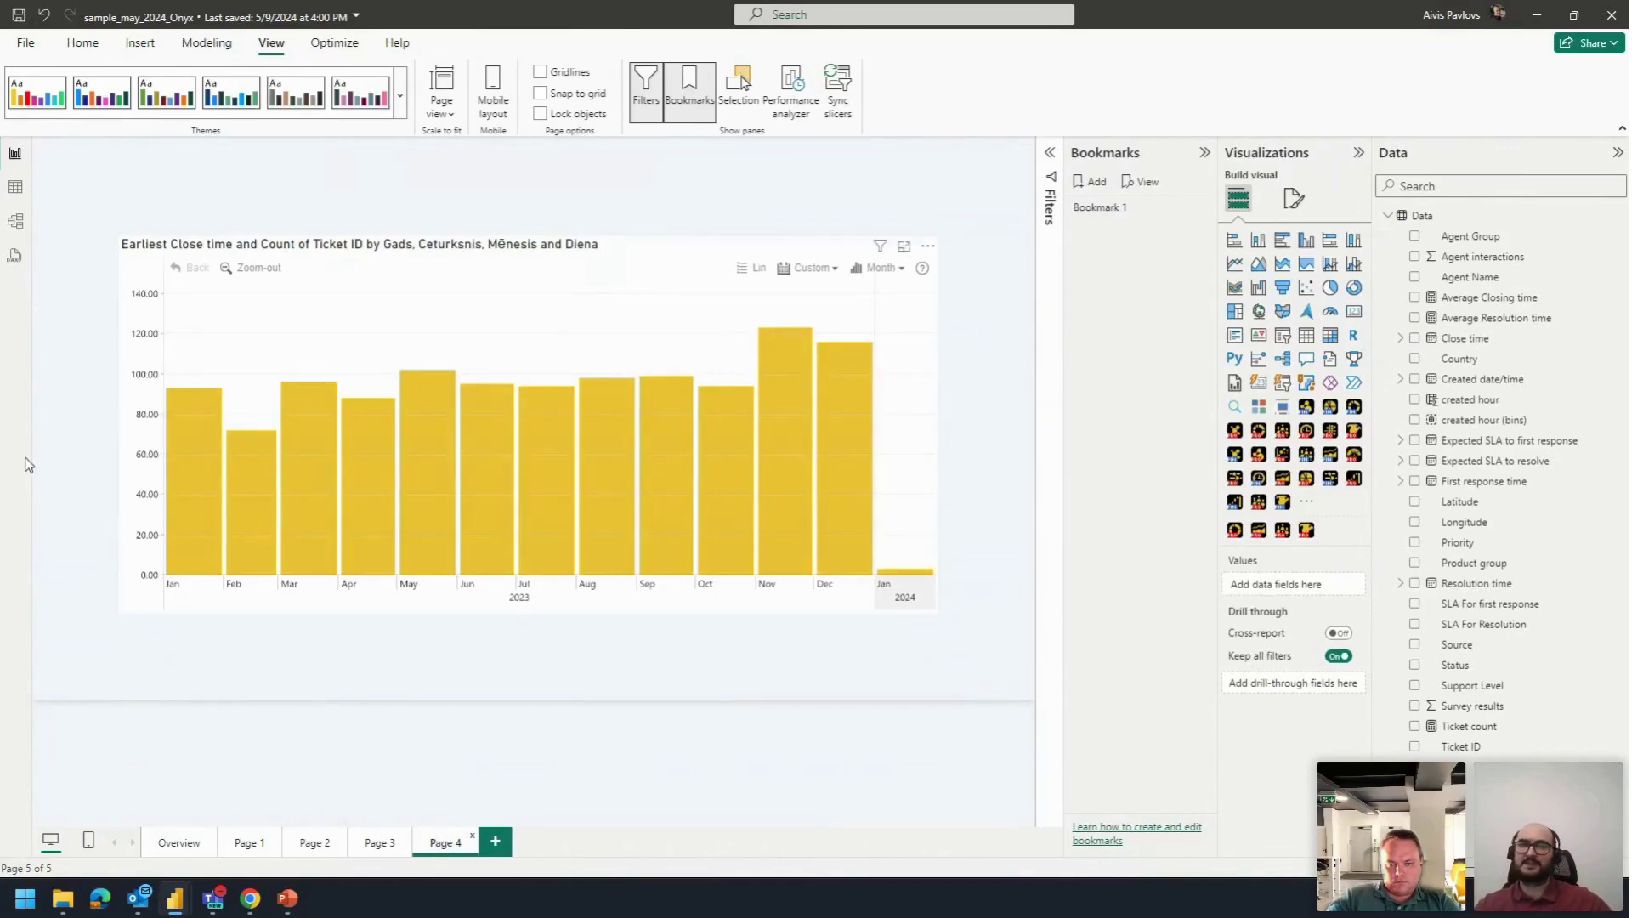
{"action": "left_click", "coordinate": [420, 240]}
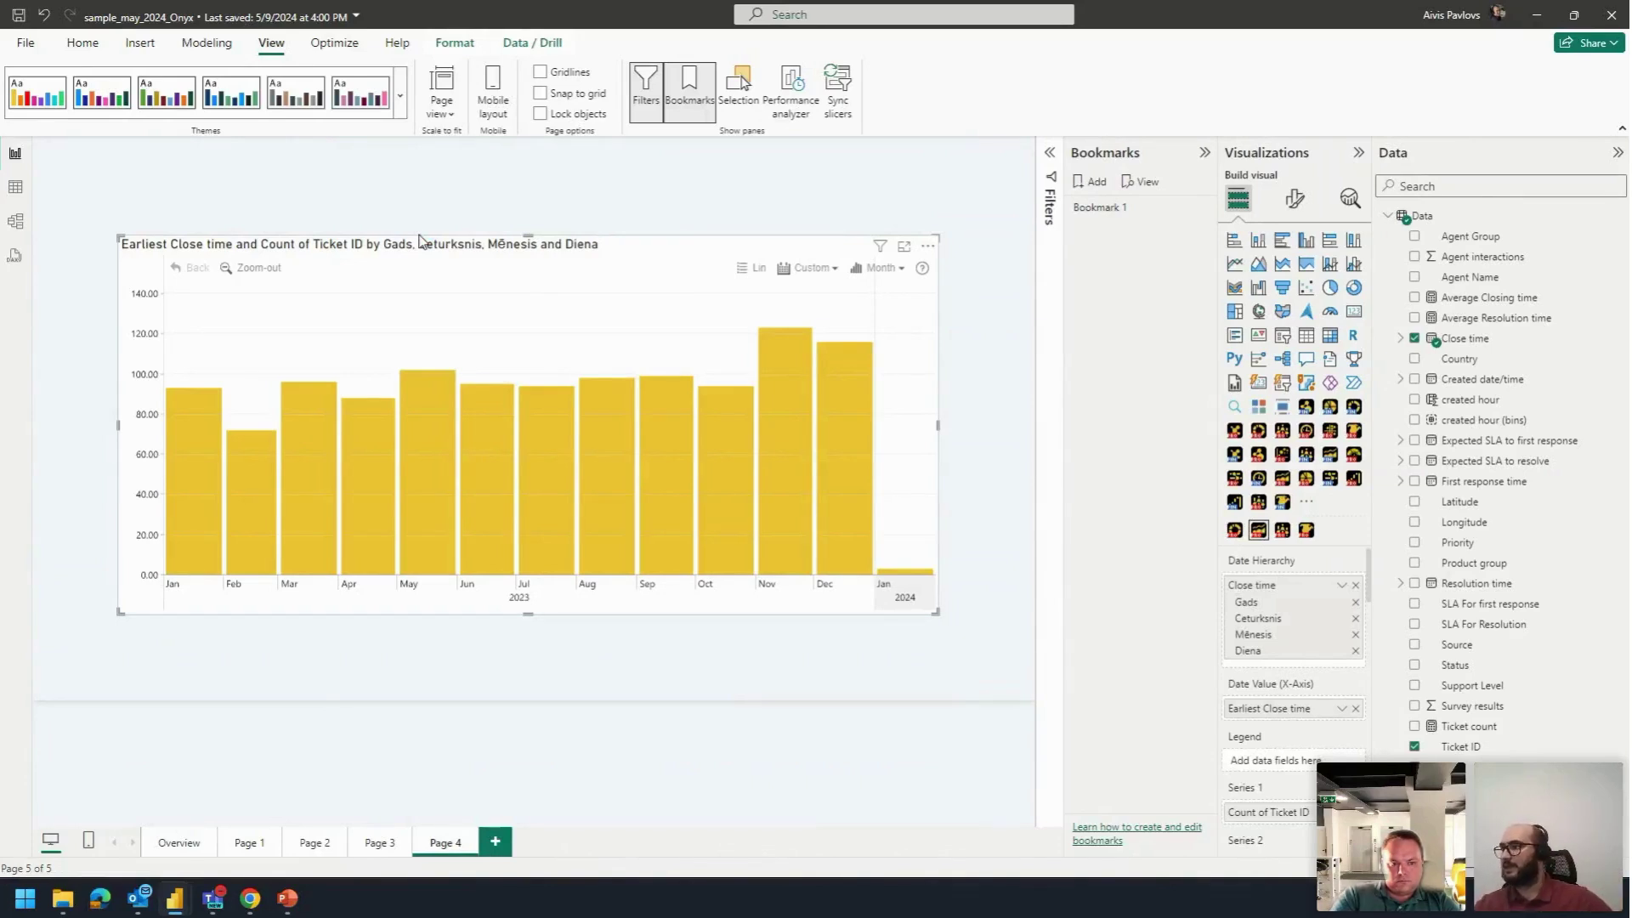
{"action": "left_click", "coordinate": [272, 274]}
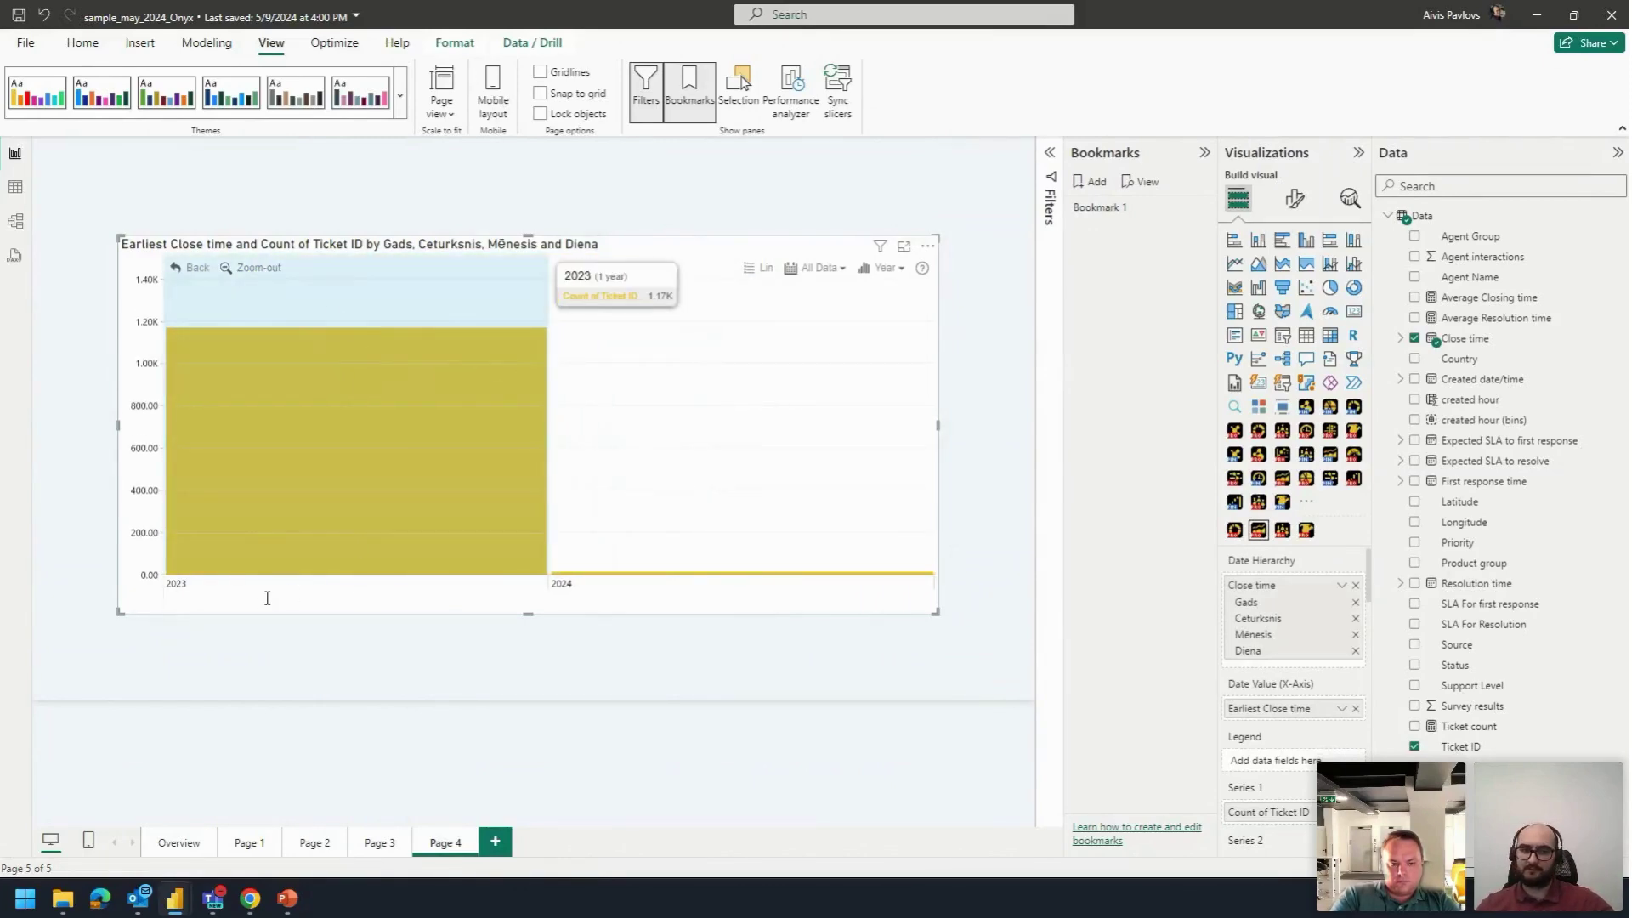
{"action": "left_click", "coordinate": [380, 842]}
{"action": "left_click", "coordinate": [445, 842]}
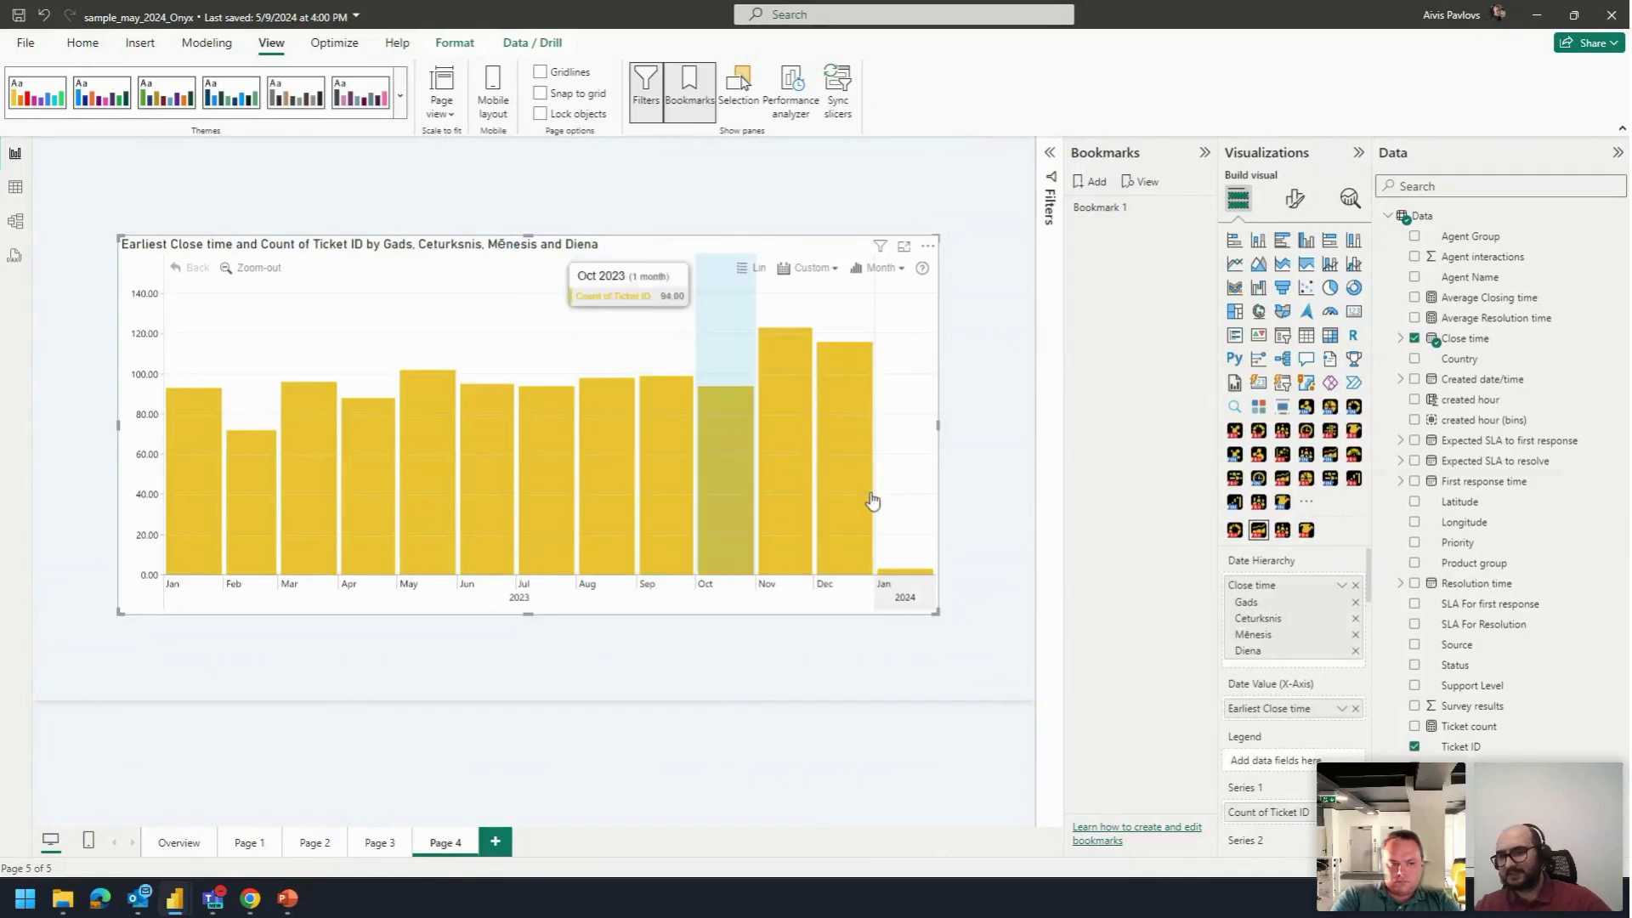
Step: Set the timeline's date range to All Data and zoom the chart out to years
{"action": "mouse_move", "coordinate": [914, 560]}
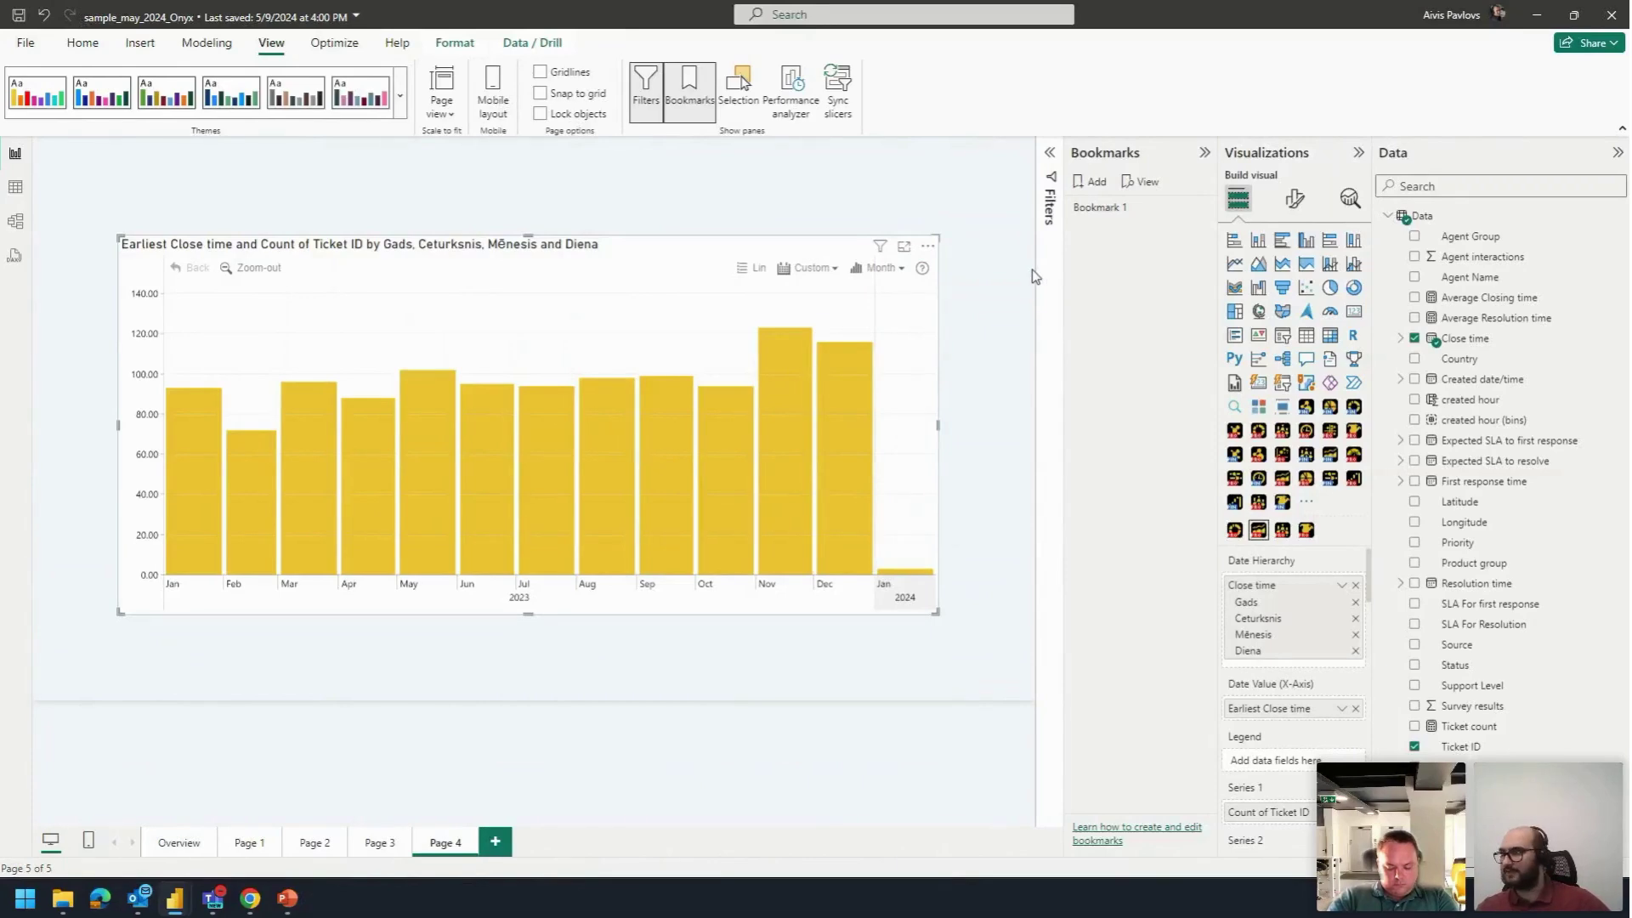
{"action": "left_click", "coordinate": [812, 268]}
{"action": "left_click", "coordinate": [849, 324]}
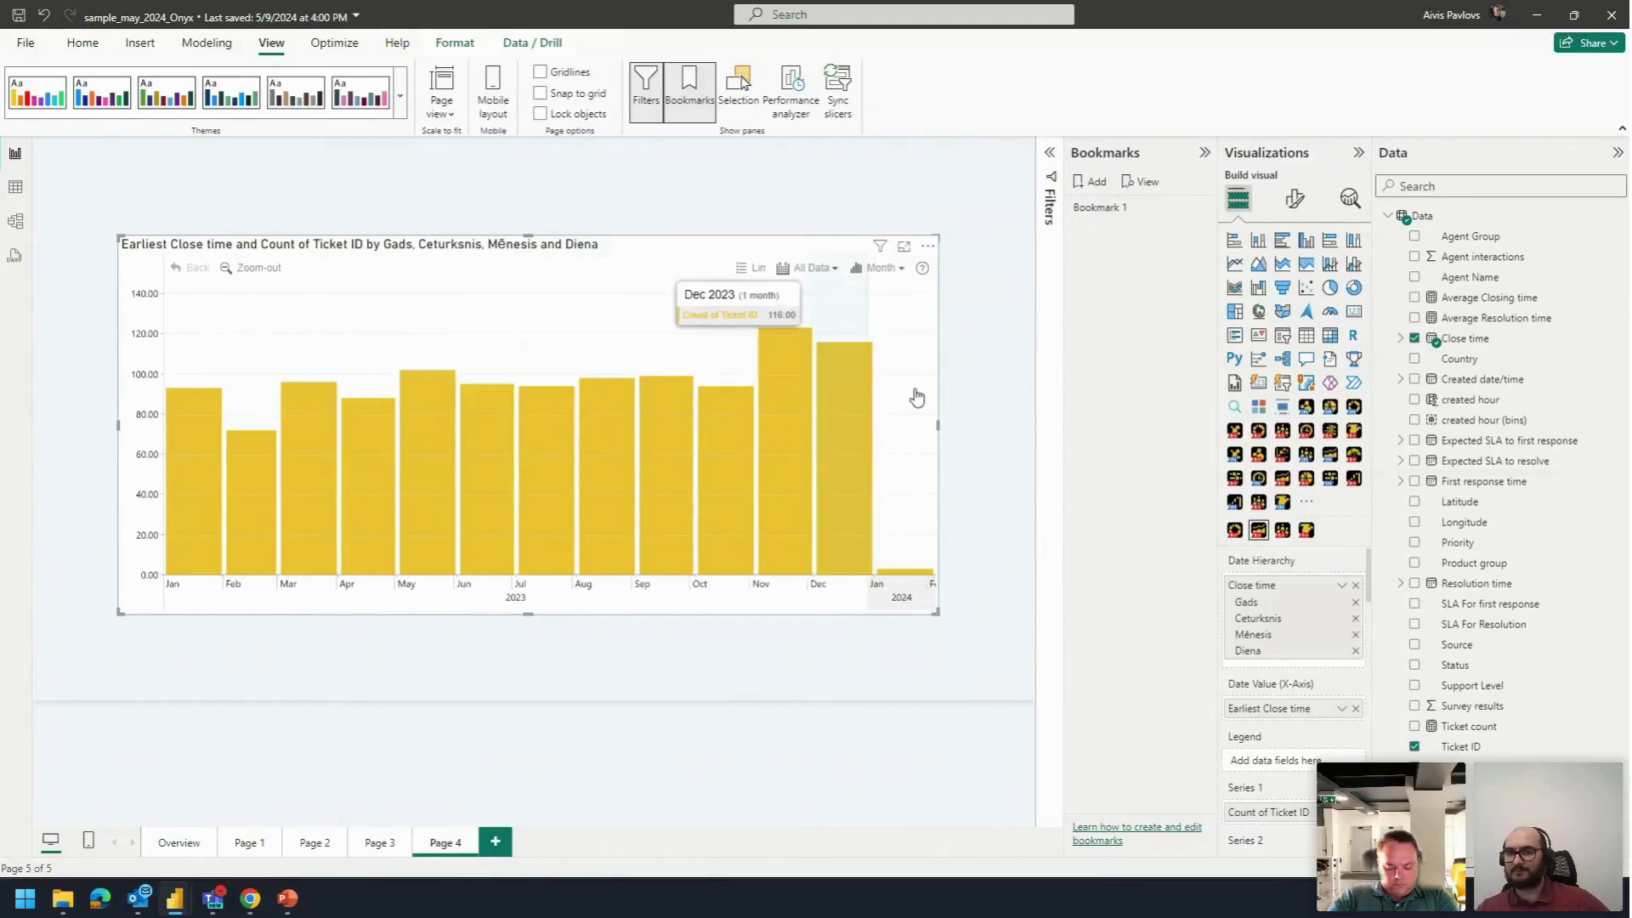
{"action": "scroll", "coordinate": [916, 397], "scroll_direction": "down", "scroll_amount": 3}
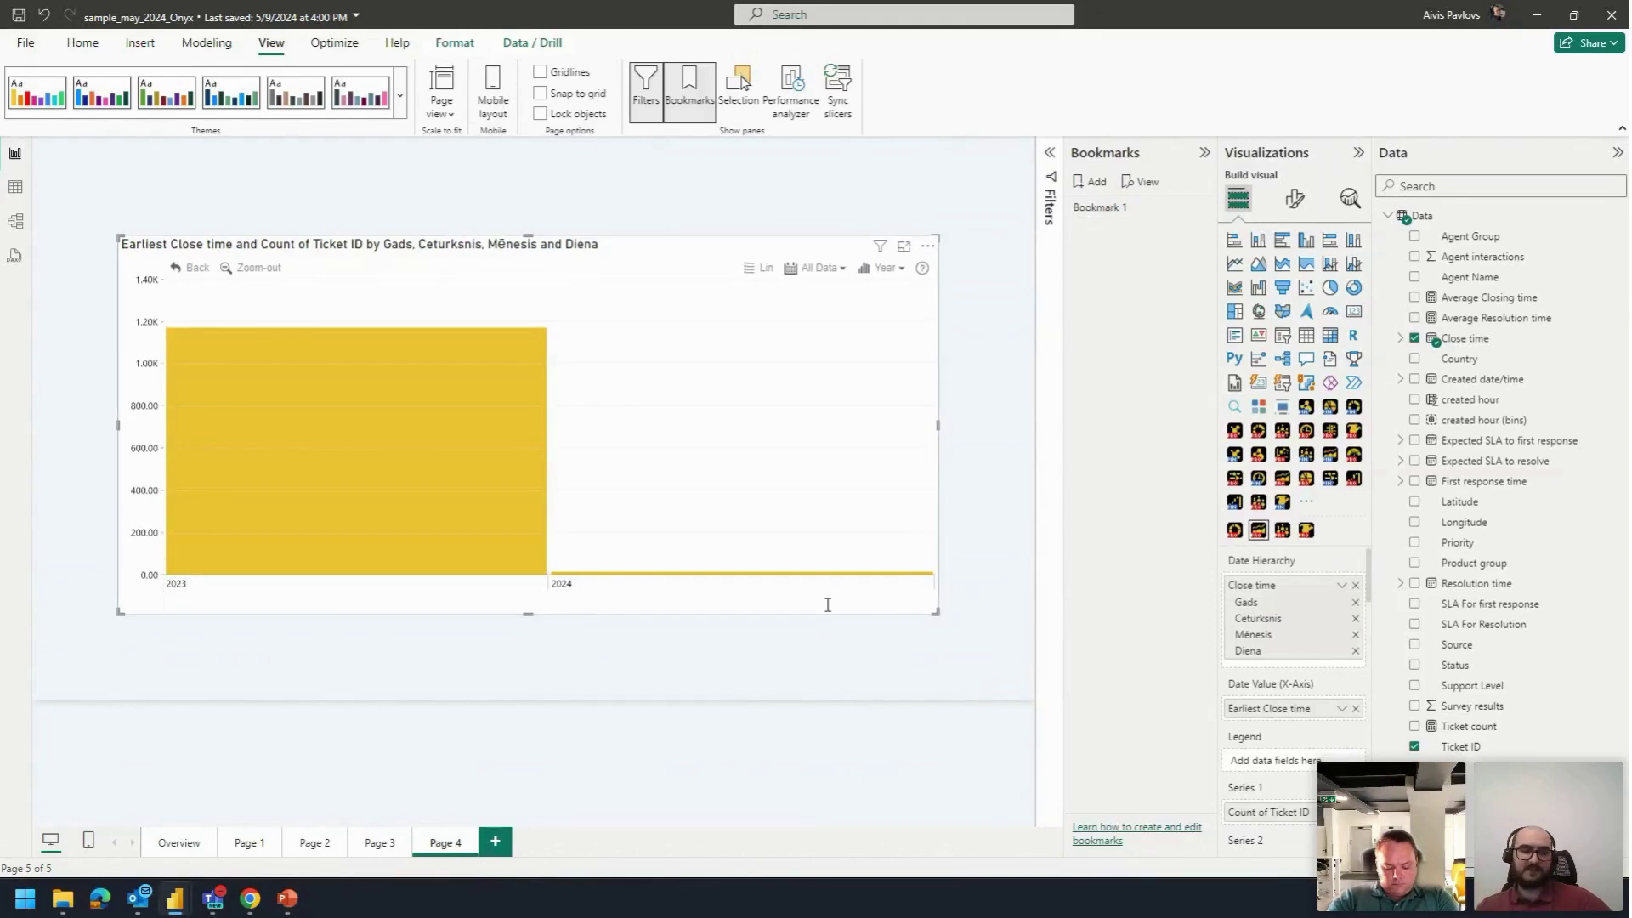
{"action": "mouse_move", "coordinate": [824, 586]}
Step: Return to the dashboard in Chrome, view the Ticket Content and Resolution page, and go back to the Summary page
{"action": "key", "text": "alt+Tab"}
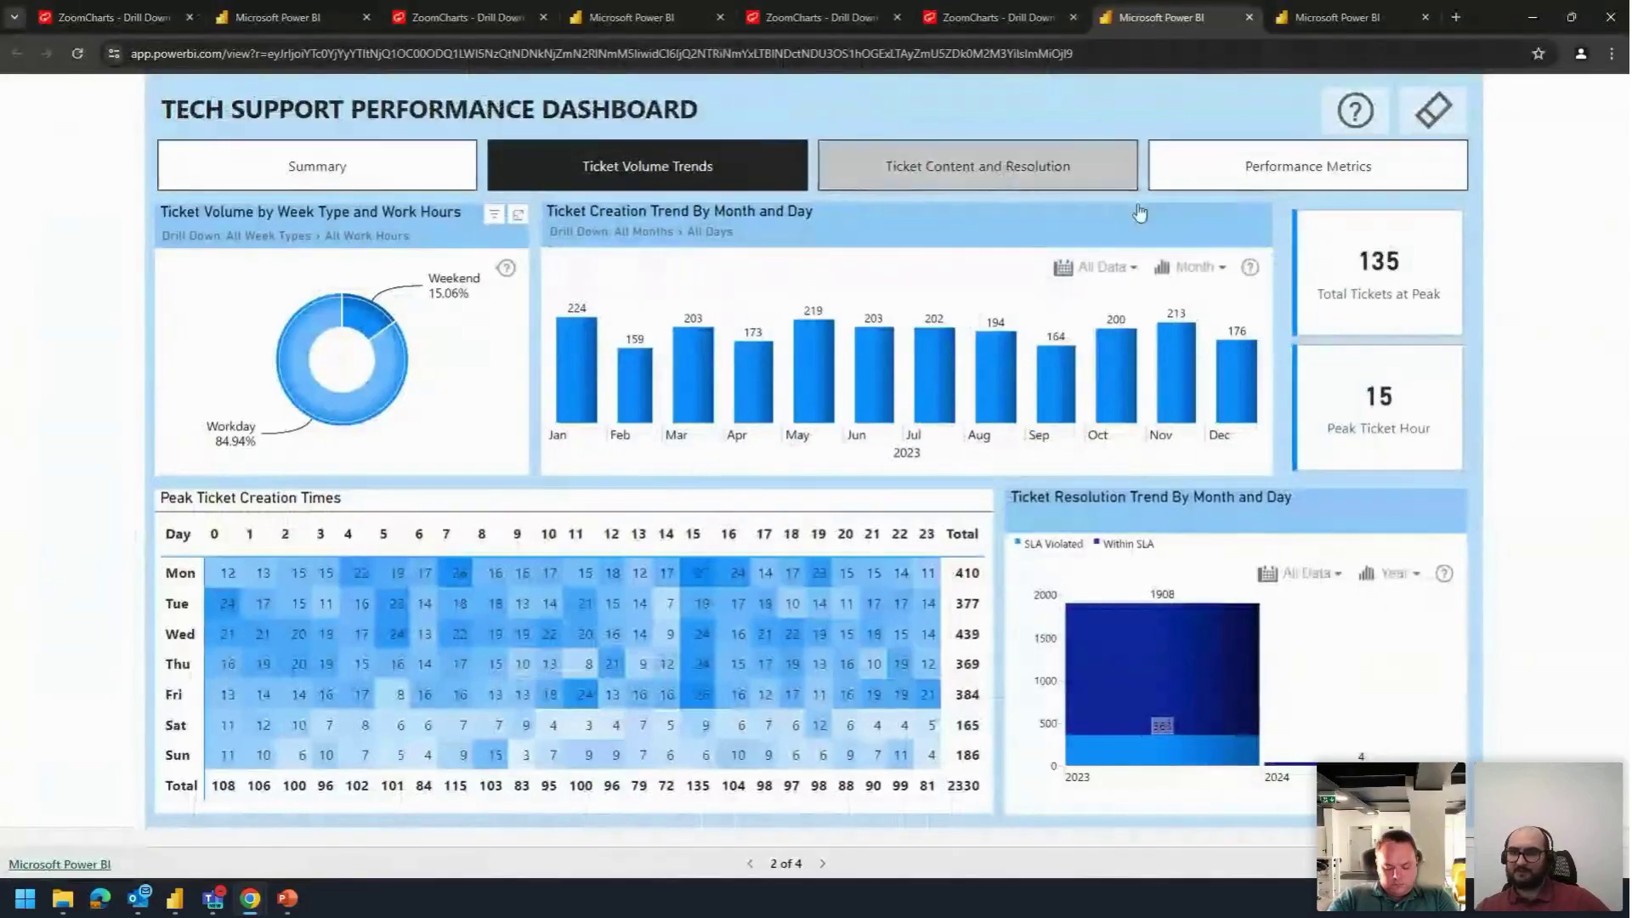
{"action": "left_click", "coordinate": [1122, 181]}
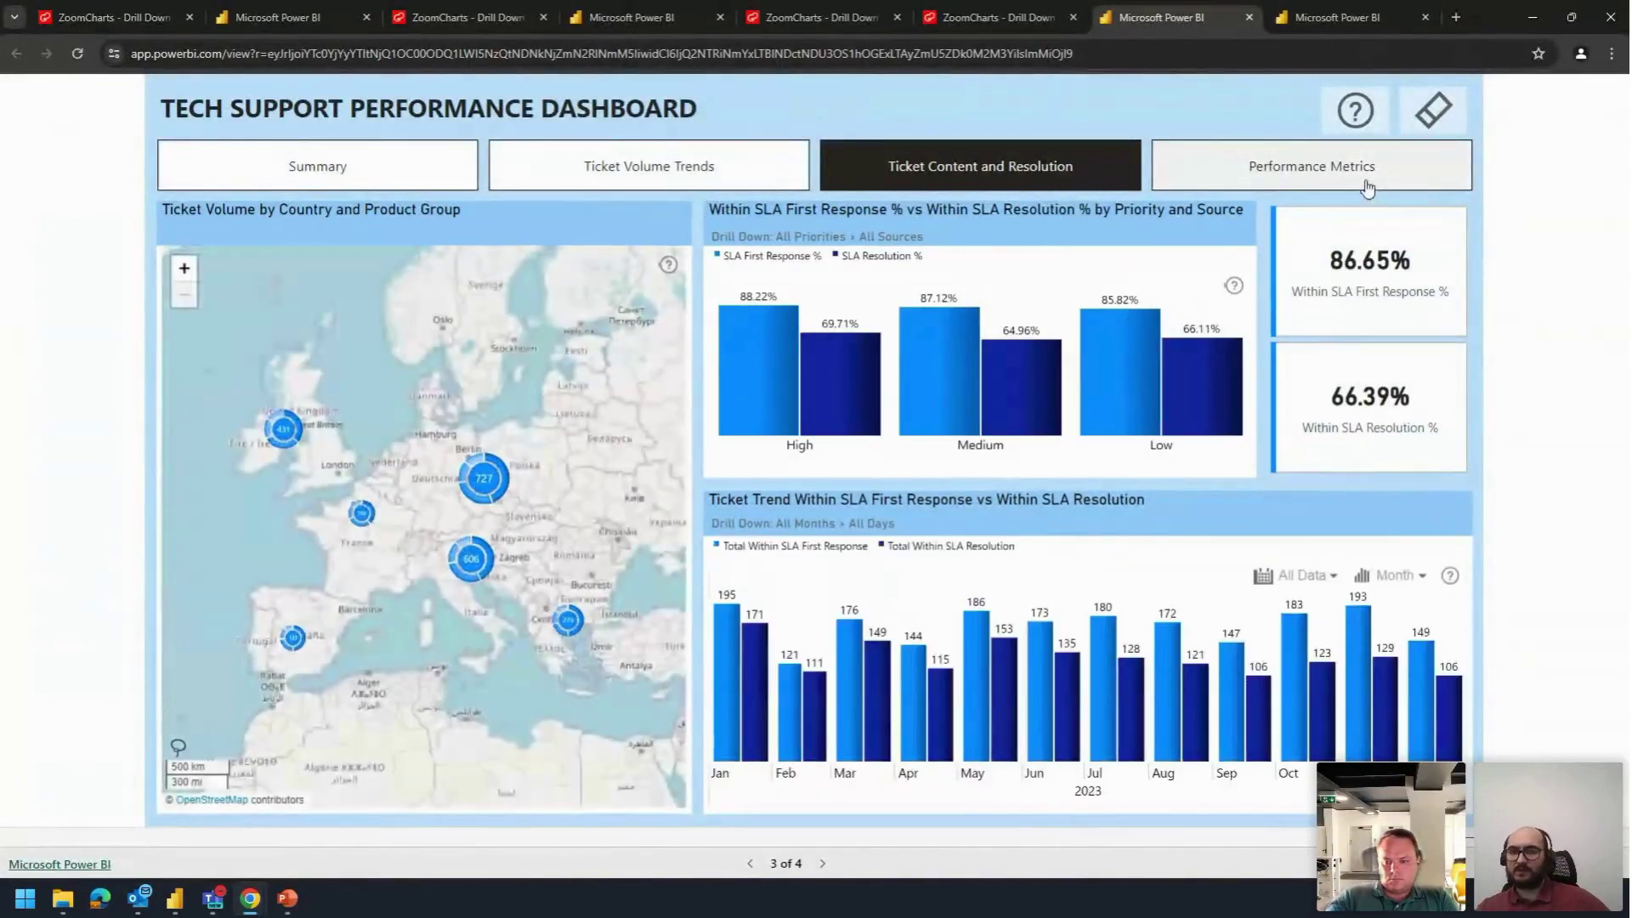
{"action": "left_click", "coordinate": [382, 178]}
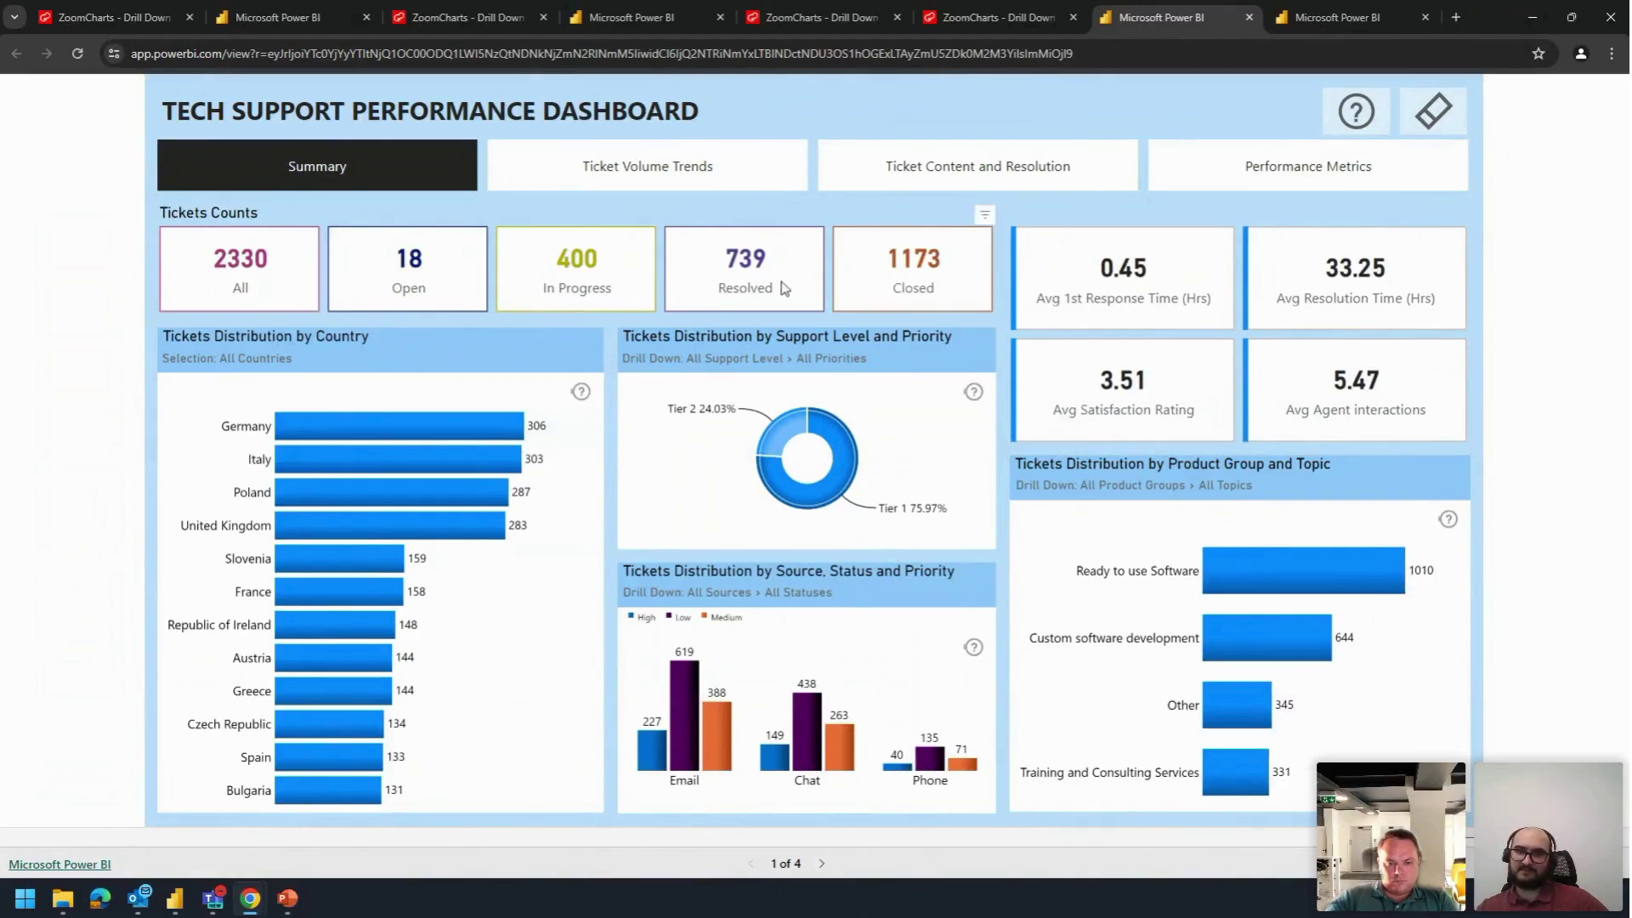
Step: Test the Summary page's support level donut by drilling into Tier 1, switching to Tier 2 and selecting Low priority, checking the source chart's tooltips
{"action": "mouse_move", "coordinate": [663, 724]}
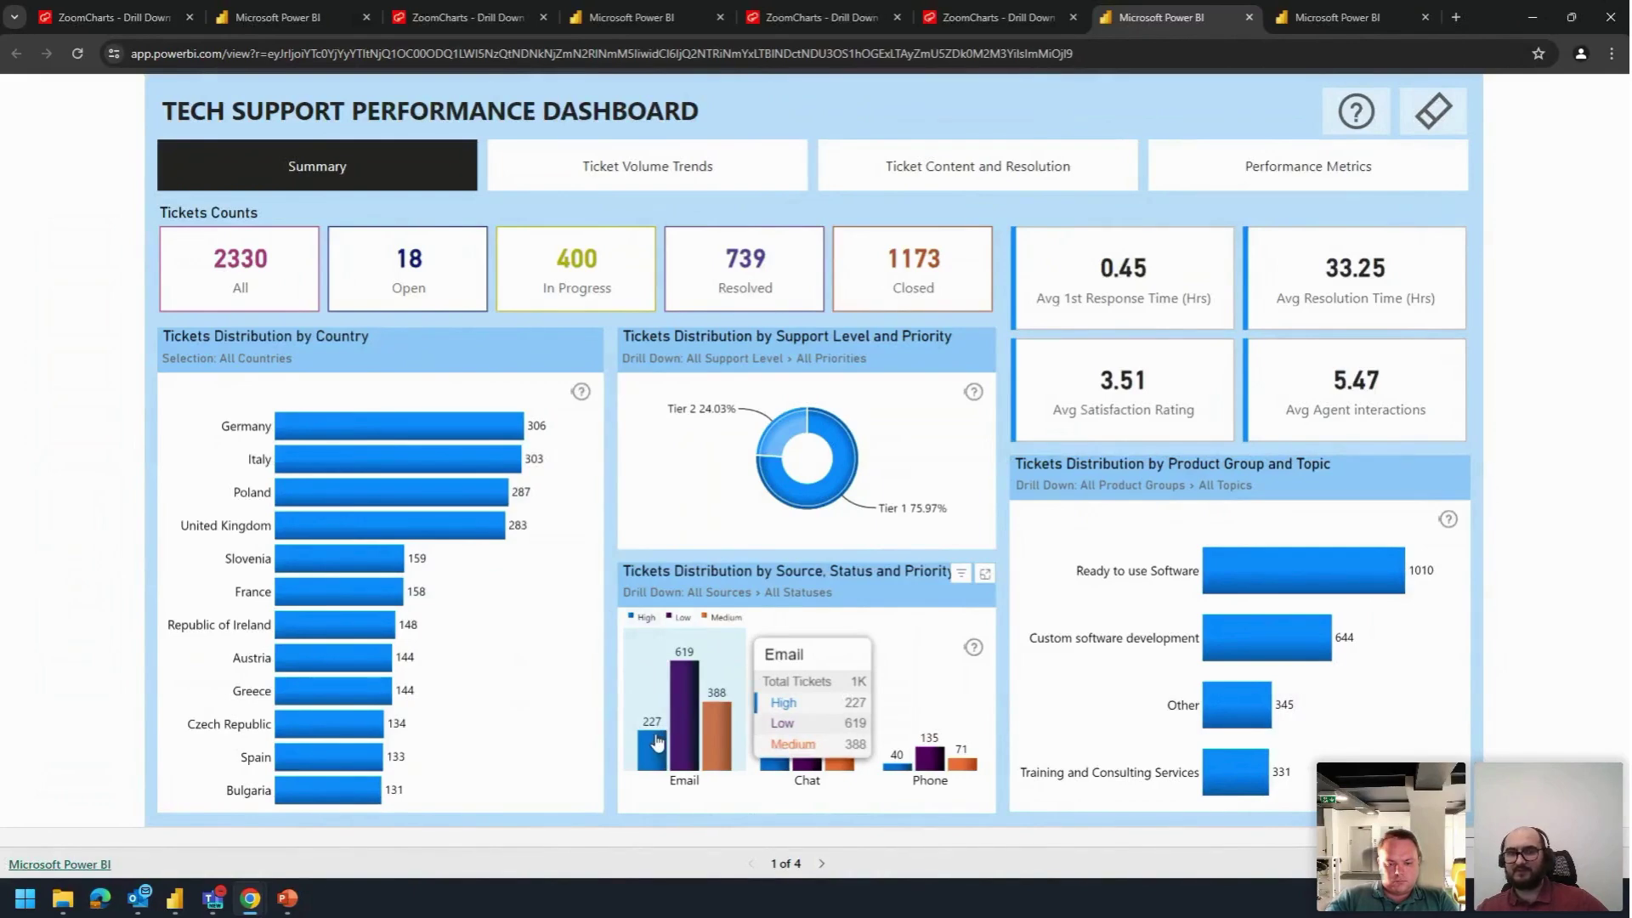
{"action": "left_click", "coordinate": [855, 472]}
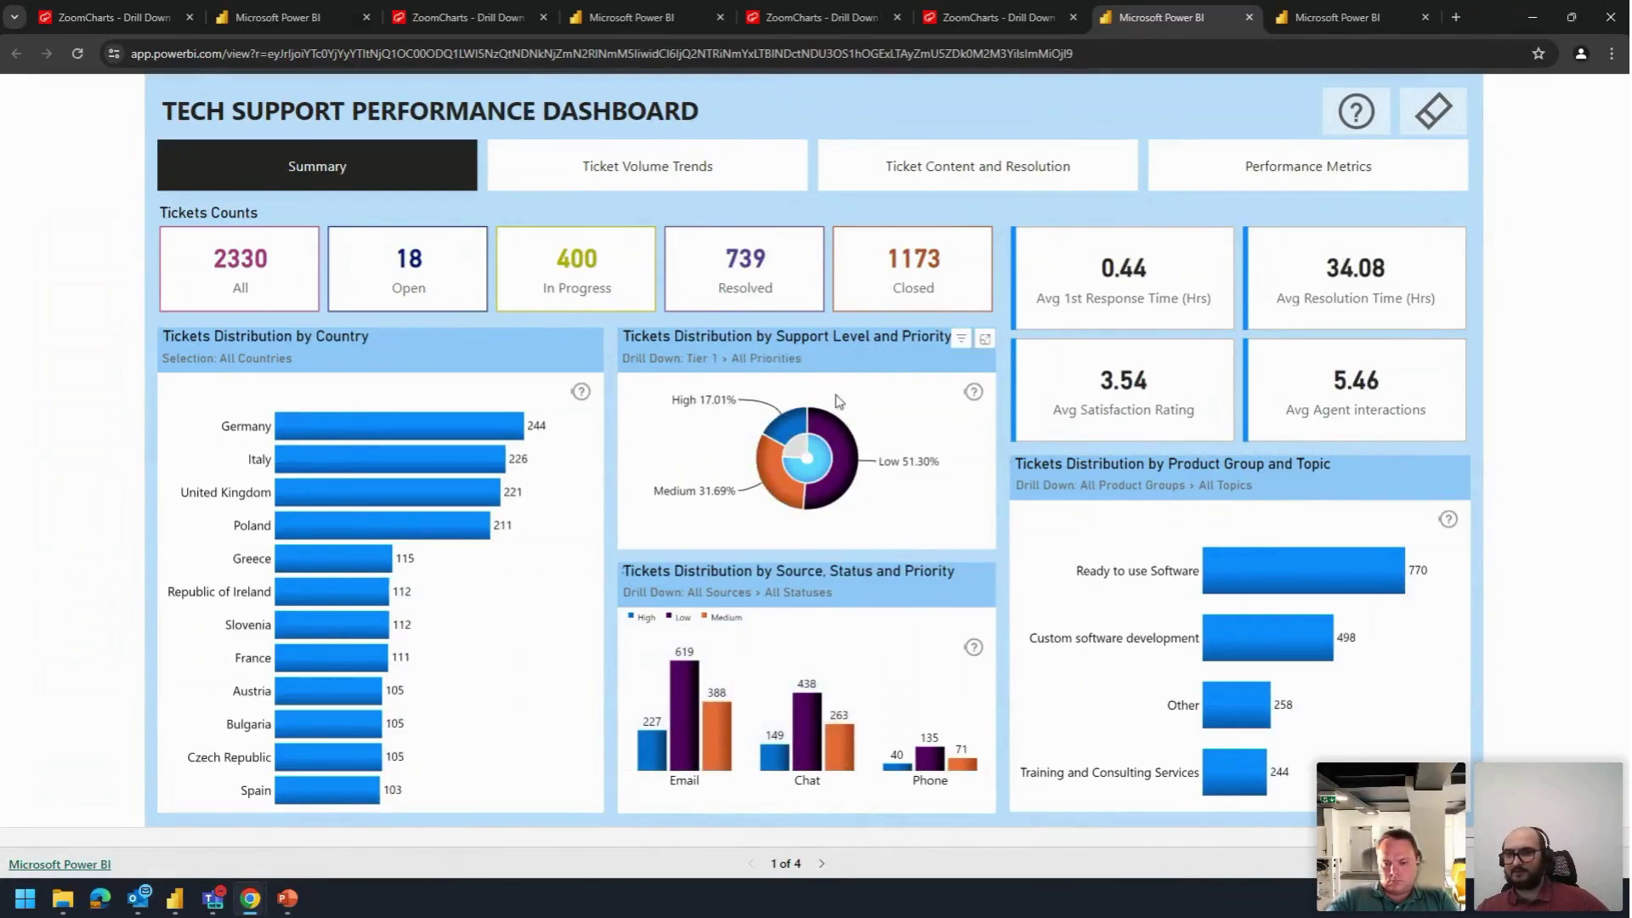
{"action": "mouse_move", "coordinate": [932, 748]}
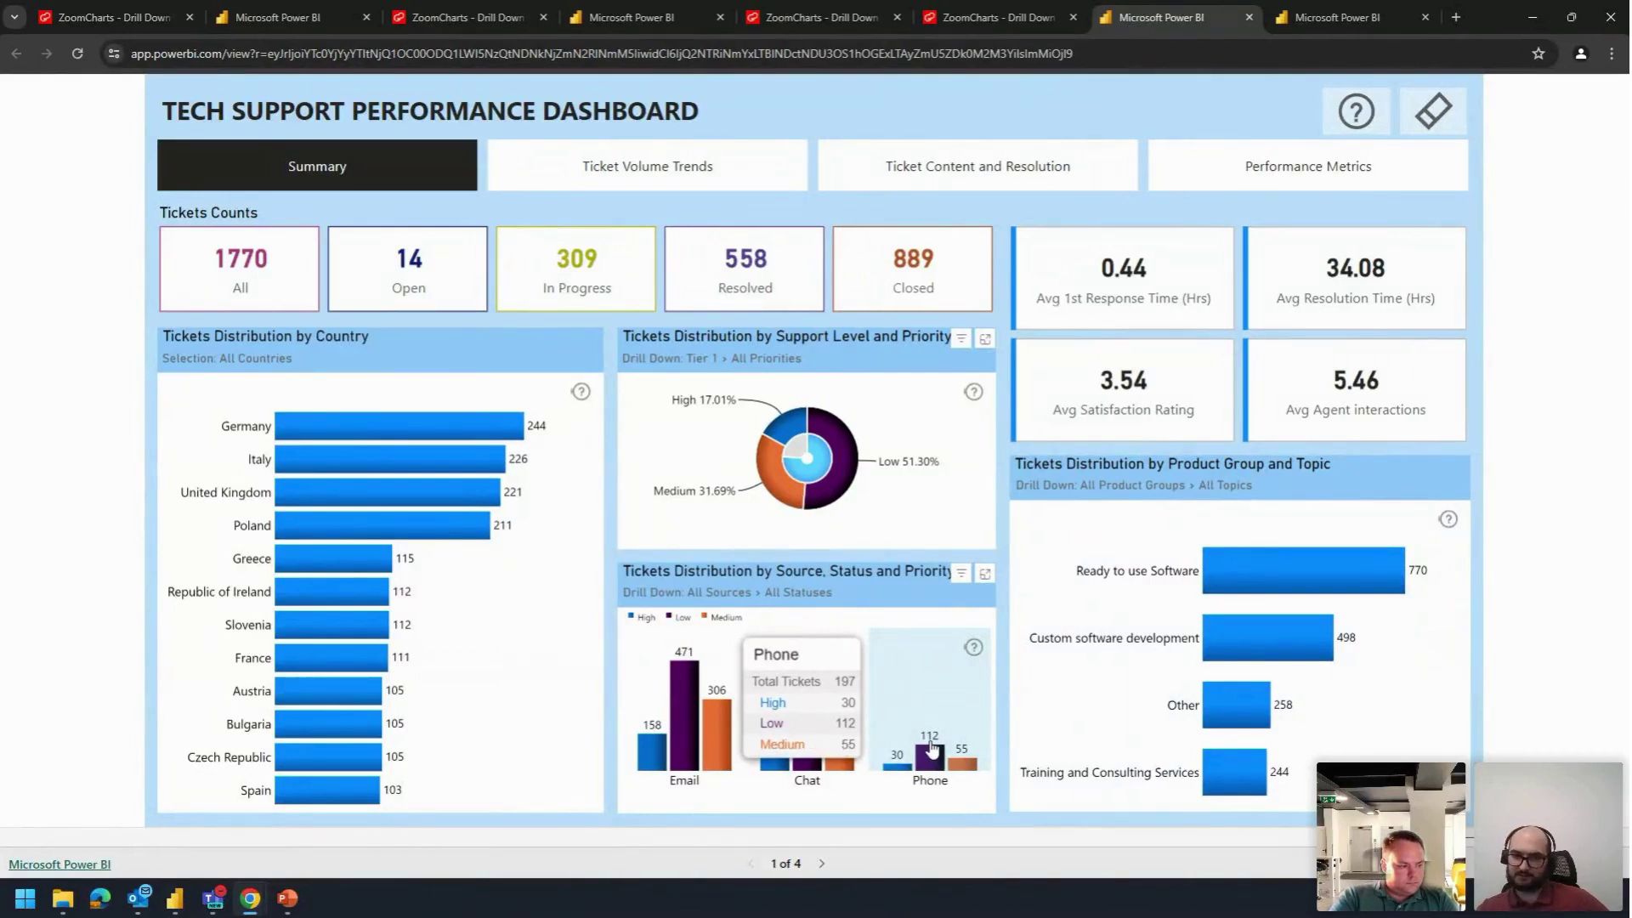
{"action": "left_click", "coordinate": [795, 440]}
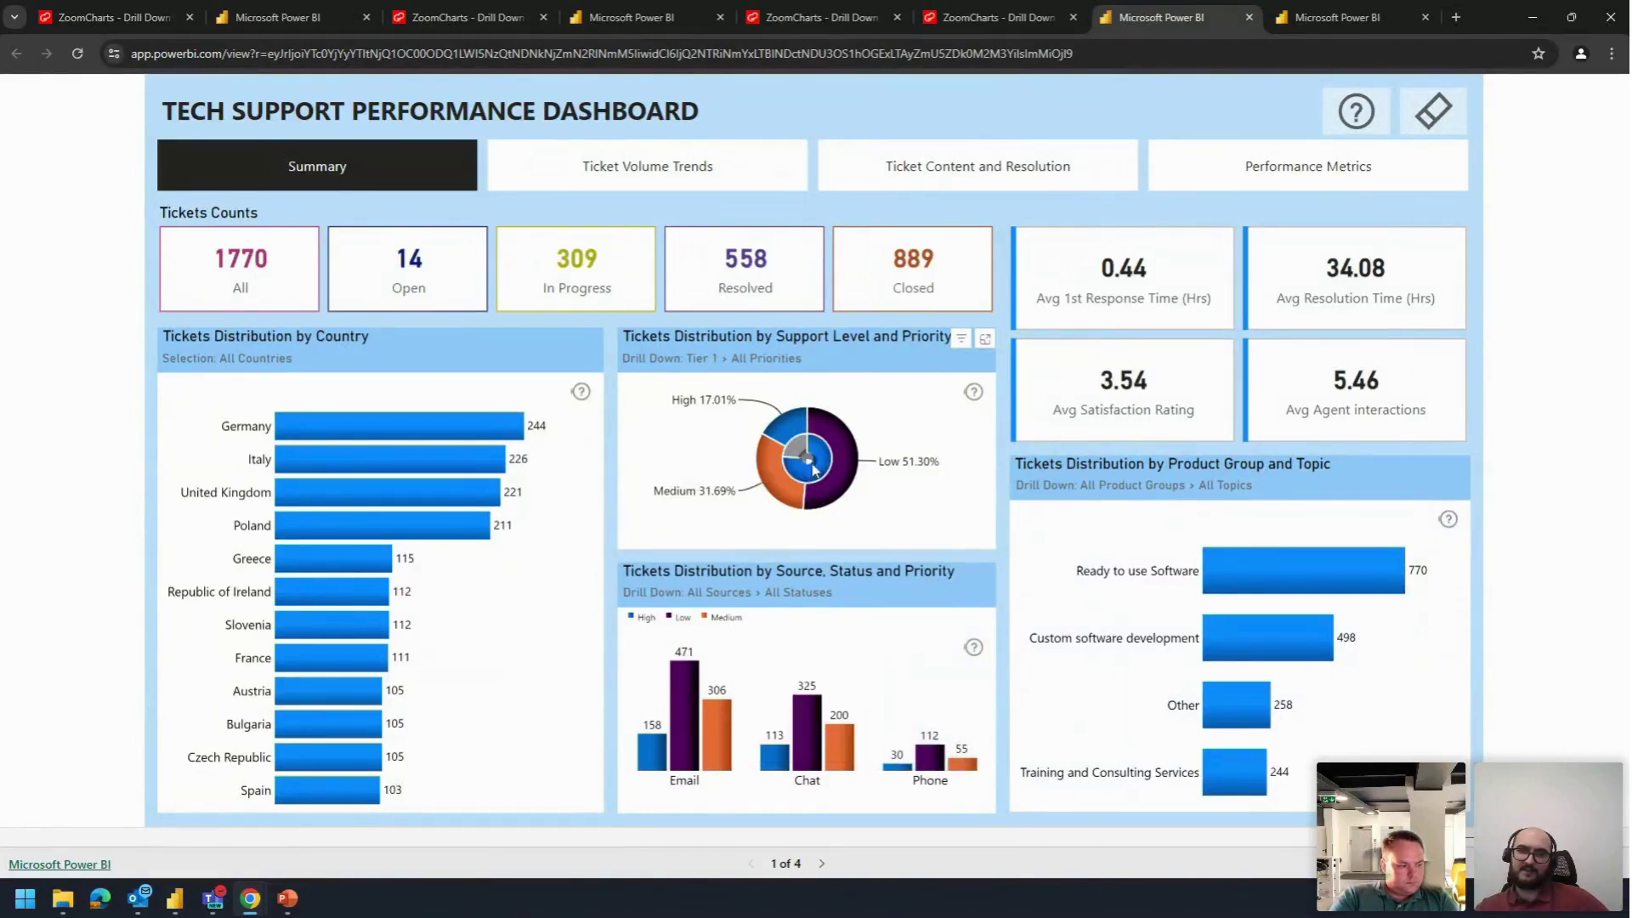
{"action": "left_click", "coordinate": [796, 440]}
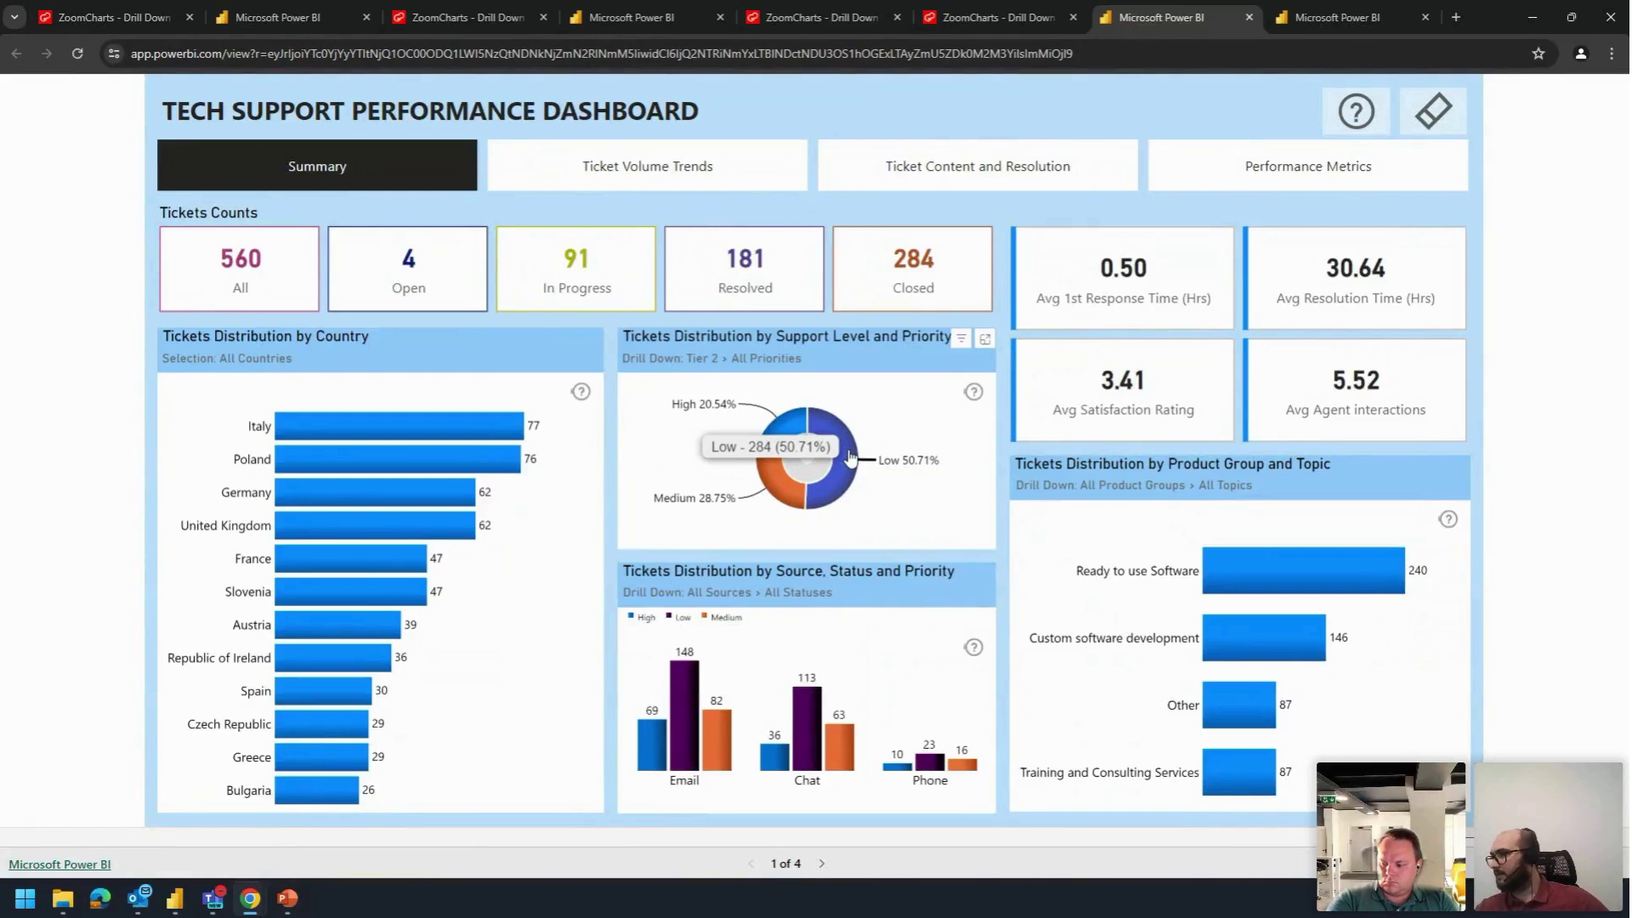
{"action": "left_click", "coordinate": [850, 456]}
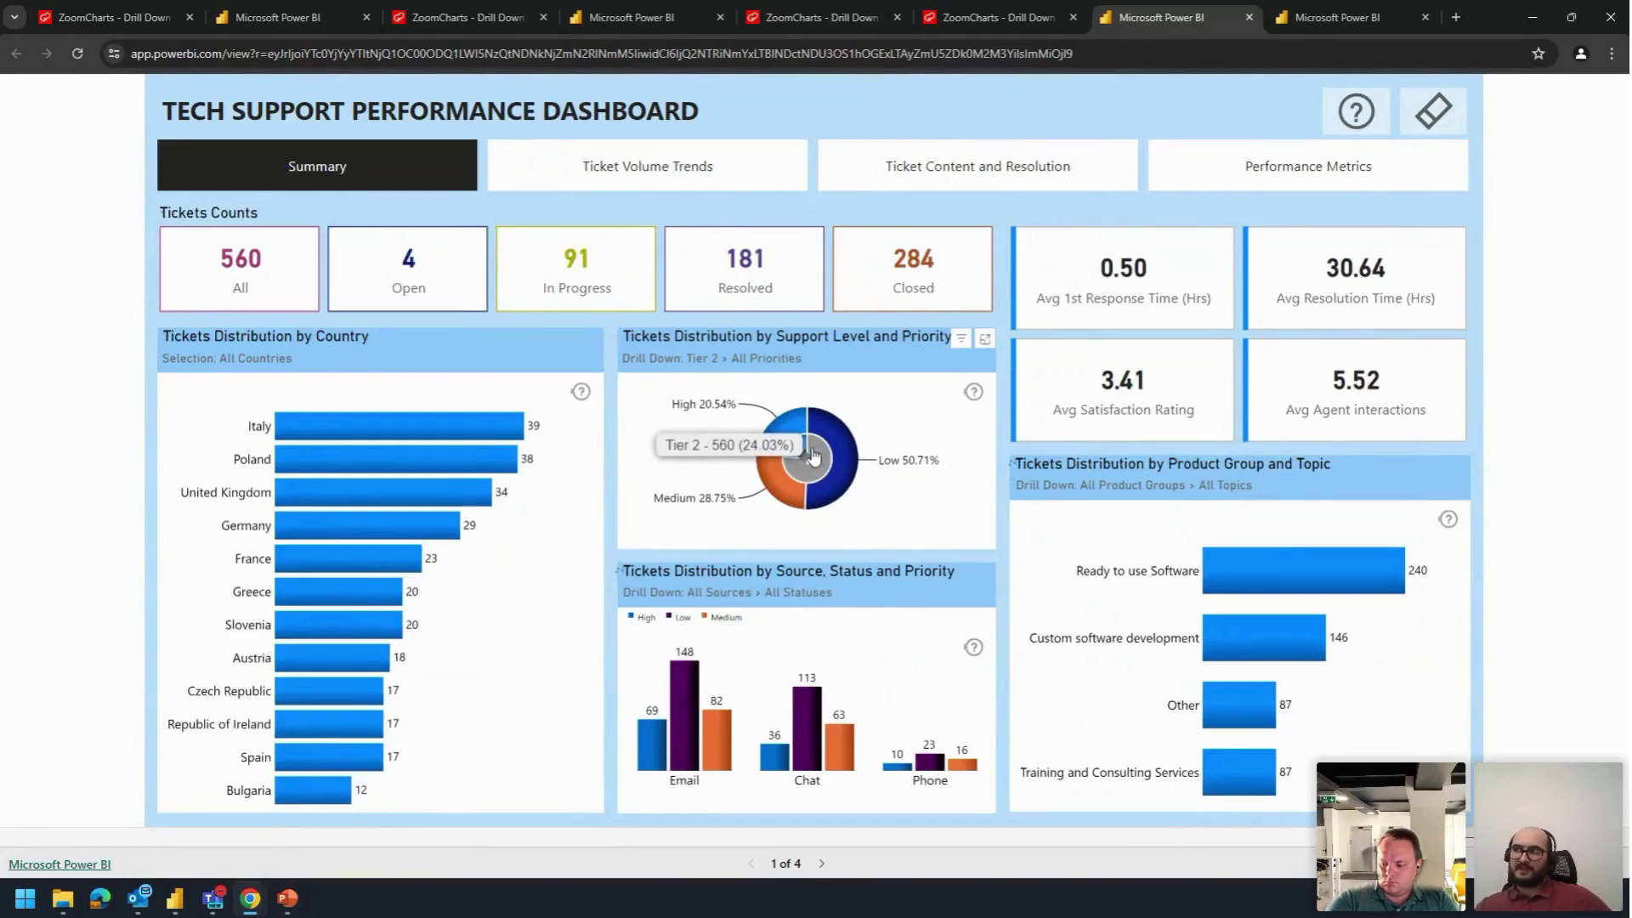
Step: Open the Ticket Volume Trends page and drill the week type donut into Weekend and back out
{"action": "left_click", "coordinate": [788, 189]}
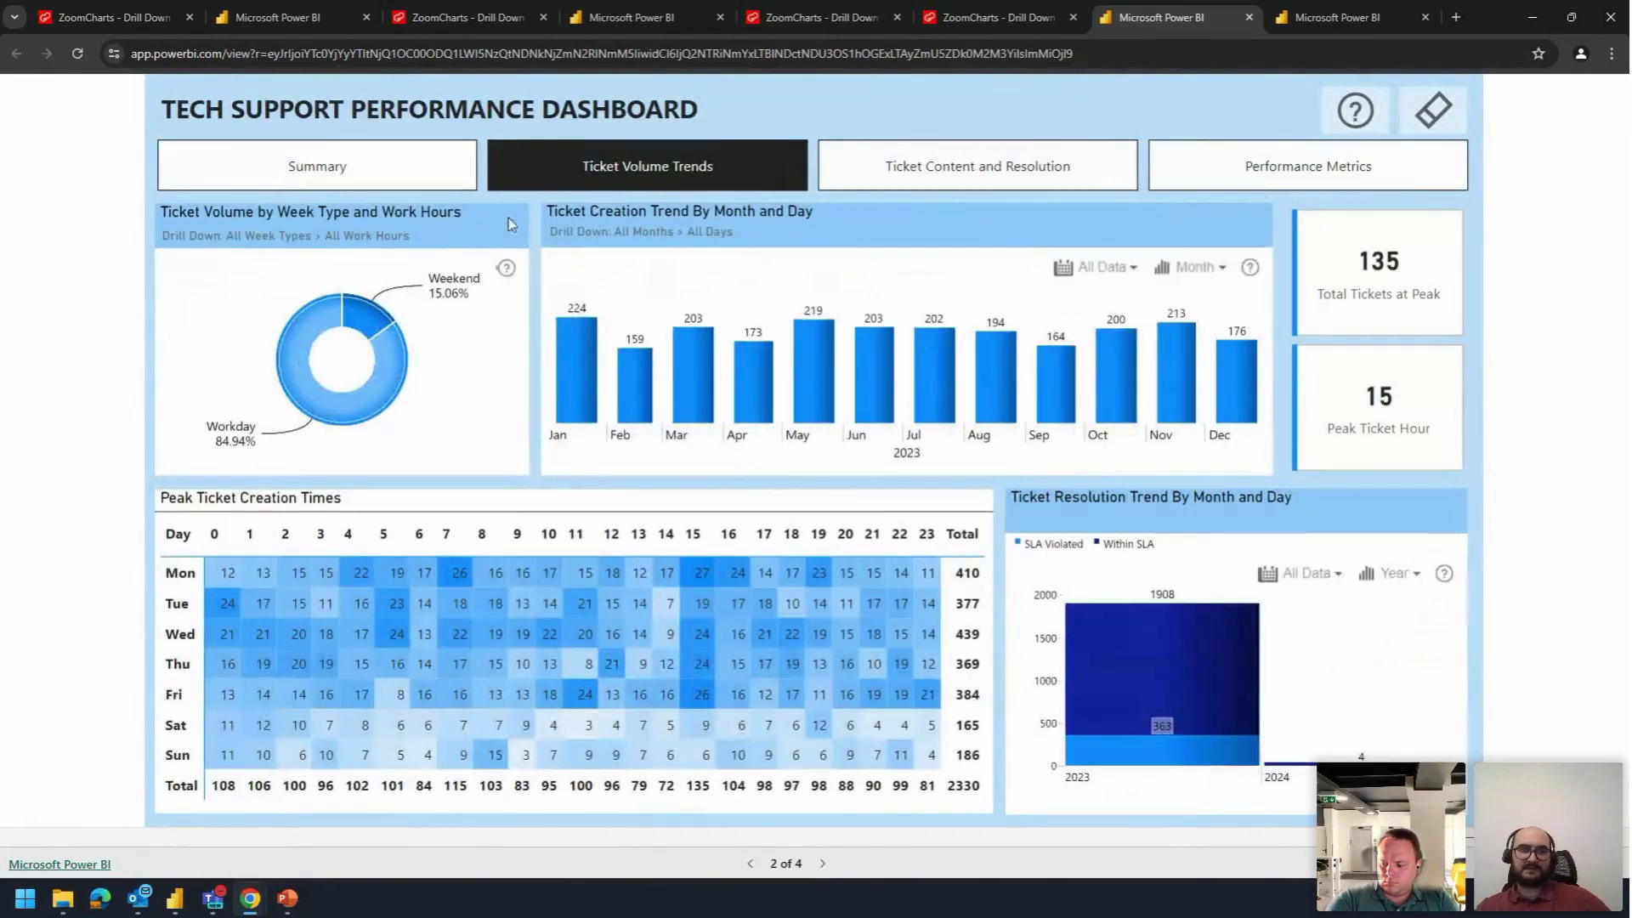
{"action": "left_click", "coordinate": [364, 321]}
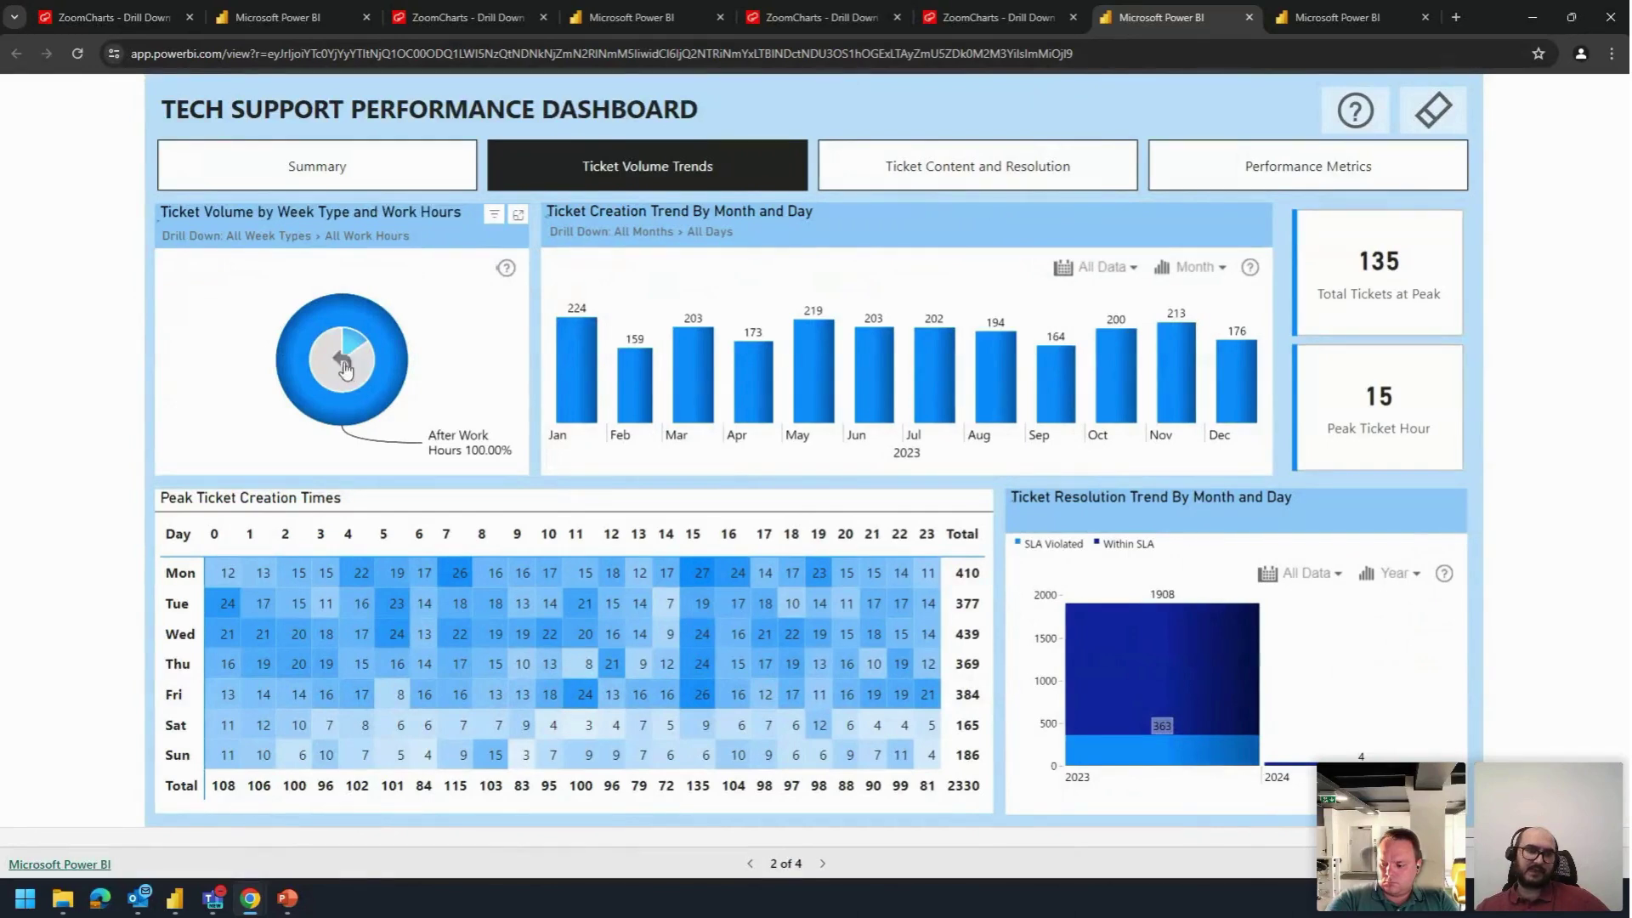
{"action": "left_click", "coordinate": [344, 366]}
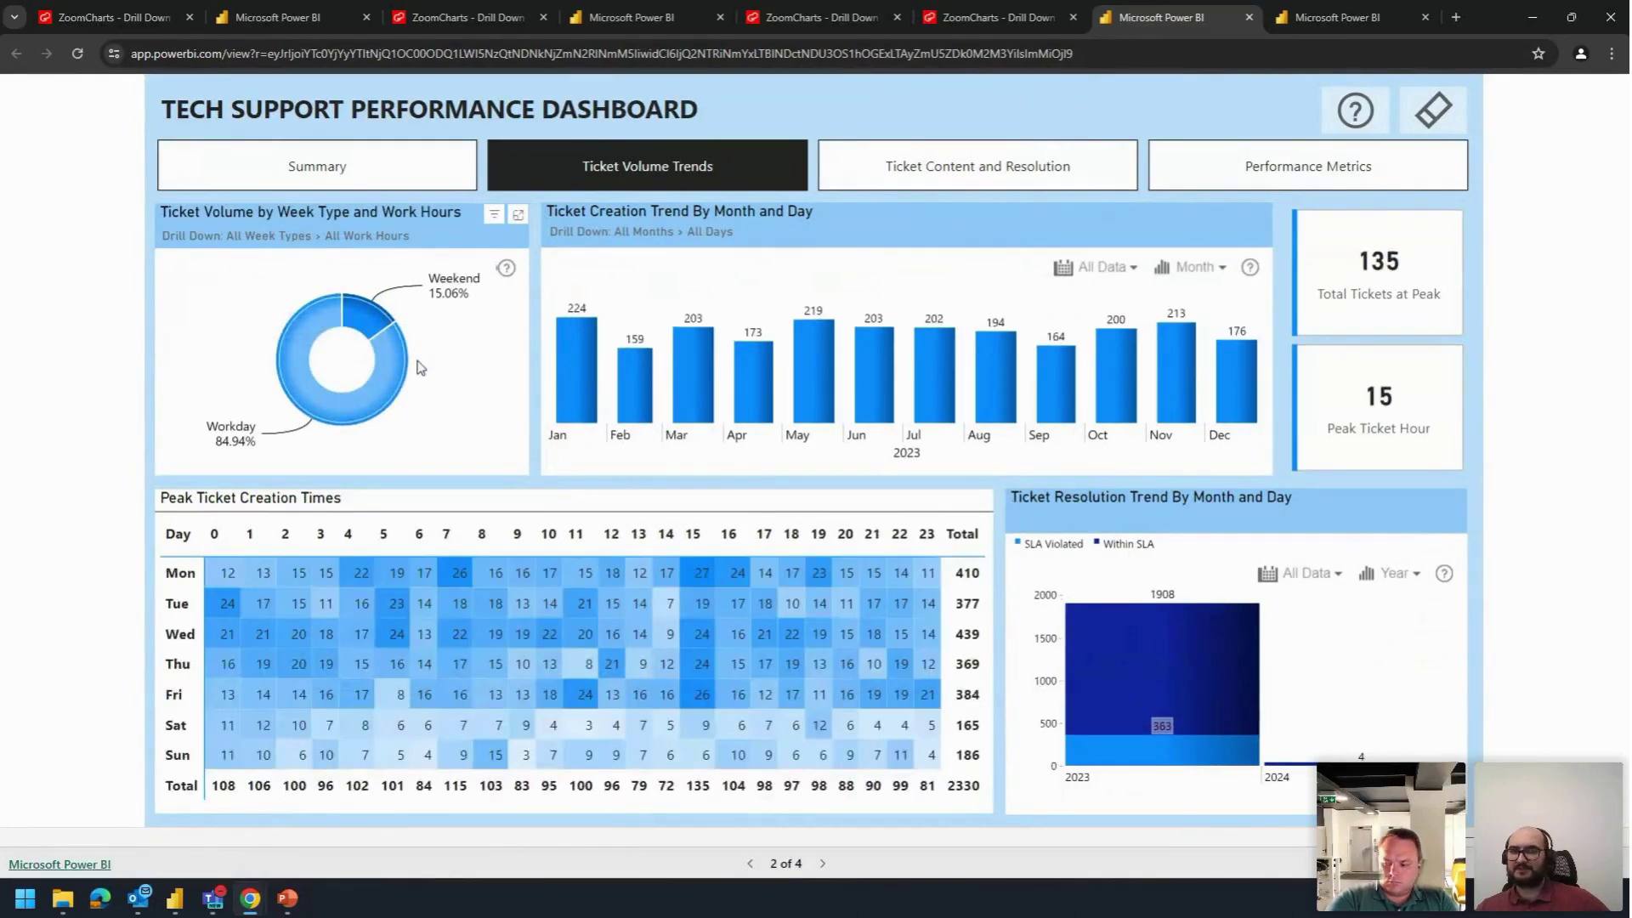
Step: Test zooming on the Ticket Content and Resolution page's country map, and open the Performance Metrics page
{"action": "left_click", "coordinate": [904, 171]}
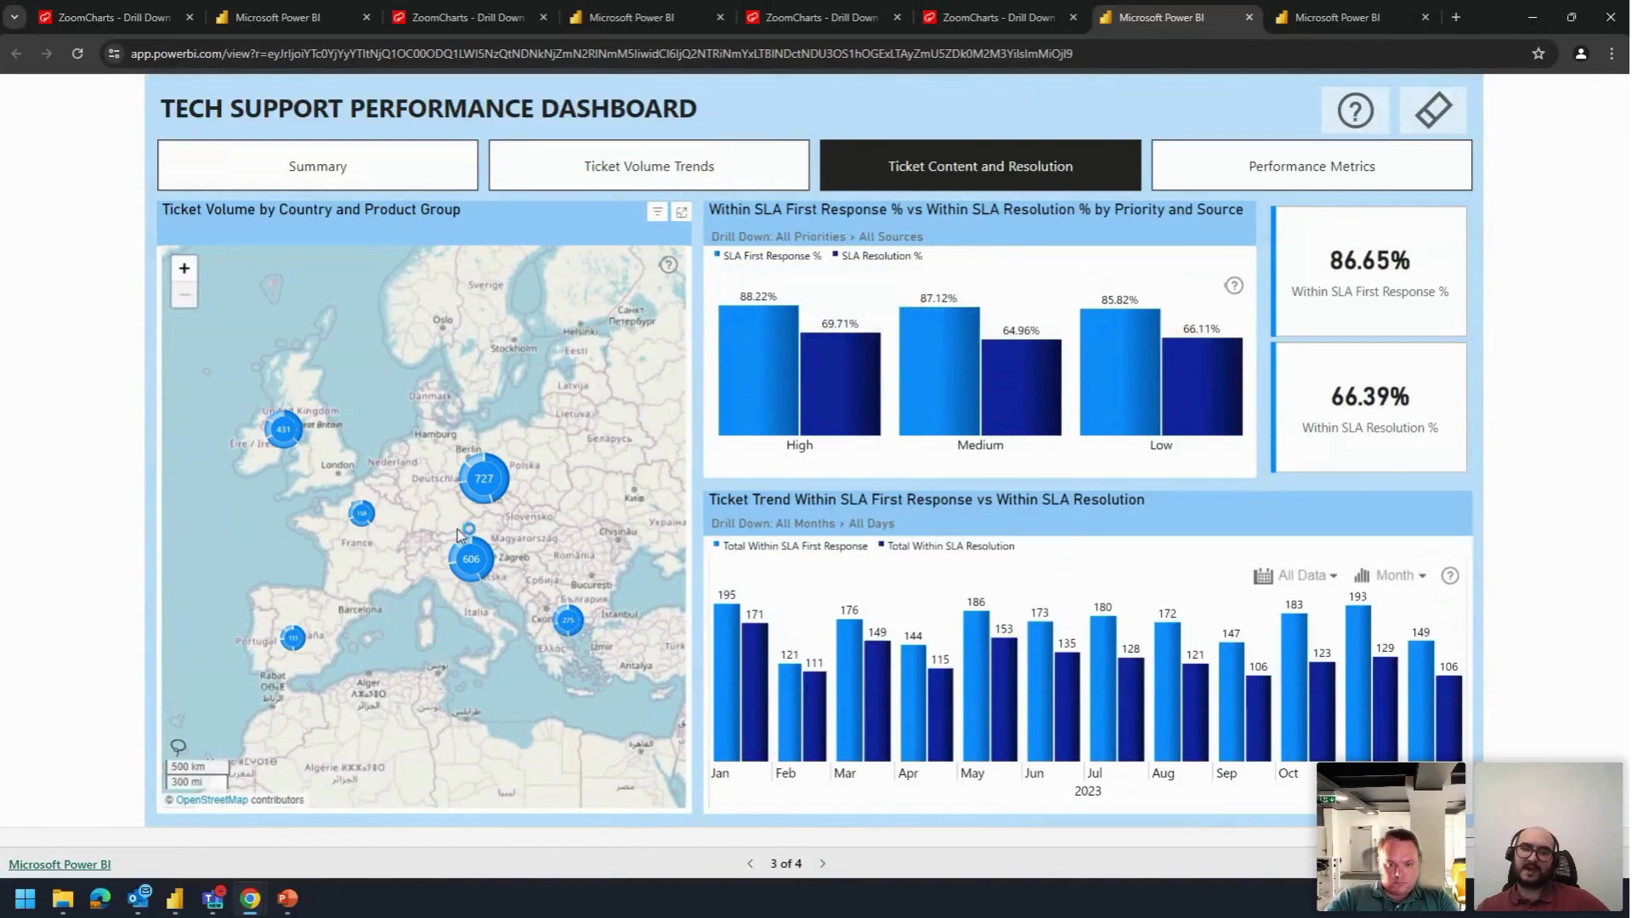
{"action": "scroll", "coordinate": [498, 499], "scroll_direction": "up", "scroll_amount": 2}
{"action": "scroll", "coordinate": [425, 527], "scroll_direction": "down", "scroll_amount": 3}
{"action": "scroll", "coordinate": [293, 556], "scroll_direction": "up", "scroll_amount": 1}
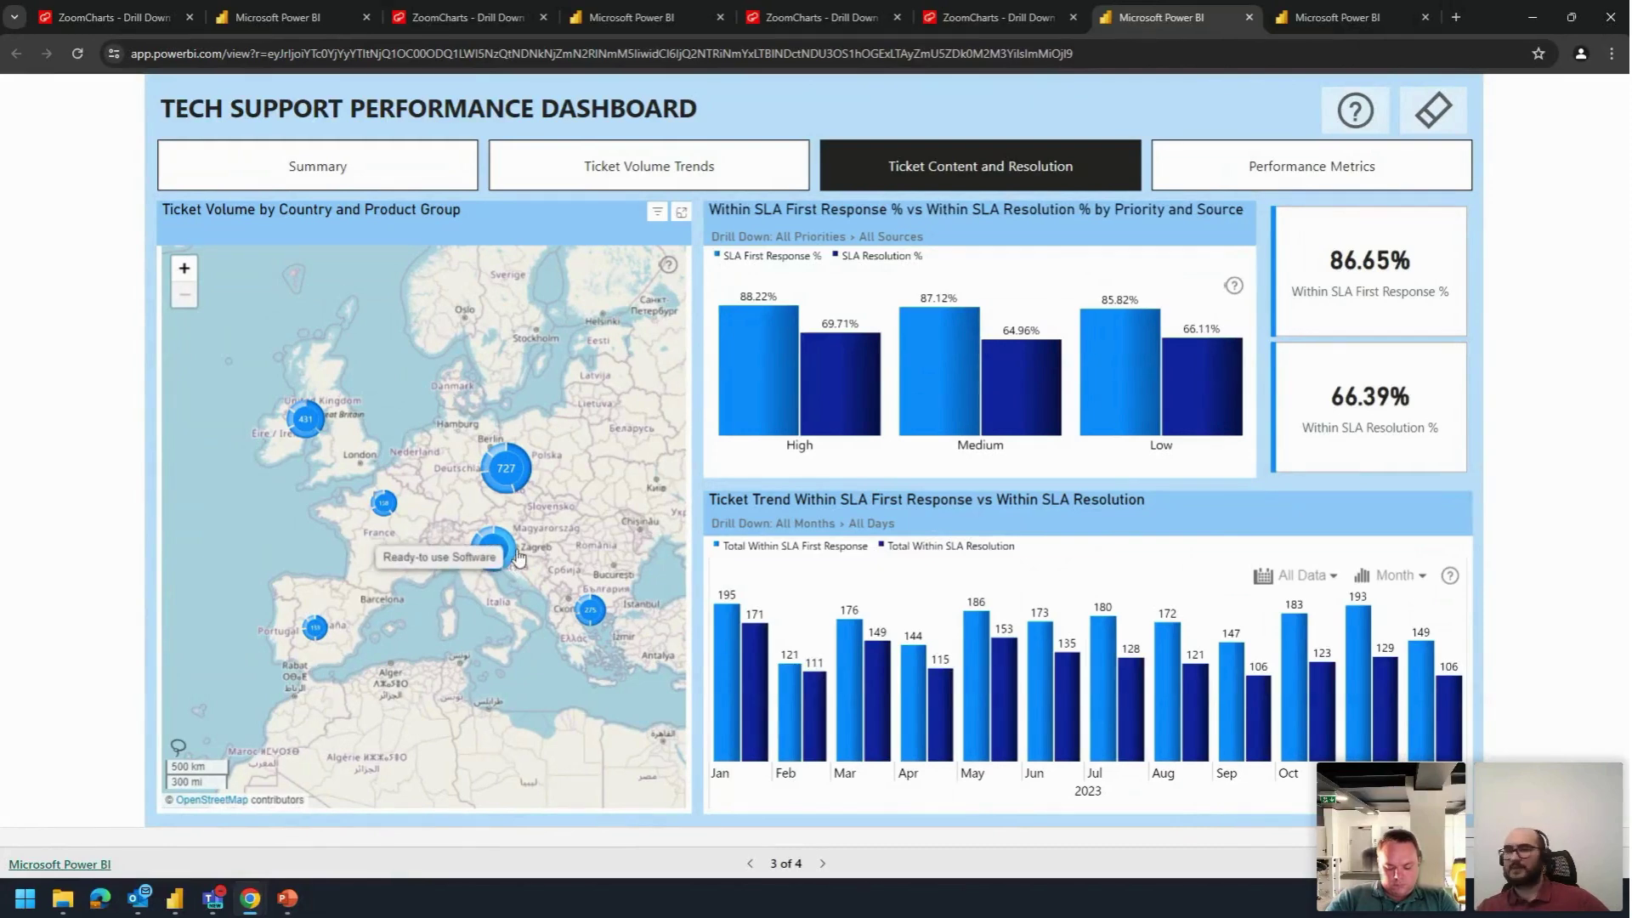
{"action": "left_click", "coordinate": [1289, 169]}
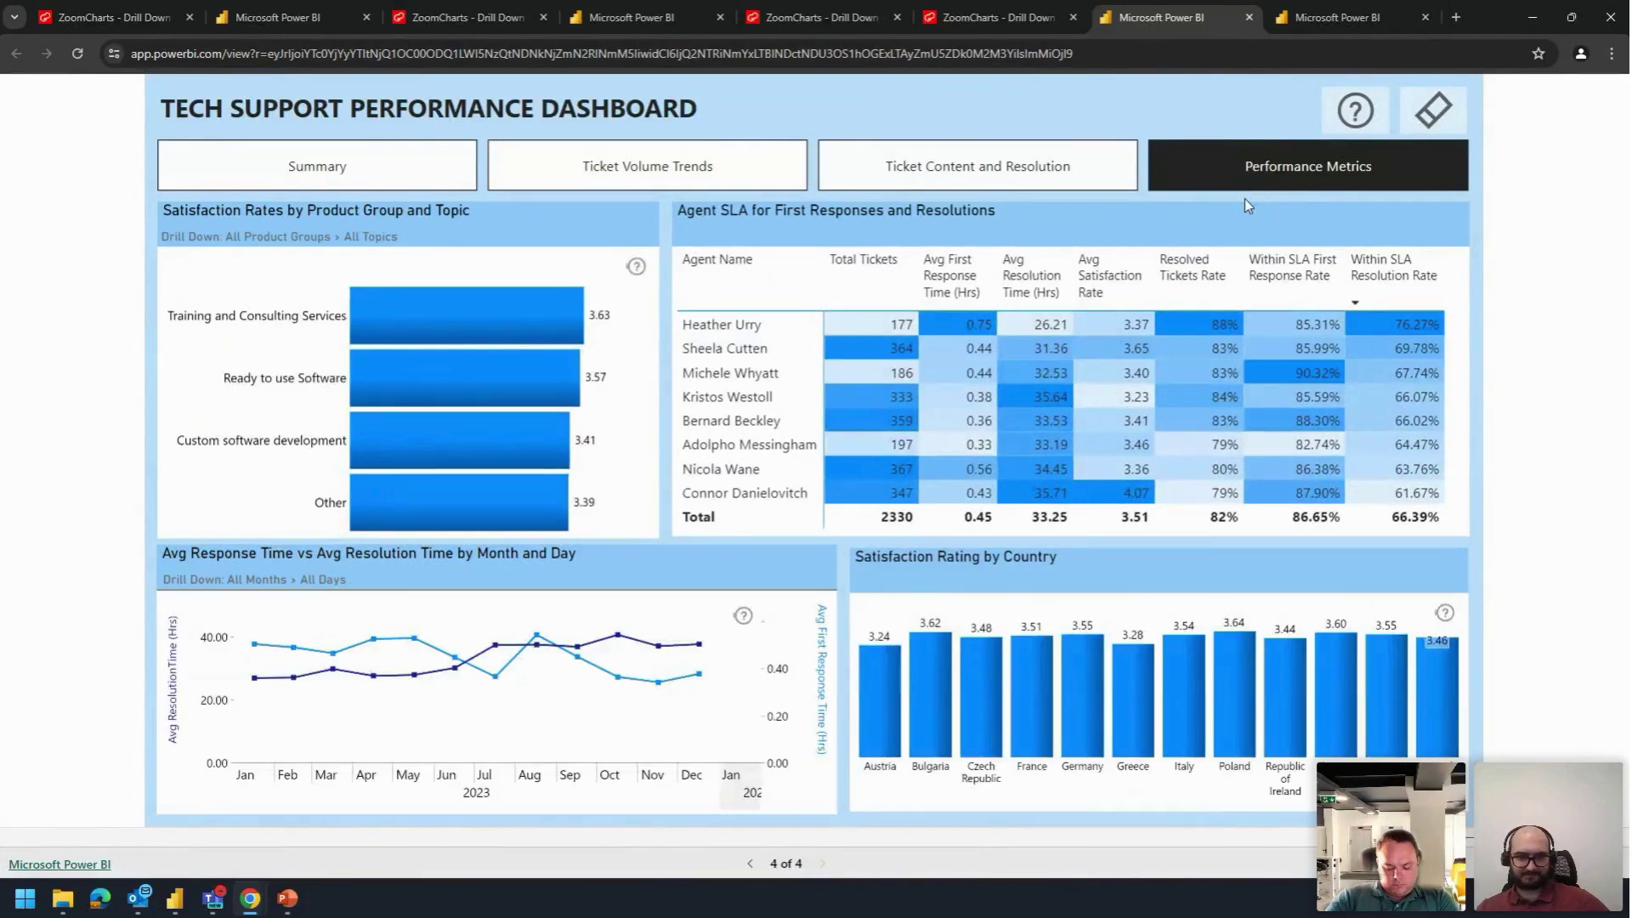
Step: Switch to the sample_may_2024_Onyx report in Power BI Desktop, view the timeline's primary Y-axis Zero Line options, and return to Chrome
{"action": "mouse_move", "coordinate": [304, 676]}
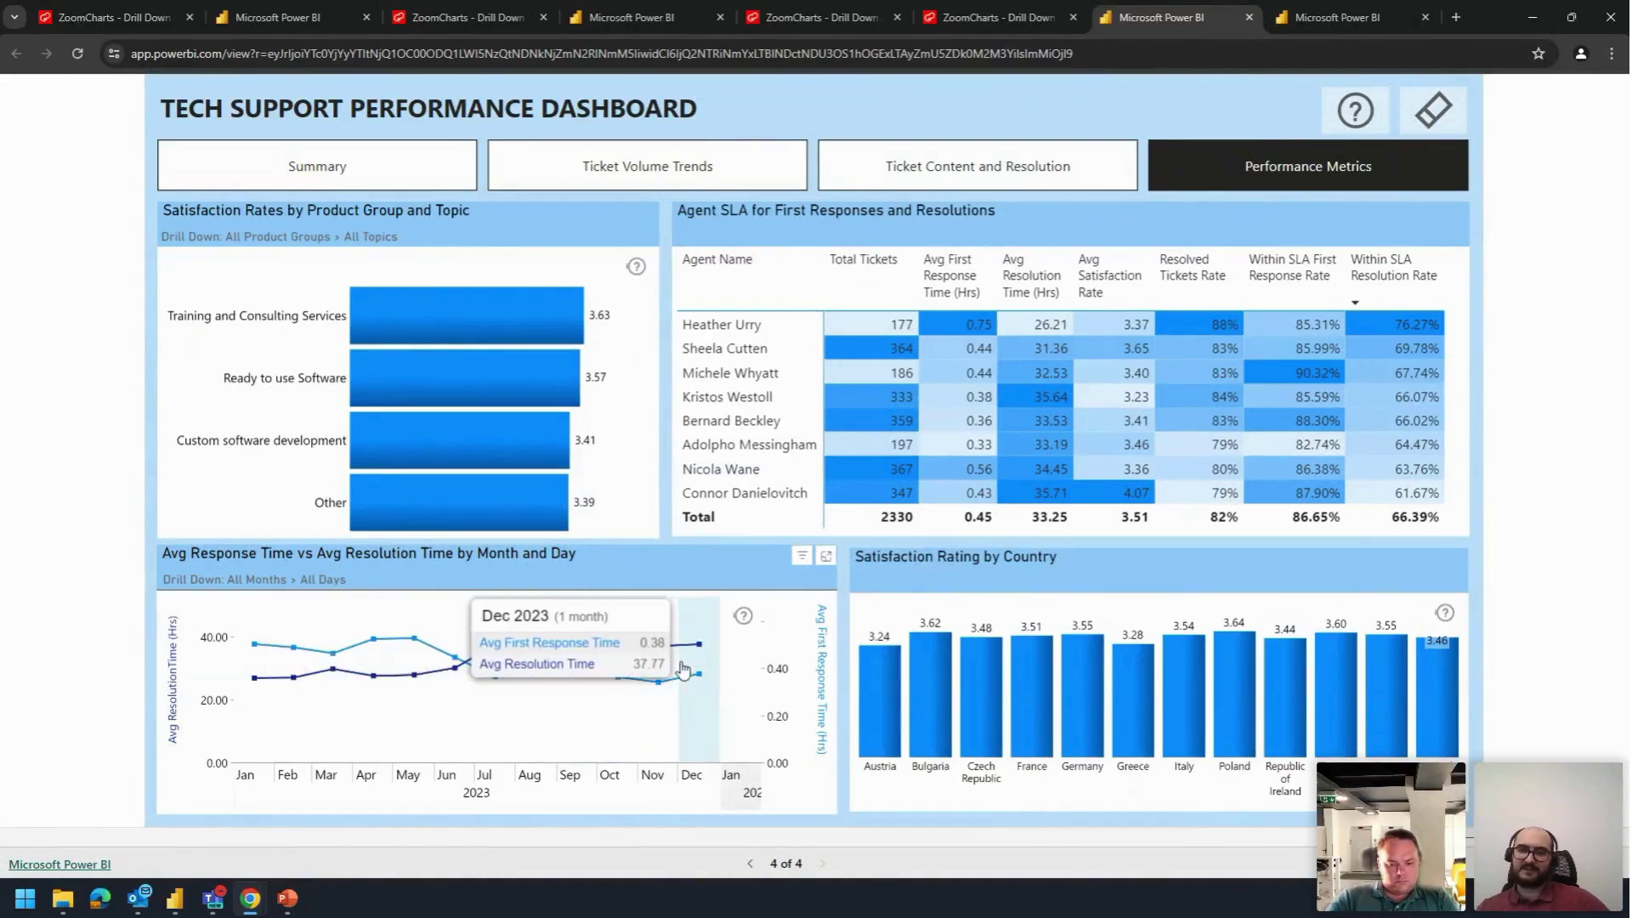
{"action": "mouse_move", "coordinate": [237, 903]}
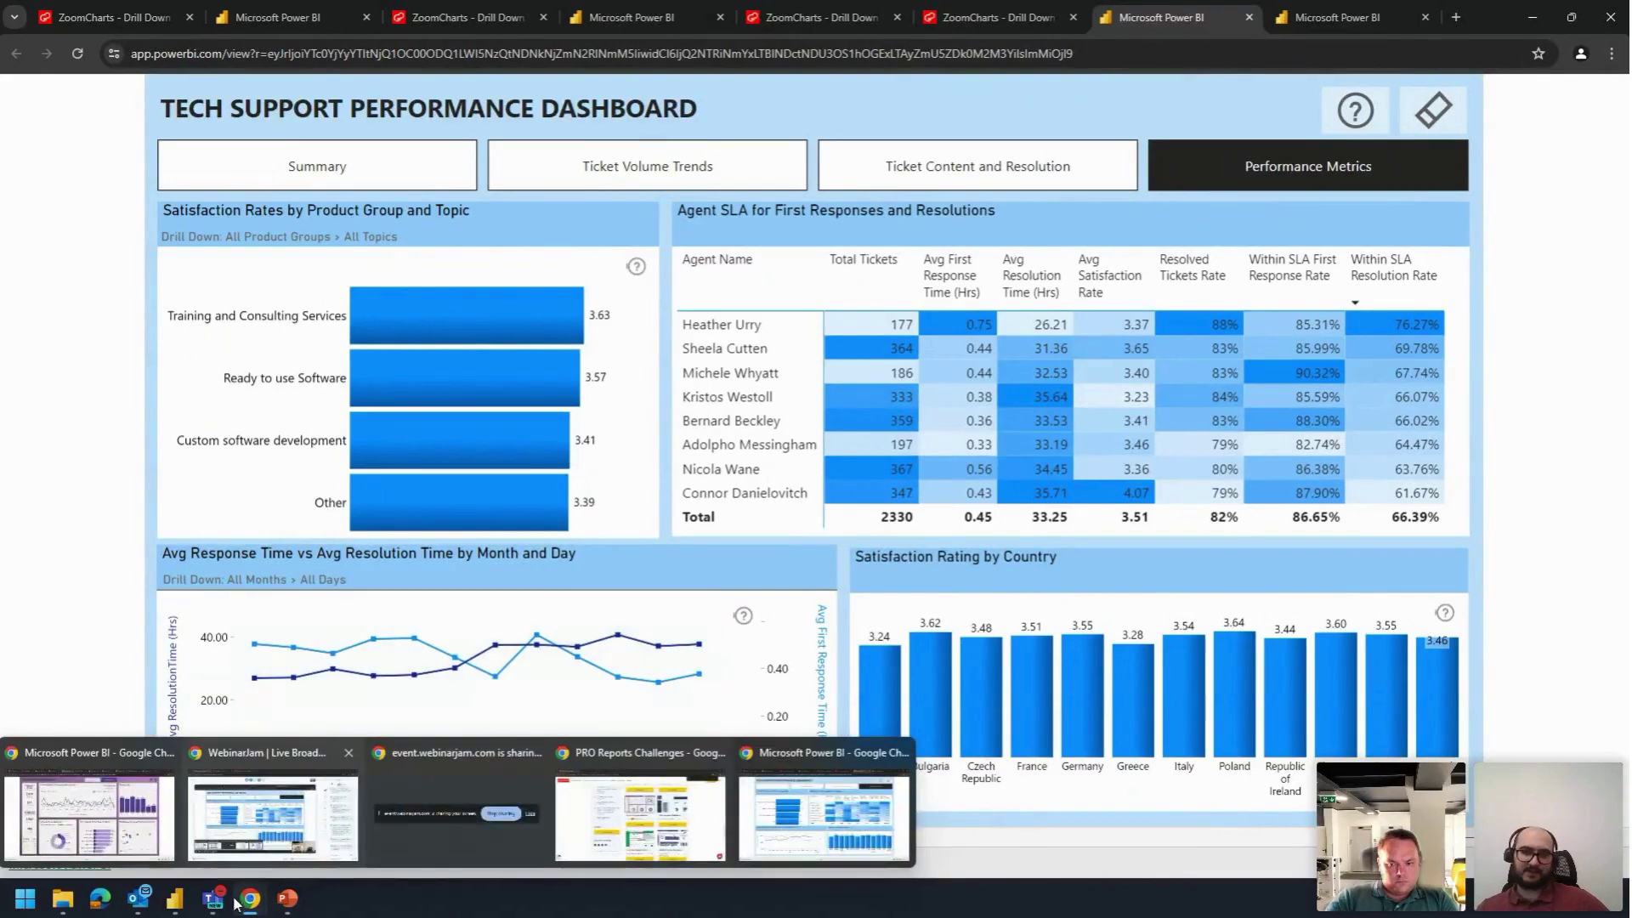
{"action": "mouse_move", "coordinate": [174, 898]}
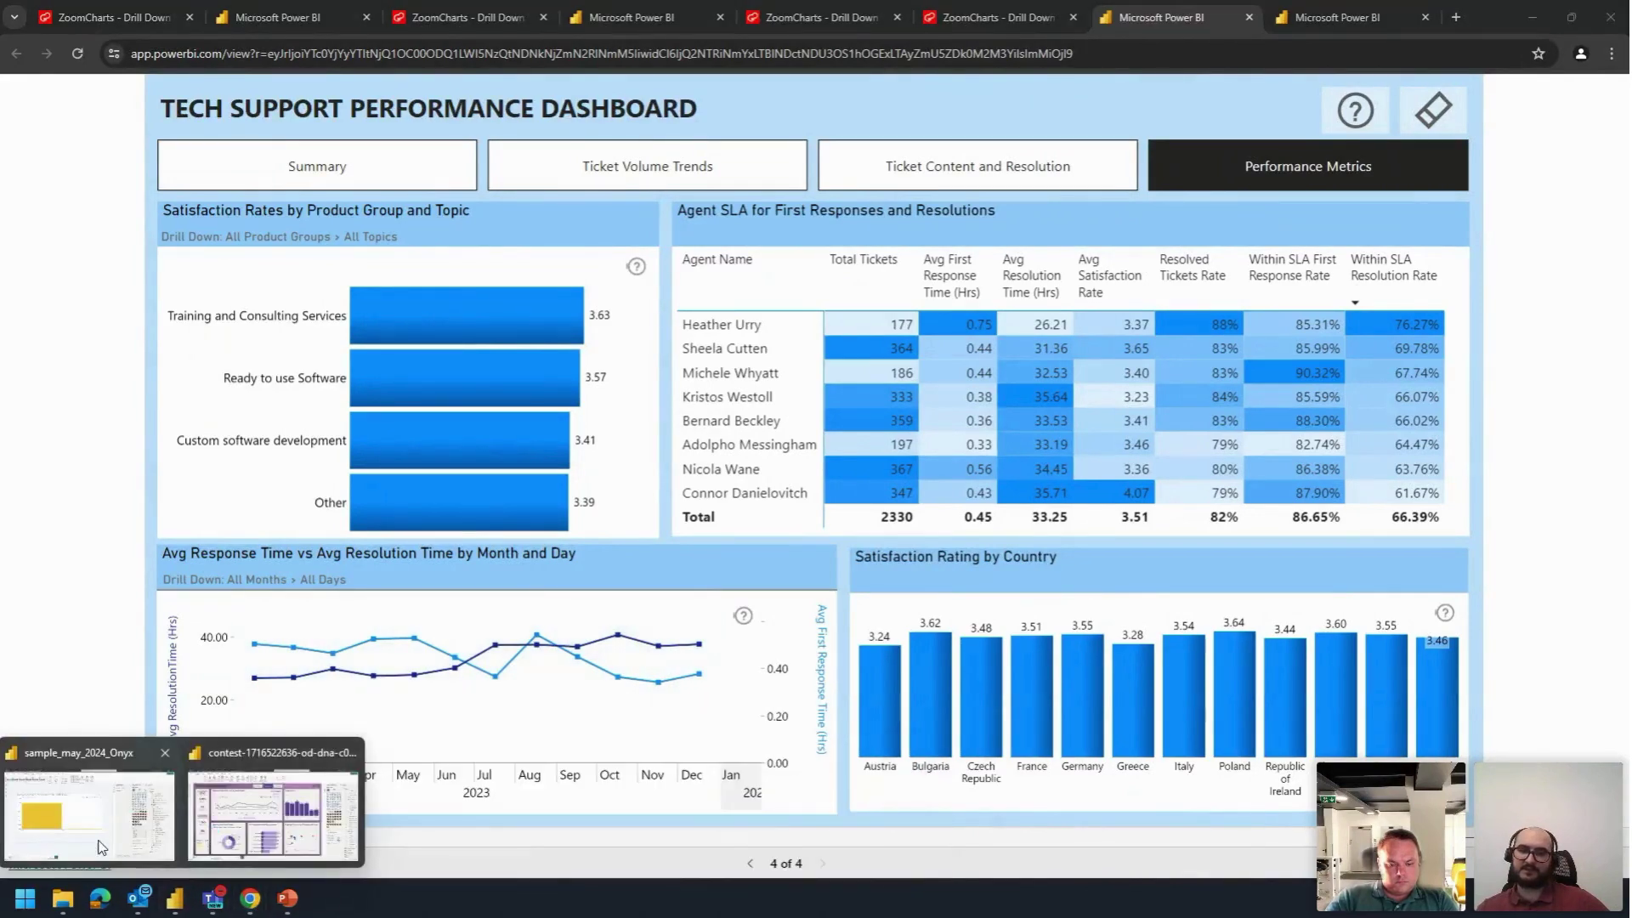
{"action": "left_click", "coordinate": [124, 835]}
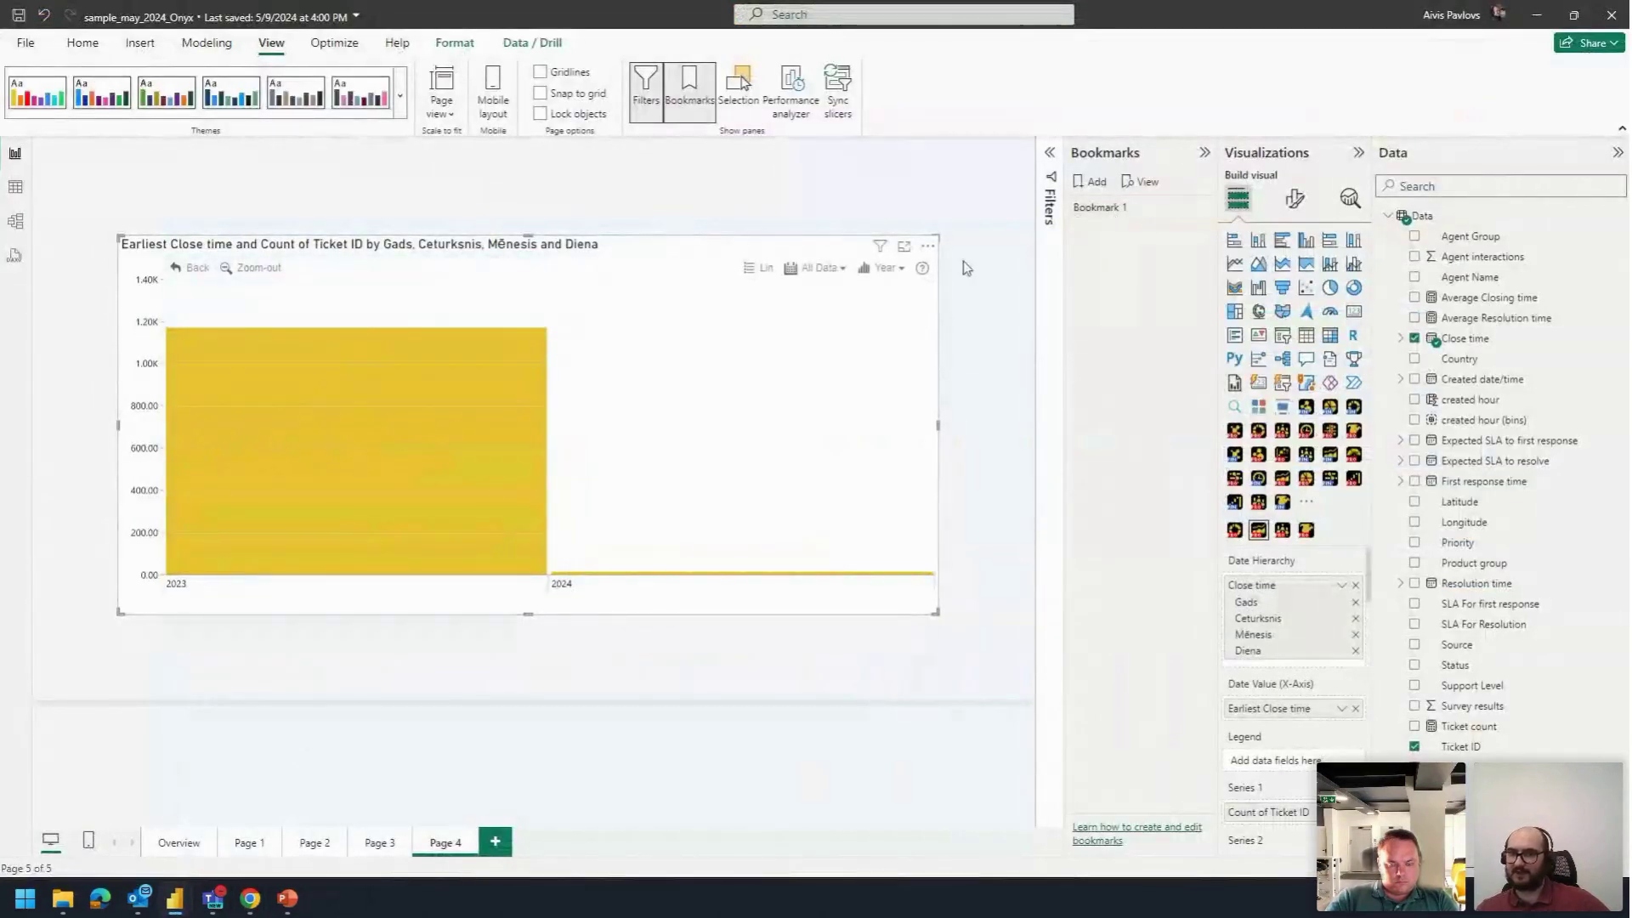
{"action": "left_click", "coordinate": [1295, 198]}
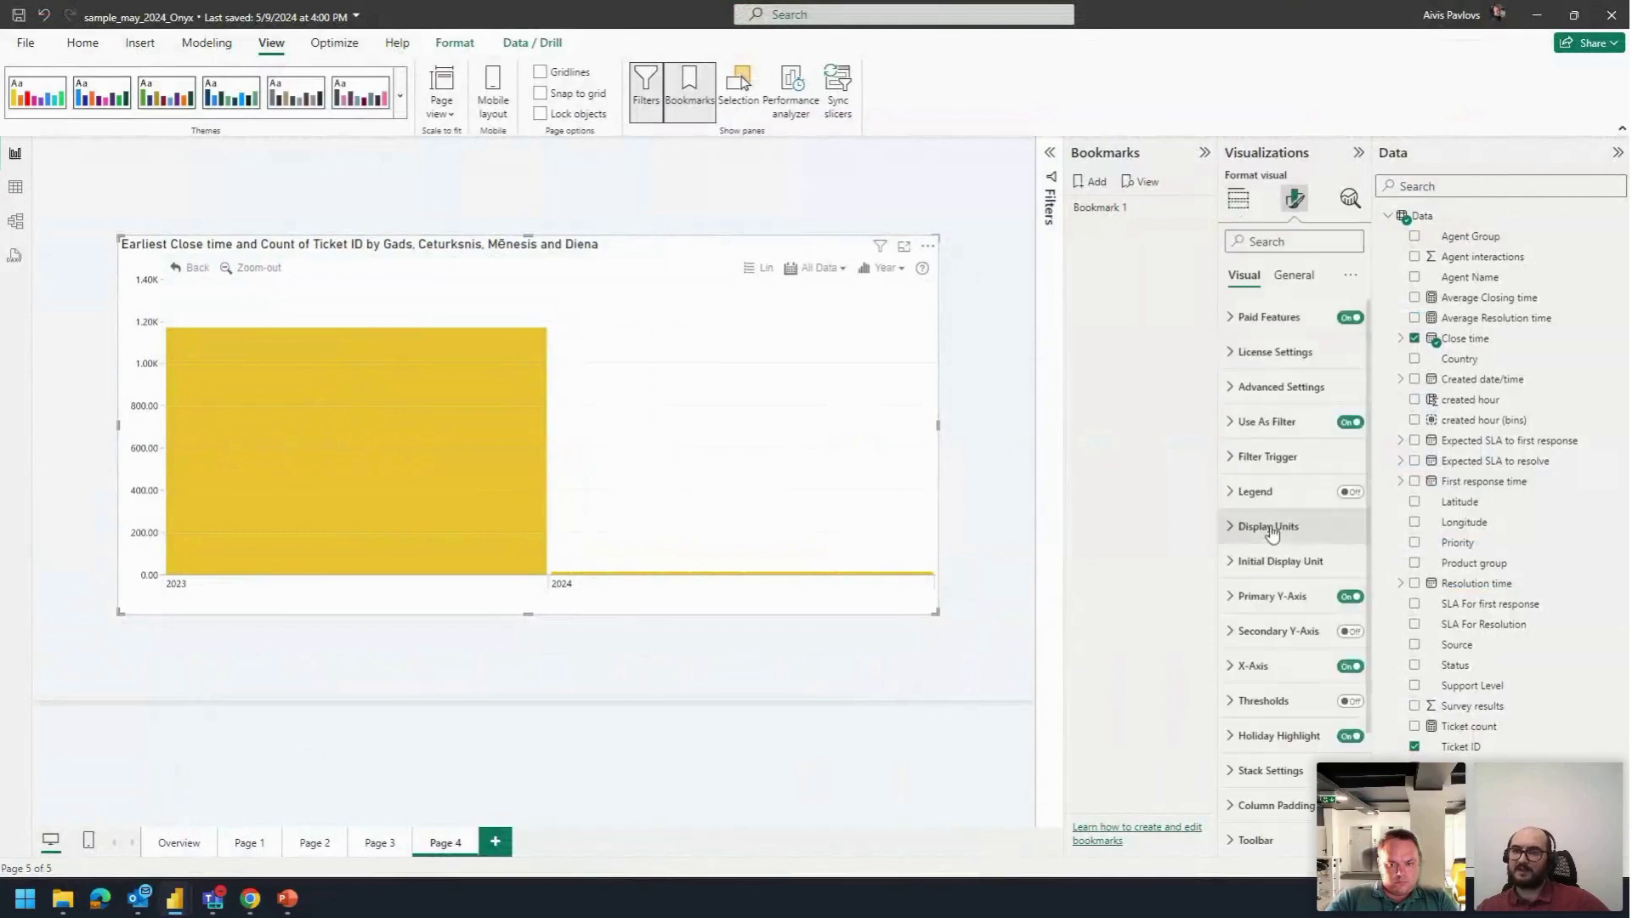
{"action": "left_click", "coordinate": [1308, 590]}
{"action": "scroll", "coordinate": [1307, 561], "scroll_direction": "down", "scroll_amount": 5}
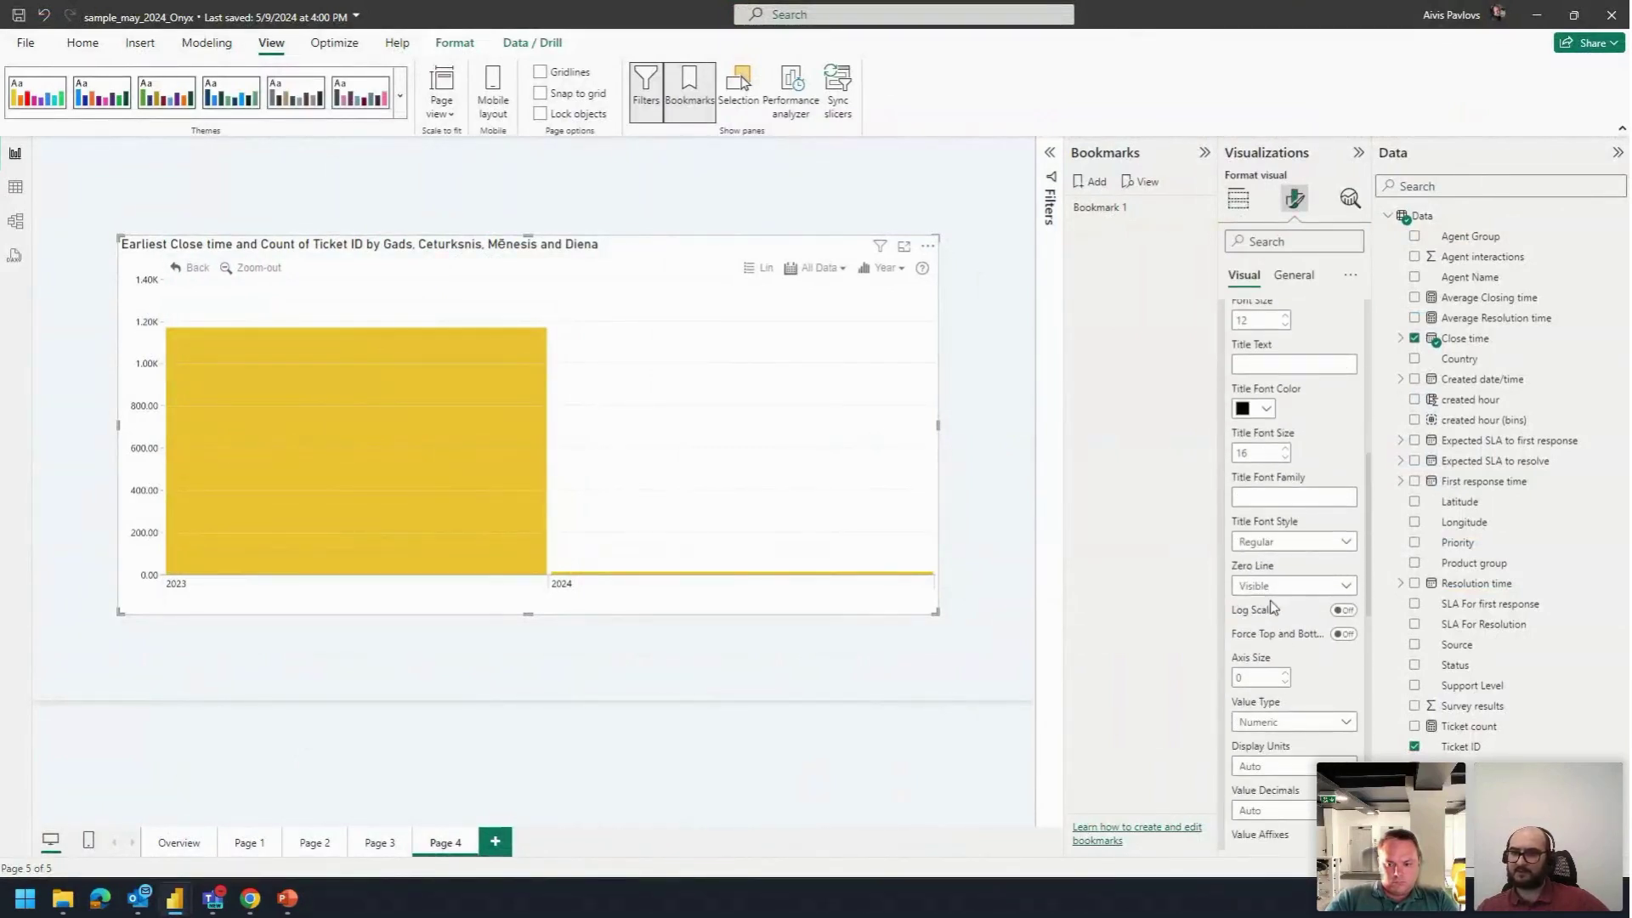
{"action": "left_click", "coordinate": [1268, 591]}
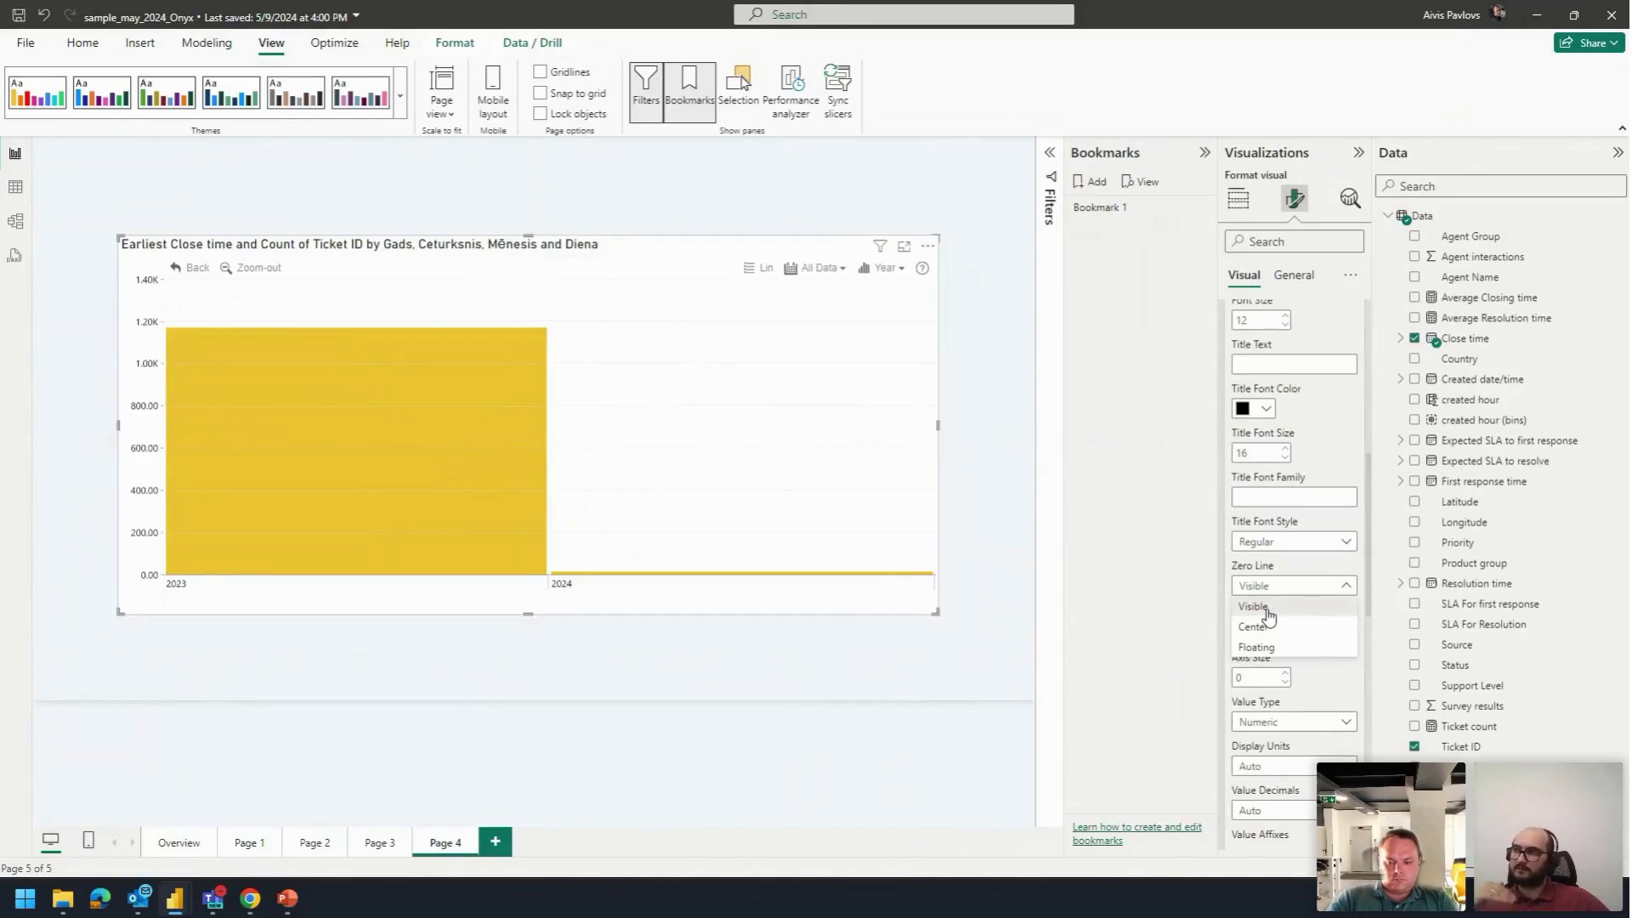
{"action": "key", "text": "alt+Tab"}
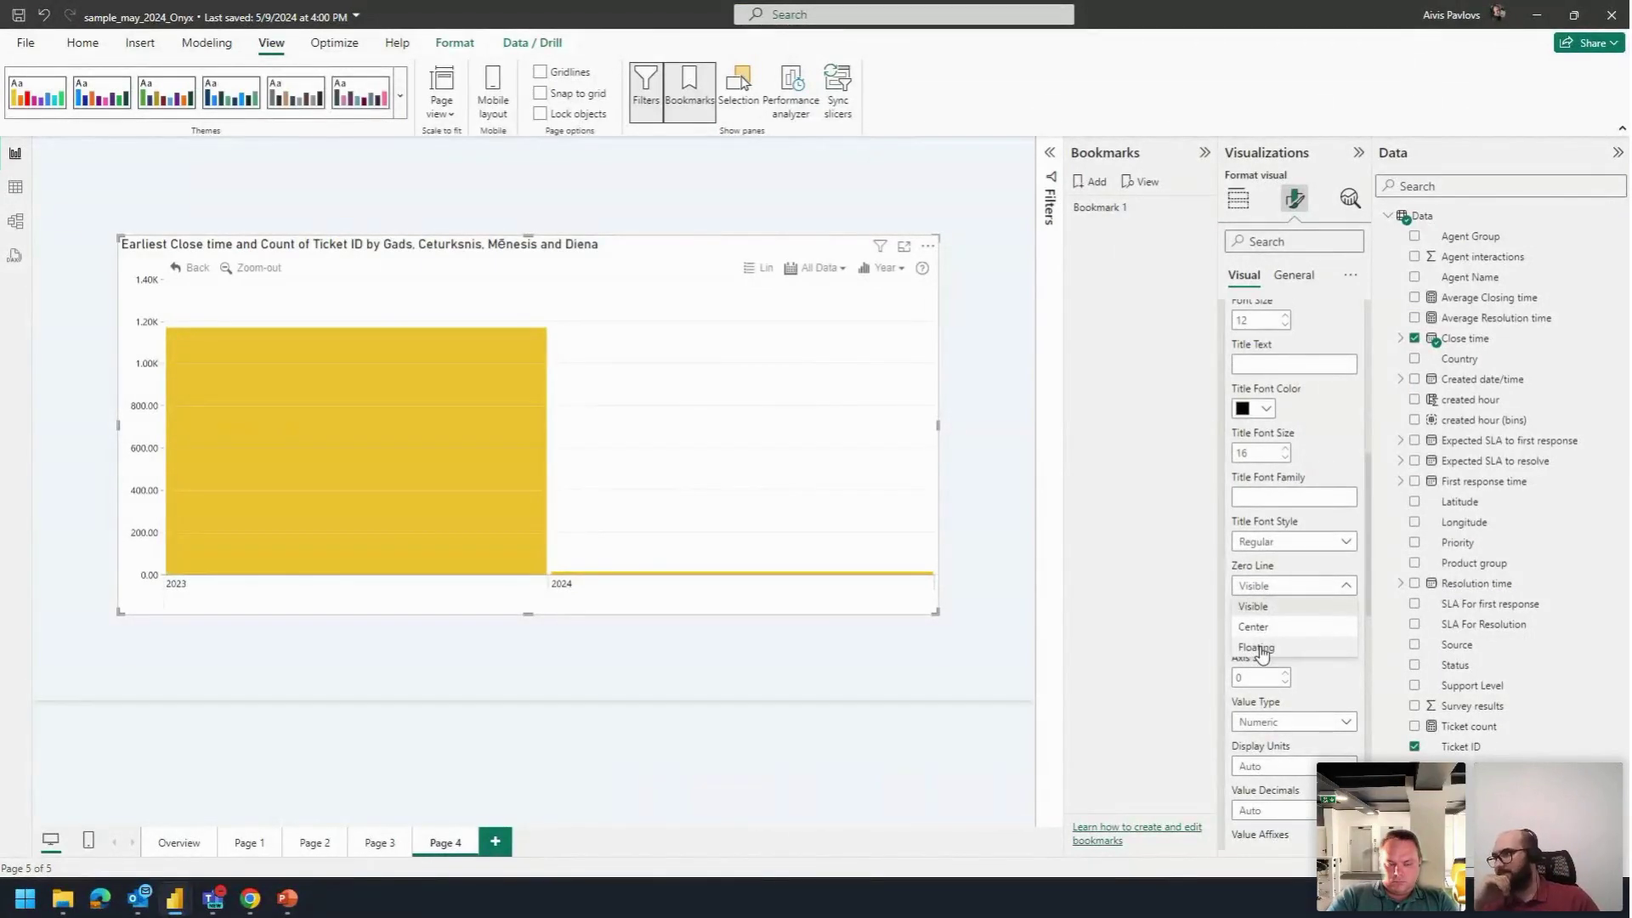
{"action": "key", "text": "alt+Tab"}
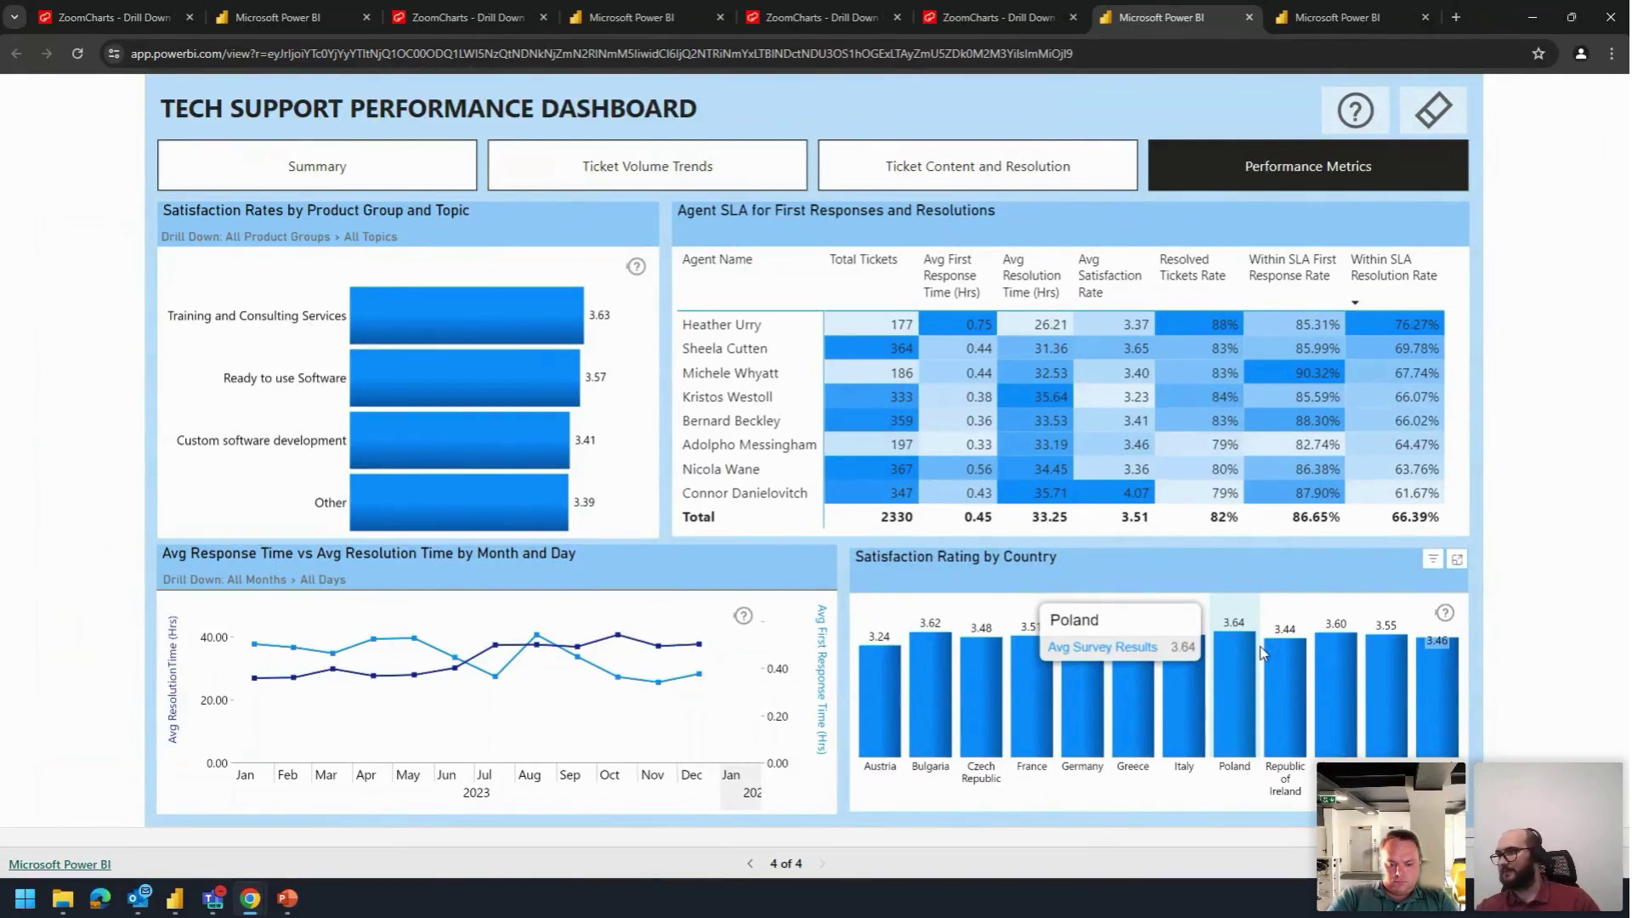
Step: Return to the sample report in Power BI Desktop and start a manually entered table with columns named Cat and Value
{"action": "mouse_move", "coordinate": [176, 903]}
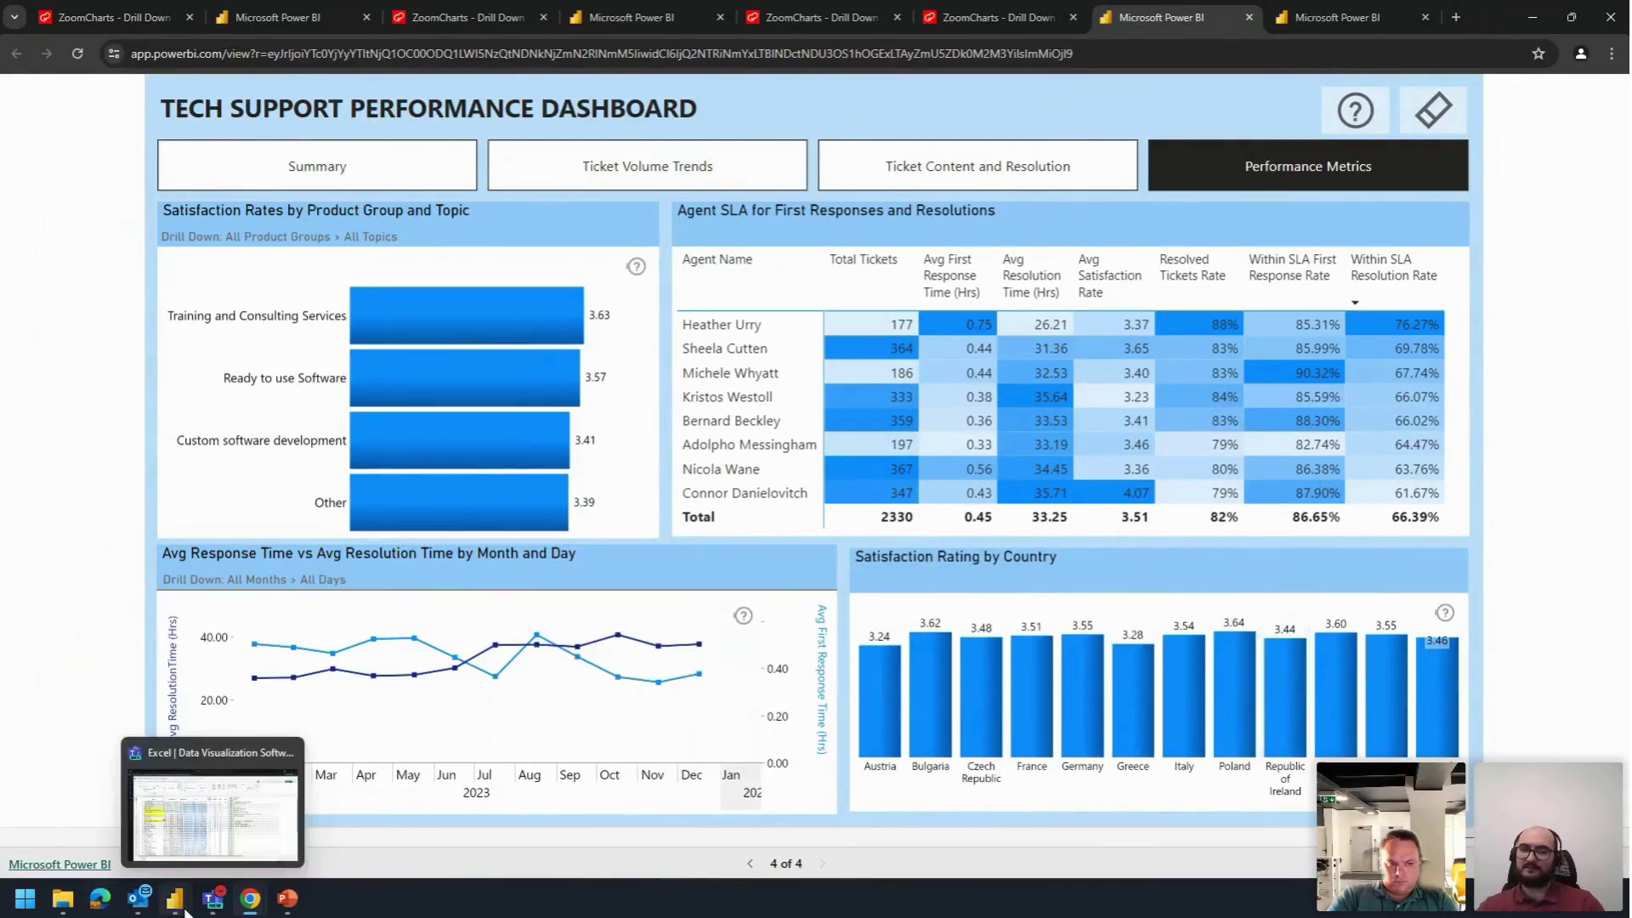
{"action": "left_click", "coordinate": [128, 850]}
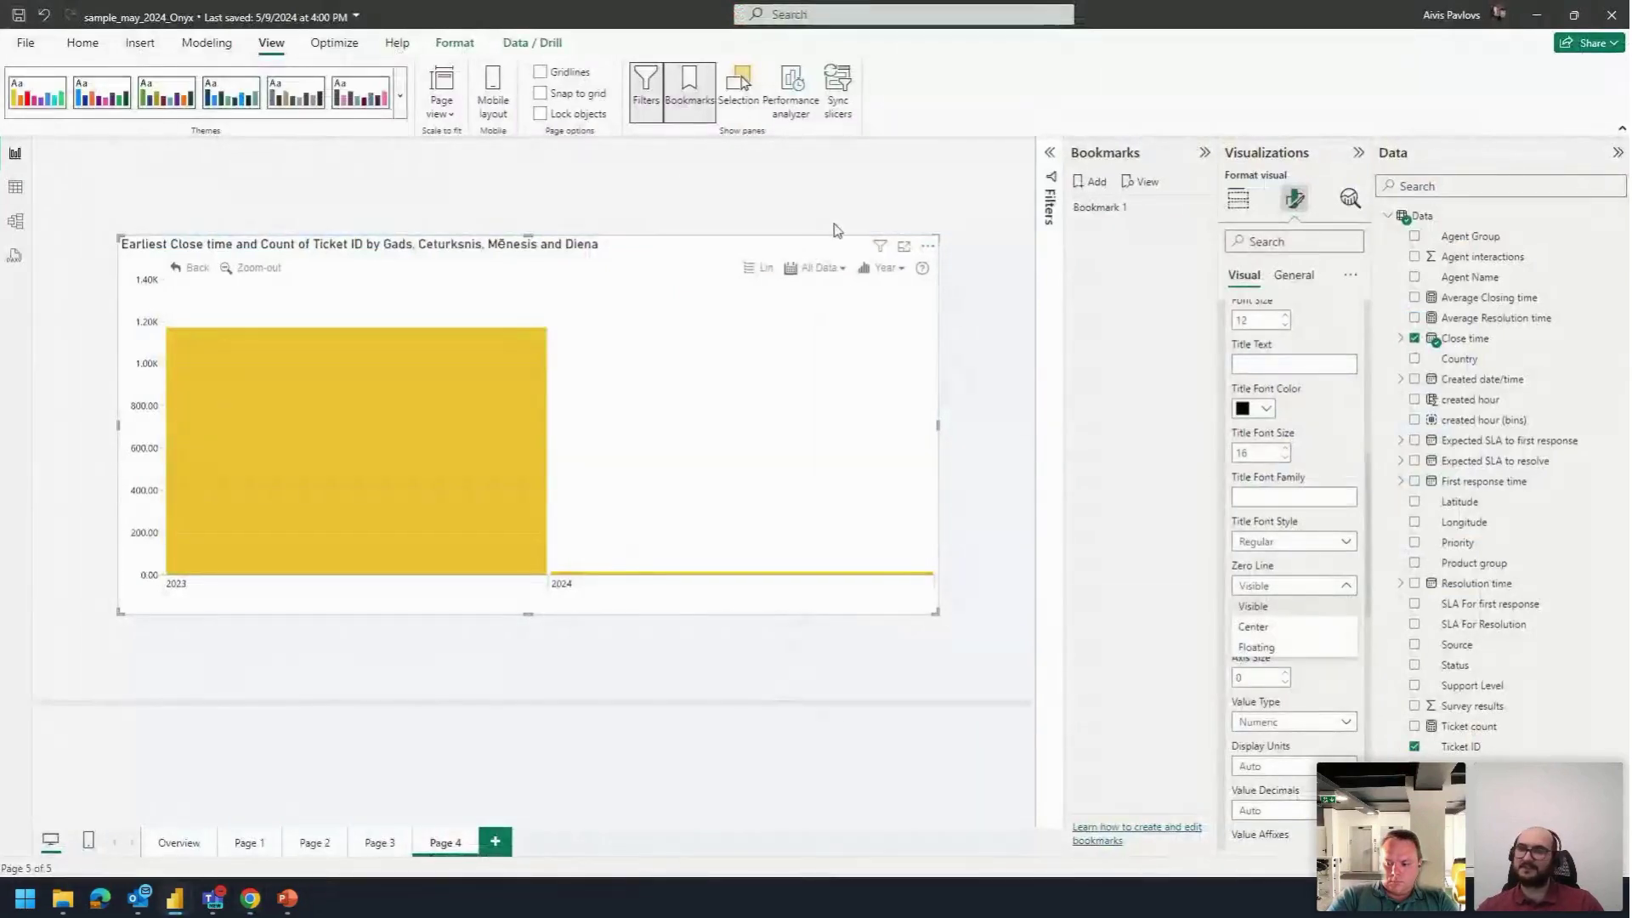
{"action": "left_click", "coordinate": [83, 43]}
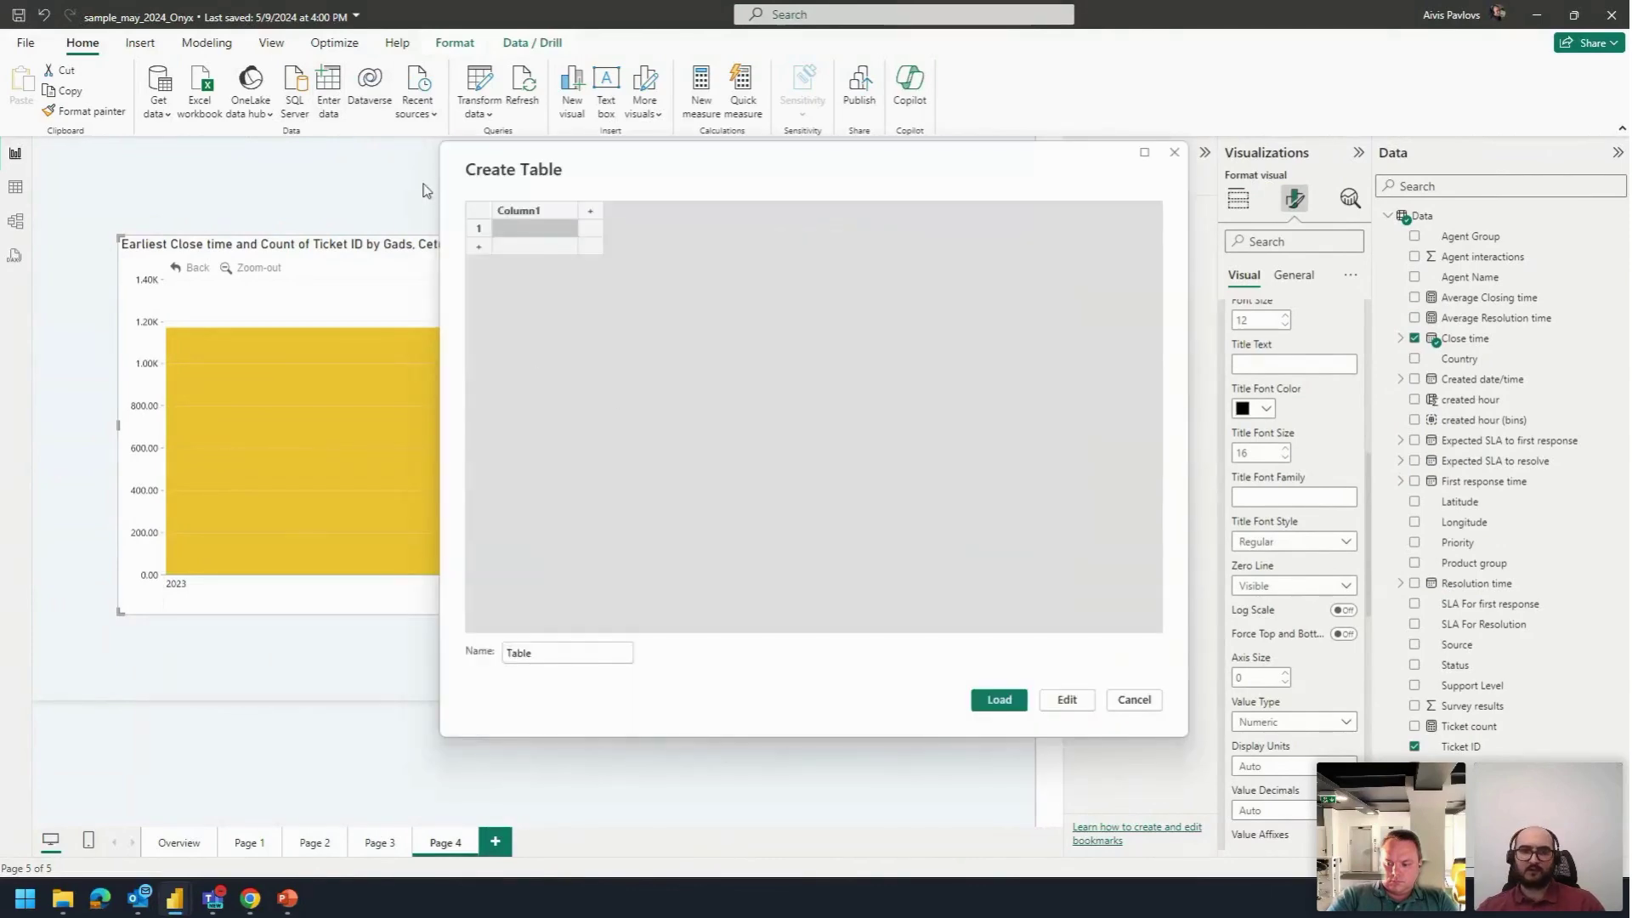
{"action": "left_click", "coordinate": [543, 231]}
{"action": "left_click", "coordinate": [534, 214]}
{"action": "double_click", "coordinate": [534, 213]}
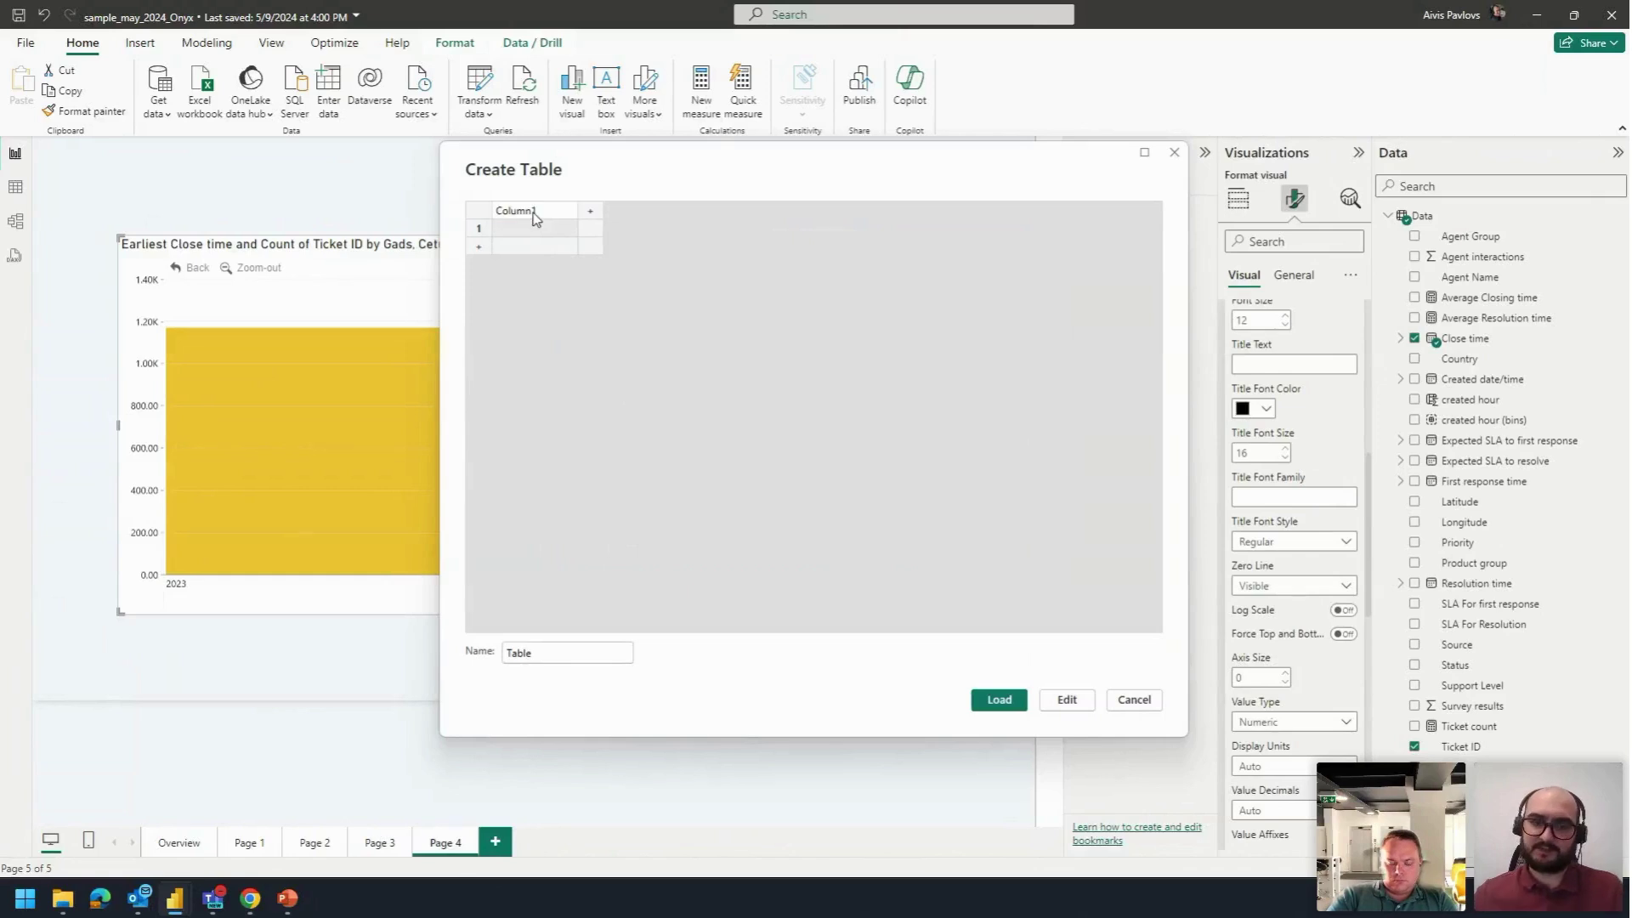
{"action": "double_click", "coordinate": [534, 214]}
{"action": "type", "text": "Cat"}
{"action": "key", "text": "Tab"}
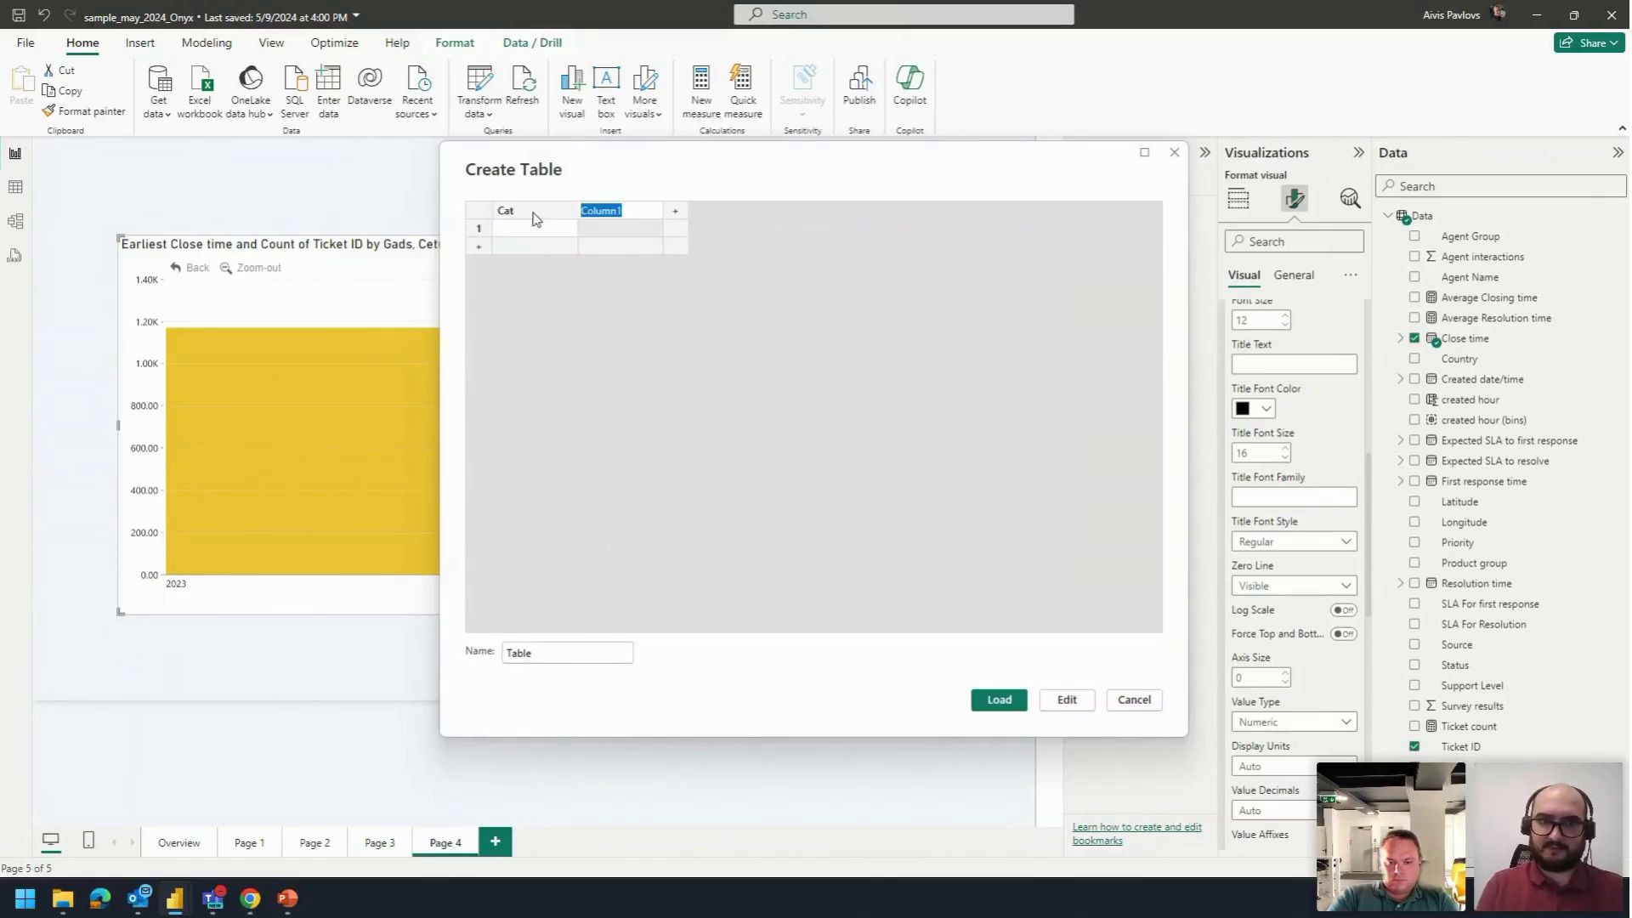
{"action": "type", "text": "Value"}
{"action": "key", "text": "Return"}
Step: Enter A, B and C in the first three rows of the Cat column
{"action": "type", "text": "A"}
{"action": "key", "text": "Tab"}
{"action": "type", "text": "B"}
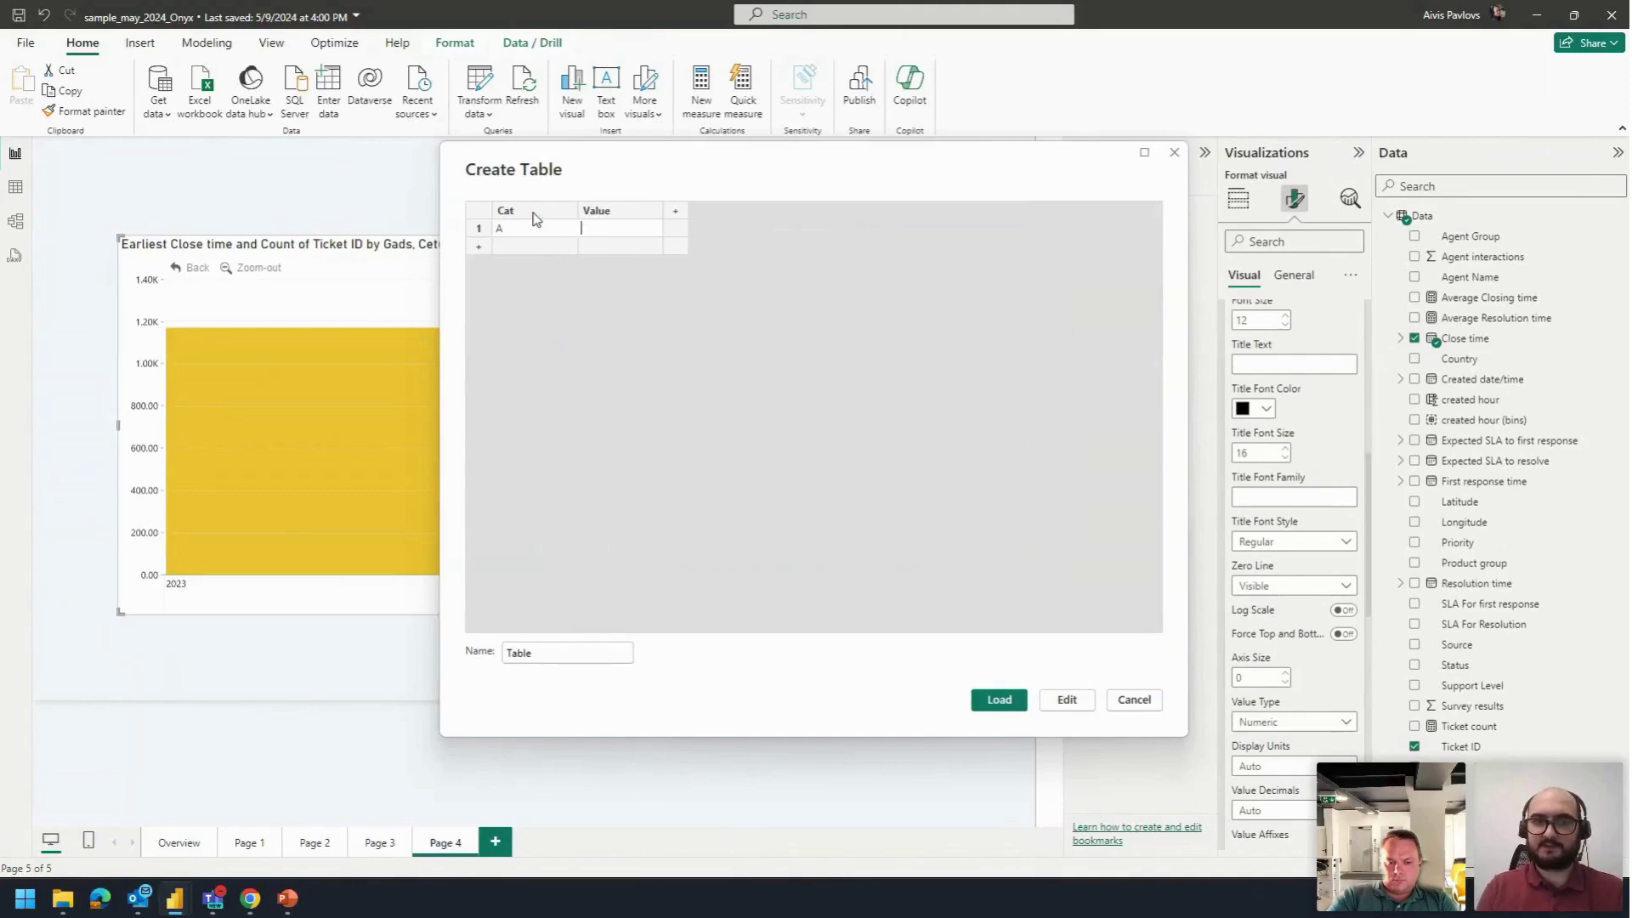
{"action": "key", "text": "Return"}
{"action": "type", "text": "B"}
{"action": "key", "text": "Return"}
{"action": "type", "text": "C"}
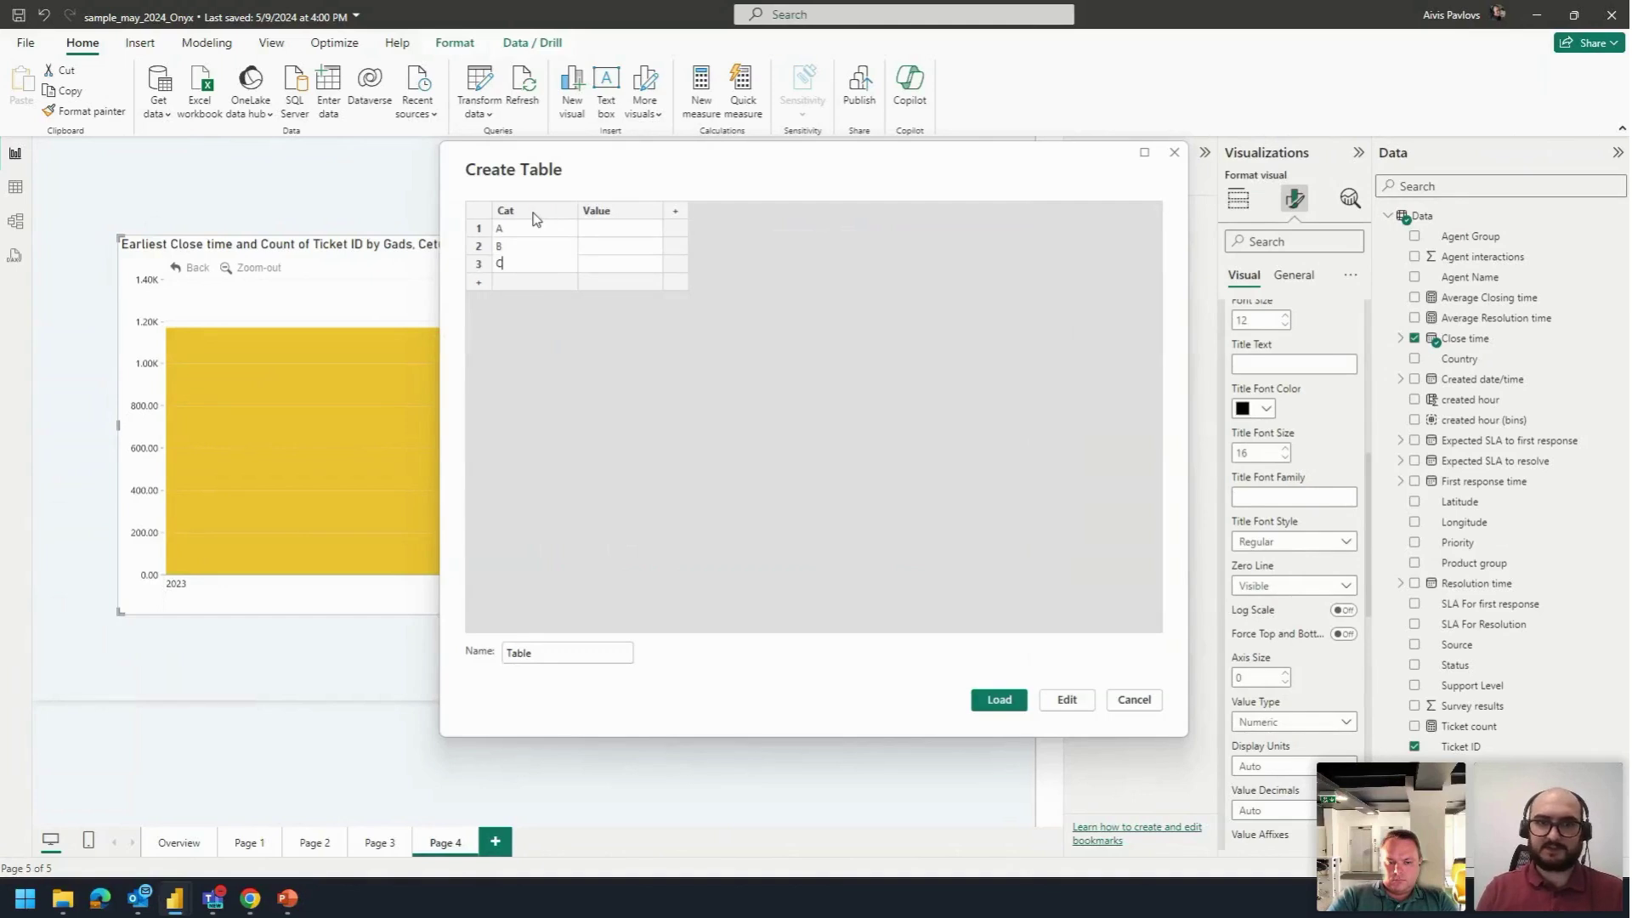
{"action": "key", "text": "Return"}
Step: Fill the Value column with 10, 11, 12 and 13, add D as the fourth category, and load the table
{"action": "key", "text": "Up"}
{"action": "key", "text": "Up"}
{"action": "key", "text": "Up"}
{"action": "key", "text": "Tab"}
{"action": "type", "text": "10"}
{"action": "key", "text": "Return"}
{"action": "type", "text": "1"}
{"action": "type", "text": "1"}
{"action": "key", "text": "Return"}
{"action": "type", "text": "12"}
{"action": "key", "text": "Return"}
{"action": "type", "text": "13"}
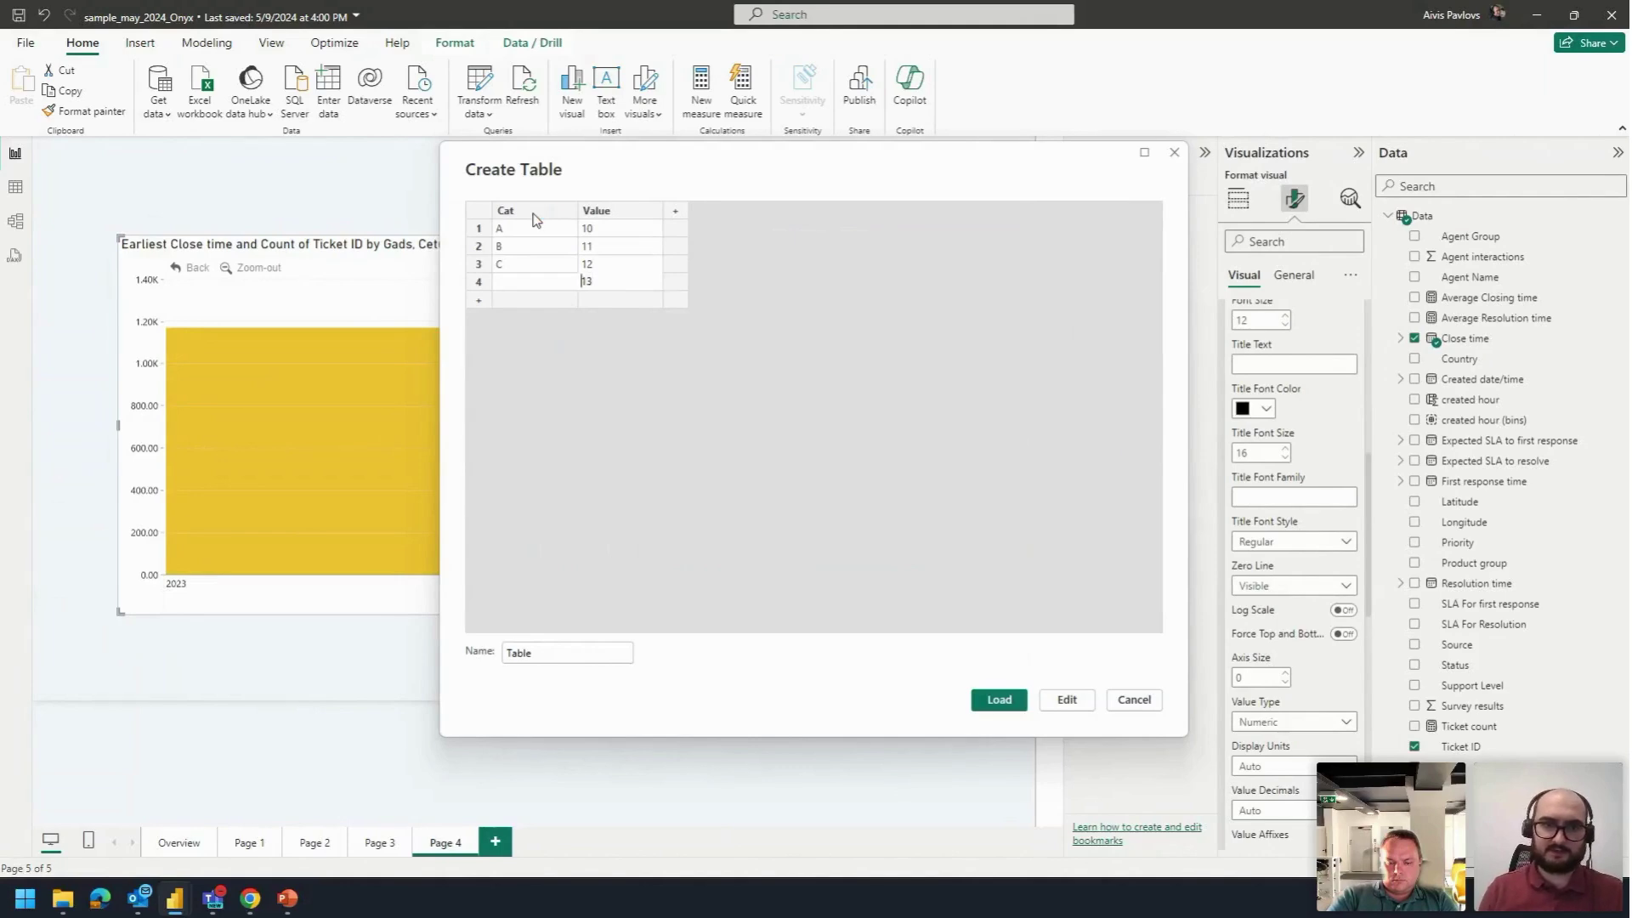
{"action": "key", "text": "shift+Tab"}
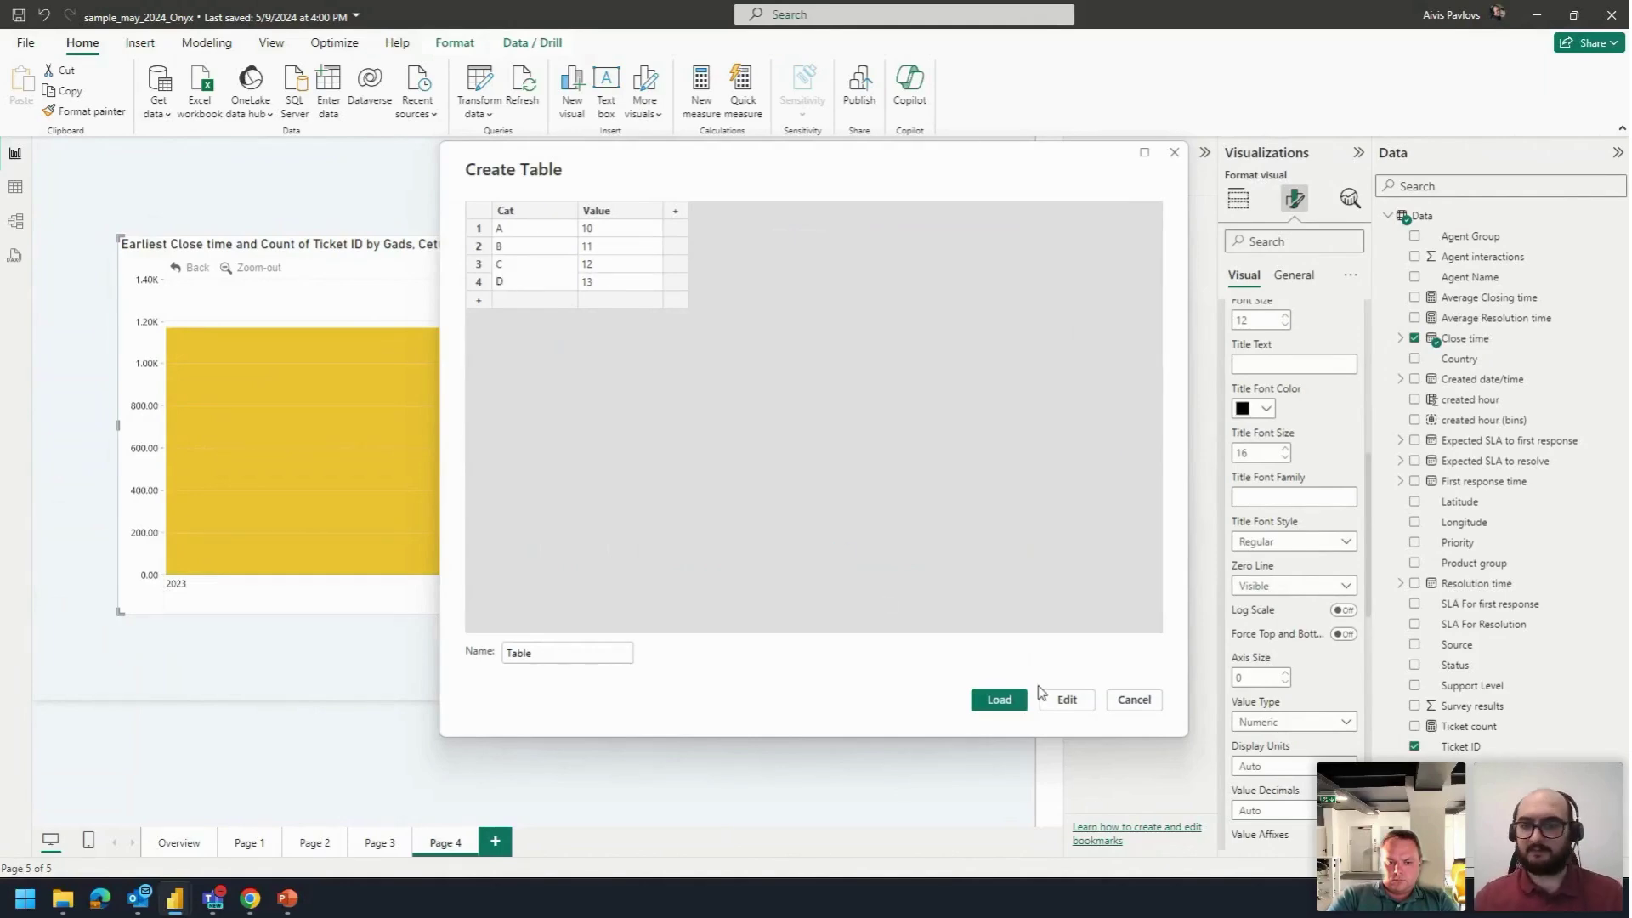
{"action": "left_click", "coordinate": [1020, 700]}
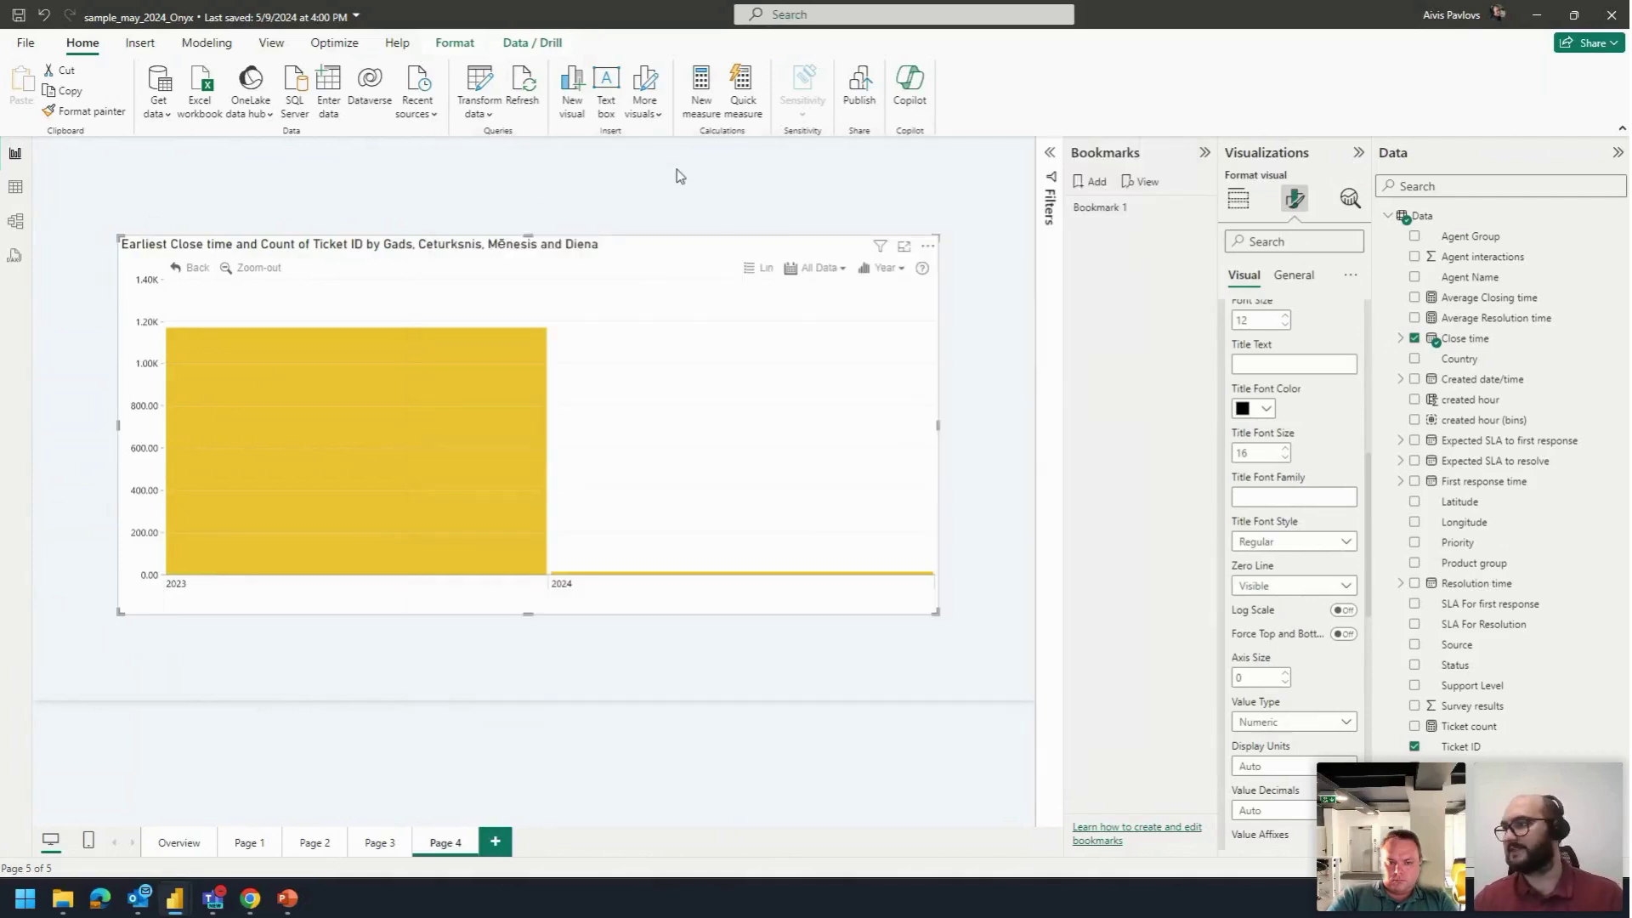
Step: Add a report page with a Drill Down Combo PRO chart using Cat as the category and Value as Series 1
{"action": "left_click", "coordinate": [500, 846]}
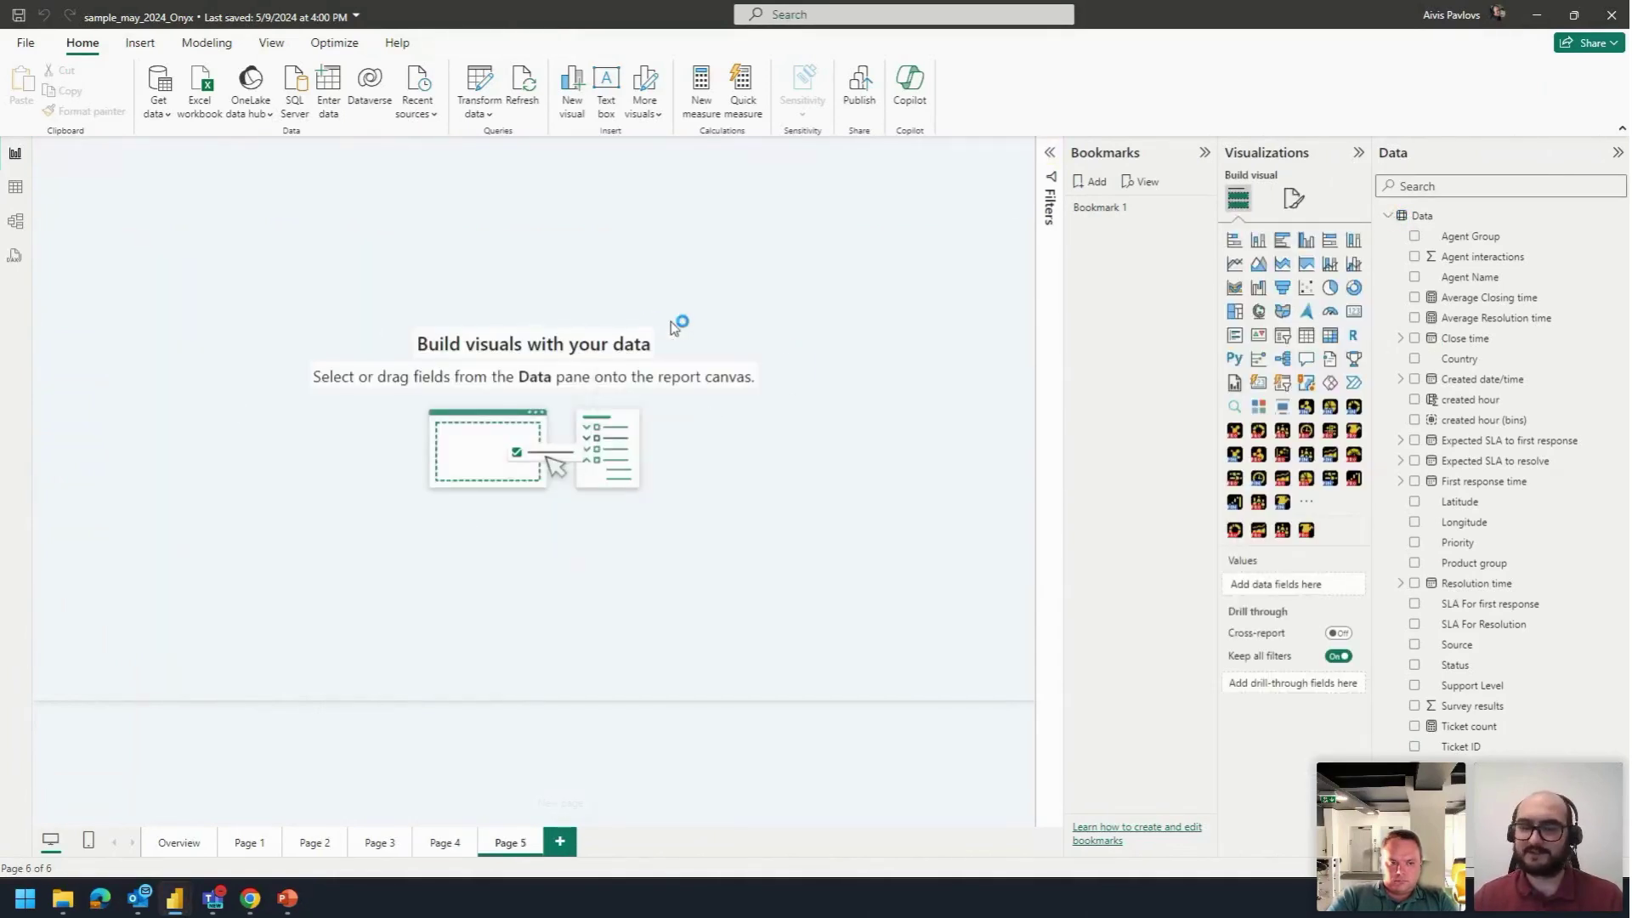
{"action": "left_click", "coordinate": [1387, 217]}
{"action": "left_click", "coordinate": [1391, 258]}
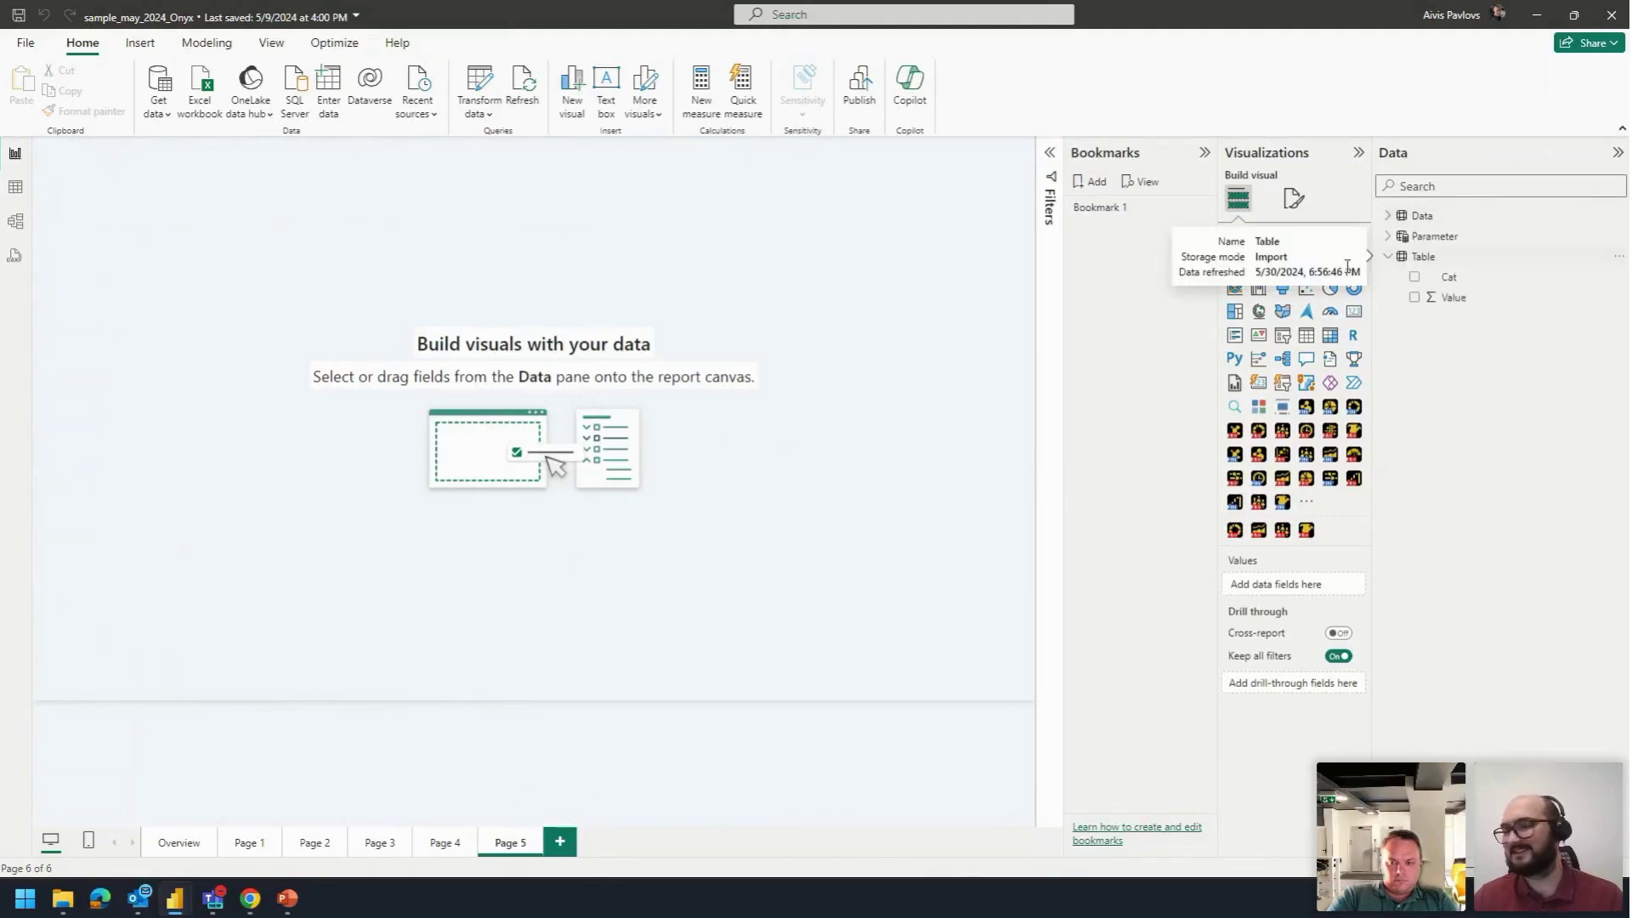
{"action": "left_click", "coordinate": [1282, 529]}
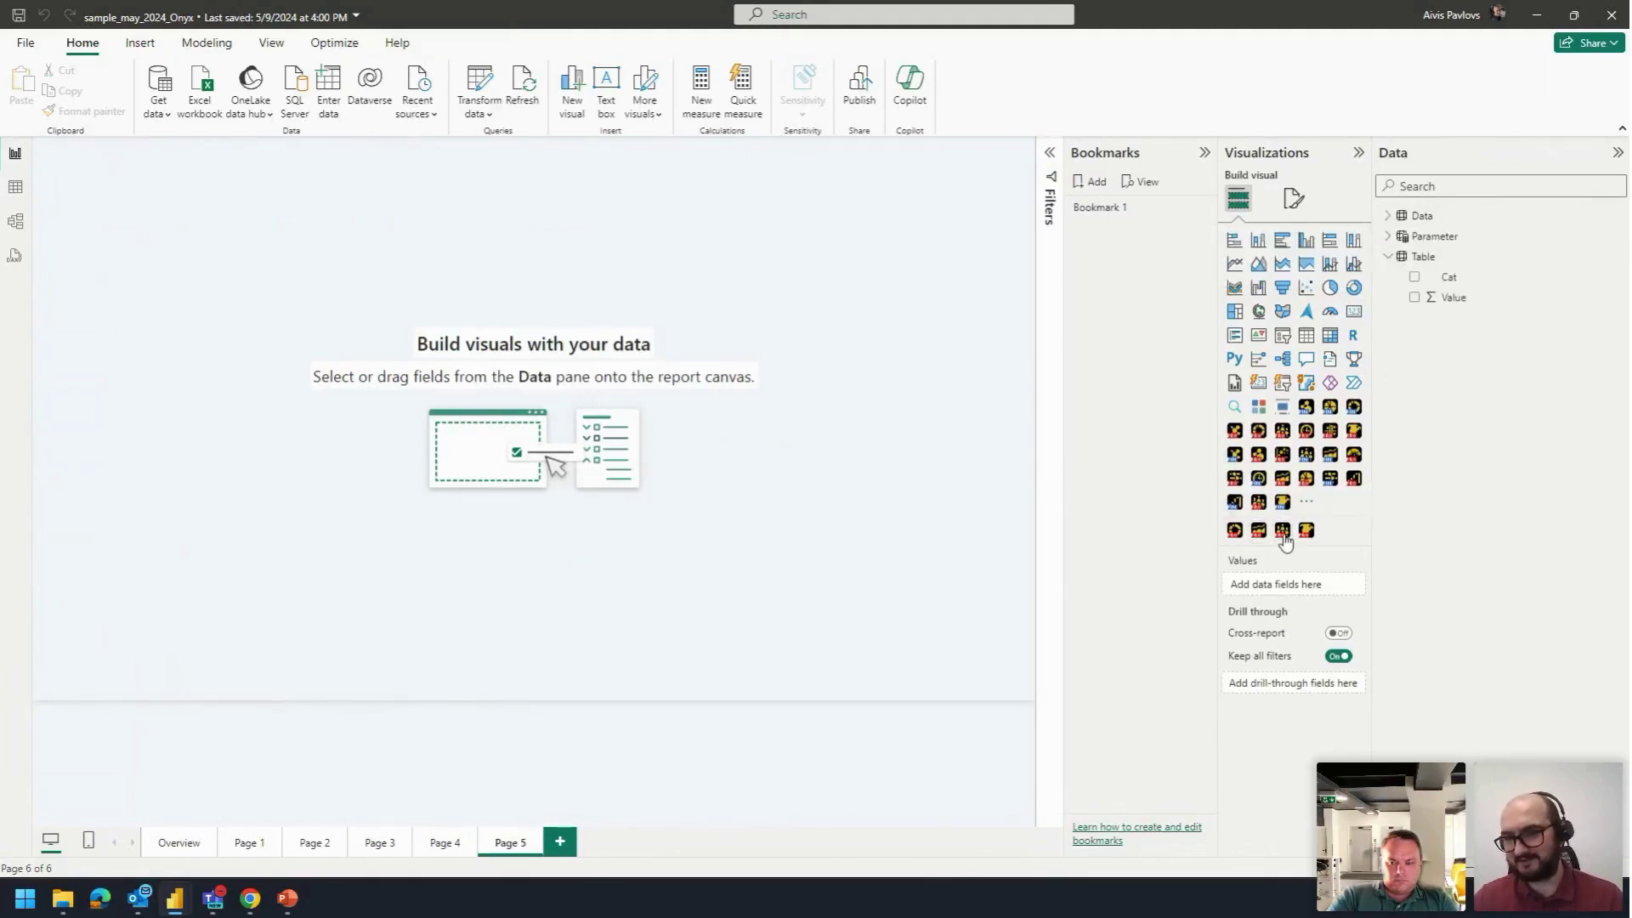
{"action": "left_click_drag", "start_coordinate": [258, 354], "coordinate": [808, 533]}
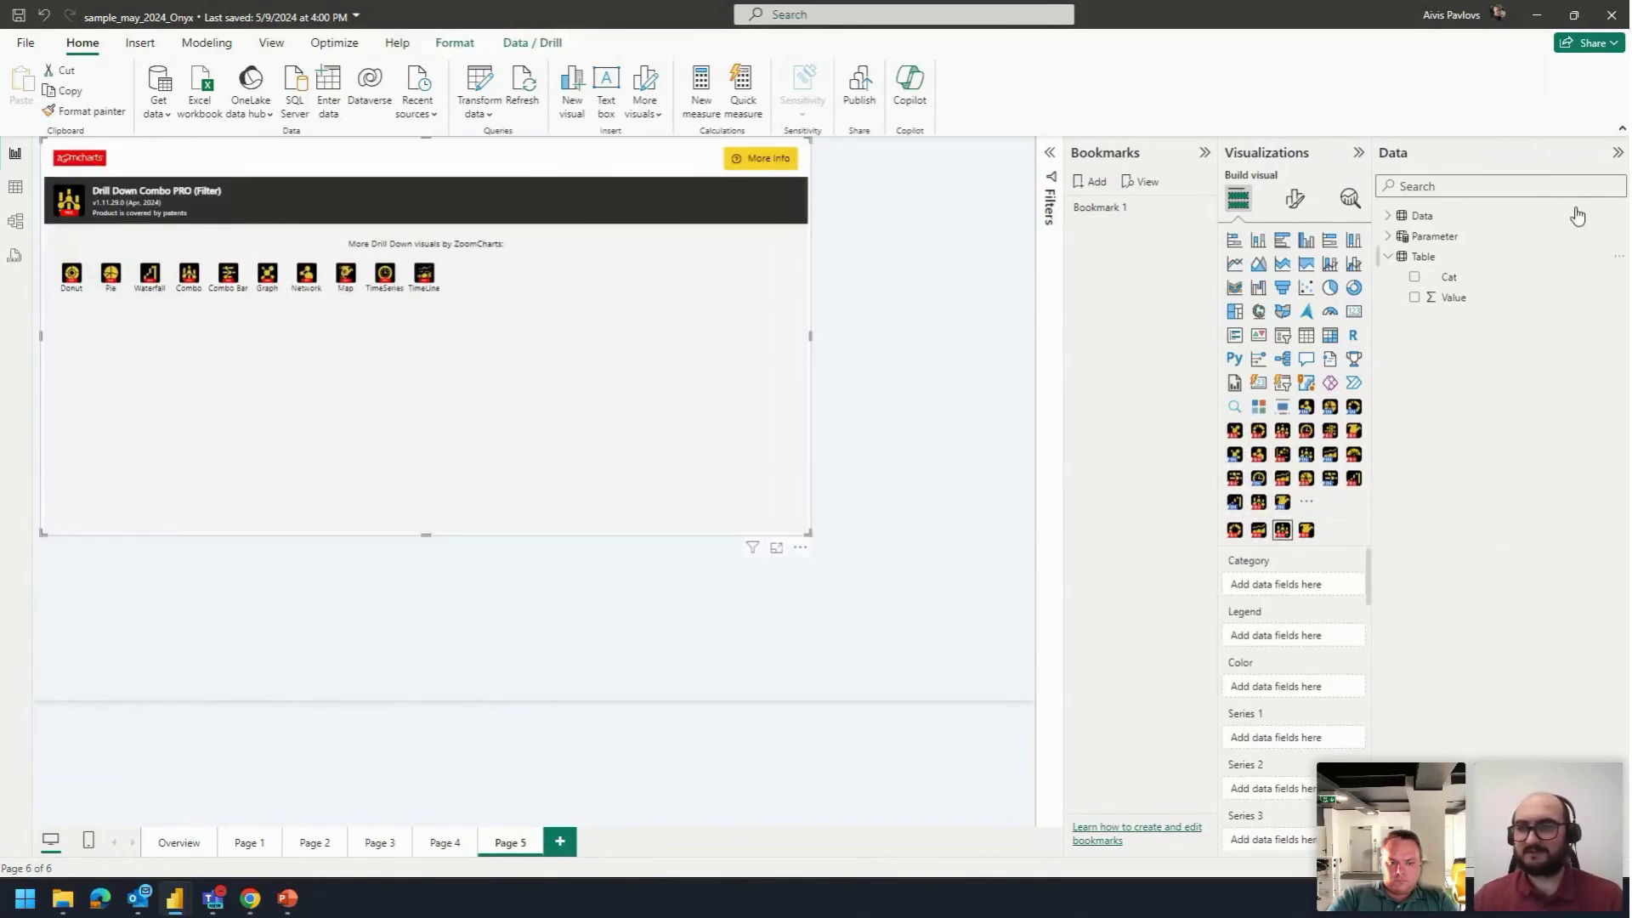
{"action": "left_click_drag", "start_coordinate": [1449, 277], "coordinate": [1283, 745]}
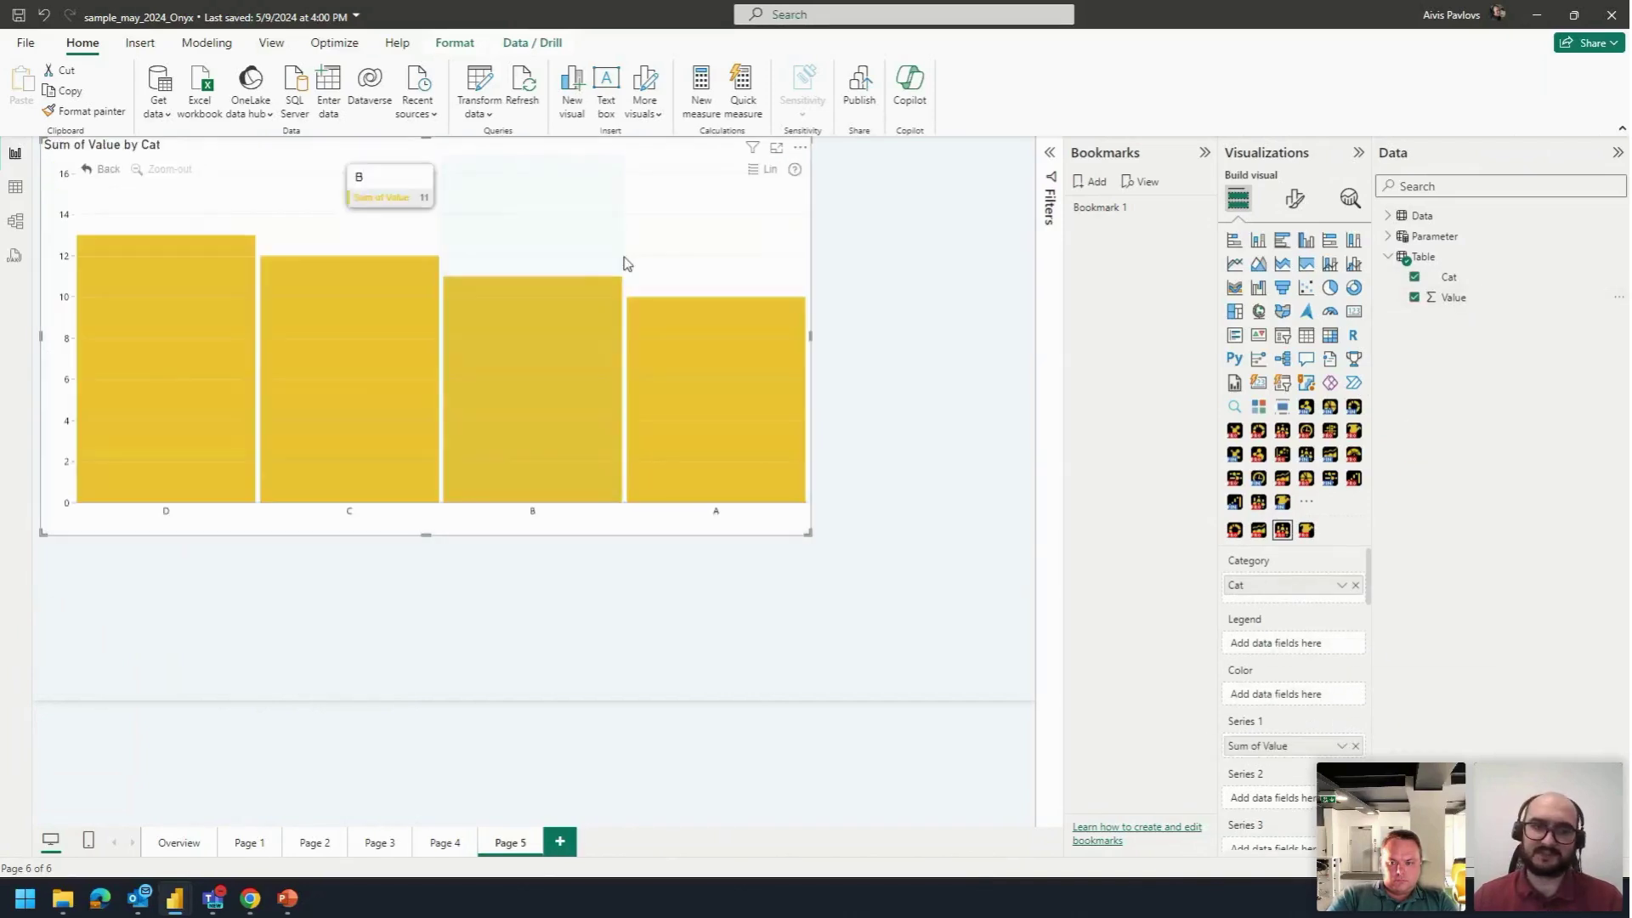
Step: Sort the combo chart's columns in ascending order
{"action": "left_click", "coordinate": [1294, 198]}
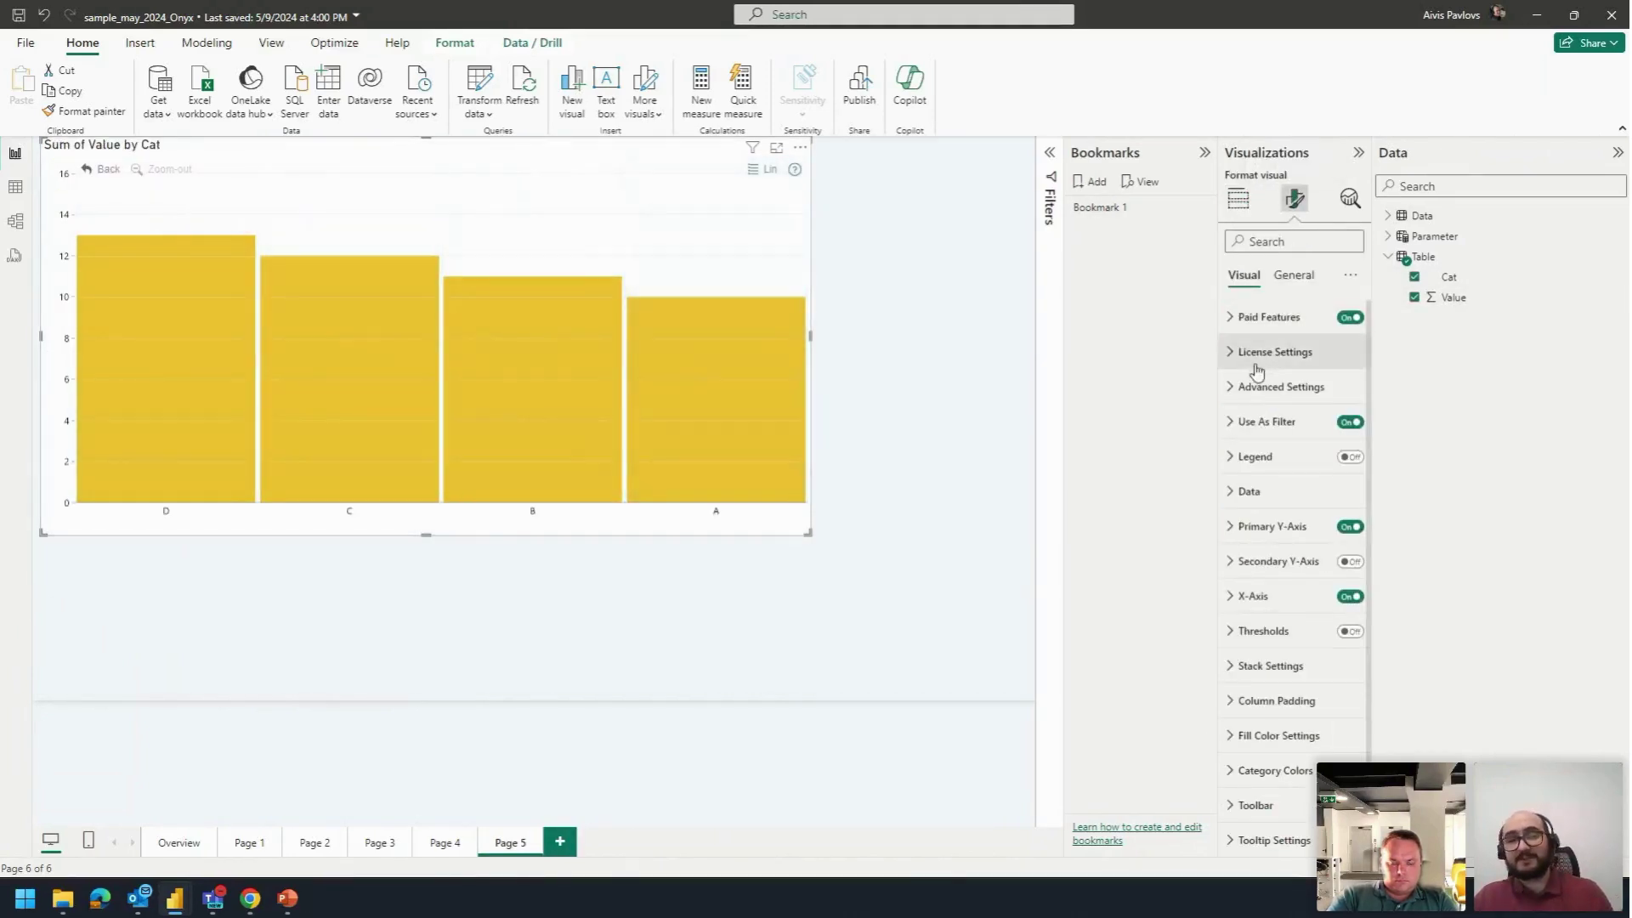
{"action": "left_click", "coordinate": [800, 147]}
{"action": "mouse_move", "coordinate": [870, 290]}
{"action": "left_click", "coordinate": [1032, 294]}
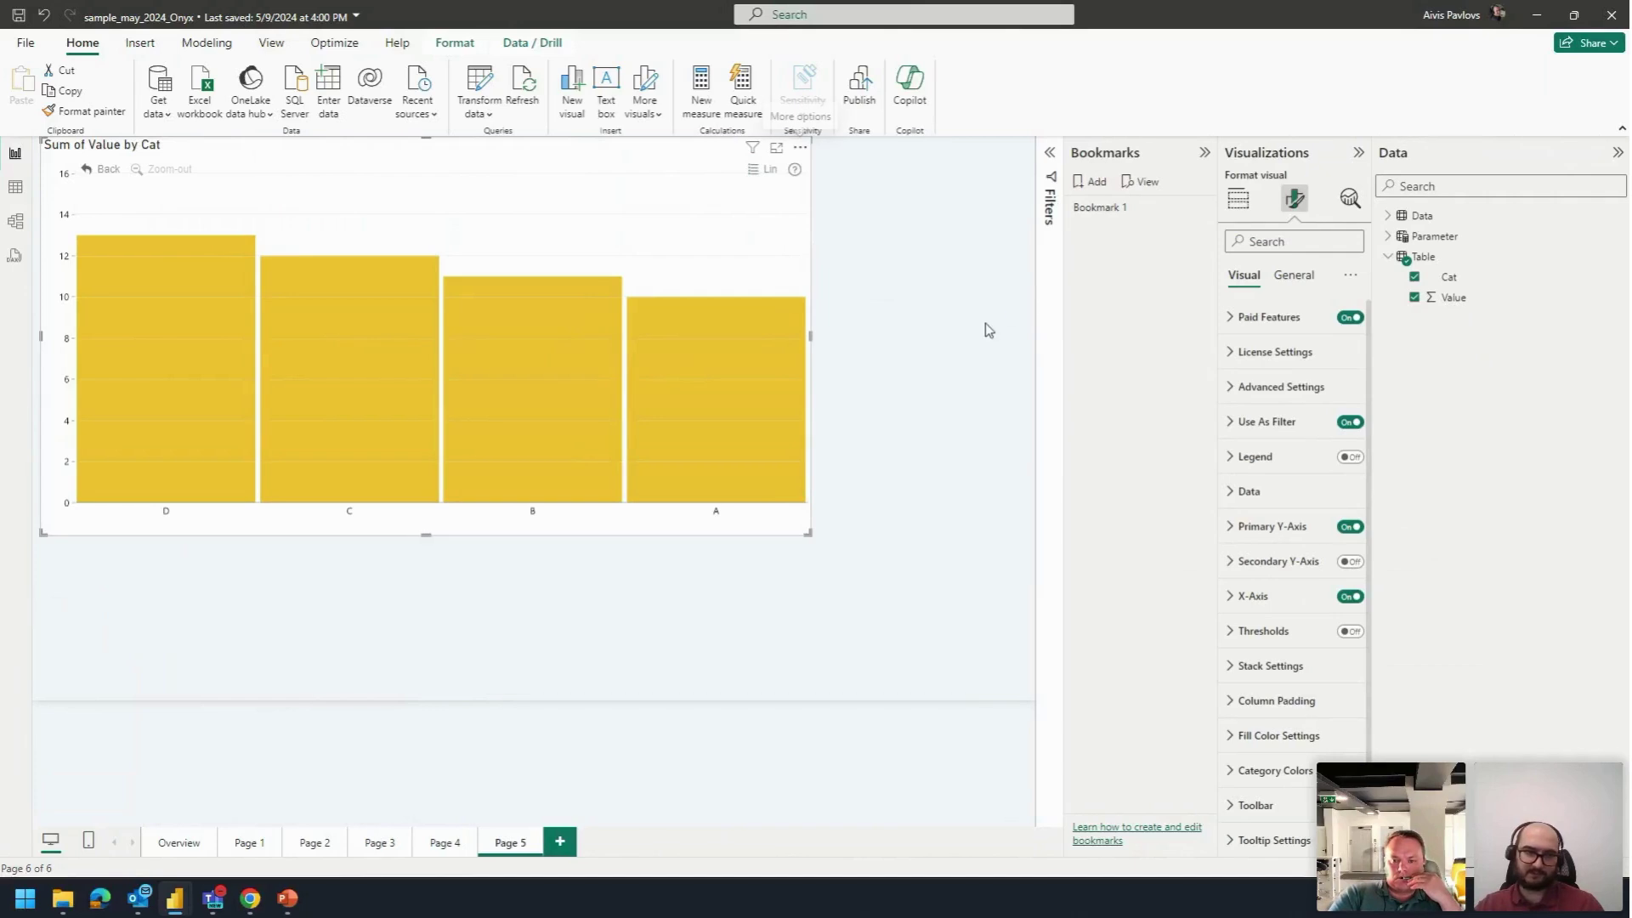
{"action": "left_click", "coordinate": [799, 148]}
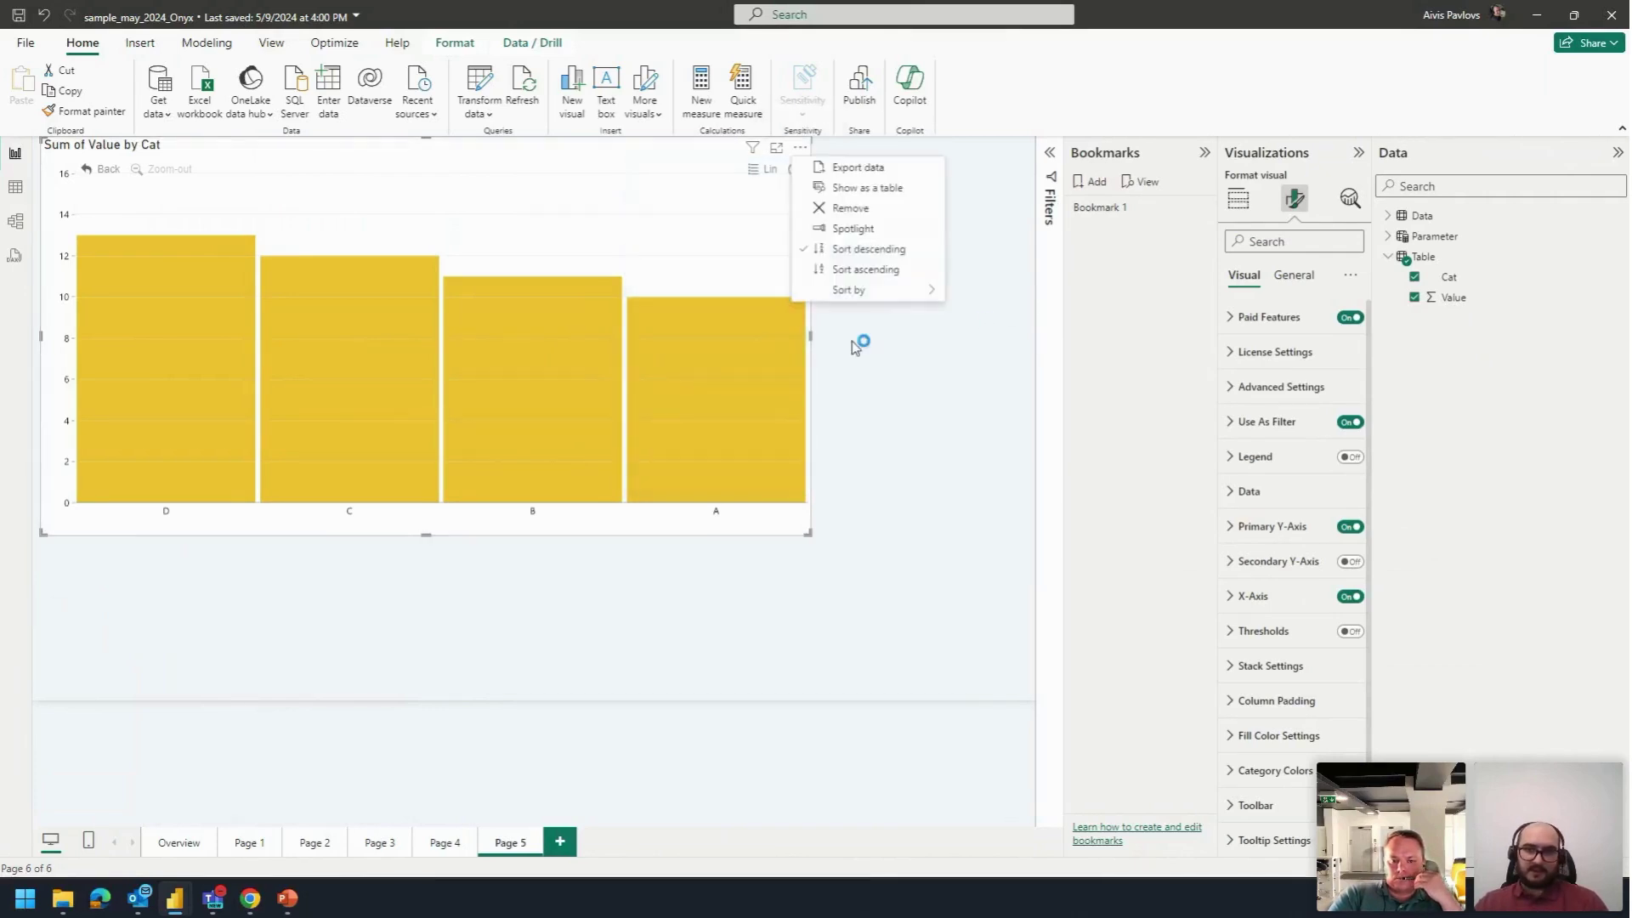
{"action": "left_click", "coordinate": [879, 272]}
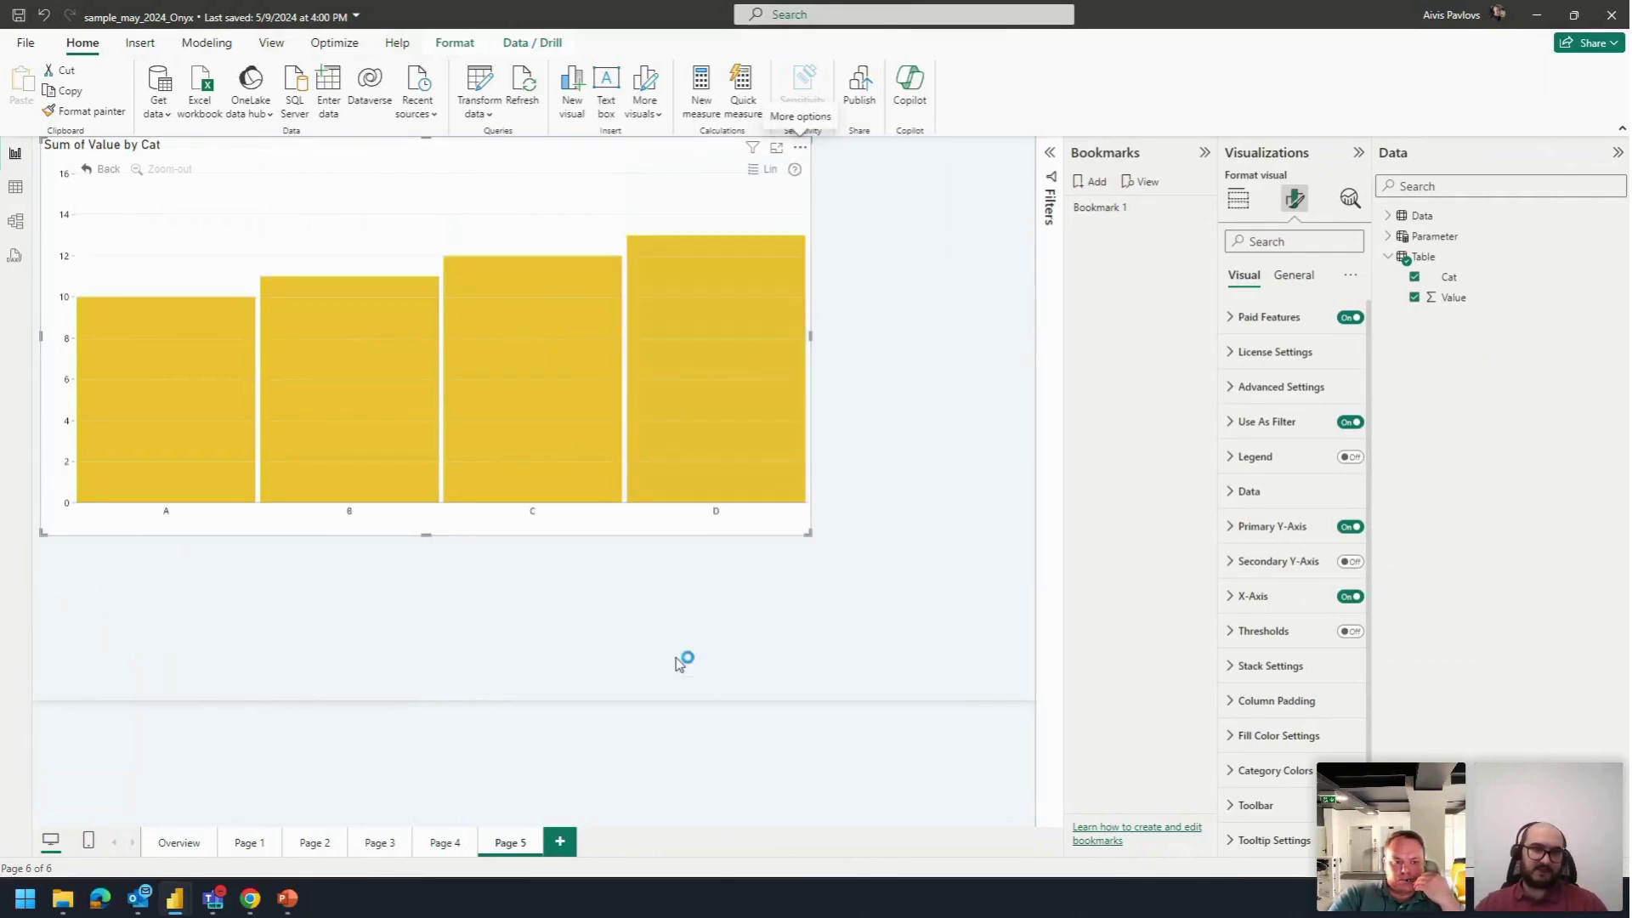
Step: Set the combo chart's primary Y-axis Zero Line to Floating and check the column tooltips
{"action": "mouse_move", "coordinate": [233, 412]}
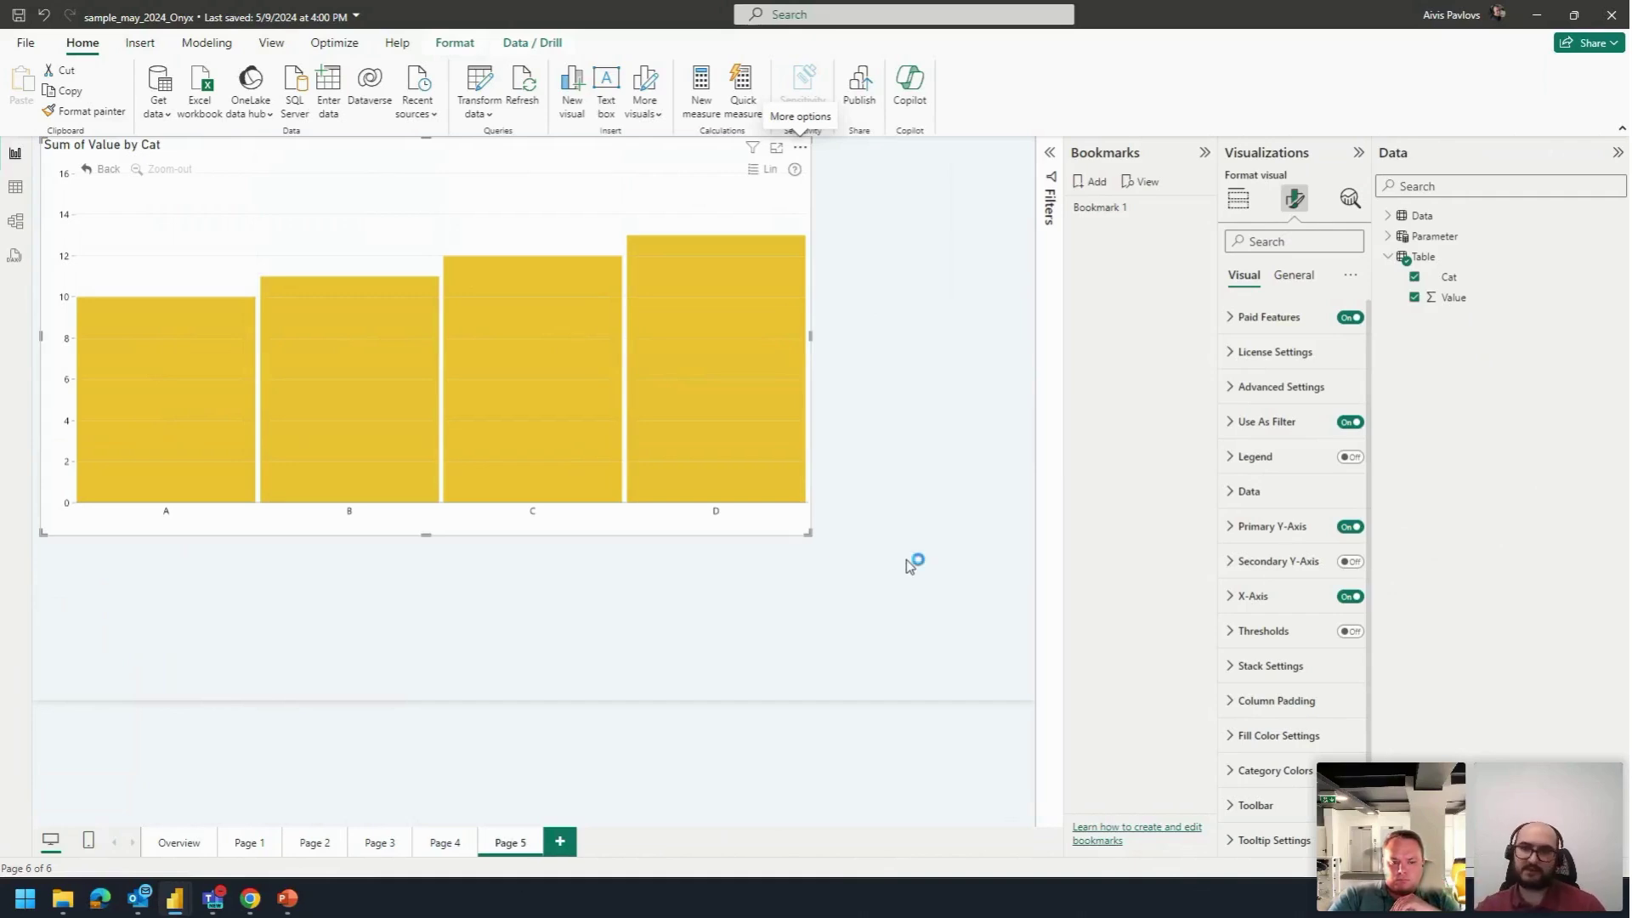
{"action": "left_click", "coordinate": [1267, 526]}
{"action": "scroll", "coordinate": [1285, 559], "scroll_direction": "down", "scroll_amount": 5}
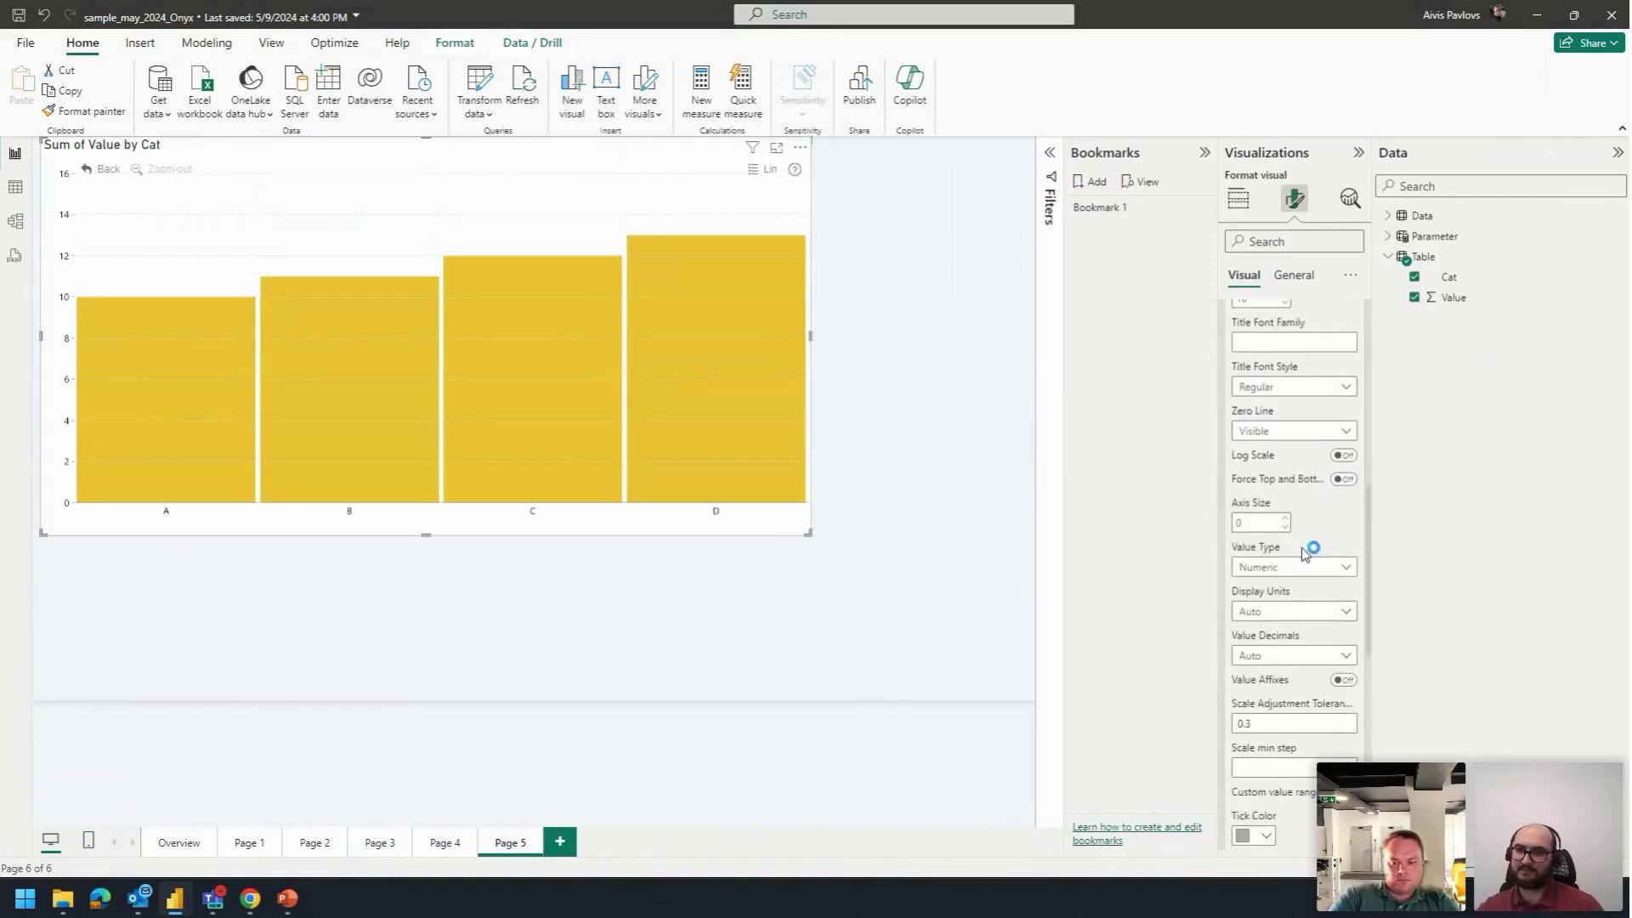
{"action": "scroll", "coordinate": [1279, 518], "scroll_direction": "up", "scroll_amount": 2}
{"action": "left_click", "coordinate": [1274, 509]}
{"action": "left_click", "coordinate": [1277, 570]}
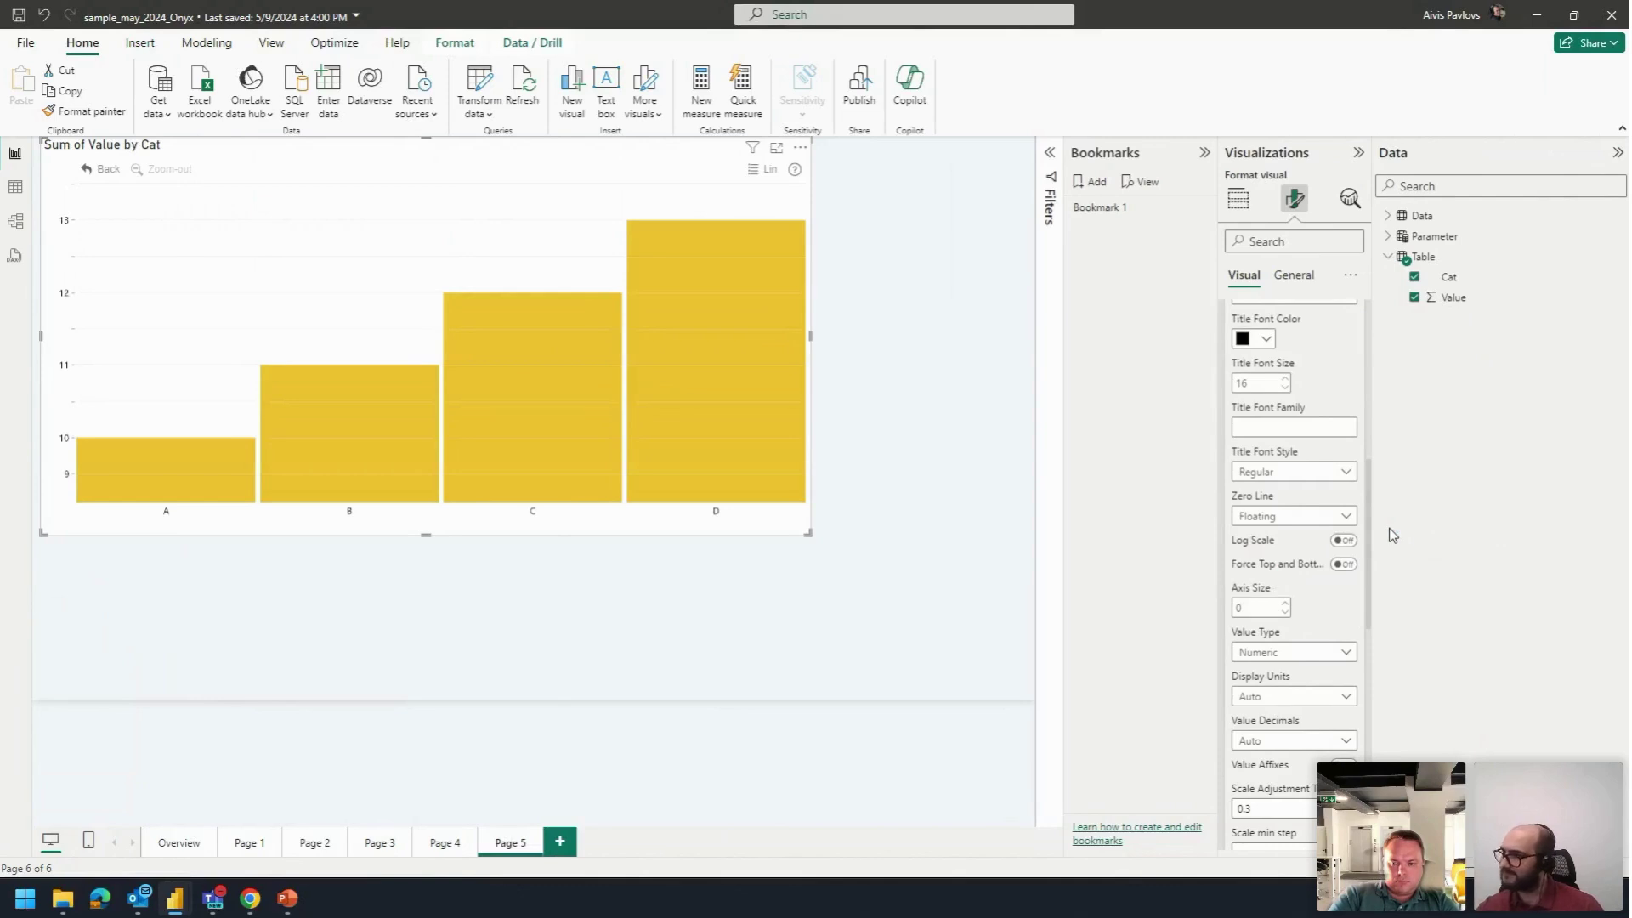
{"action": "mouse_move", "coordinate": [119, 221]}
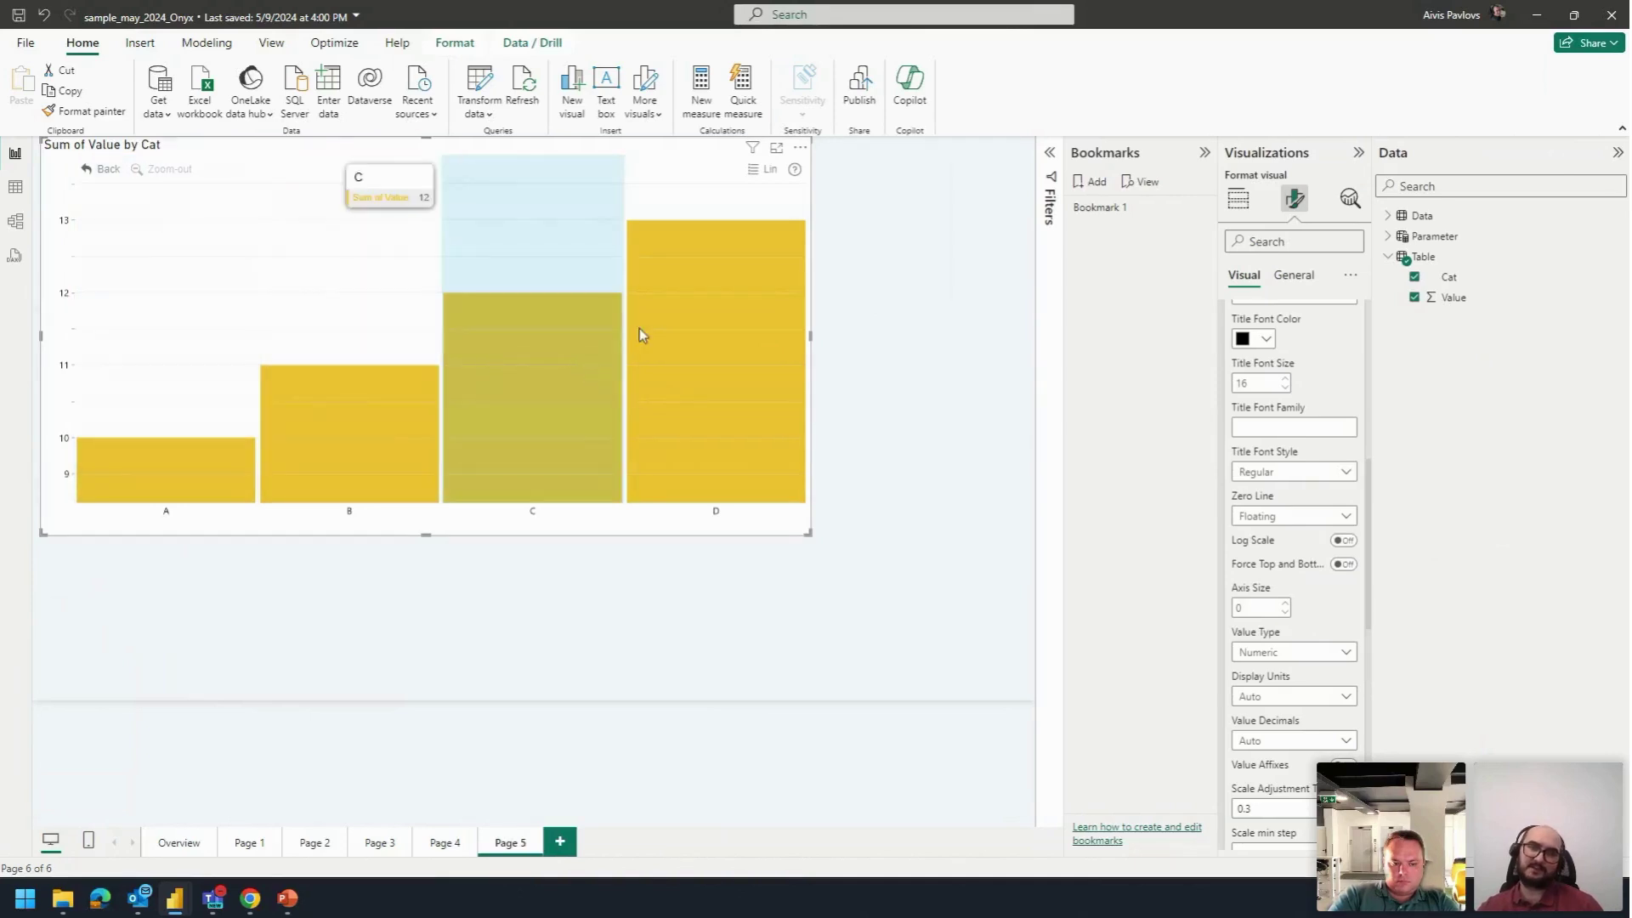
{"action": "mouse_move", "coordinate": [472, 461]}
{"action": "mouse_move", "coordinate": [228, 469]}
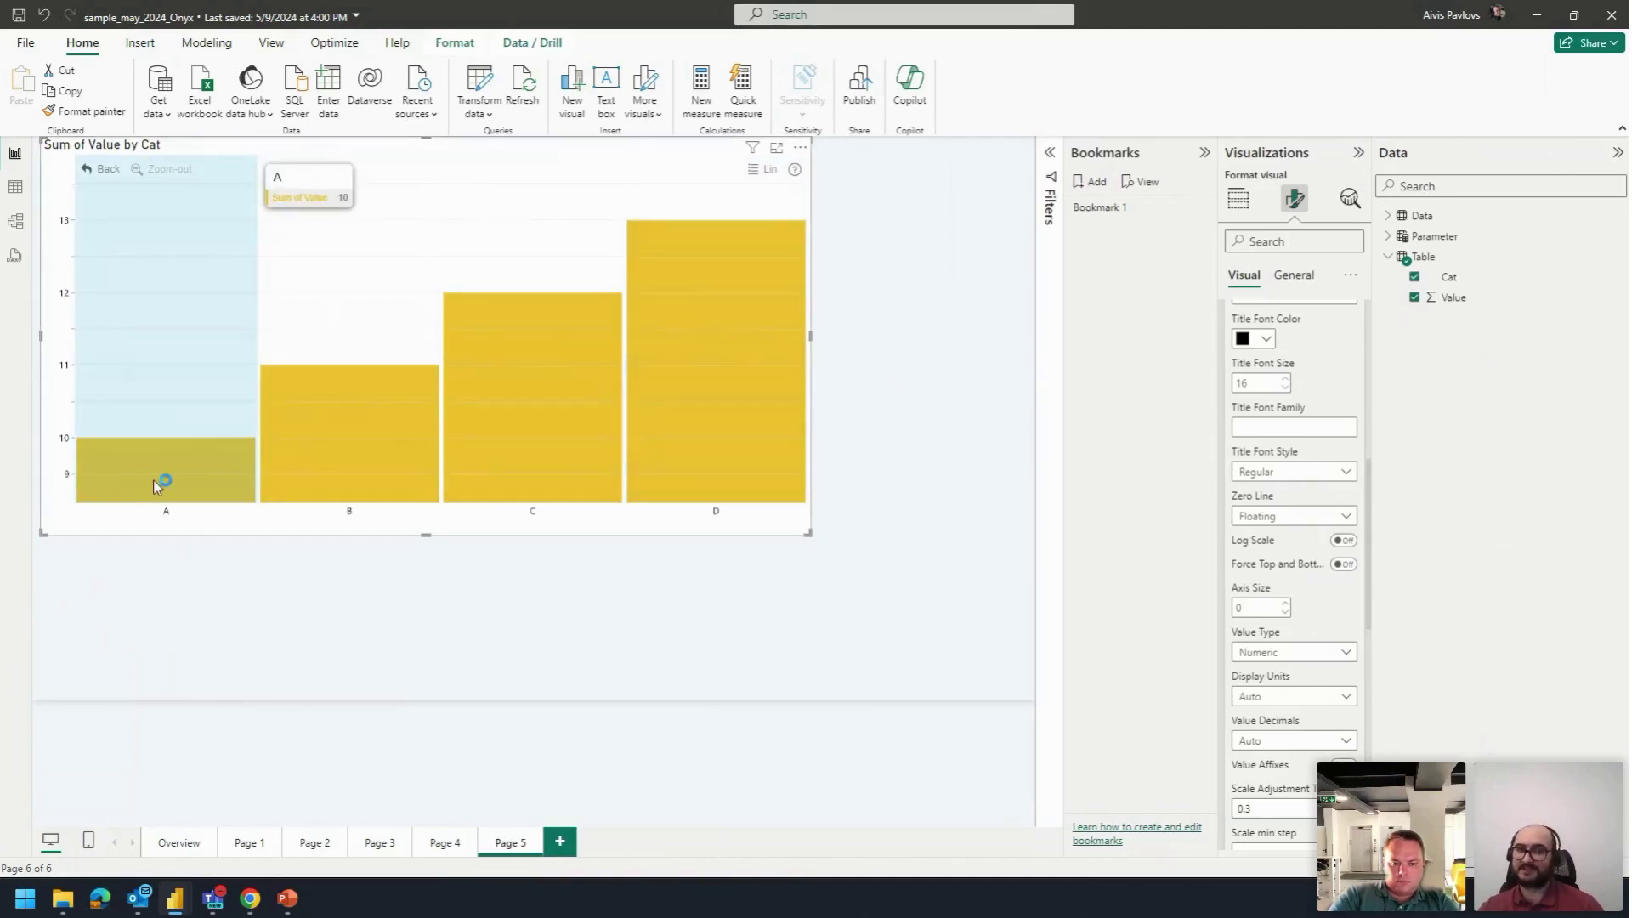
{"action": "mouse_move", "coordinate": [372, 406]}
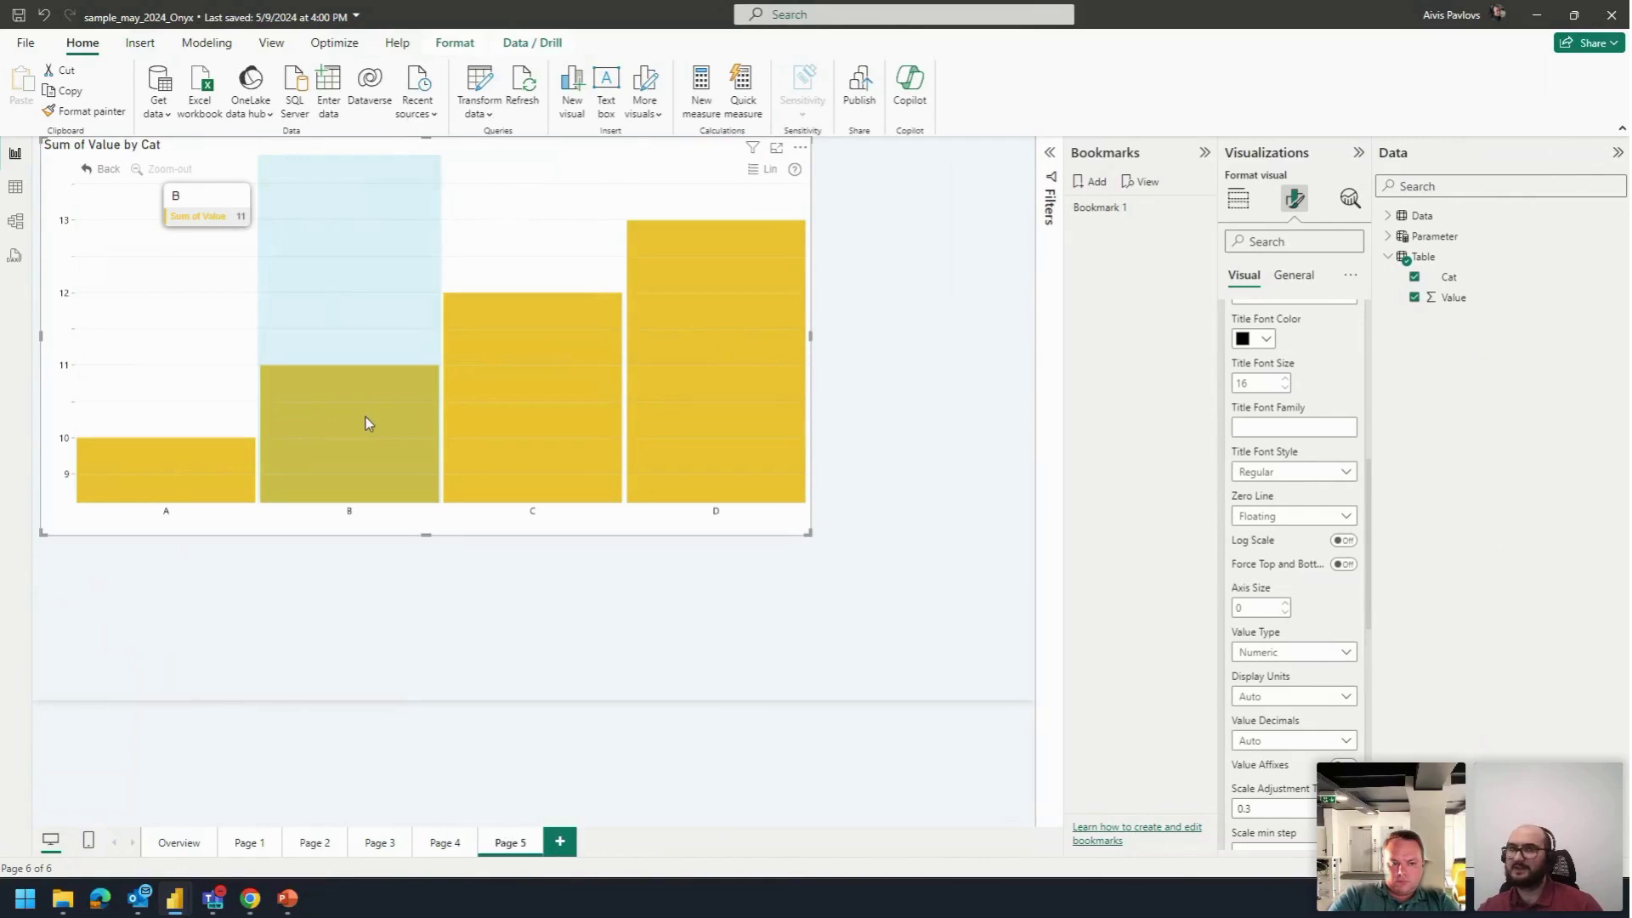
{"action": "mouse_move", "coordinate": [452, 385]}
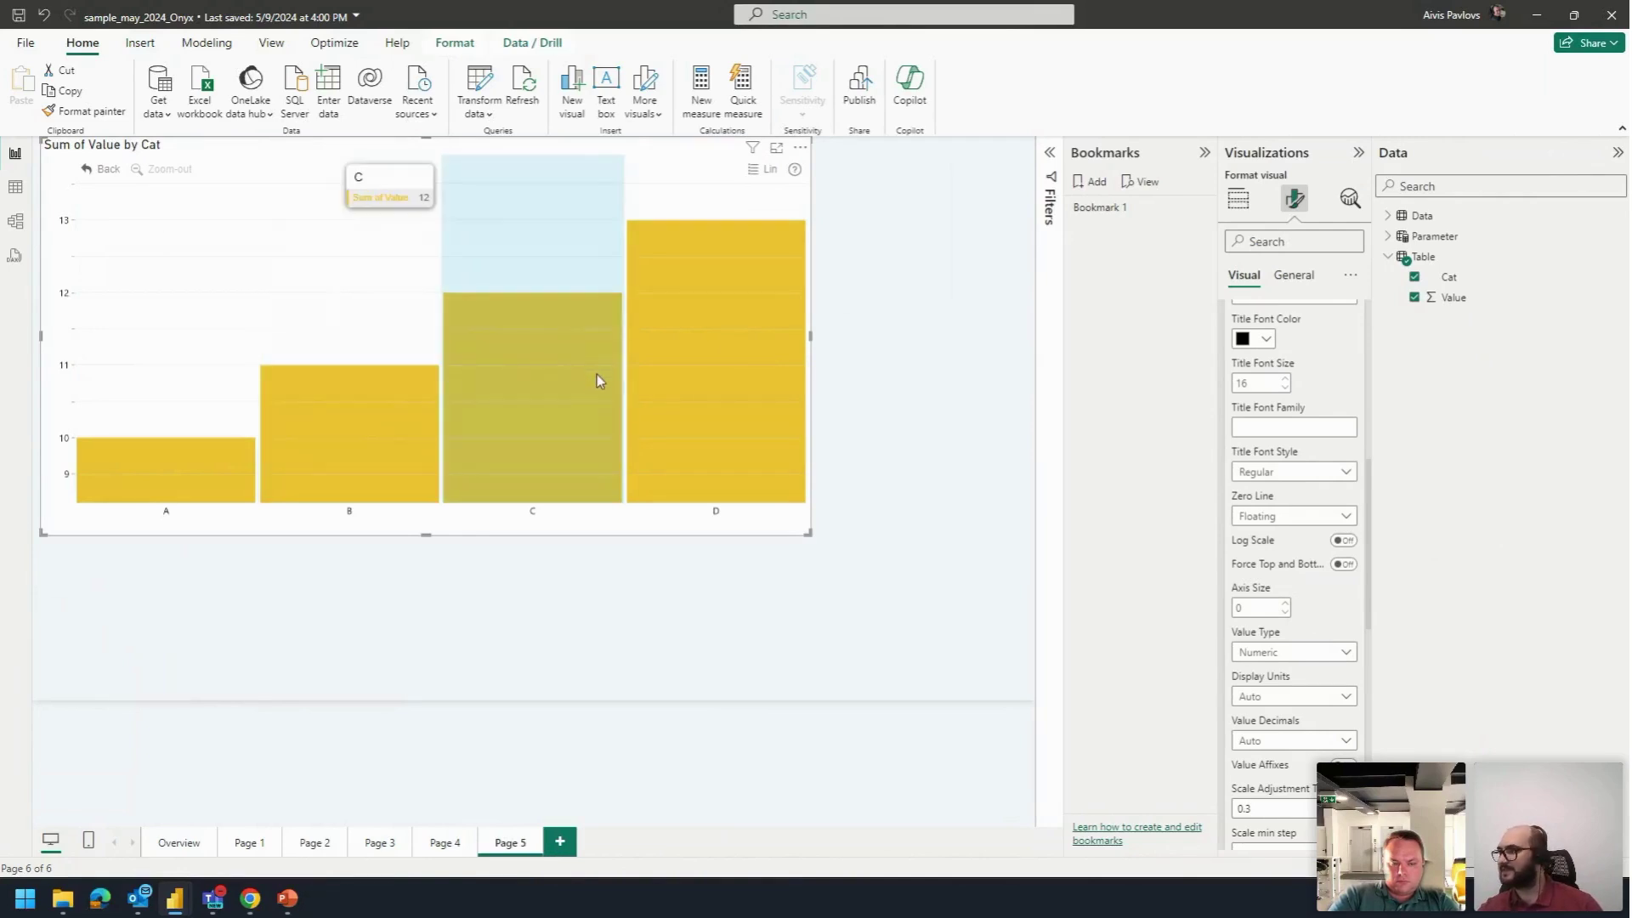
Step: Turn on the primary Y-axis custom value range, set its Min Value to 10, and check the tooltips of the columns
{"action": "mouse_move", "coordinate": [691, 334]}
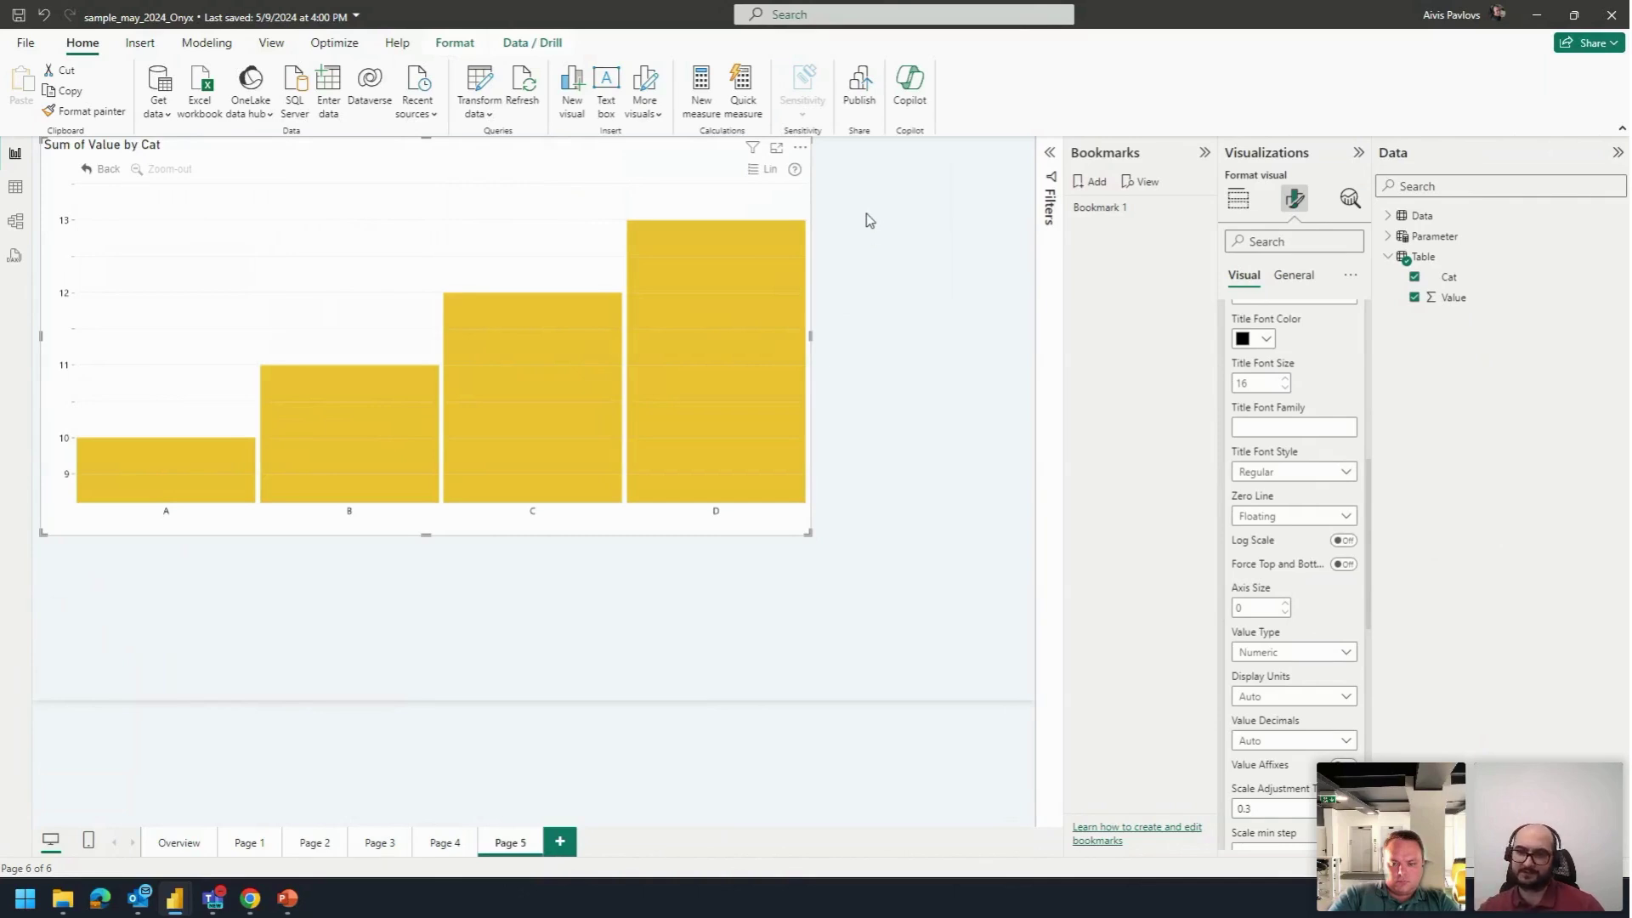
{"action": "mouse_move", "coordinate": [812, 399]}
{"action": "scroll", "coordinate": [1340, 544], "scroll_direction": "down", "scroll_amount": 3}
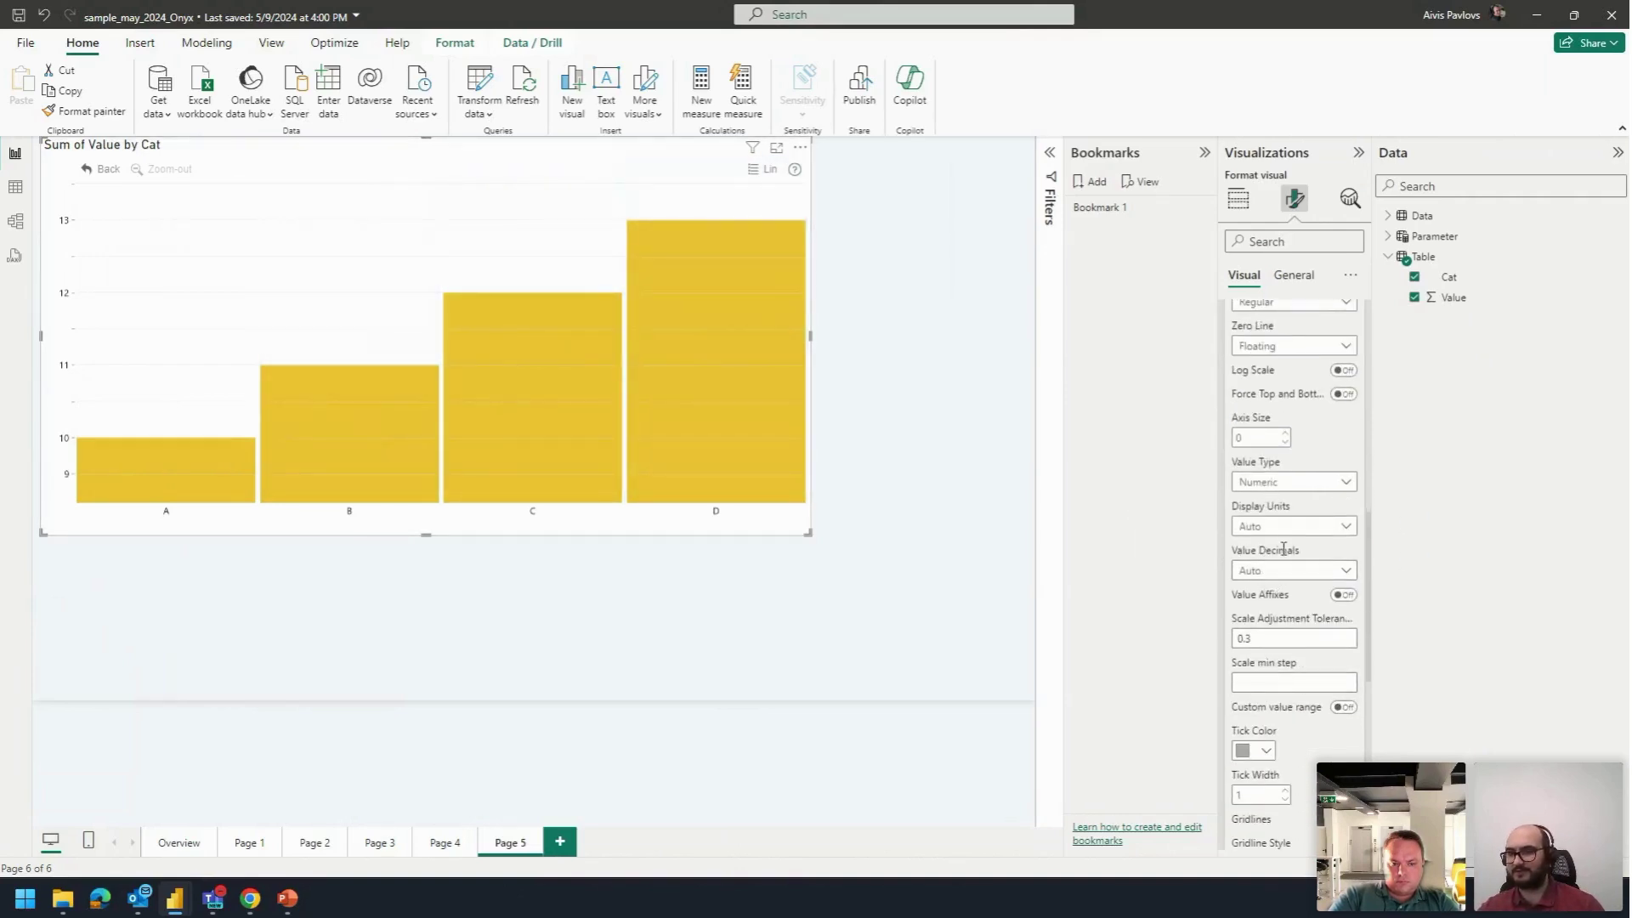
{"action": "left_click", "coordinate": [1343, 707]}
{"action": "scroll", "coordinate": [1372, 540], "scroll_direction": "down", "scroll_amount": 2}
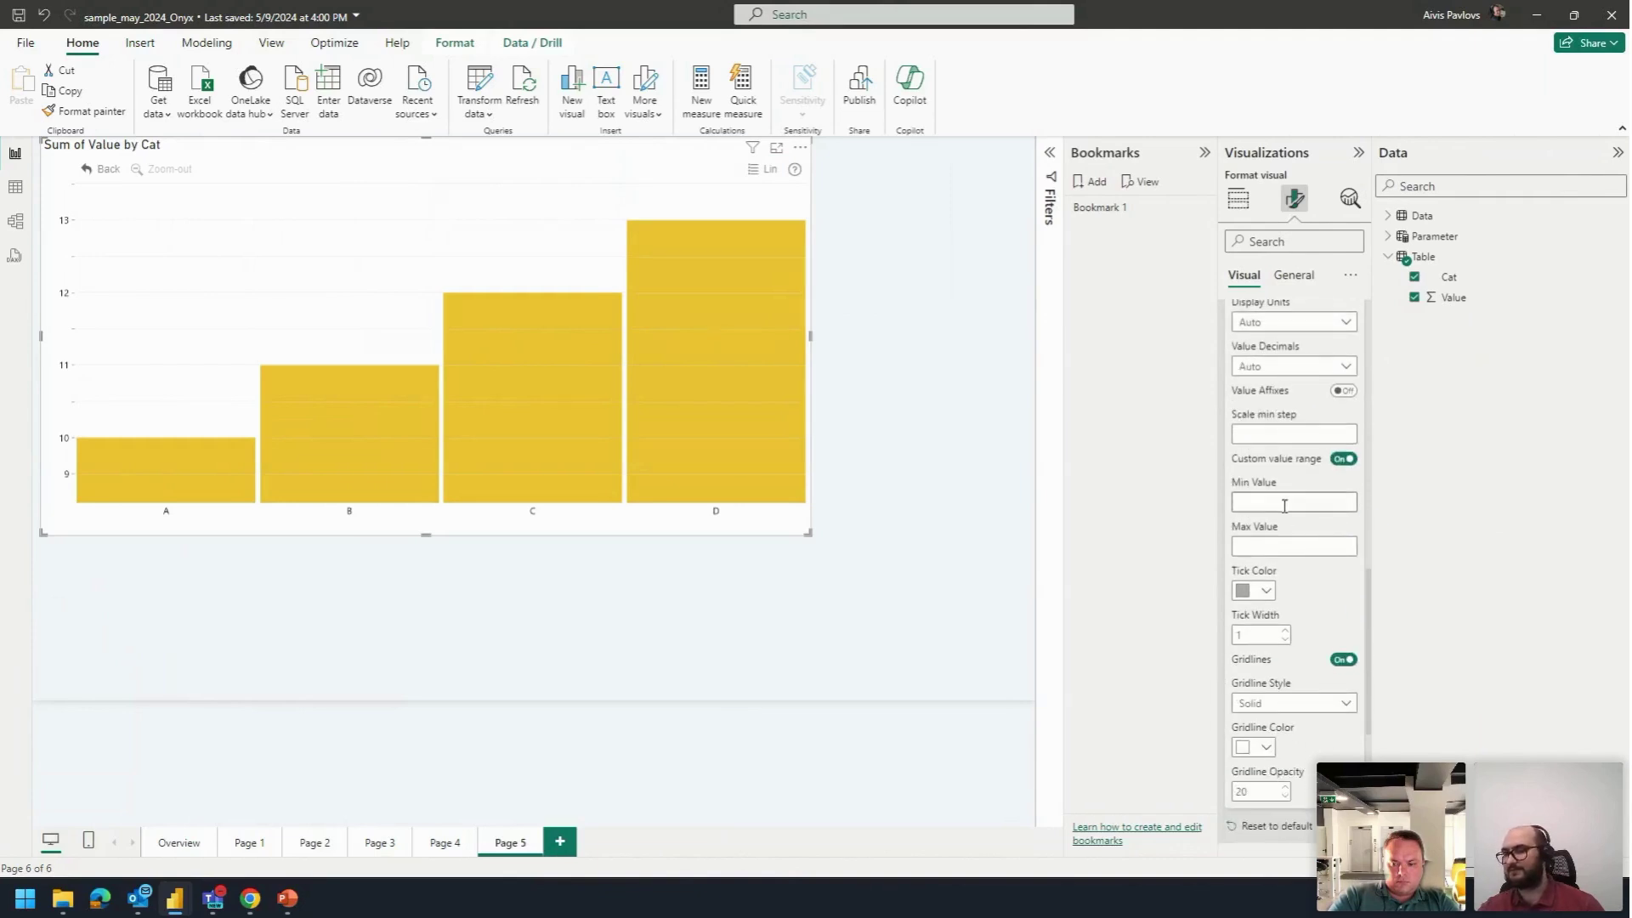
{"action": "left_click", "coordinate": [1270, 500]}
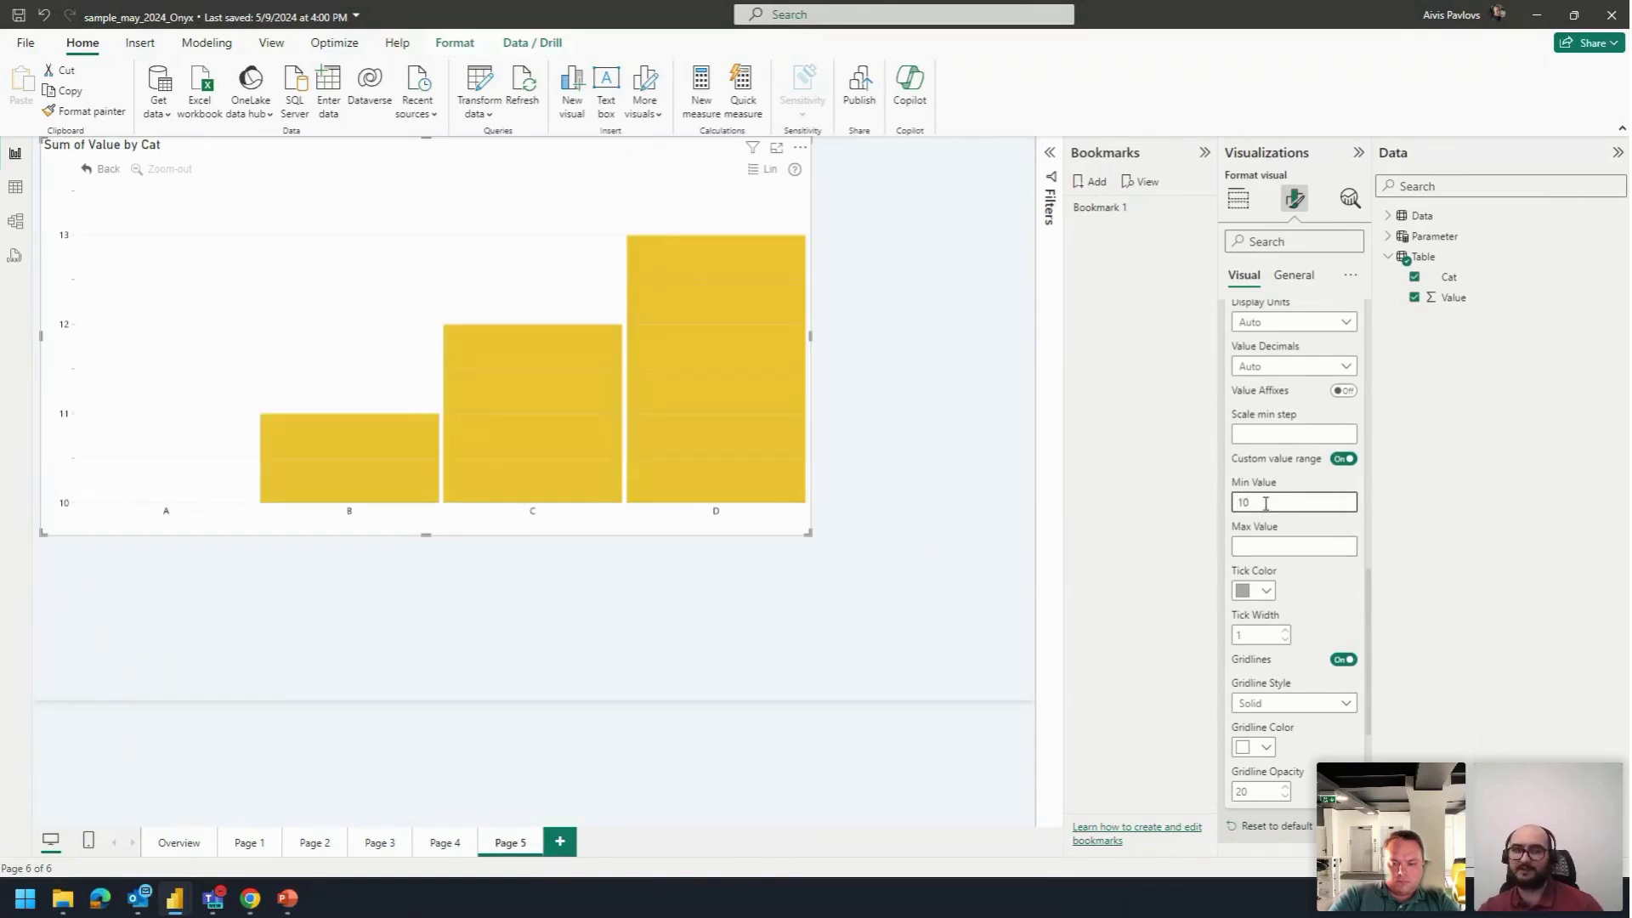
{"action": "mouse_move", "coordinate": [160, 456]}
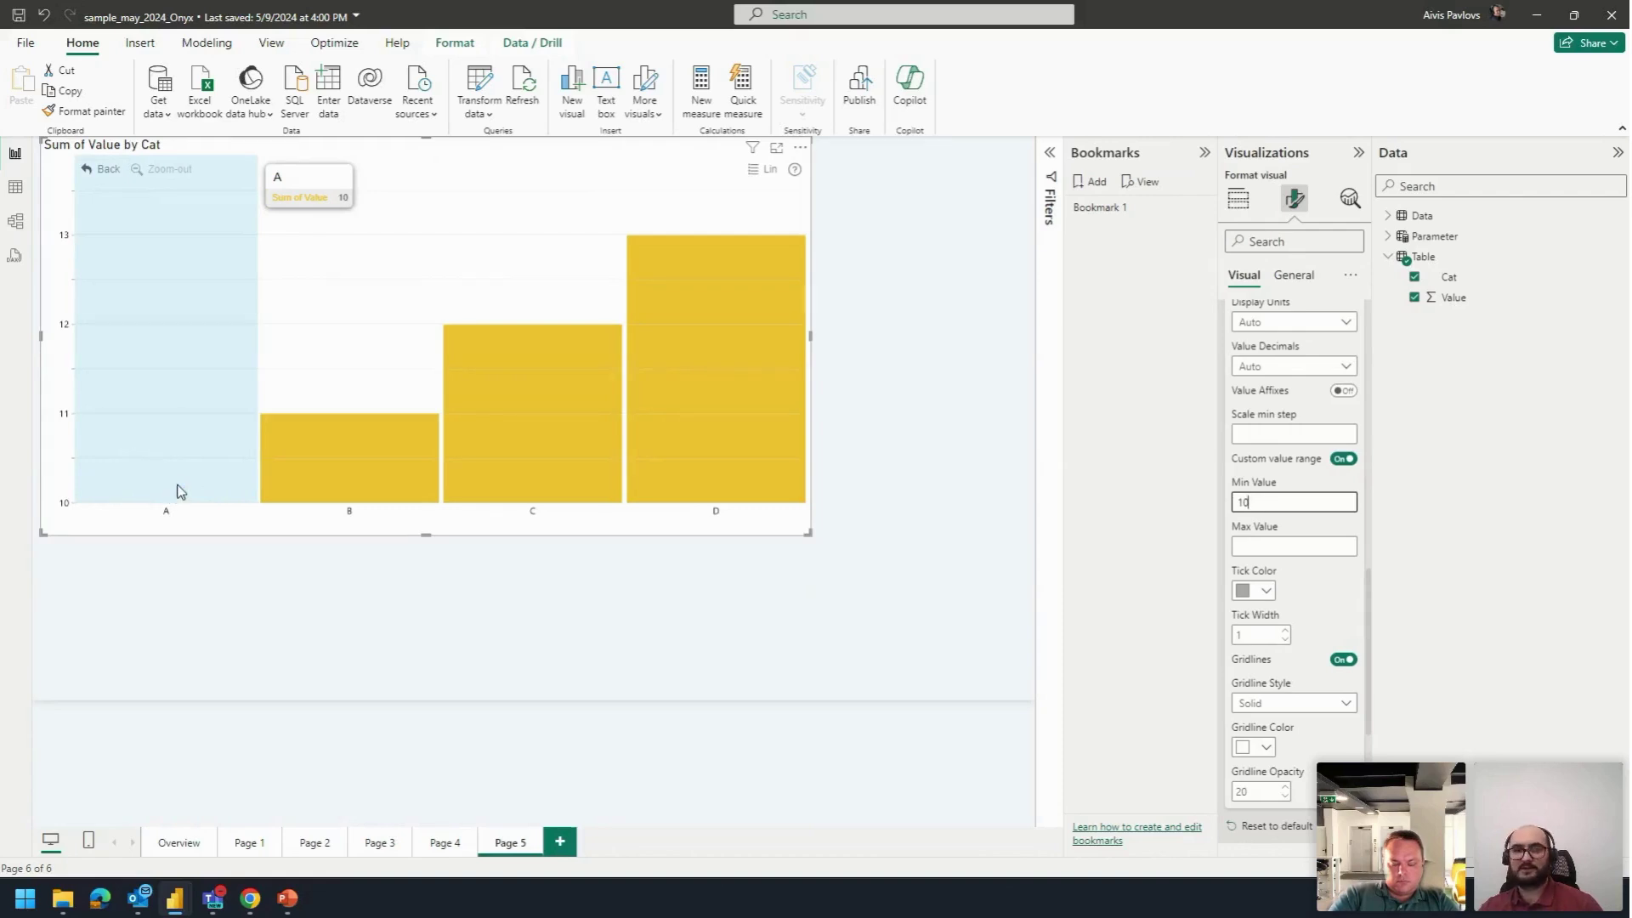
{"action": "mouse_move", "coordinate": [288, 458]}
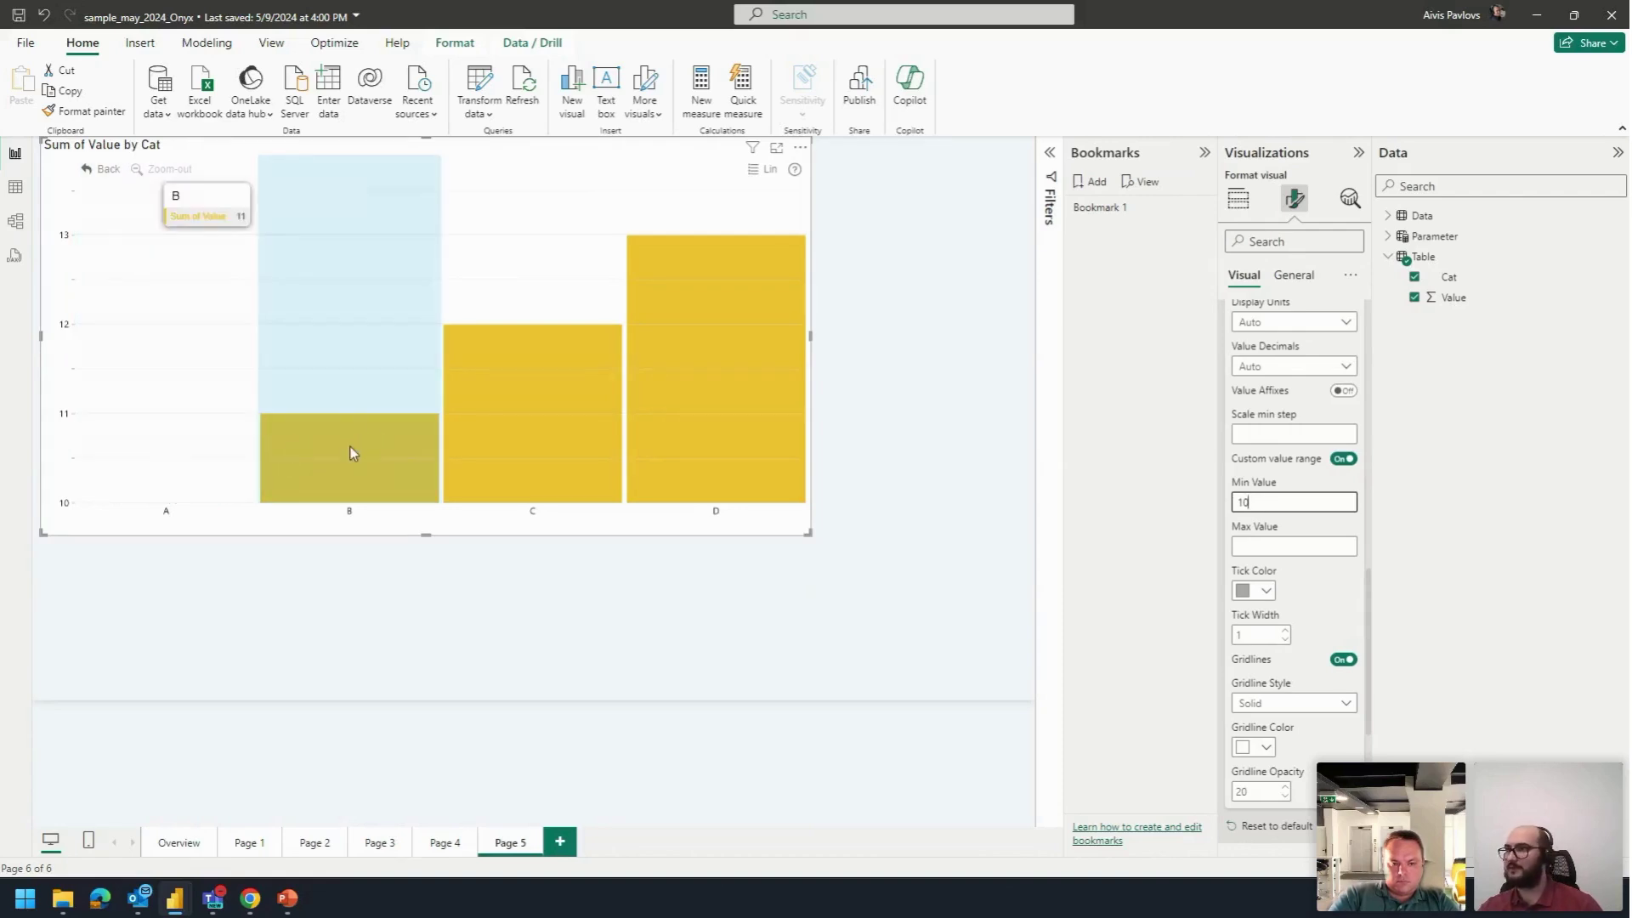
{"action": "mouse_move", "coordinate": [522, 393]}
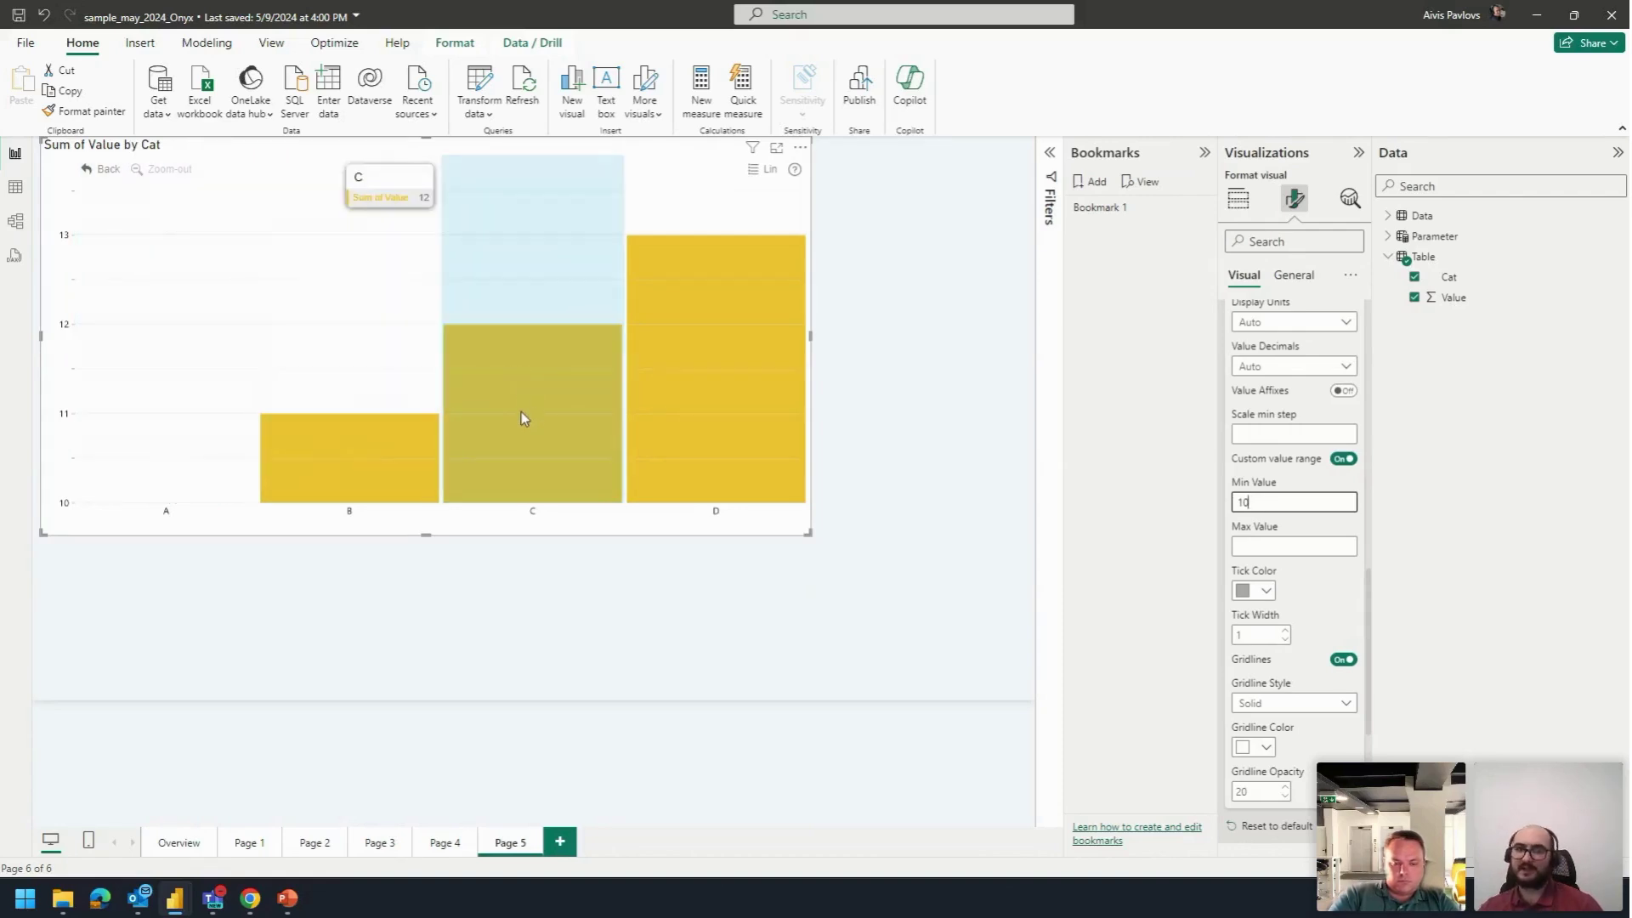
{"action": "mouse_move", "coordinate": [716, 263]}
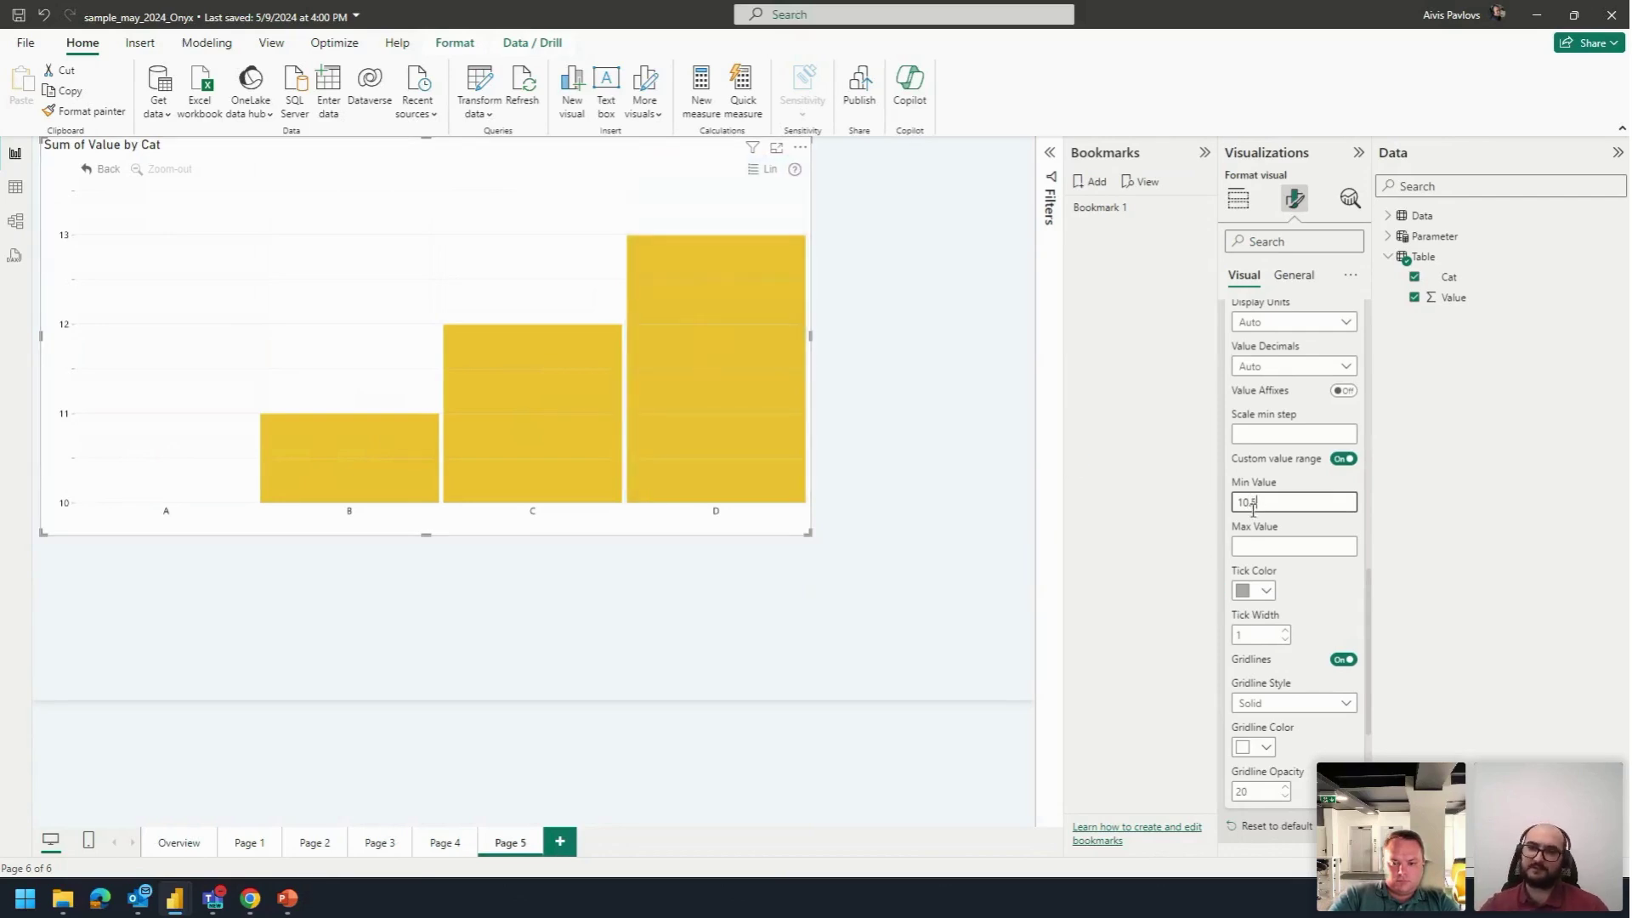
Step: Set the Min Value of the combo chart's custom value range to 9.5
{"action": "key", "text": "Return"}
{"action": "type", "text": "9.5"}
{"action": "key", "text": "Return"}
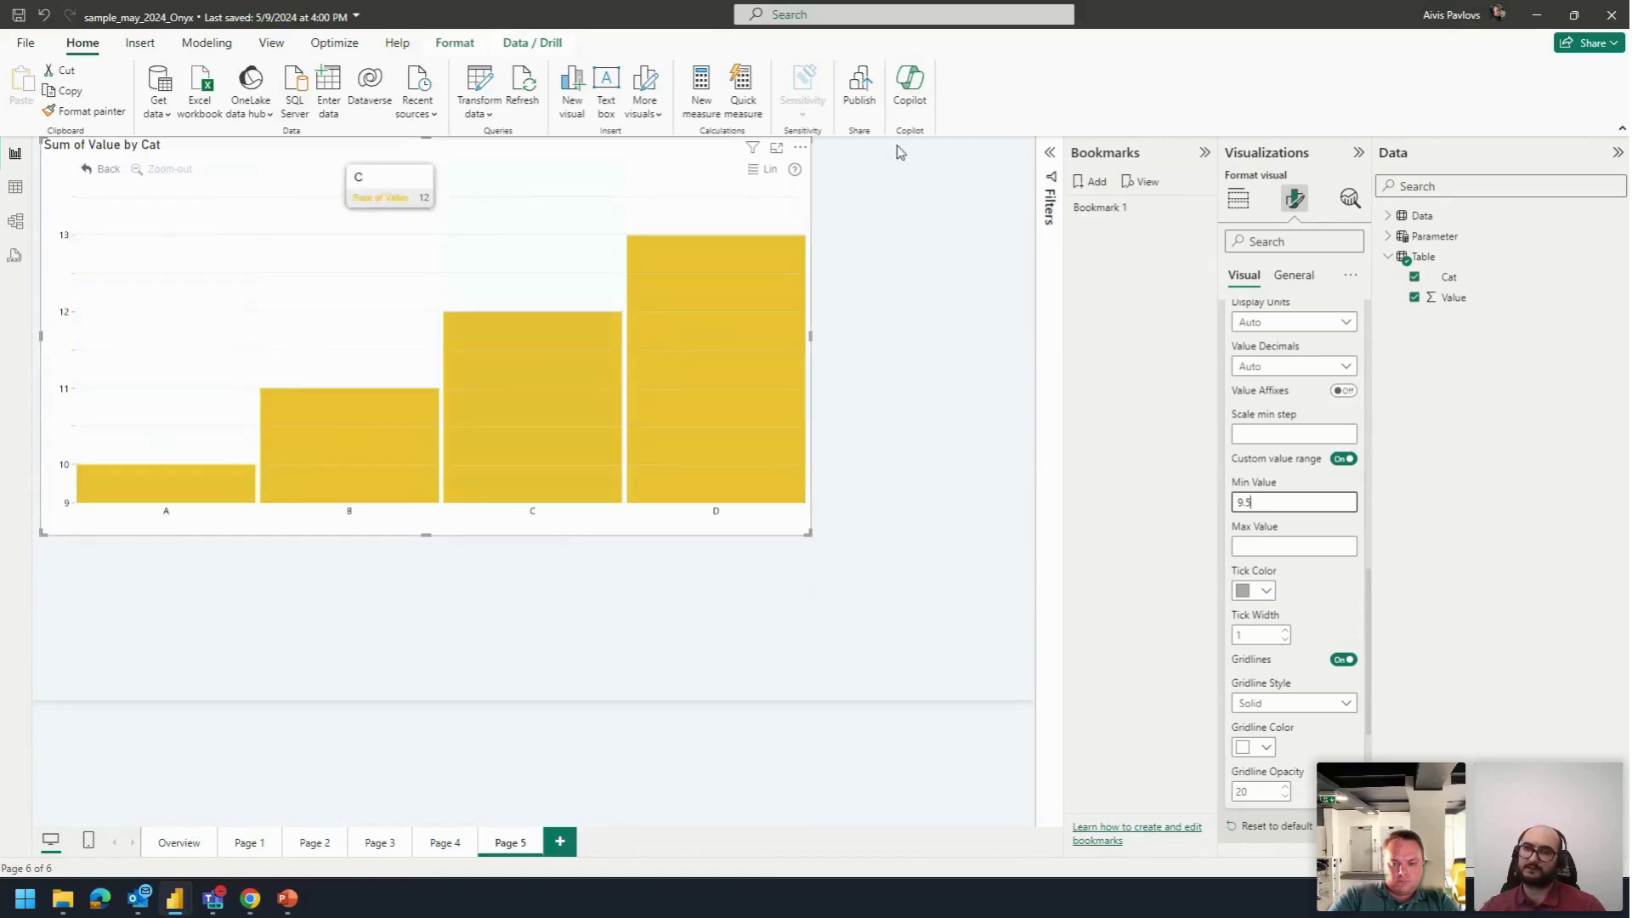
Step: Switch to the browser's Tech Support Performance Dashboard, open its Summary page, drill into Tier 1 on the support level donut, and drill back up
{"action": "left_click", "coordinate": [1540, 16]}
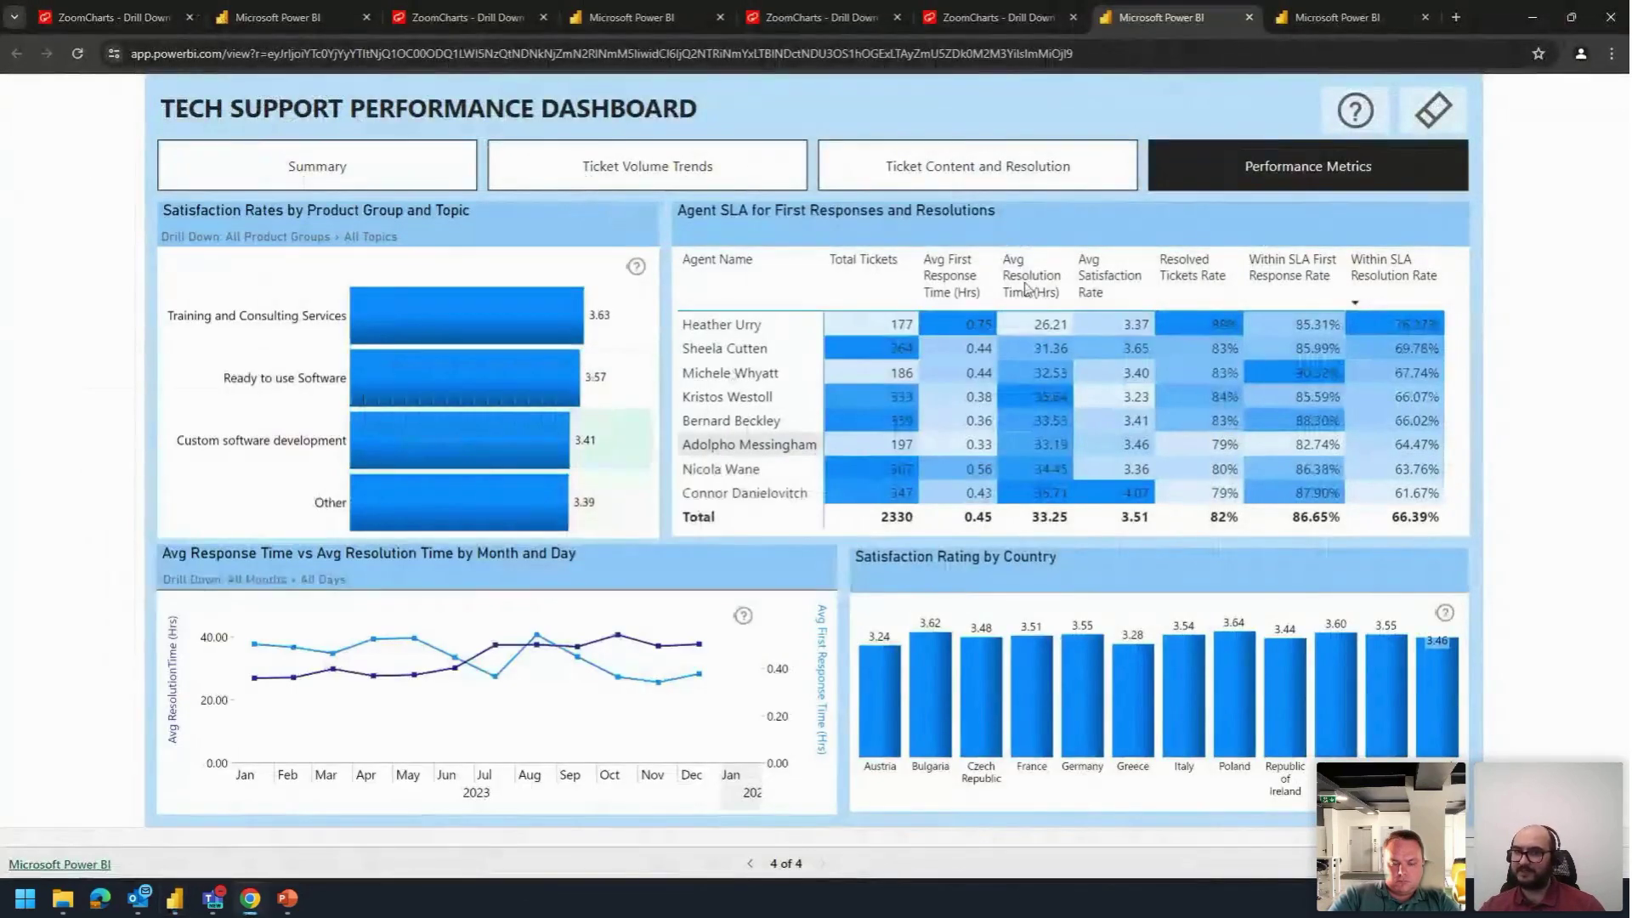
{"action": "left_click", "coordinate": [371, 178]}
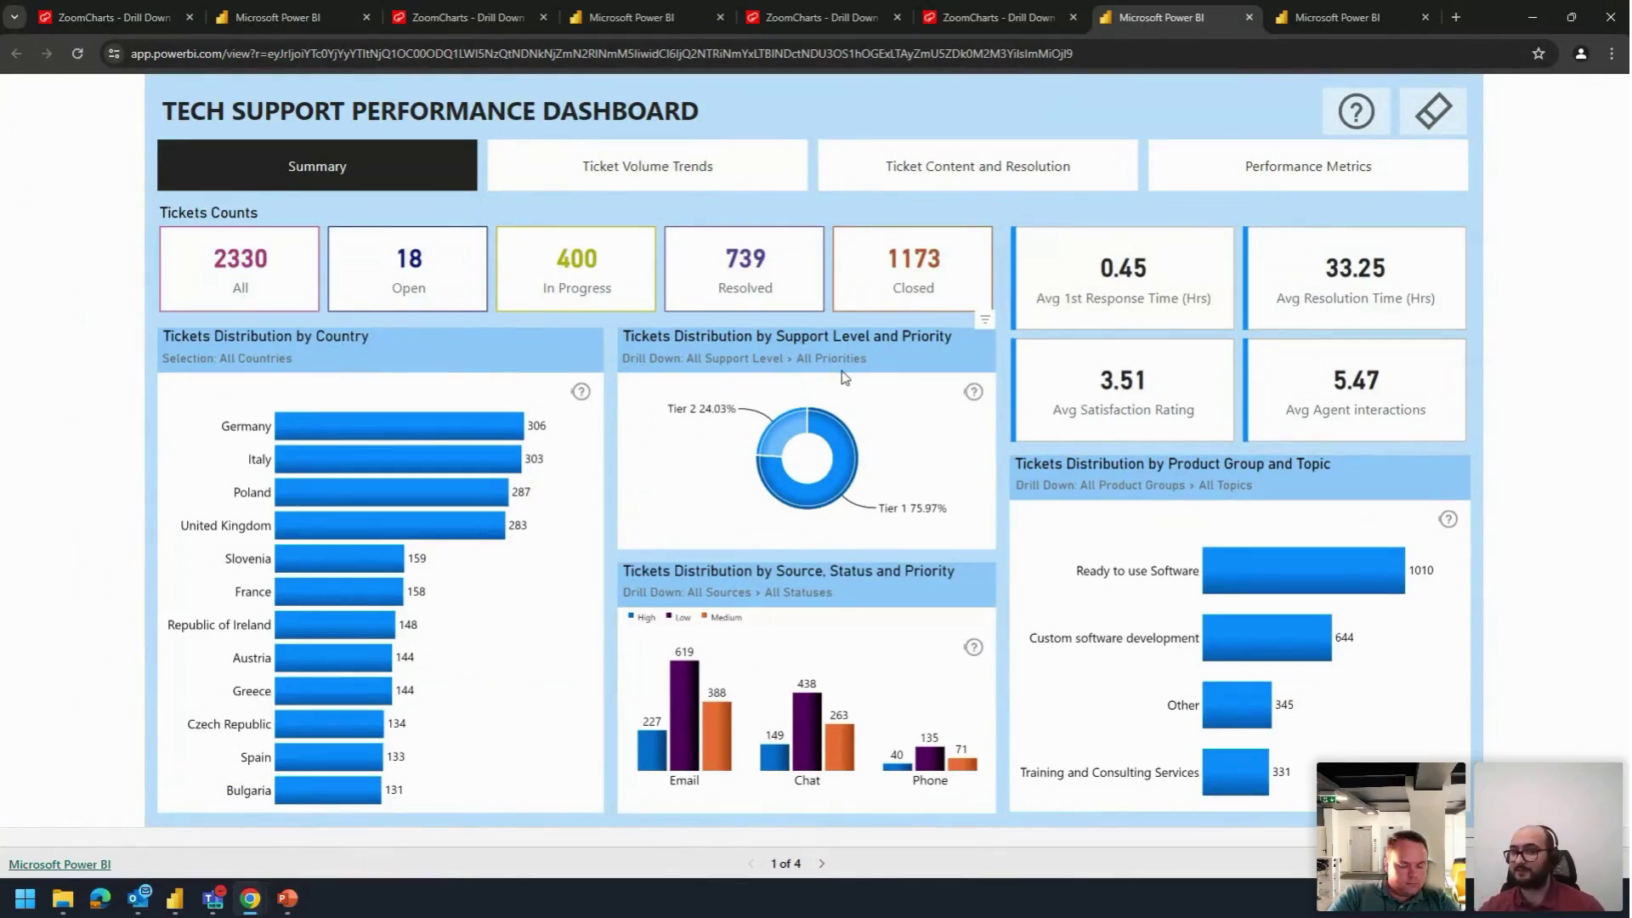
{"action": "left_click", "coordinate": [837, 448]}
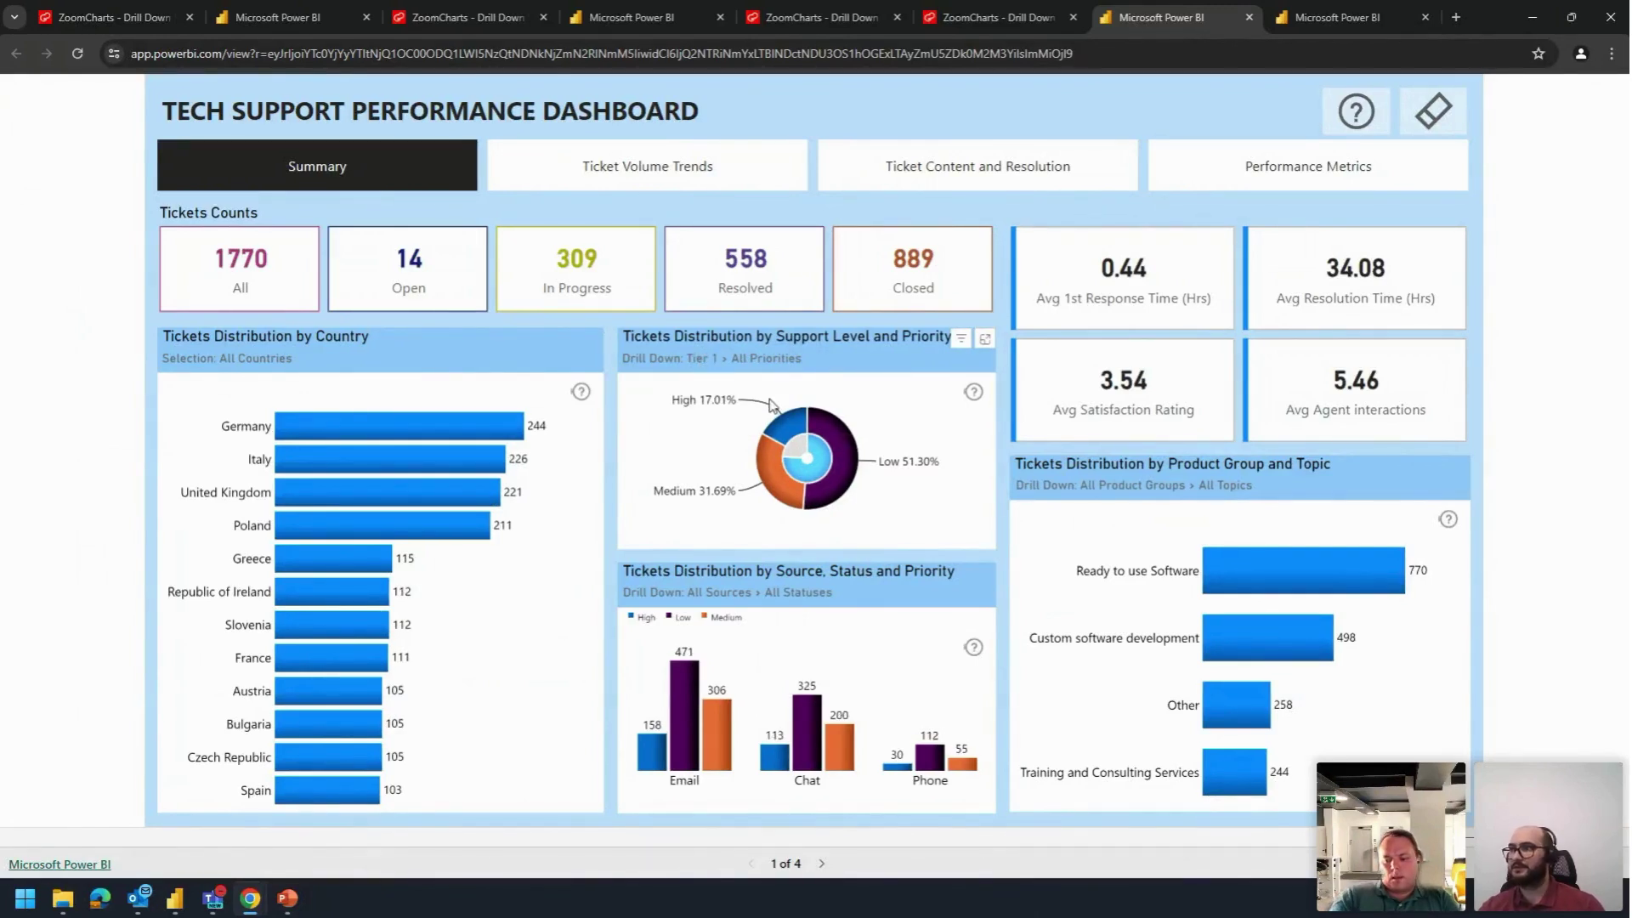
{"action": "left_click", "coordinate": [820, 476]}
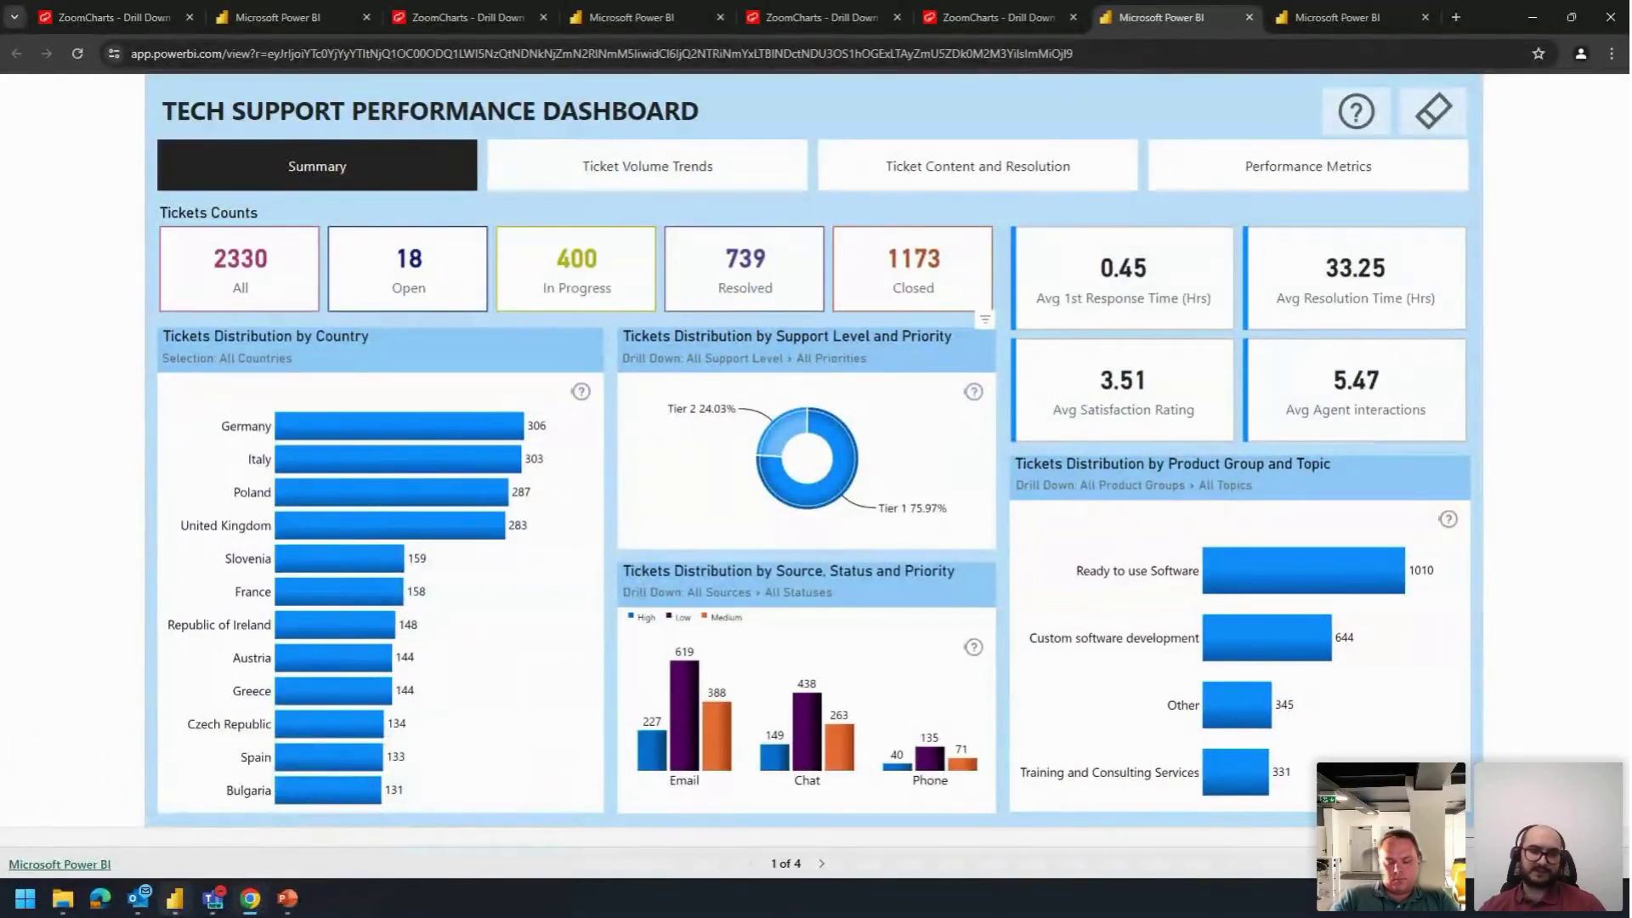
Step: Switch back to the sample_may_2024_Onyx report in Power BI Desktop and start a new measure in the Data table
{"action": "left_click", "coordinate": [174, 898]}
{"action": "left_click", "coordinate": [102, 804]}
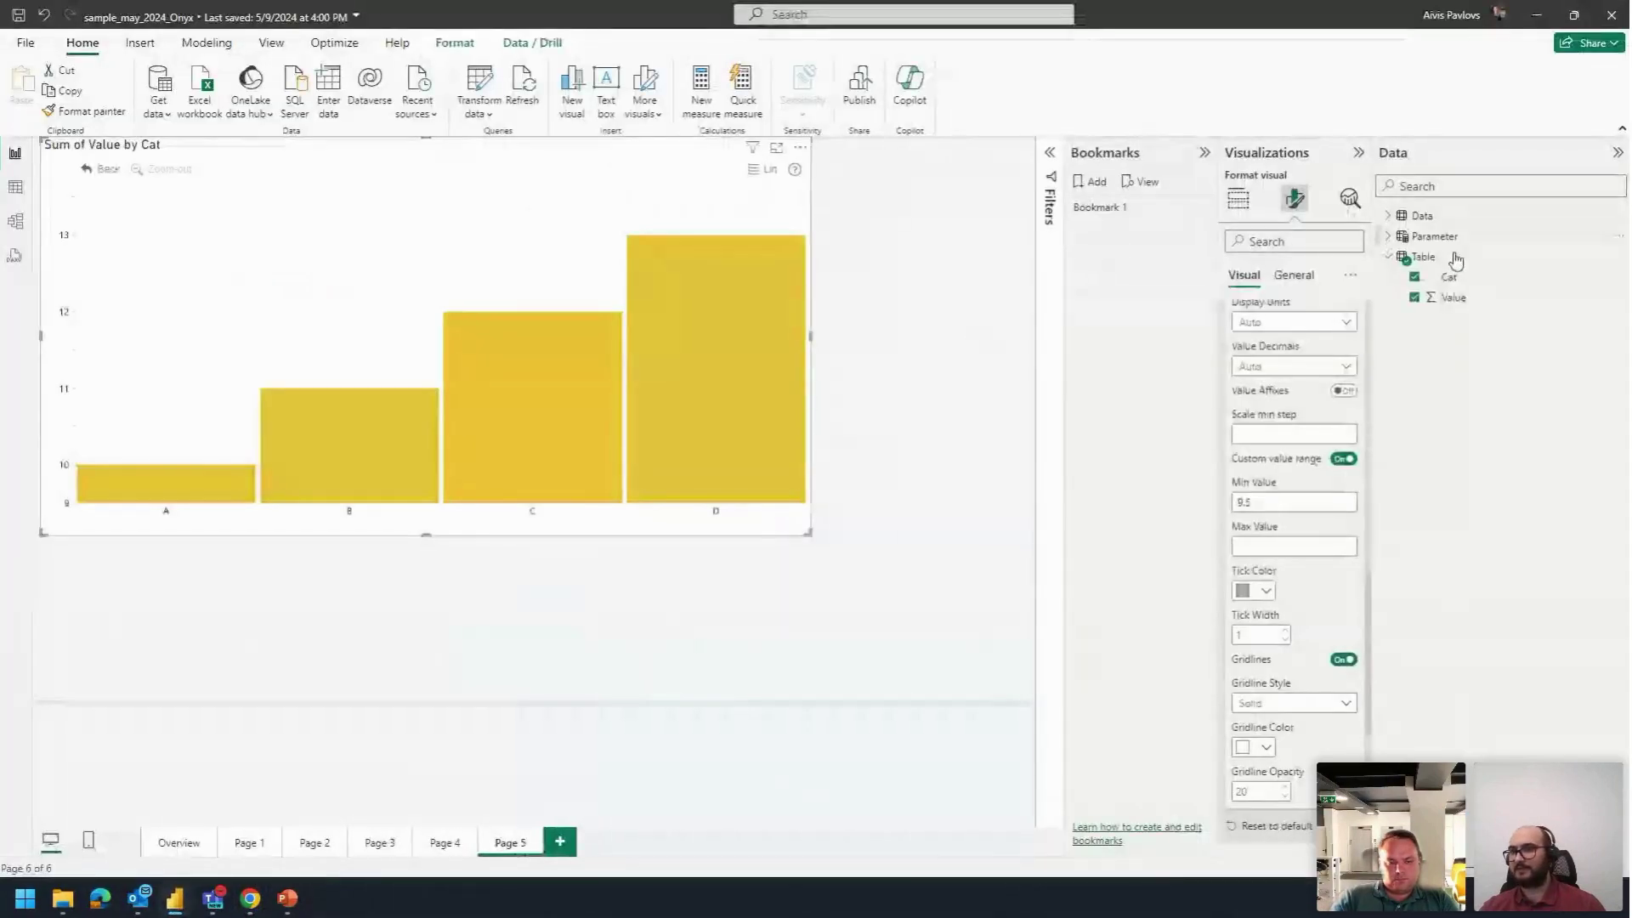
{"action": "right_click", "coordinate": [1426, 218]}
{"action": "left_click", "coordinate": [1495, 249]}
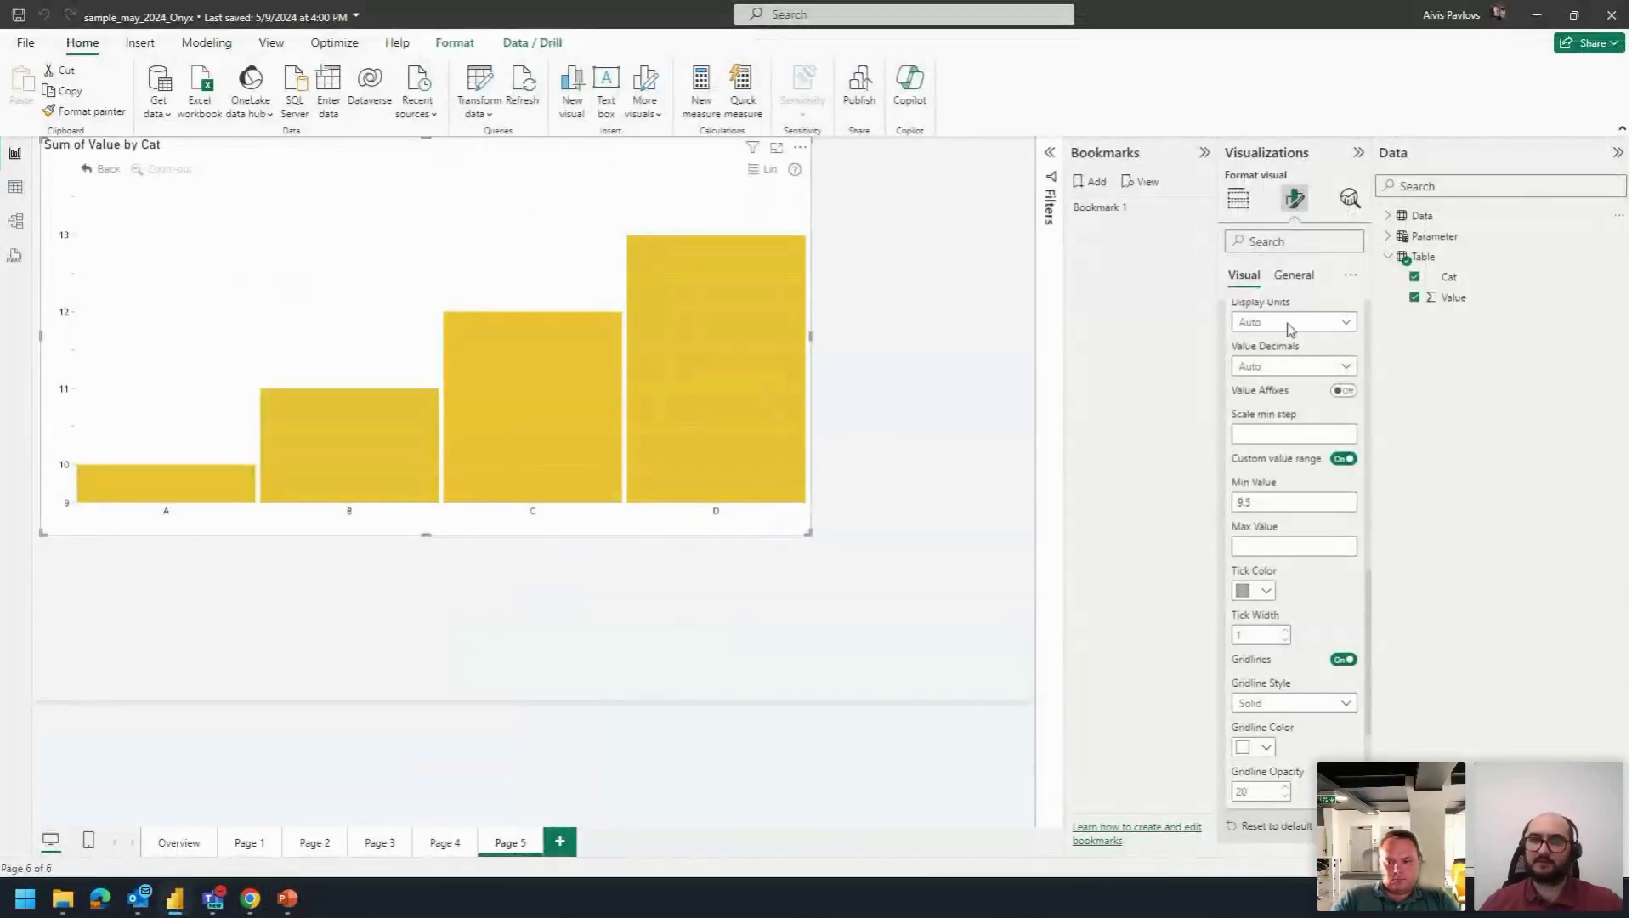
{"action": "type", "text": "selected"}
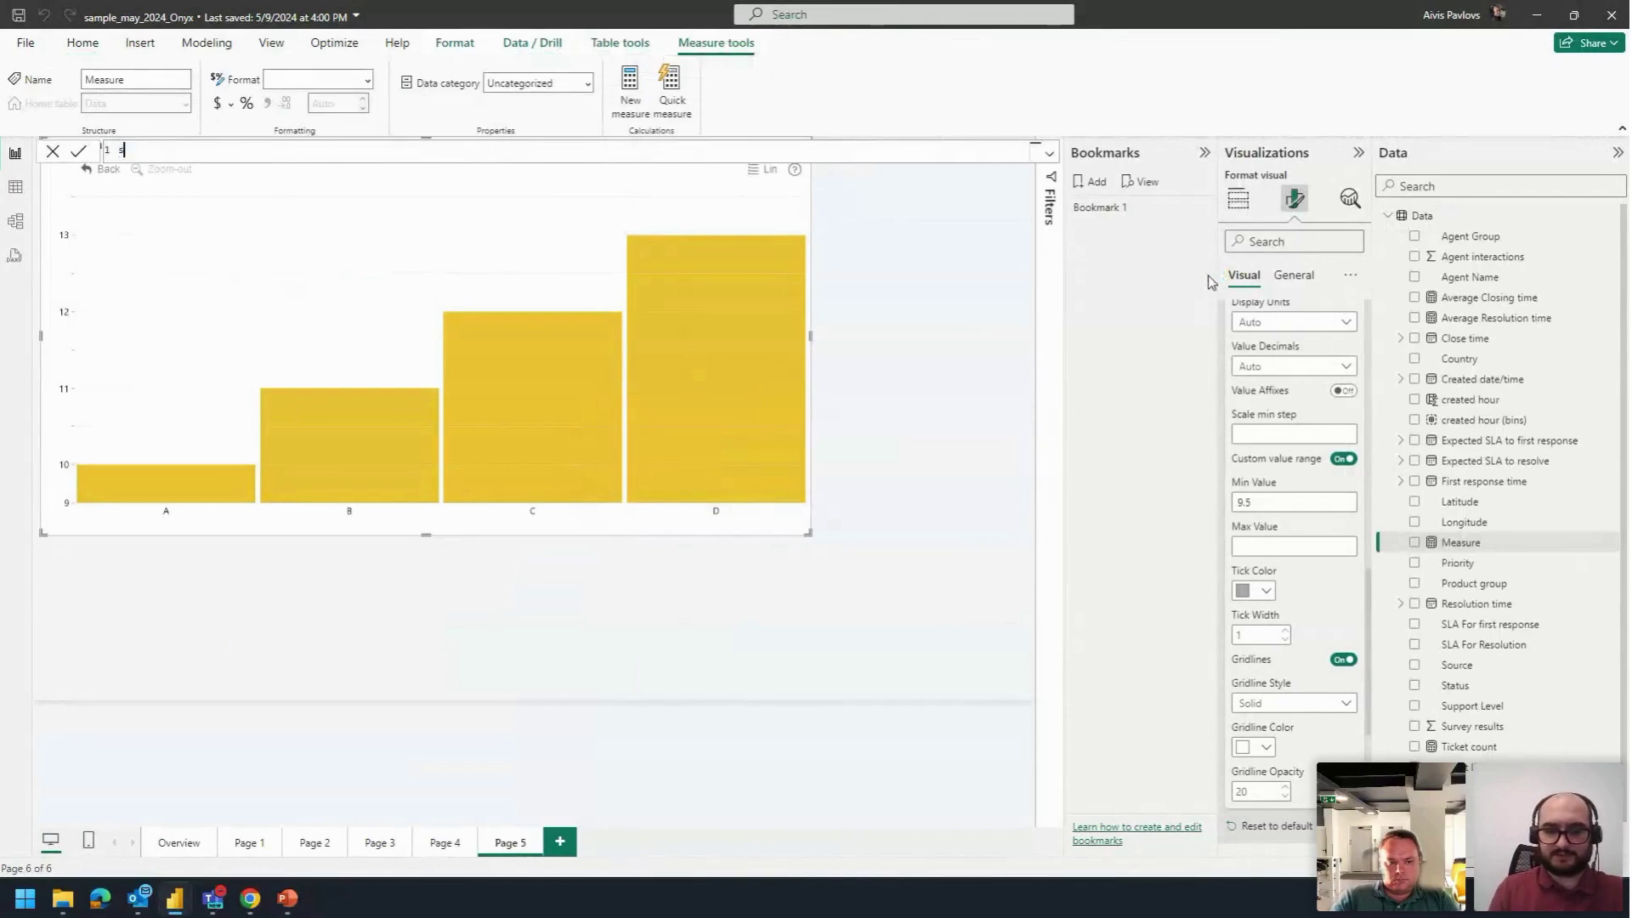
{"action": "key", "text": "BackSpace"}
{"action": "key", "text": "BackSpace"}
{"action": "key", "text": "BackSpace"}
{"action": "key", "text": "BackSpace"}
{"action": "key", "text": "BackSpace"}
{"action": "key", "text": "BackSpace"}
{"action": "key", "text": "BackSpace"}
{"action": "key", "text": "BackSpace"}
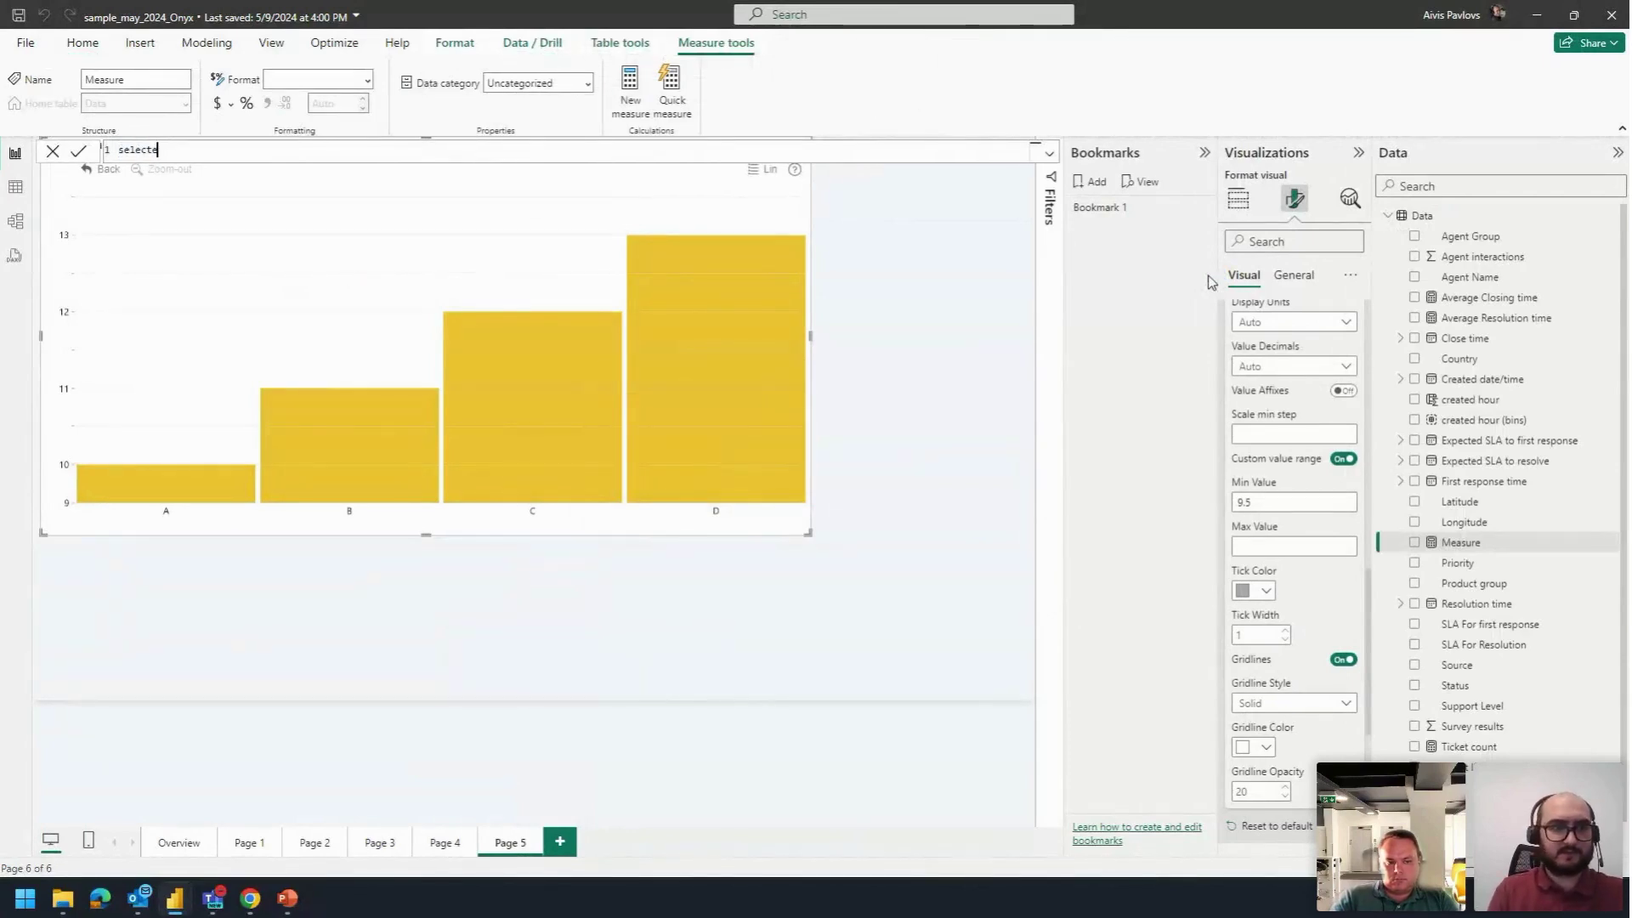
Step: Write the measure formula title = SELECTEDVALUE('Table'[Cat],"Multiple categories")
{"action": "type", "text": "title = selected"}
{"action": "key", "text": "Down"}
{"action": "key", "text": "Tab"}
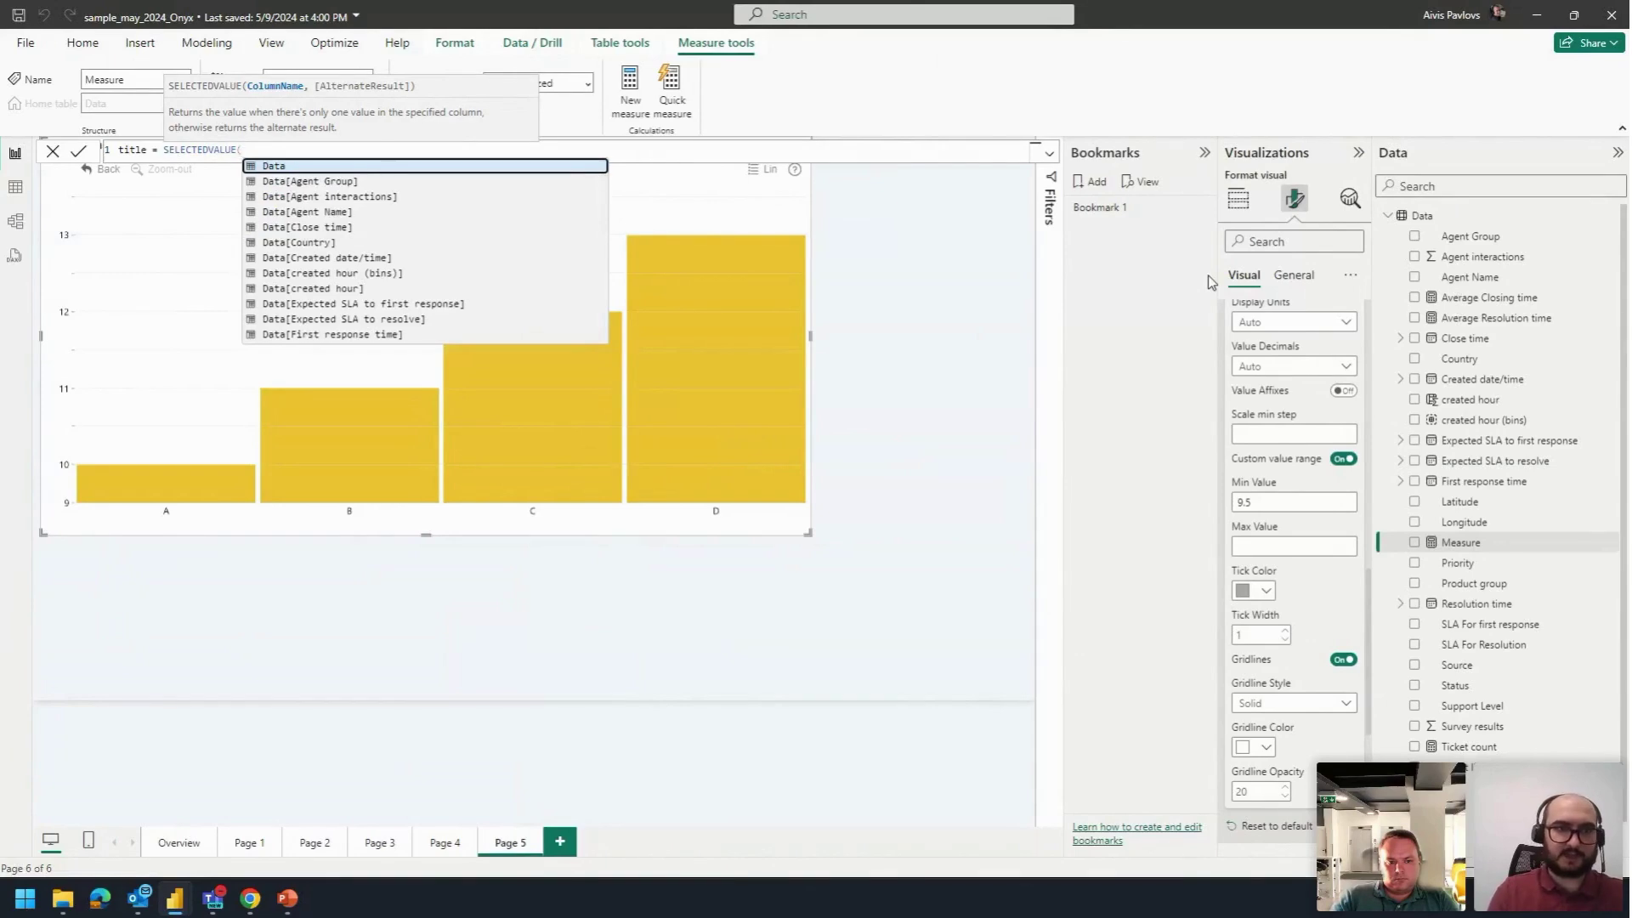
{"action": "type", "text": "tab"}
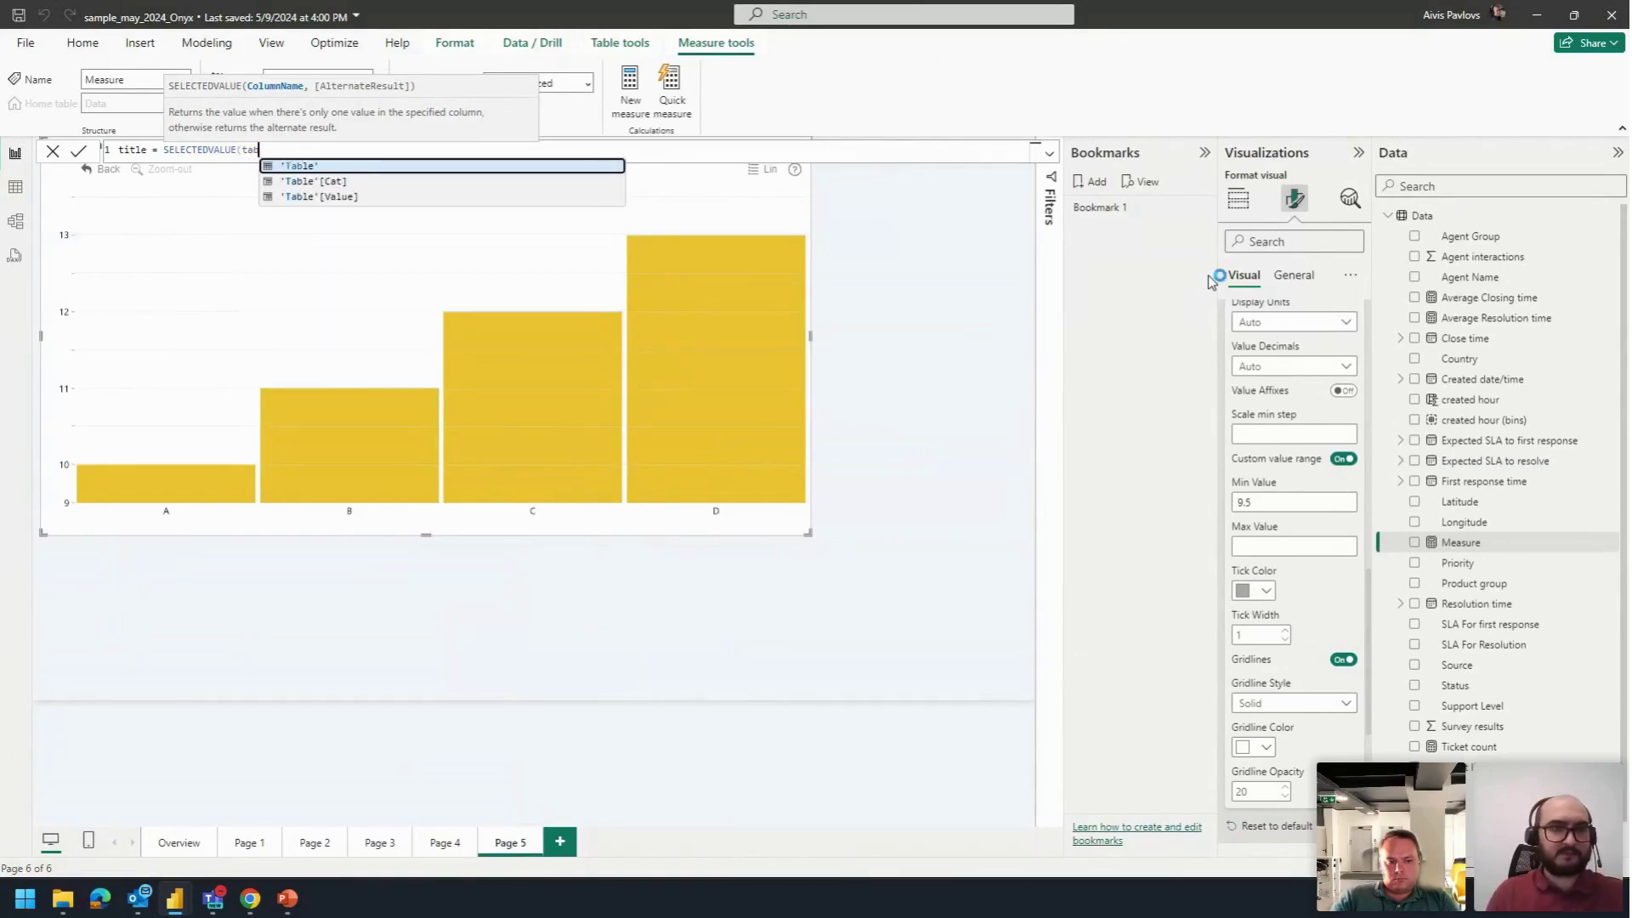
{"action": "key", "text": "Down"}
{"action": "key", "text": "Tab"}
{"action": "type", "text": ",::"}
{"action": "type", "text": "\""}
{"action": "scroll", "coordinate": [783, 157], "scroll_direction": "up", "scroll_amount": 4, "text": "ctrl"}
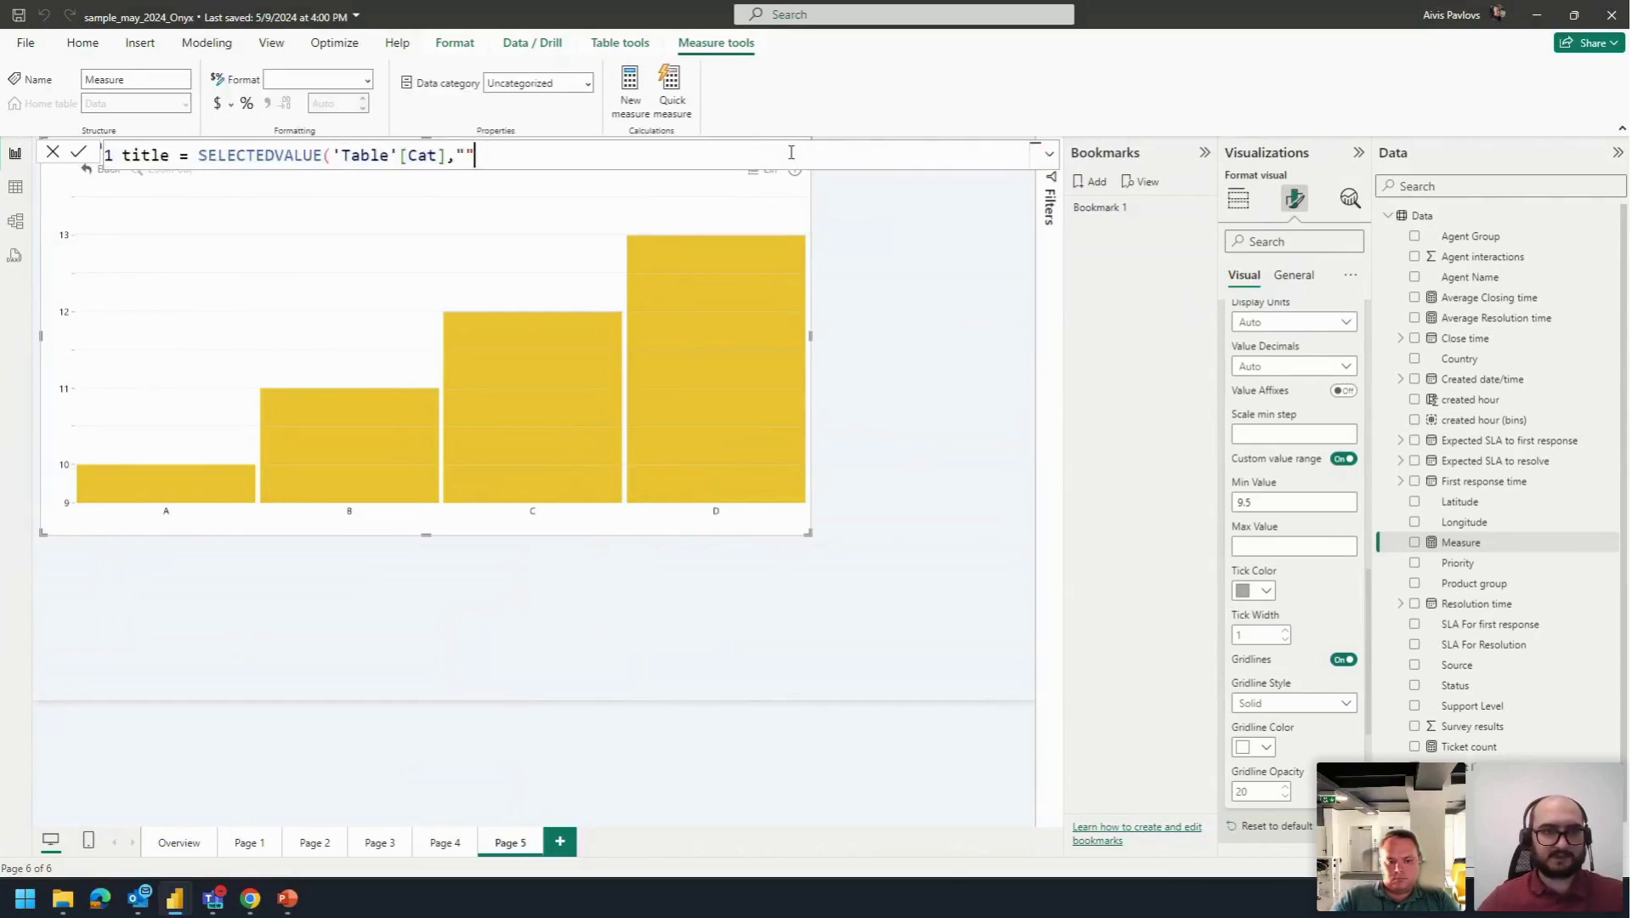
{"action": "type", "text": "Multiple categoru"}
{"action": "key", "text": "BackSpace"}
{"action": "type", "text": "ies\")"}
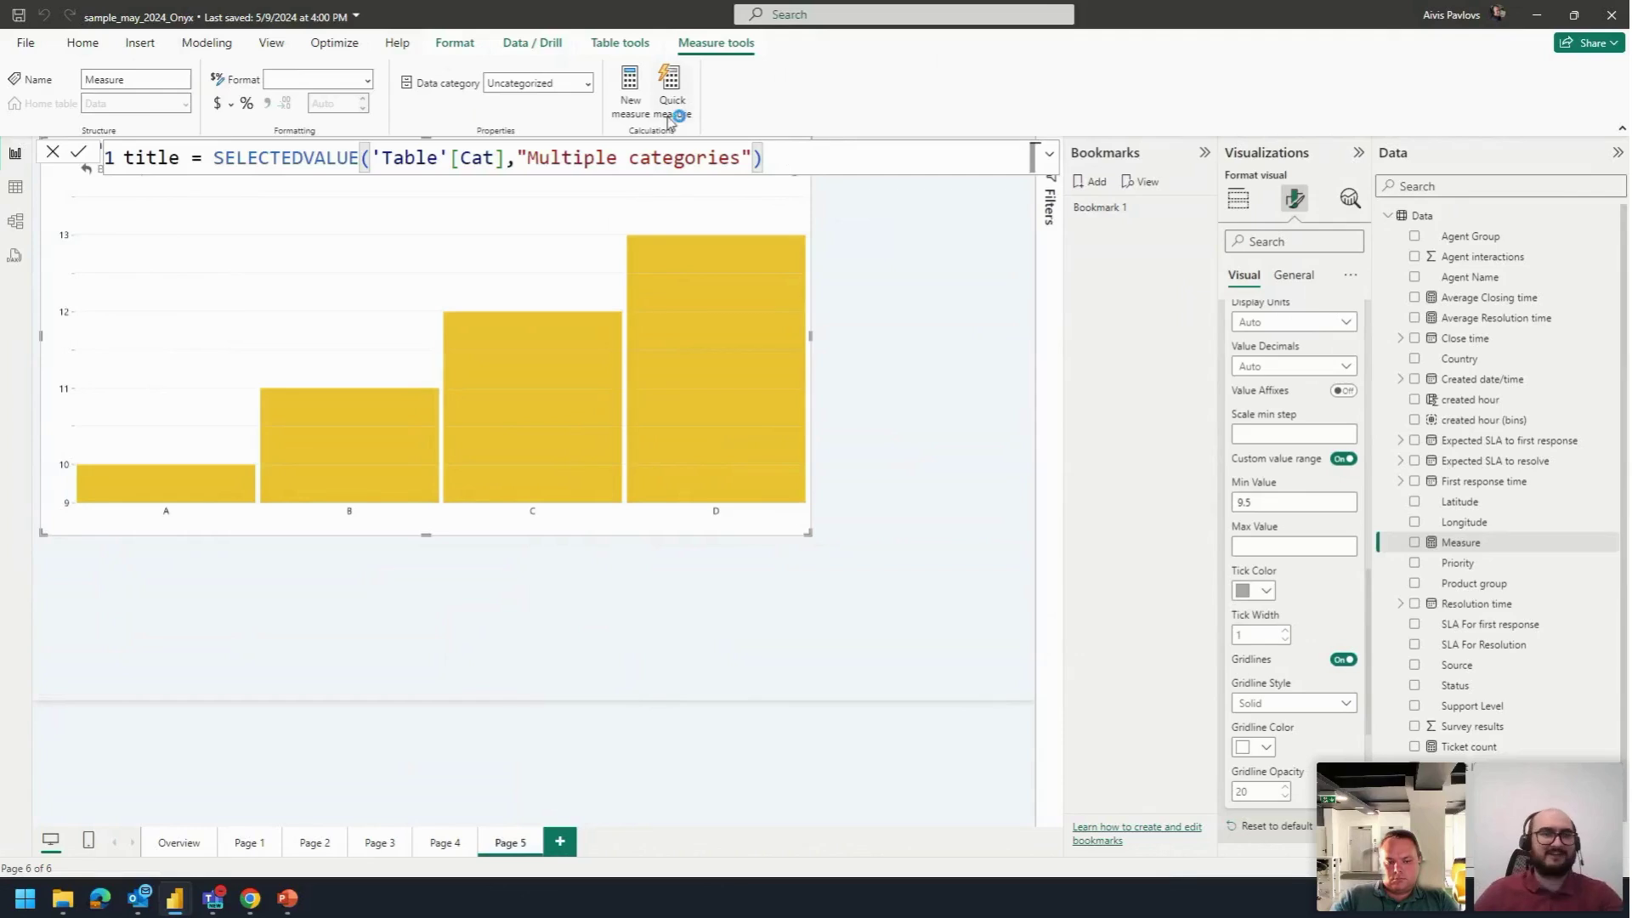
Step: Review the formula's column and alternate result arguments and commit the title measure
{"action": "left_click_drag", "start_coordinate": [225, 153], "coordinate": [404, 152]}
{"action": "left_click", "coordinate": [404, 151]}
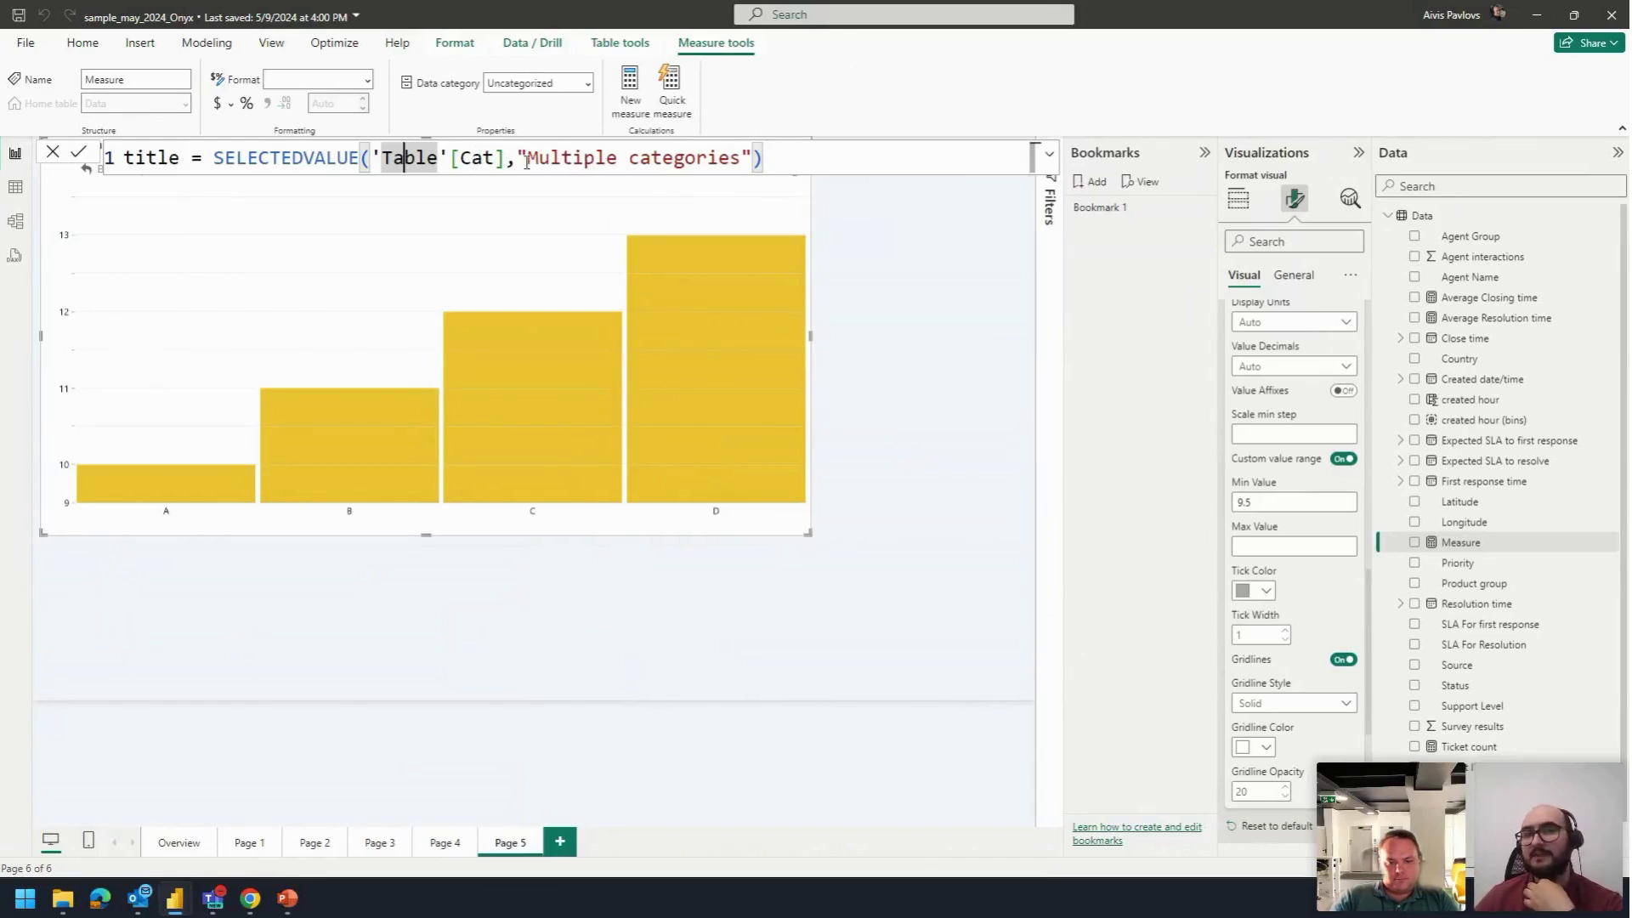
{"action": "left_click_drag", "start_coordinate": [528, 157], "coordinate": [662, 159]}
{"action": "left_click", "coordinate": [662, 158]}
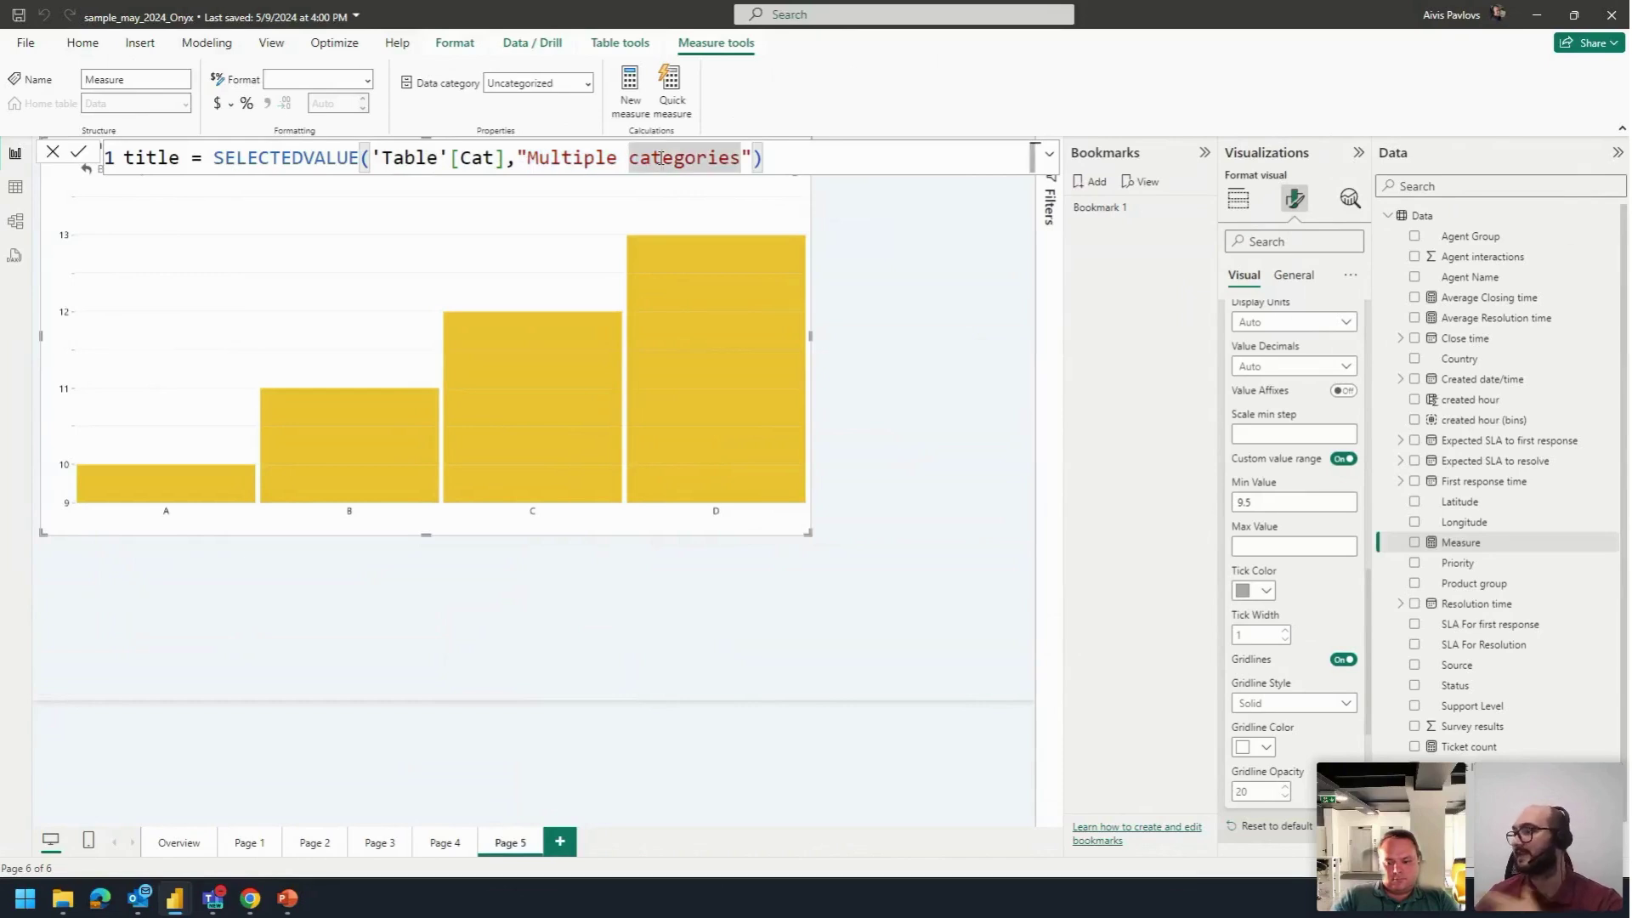
{"action": "left_click", "coordinate": [797, 159]}
{"action": "key", "text": "Return"}
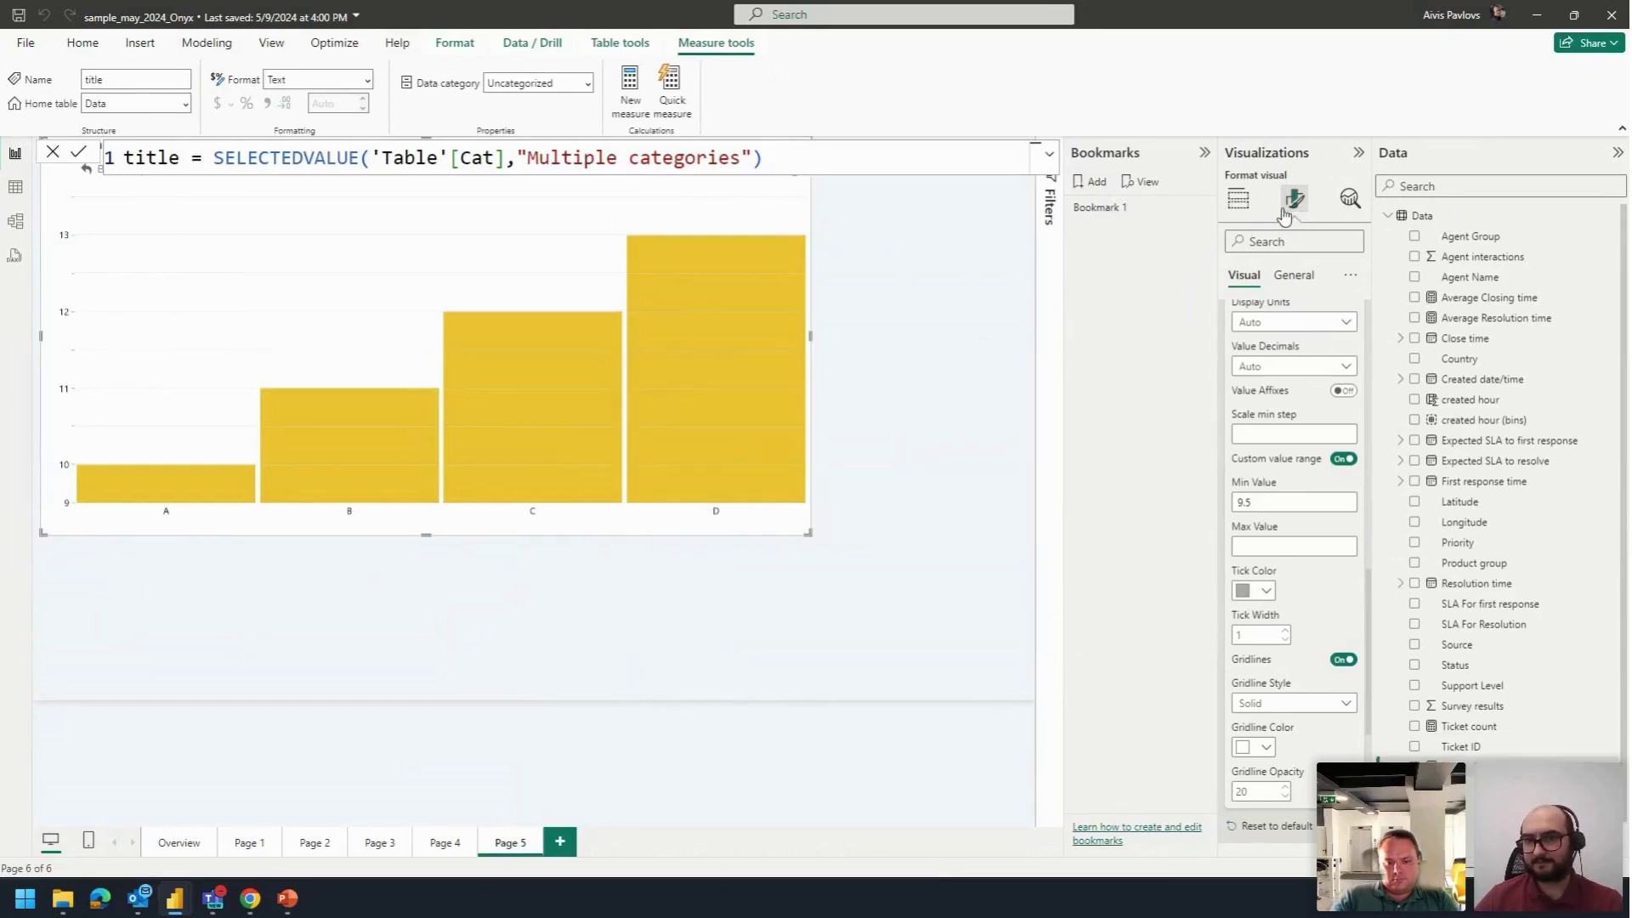
Step: Convert the combo chart into a card and replace its Sum of Value field with the title measure
{"action": "left_click", "coordinate": [1239, 198]}
{"action": "left_click", "coordinate": [1353, 311]}
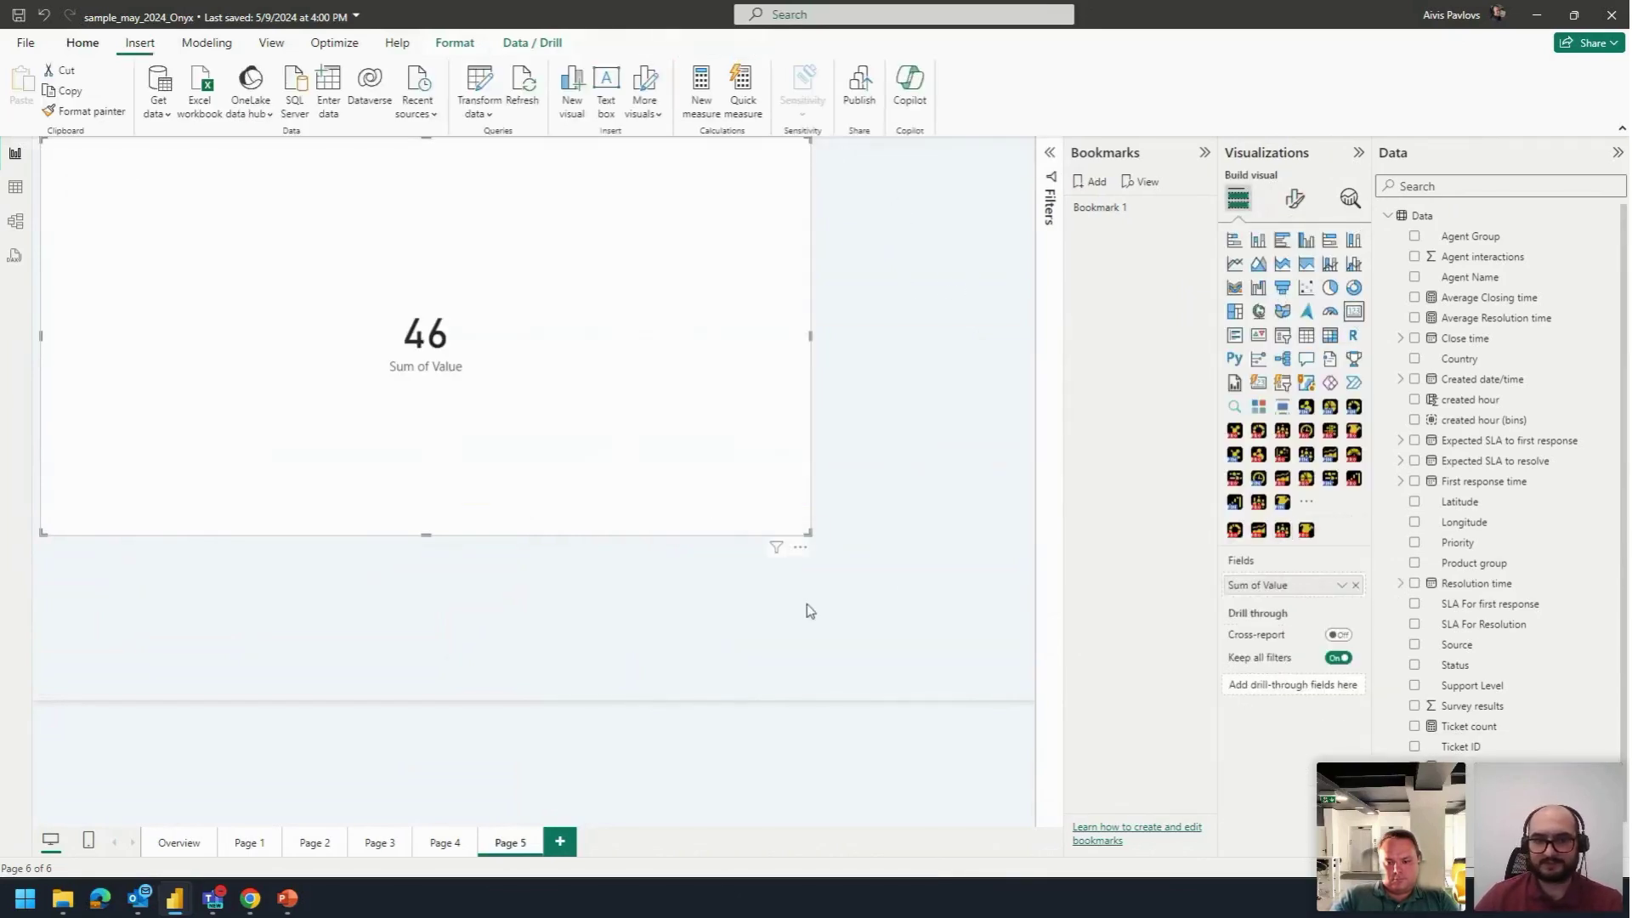
{"action": "scroll", "coordinate": [1500, 688], "scroll_direction": "down", "scroll_amount": 1}
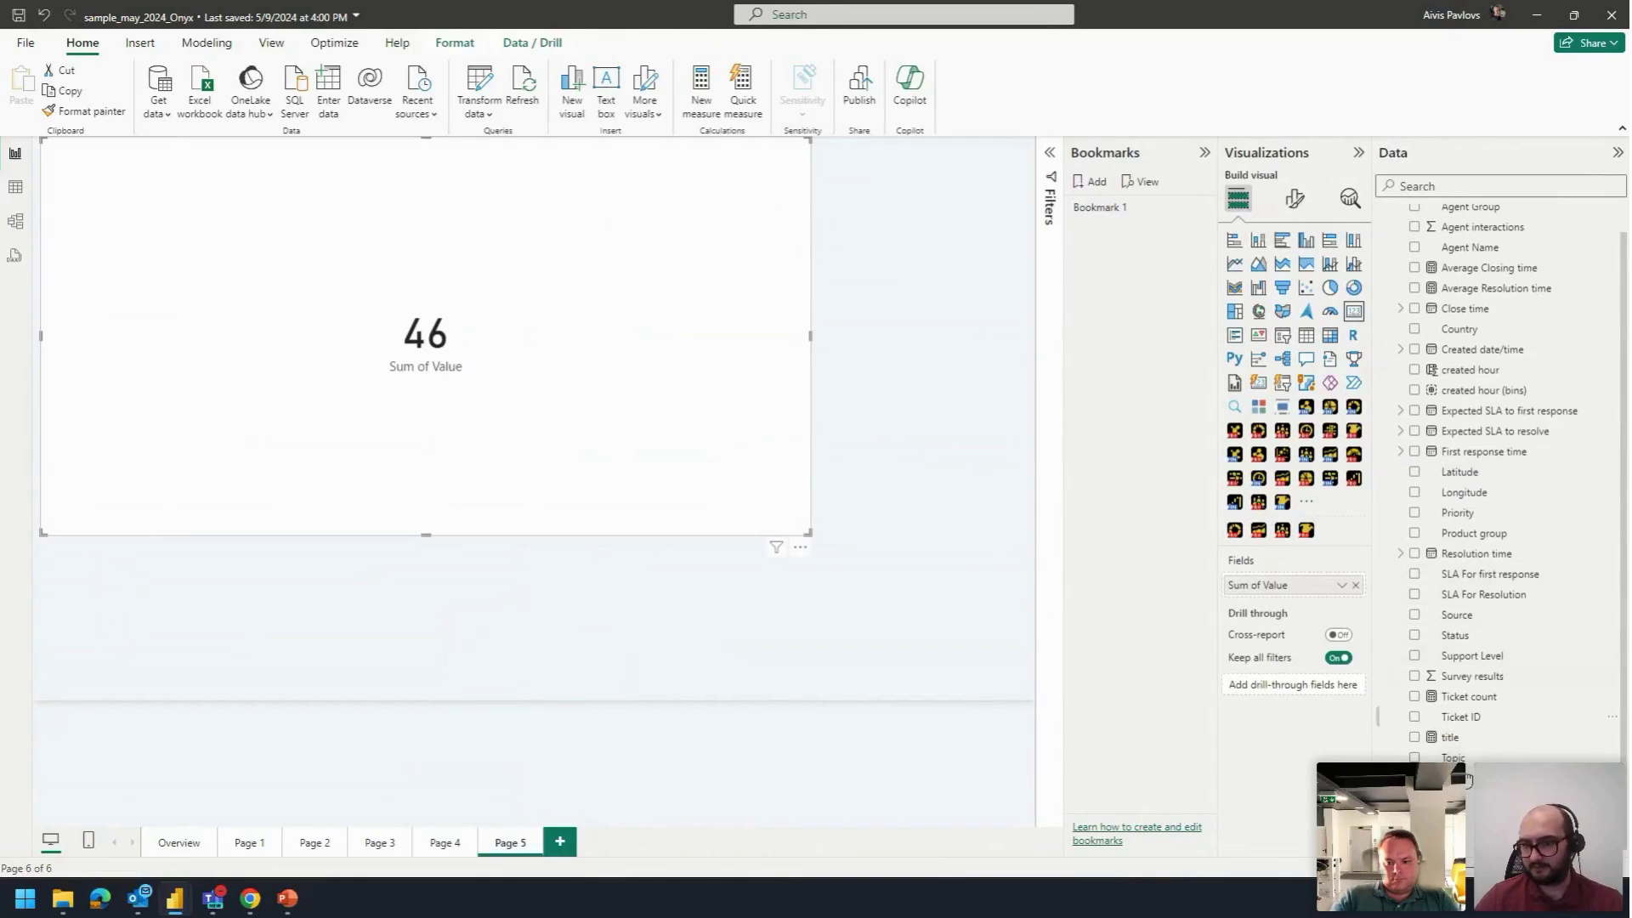
{"action": "scroll", "coordinate": [1521, 420], "scroll_direction": "up", "scroll_amount": 1}
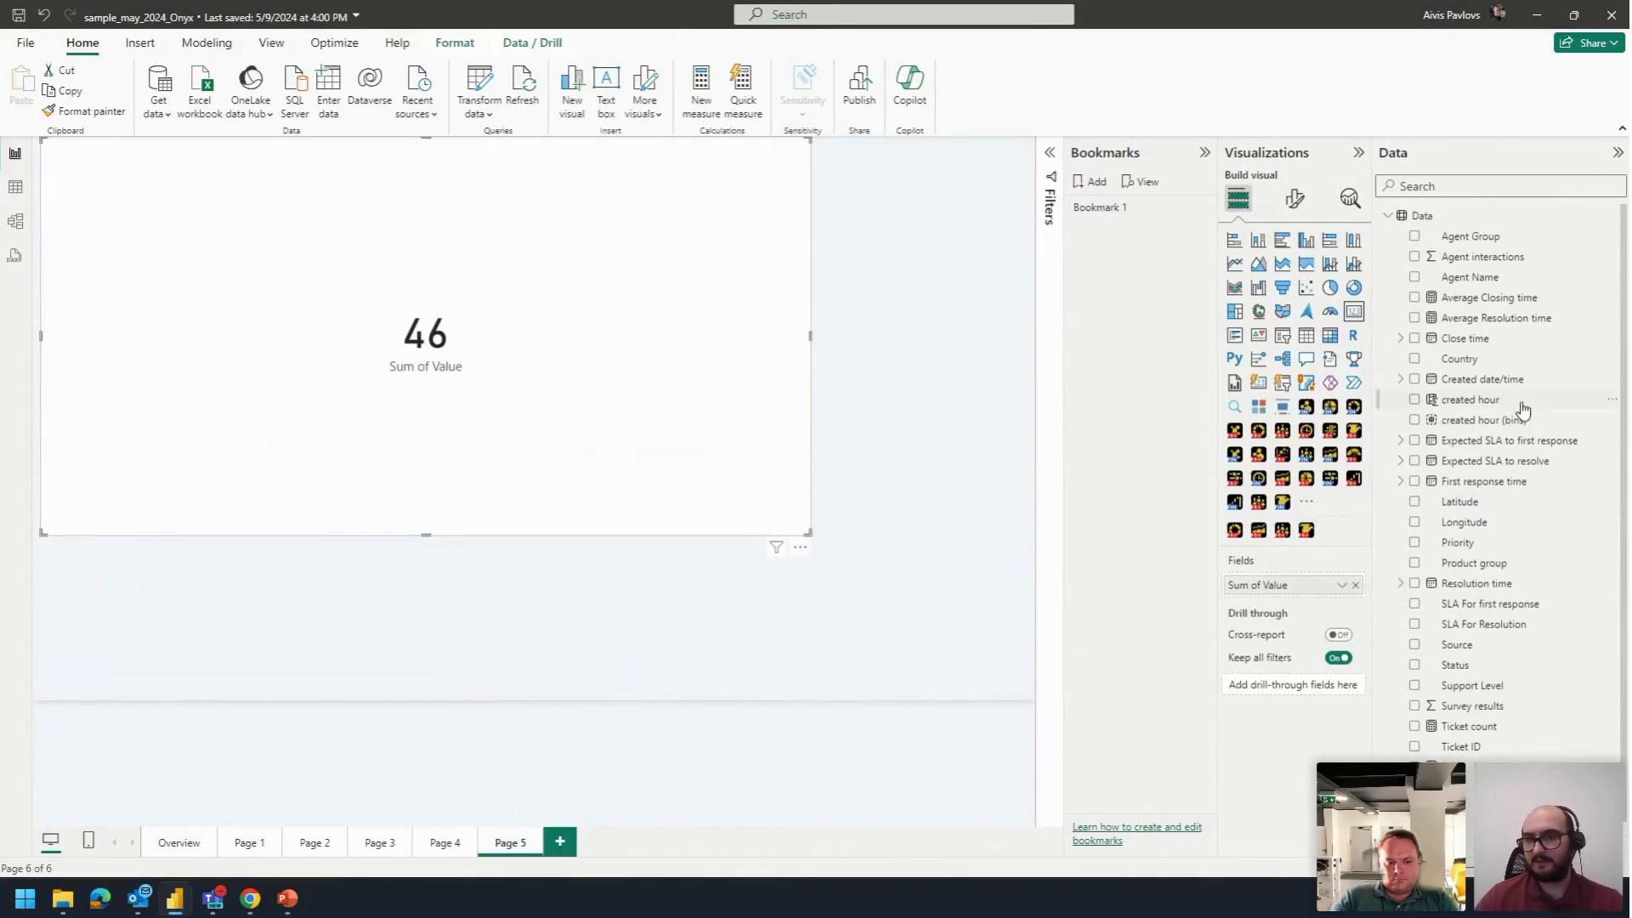
{"action": "type", "text": "title"}
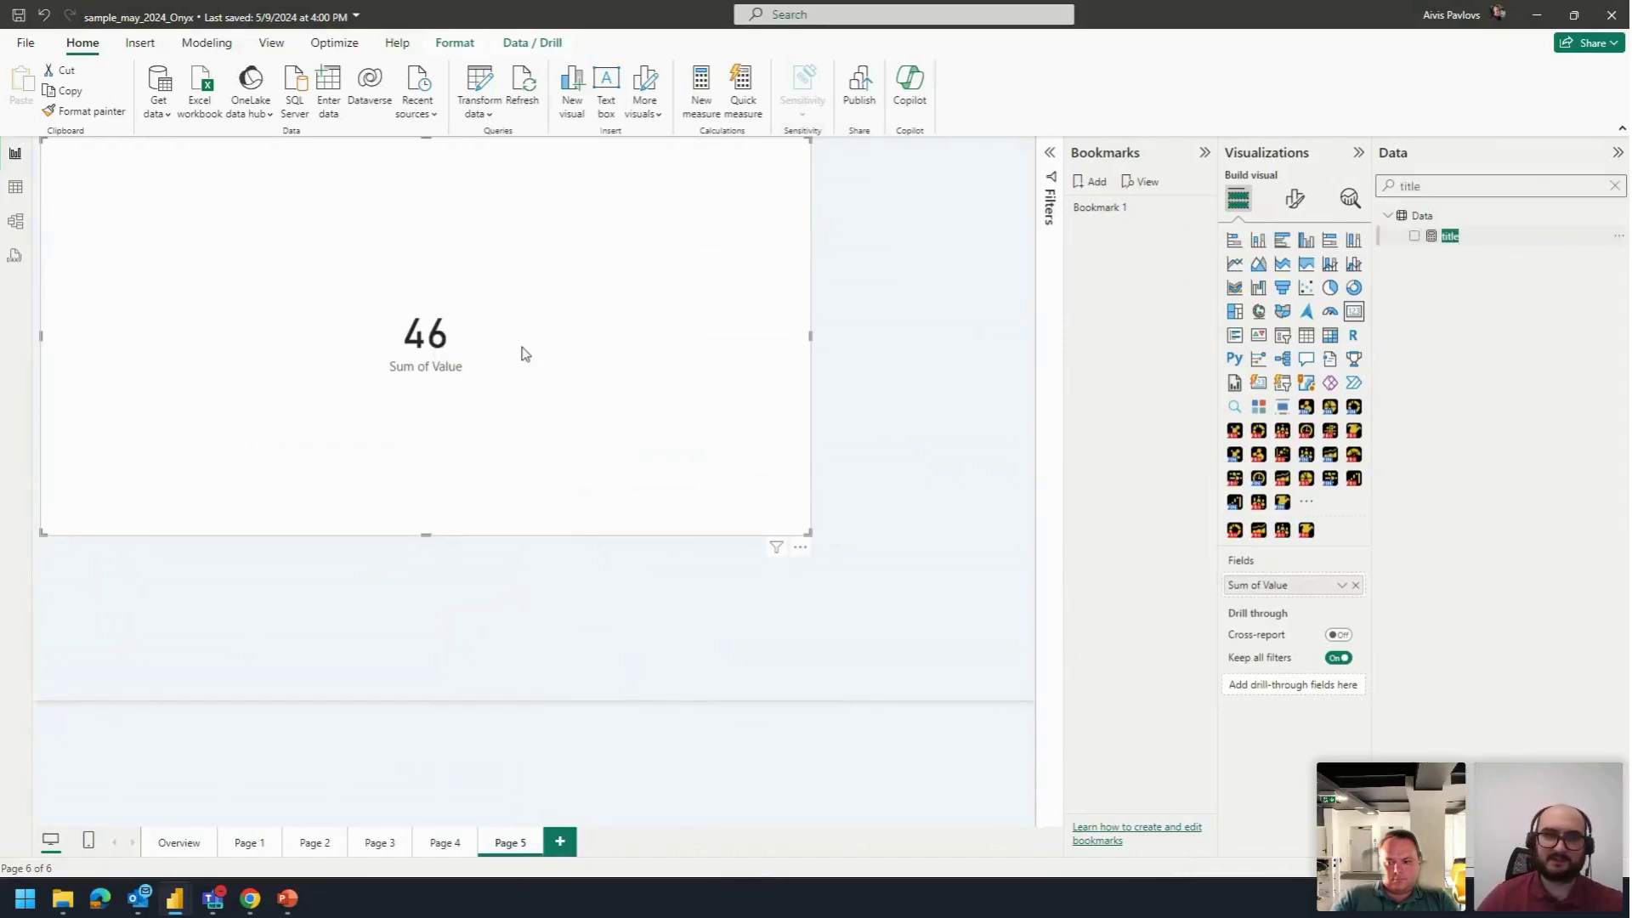
{"action": "left_click_drag", "start_coordinate": [1471, 249], "coordinate": [1295, 586]}
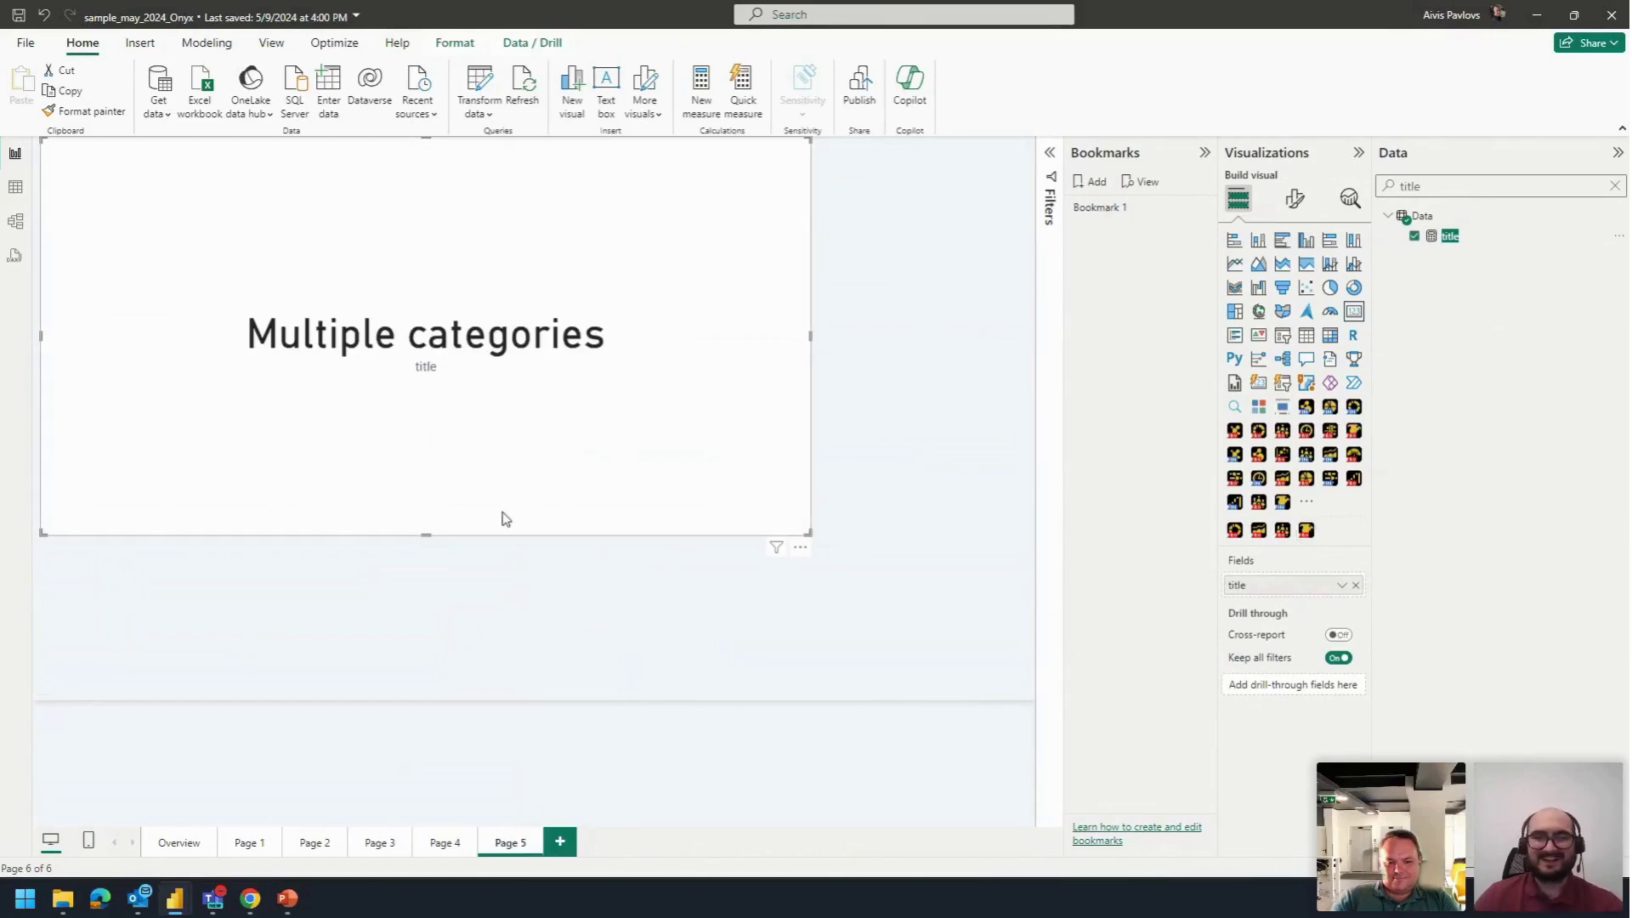
Step: Clear the field search and add a table visual below the card that lists the Cat column
{"action": "left_click", "coordinate": [888, 492]}
{"action": "double_click", "coordinate": [1411, 185]}
{"action": "key", "text": "BackSpace"}
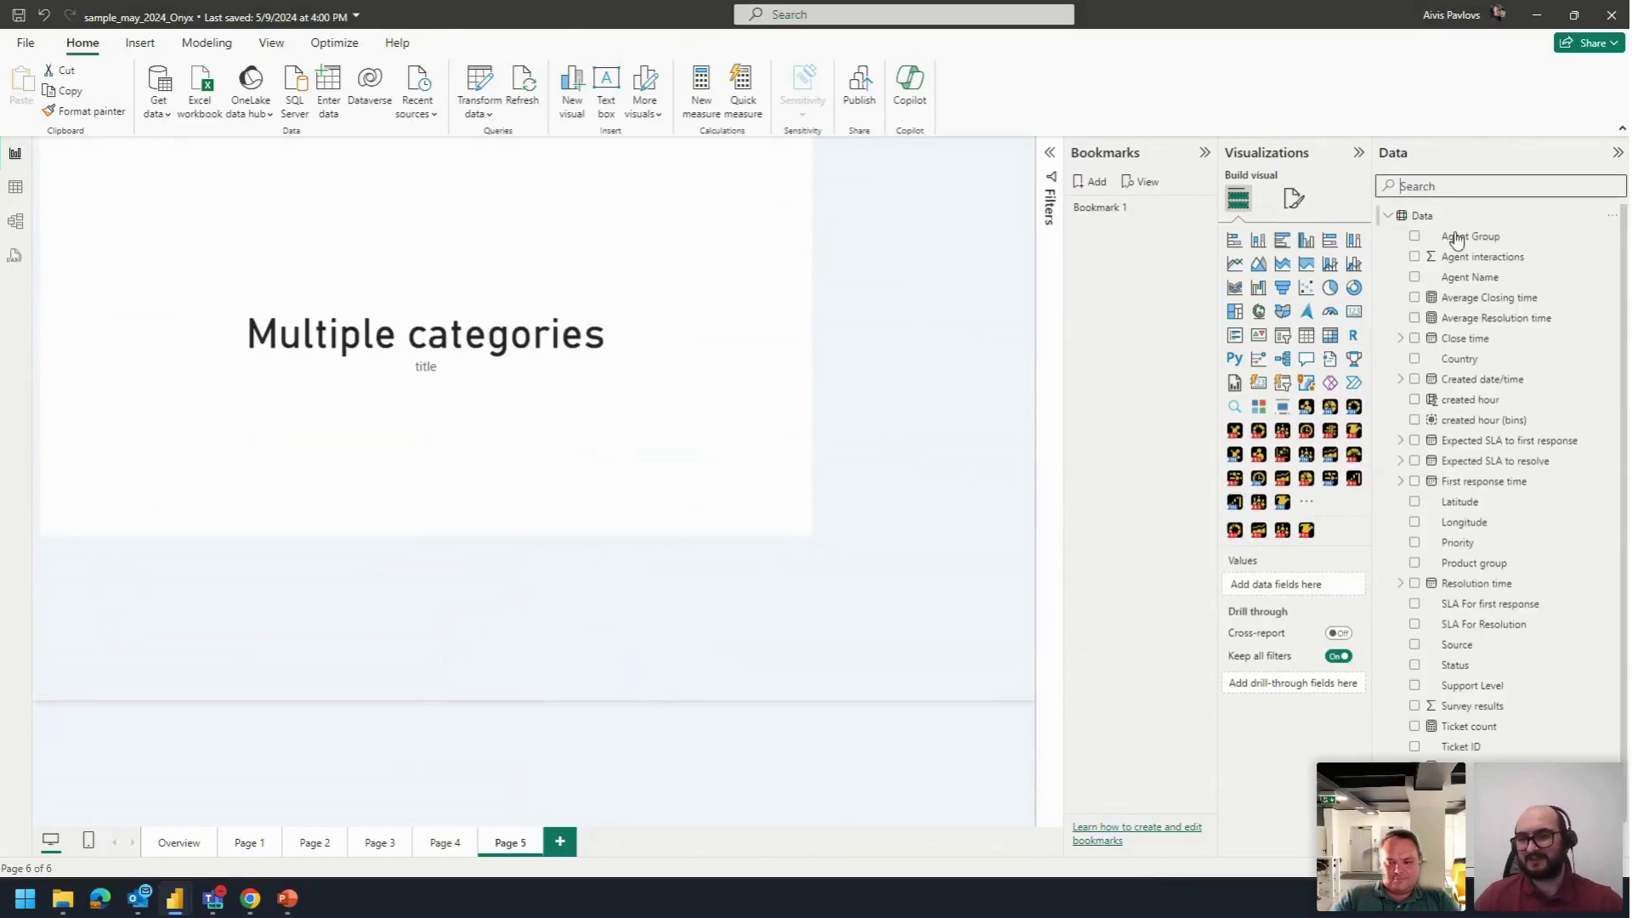
{"action": "left_click", "coordinate": [1305, 335]}
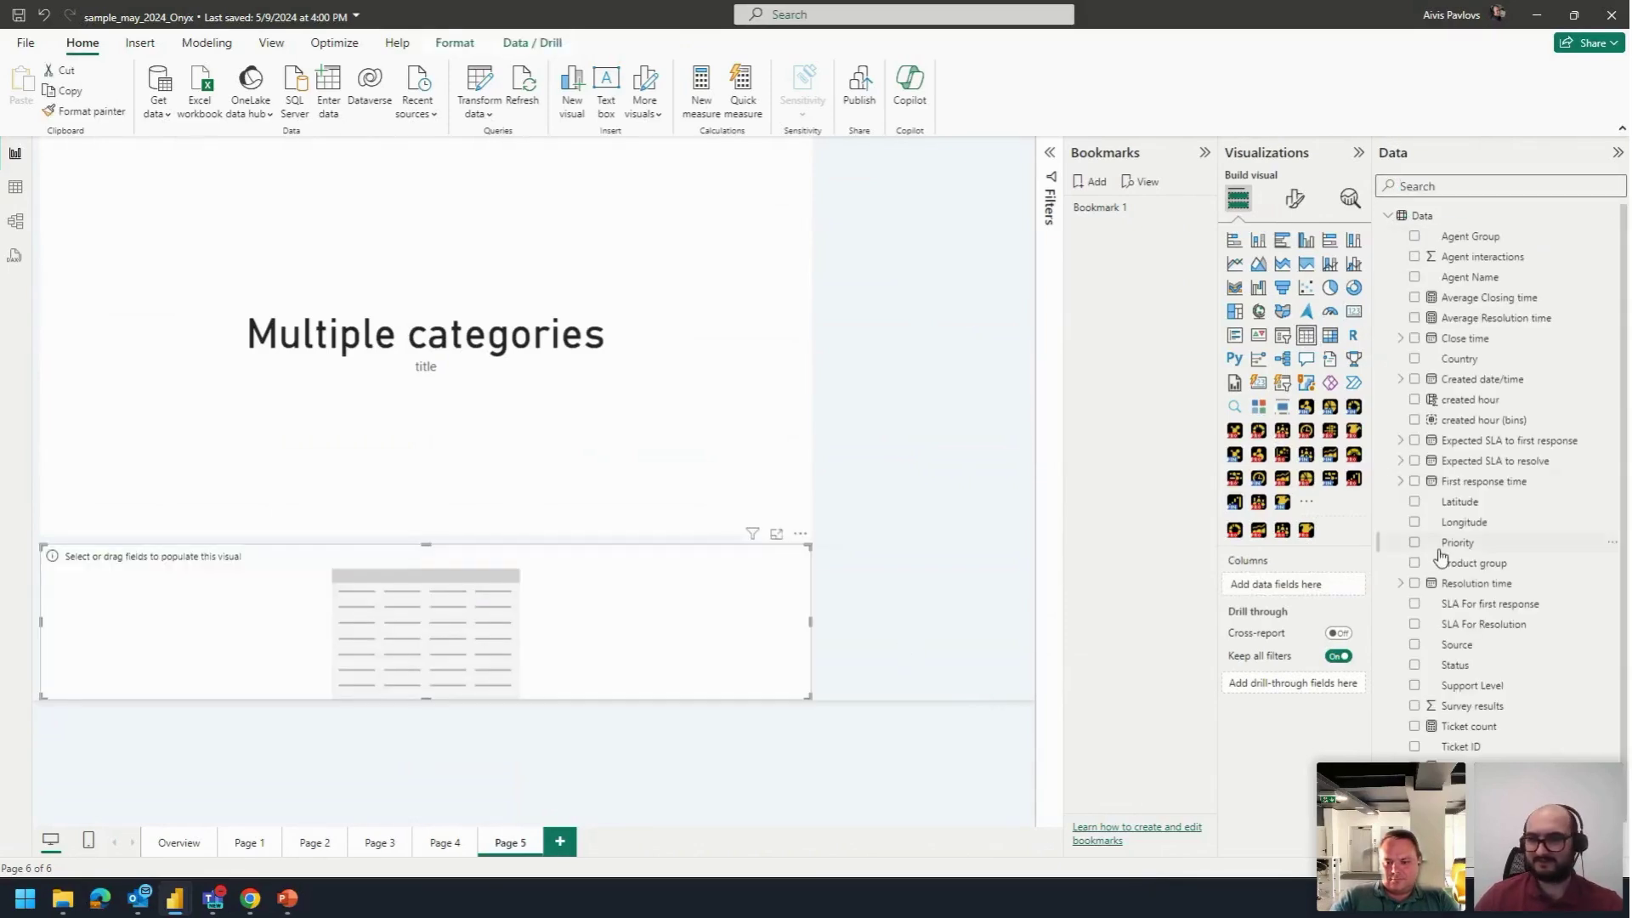
{"action": "scroll", "coordinate": [1459, 738], "scroll_direction": "down", "scroll_amount": 1}
{"action": "left_click_drag", "start_coordinate": [1458, 738], "coordinate": [466, 586]}
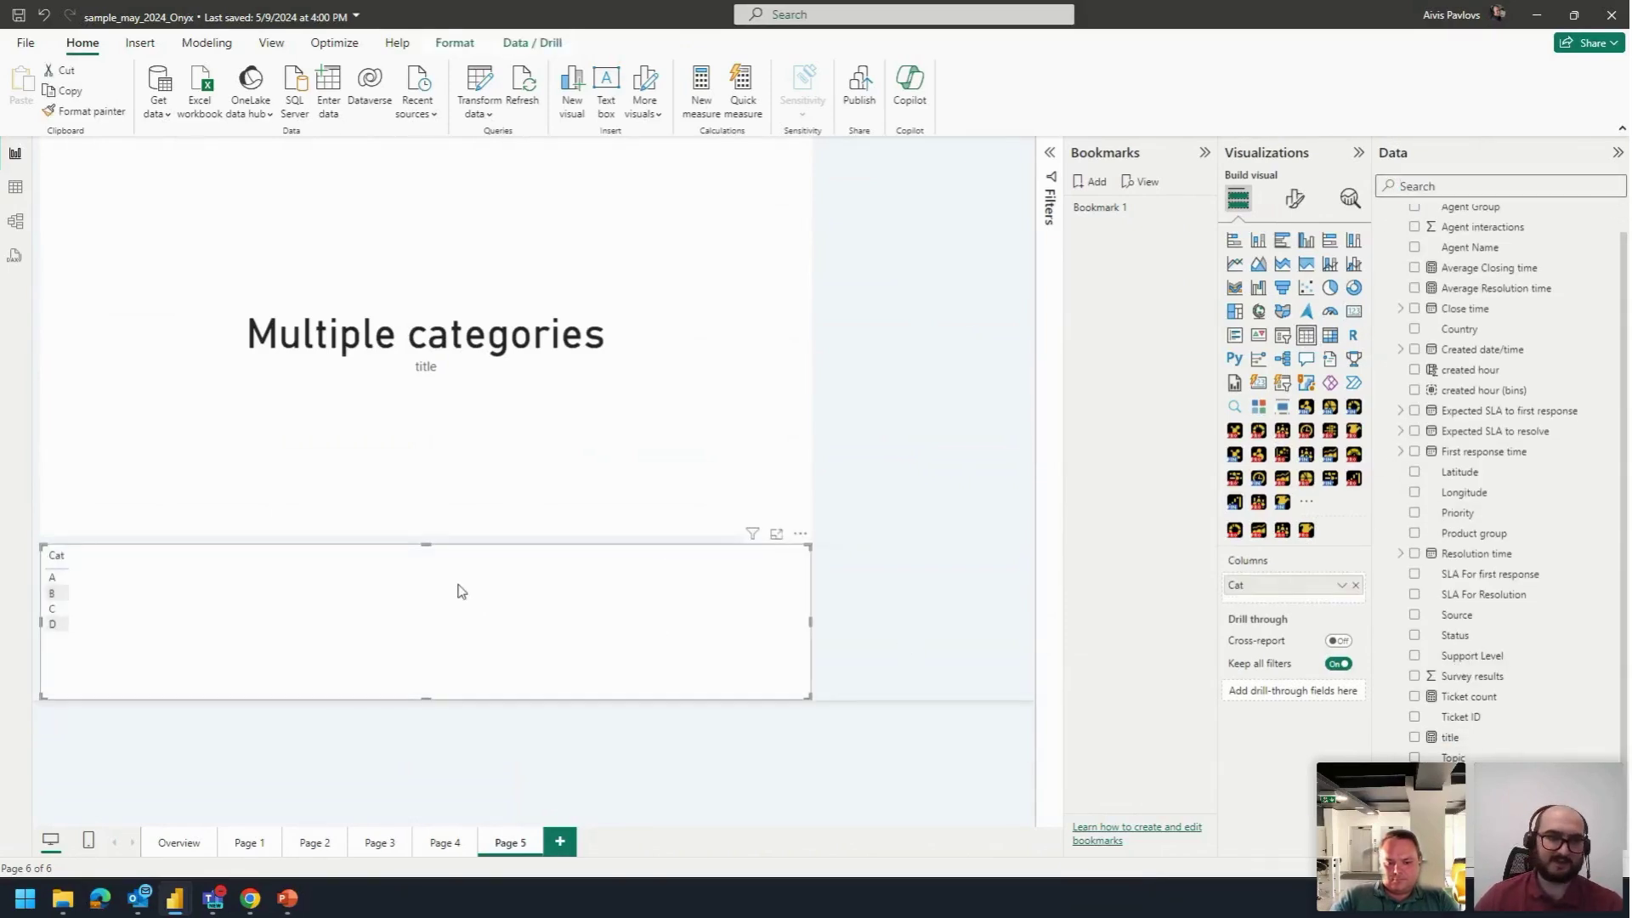
Step: Test the title card by selecting categories B, C and D individually in the table, and B and C together
{"action": "left_click", "coordinate": [58, 594]}
{"action": "left_click", "coordinate": [57, 609]}
{"action": "left_click", "coordinate": [56, 624]}
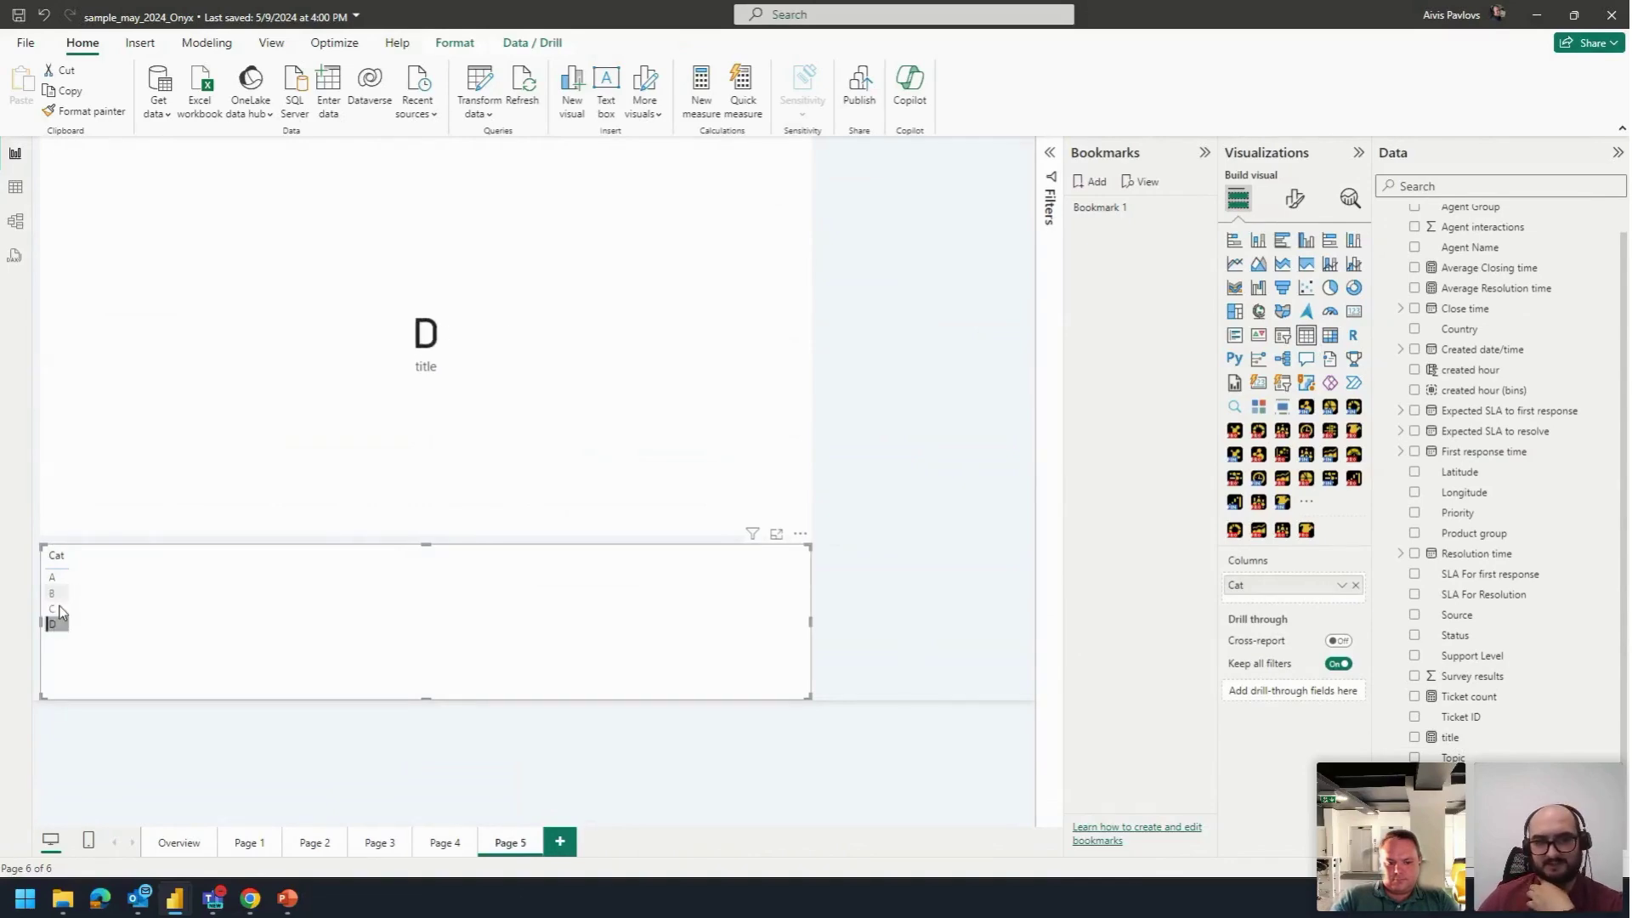
{"action": "left_click", "coordinate": [58, 593]}
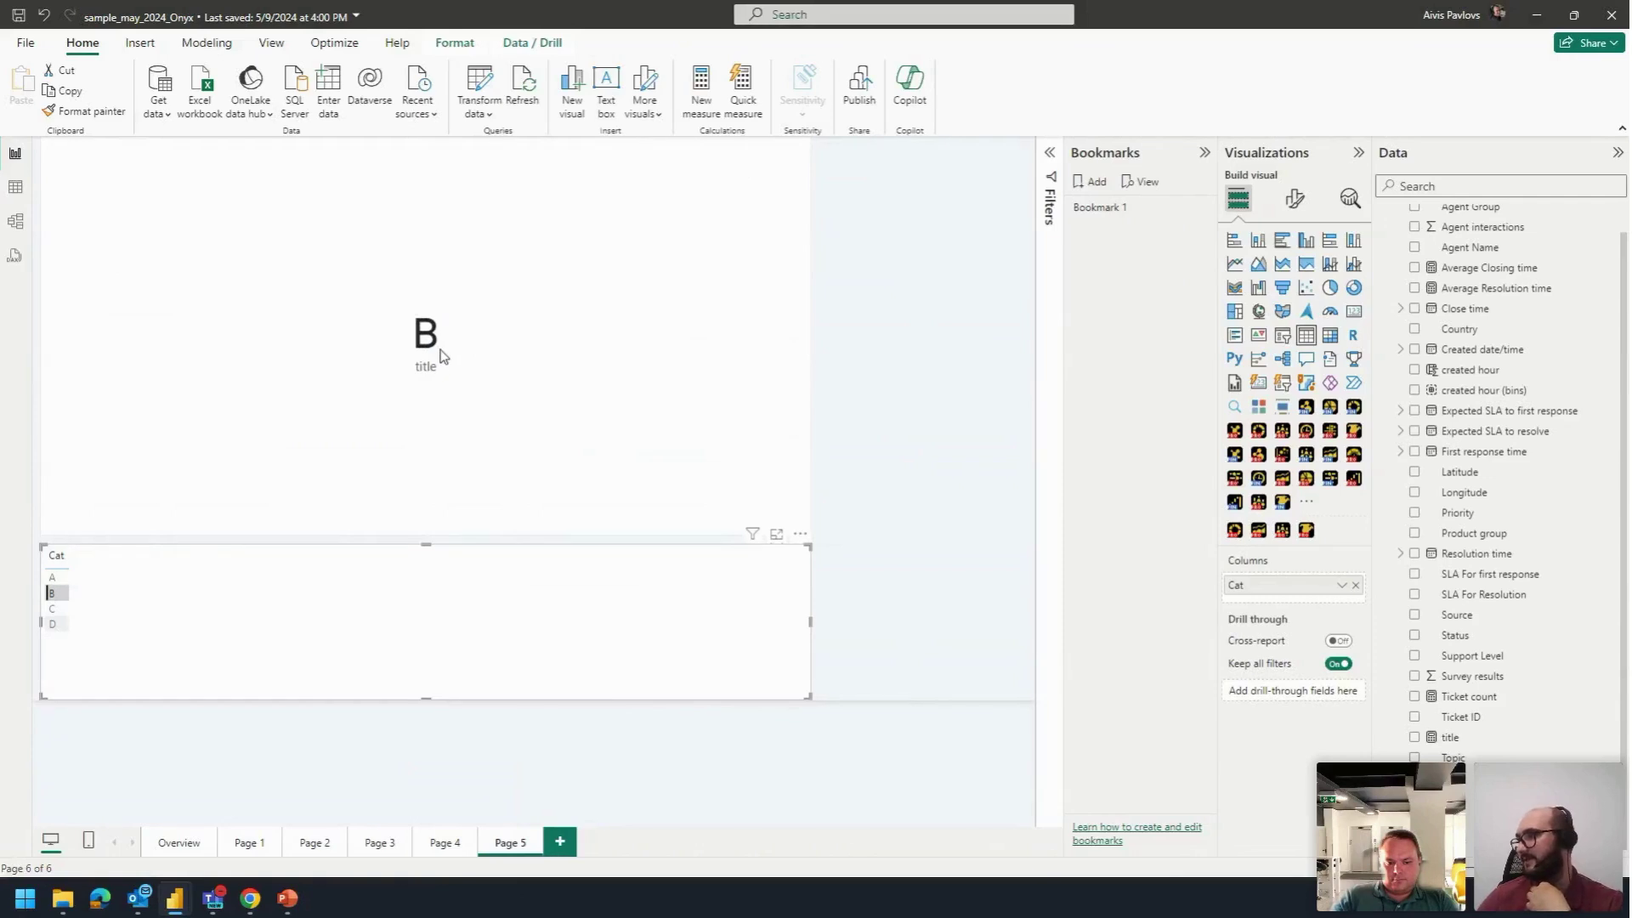
{"action": "left_click", "coordinate": [56, 609], "text": "ctrl"}
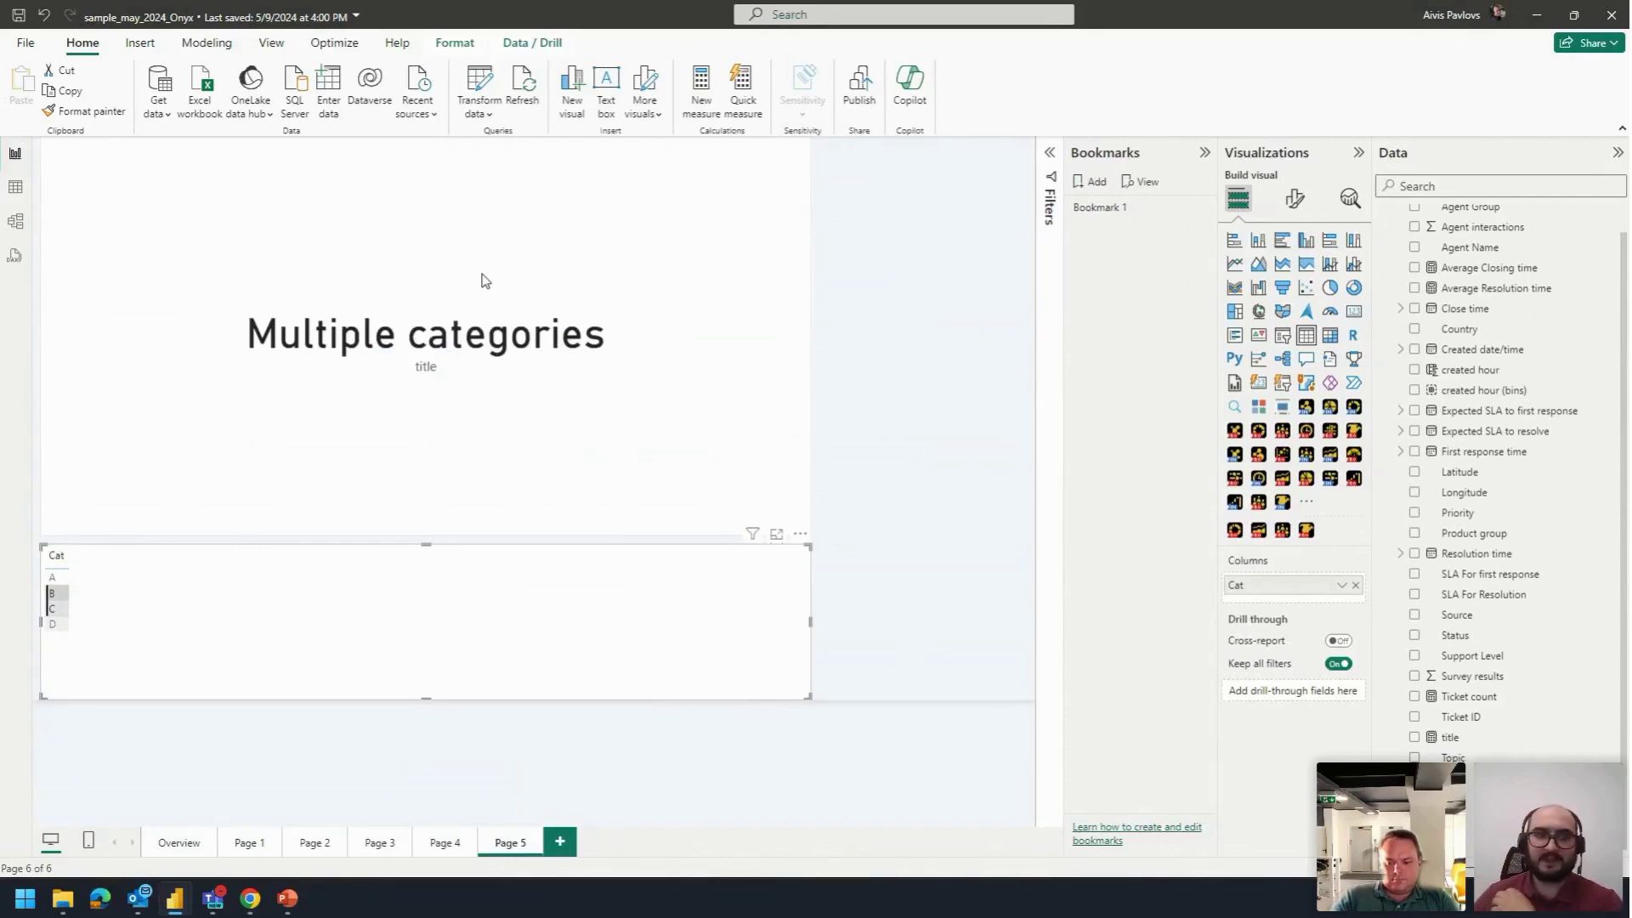
Step: Turn on the title and subtitle for the Cat table visual, leaving the title text empty
{"action": "left_click", "coordinate": [450, 321]}
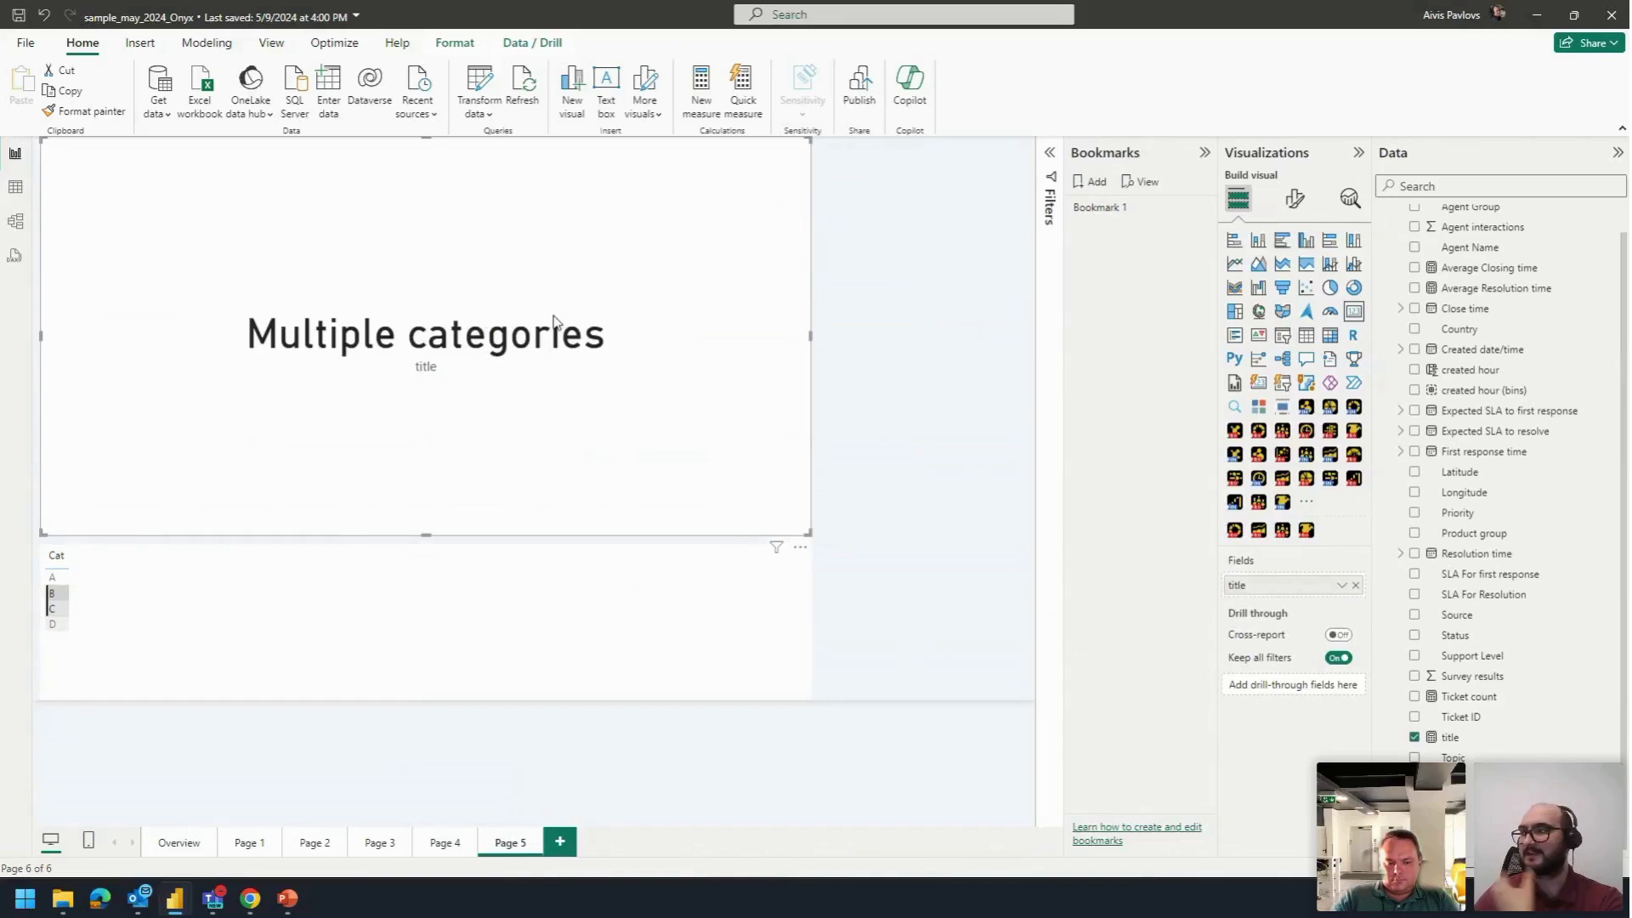
{"action": "left_click", "coordinate": [491, 568]}
{"action": "left_click", "coordinate": [1294, 200]}
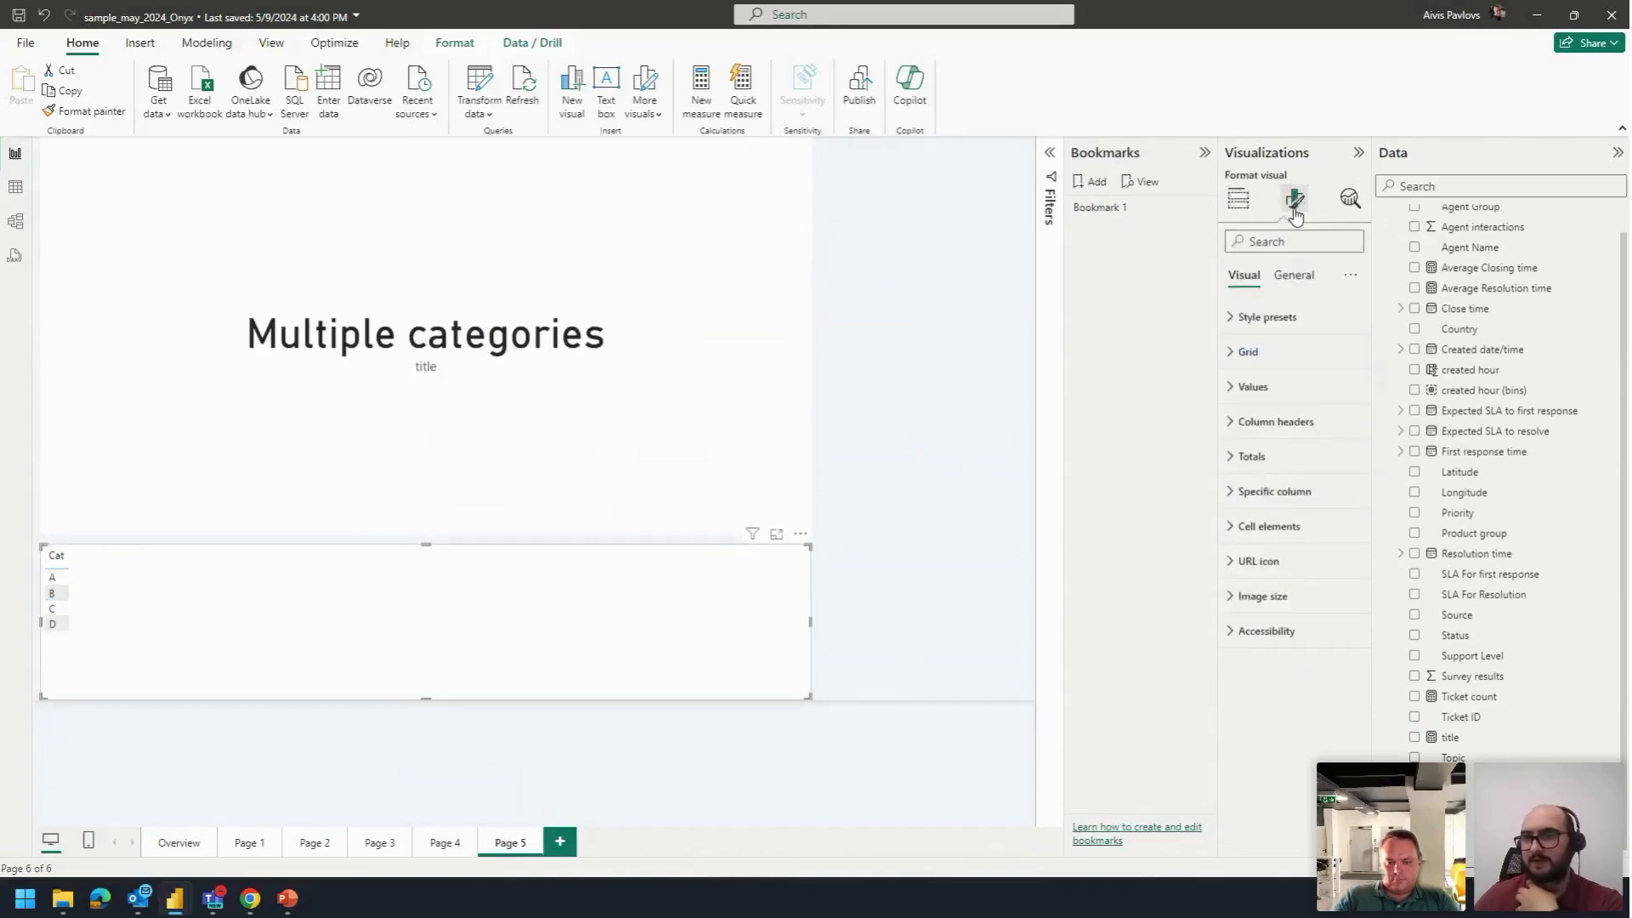
{"action": "left_click", "coordinate": [1293, 275]}
{"action": "left_click", "coordinate": [1266, 351]}
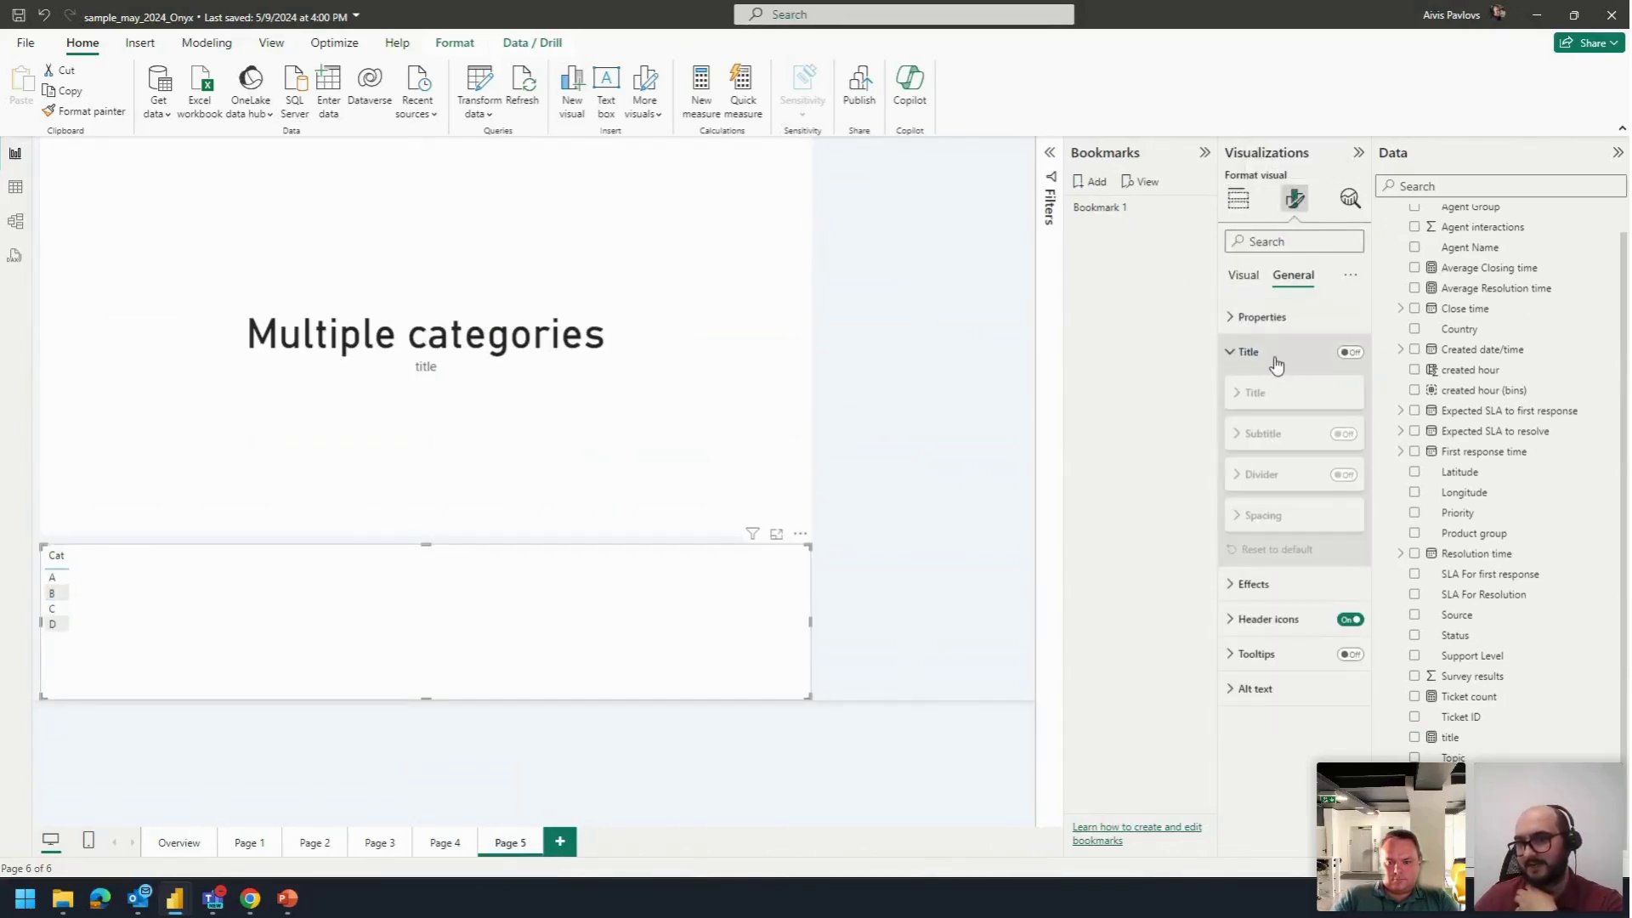
{"action": "left_click", "coordinate": [1345, 356]}
{"action": "left_click", "coordinate": [1334, 392]}
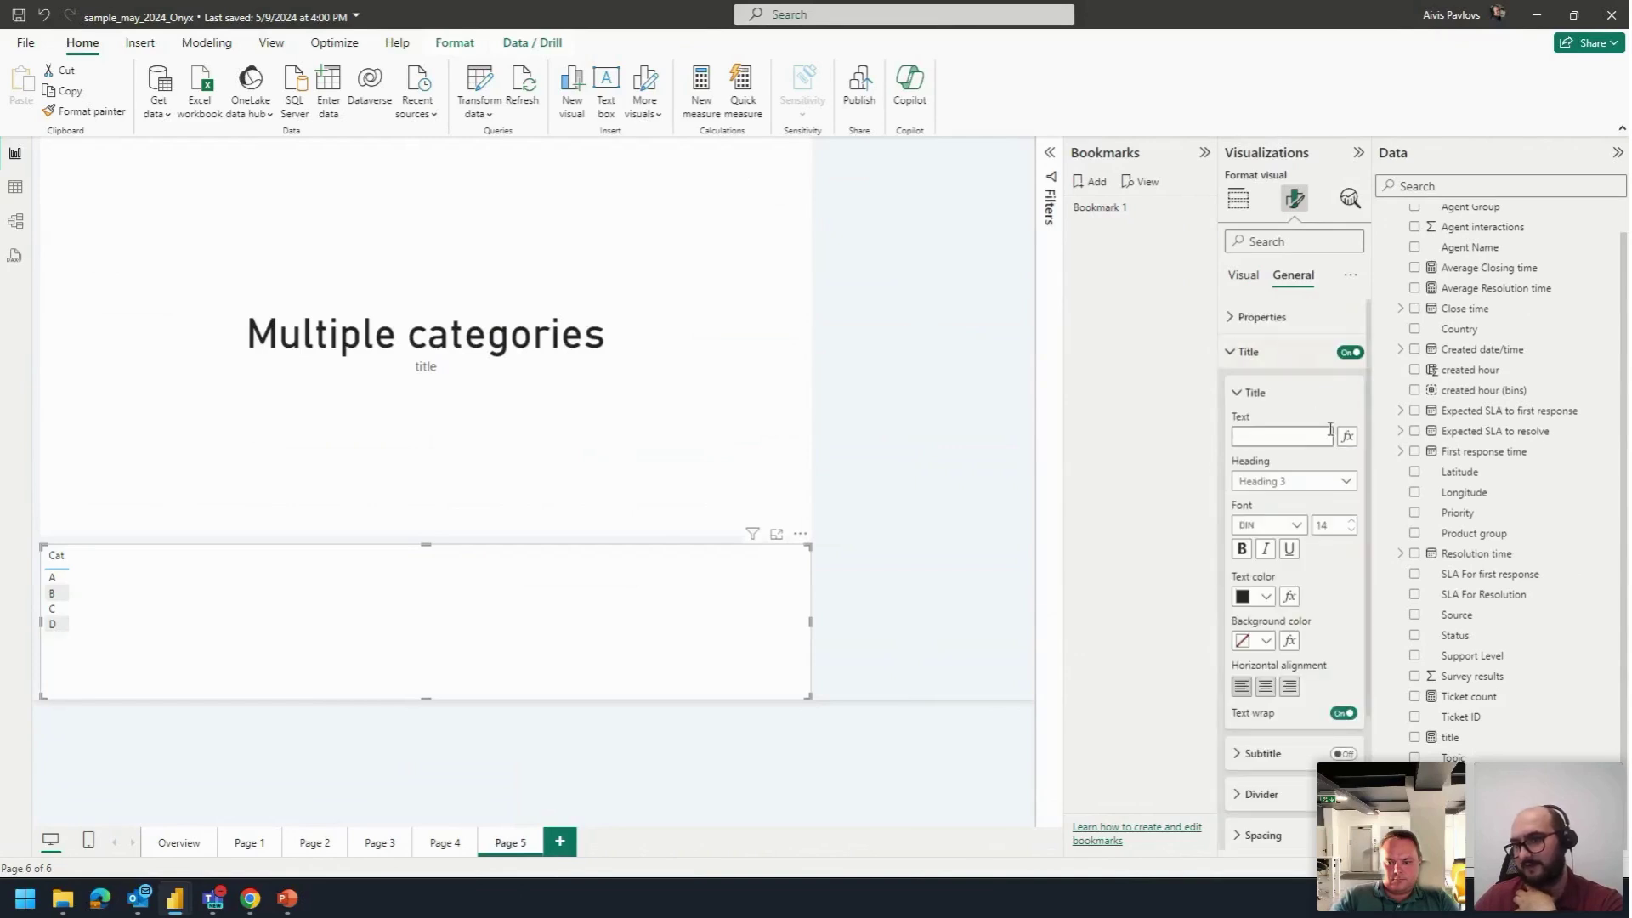
{"action": "left_click", "coordinate": [1266, 396]}
{"action": "left_click", "coordinate": [1343, 435]}
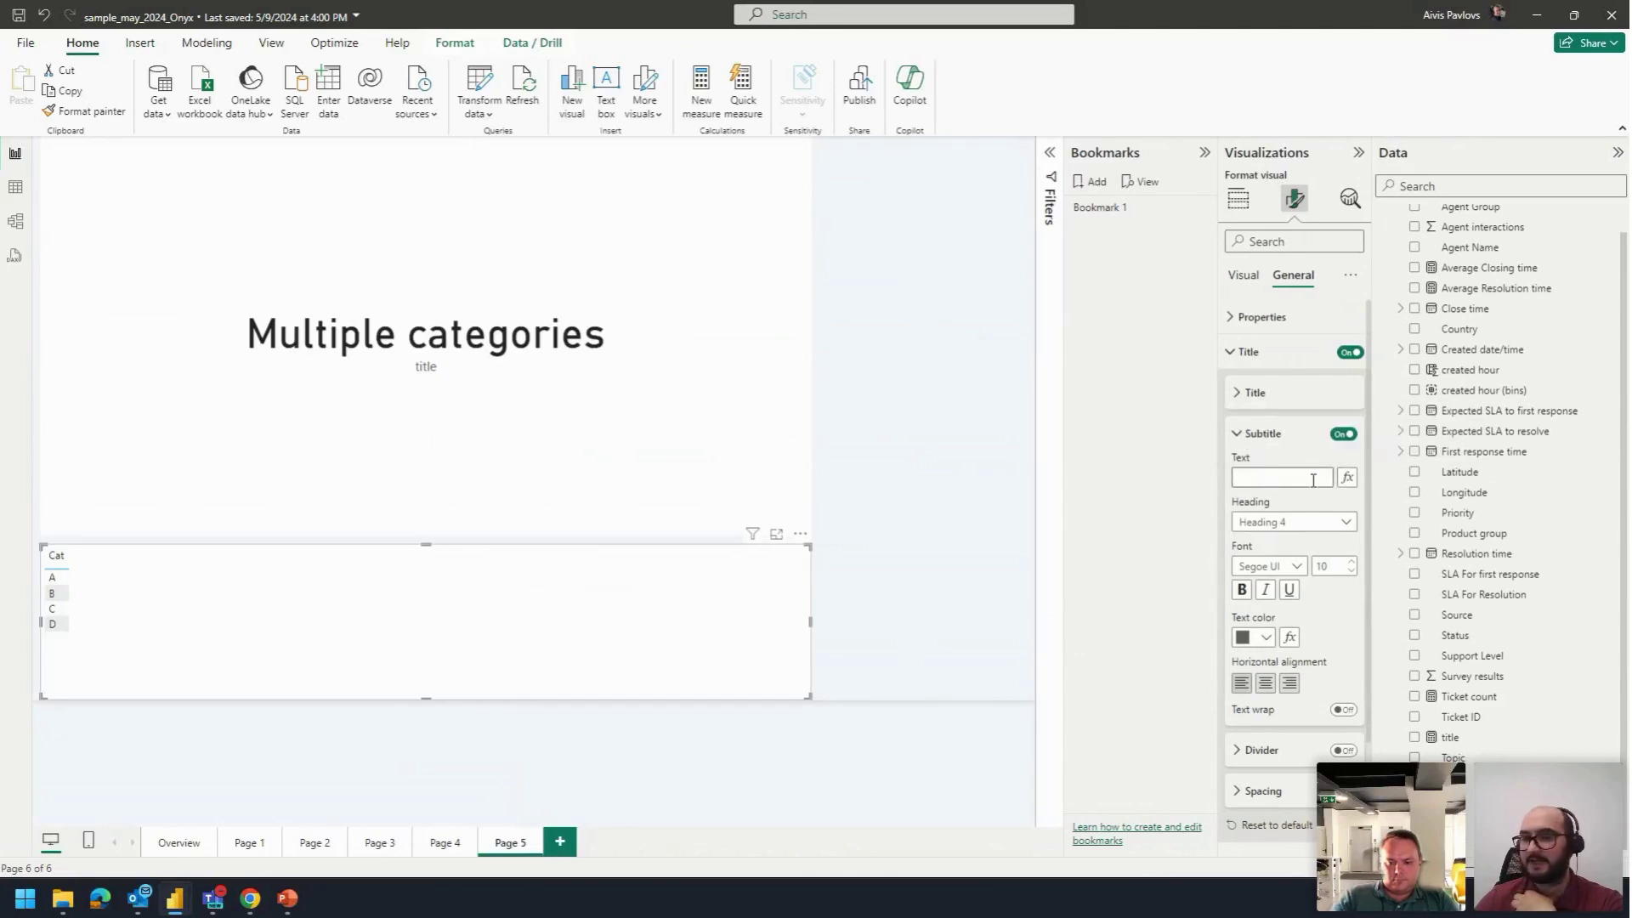
Step: Base the table's subtitle text on the title measure as a conditional field value
{"action": "left_click", "coordinate": [1348, 479]}
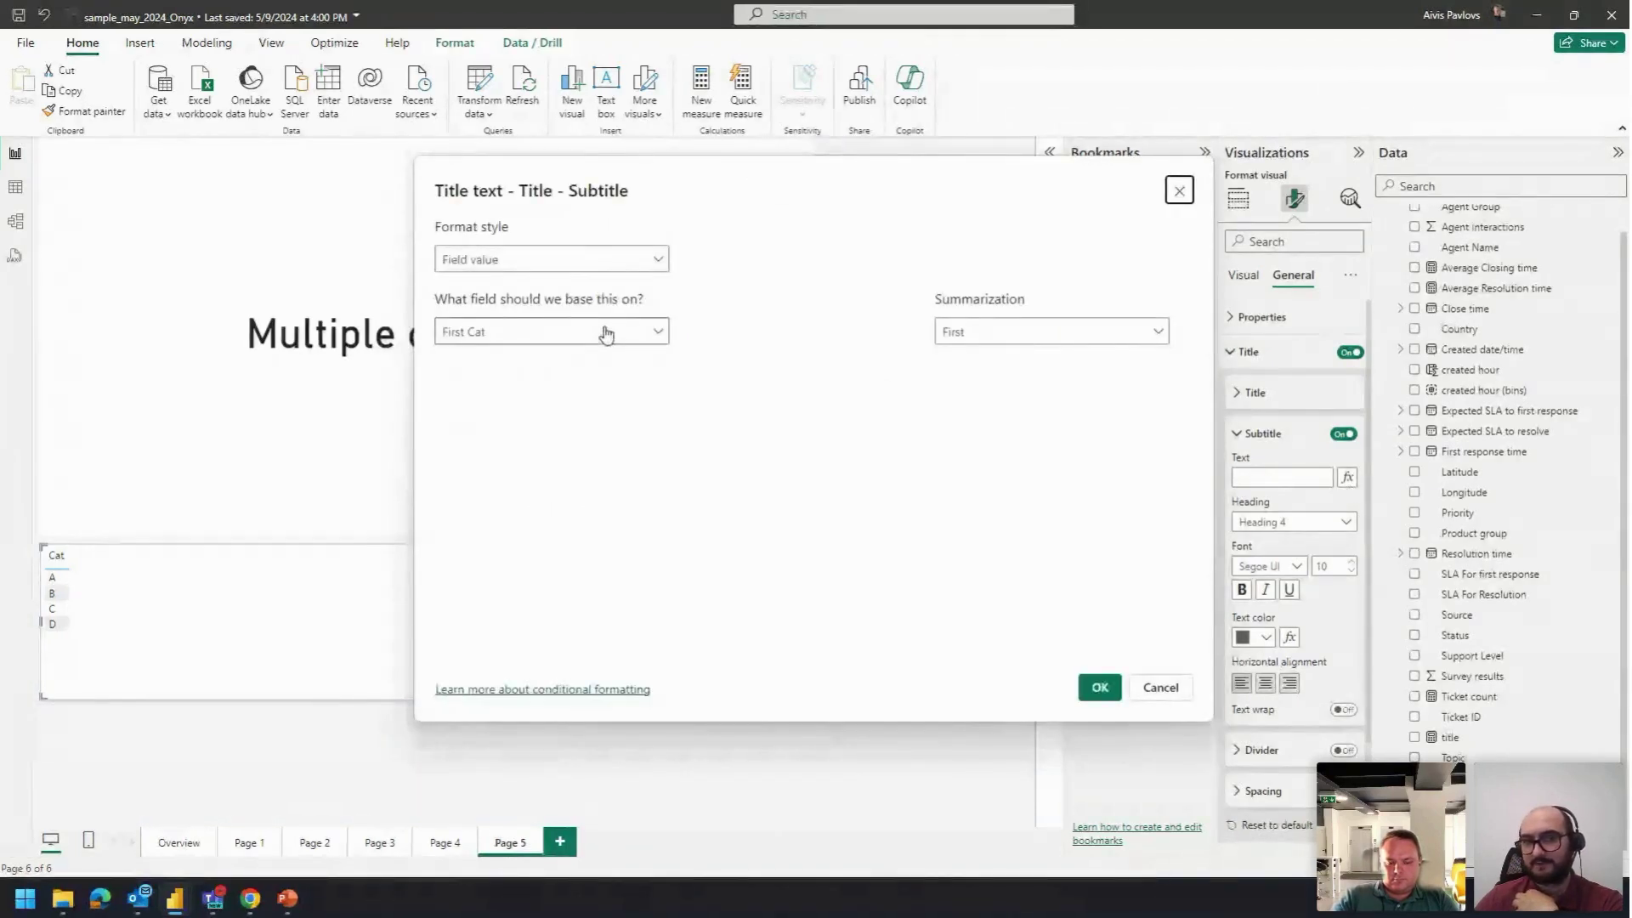
{"action": "left_click", "coordinate": [538, 333]}
{"action": "left_click", "coordinate": [484, 391]}
{"action": "scroll", "coordinate": [564, 499], "scroll_direction": "down", "scroll_amount": 5}
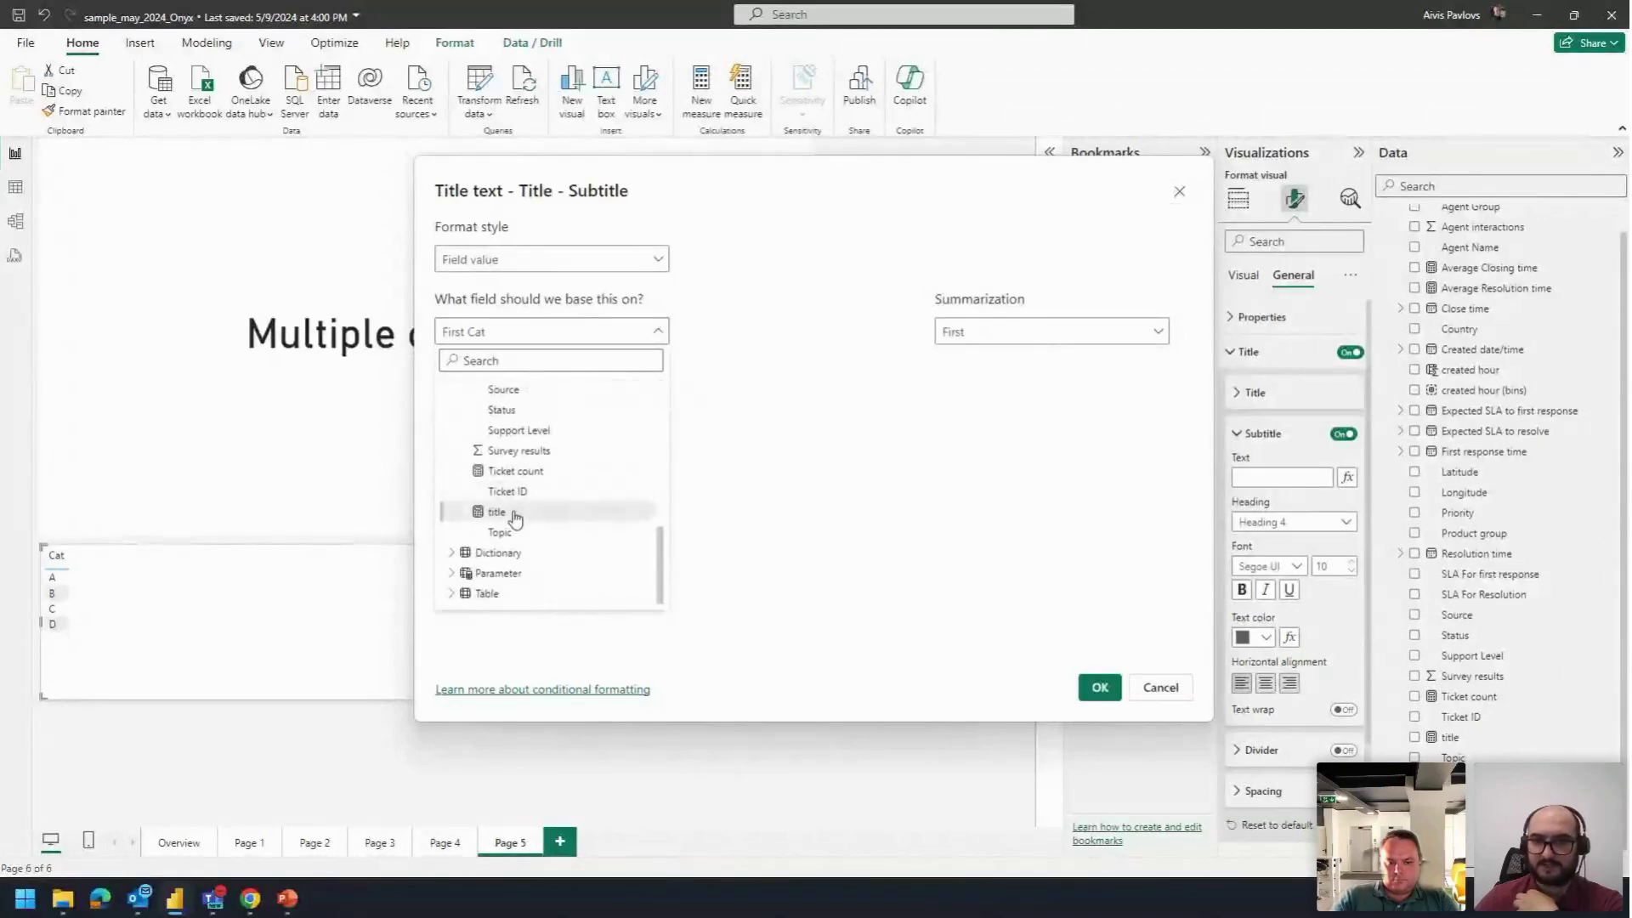
{"action": "left_click", "coordinate": [508, 511]}
{"action": "left_click", "coordinate": [1098, 687]}
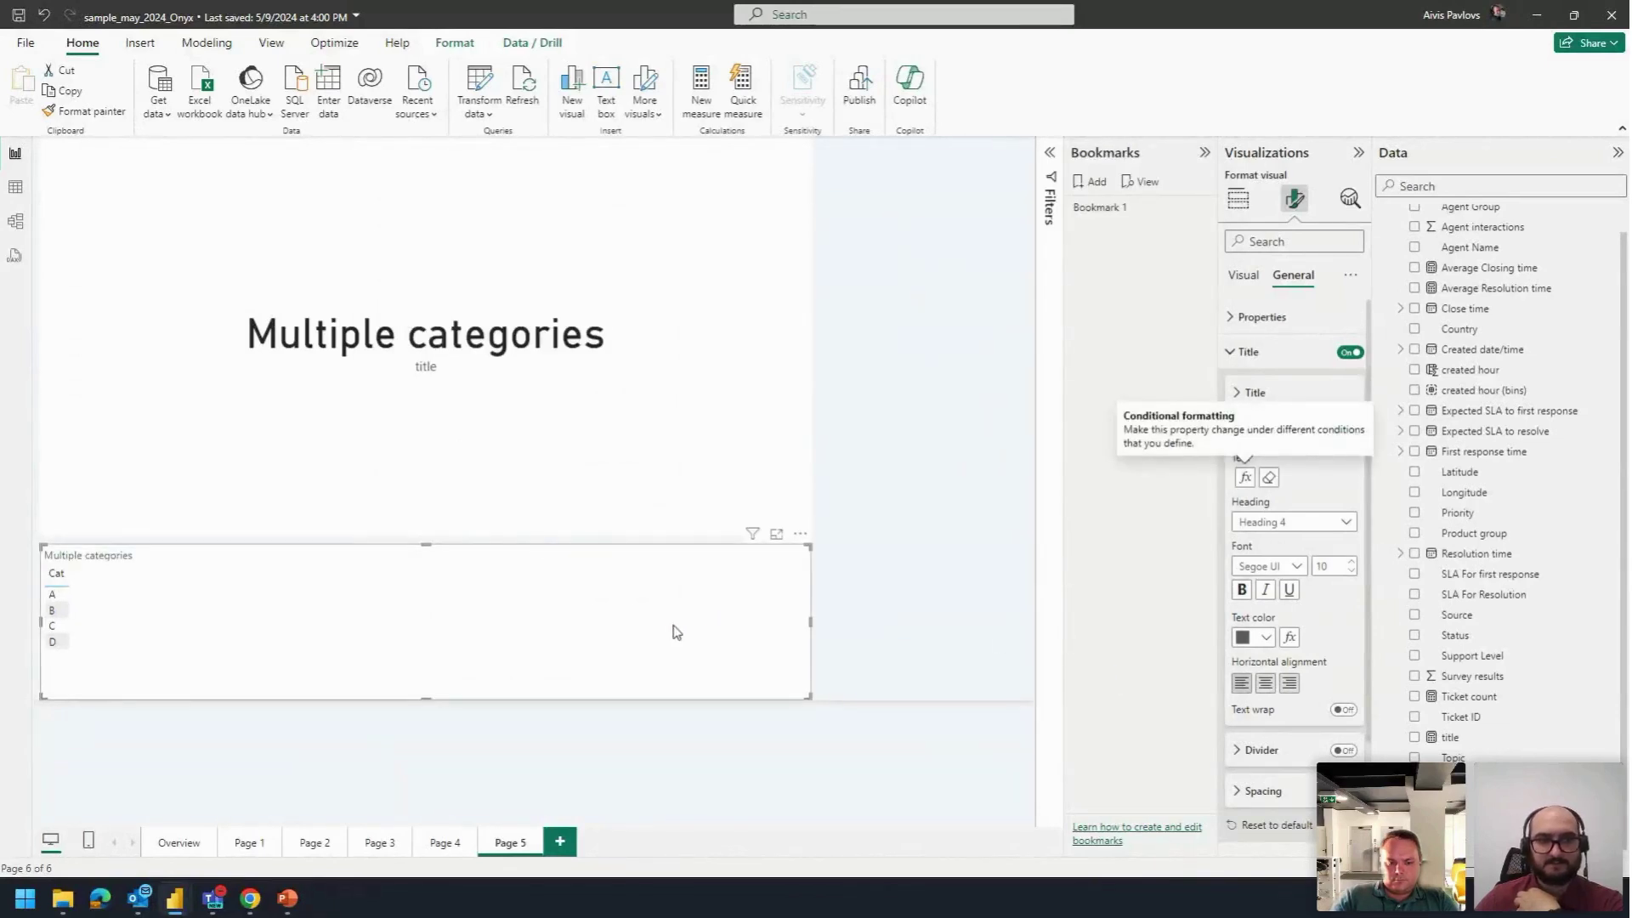
Step: Test the table's dynamic subtitle by selecting category B in the table
{"action": "left_click", "coordinate": [54, 610]}
{"action": "left_click", "coordinate": [54, 612]}
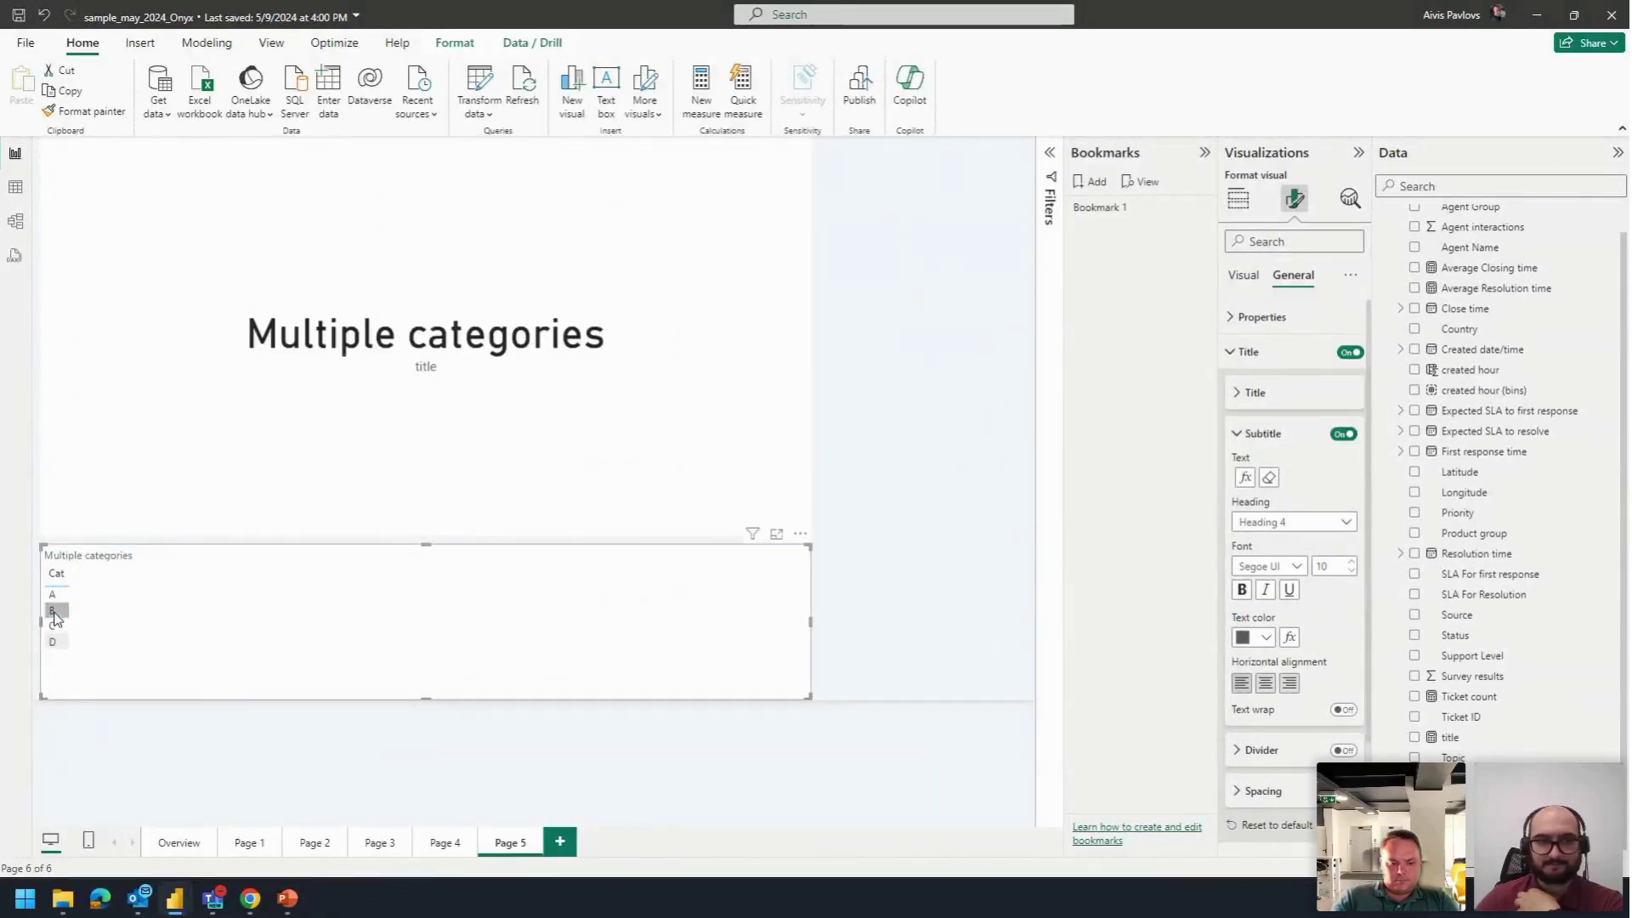
{"action": "left_click", "coordinate": [531, 296]}
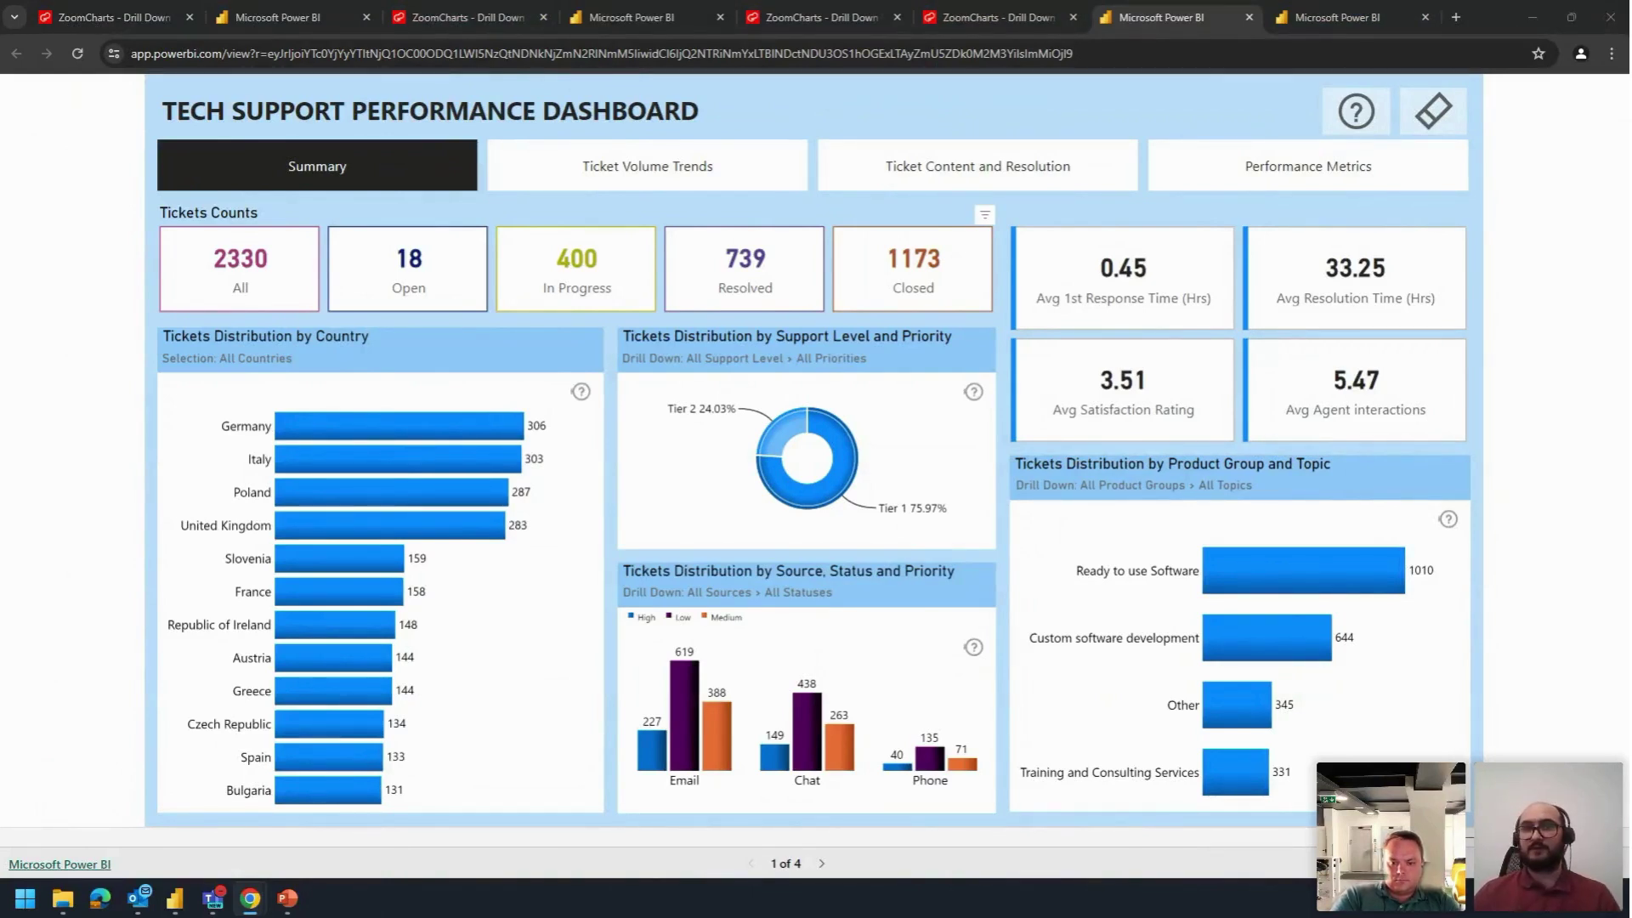
Step: Switch to the Technical Support Data Analysis submission in the browser, start its interactive report and open the Ticket Analysis page in full Power BI view
{"action": "left_click_drag", "start_coordinate": [639, 3], "coordinate": [672, 18]}
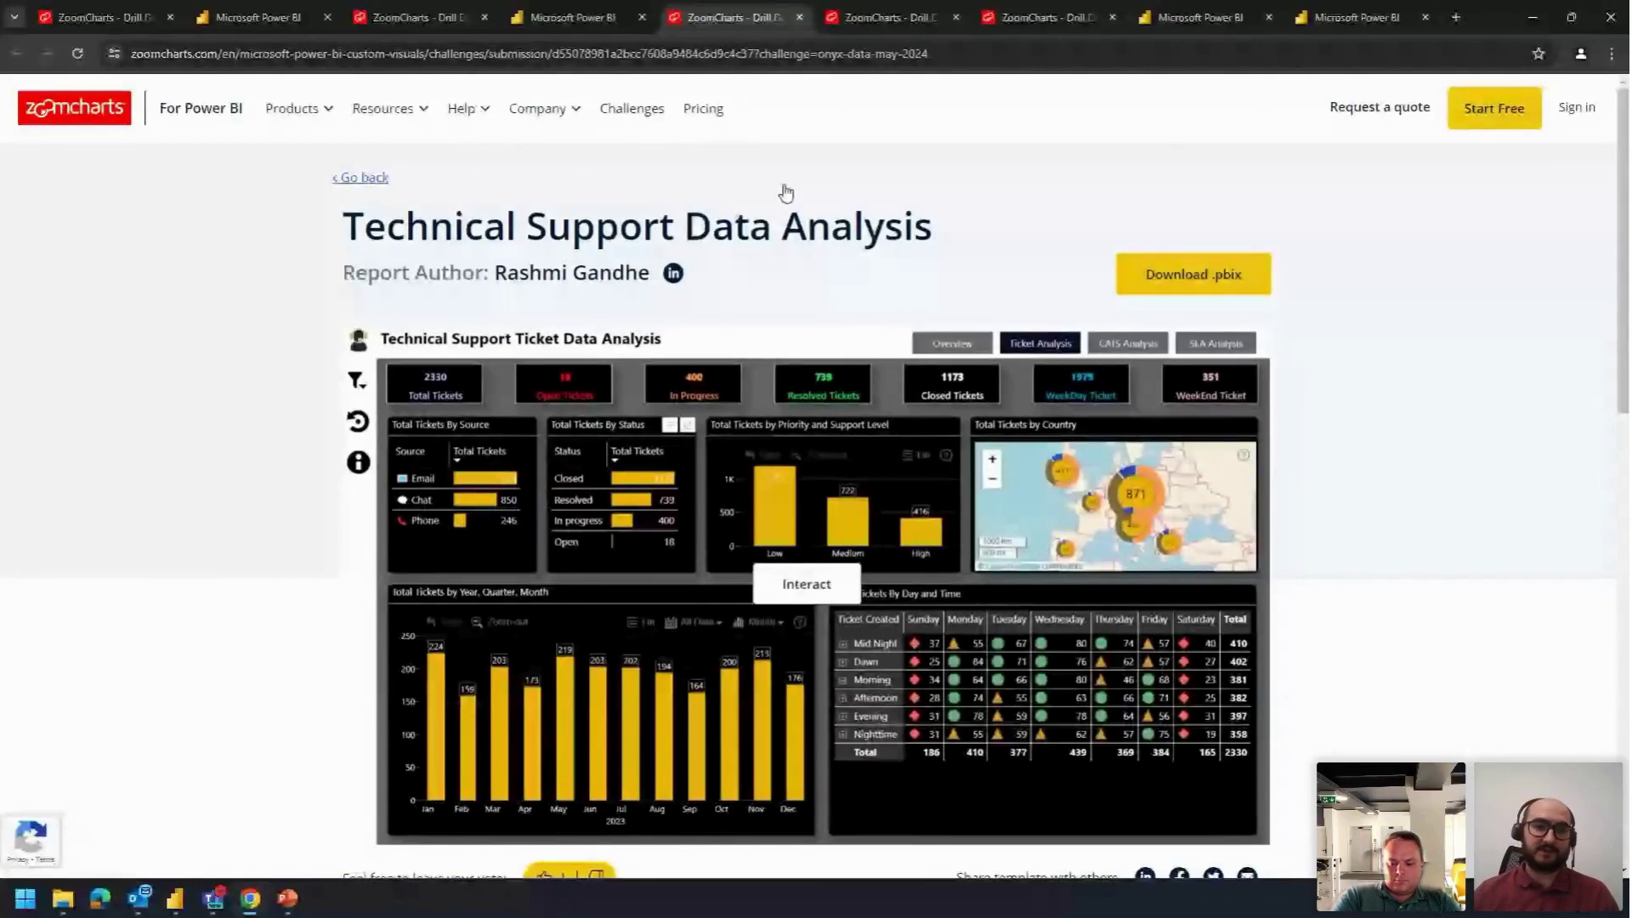
{"action": "scroll", "coordinate": [761, 233], "scroll_direction": "down", "scroll_amount": 1}
{"action": "left_click", "coordinate": [808, 510]}
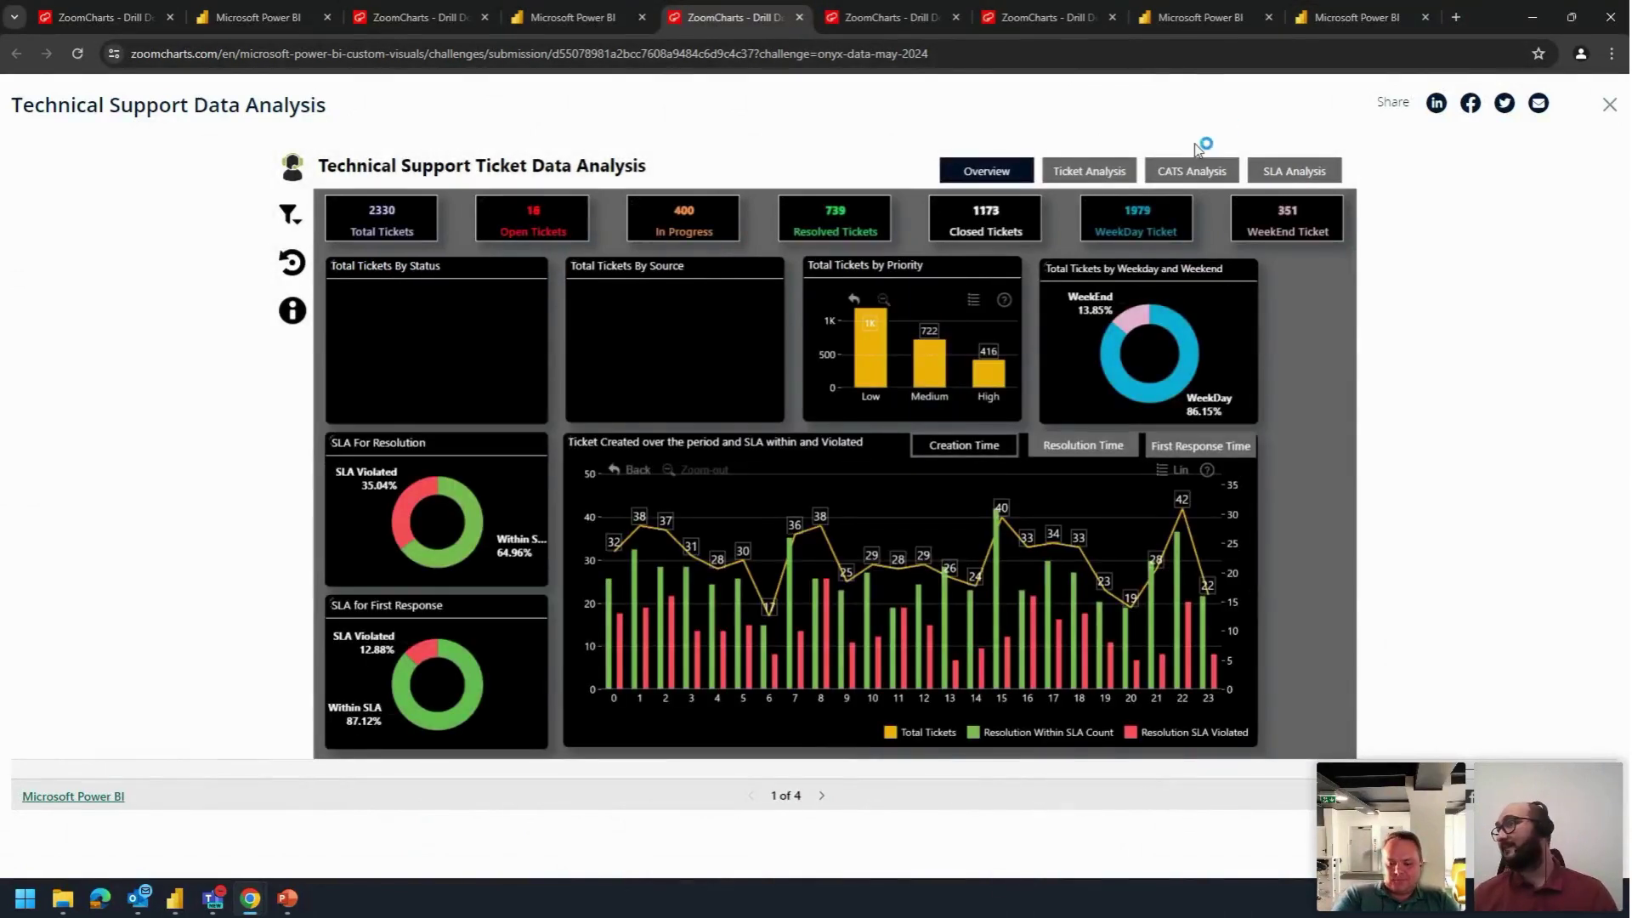
{"action": "left_click", "coordinate": [1101, 180]}
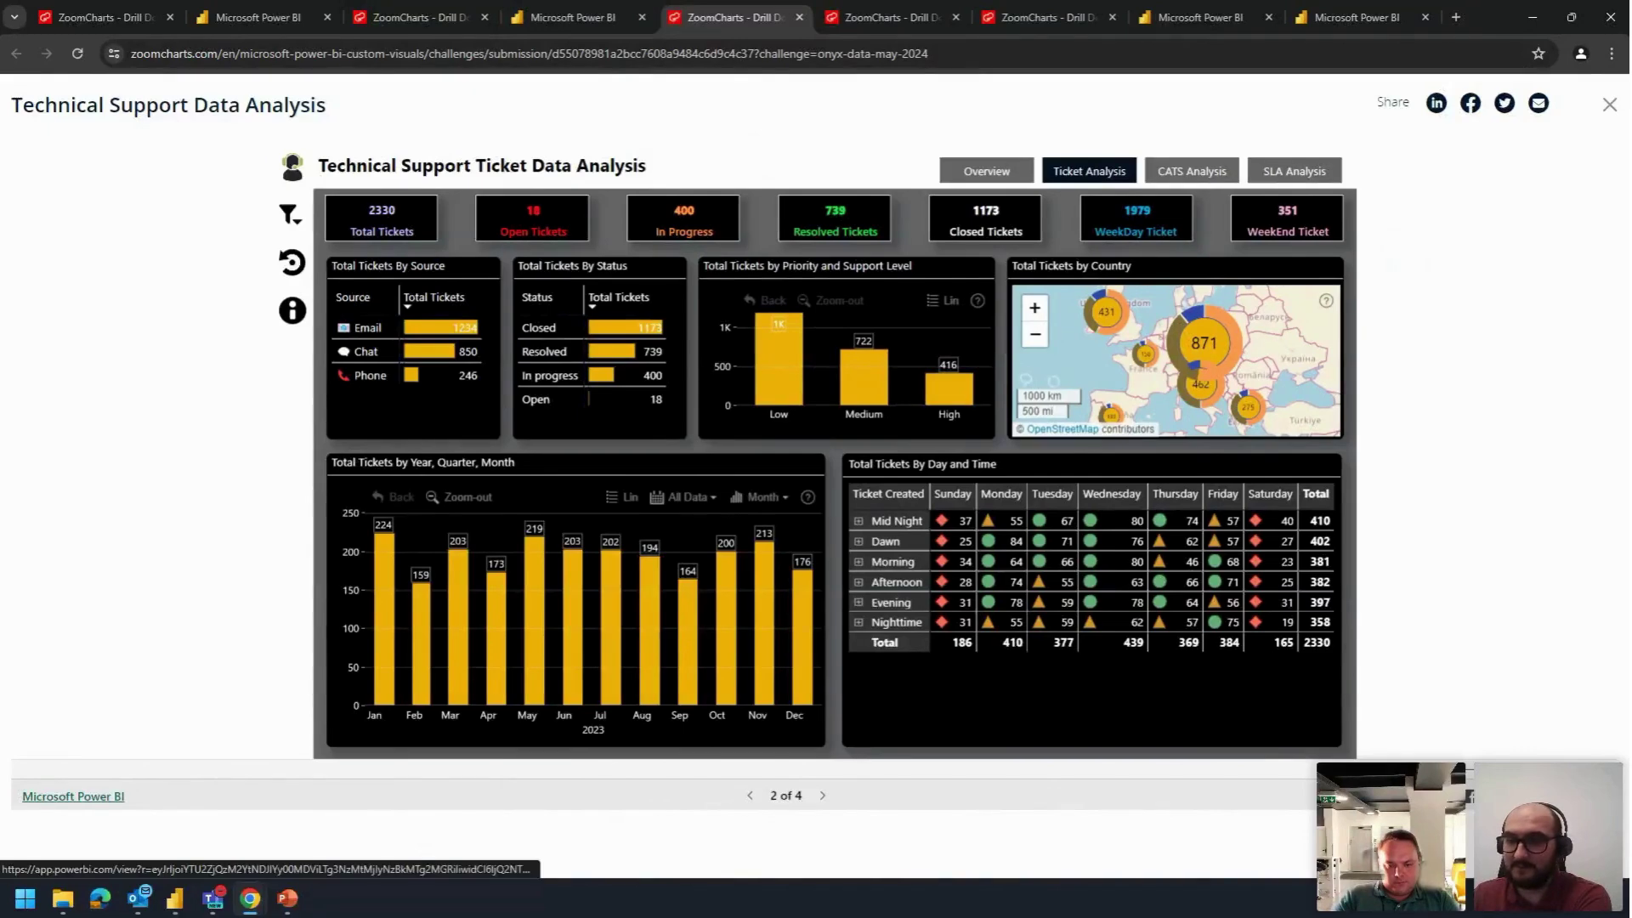
{"action": "left_click", "coordinate": [73, 796]}
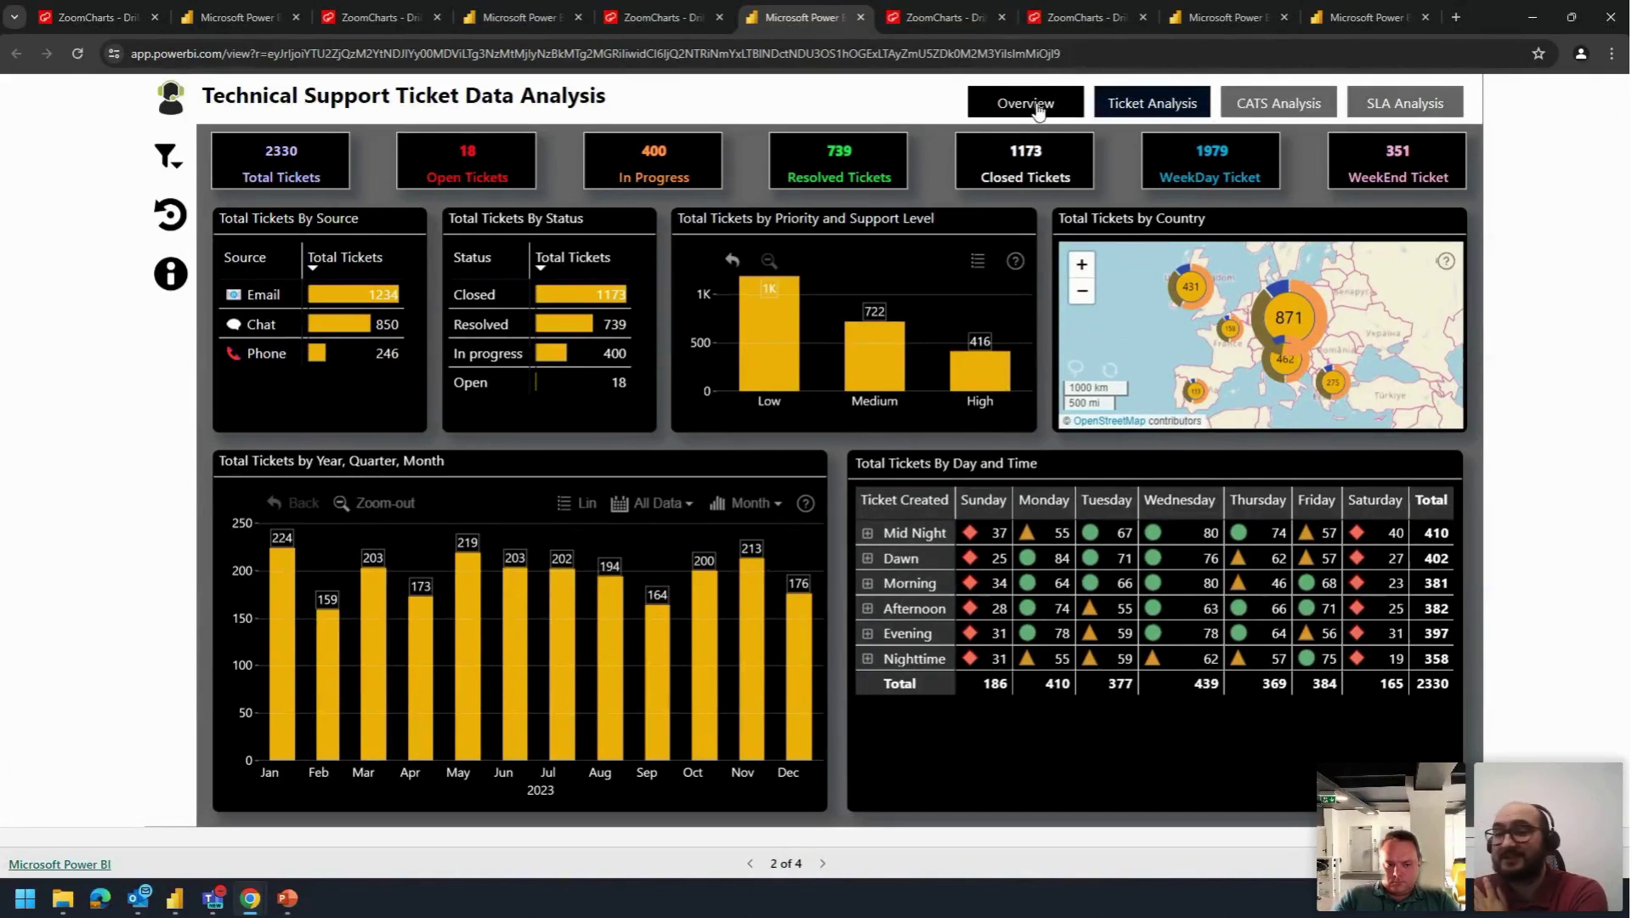
Step: Review the Overview page's filter panel, and test a May to June 2023 selection on the Average First Response Time Against SLA chart before clearing it
{"action": "left_click", "coordinate": [1037, 111]}
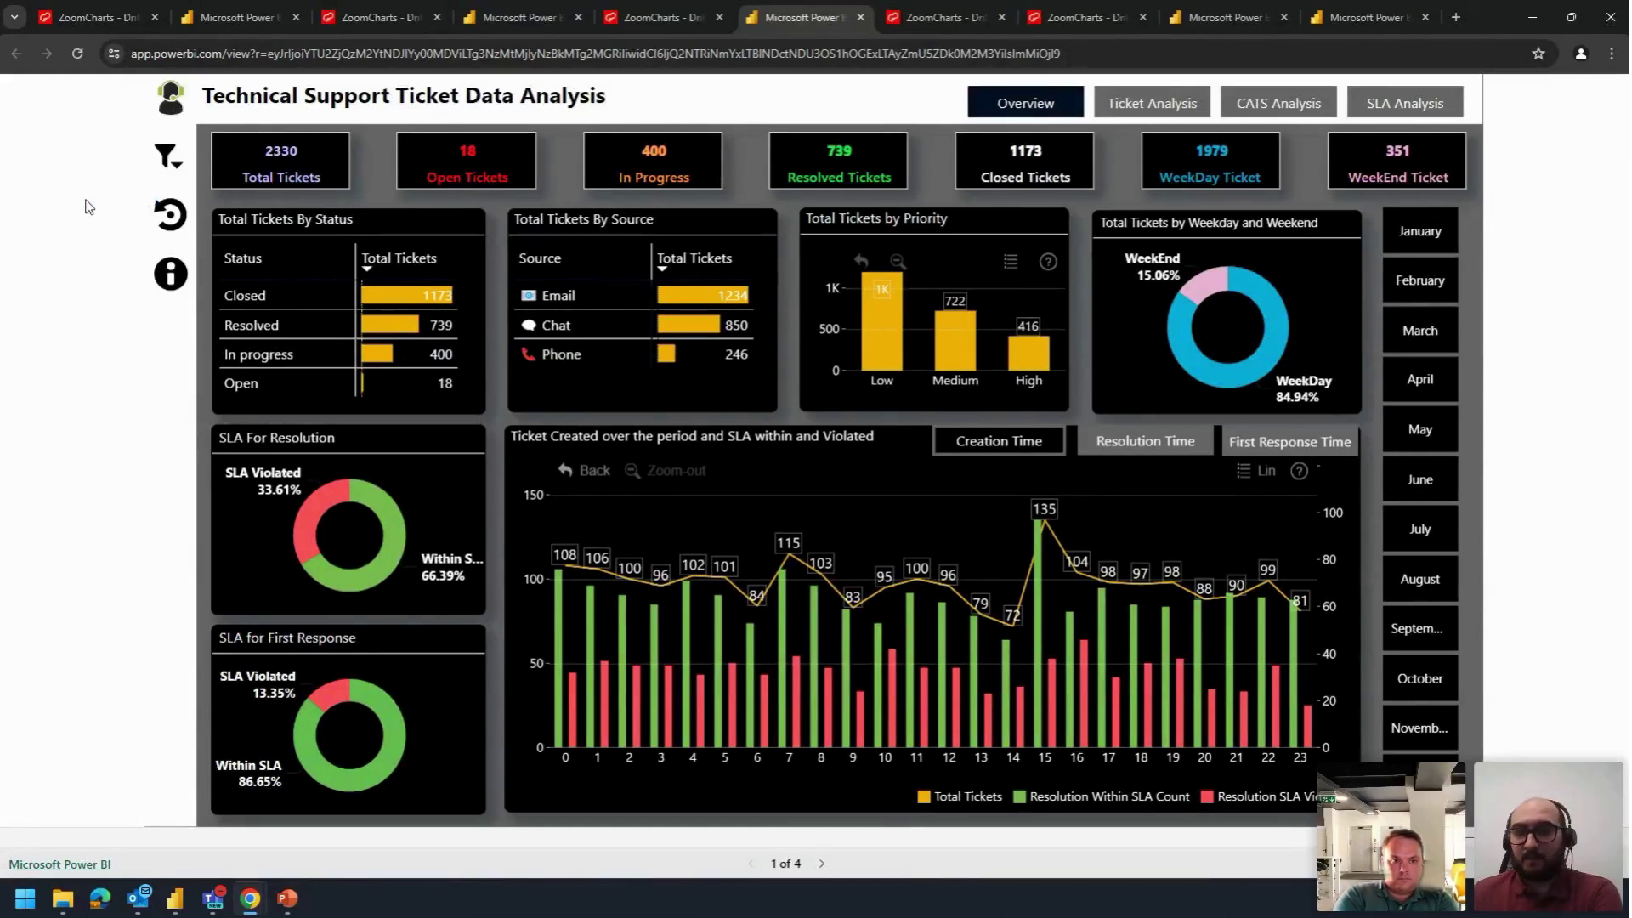
{"action": "left_click", "coordinate": [168, 159]}
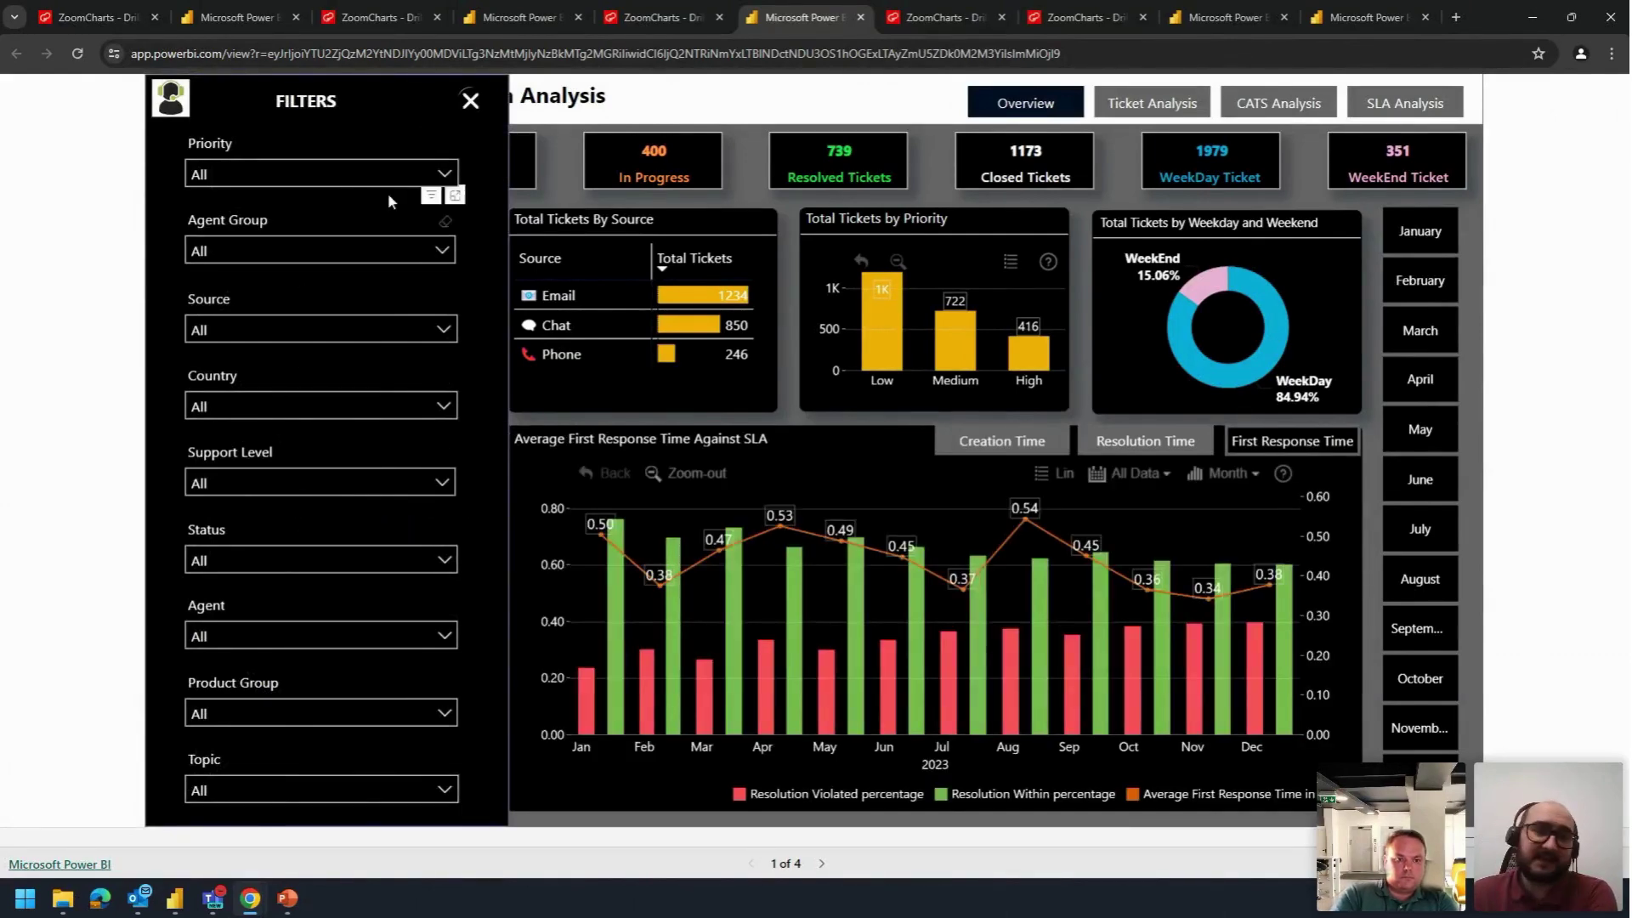
{"action": "left_click", "coordinate": [470, 102]}
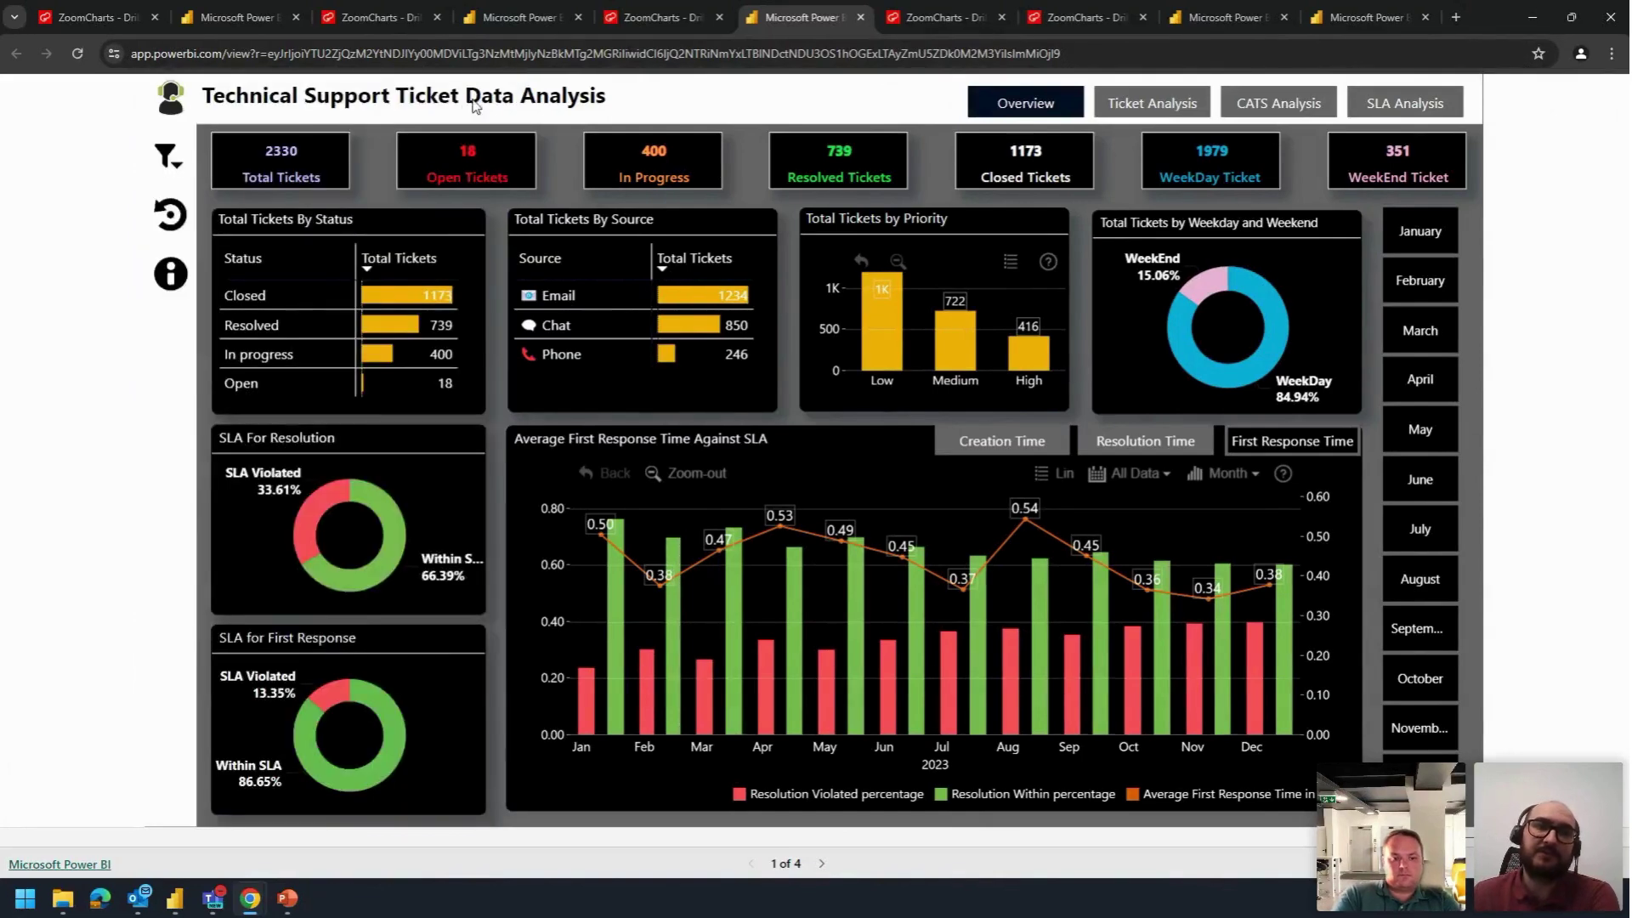
{"action": "left_click", "coordinate": [159, 175]}
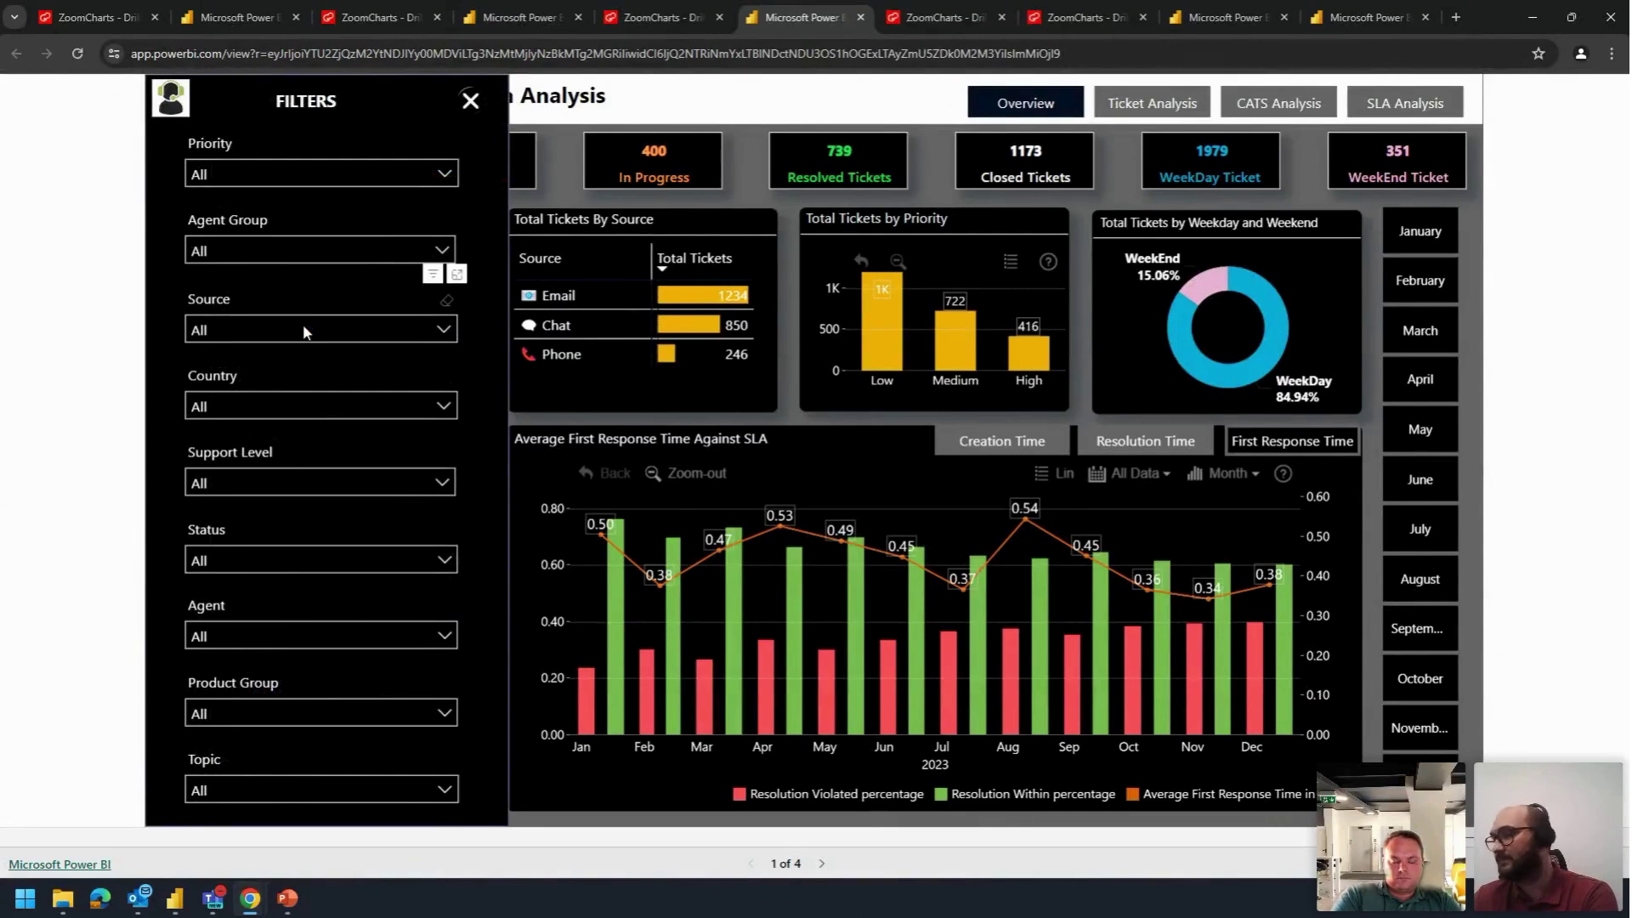
{"action": "left_click", "coordinate": [470, 102]}
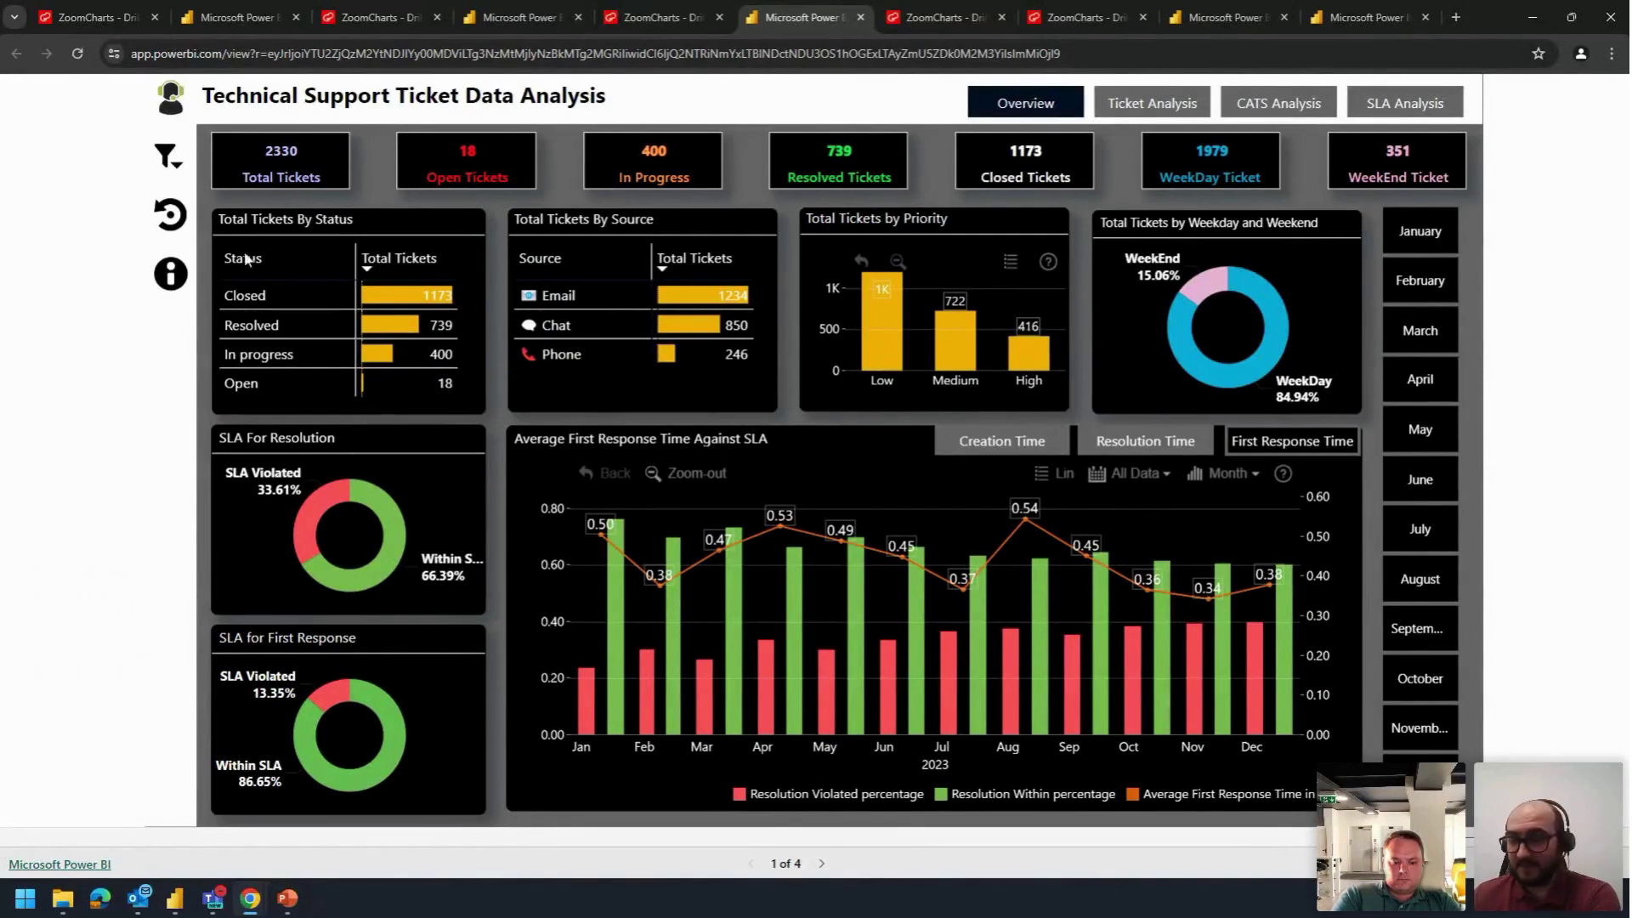
{"action": "left_click", "coordinate": [164, 157]}
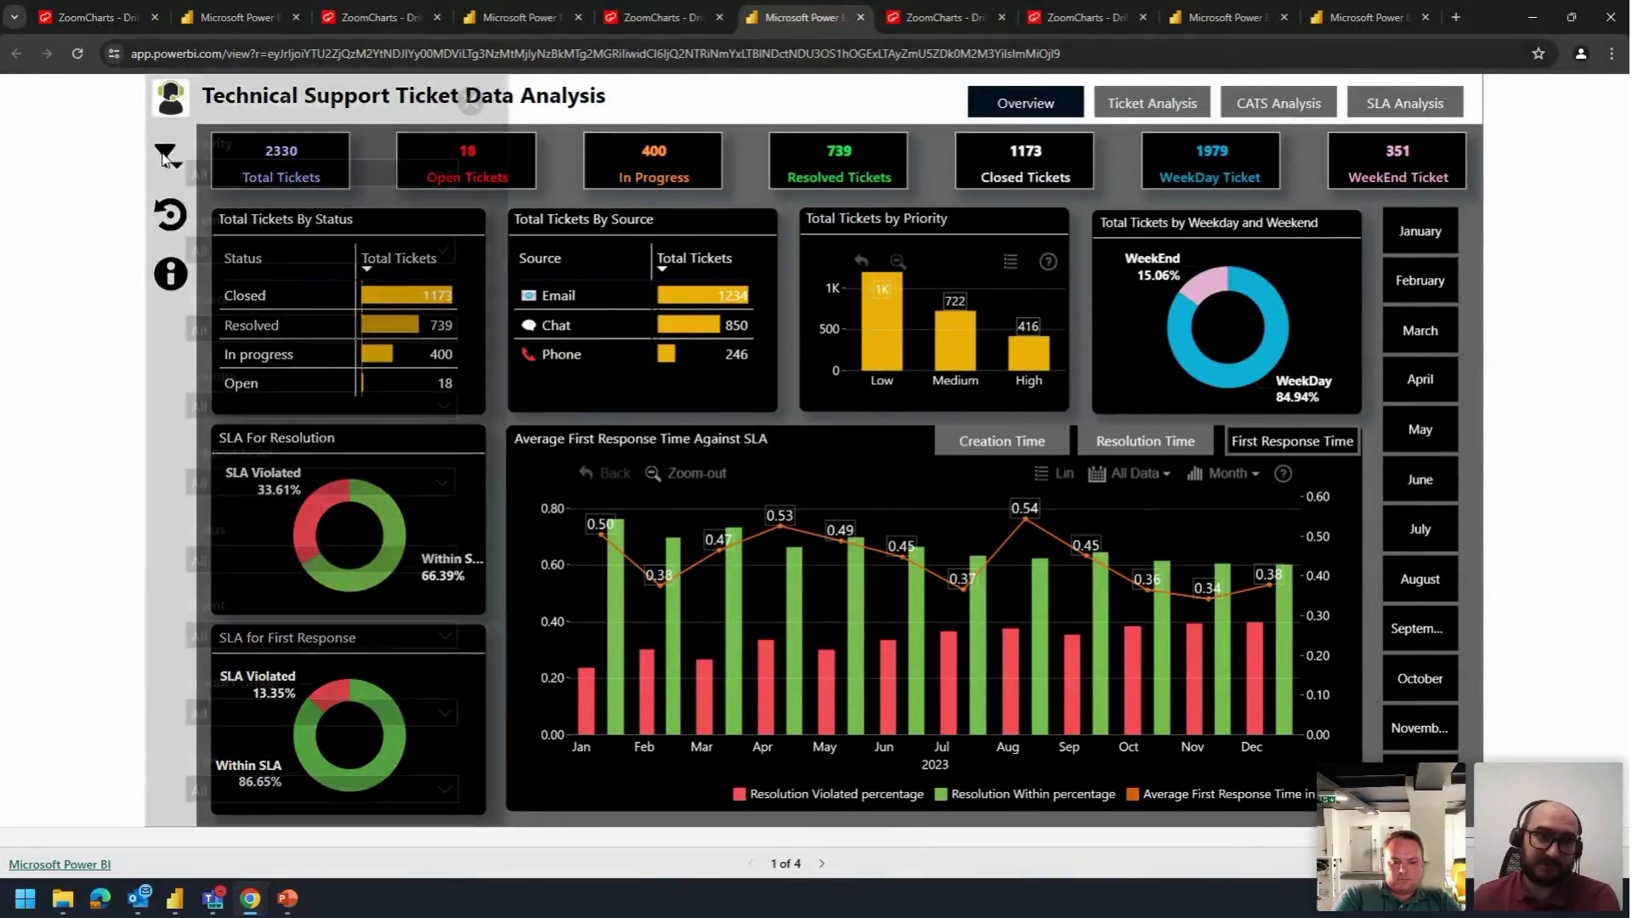
{"action": "left_click", "coordinate": [473, 106]}
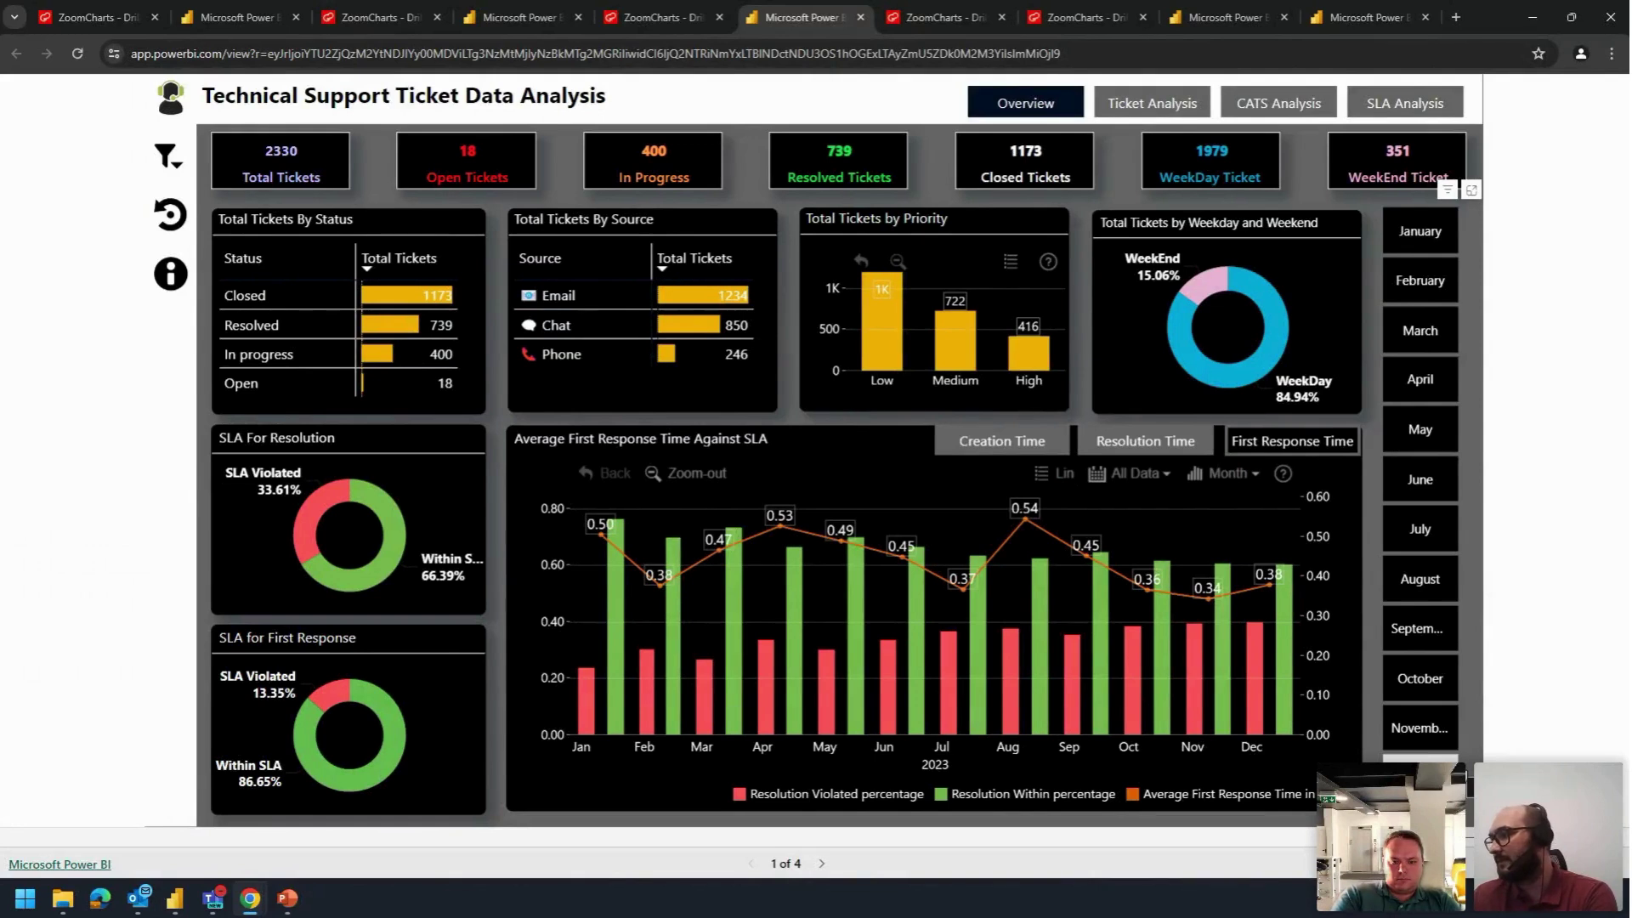
{"action": "left_click_drag", "start_coordinate": [824, 744], "coordinate": [932, 745]}
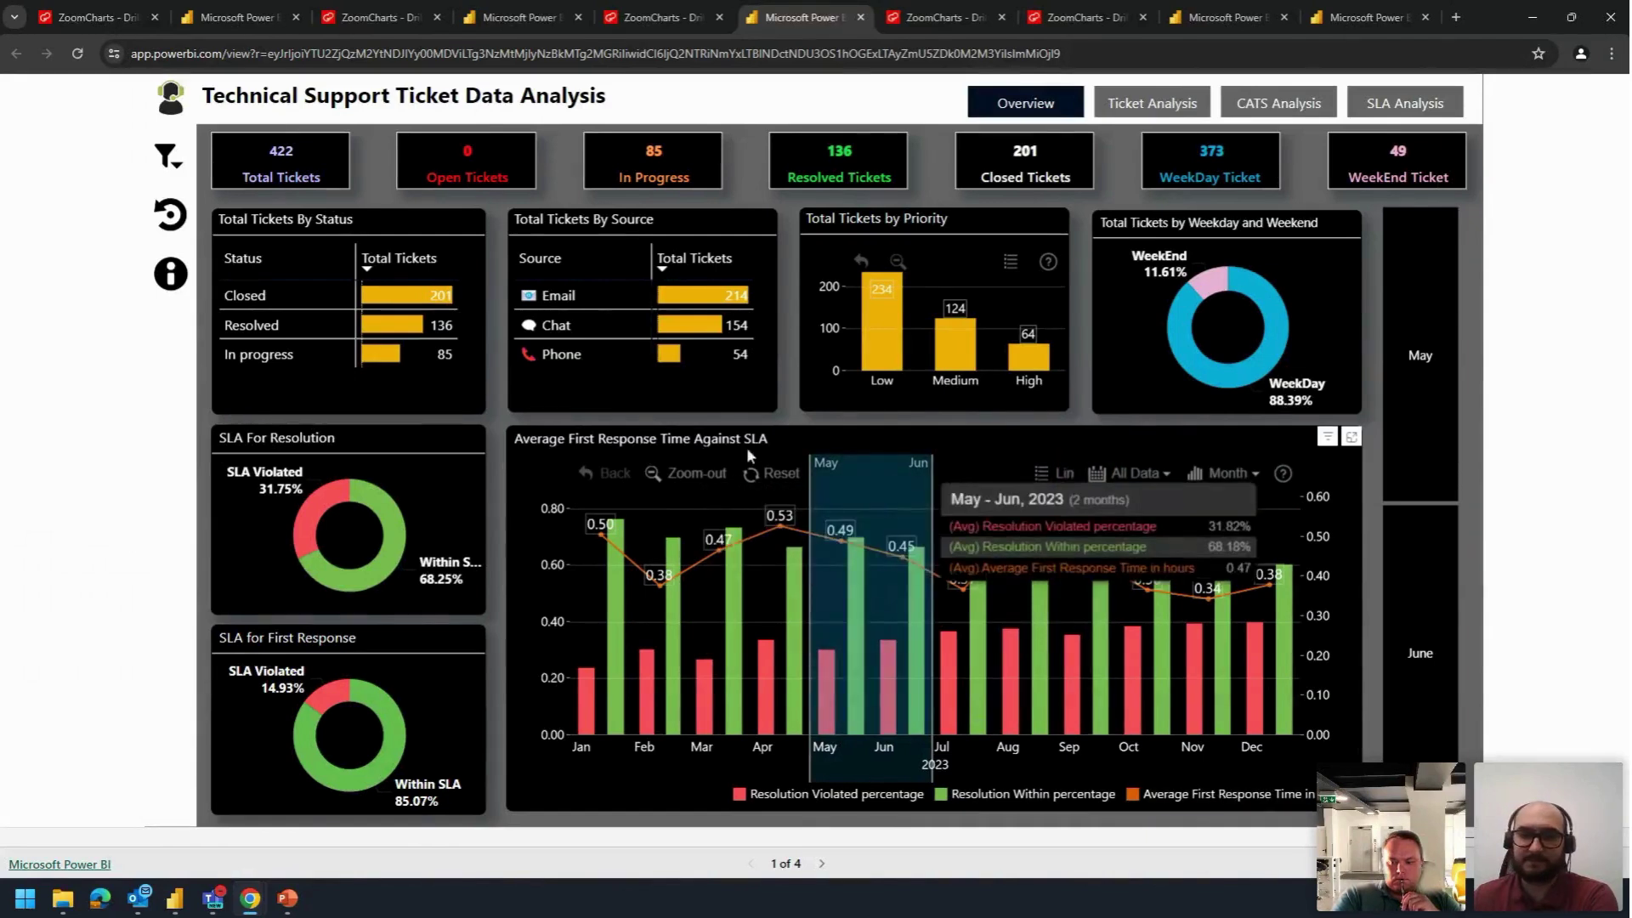
{"action": "left_click", "coordinate": [765, 473]}
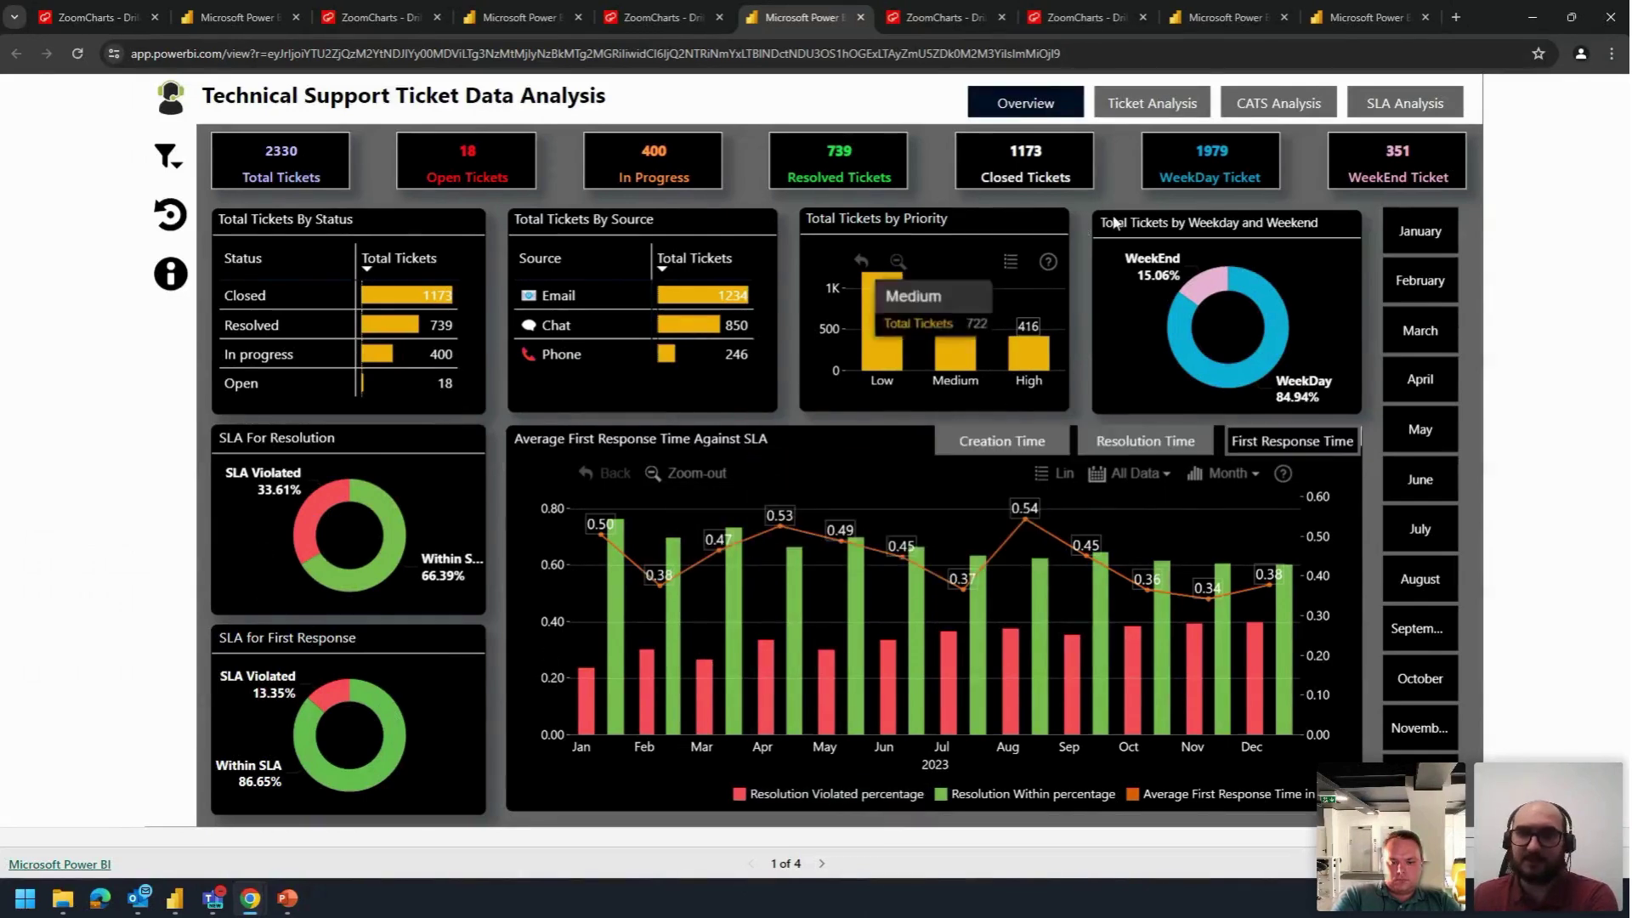
Step: Examine the report's Ticket Analysis, CATS Analysis and SLA Analysis pages
{"action": "left_click", "coordinate": [1149, 106]}
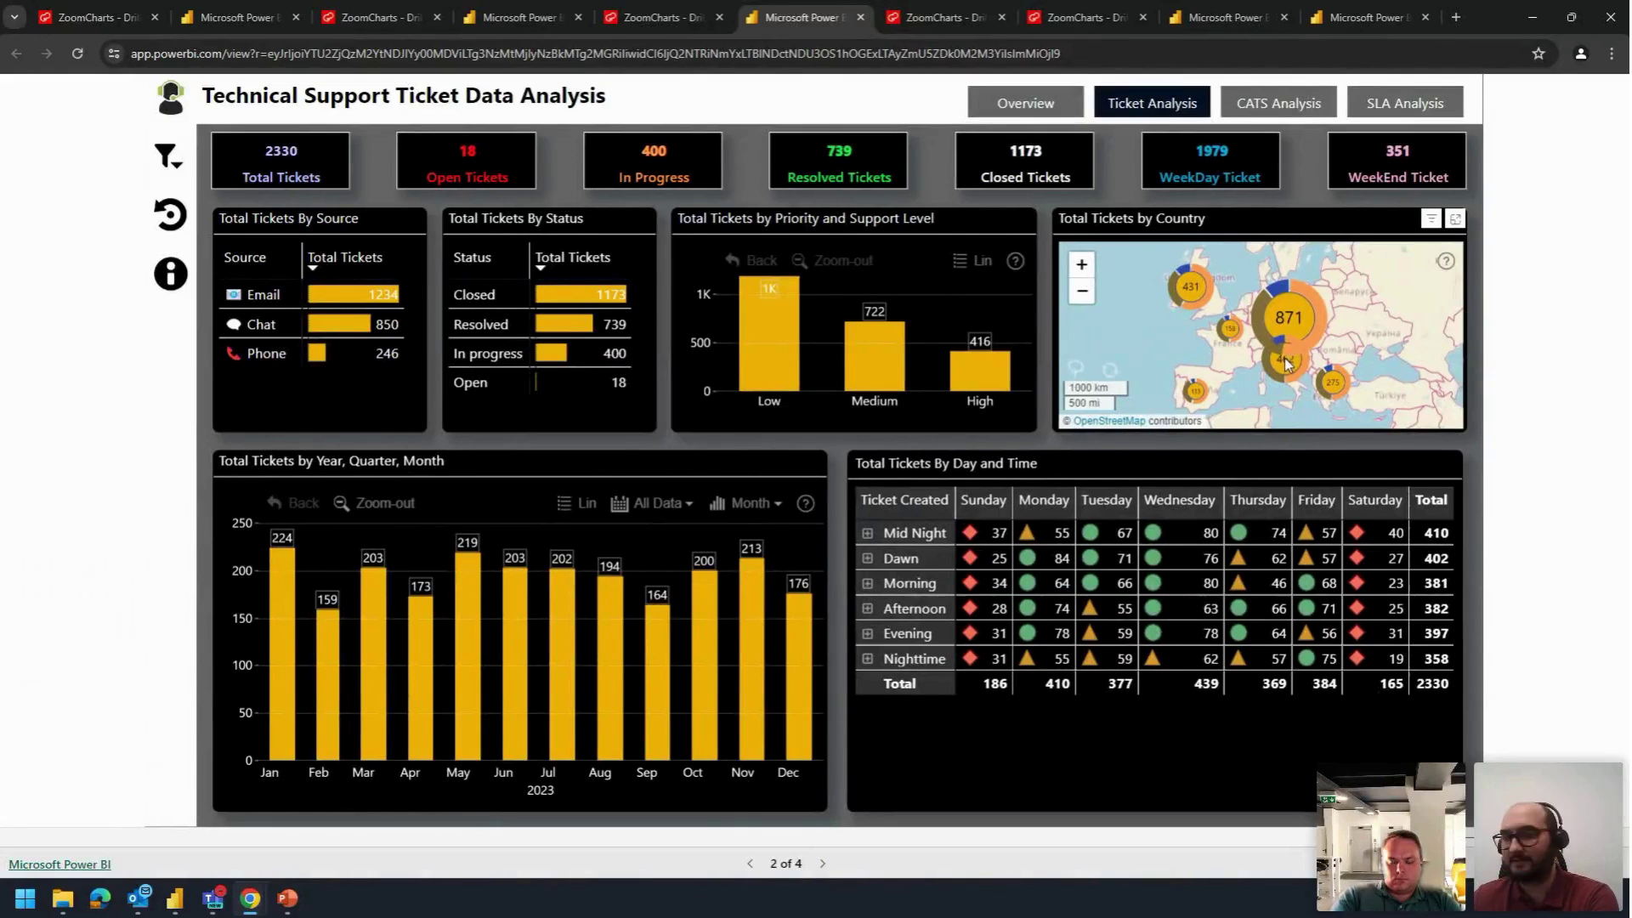
{"action": "left_click", "coordinate": [1275, 103]}
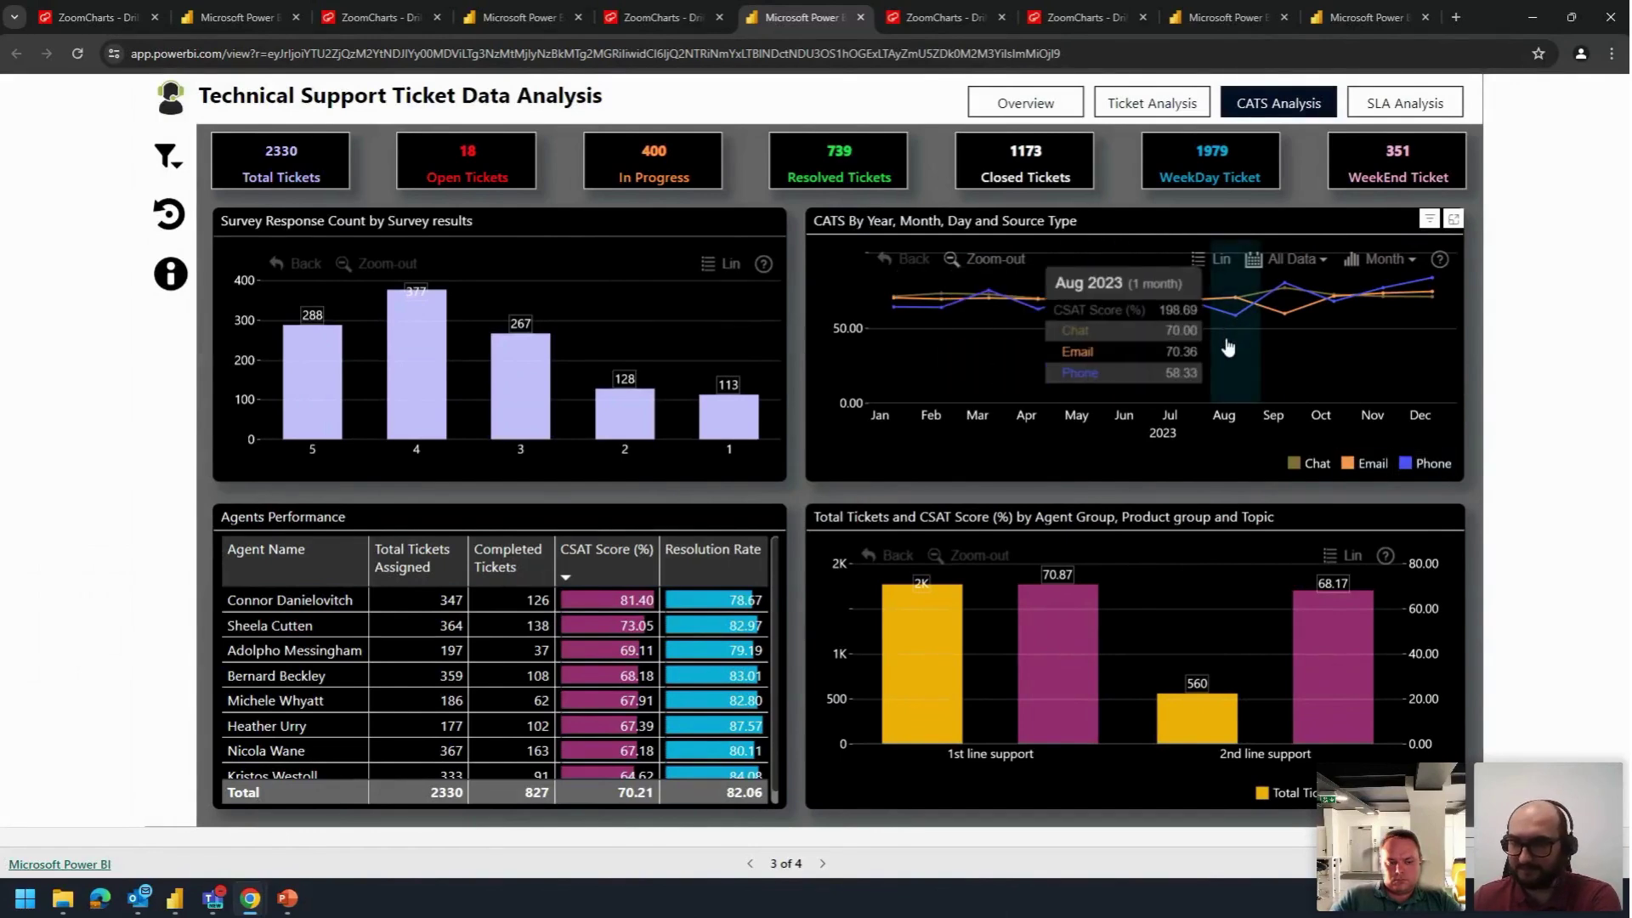
{"action": "left_click", "coordinate": [1392, 105]}
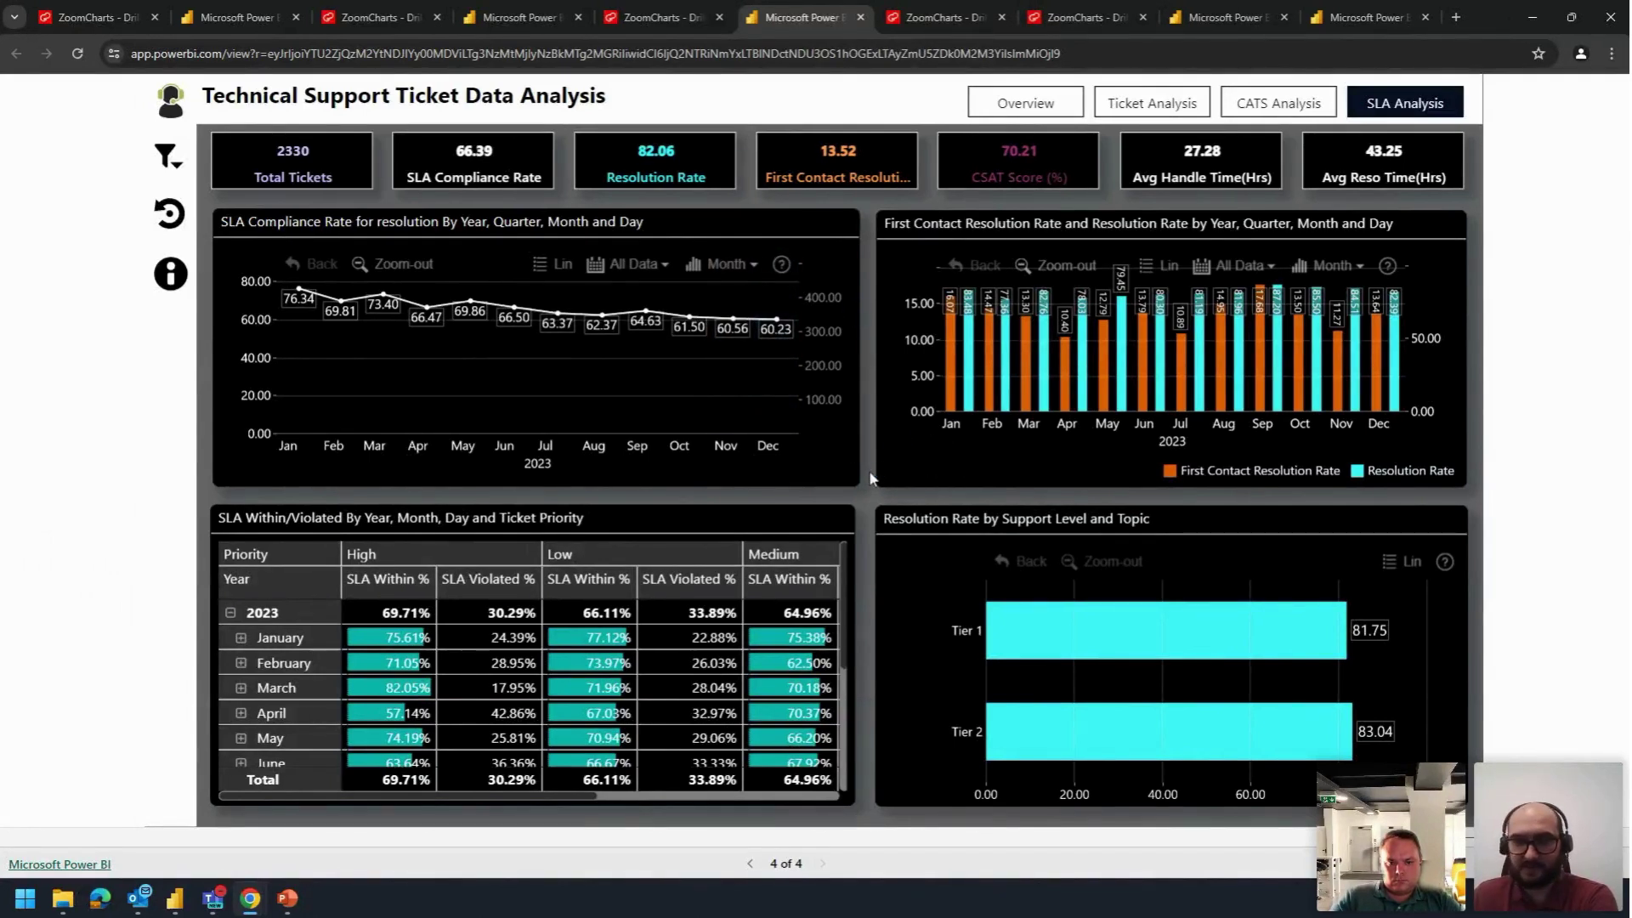
Step: Alternate between the Overview and SLA Analysis pages to compare their cards and layout, passing through Ticket Analysis
{"action": "left_click", "coordinate": [1023, 113]}
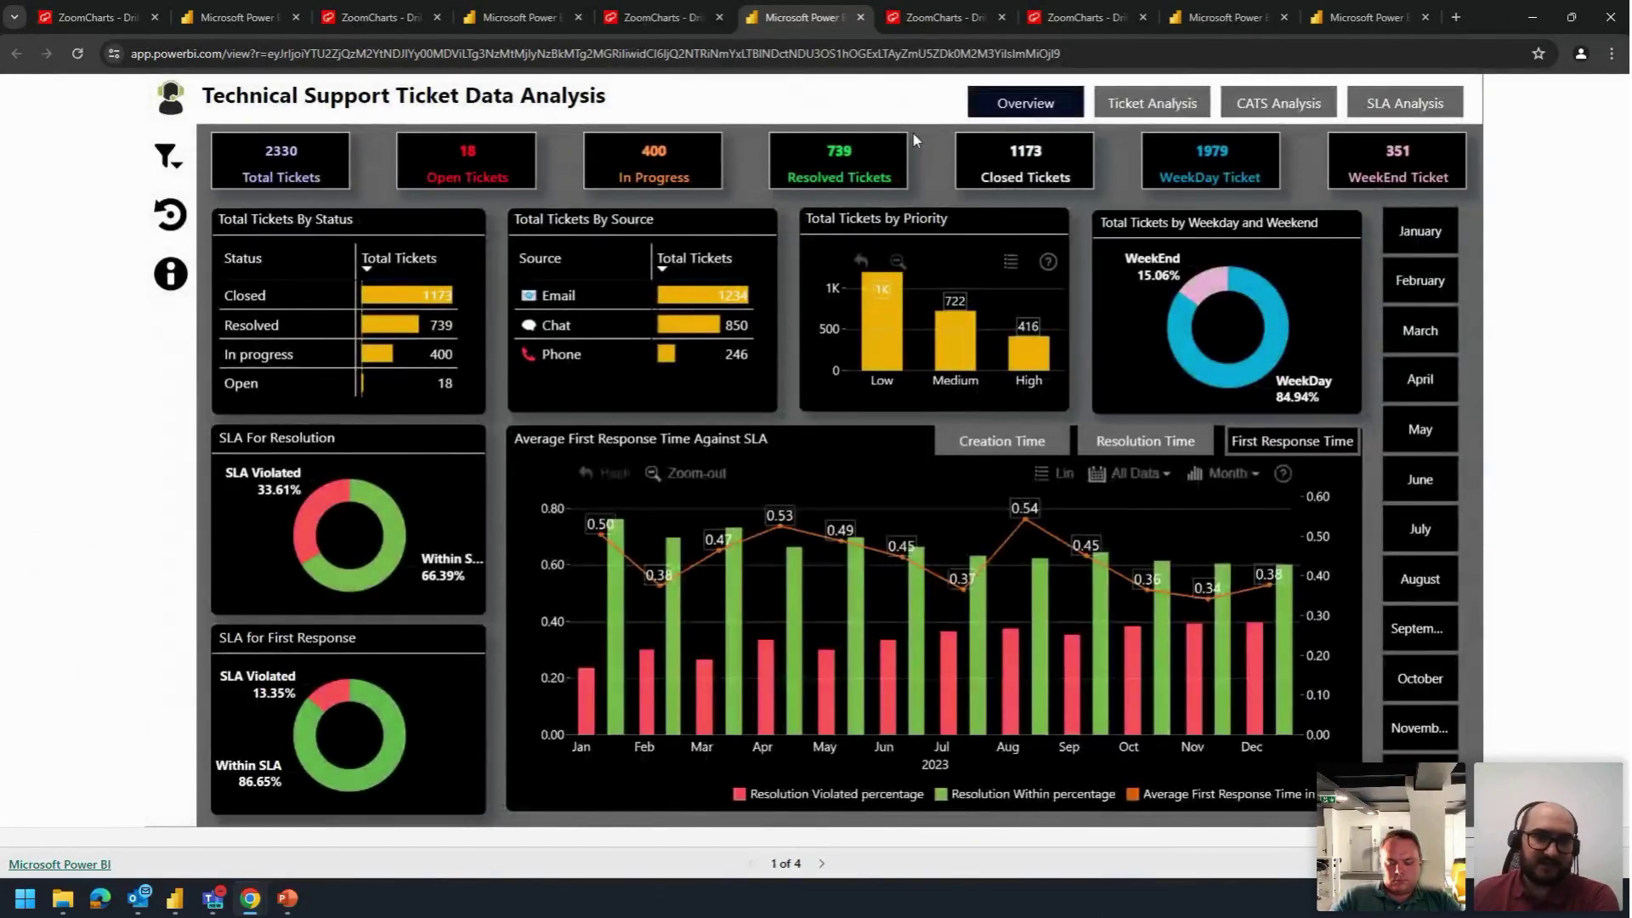
{"action": "left_click", "coordinate": [1239, 107]}
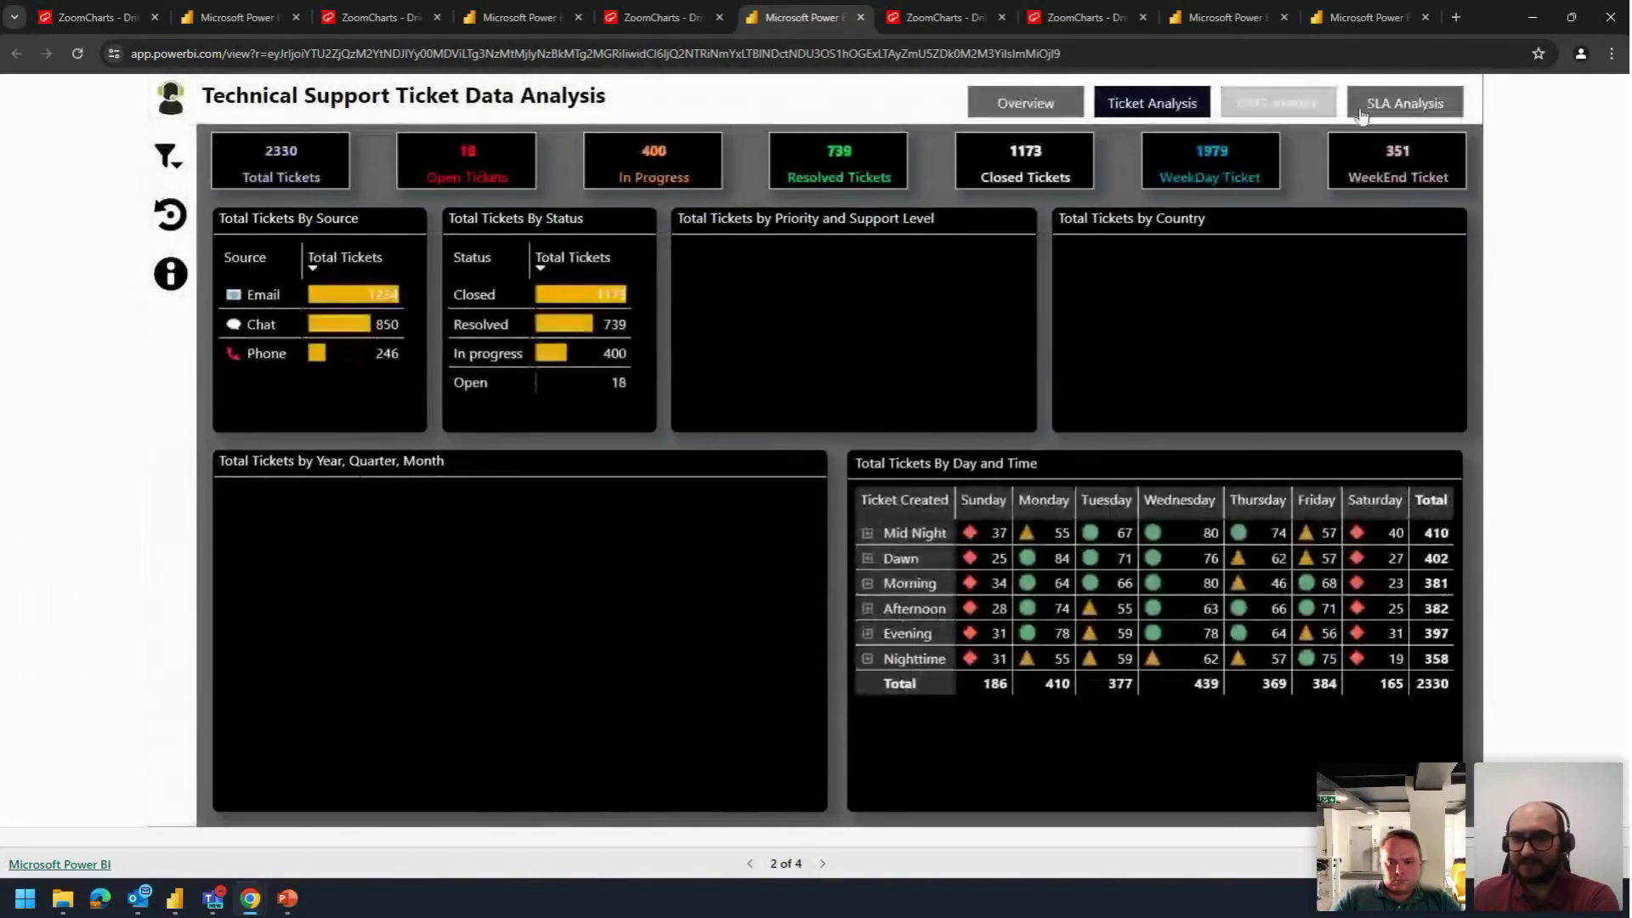
{"action": "left_click", "coordinate": [1404, 108]}
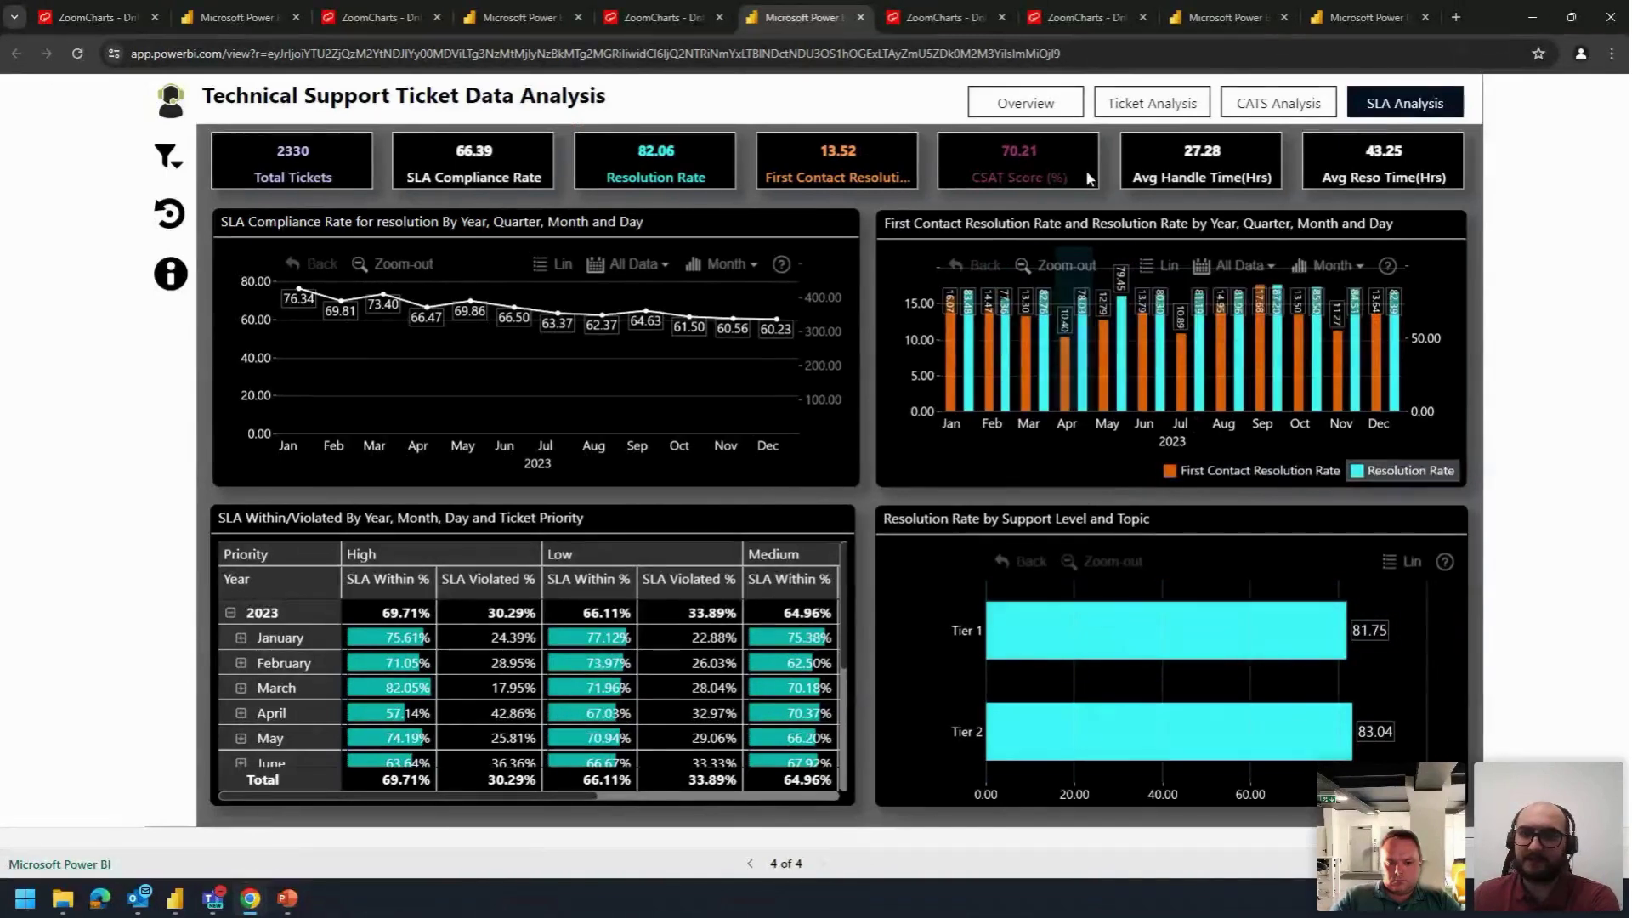
{"action": "left_click", "coordinate": [1018, 109]}
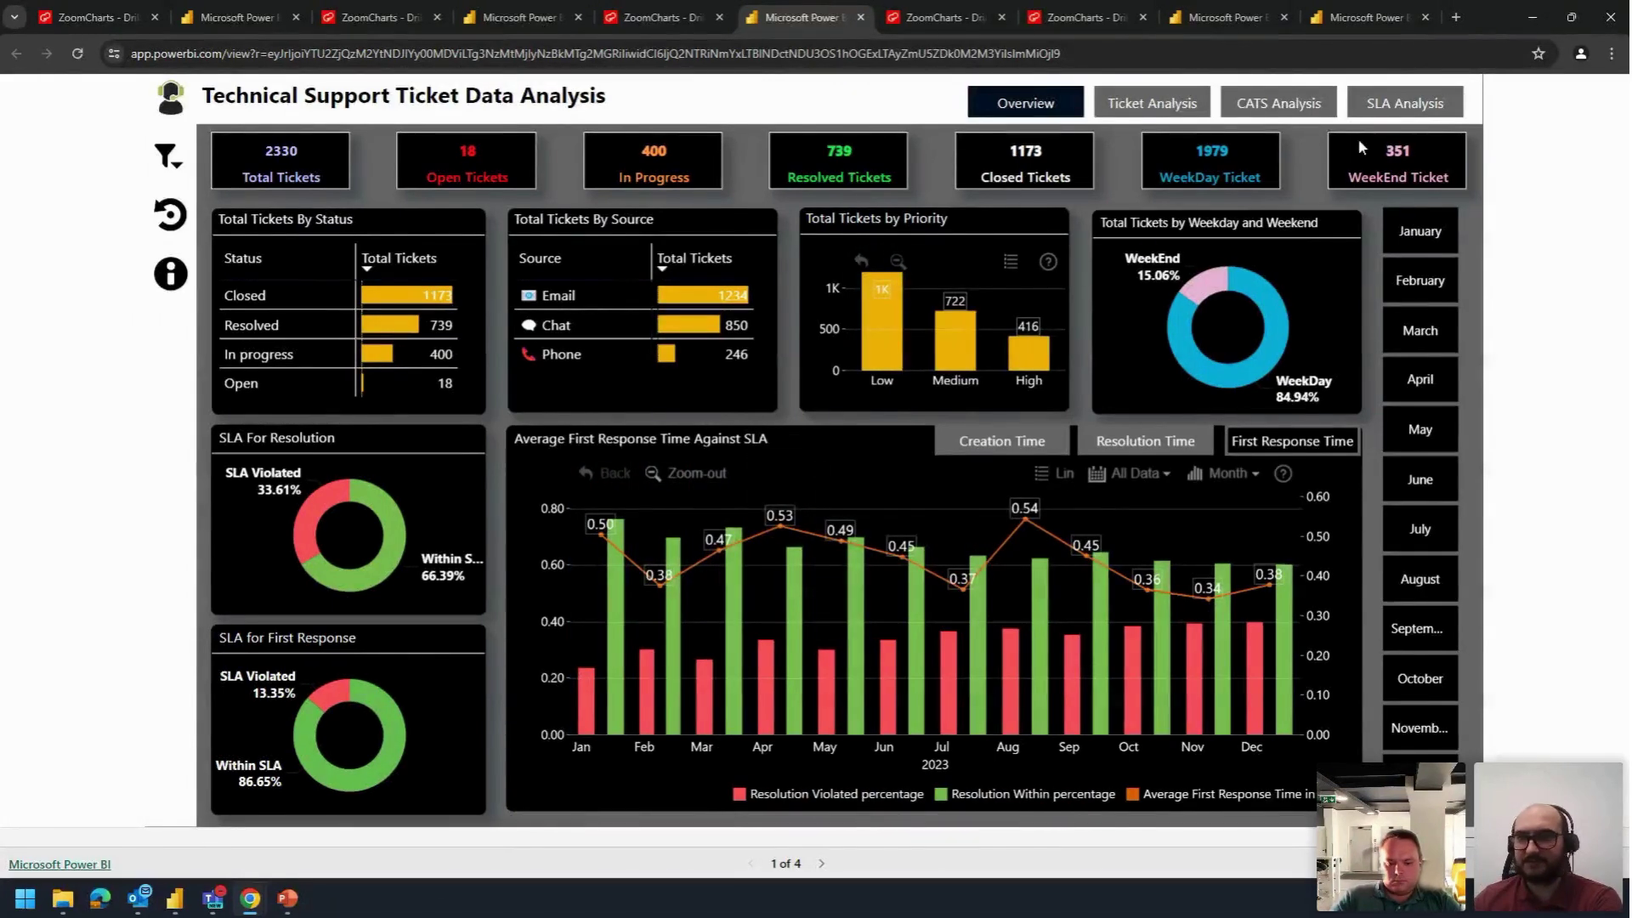
{"action": "left_click", "coordinate": [1390, 109]}
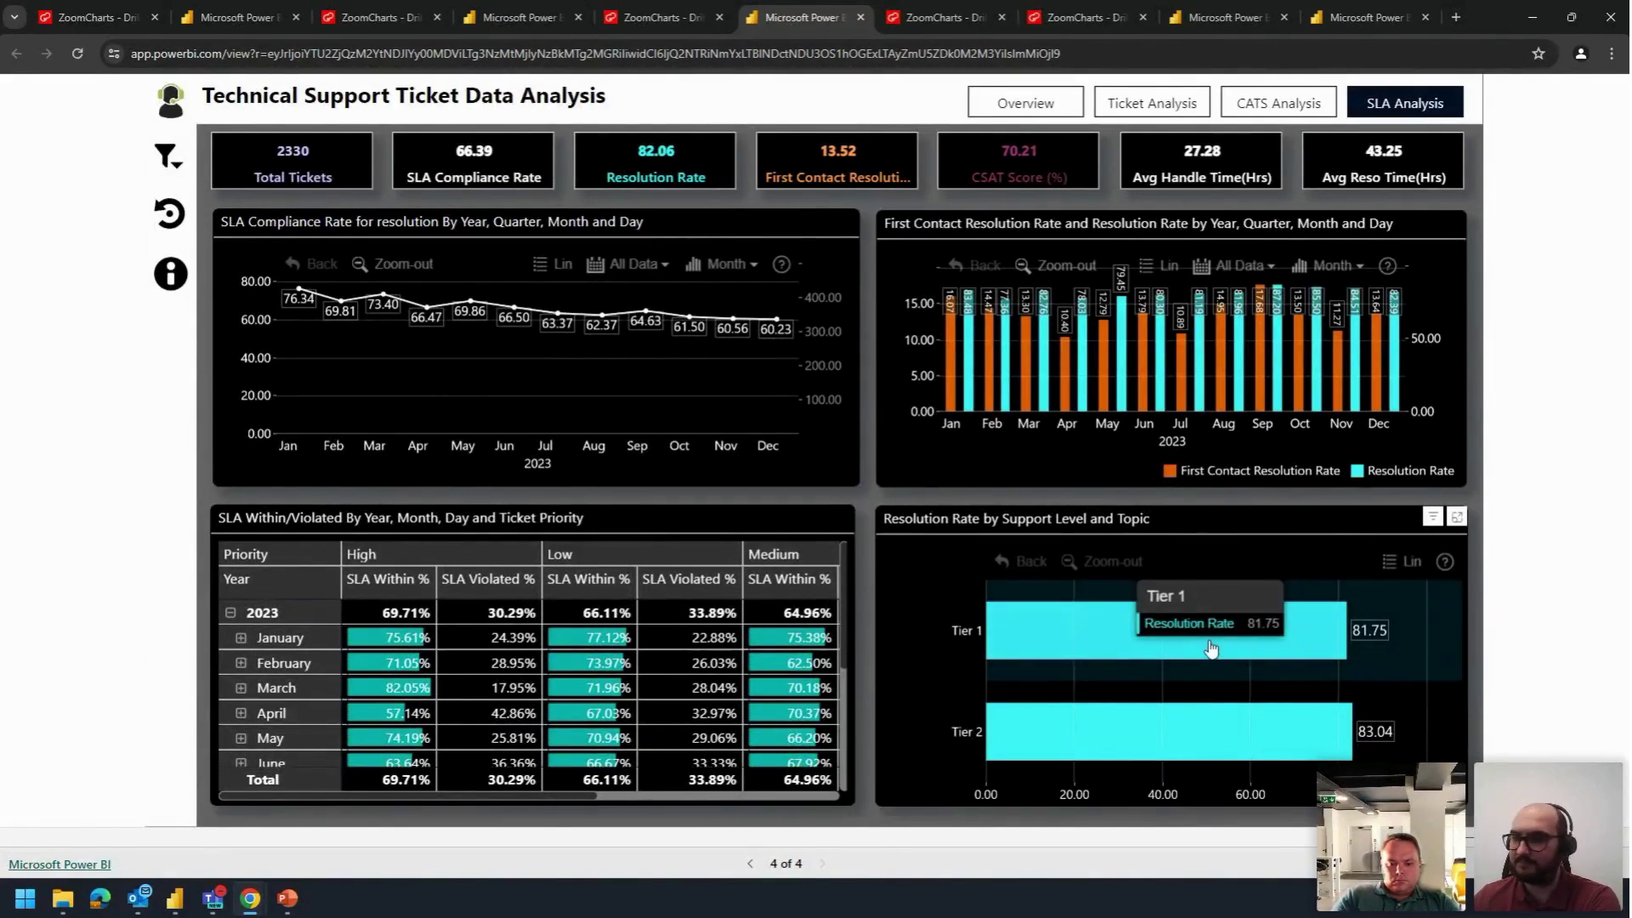
Step: Reset the report's filters, return to the Overview page to view its info overlay, and reopen the filter panel
{"action": "left_click", "coordinate": [158, 224]}
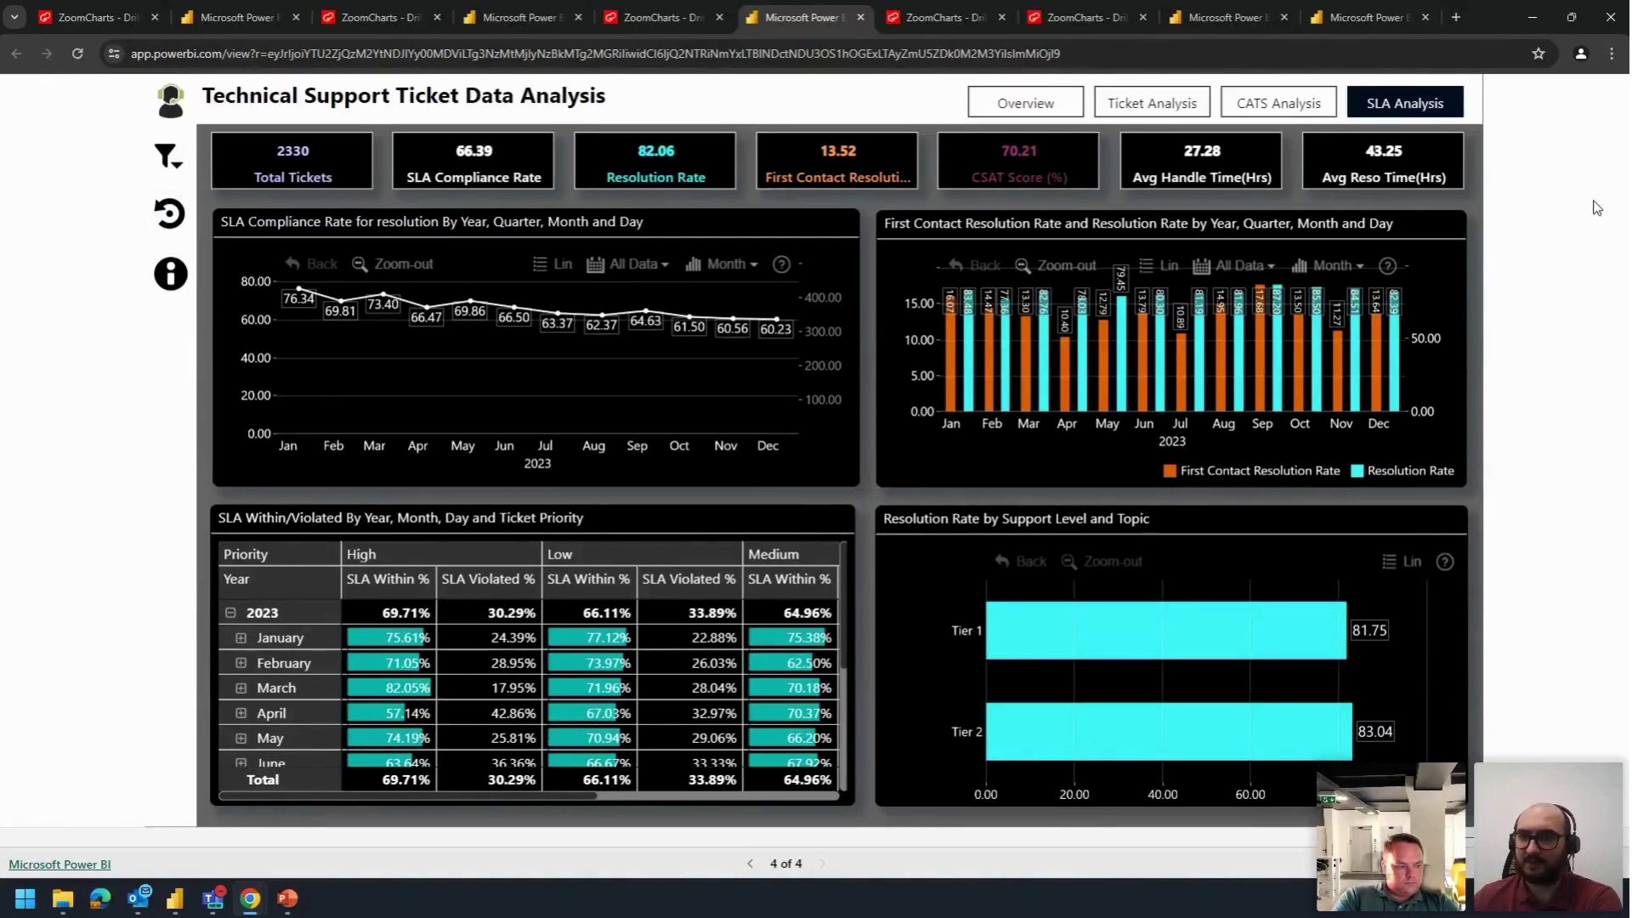
{"action": "left_click", "coordinate": [1033, 100]}
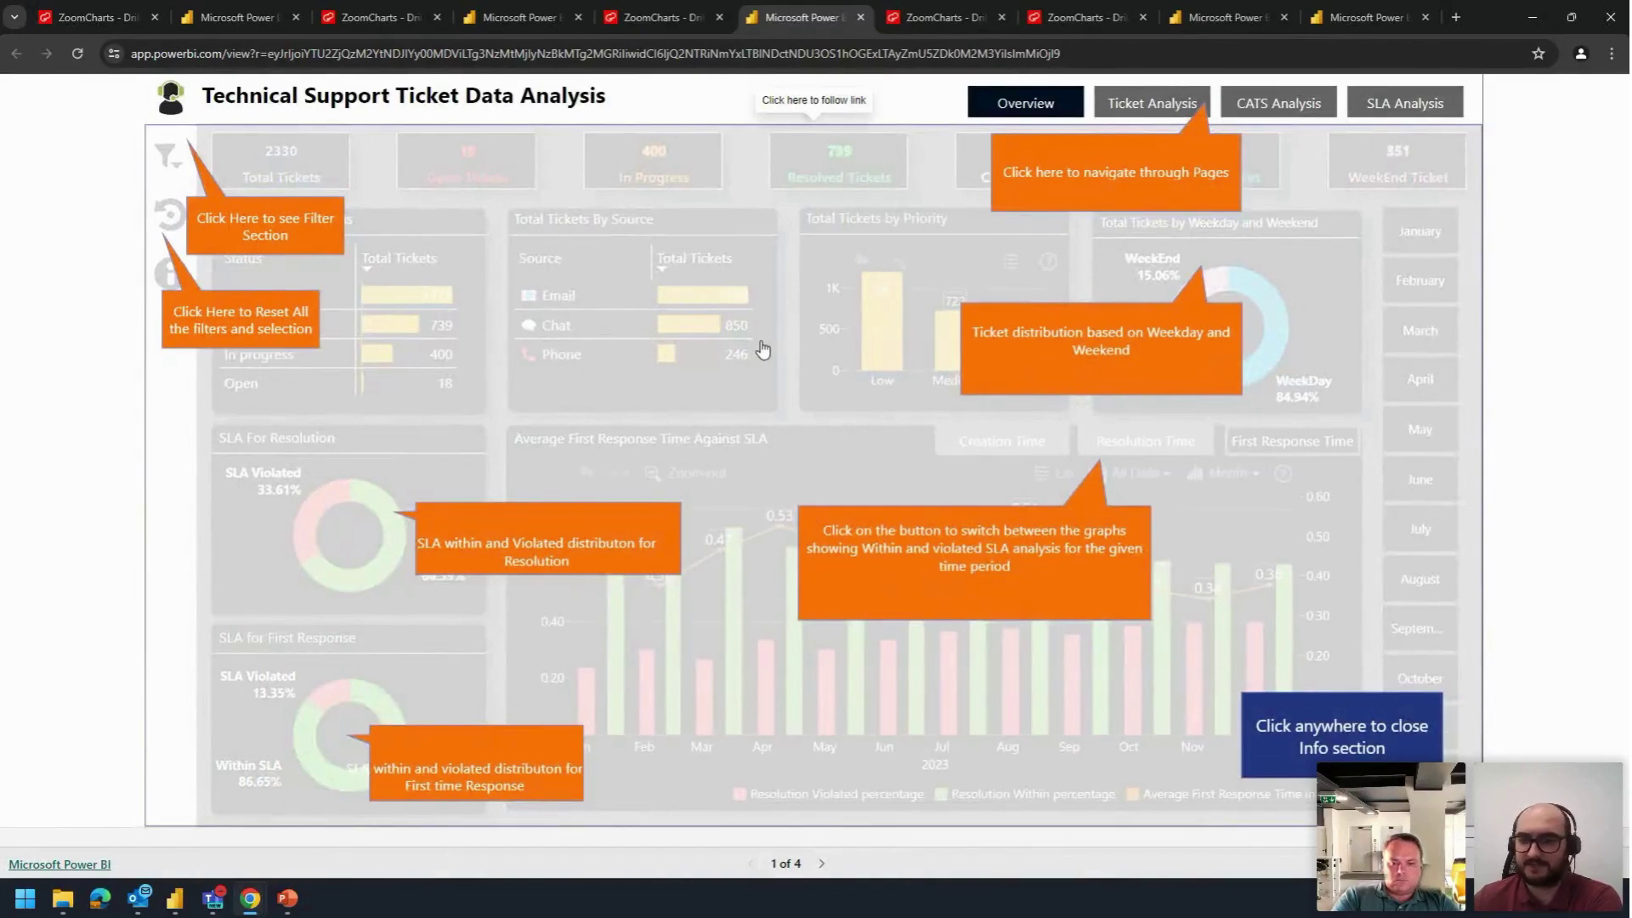
{"action": "left_click", "coordinate": [818, 394]}
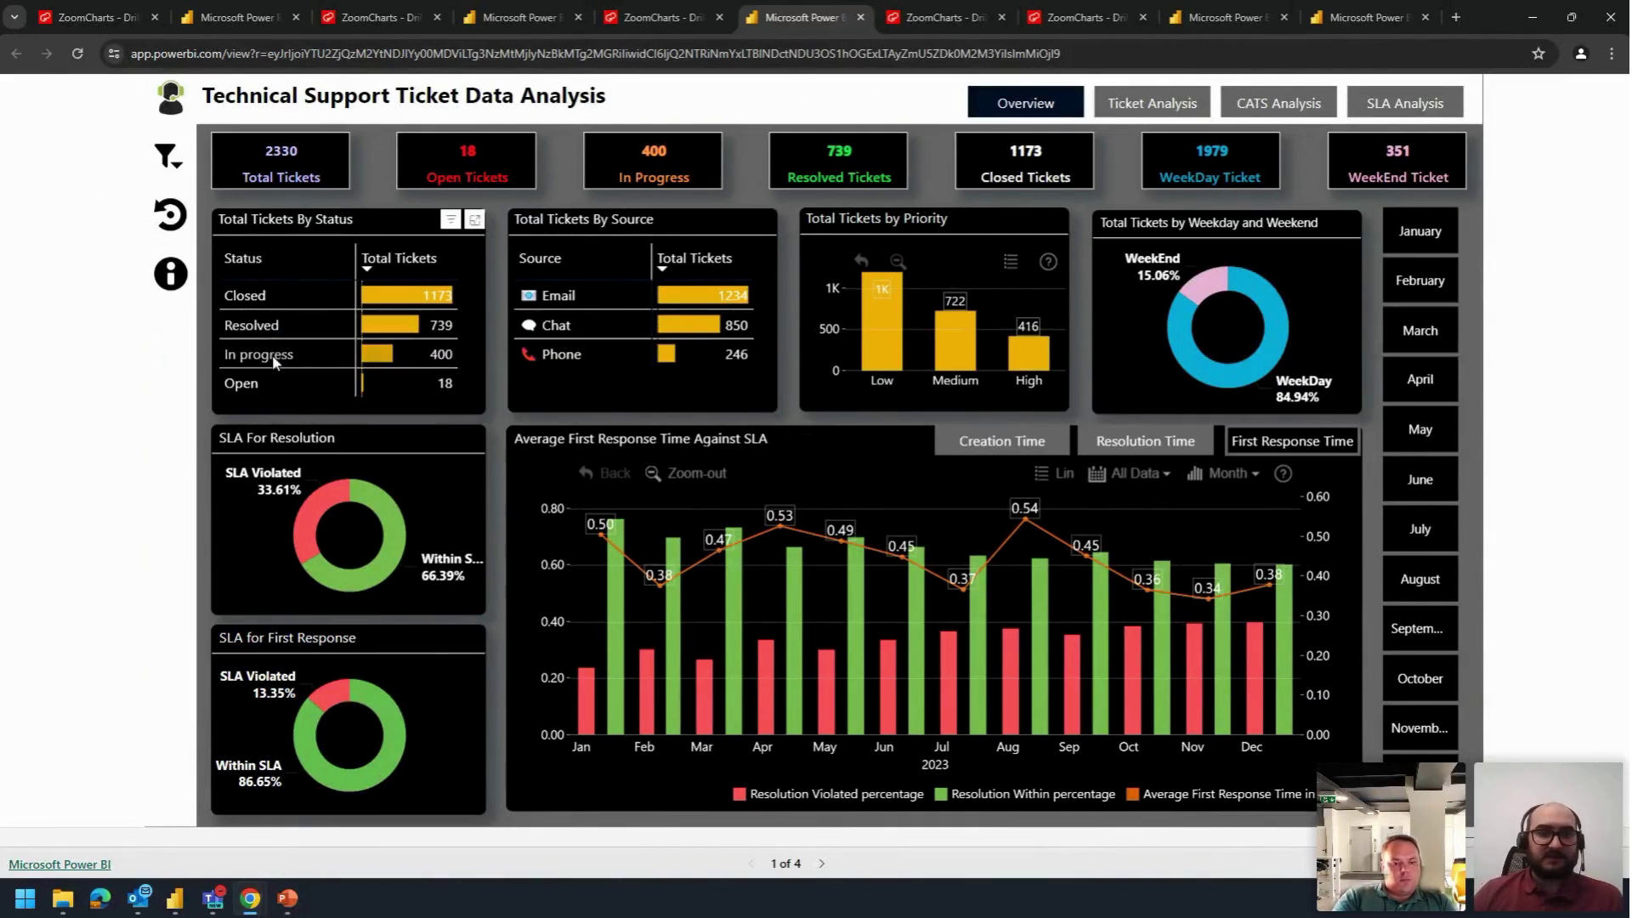
{"action": "left_click", "coordinate": [168, 158]}
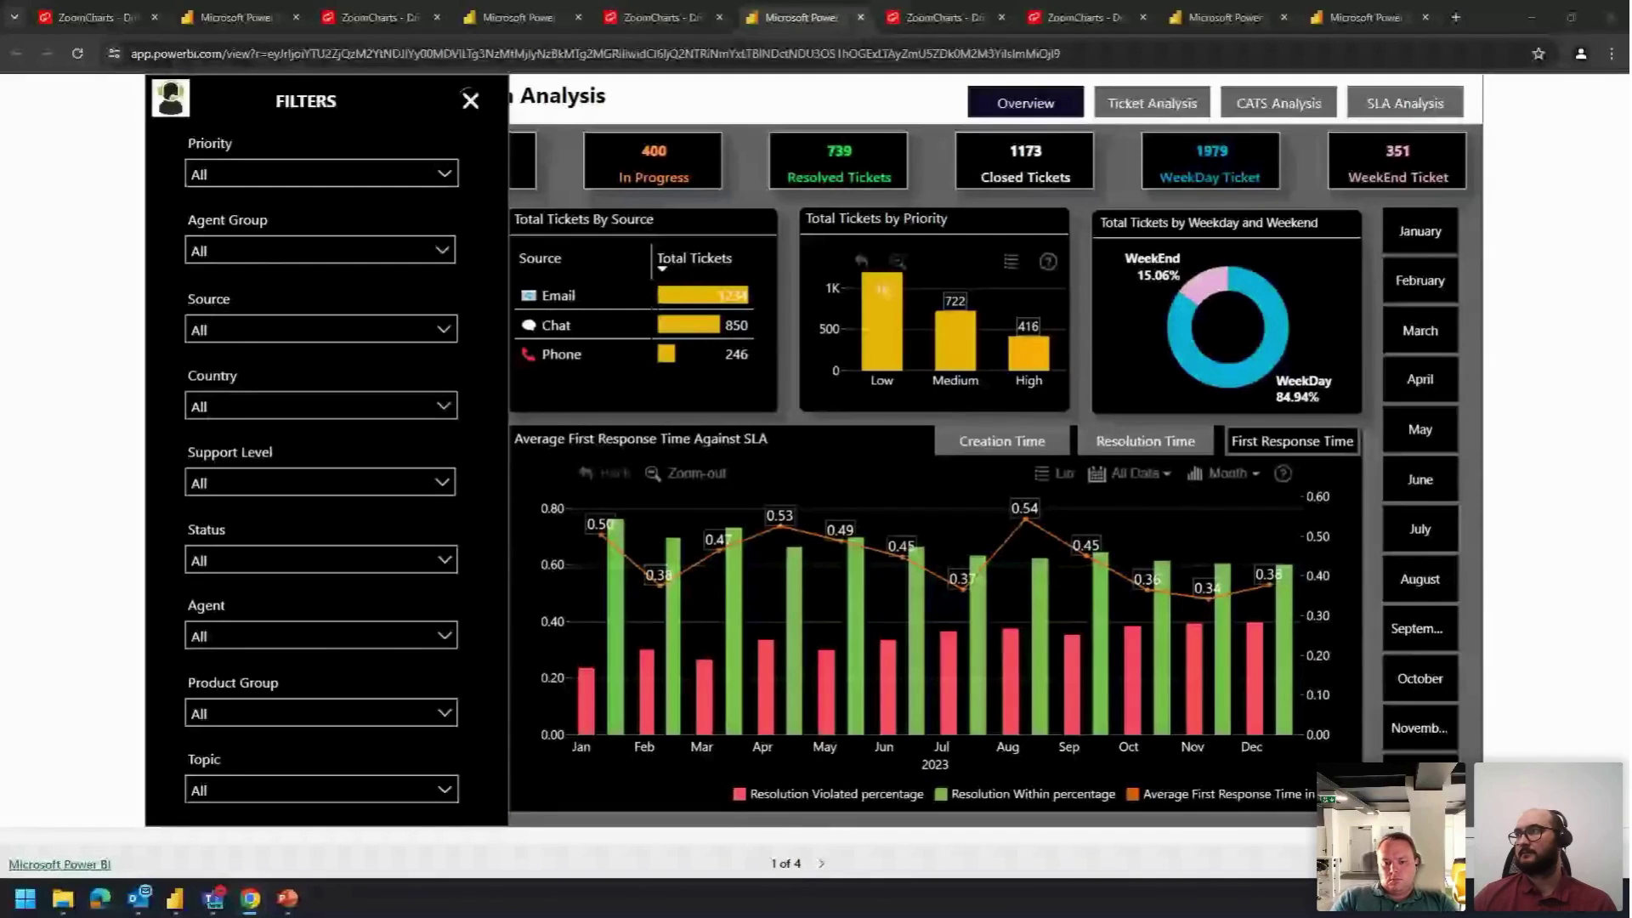
Step: Close the filter panel and compare the Overview chart's Creation Time, Resolution Time and First Response Time views, ending on Resolution Time
{"action": "left_click", "coordinate": [470, 102]}
{"action": "left_click", "coordinate": [1007, 441]}
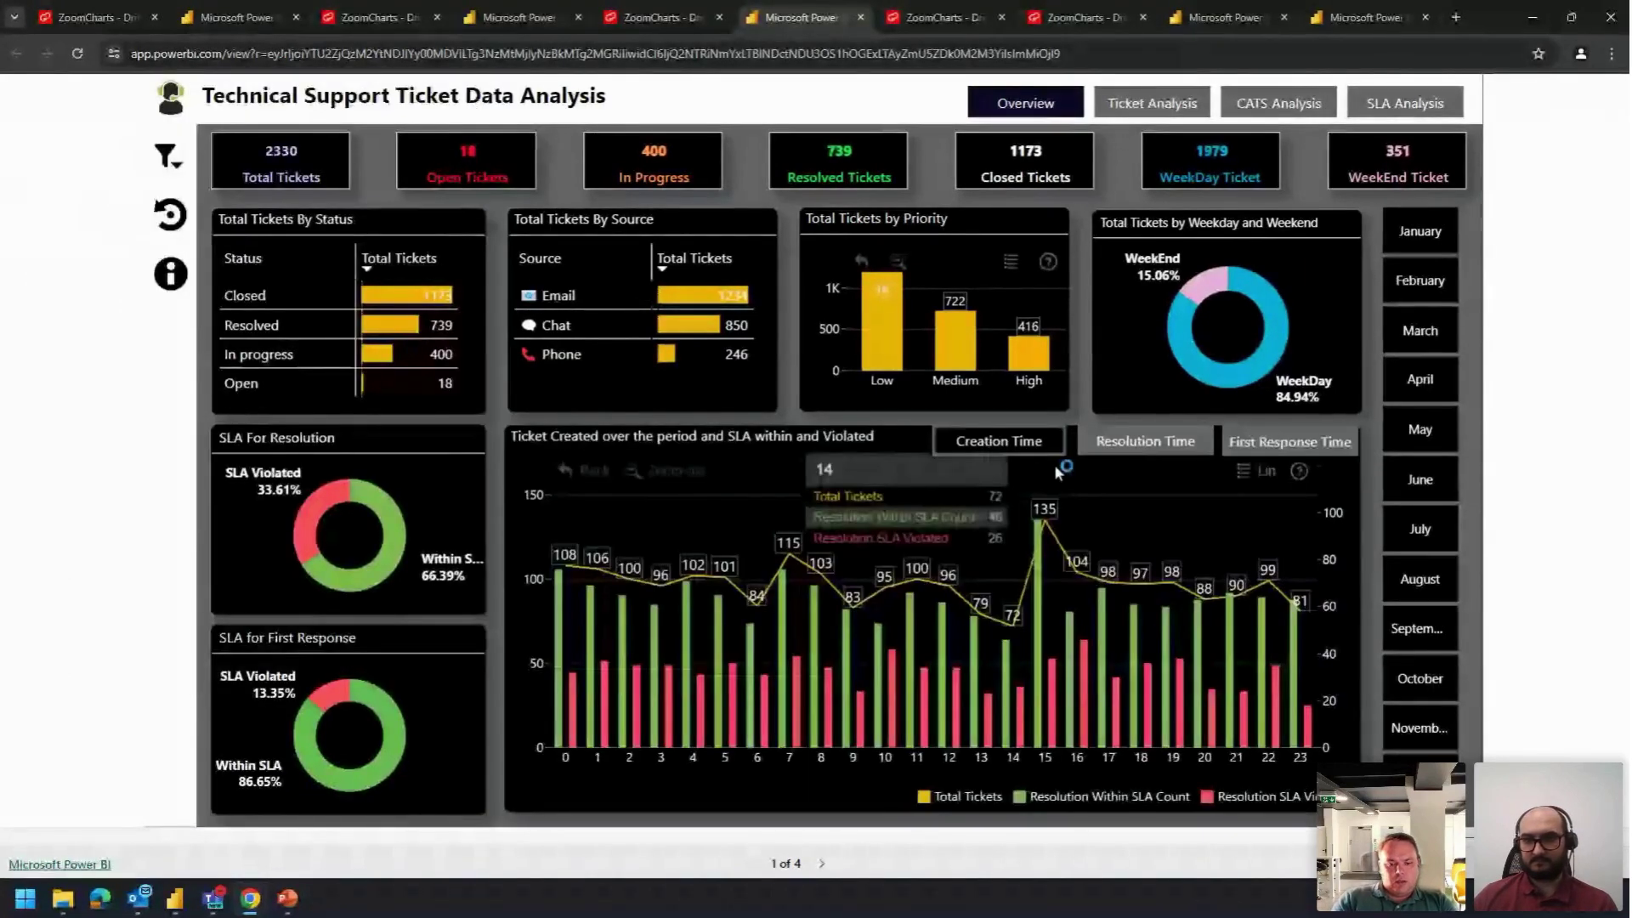
{"action": "left_click", "coordinate": [1144, 441]}
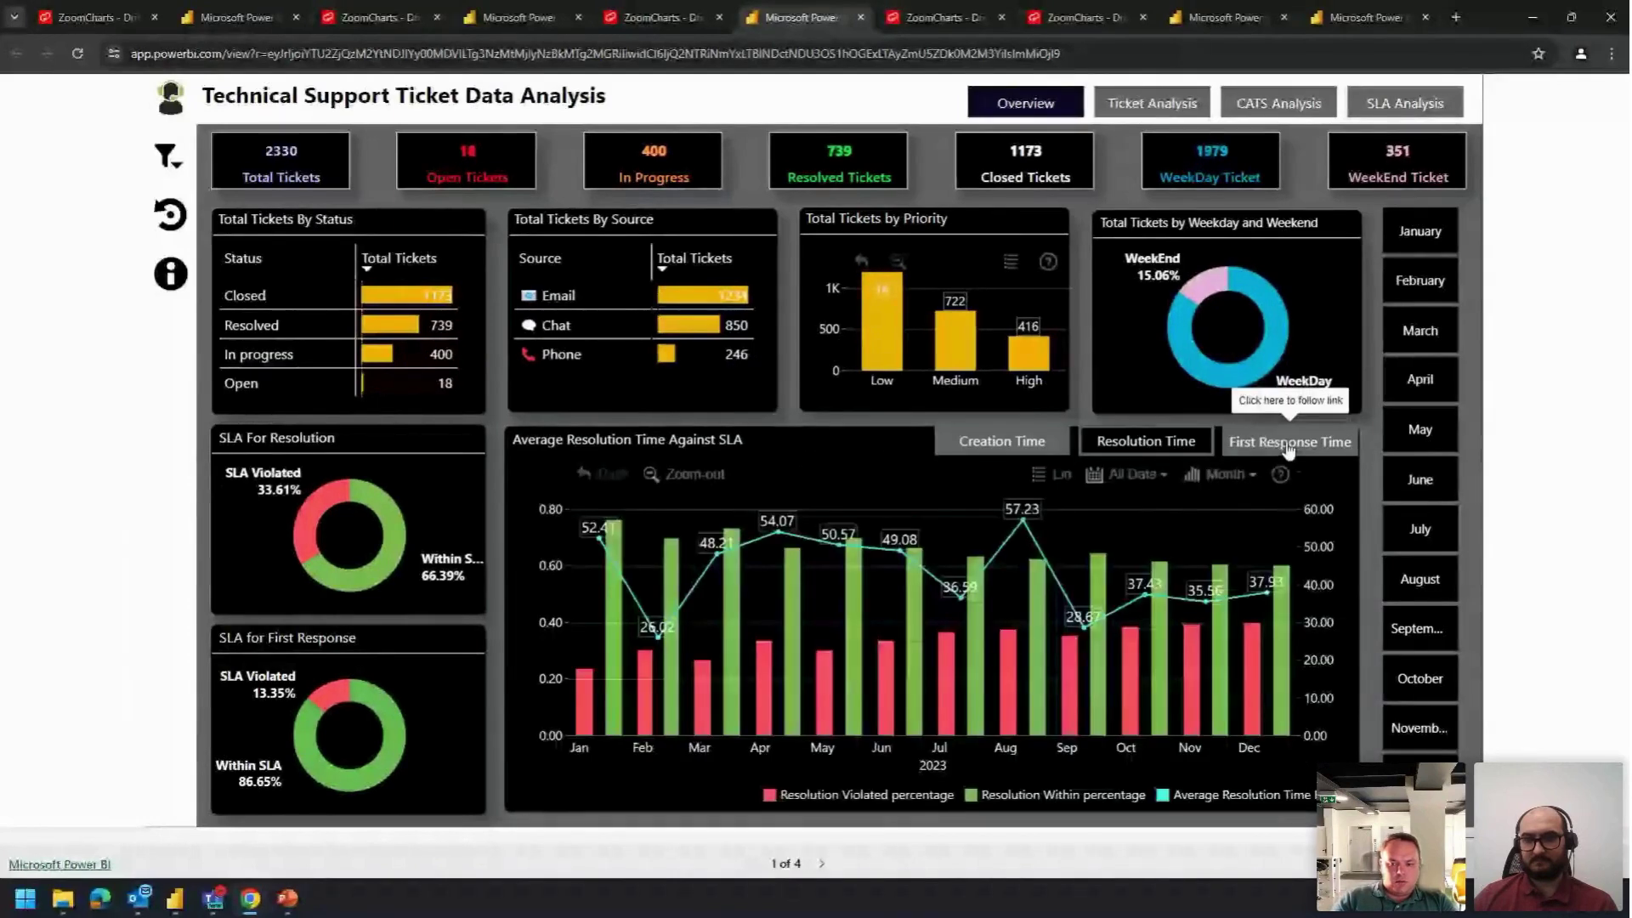
{"action": "left_click", "coordinate": [1287, 447]}
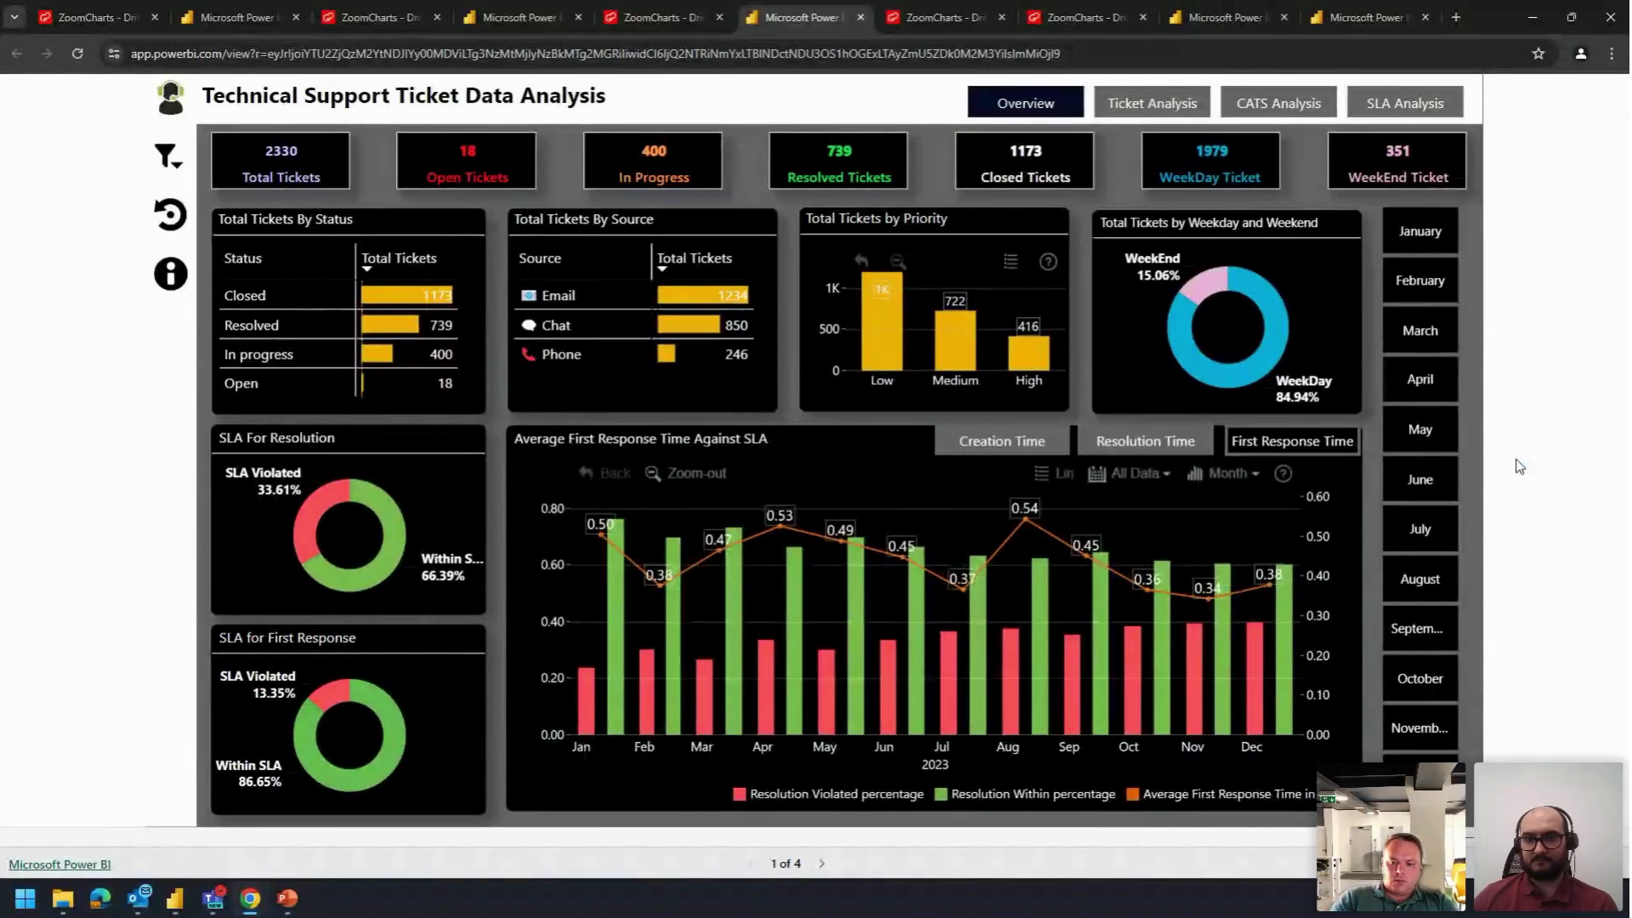
{"action": "left_click", "coordinate": [1144, 439]}
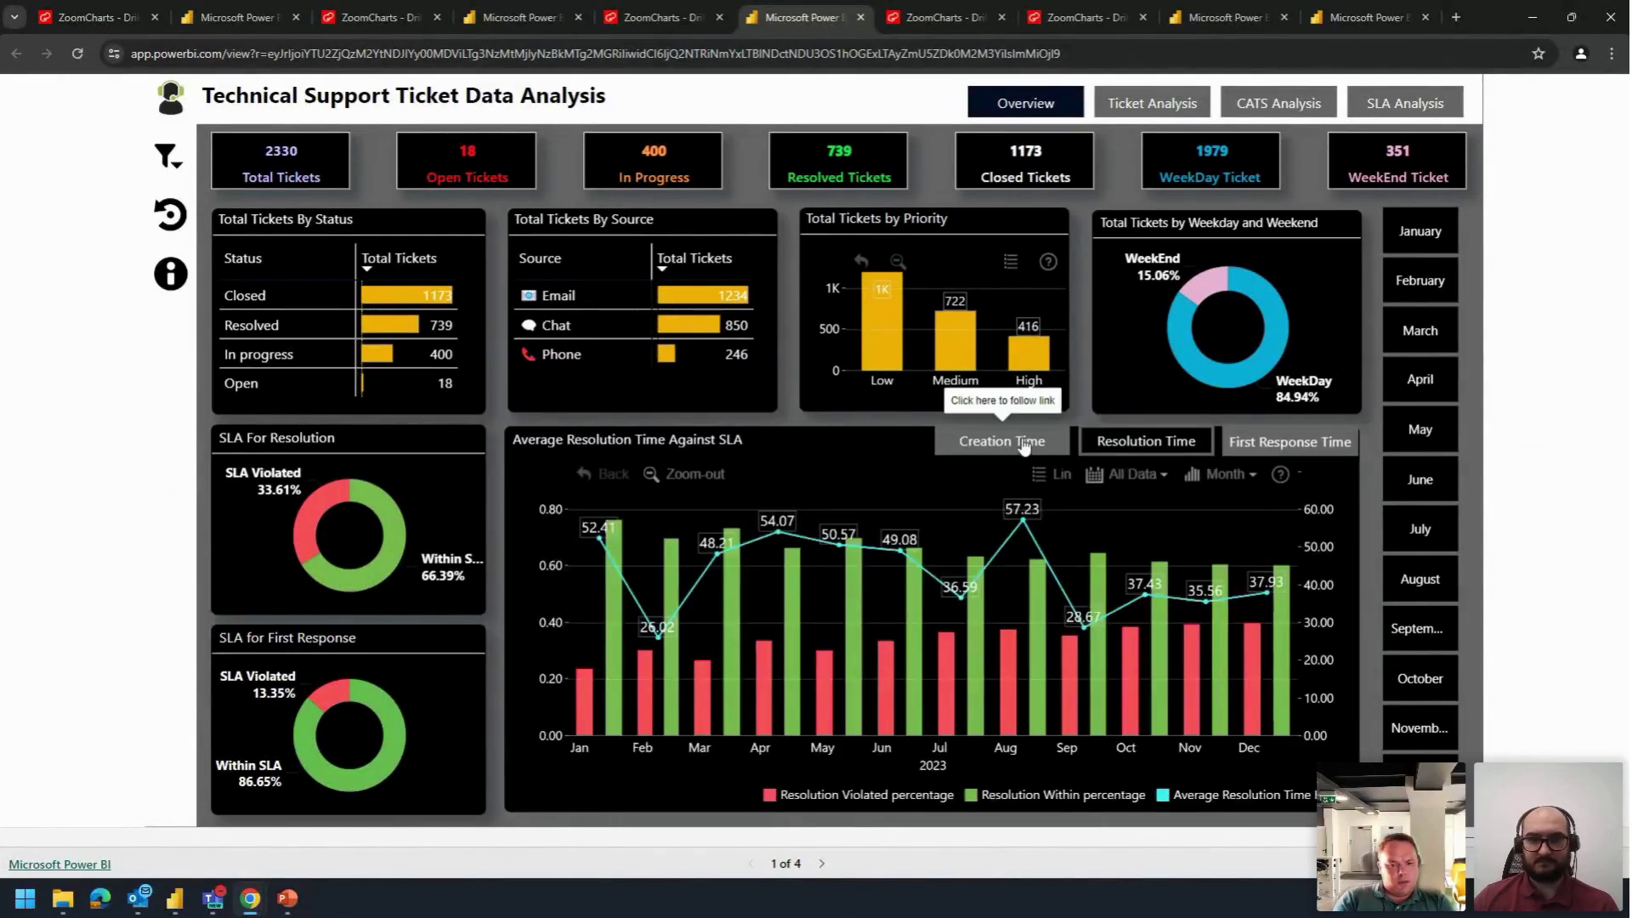
Step: Drill the Average Resolution Time Against SLA chart into August 2023, zoom in to days 8 to 21, and reset the report's filters
{"action": "left_click", "coordinate": [1035, 618]}
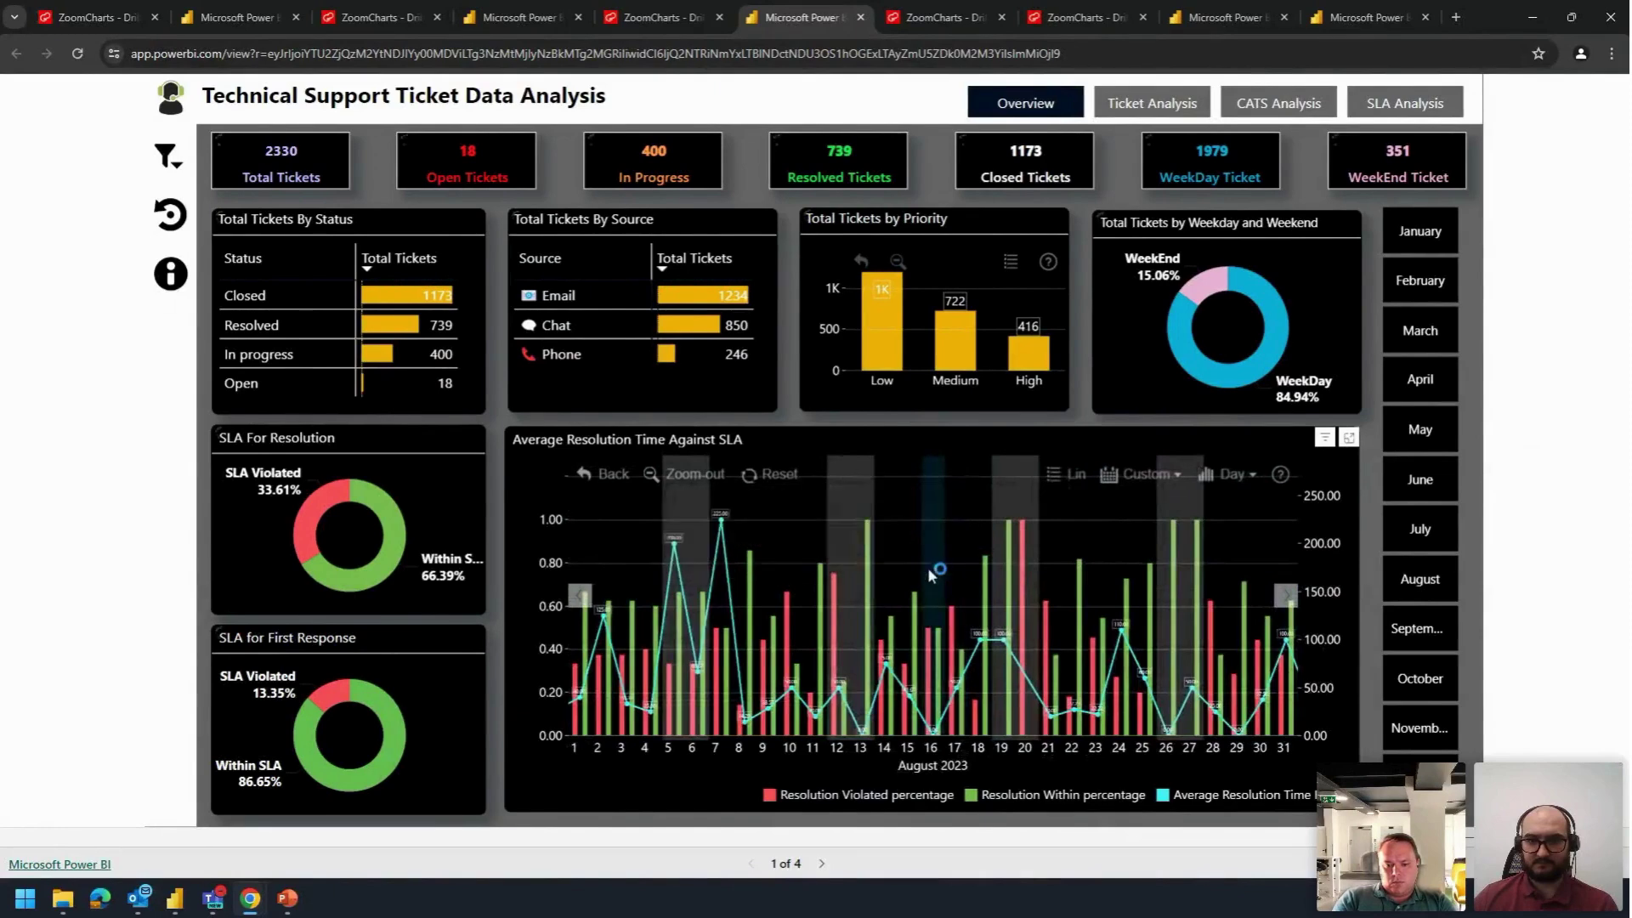
{"action": "scroll", "coordinate": [929, 570], "scroll_direction": "up", "scroll_amount": 5}
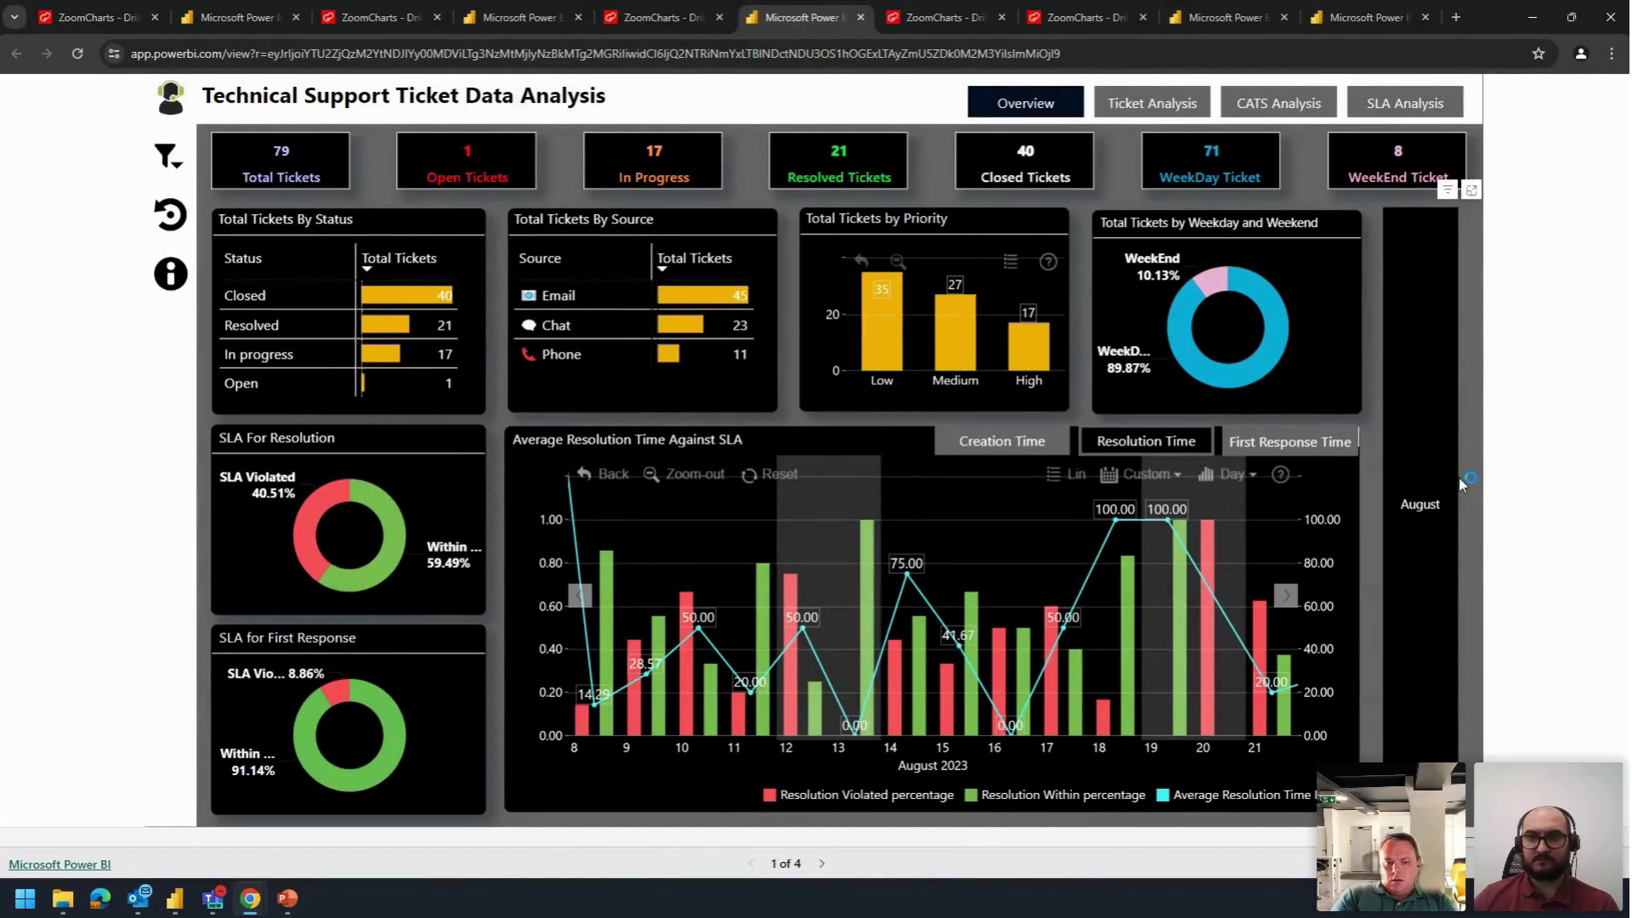
{"action": "left_click", "coordinate": [169, 214]}
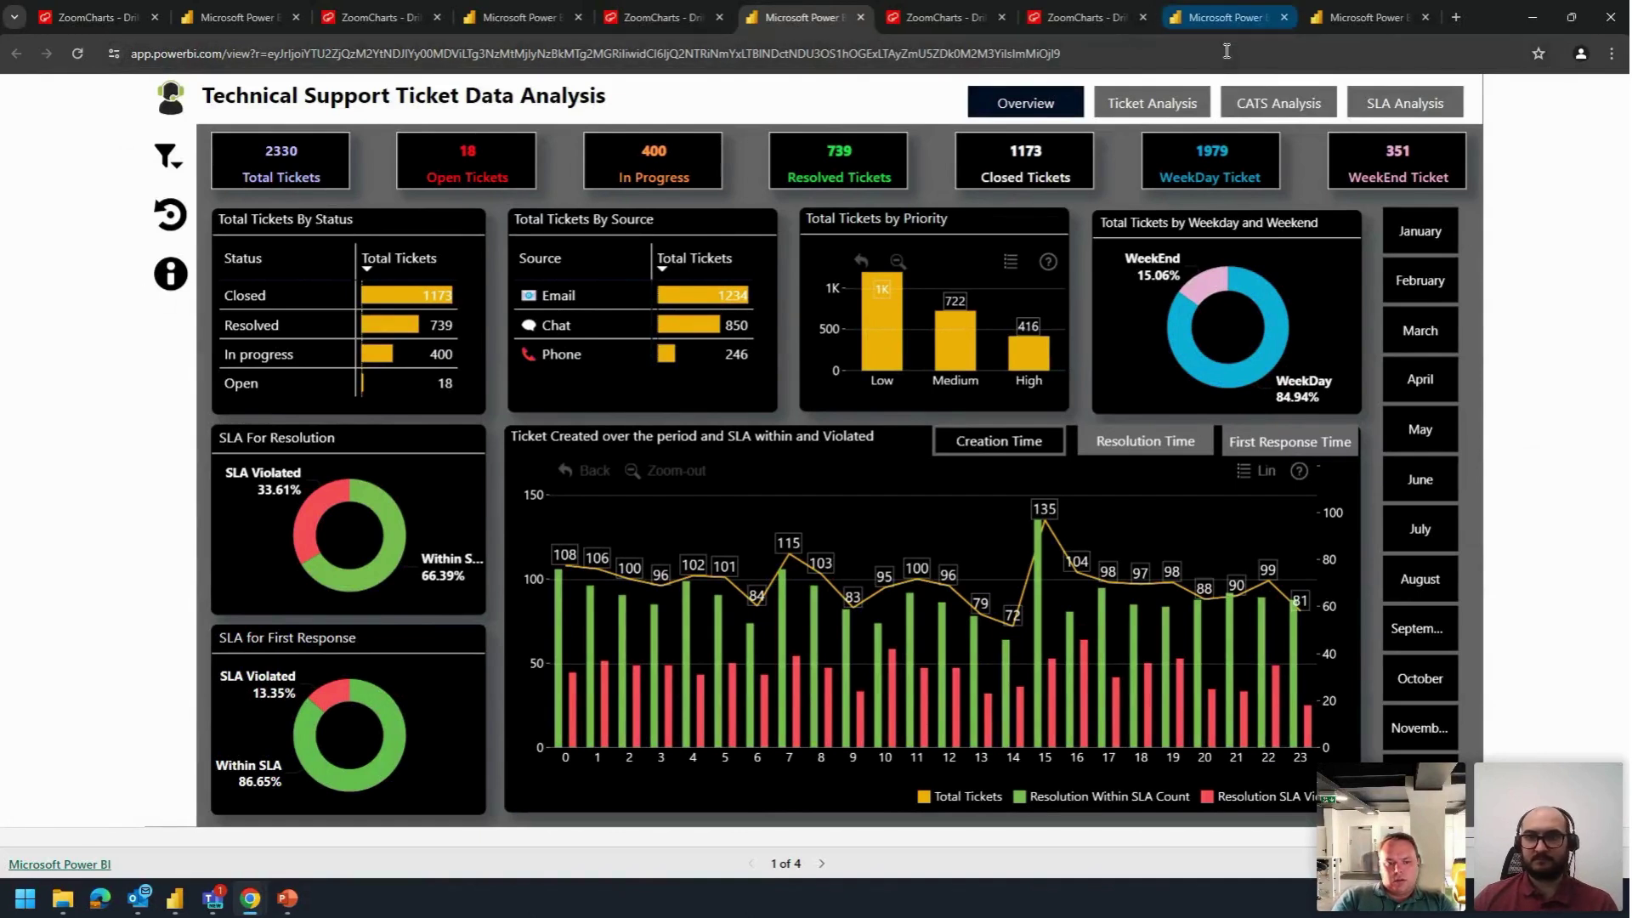
Step: Visit the Ticket Analysis page and return to the Overview page
{"action": "left_click", "coordinate": [1170, 104]}
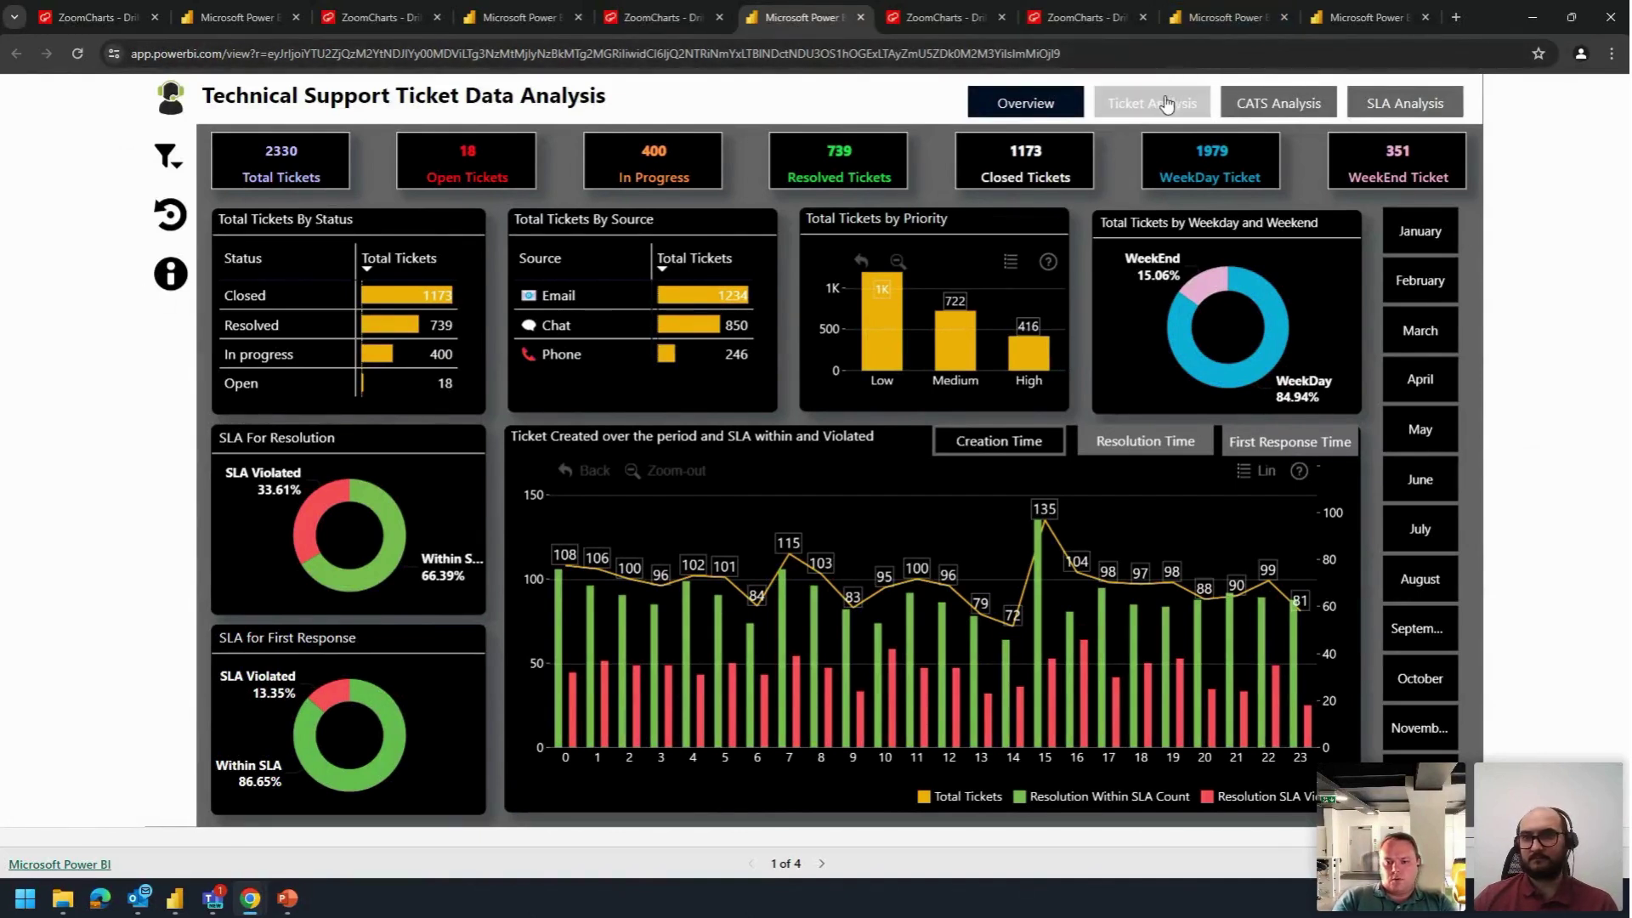
{"action": "left_click", "coordinate": [1024, 104]}
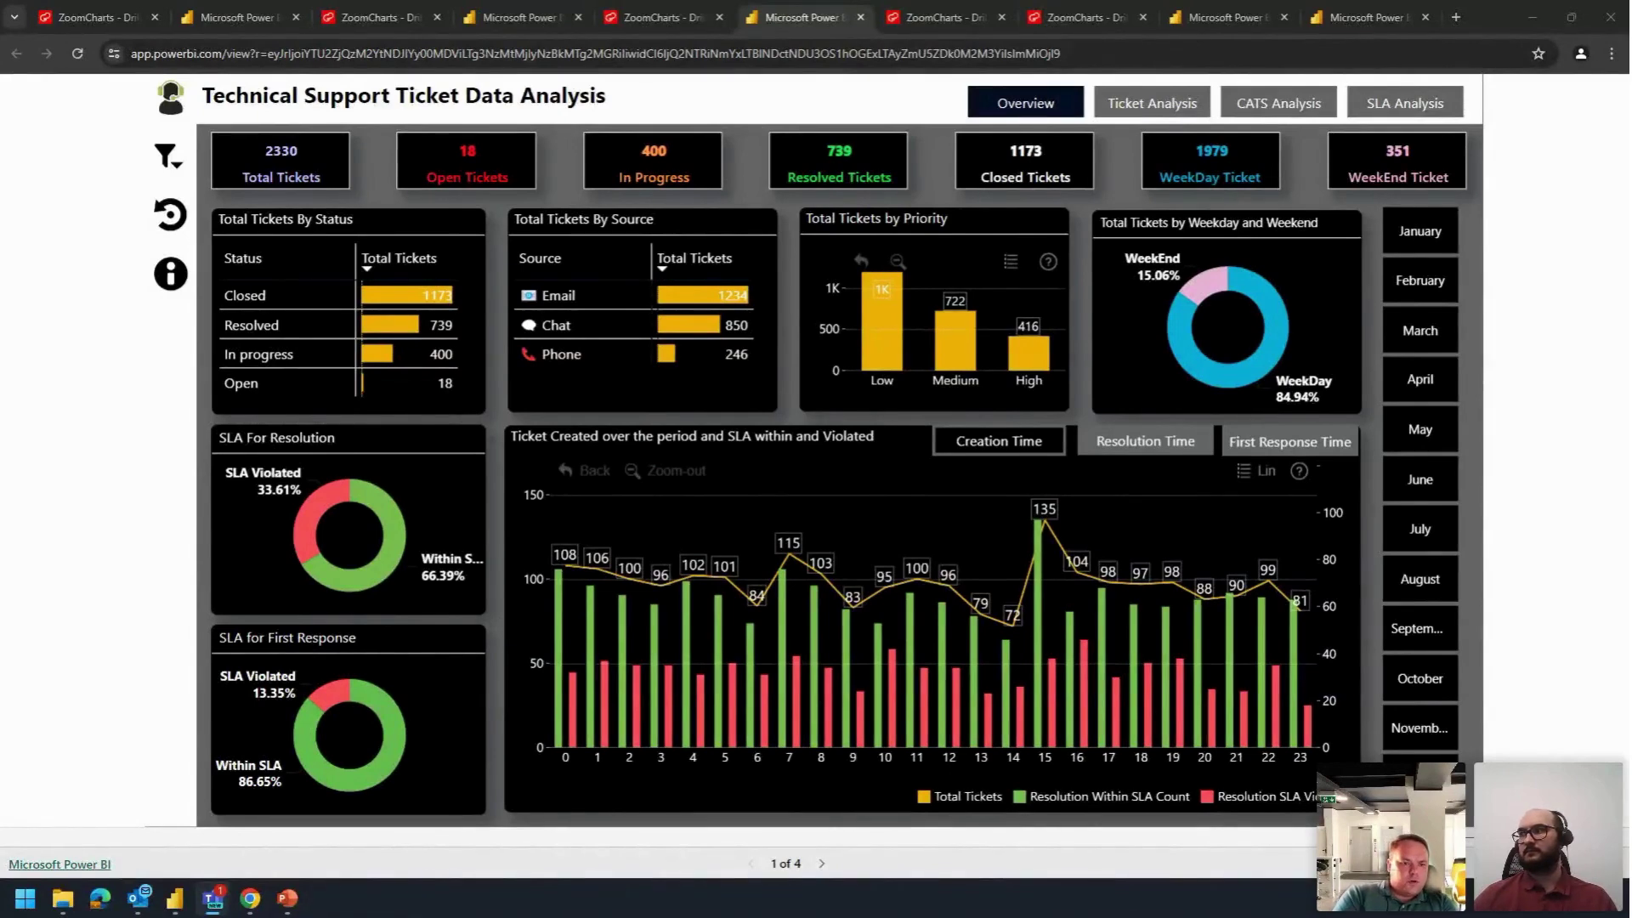
{"action": "key", "text": "alt+Tab"}
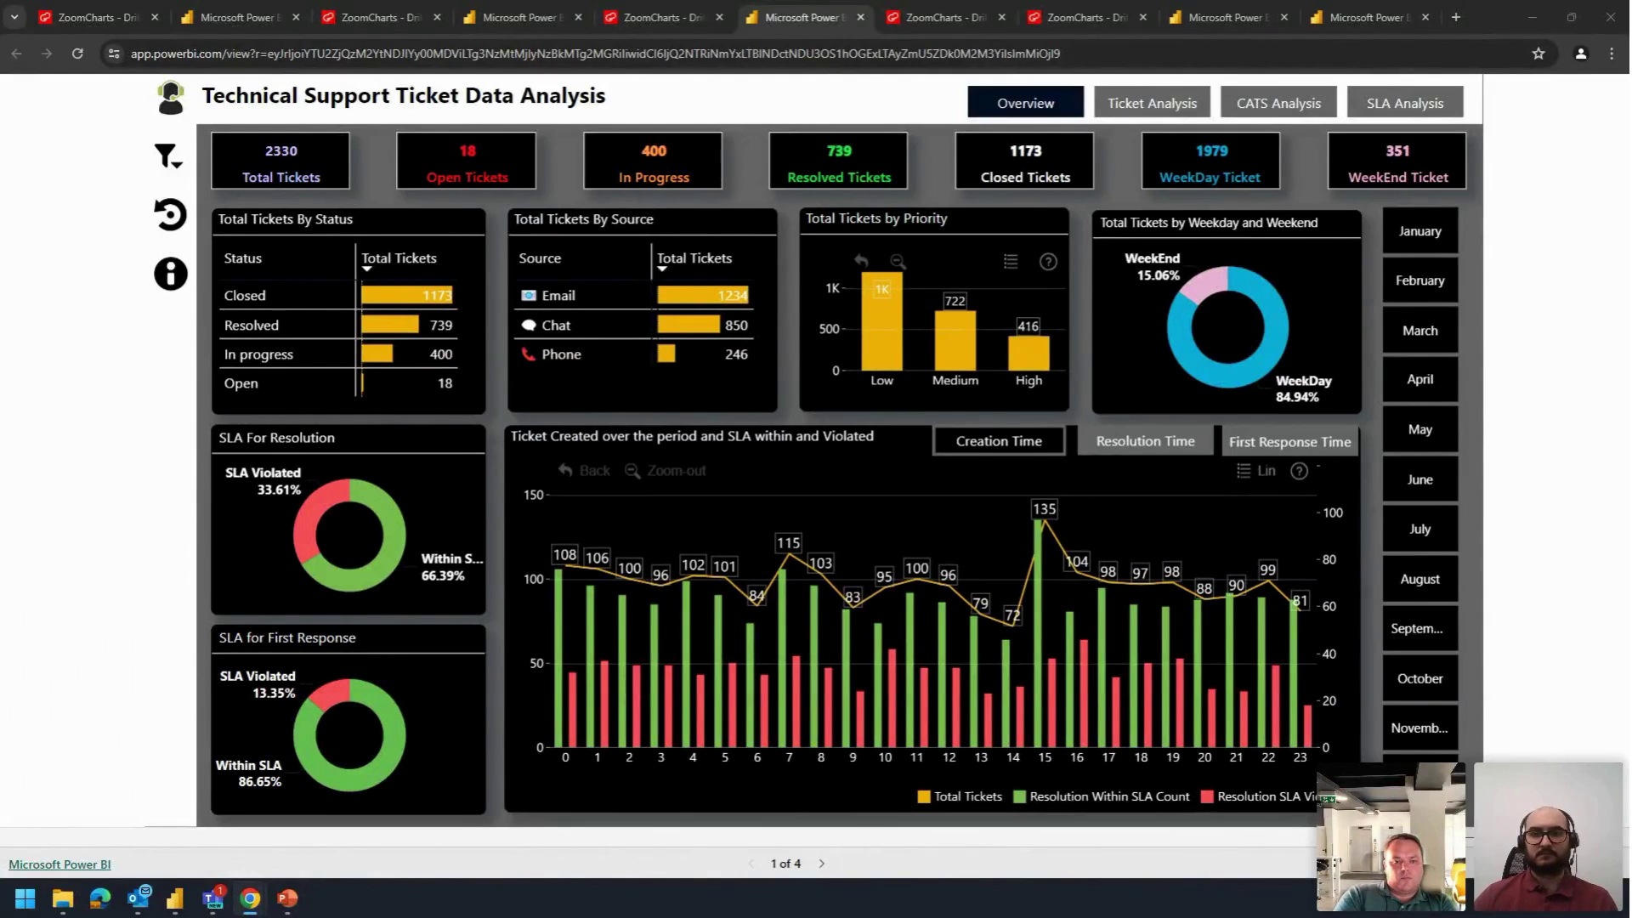
{"action": "left_click", "coordinate": [1526, 336]}
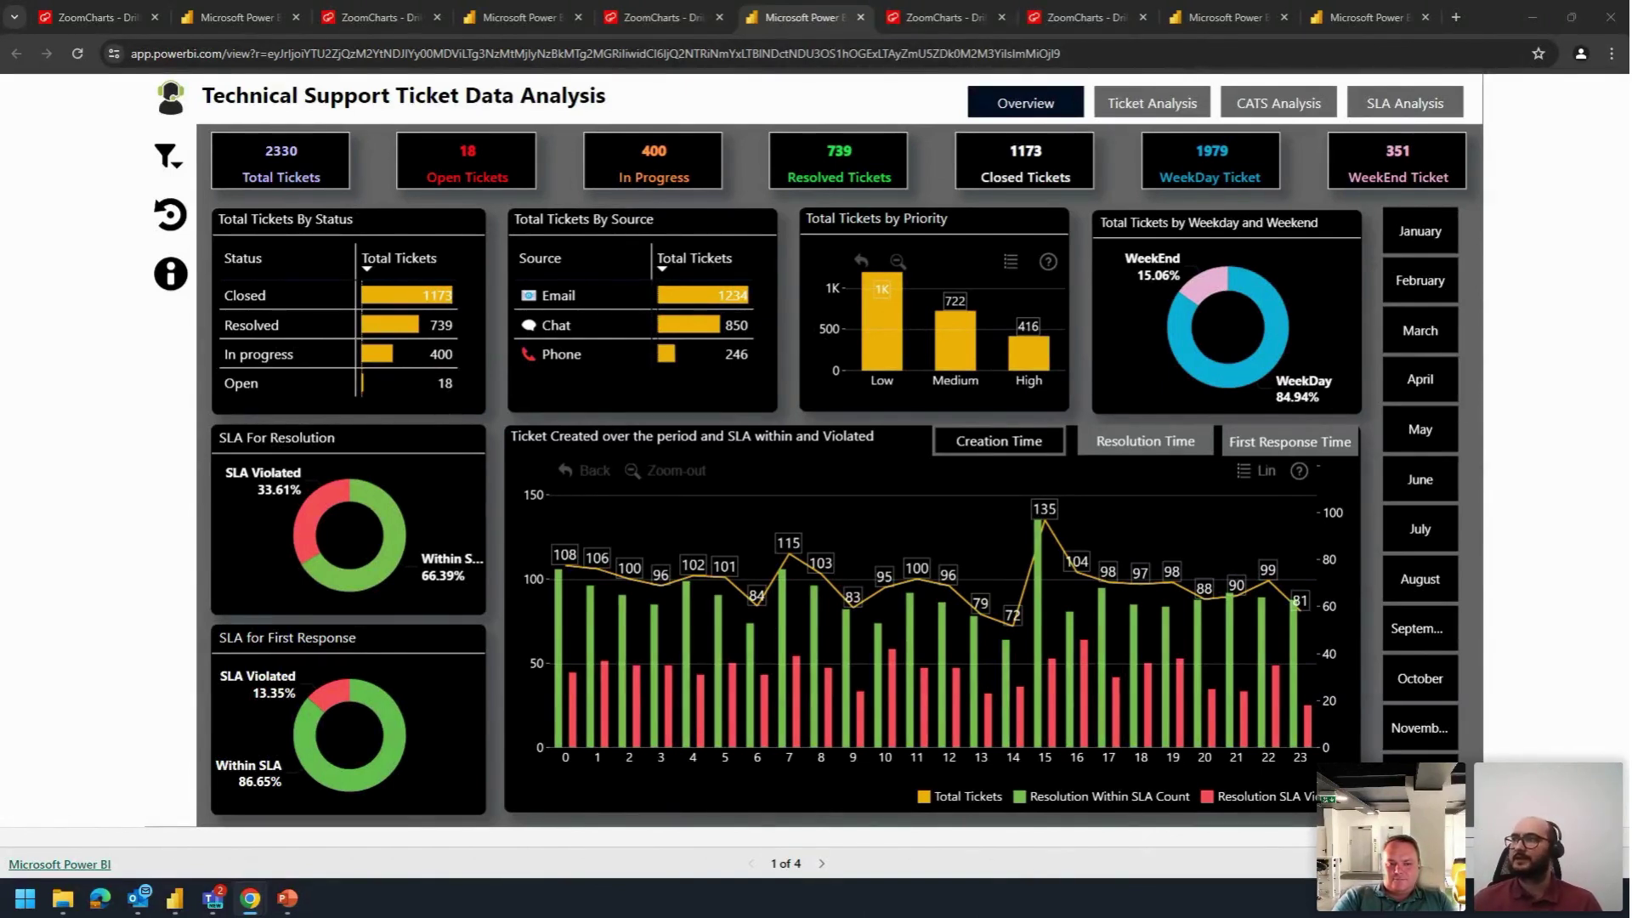
Step: Switch to the Tech Support Analysis submission page on ZoomCharts, view the report author's LinkedIn profile, and return to the submission
{"action": "left_click_drag", "start_coordinate": [1629, 594], "coordinate": [543, 282]}
{"action": "double_click", "coordinate": [755, 285]}
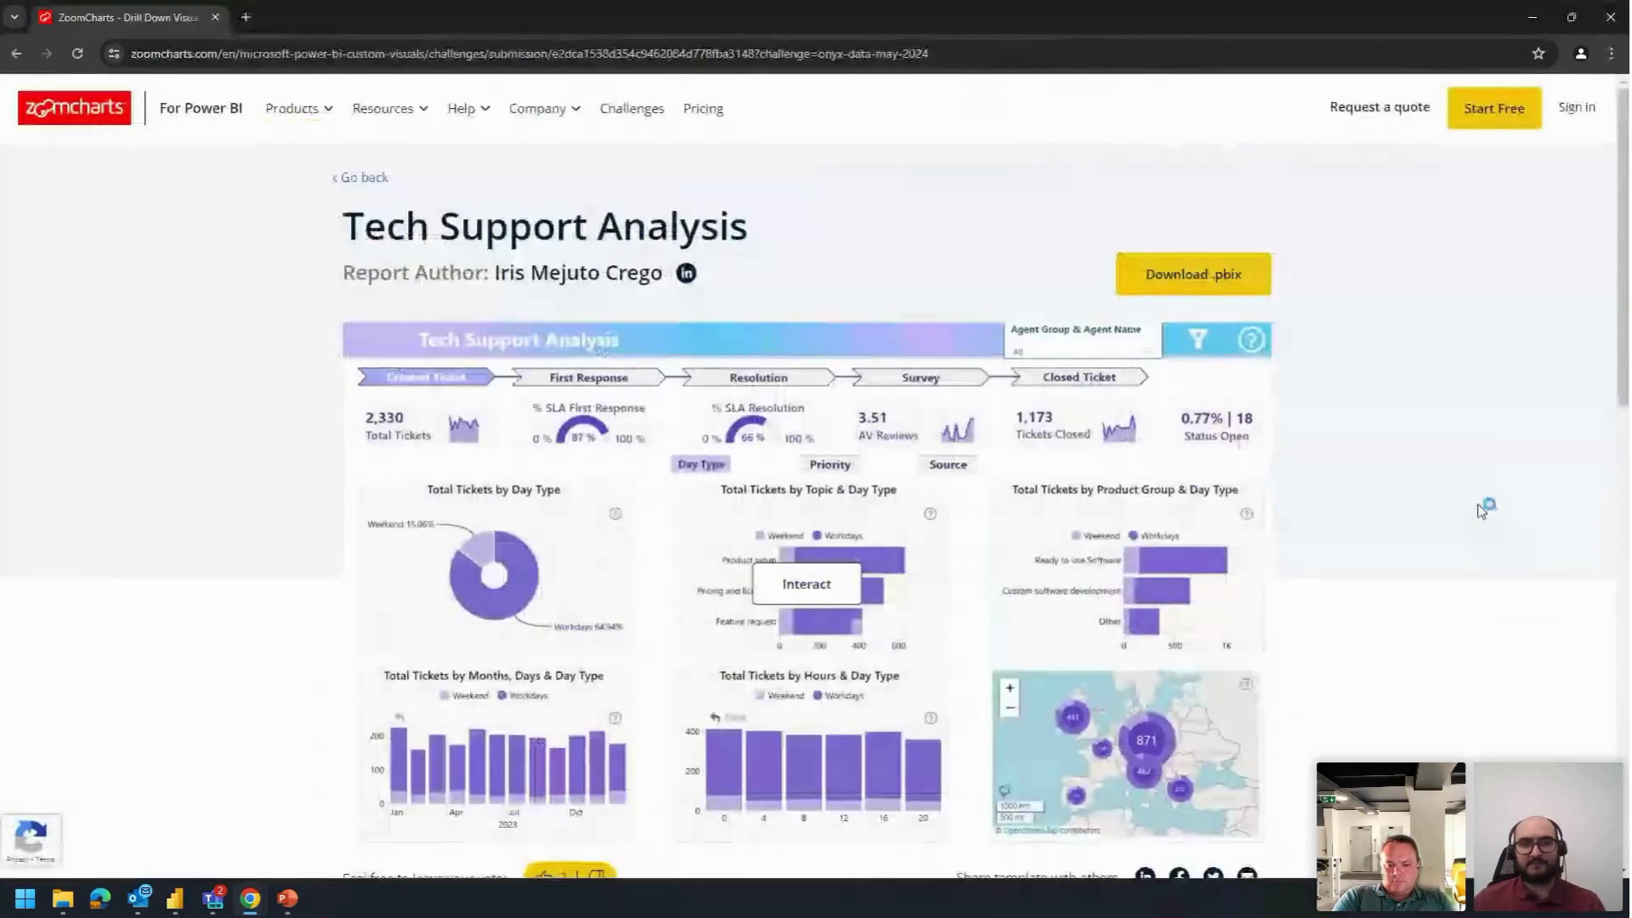
{"action": "scroll", "coordinate": [1478, 503], "scroll_direction": "down", "scroll_amount": 1}
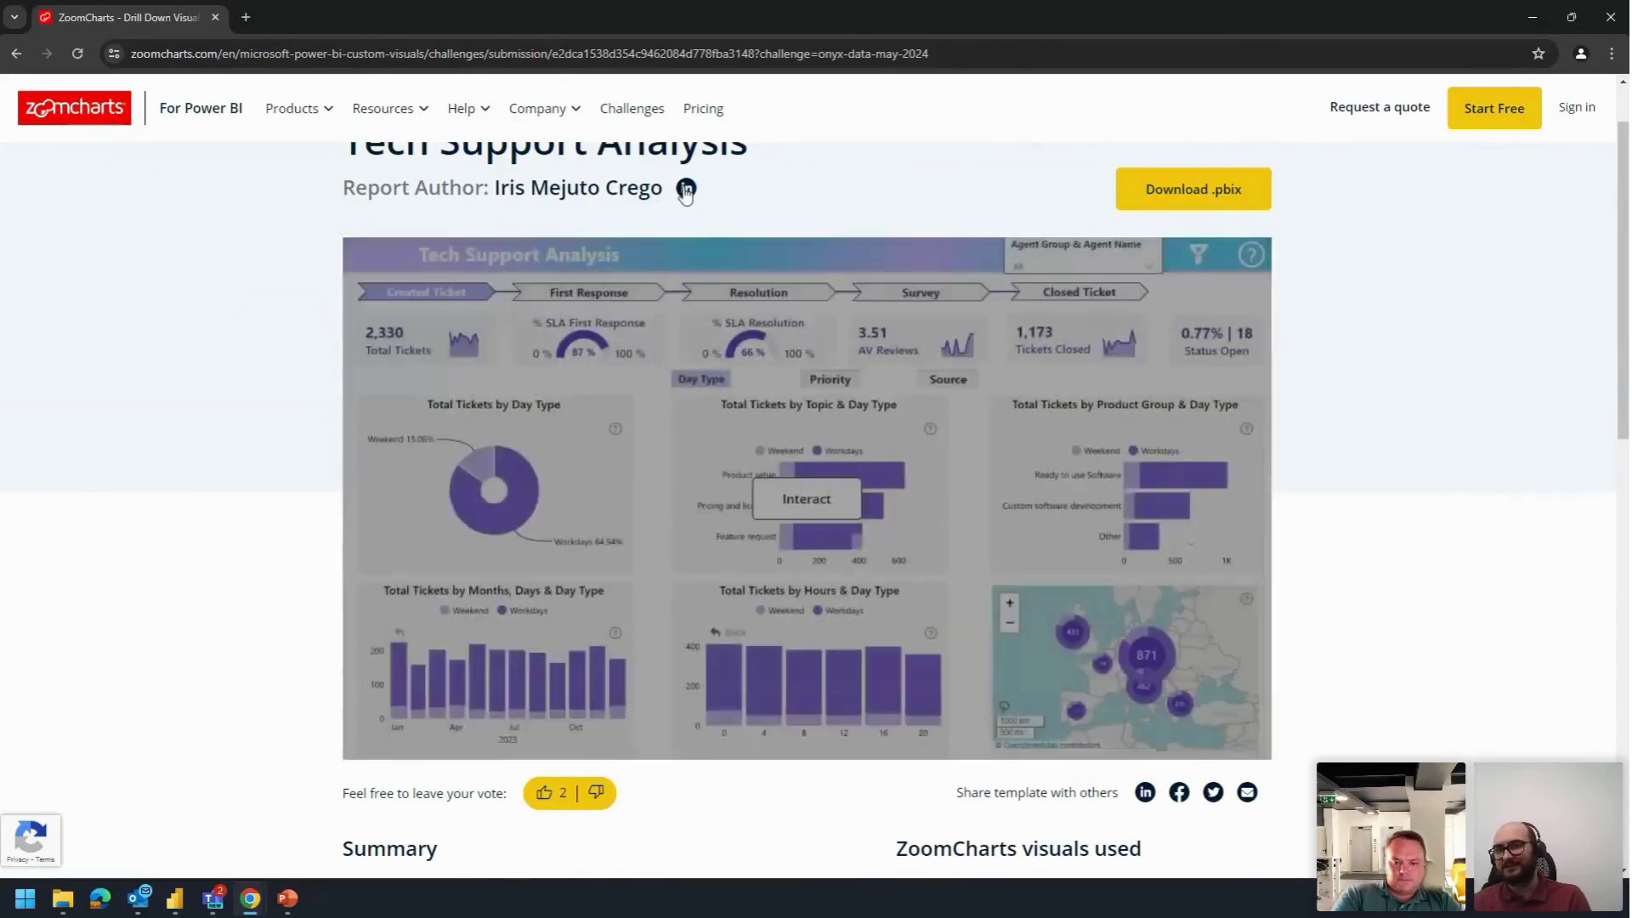
{"action": "left_click", "coordinate": [680, 185]}
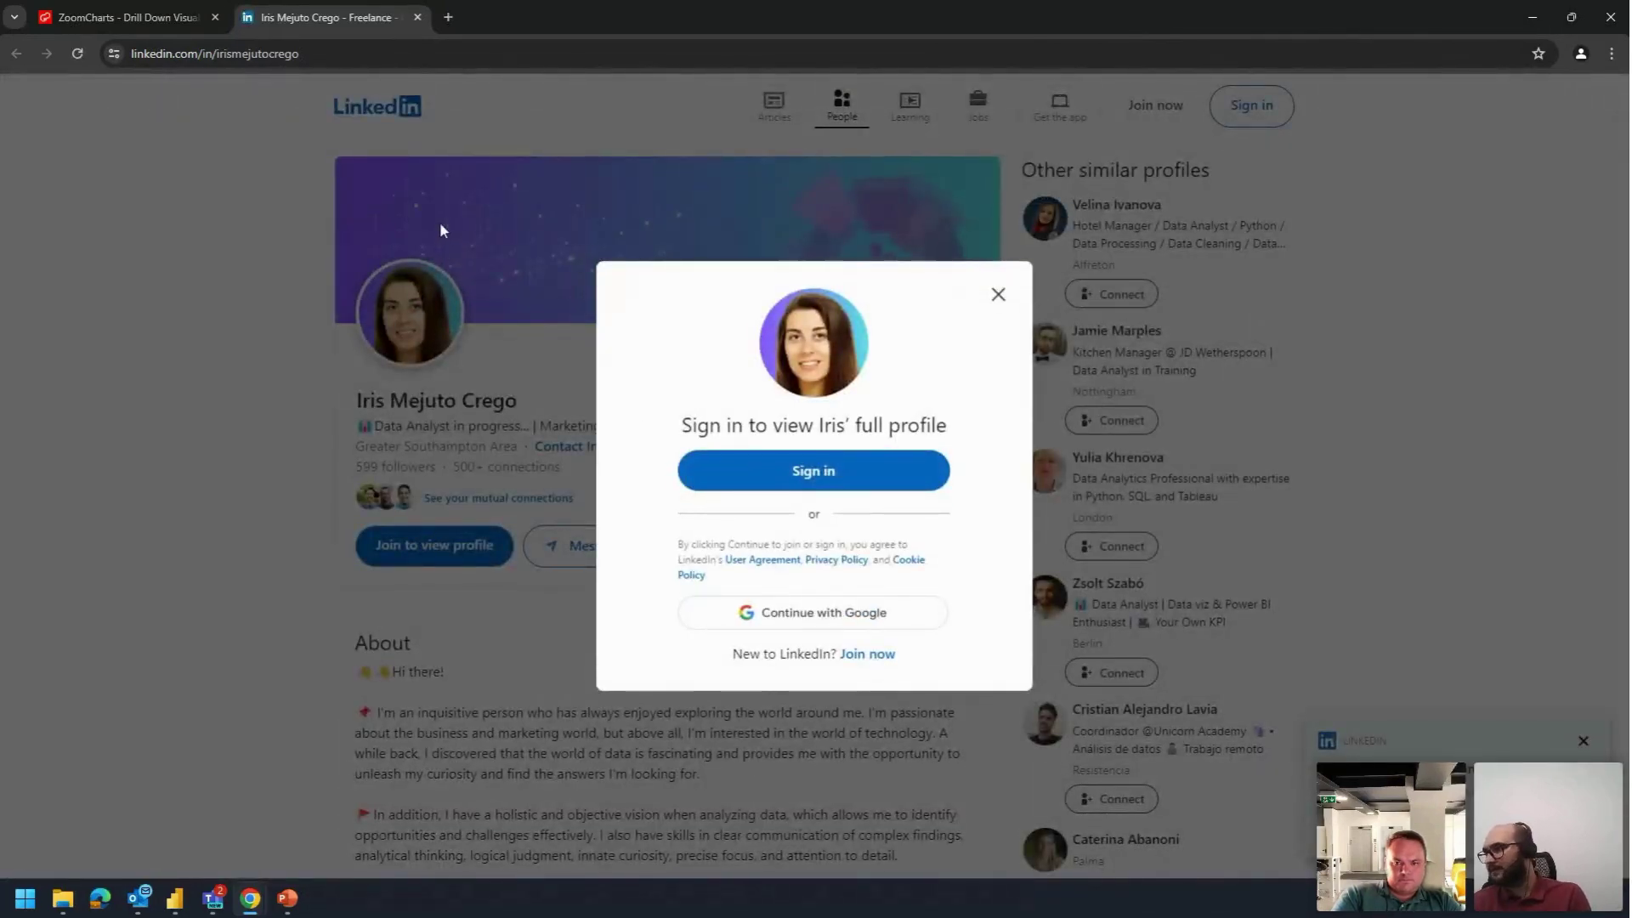
{"action": "left_click", "coordinate": [128, 17]}
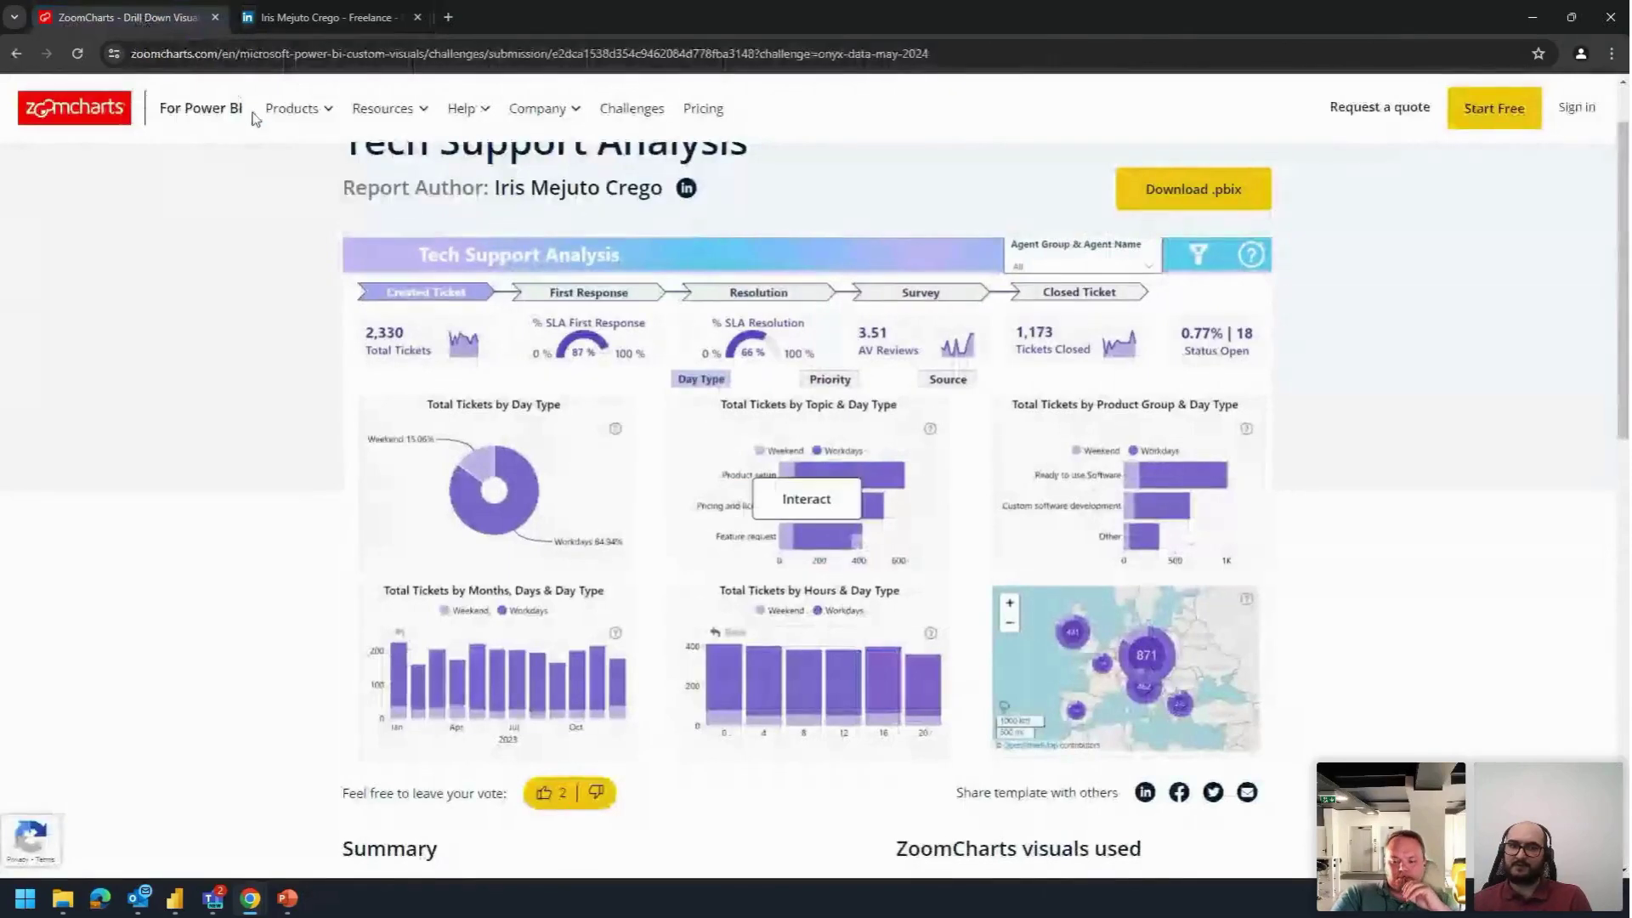